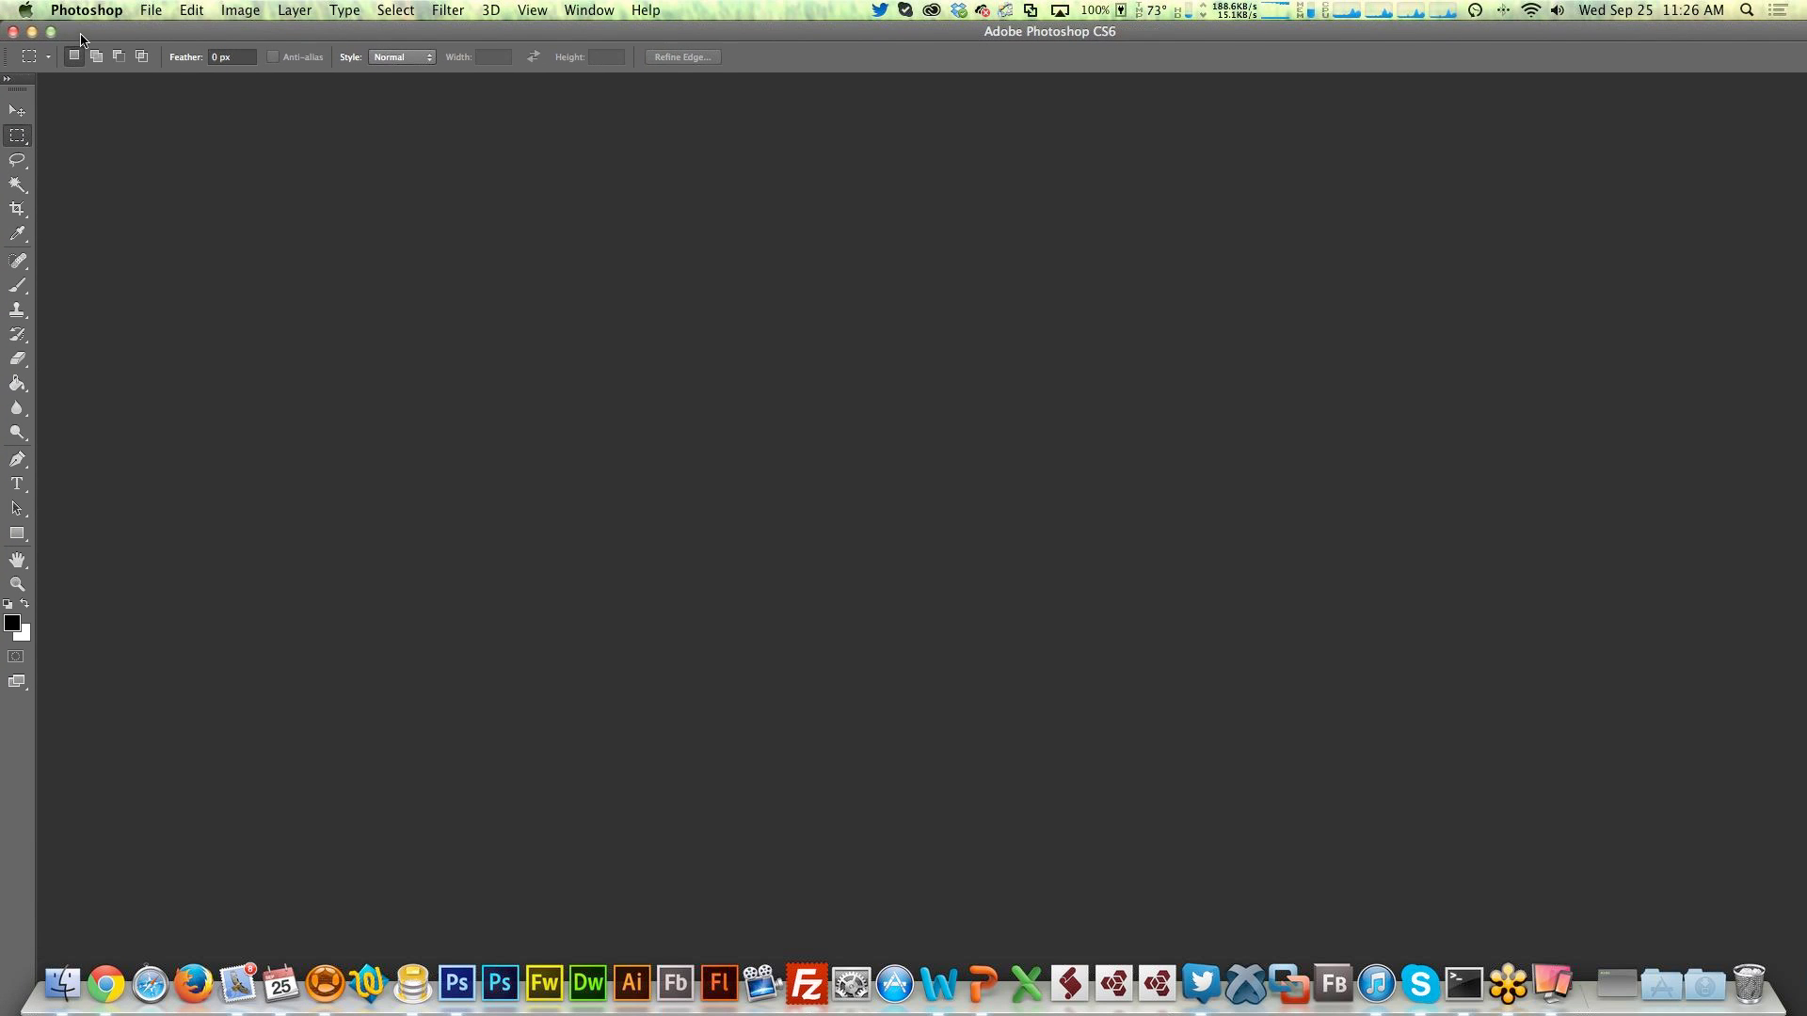
Restore the floating panel group with Color, Adjustments, Character and Layers to the visible area of the workspace
left_click(50, 32)
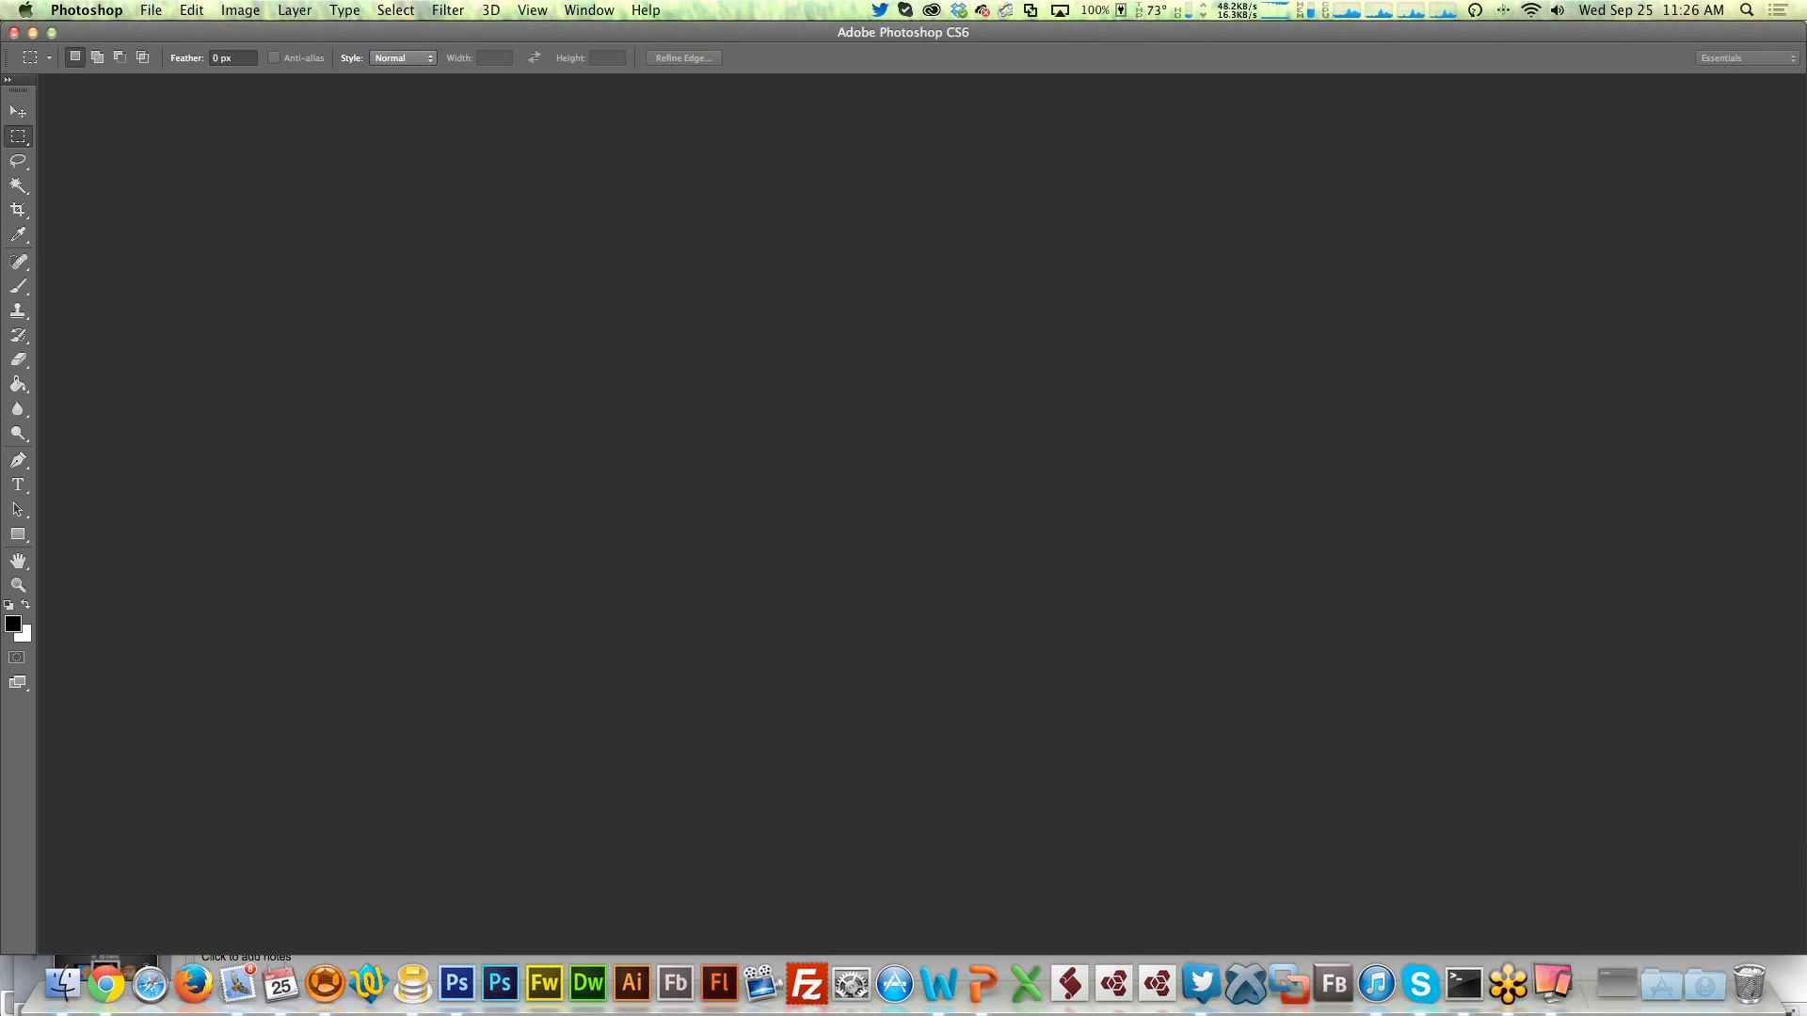
key("super+Tab")
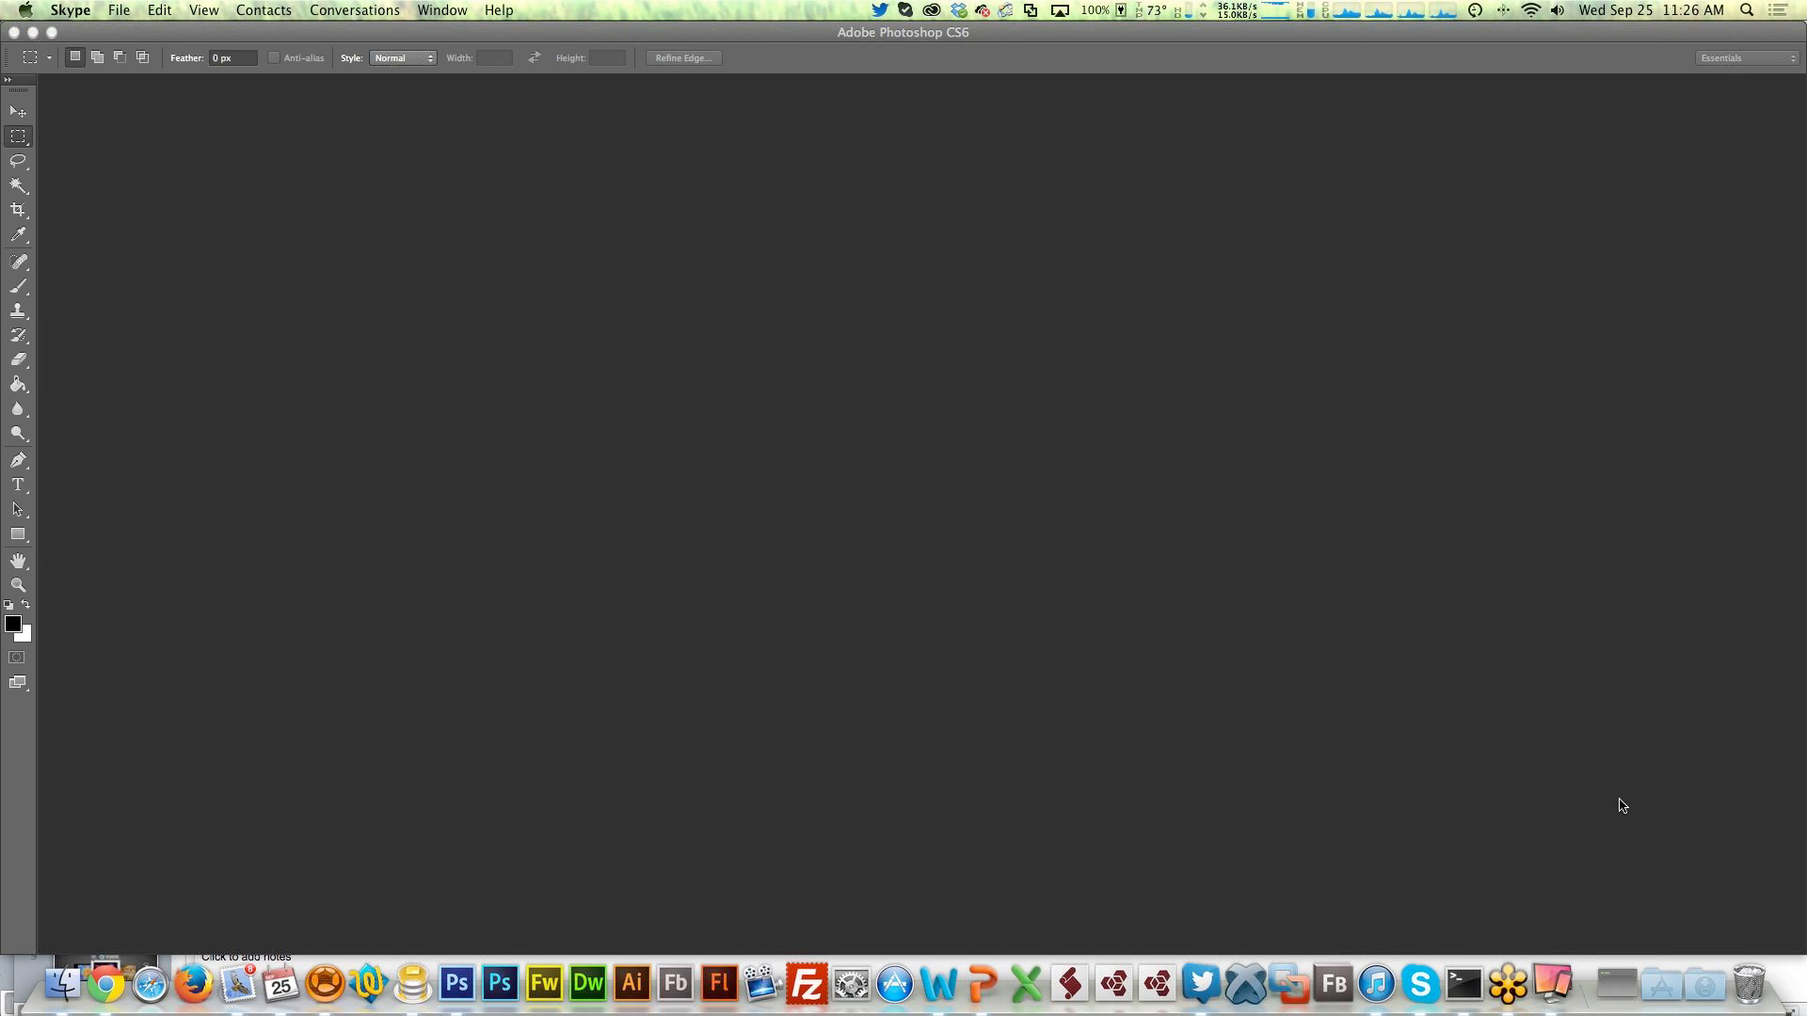
left_click(1150, 164)
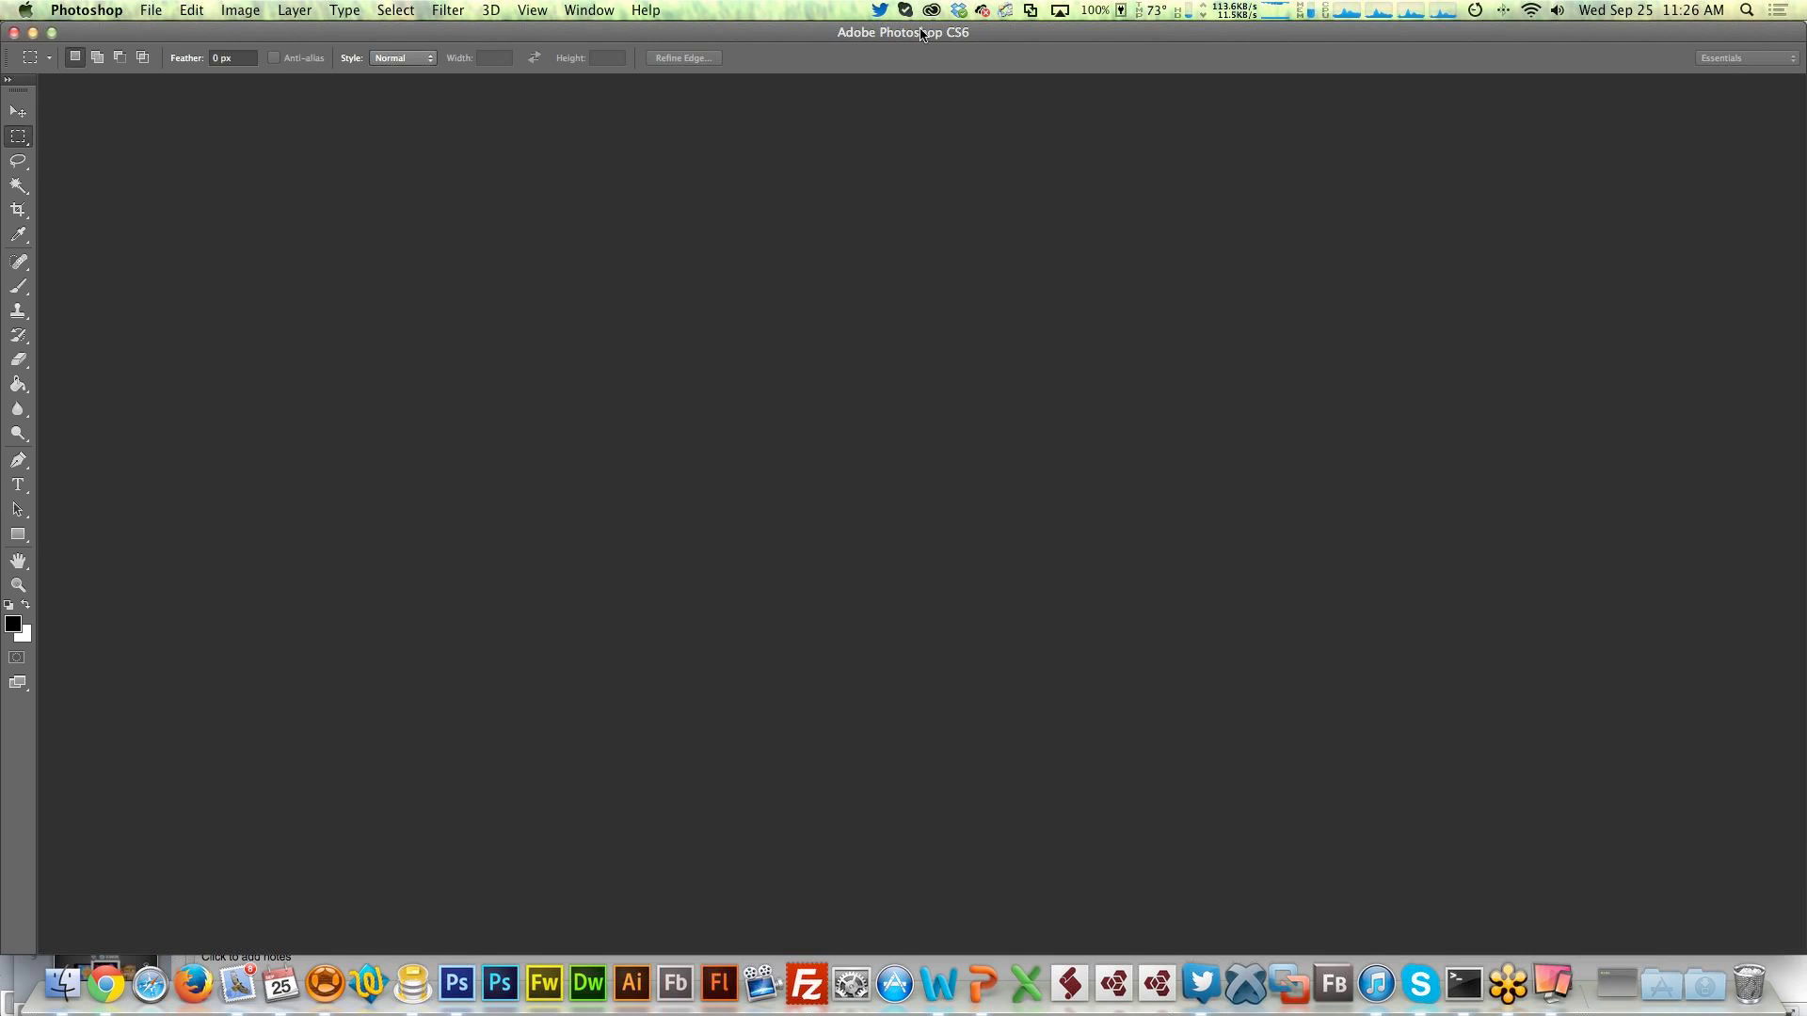
left_click(598, 11)
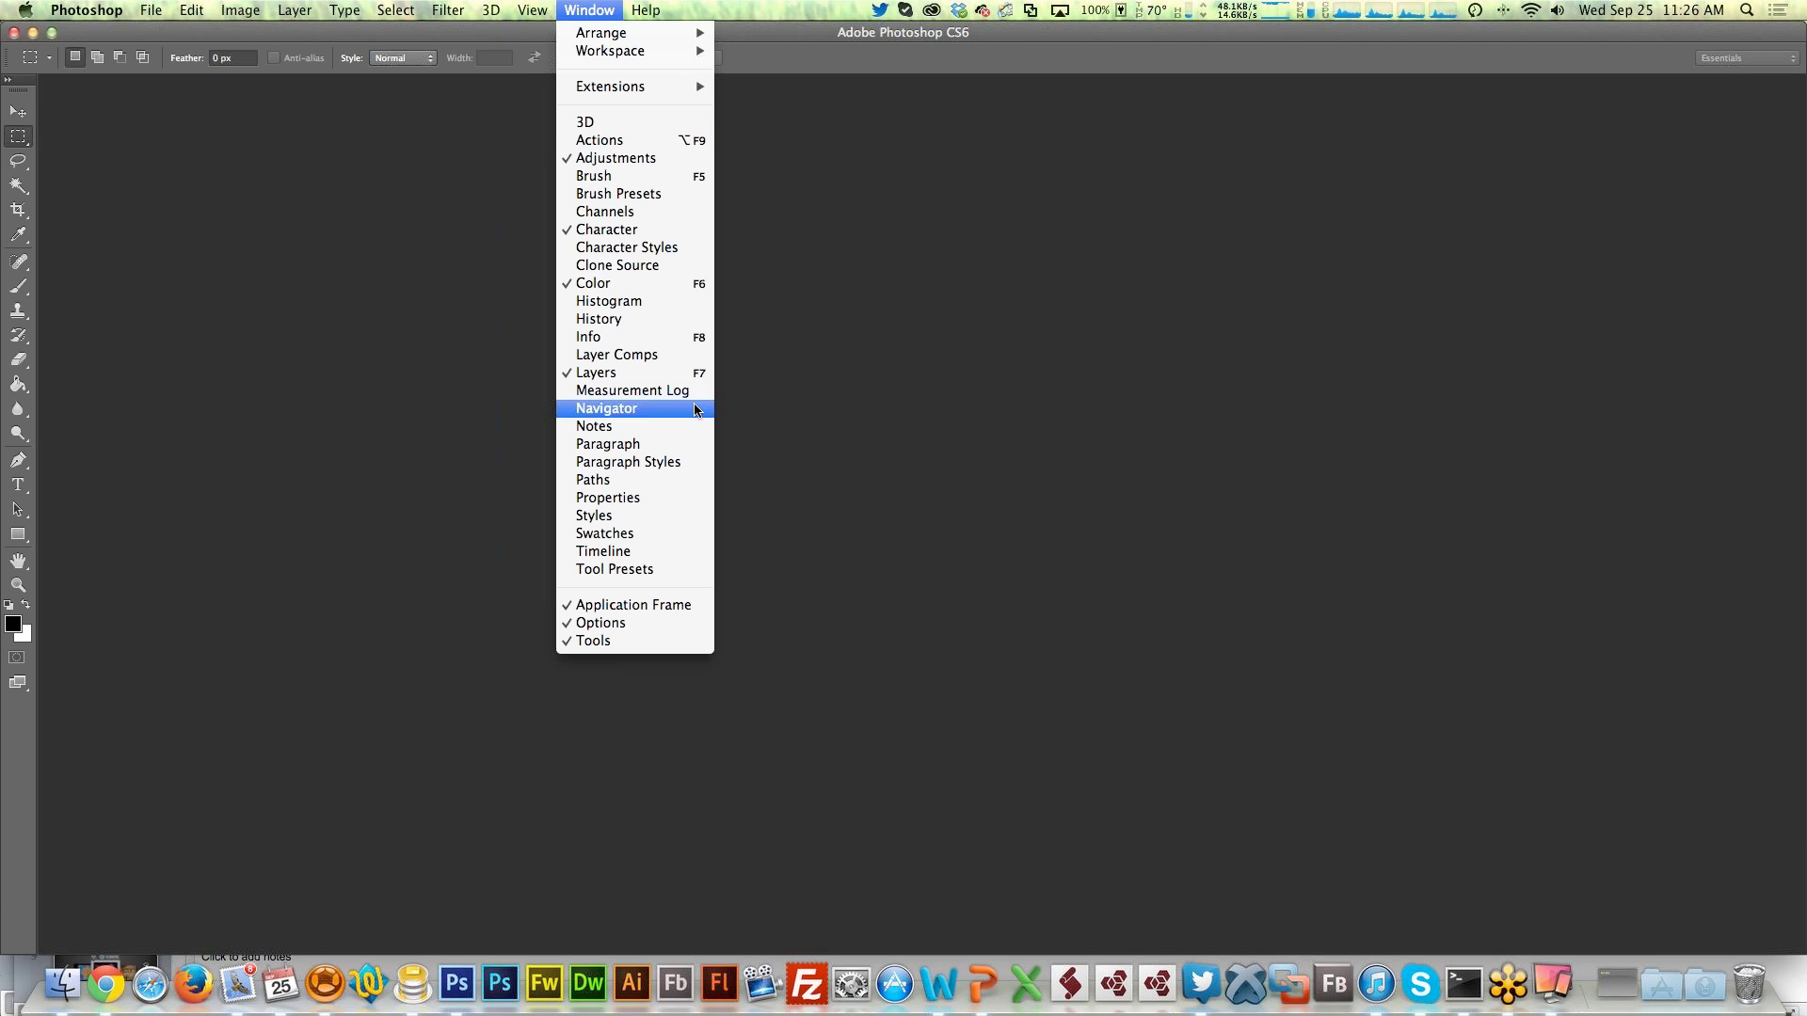
left_click(664, 374)
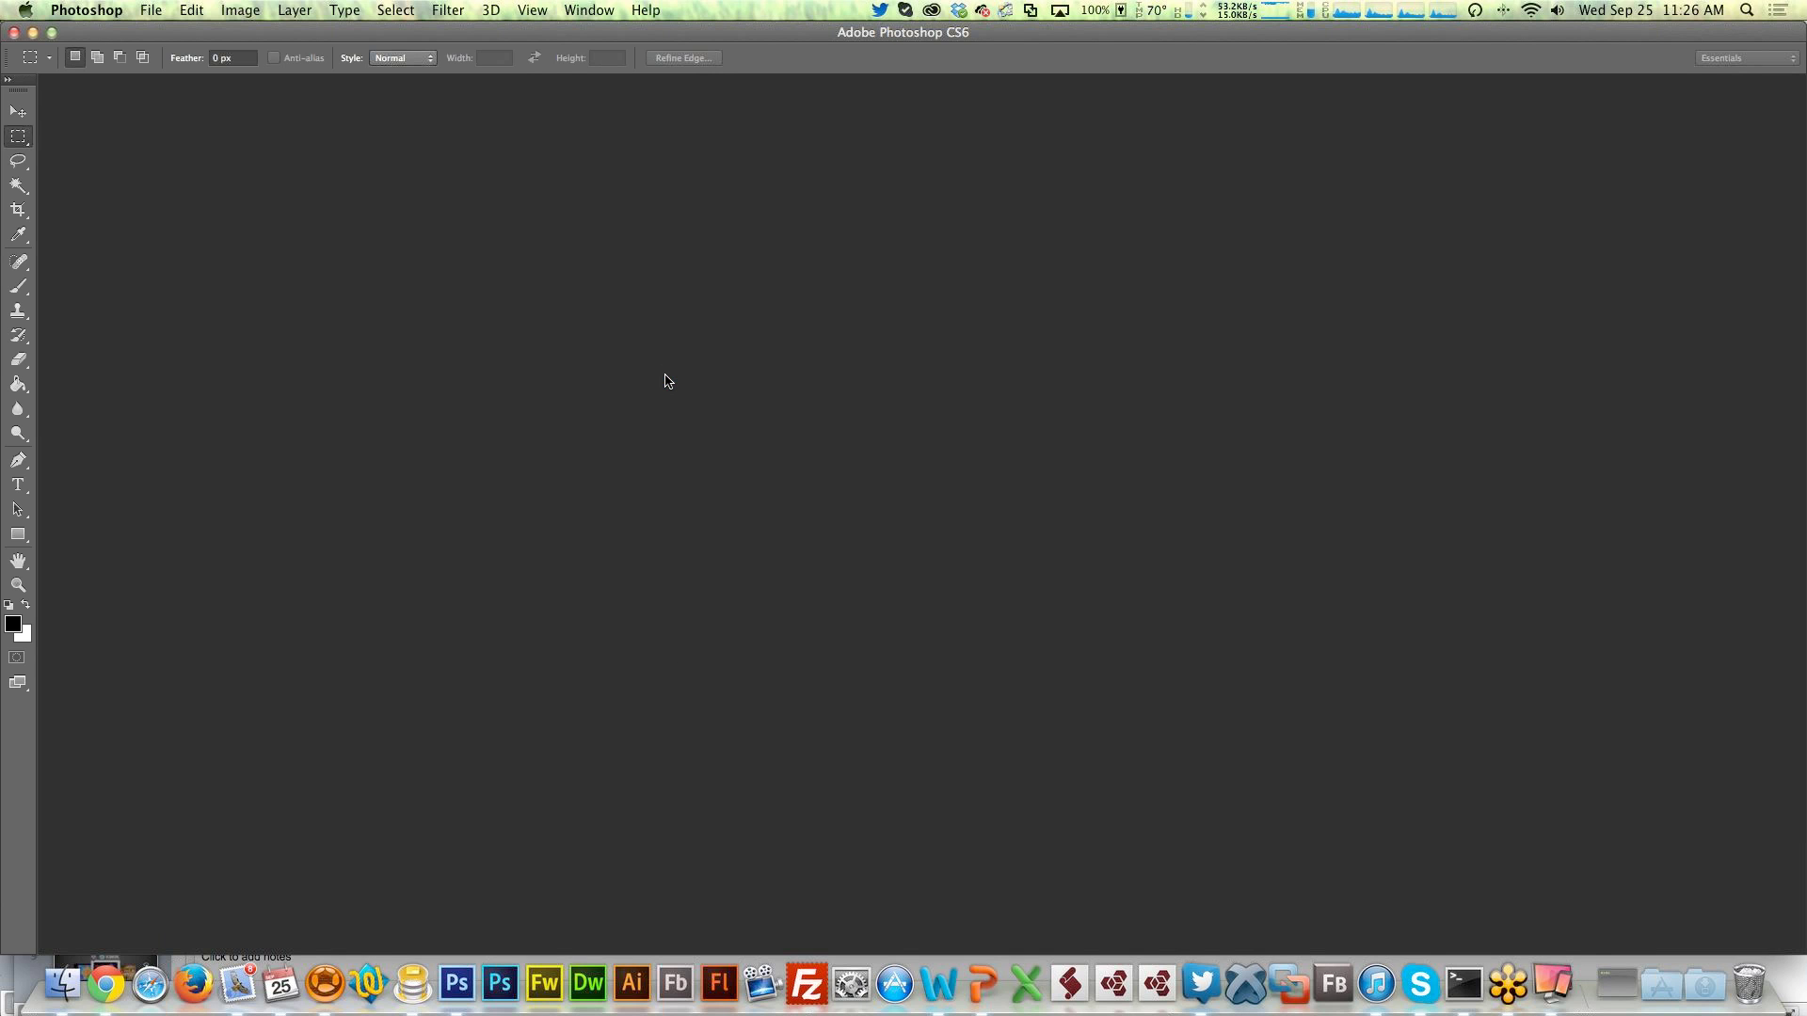
left_click(586, 11)
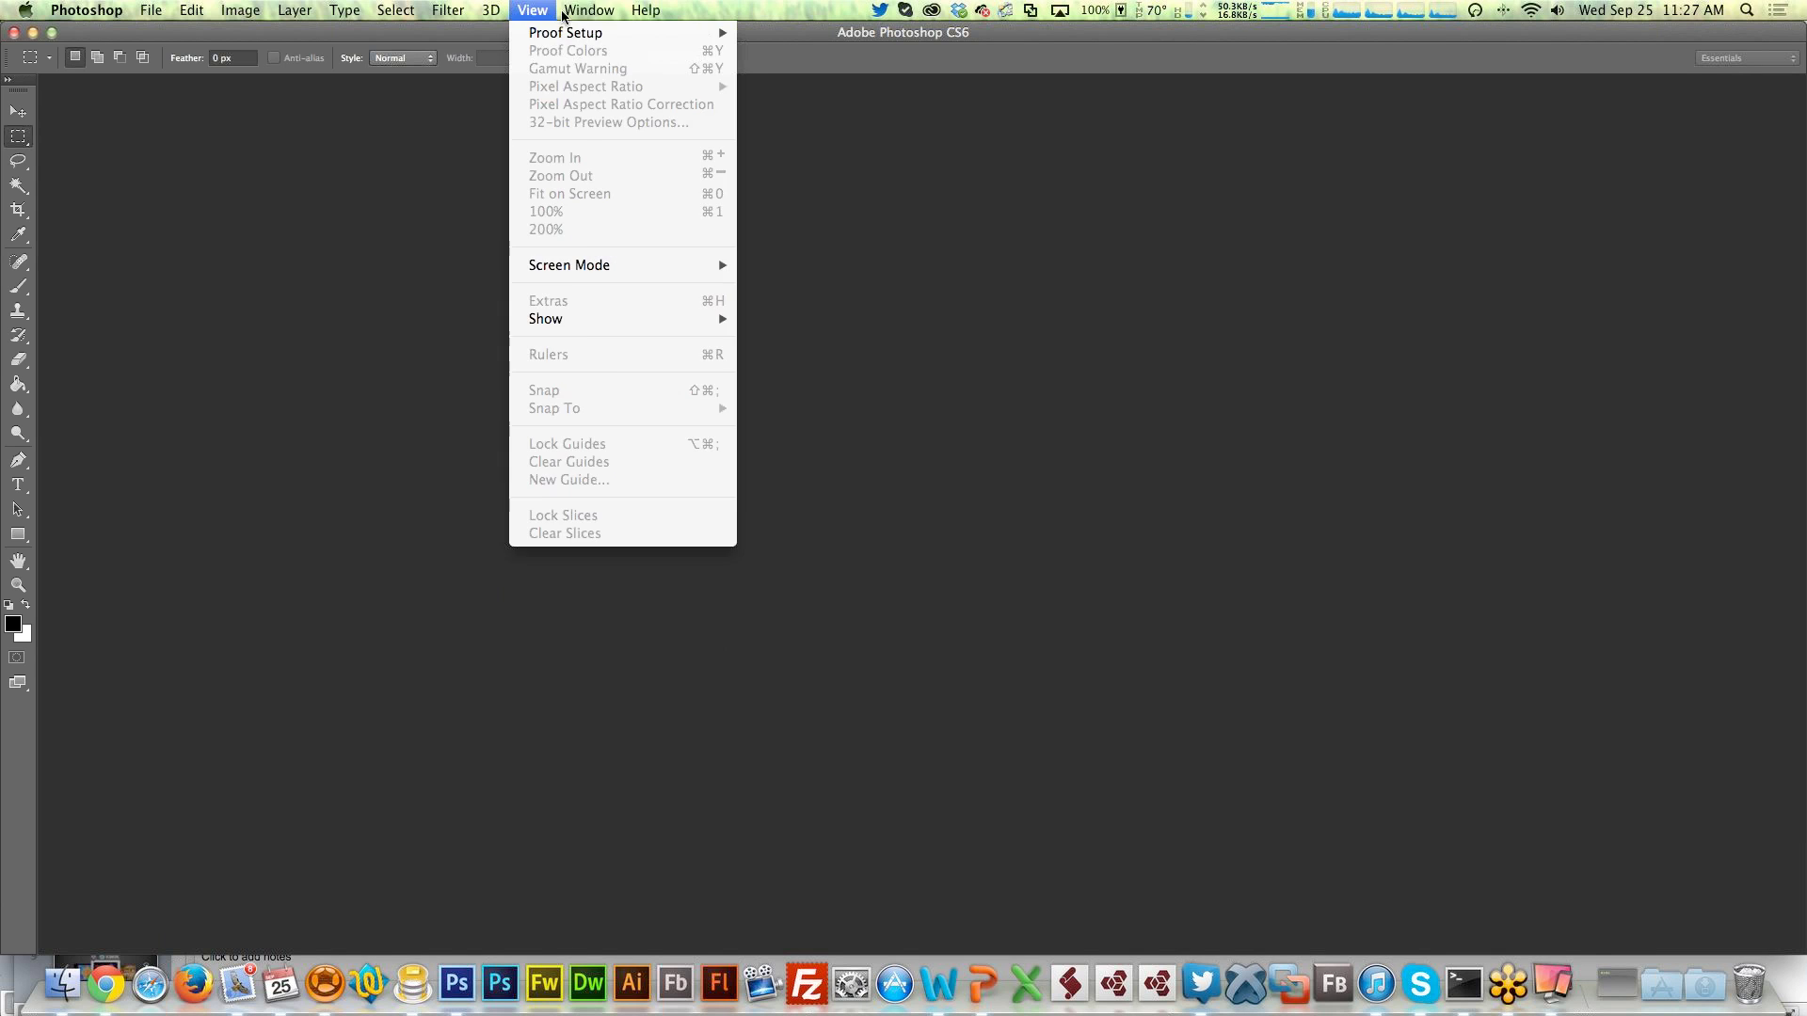
left_click(673, 372)
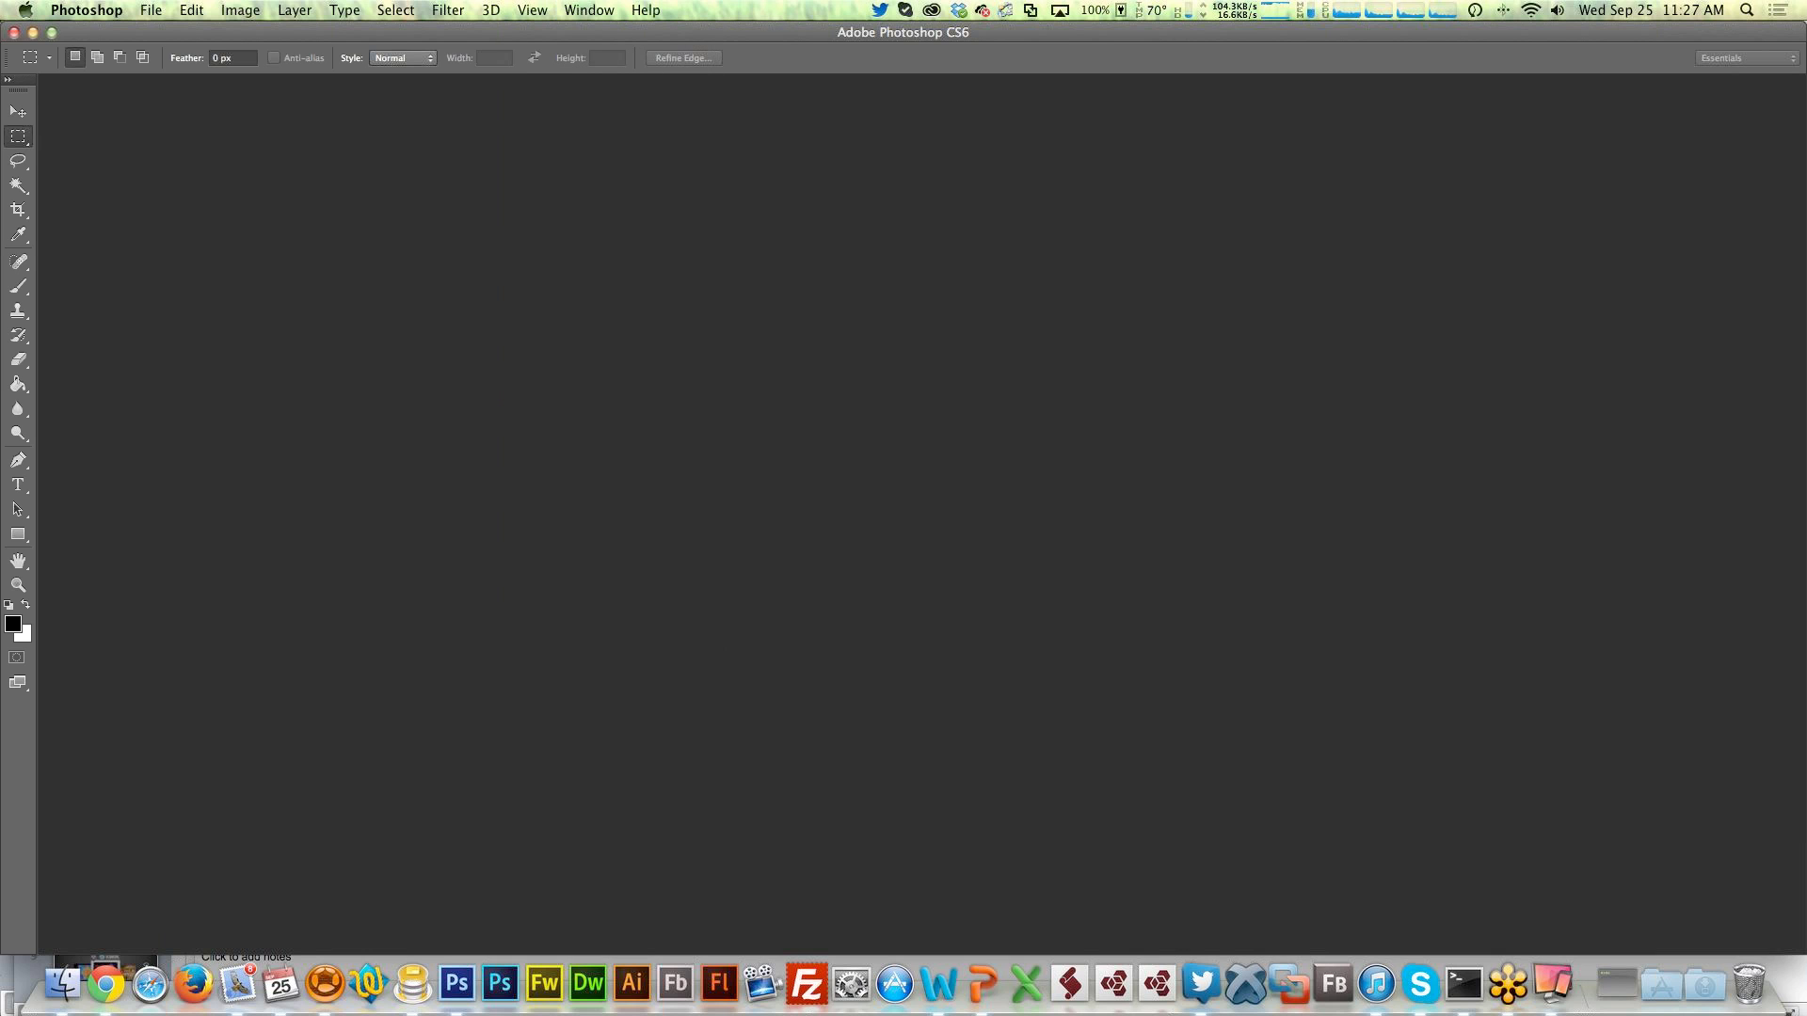
mouse_move(1590, 64)
left_mouse_down()
mouse_move(1573, 64)
mouse_move(1694, 64)
mouse_move(1562, 56)
left_mouse_up()
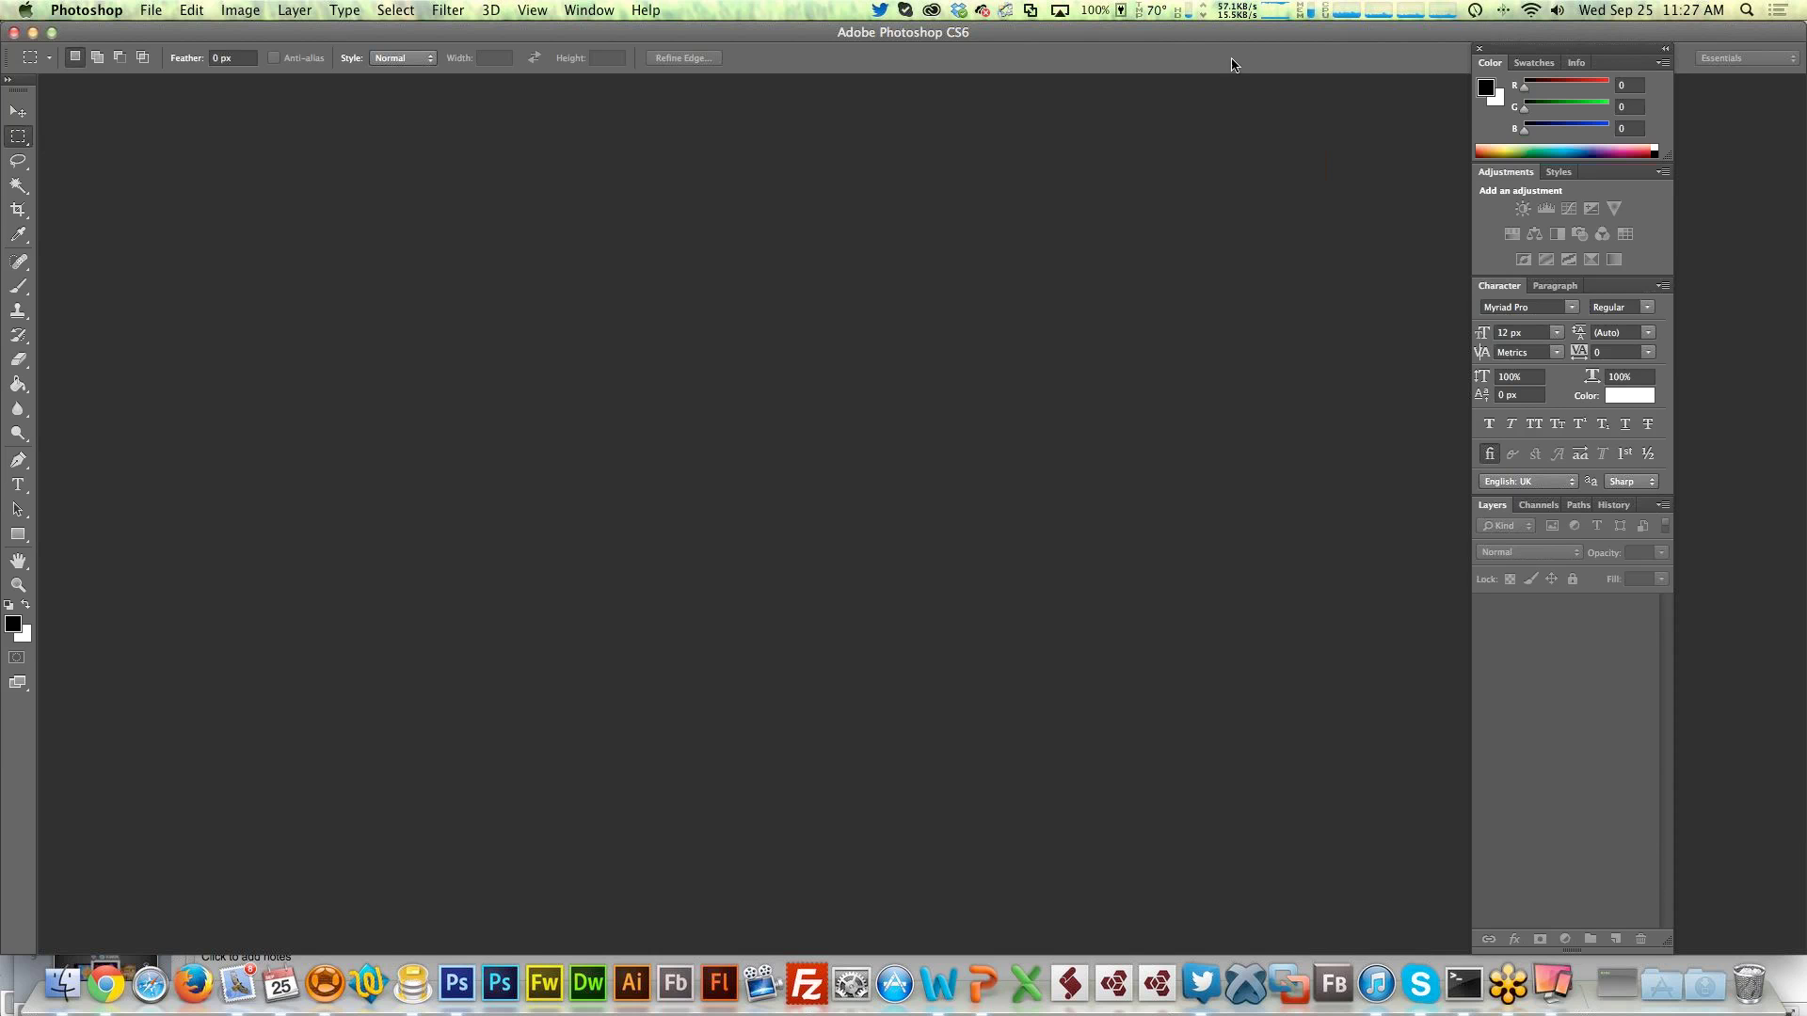
Open the Kwik extension and place its panel directly beside the Color and Layers panel group
left_click(597, 12)
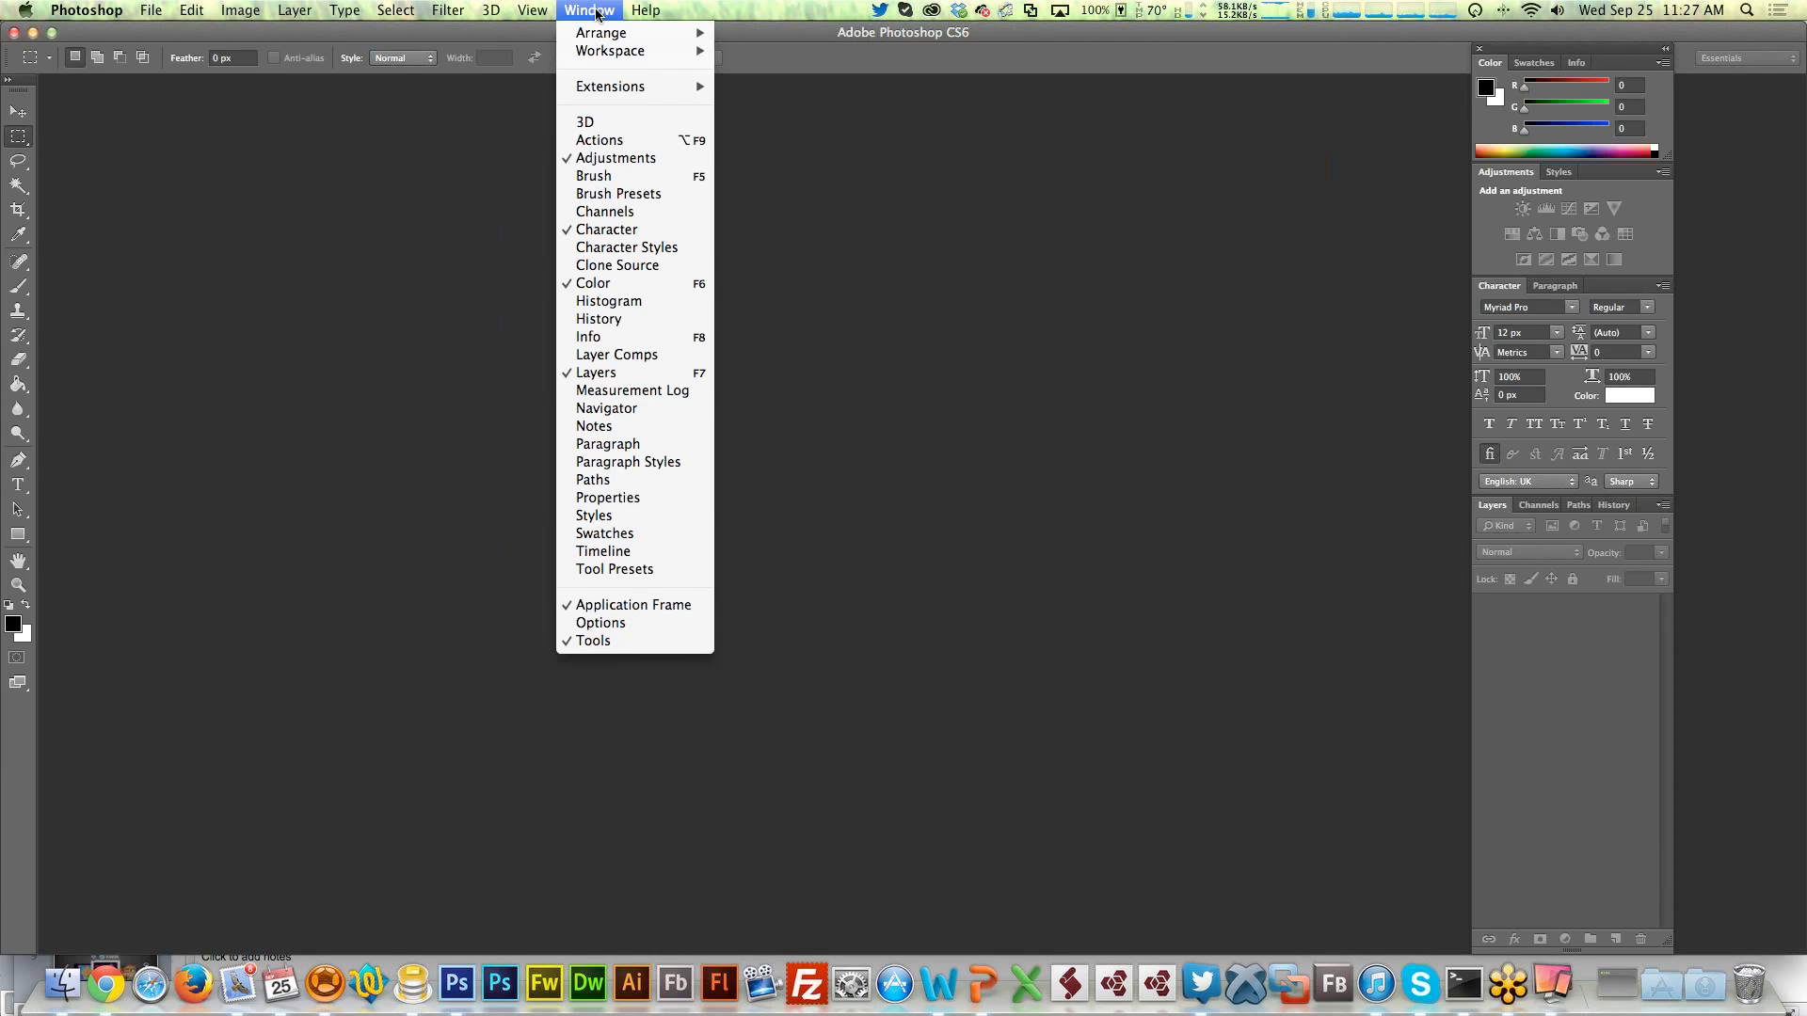
mouse_move(639, 95)
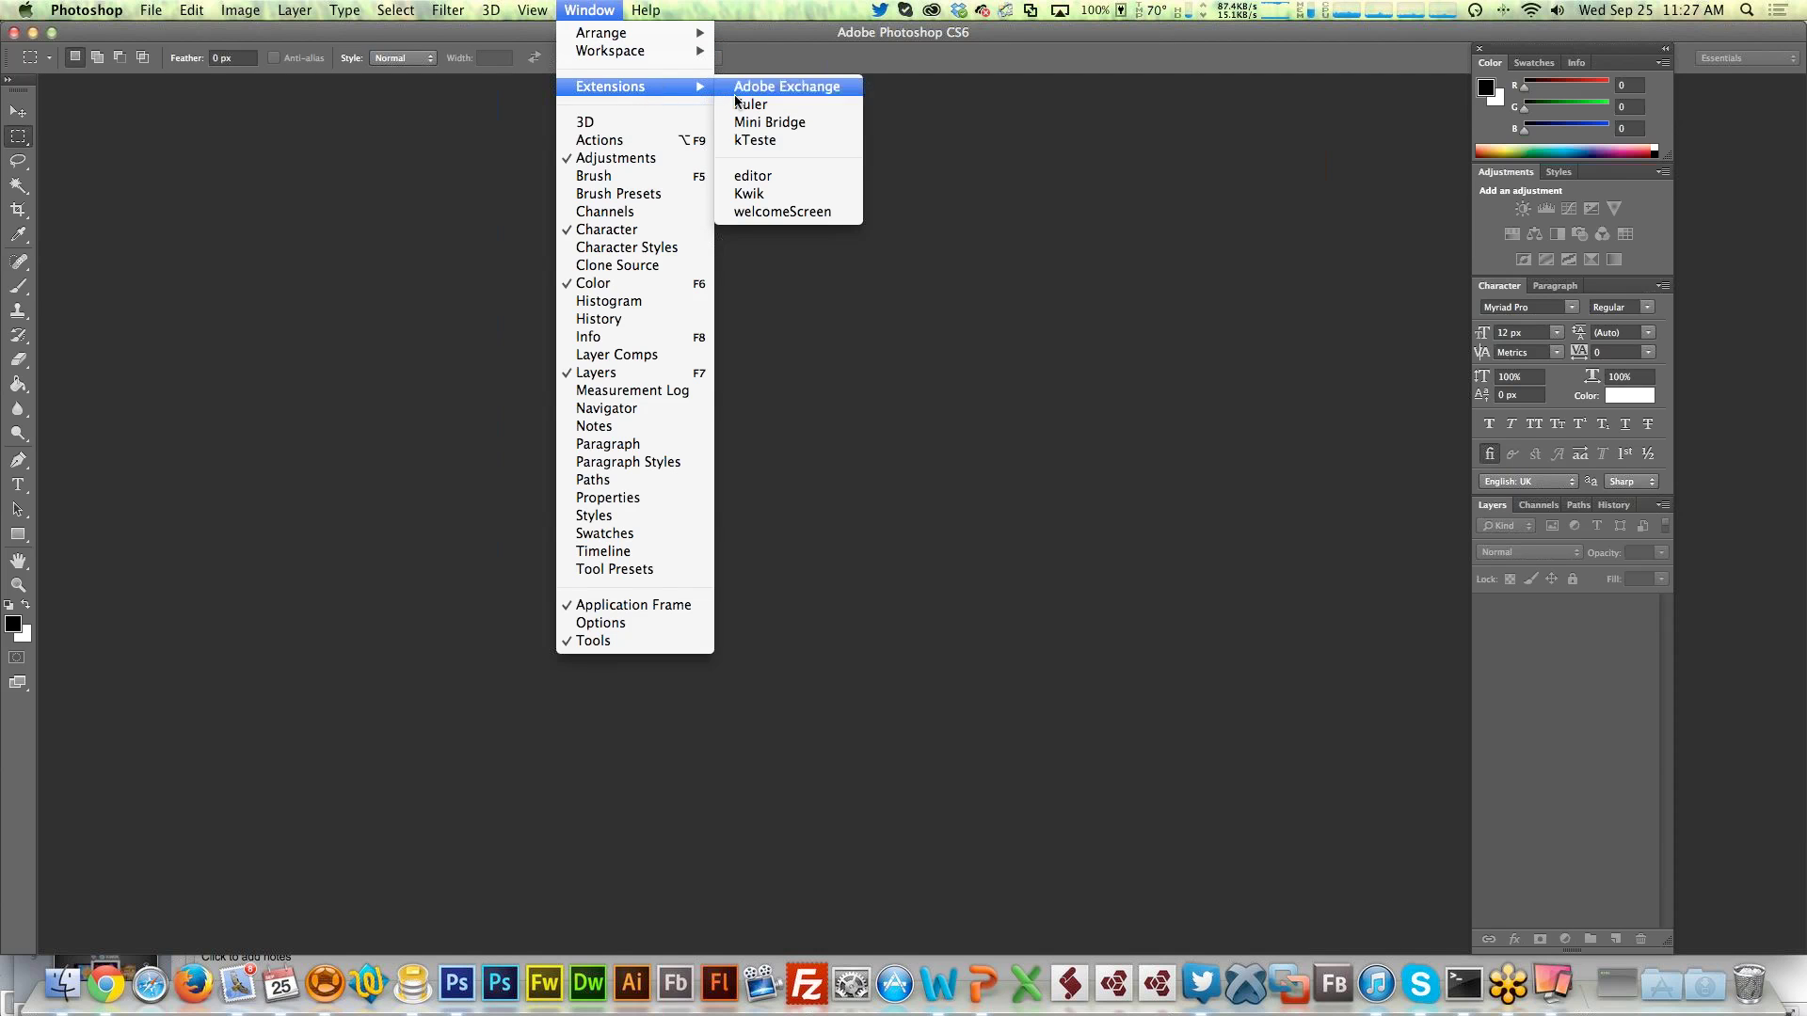
left_click(763, 203)
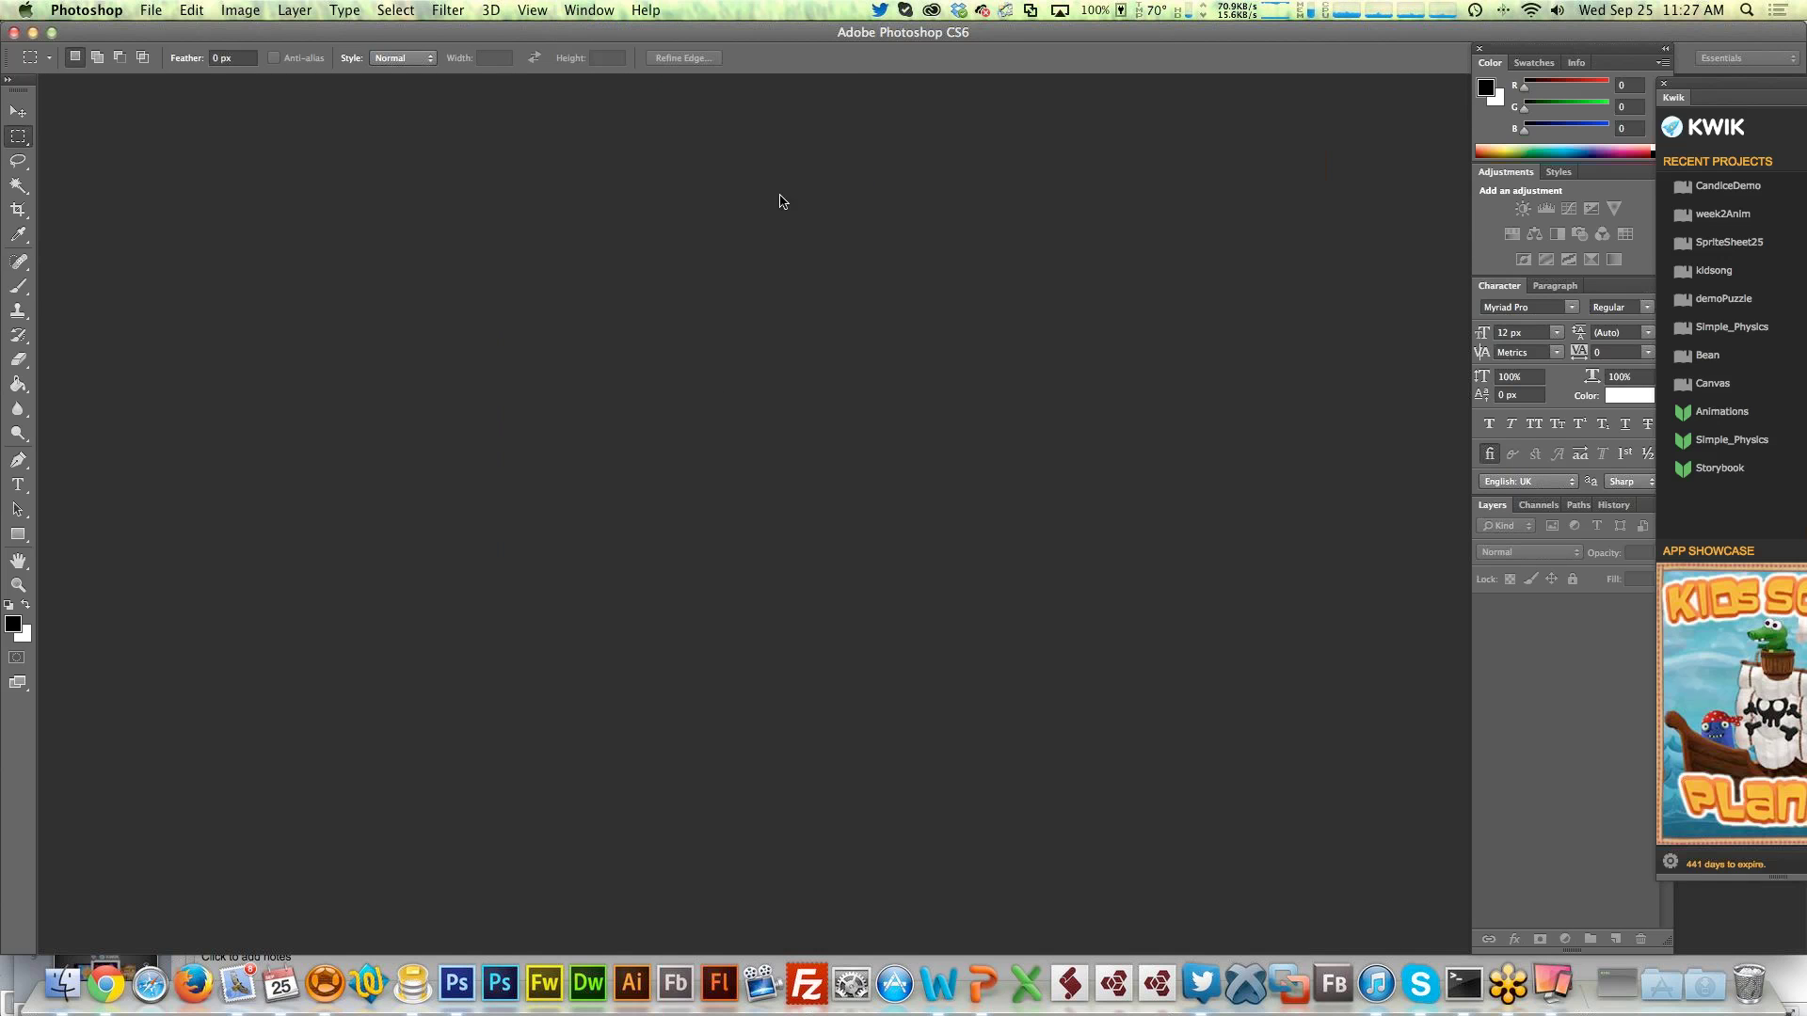
left_click_drag(1751, 85, 1315, 47)
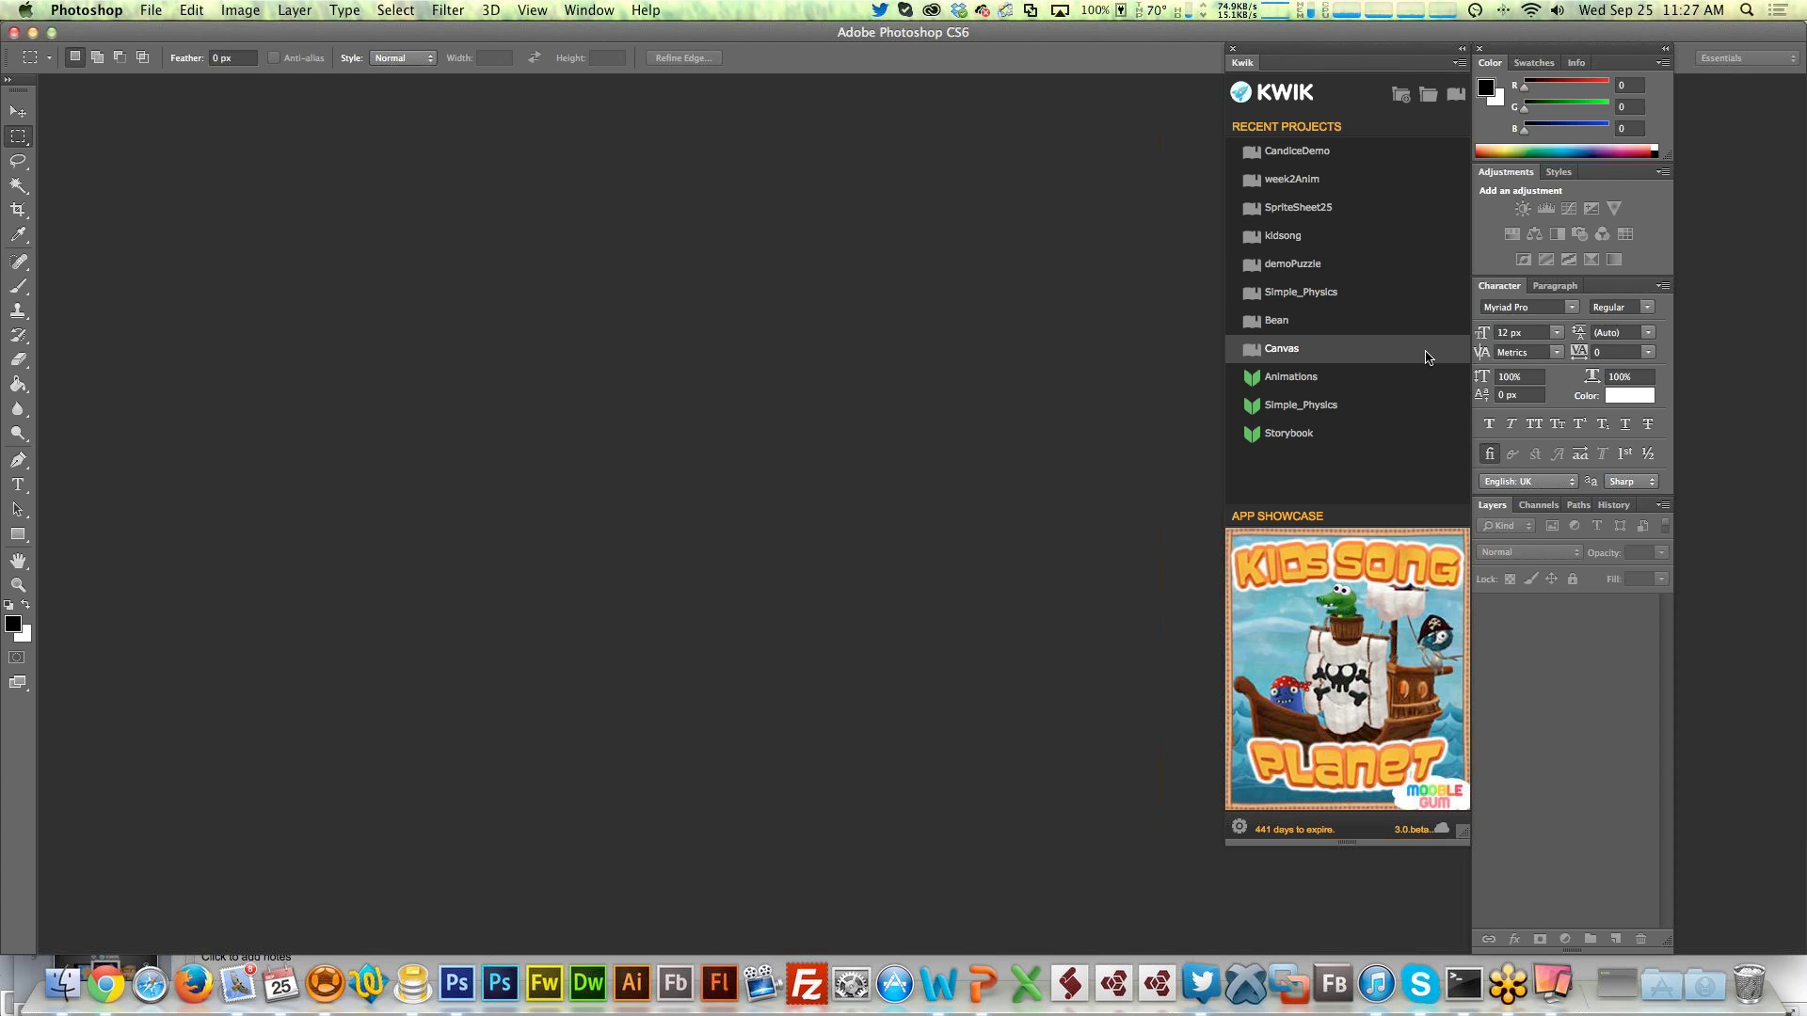
Open the Storybook sample project in Kwik, list its pages and open page2 to view the whole artwork
left_click(1266, 435)
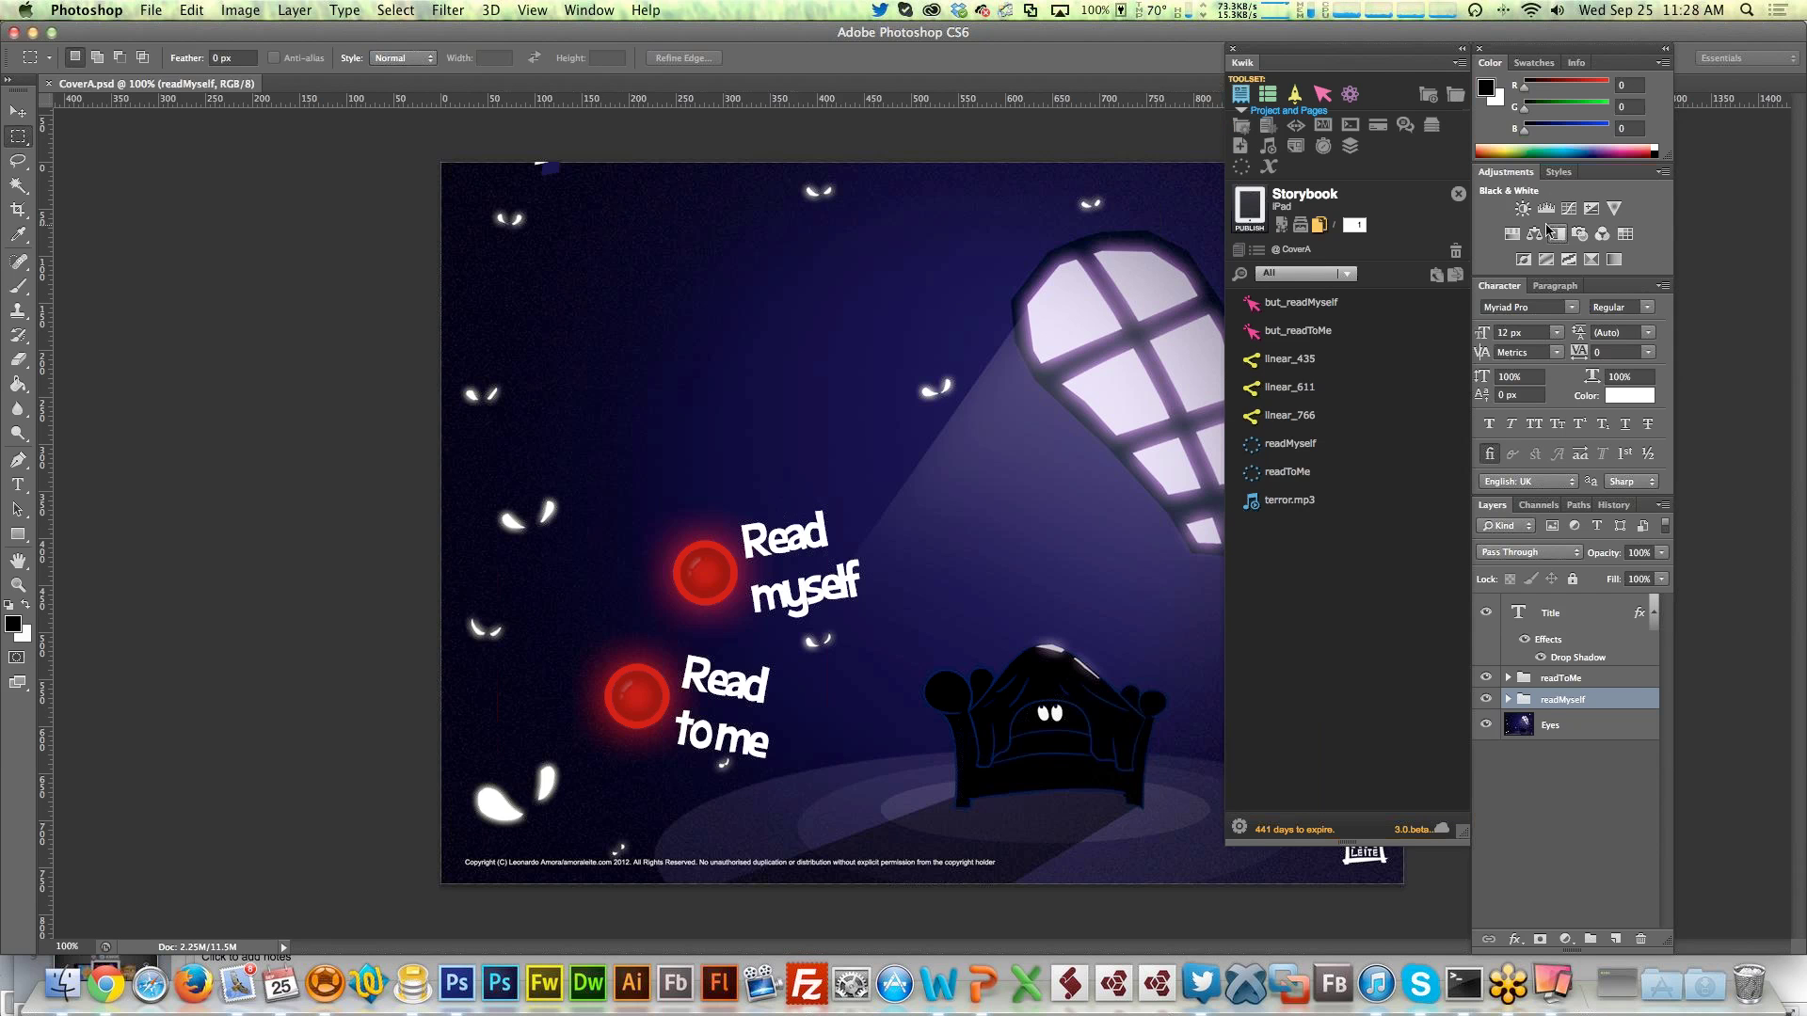
left_click(1237, 252)
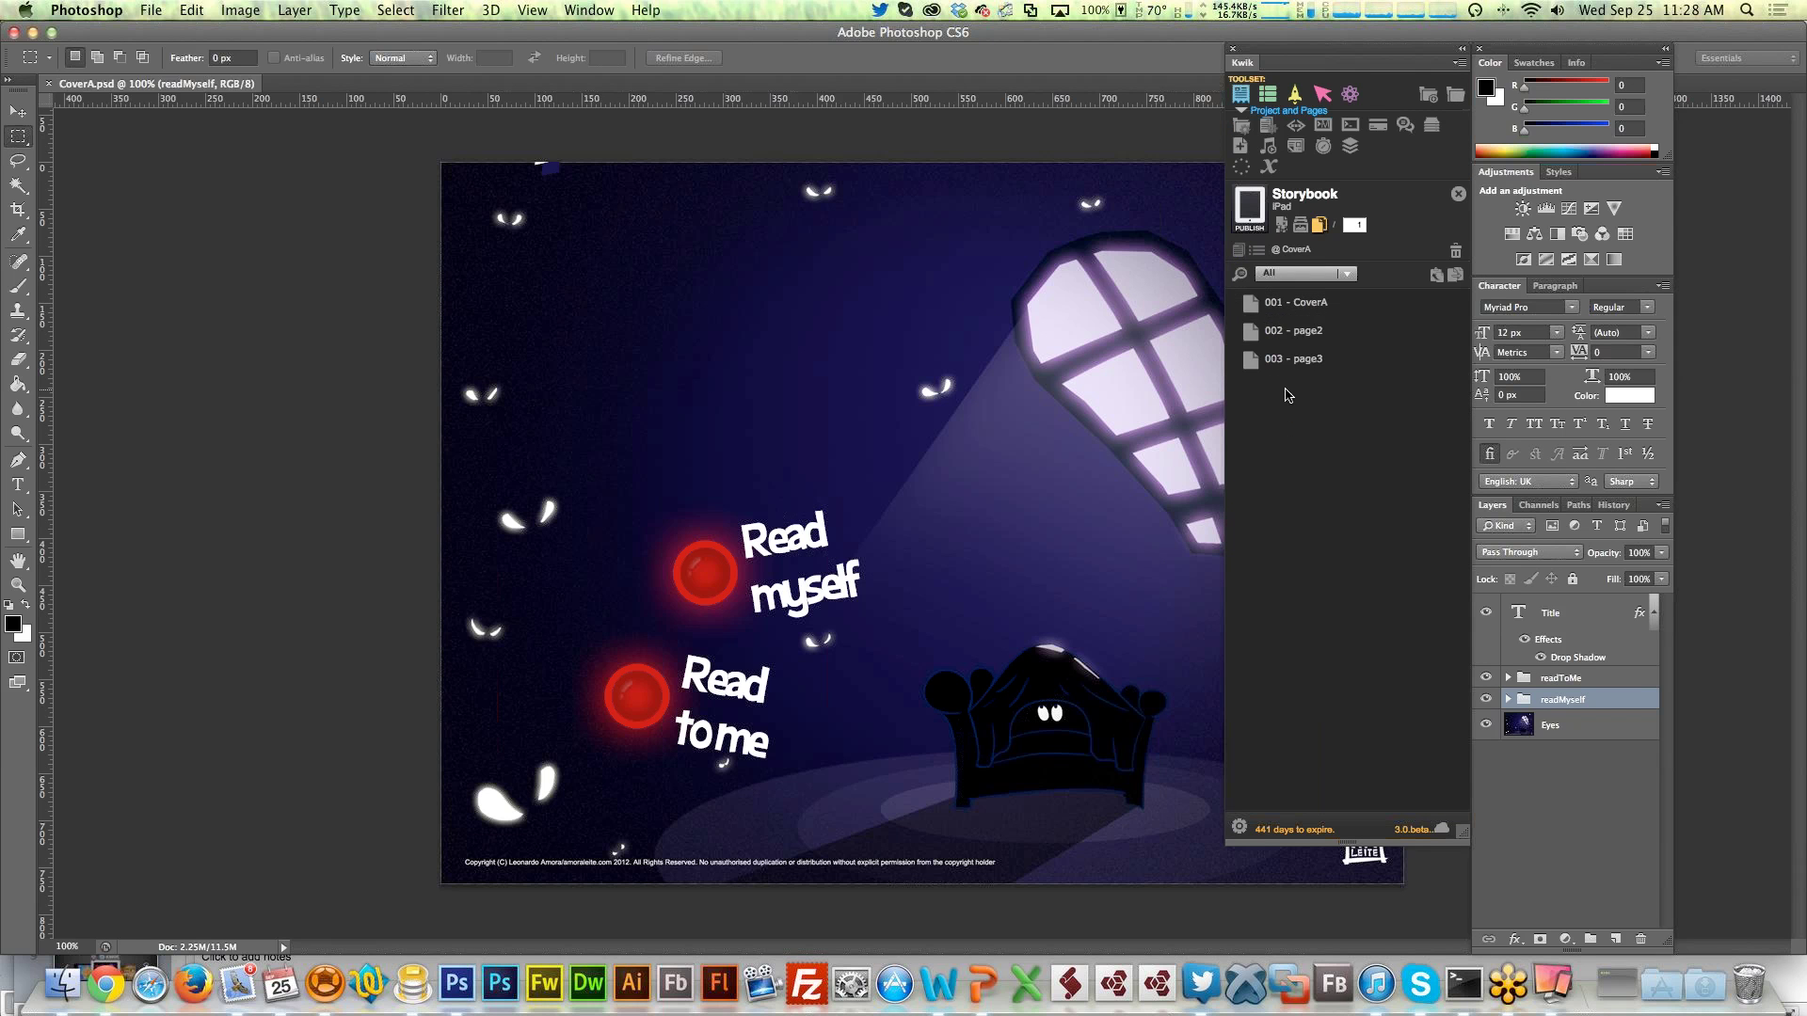
double_click(1296, 330)
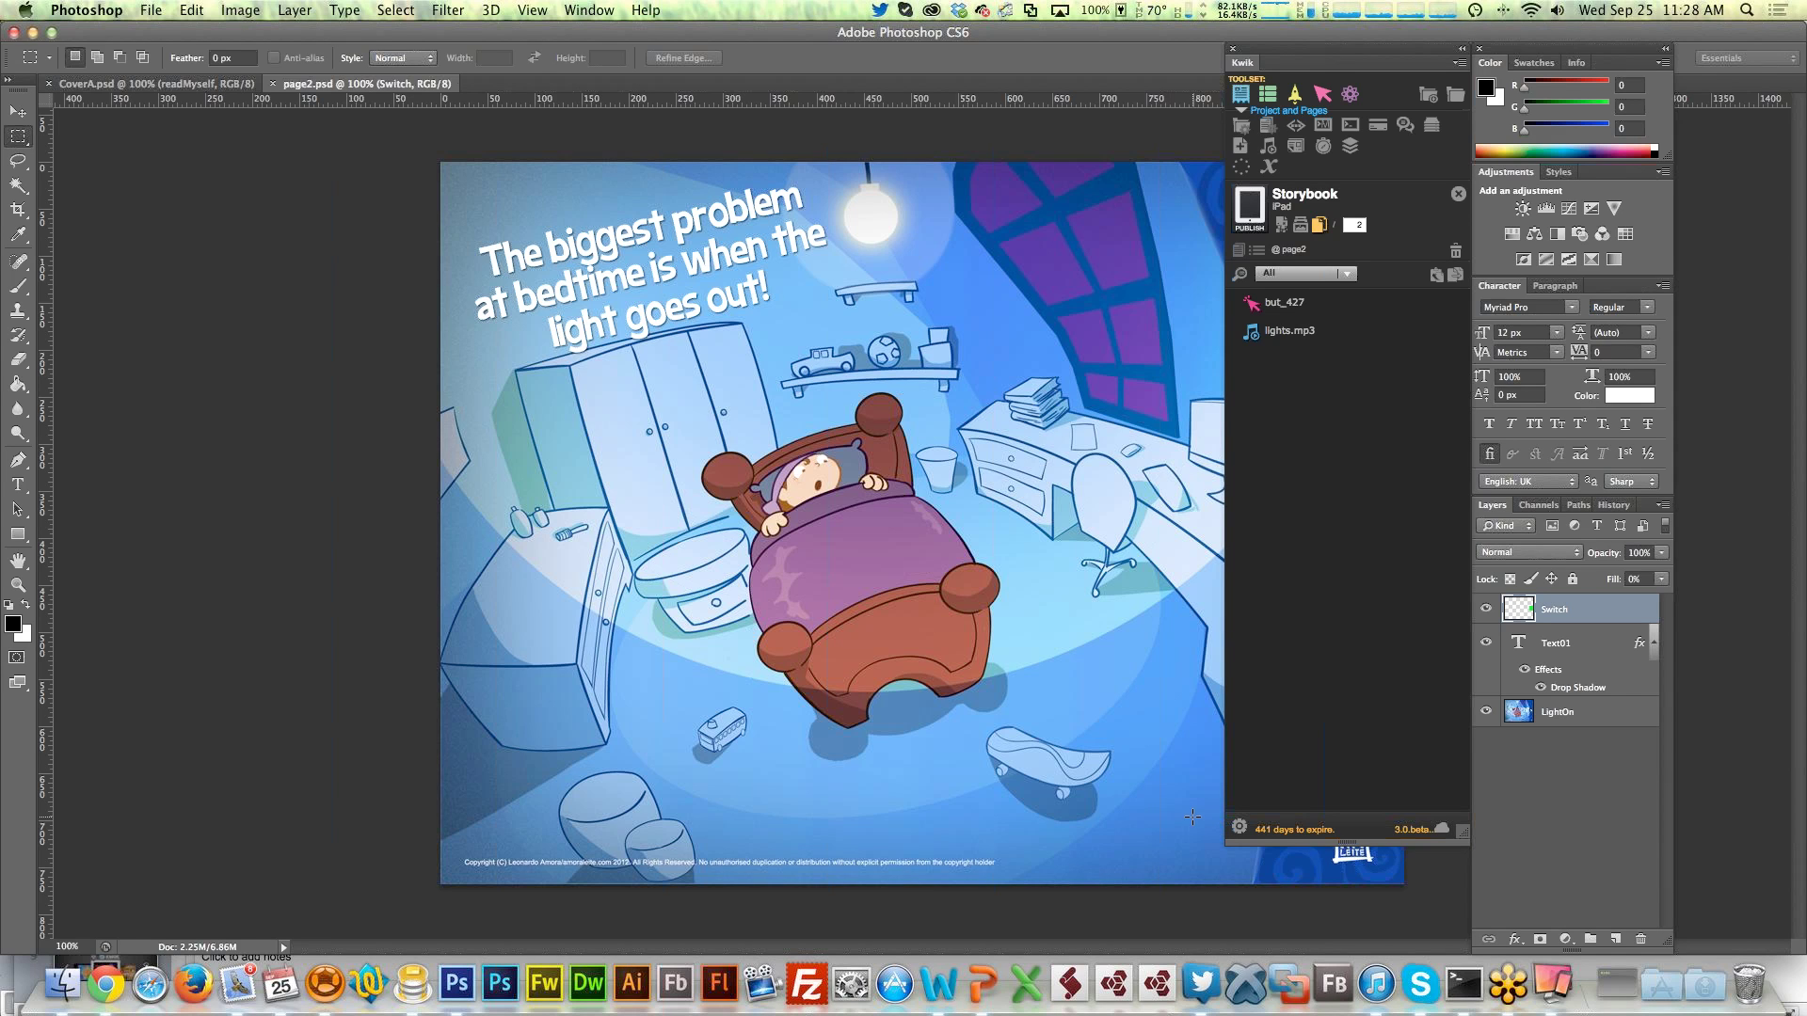
key("super+minus")
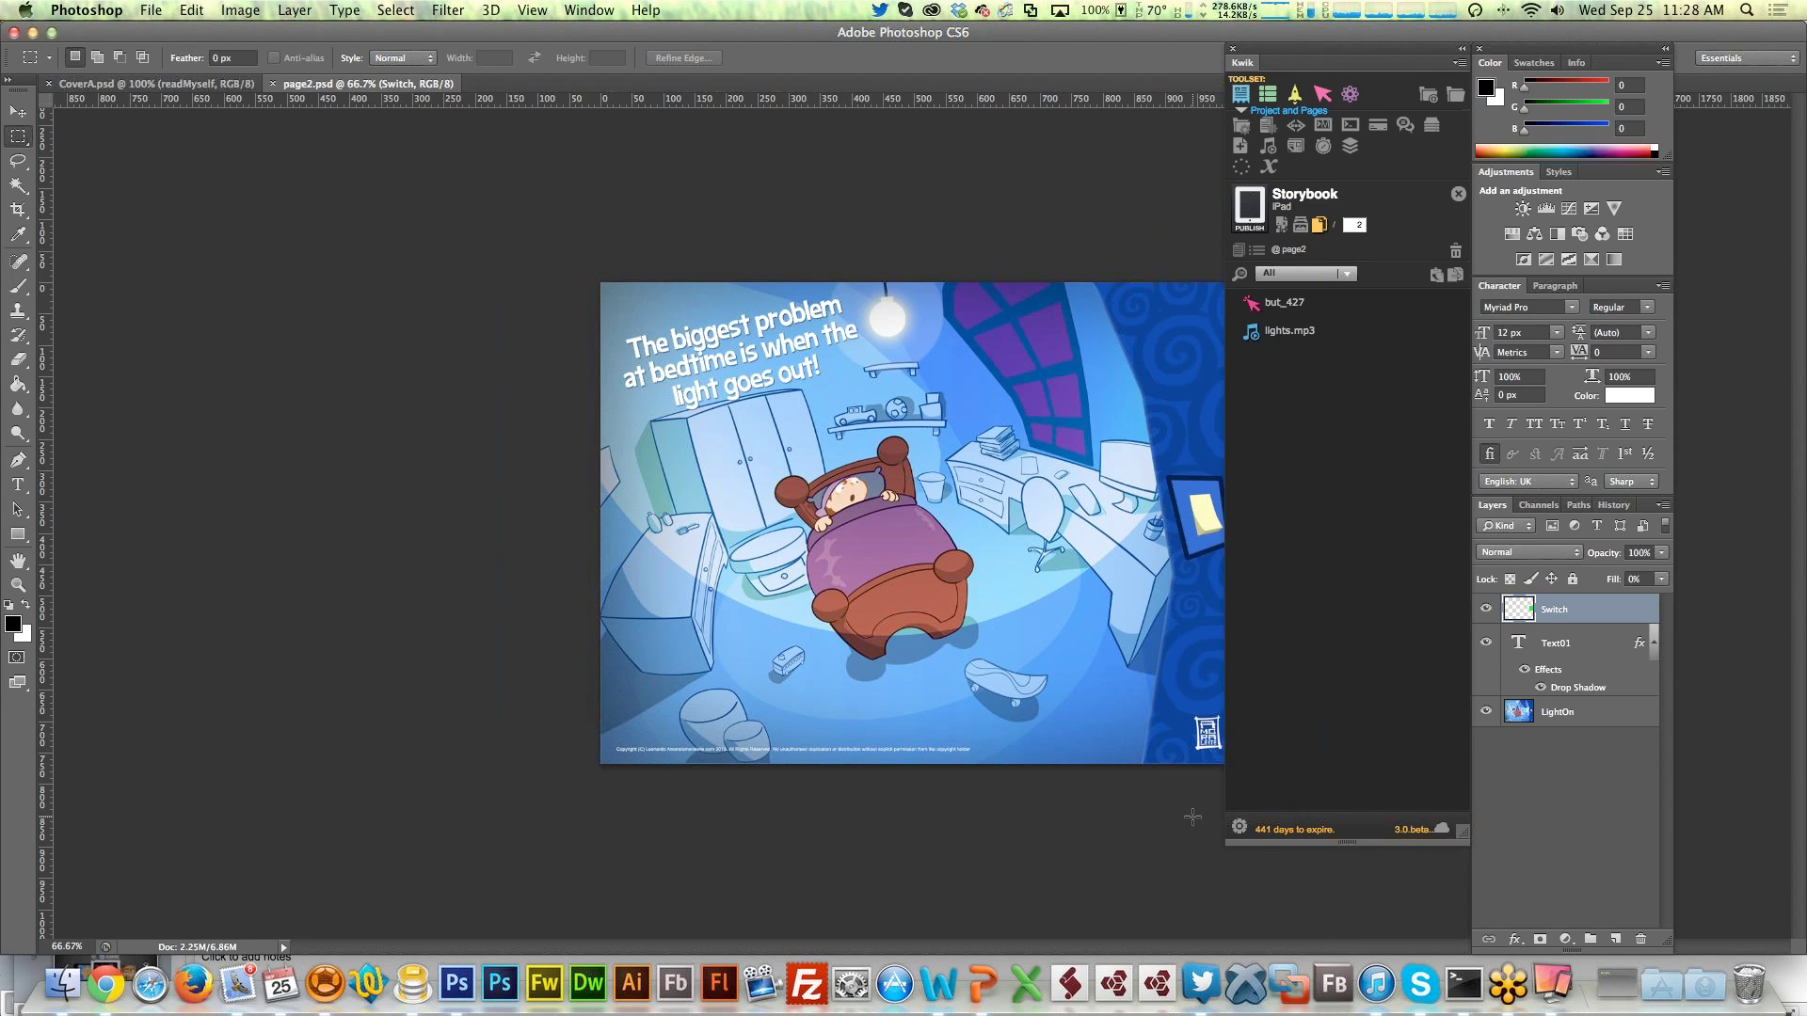
Inspect the actions of page2's but_427 button, and close the Storybook project without saving page2.psd
left_click(1271, 314)
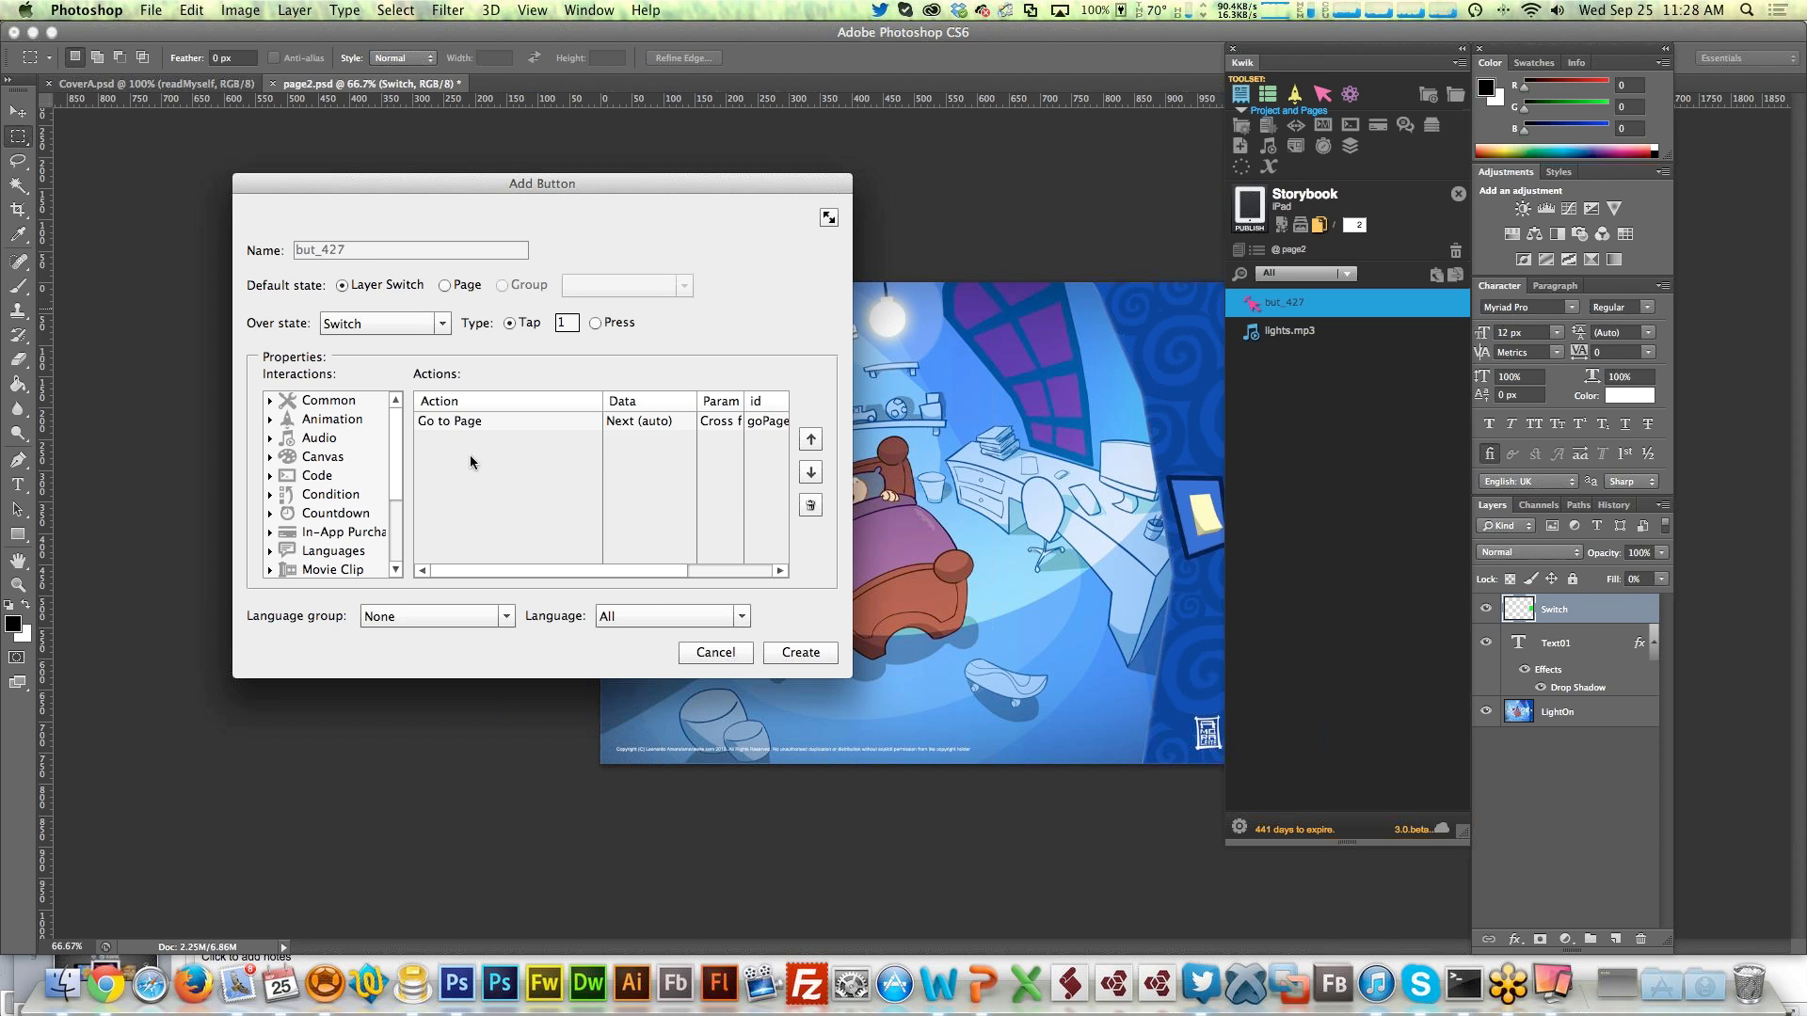
left_click(715, 652)
left_click(1458, 193)
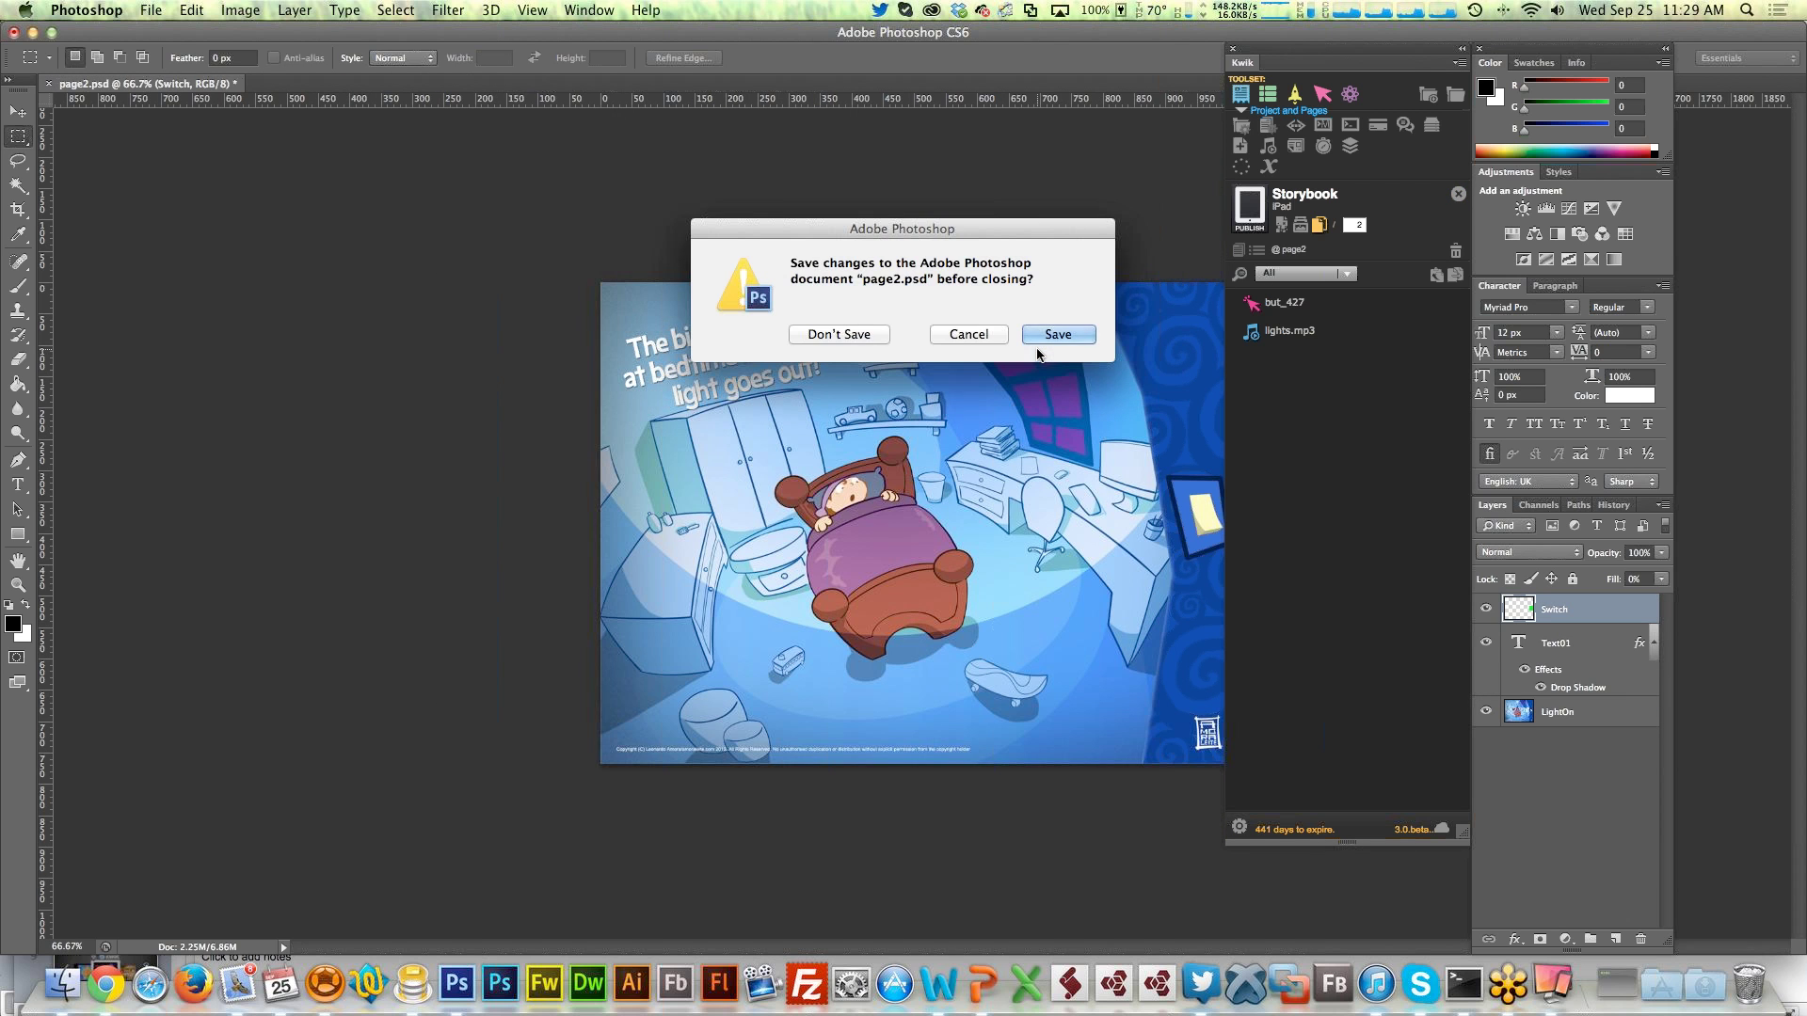
left_click(798, 336)
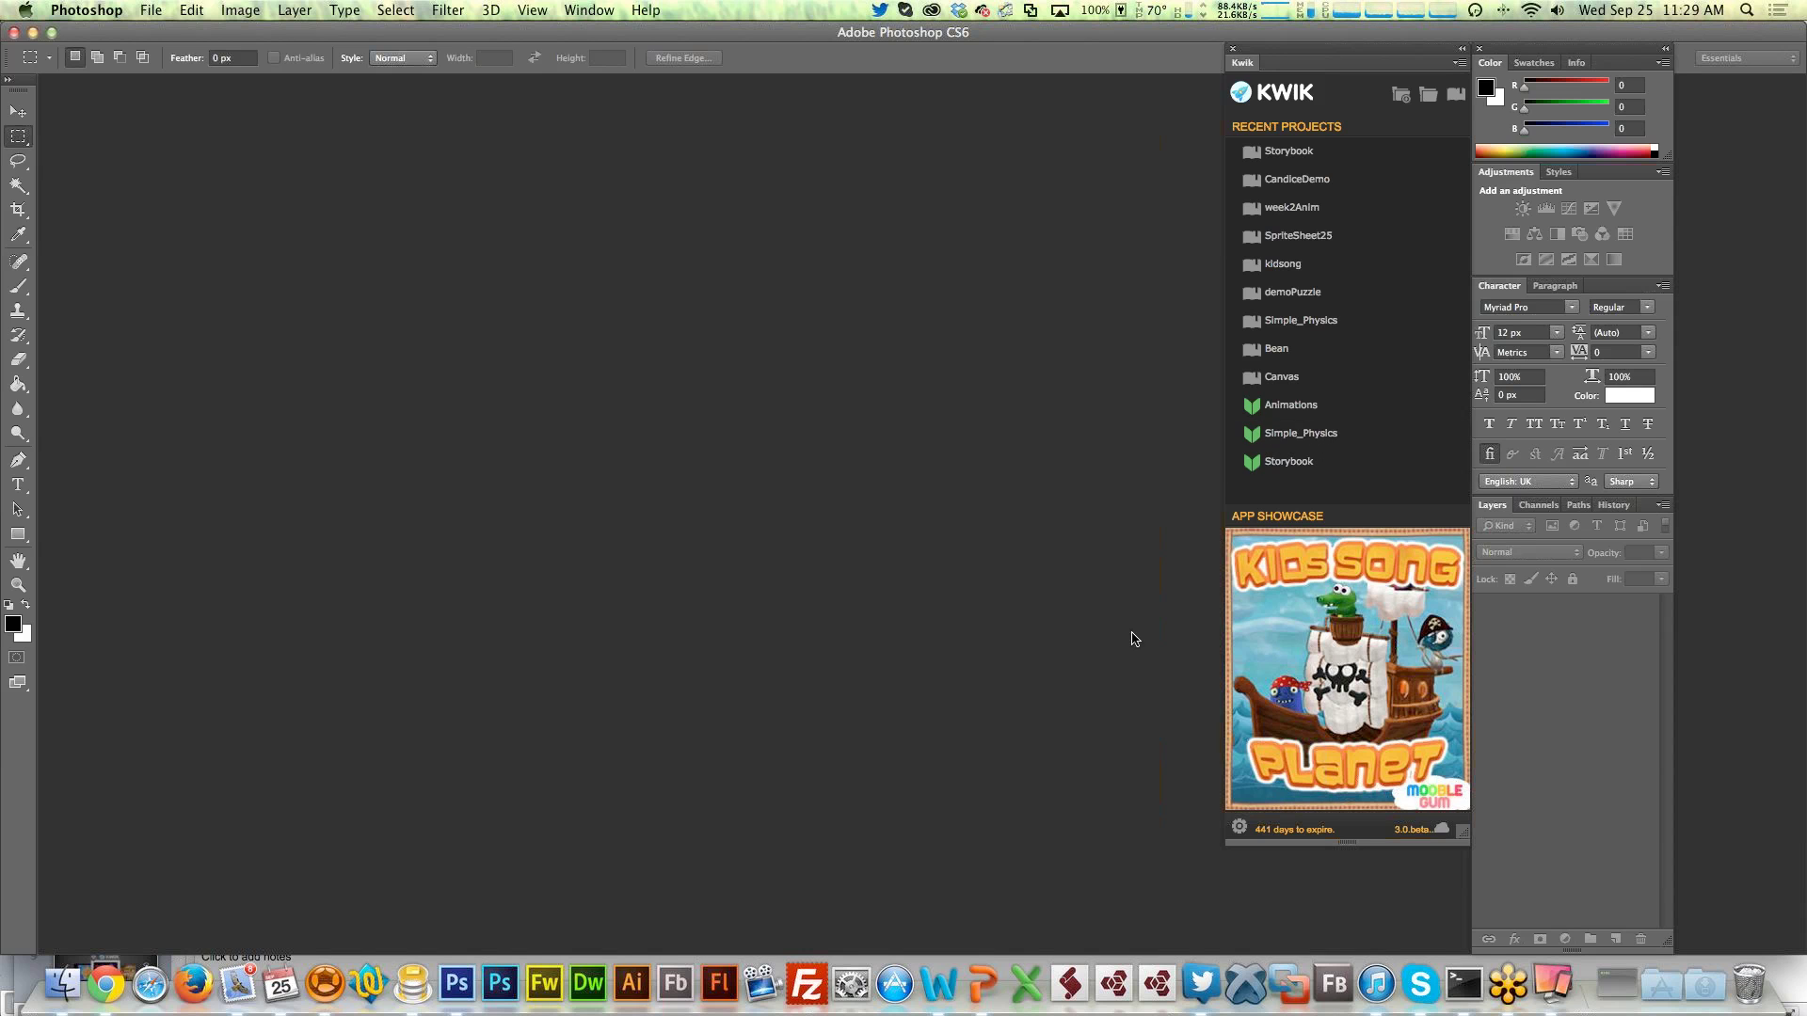
View the Kids Song Planet showcase page in the browser, and return to Photoshop to check Kwik for updates
left_click(1322, 648)
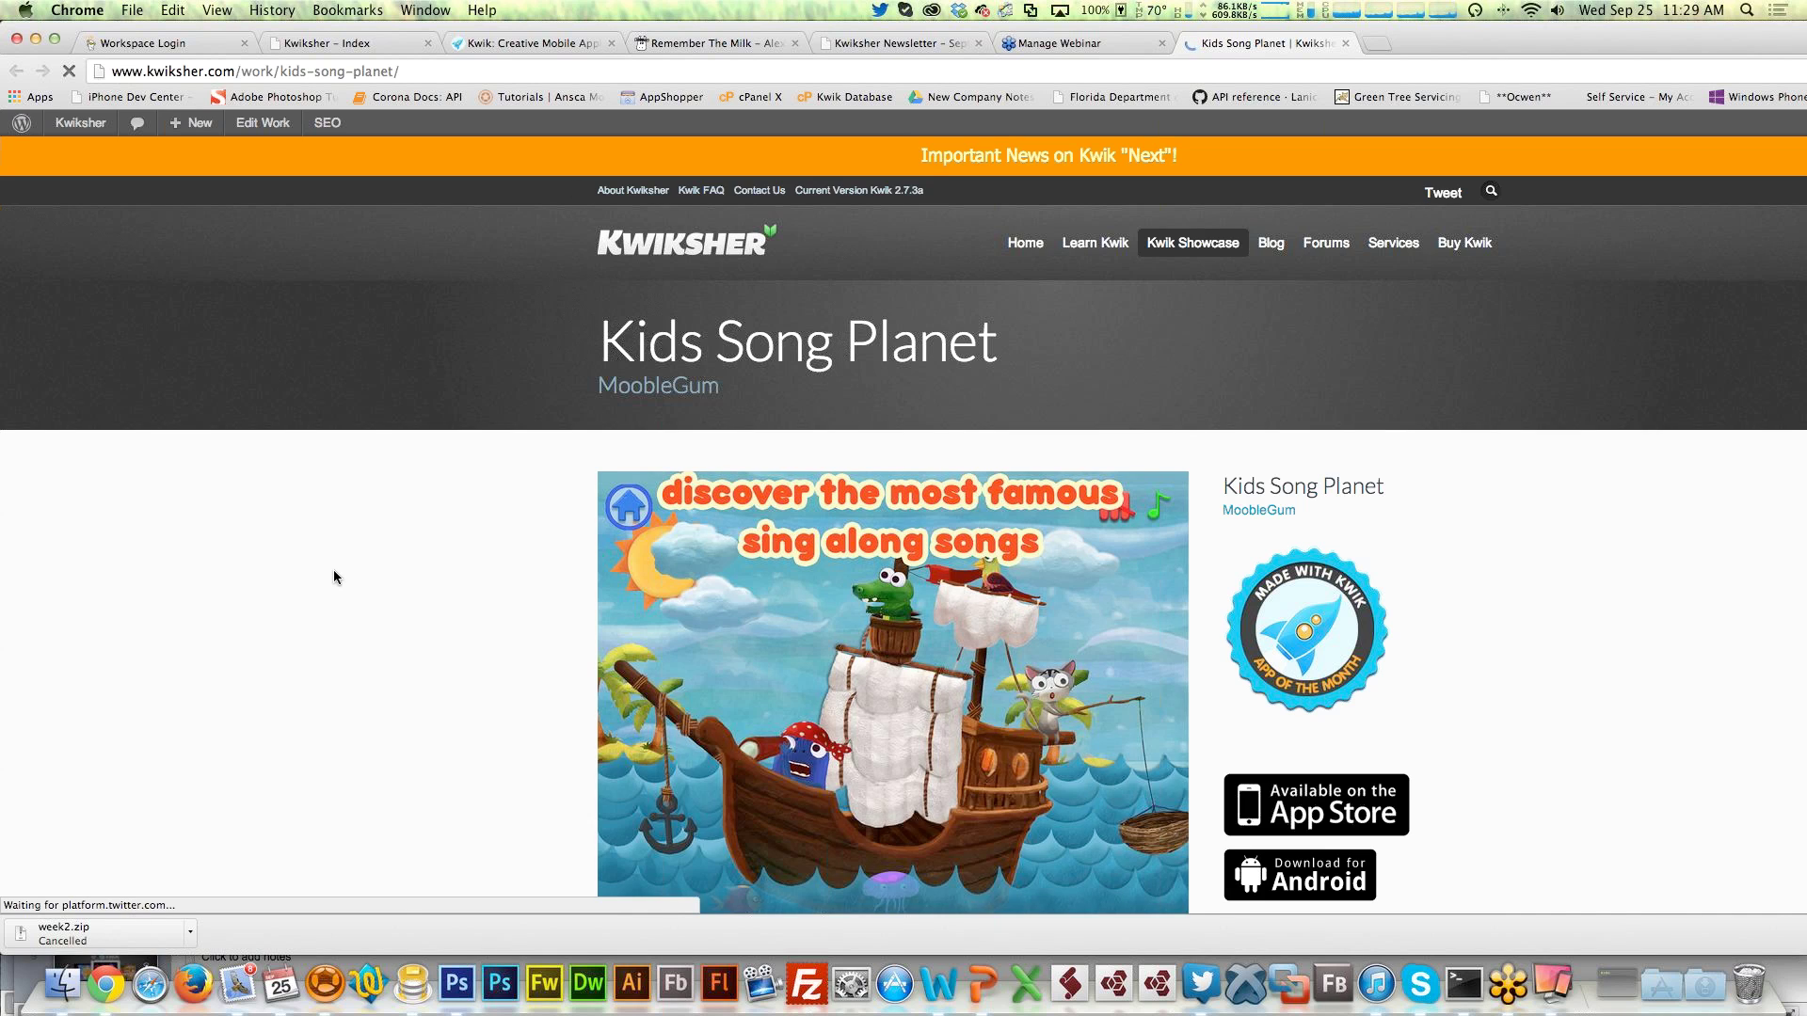
scroll(334, 577, "down", 5)
scroll(334, 577, "down", 10)
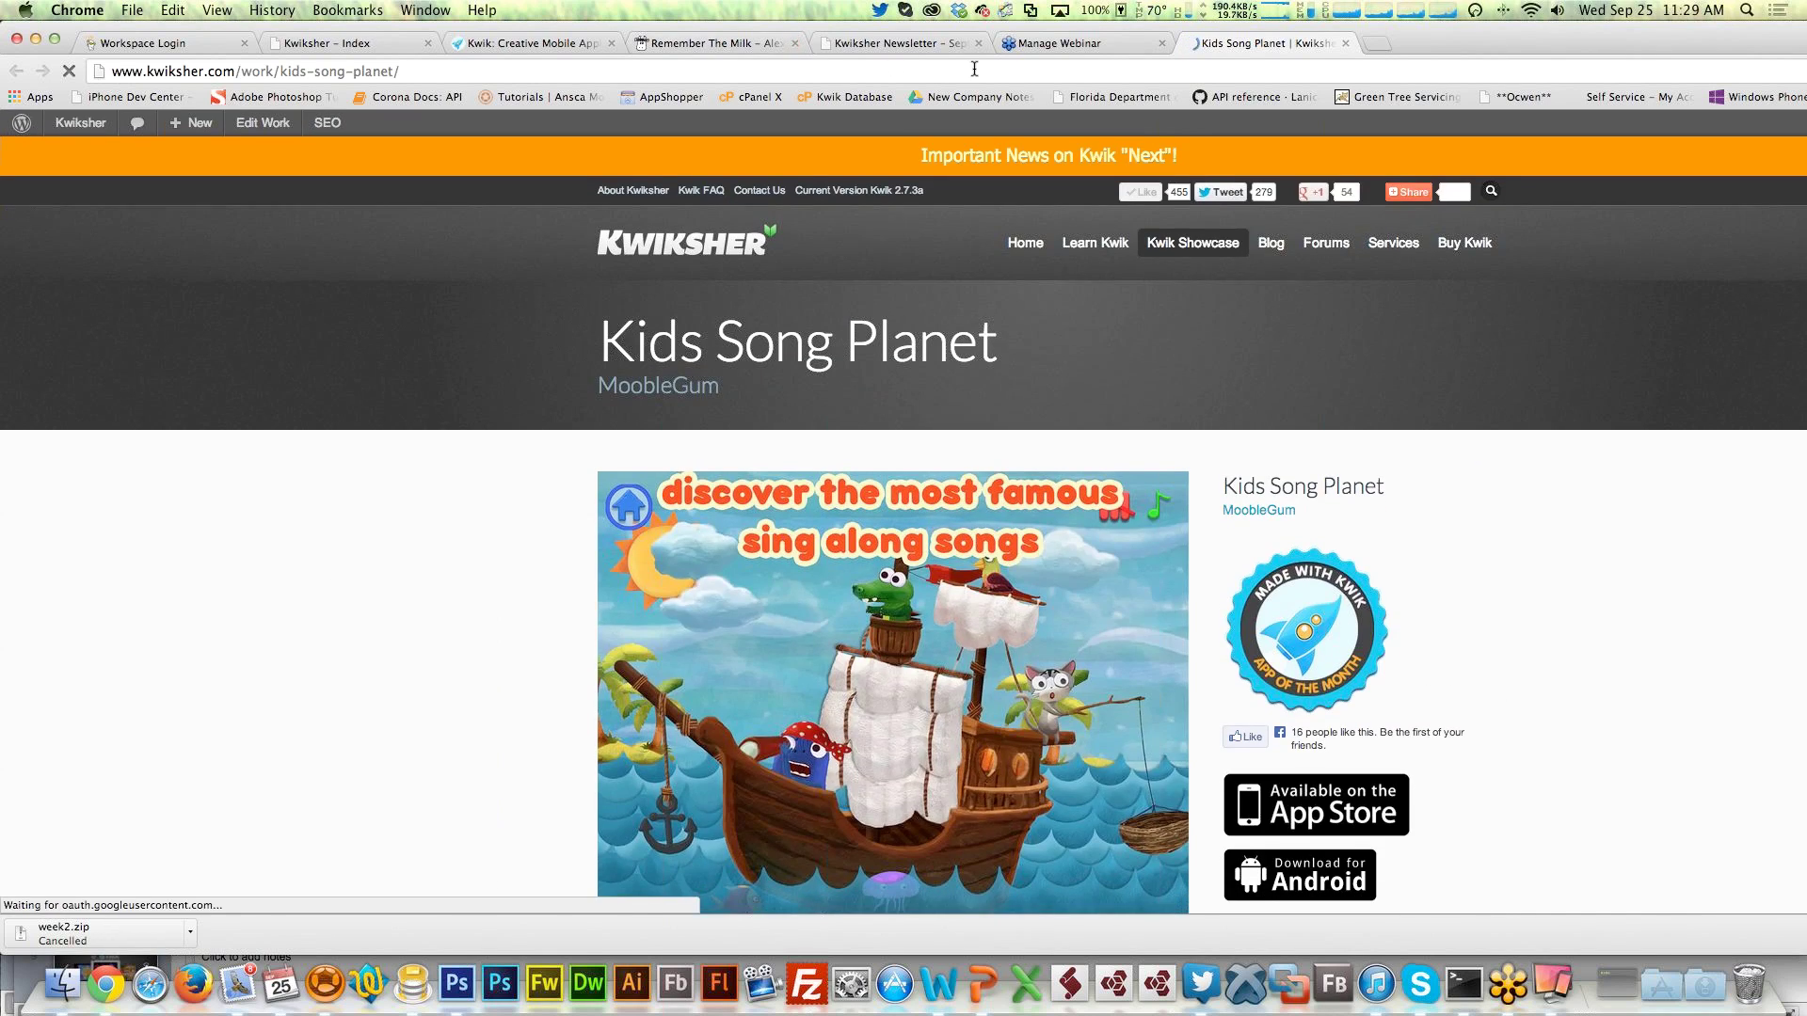
key("super+Tab")
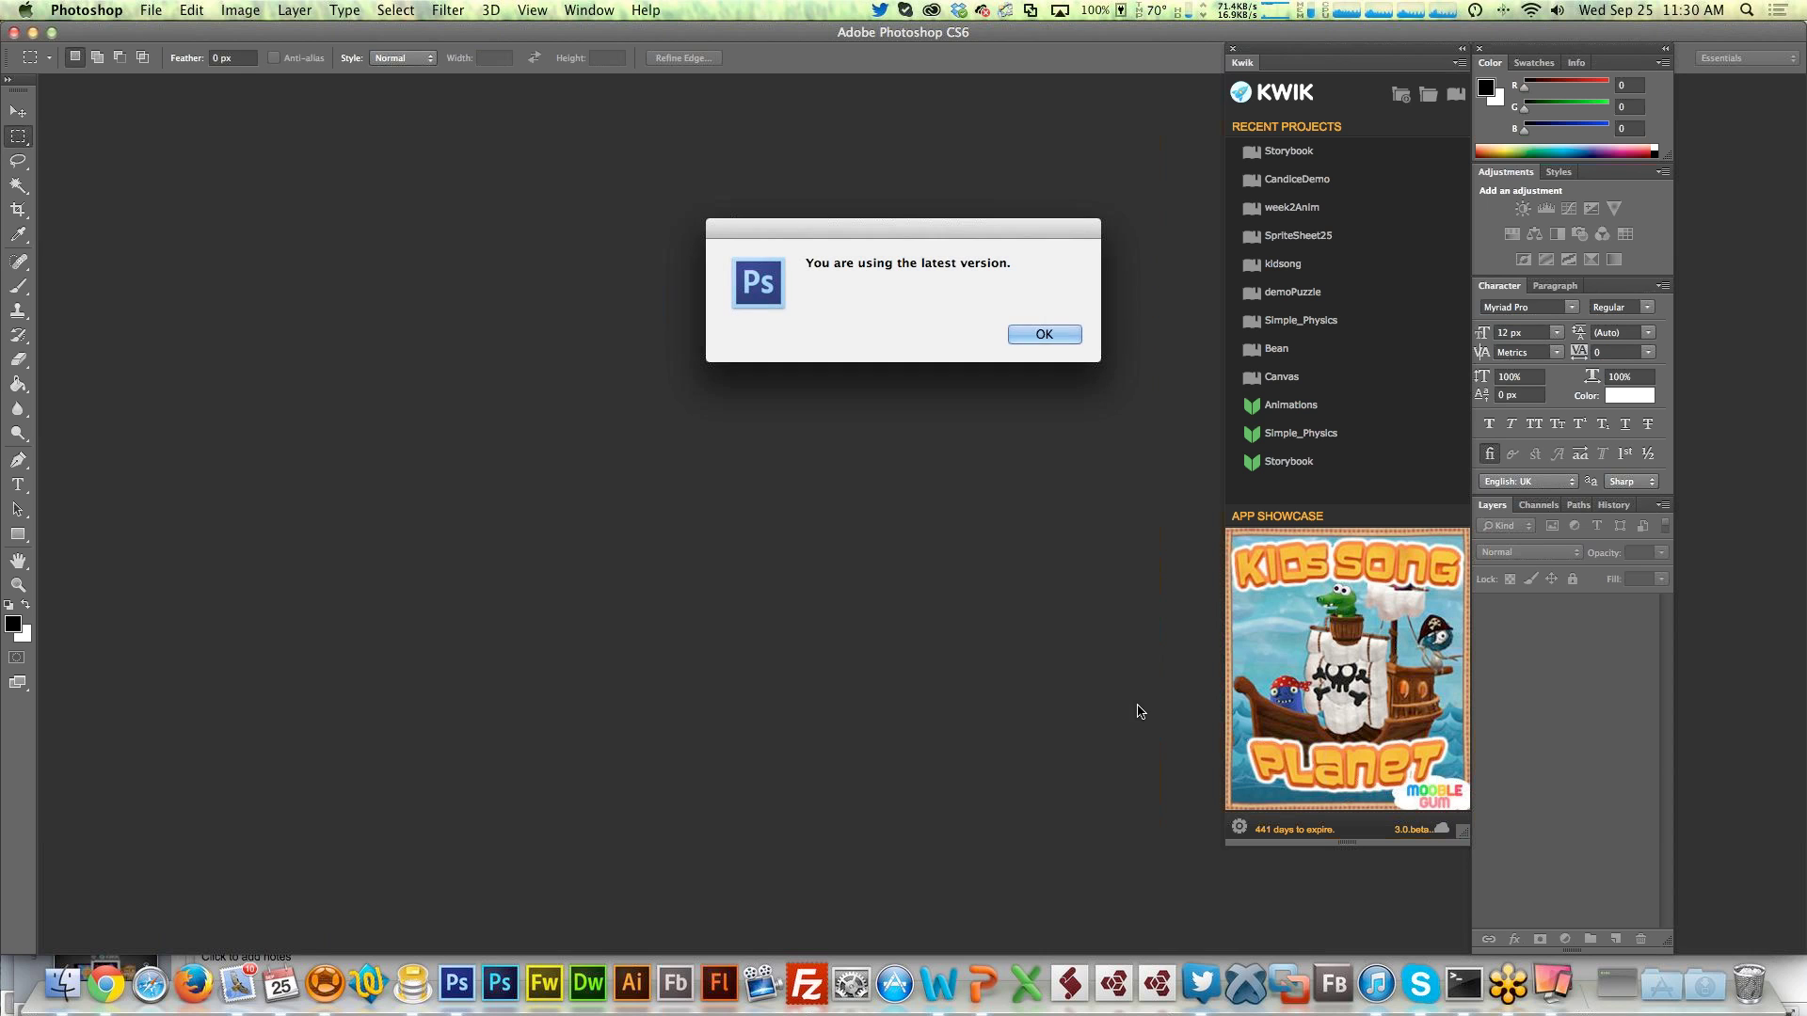
left_click(1041, 335)
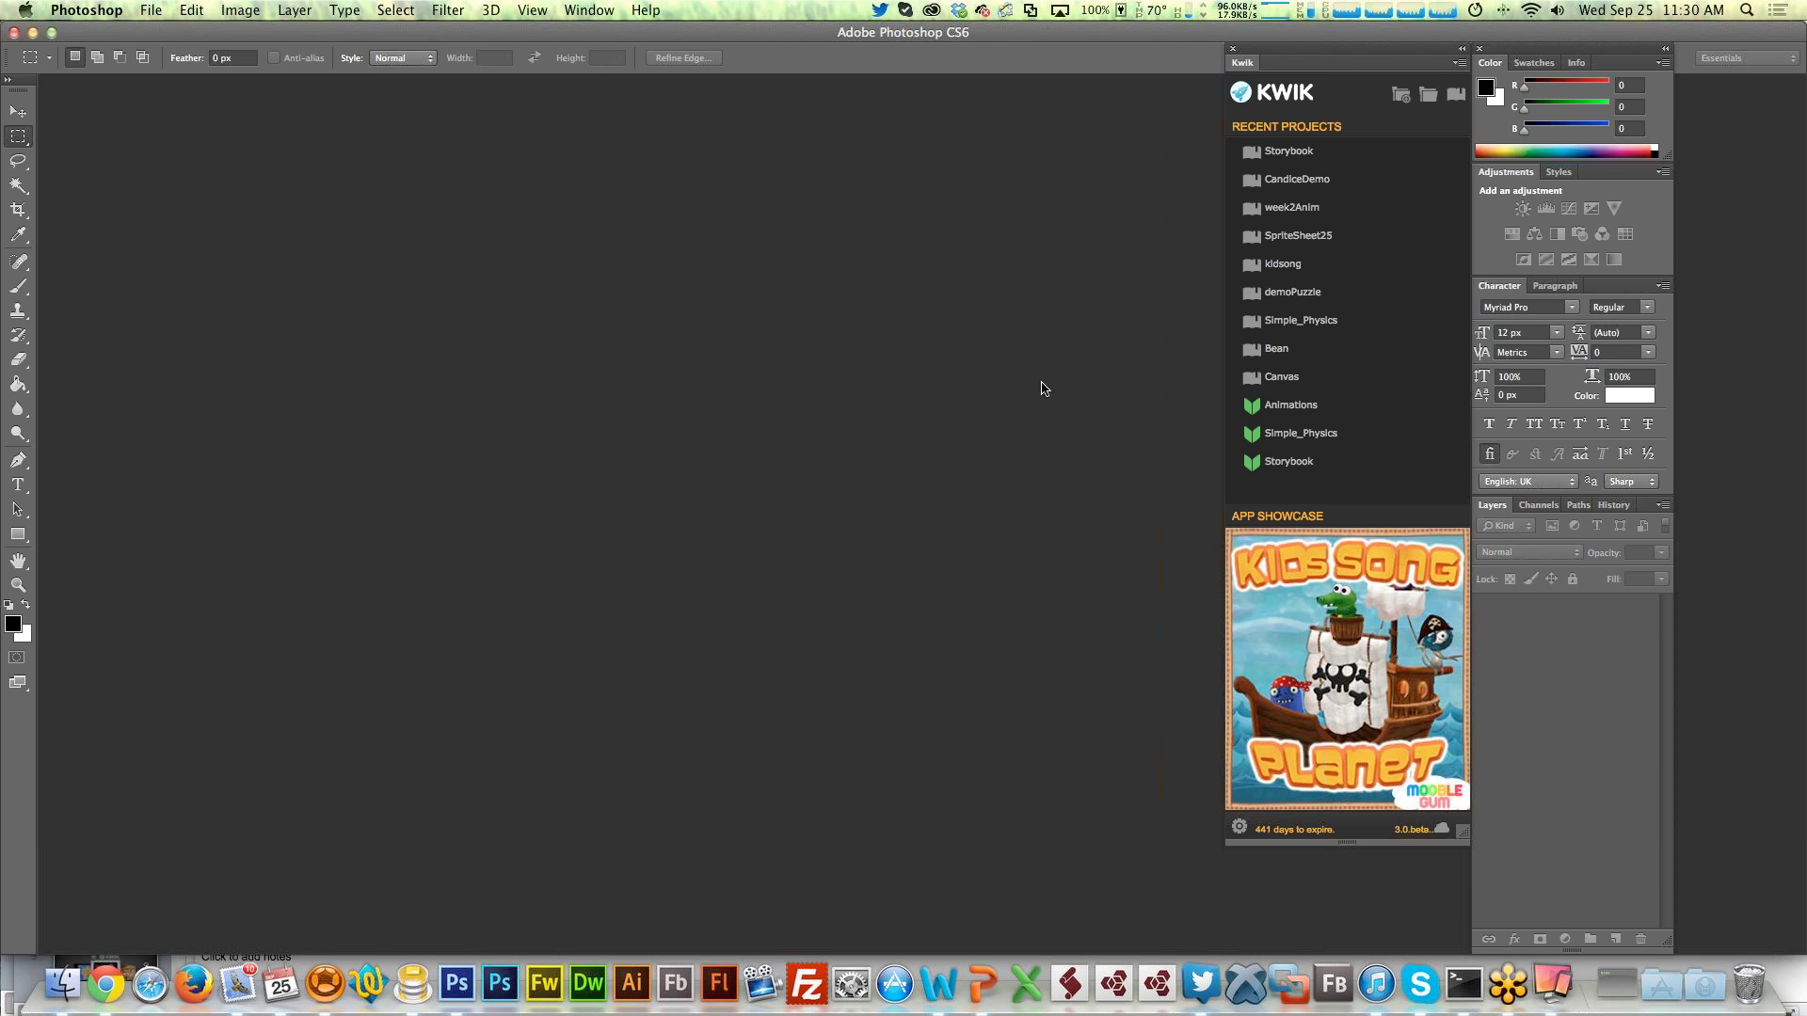
Open Kwik's settings and look over the online help page for the Settings window
left_click(1239, 827)
left_click_drag(1200, 121, 532, 235)
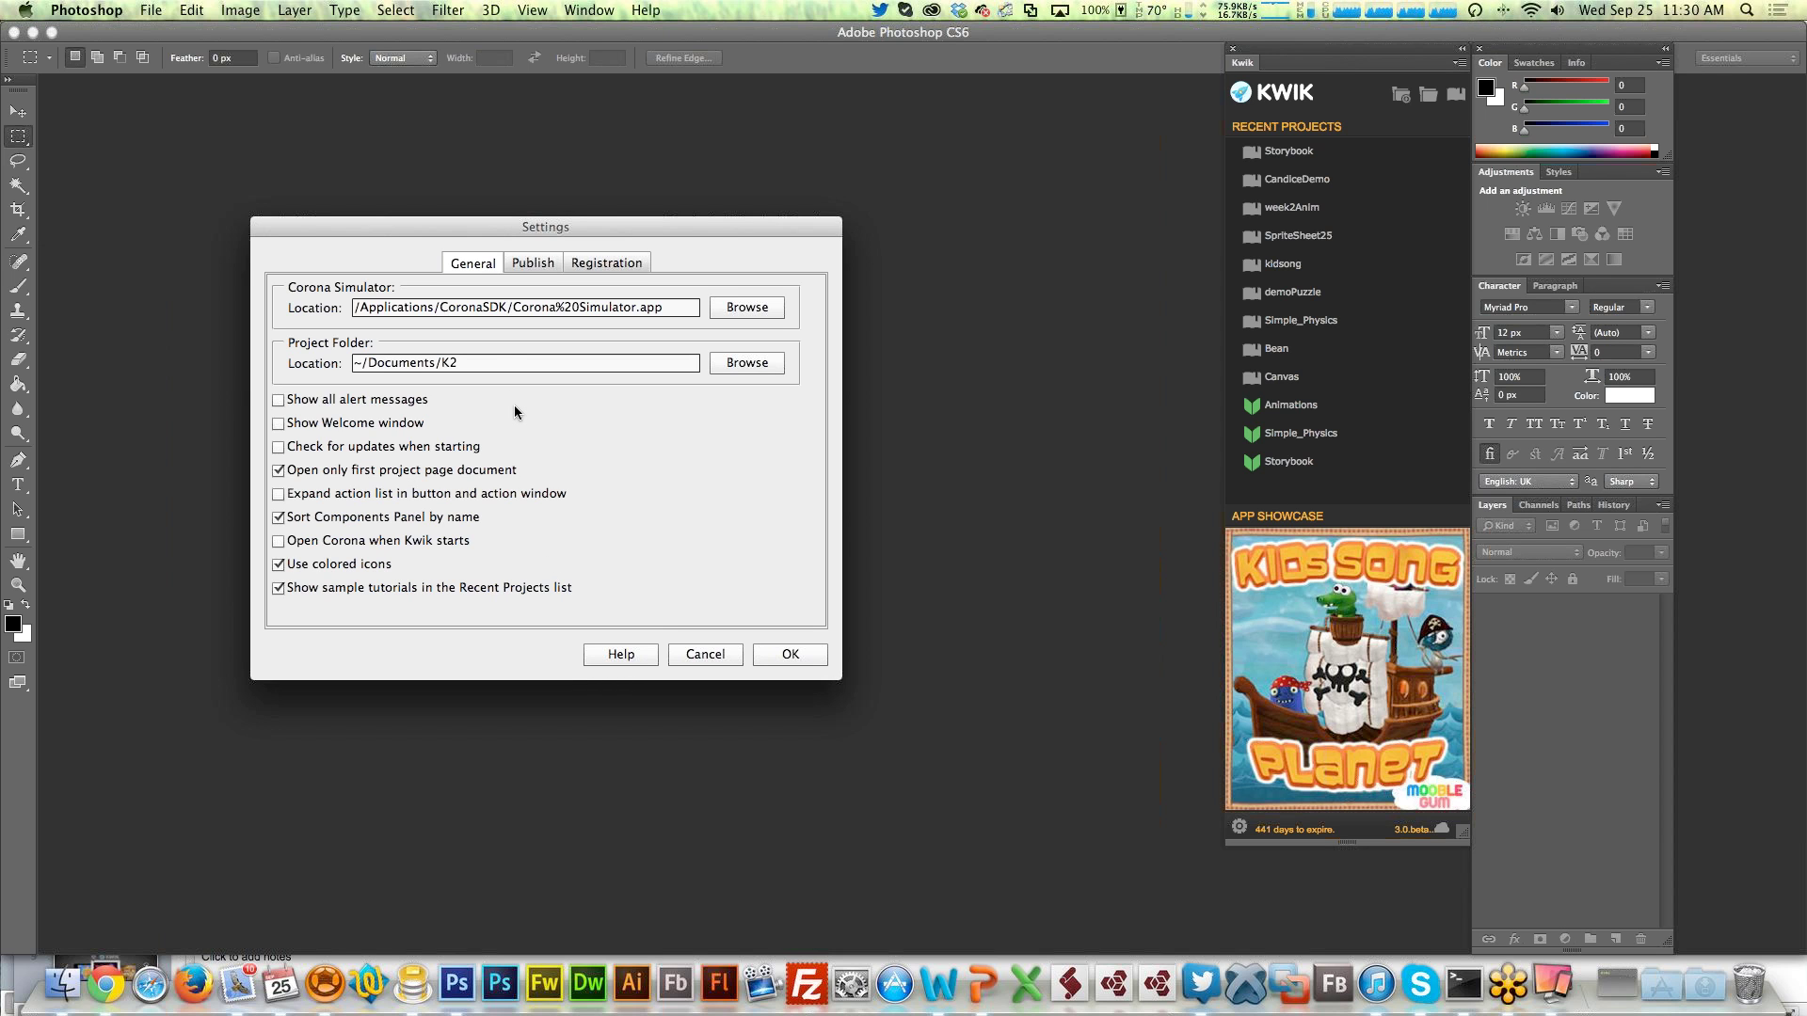
left_click(614, 656)
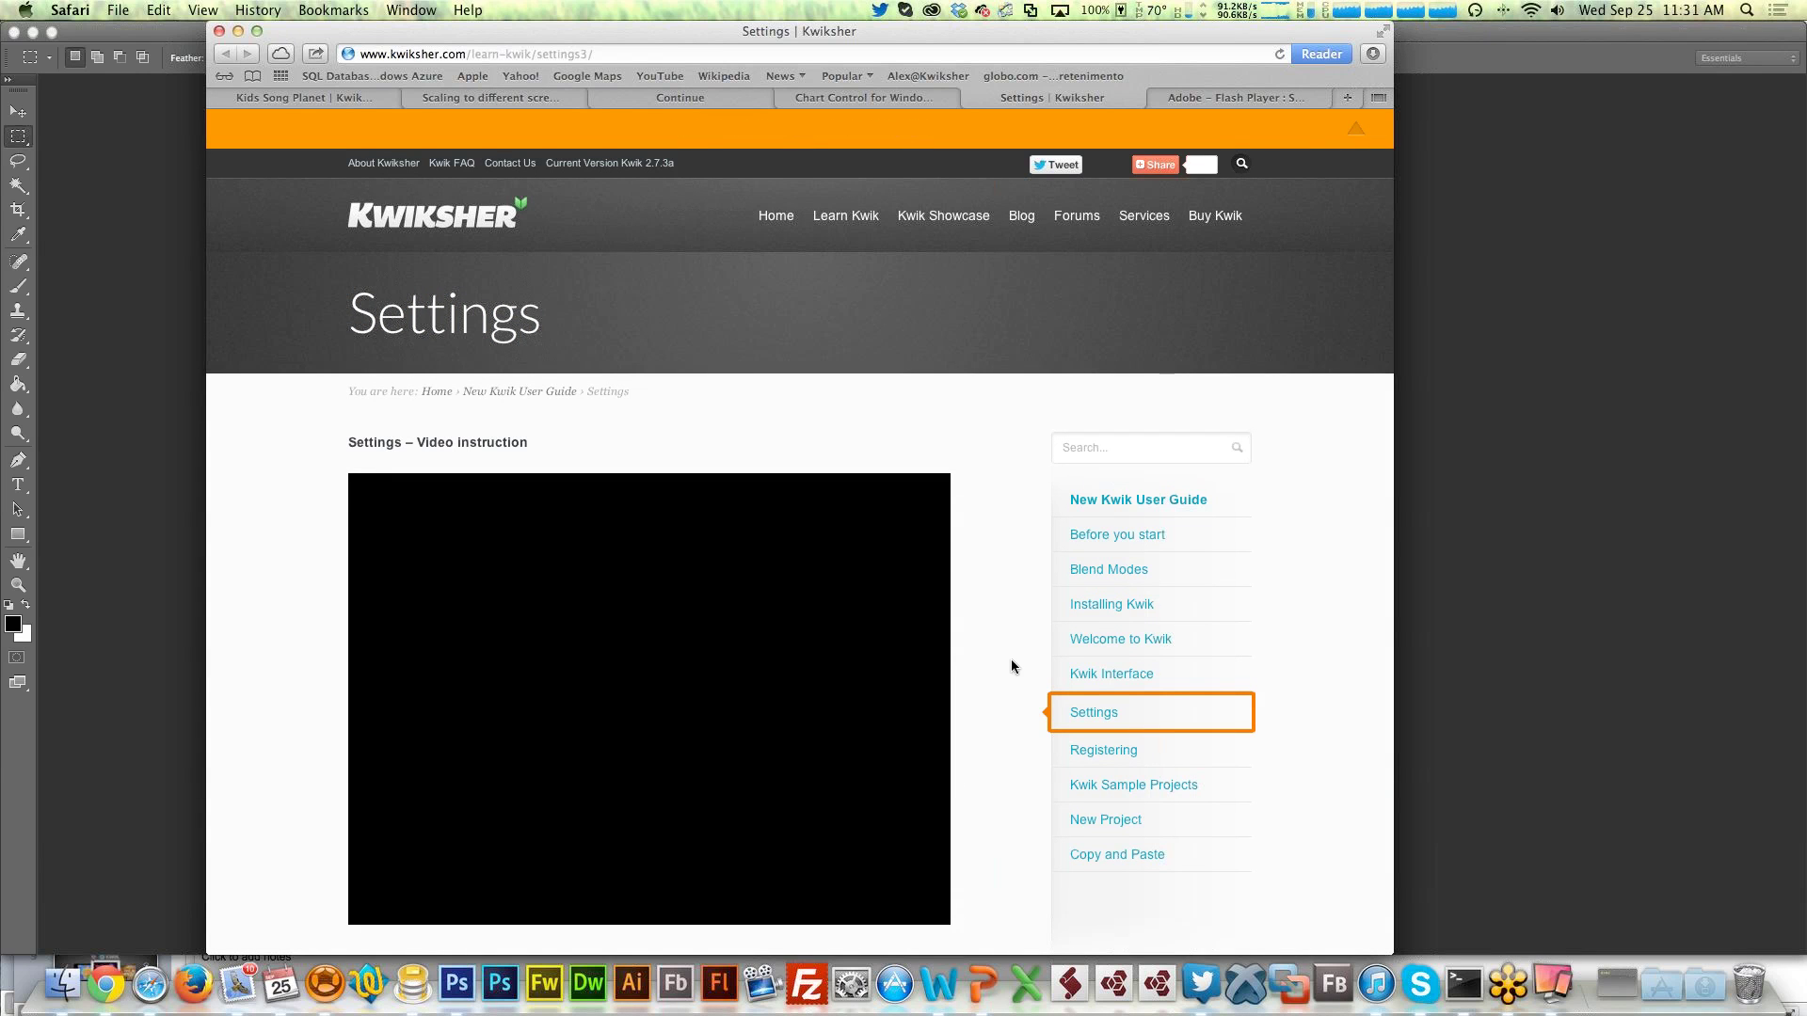
scroll(1024, 542, "down", 7)
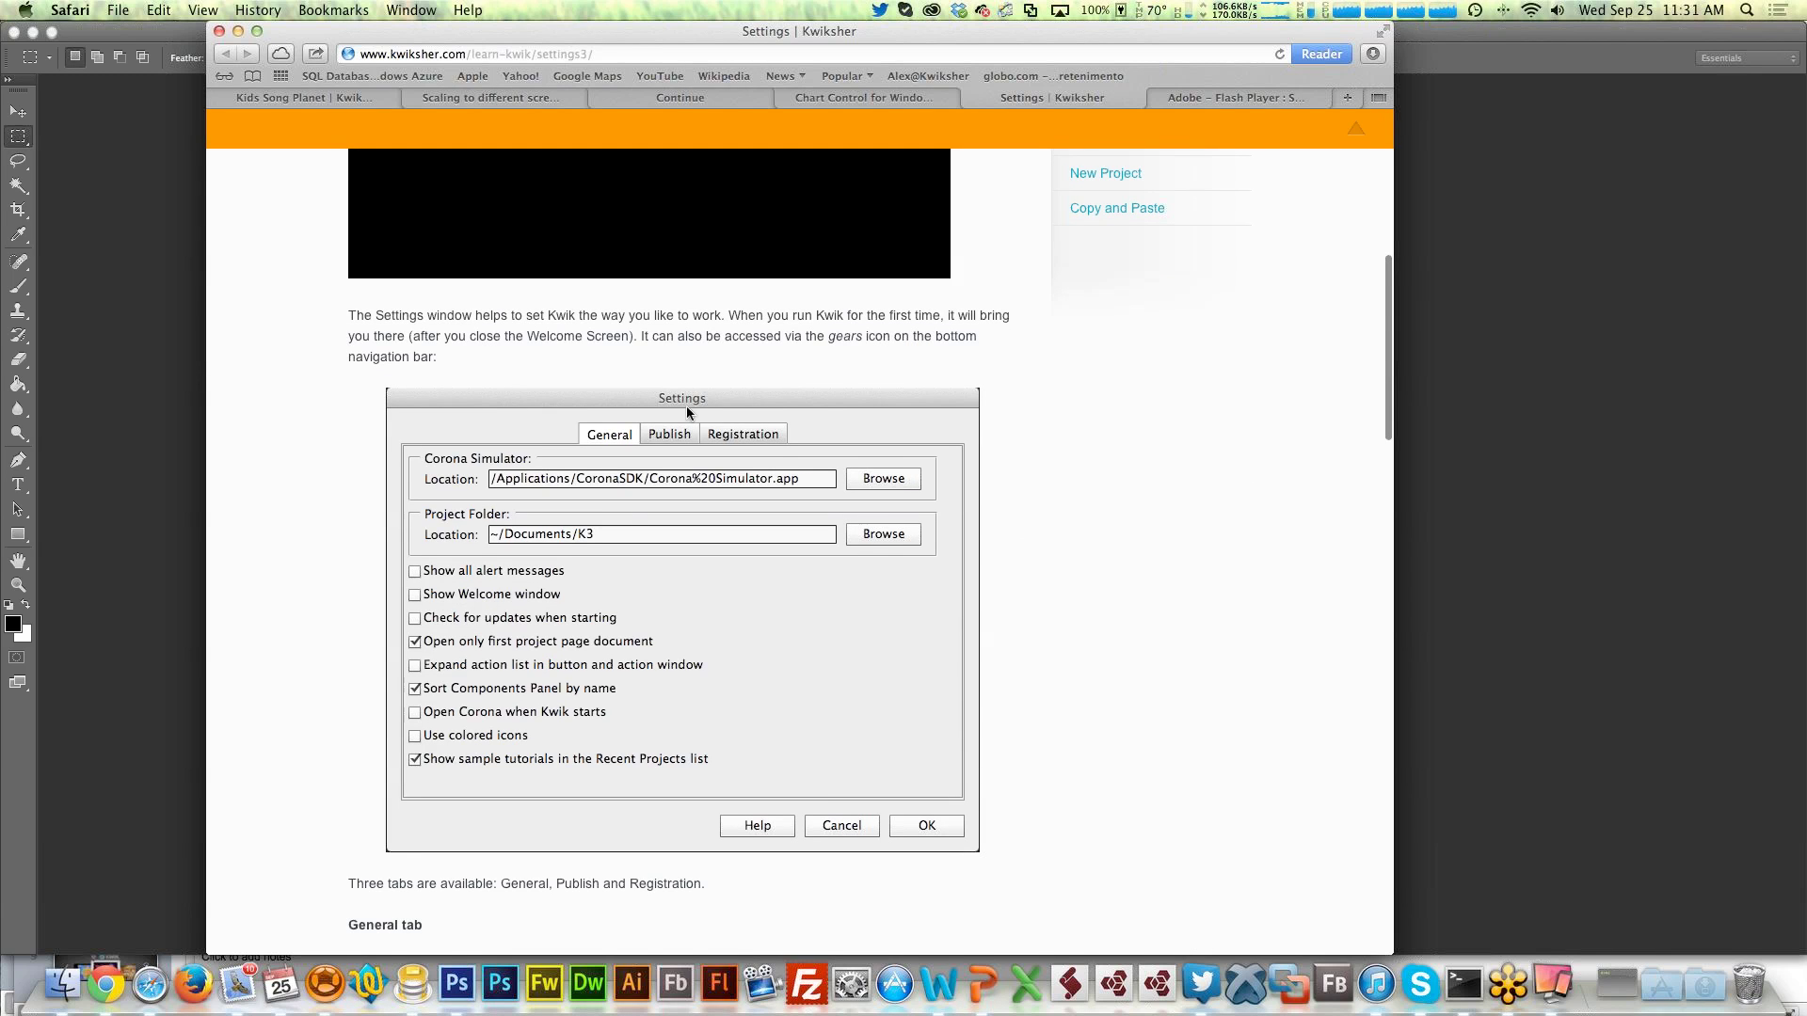
scroll(623, 506, "down", 5)
scroll(1042, 566, "up", 15)
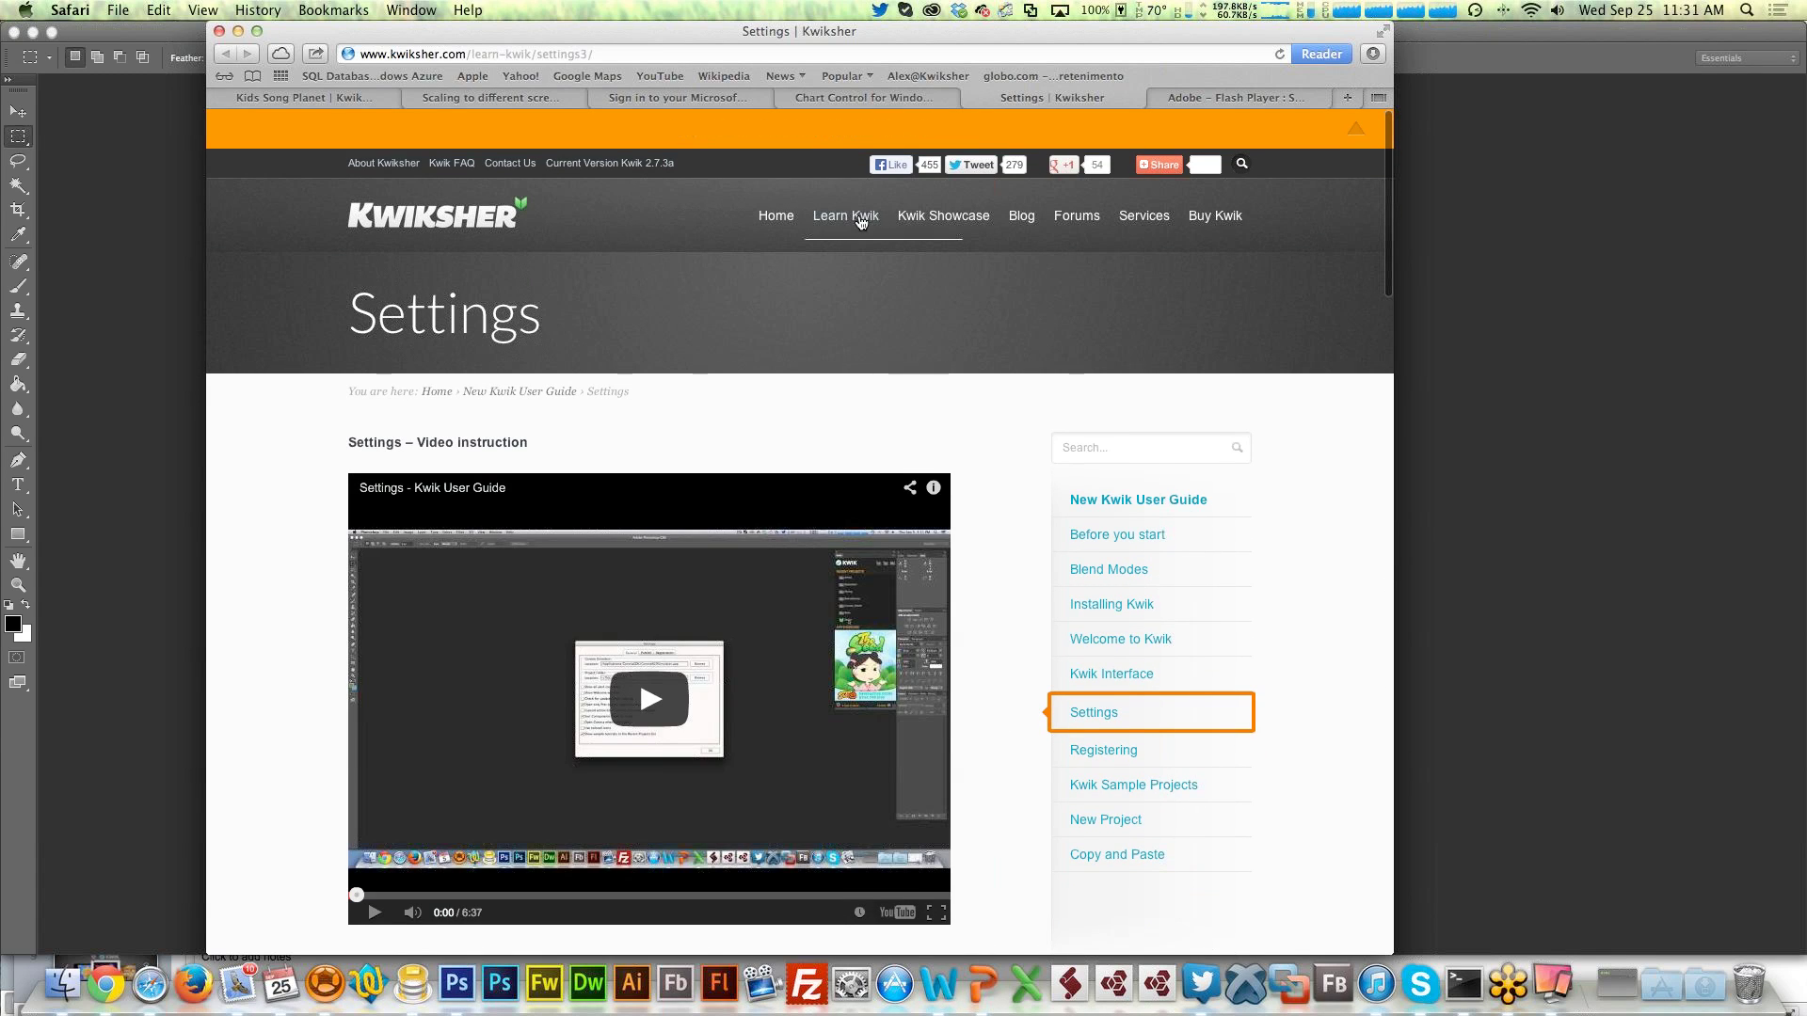
mouse_move(847, 221)
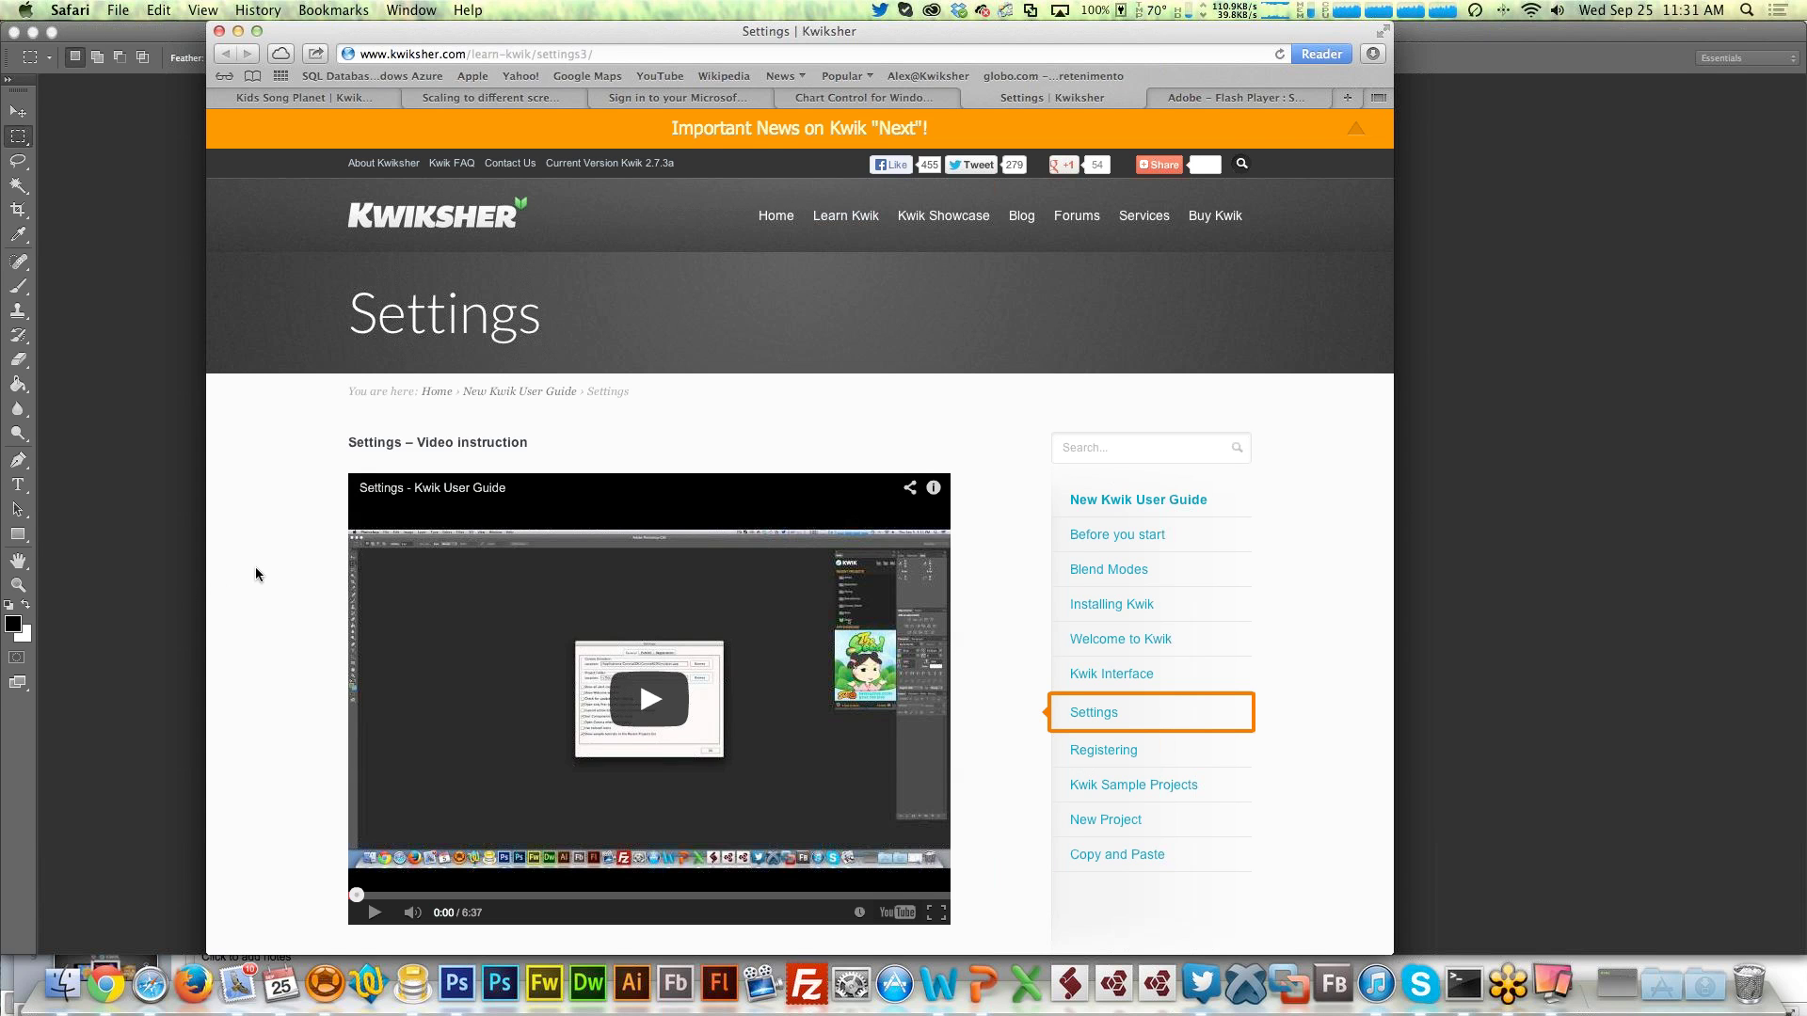
Read the guide's descriptions of the General and Publish options, and return to Photoshop to accept Kwik's current settings
left_click(114, 556)
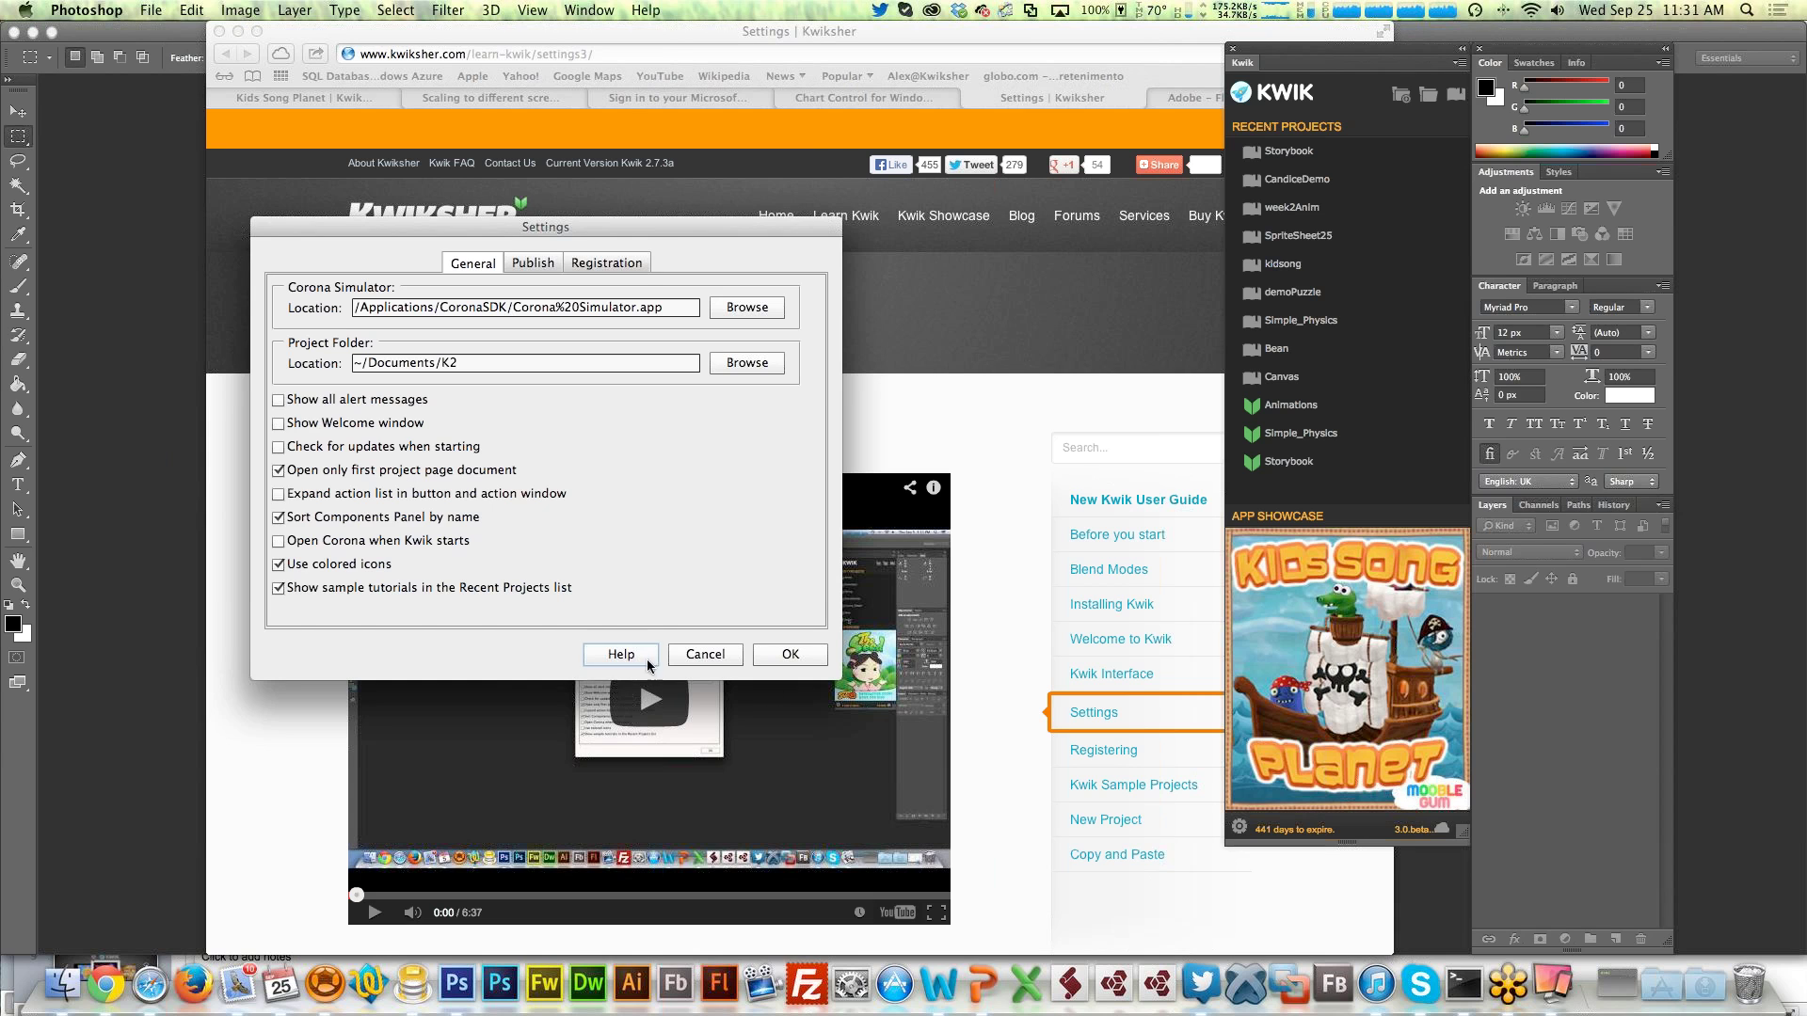
left_click(235, 810)
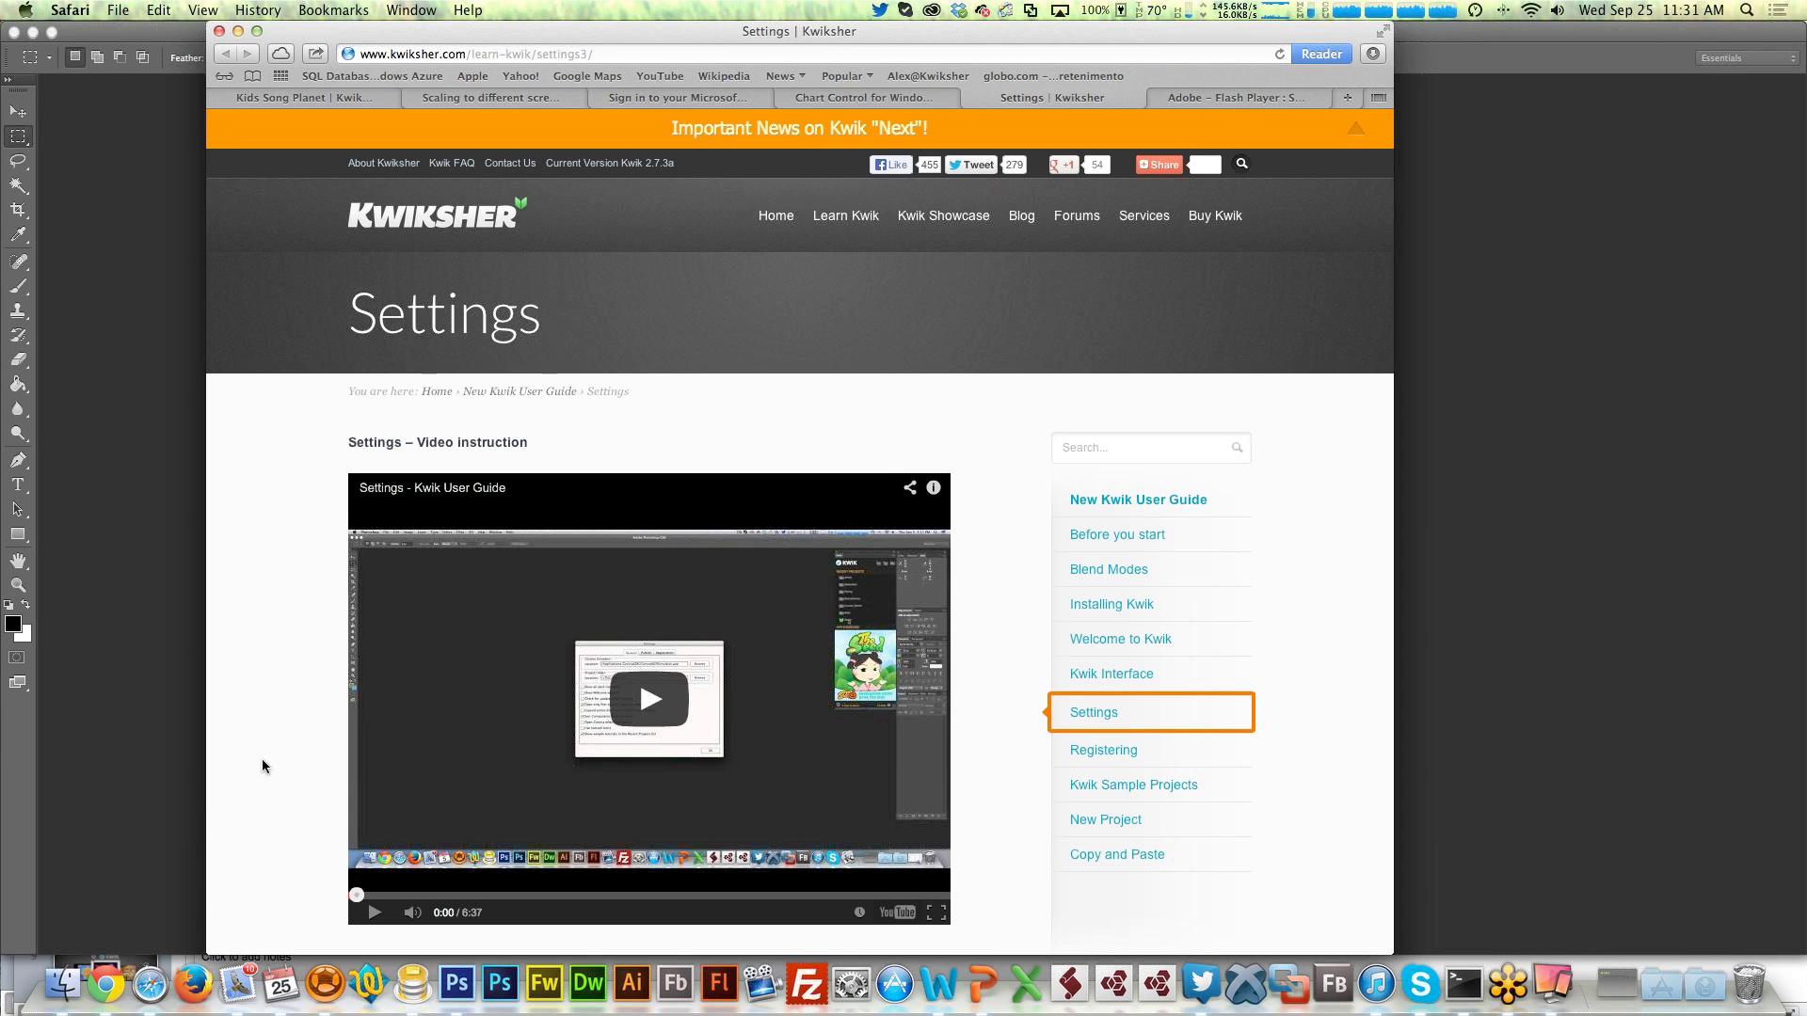
scroll(1045, 648, "down", 10)
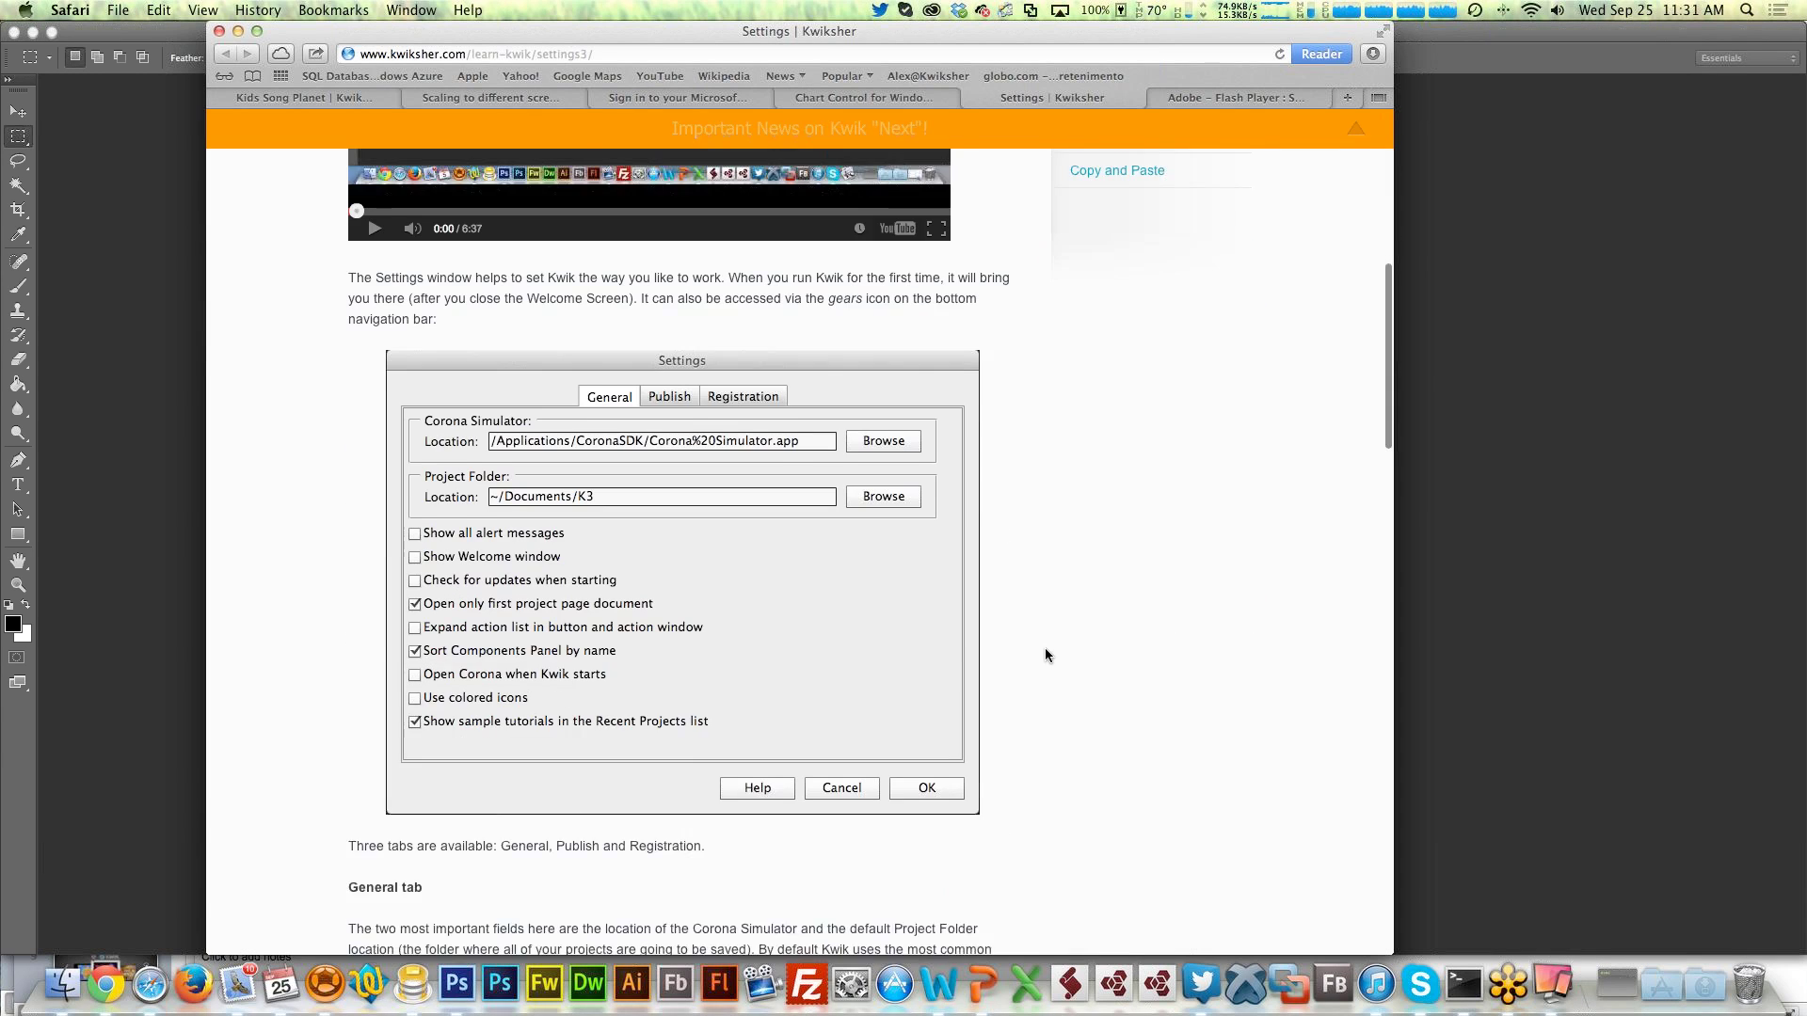
scroll(954, 571, "down", 15)
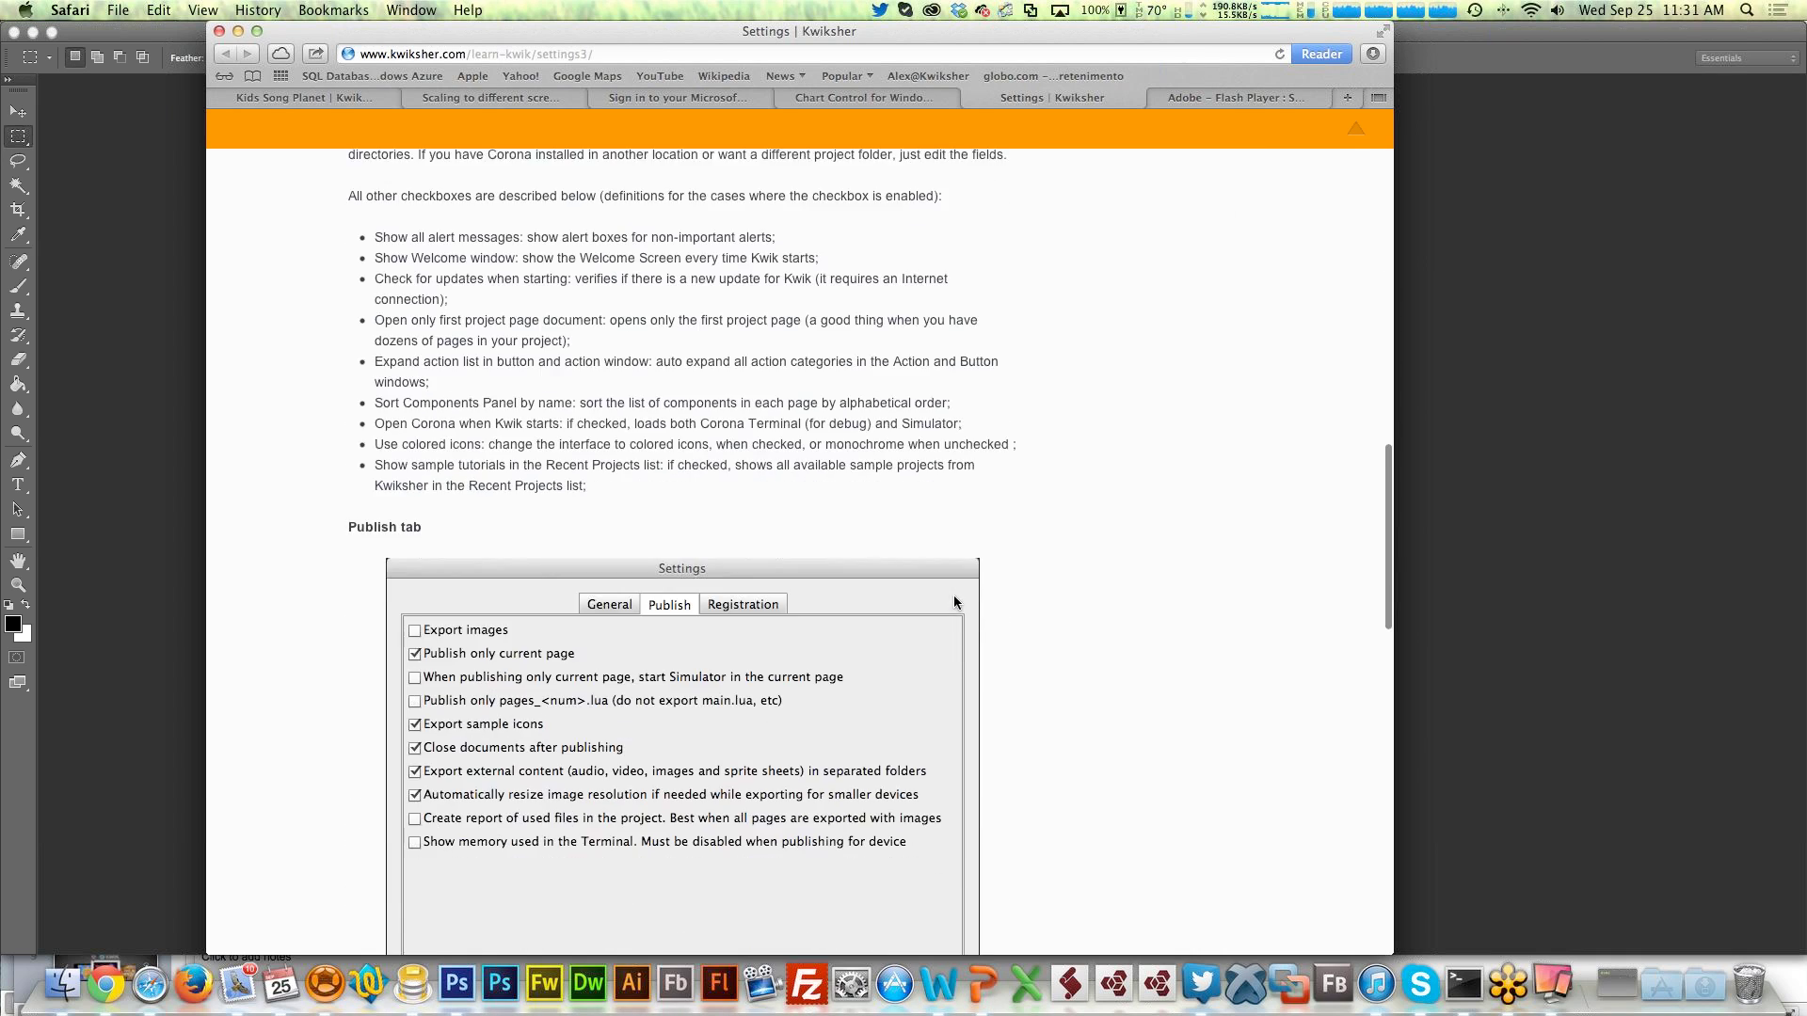
scroll(956, 658, "up", 20)
scroll(956, 602, "up", 10)
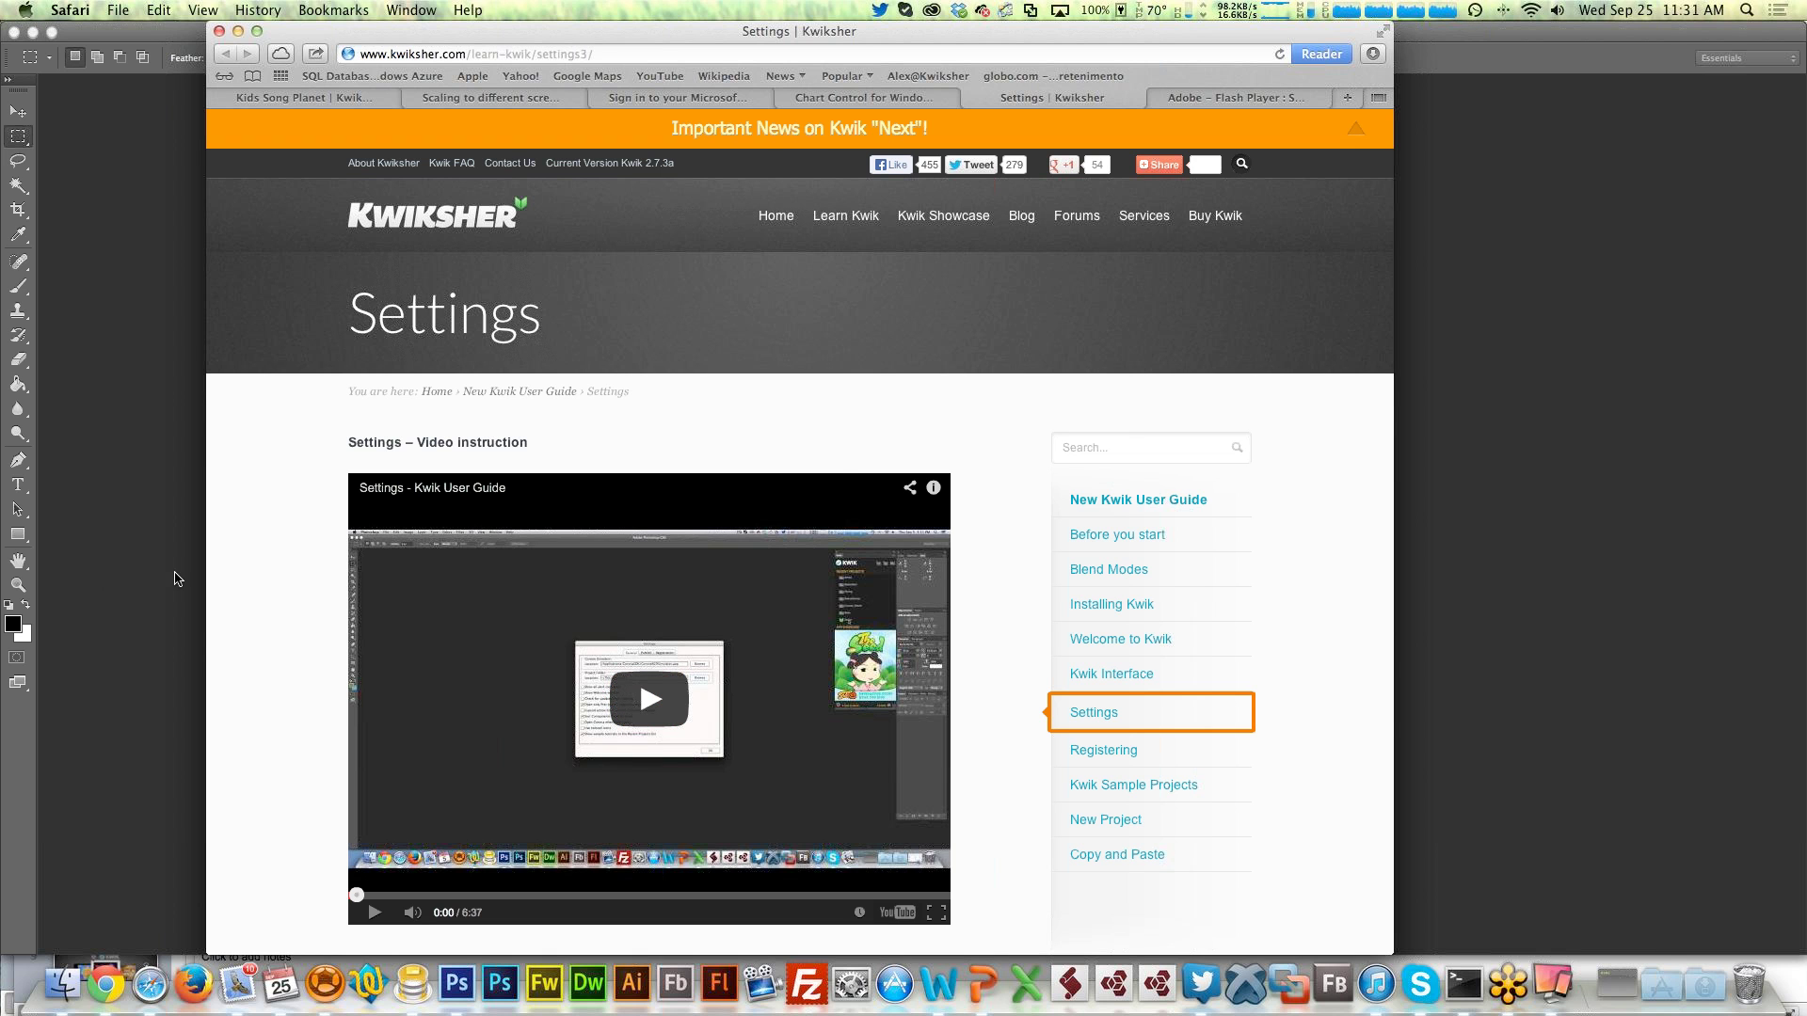
left_click(108, 584)
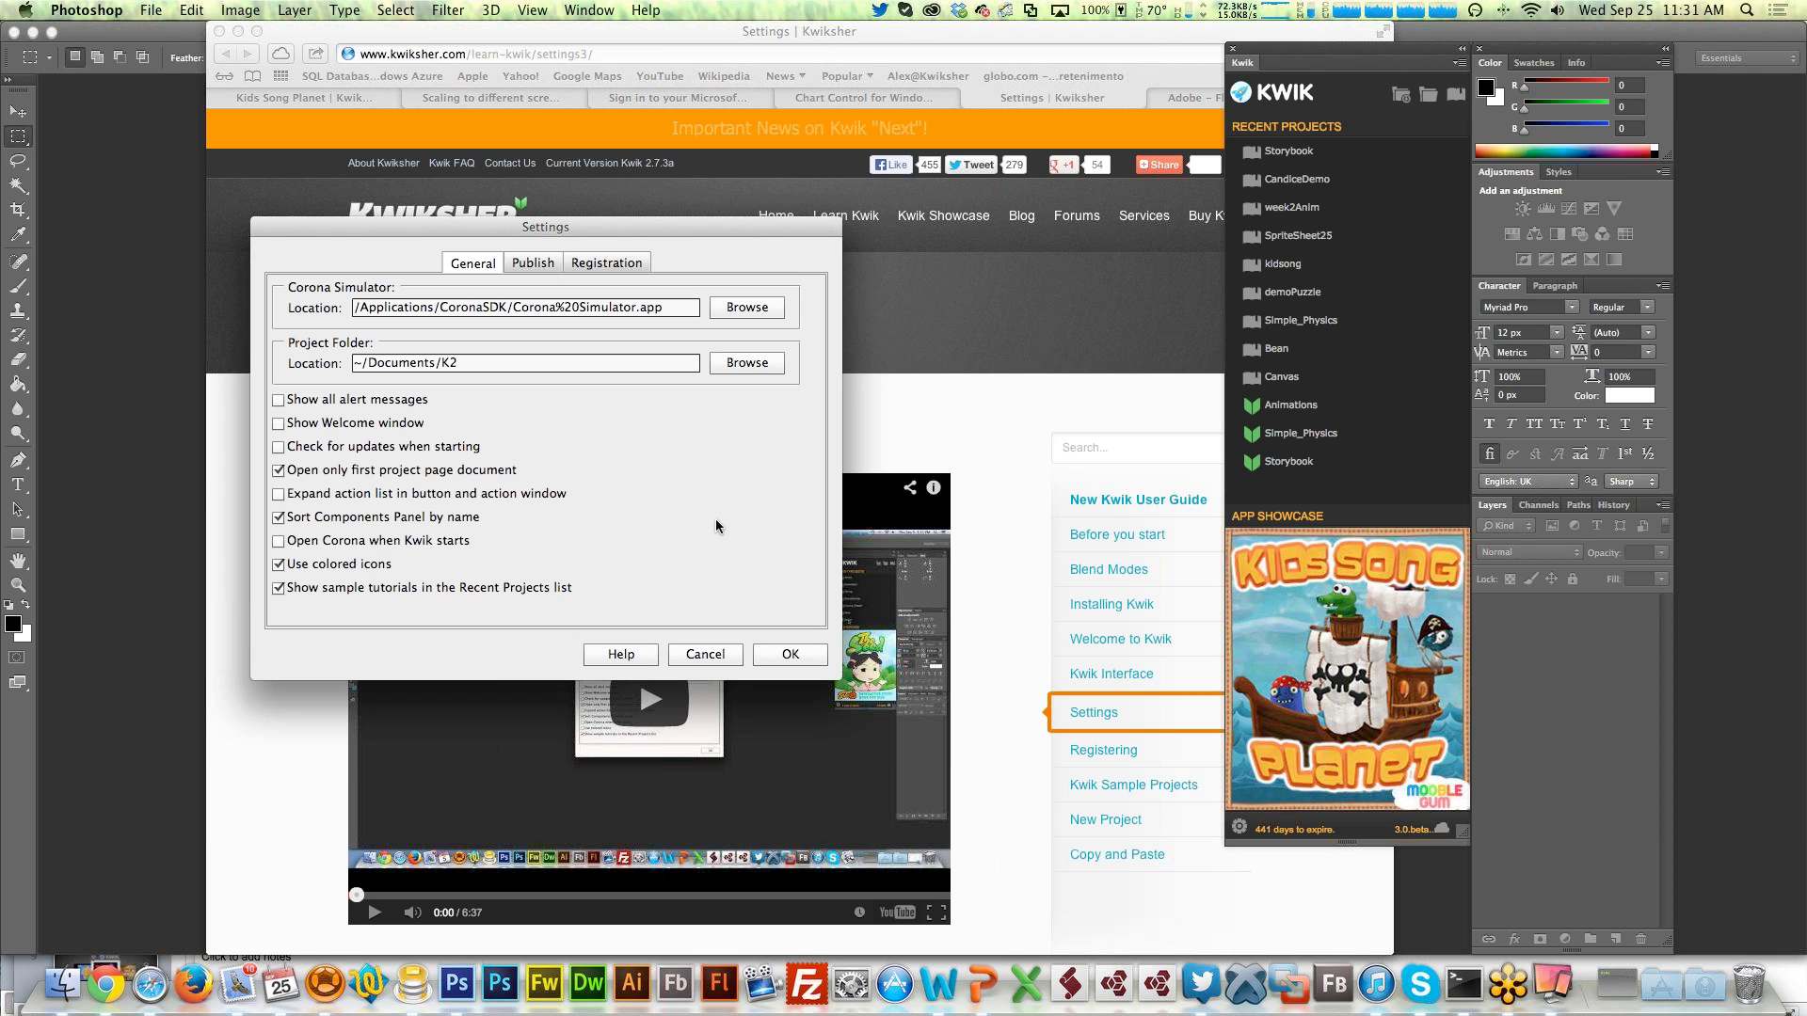
left_click(770, 656)
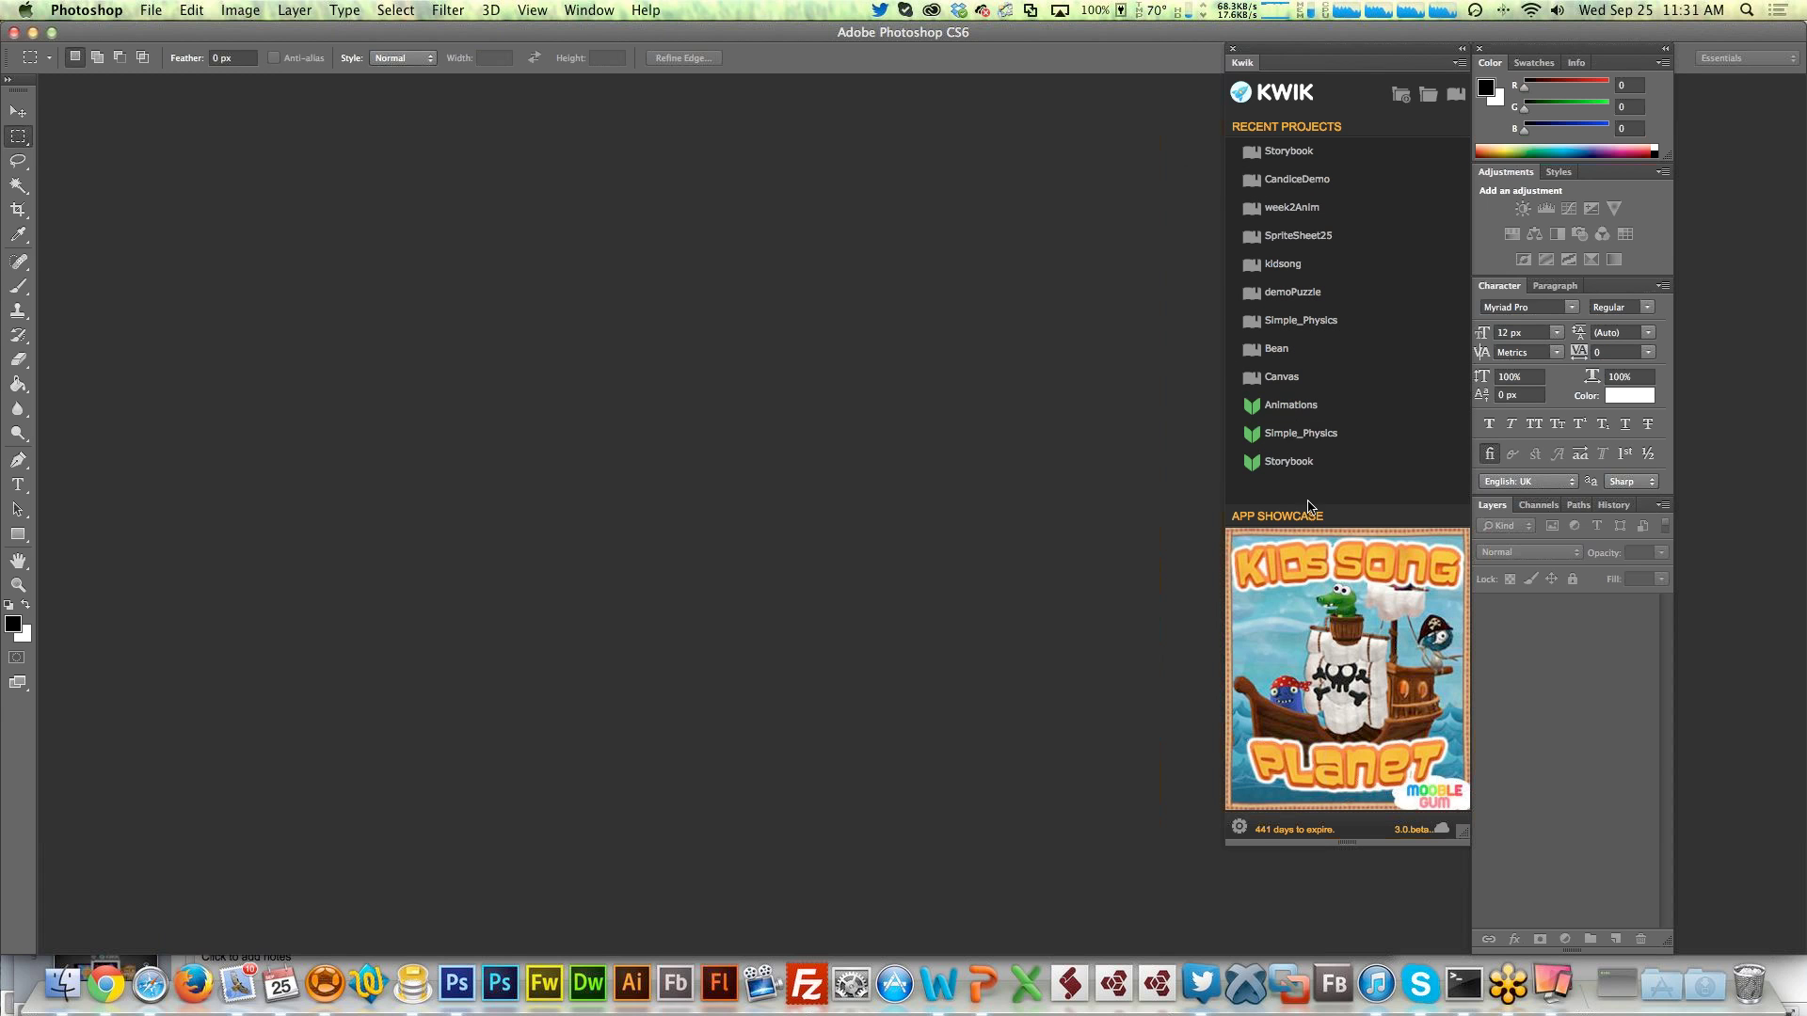
Start a new Kwik project and name it Kwik3Demo
left_click(1406, 102)
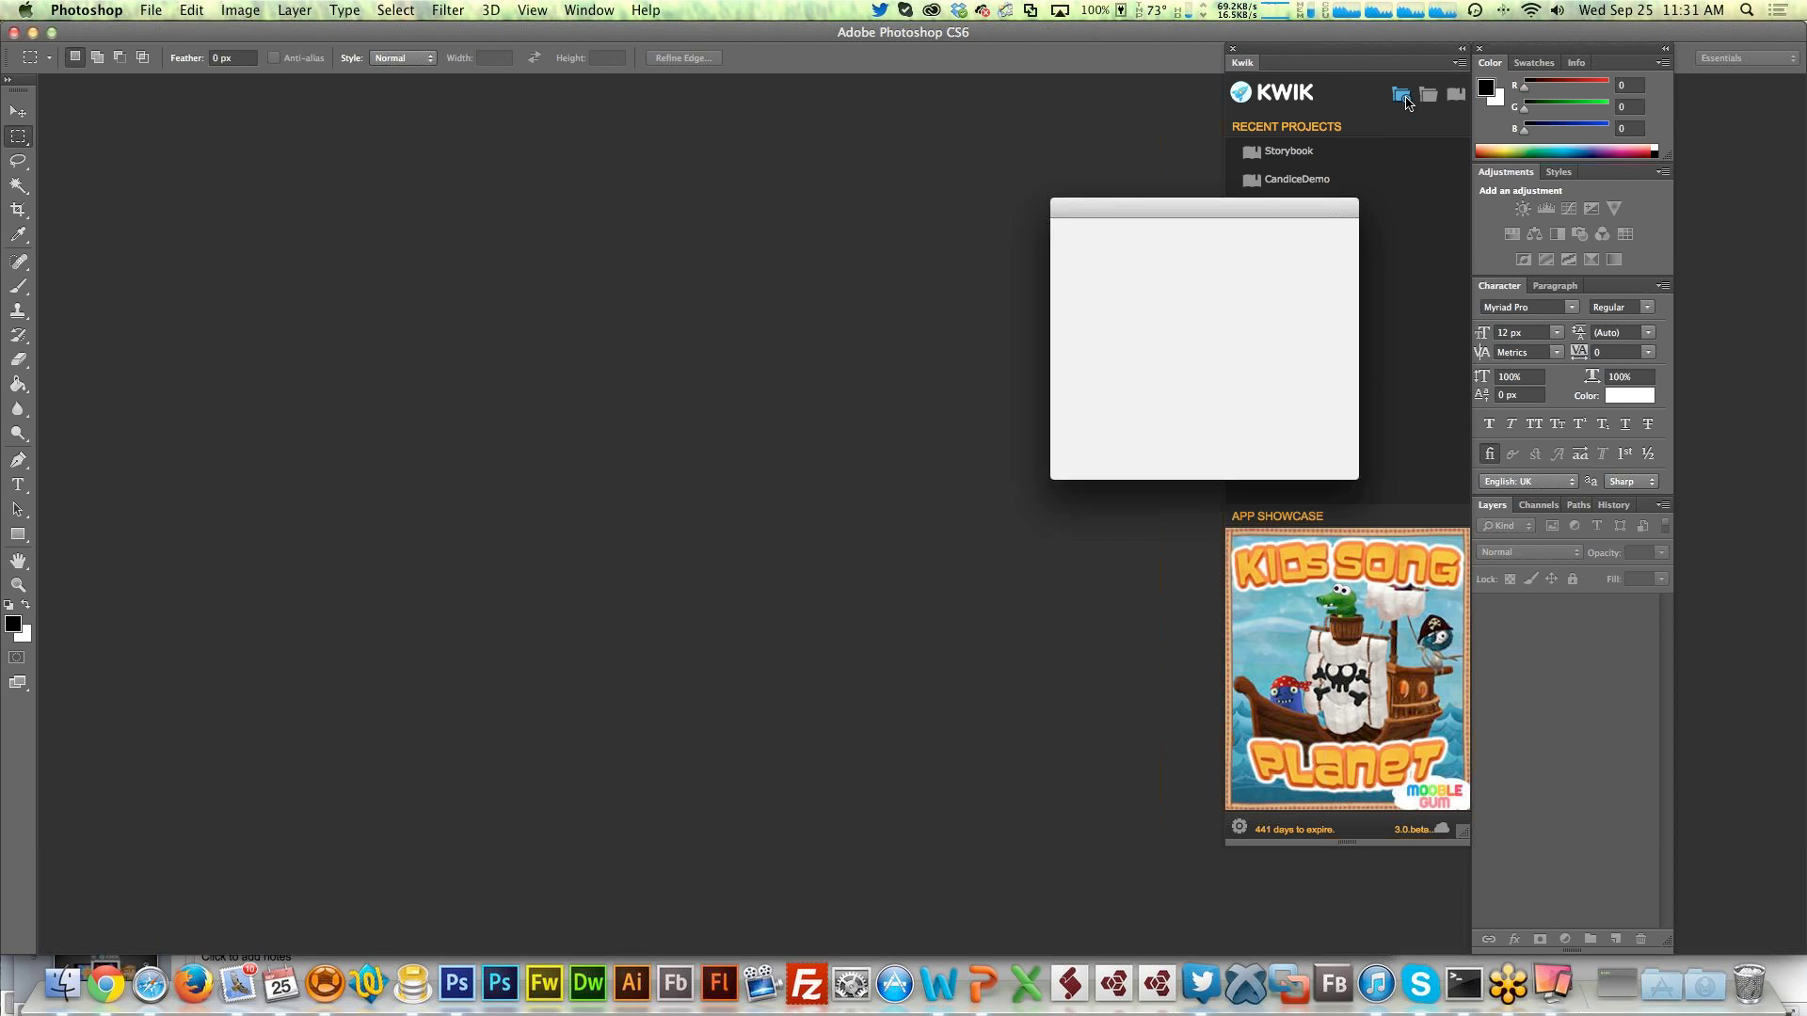
left_click_drag(1221, 209, 753, 330)
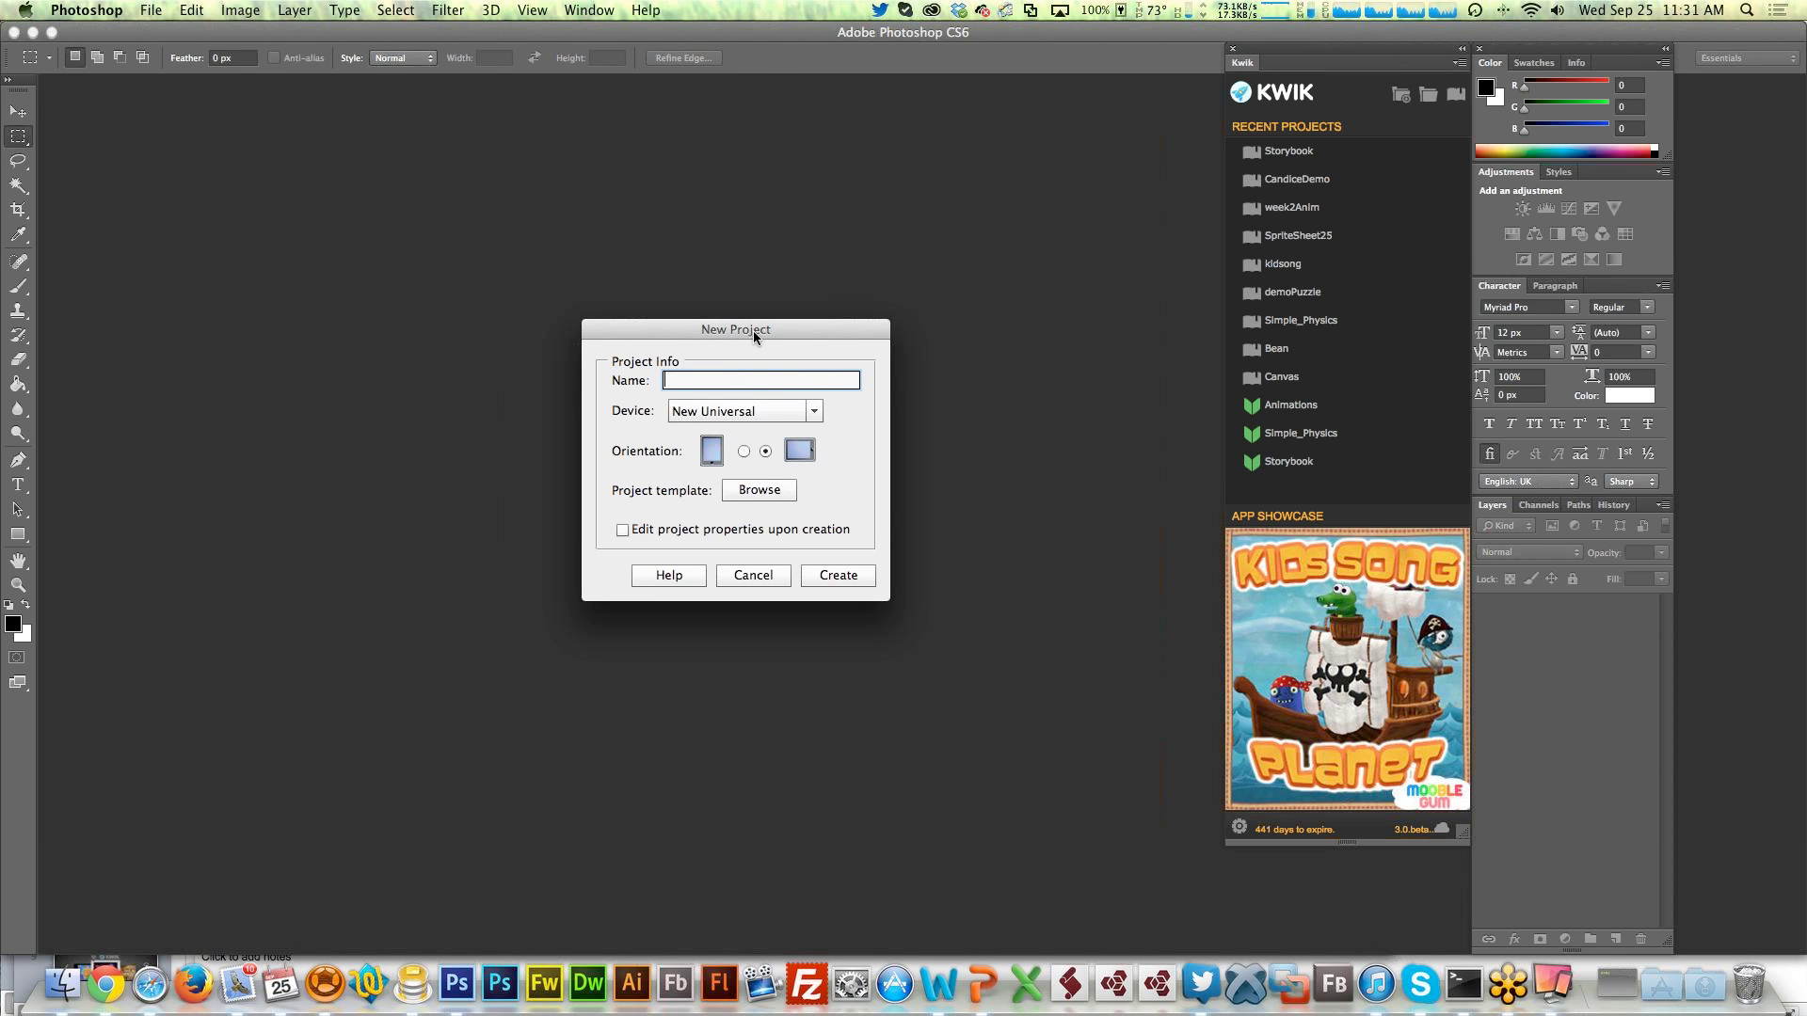
type("Kwik3Demo")
Look through the target devices offered for the new project, leaving New Universal selected
left_click(813, 412)
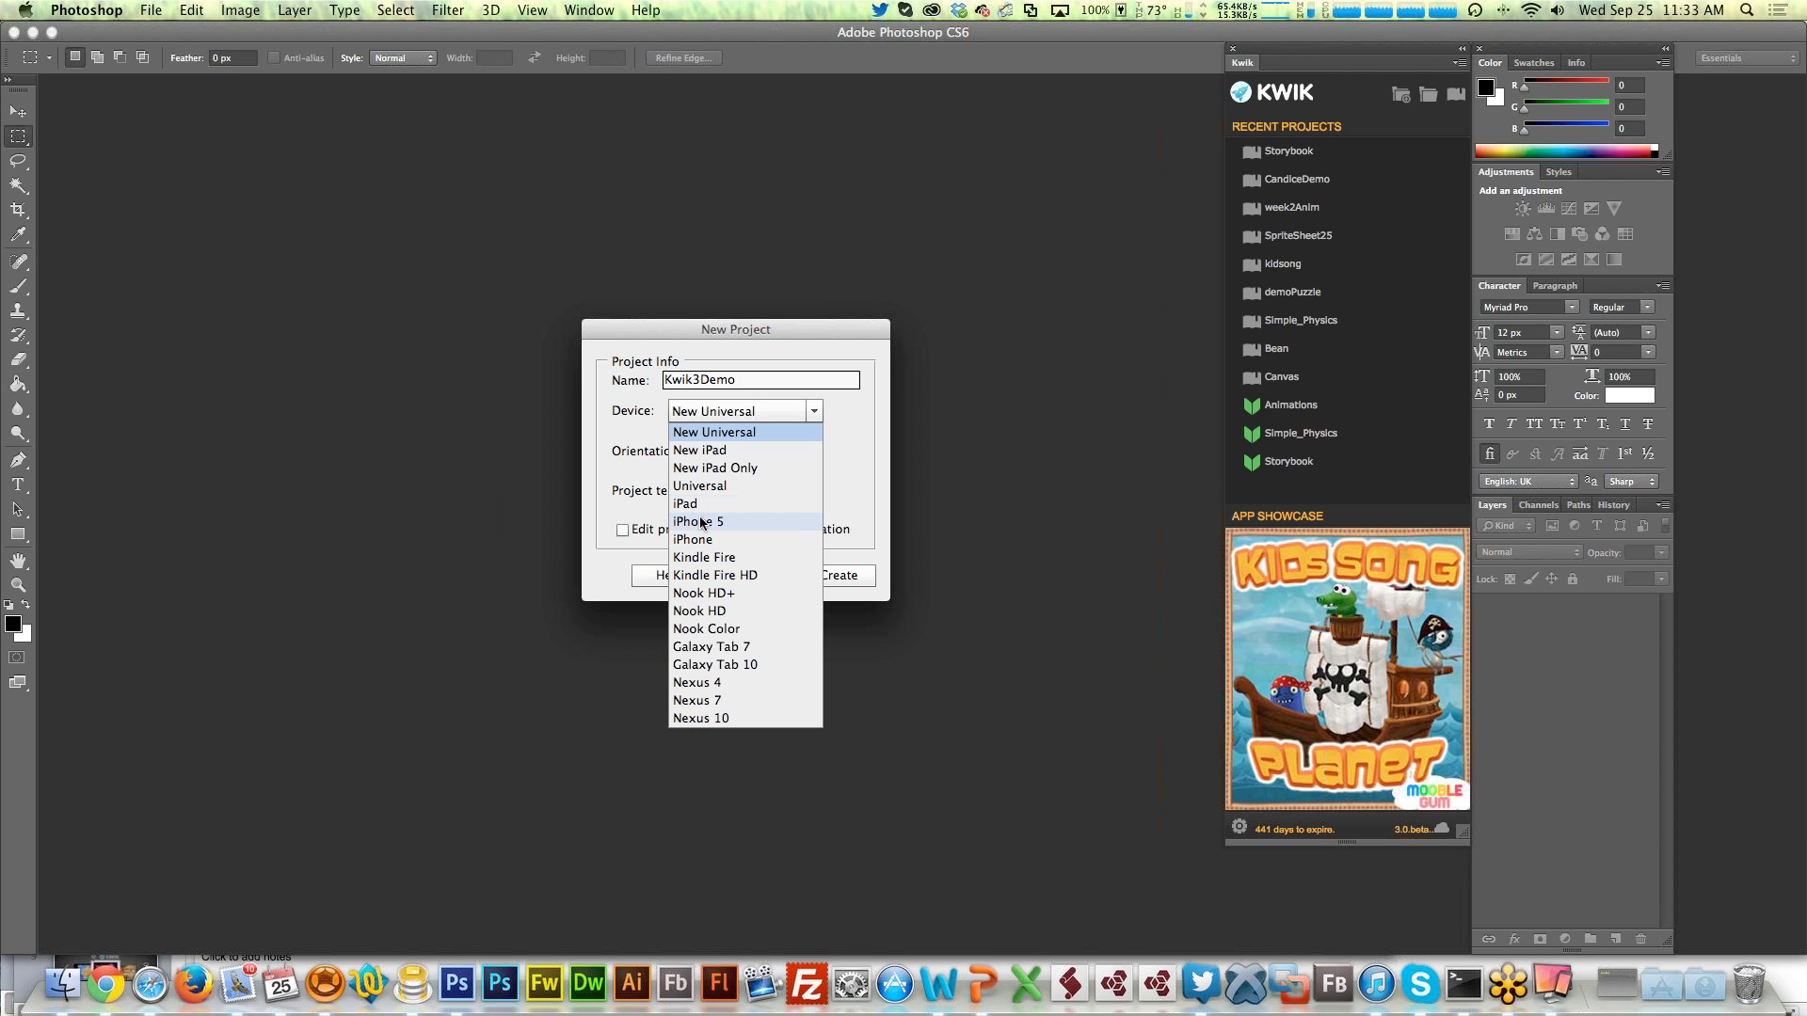
left_click(865, 466)
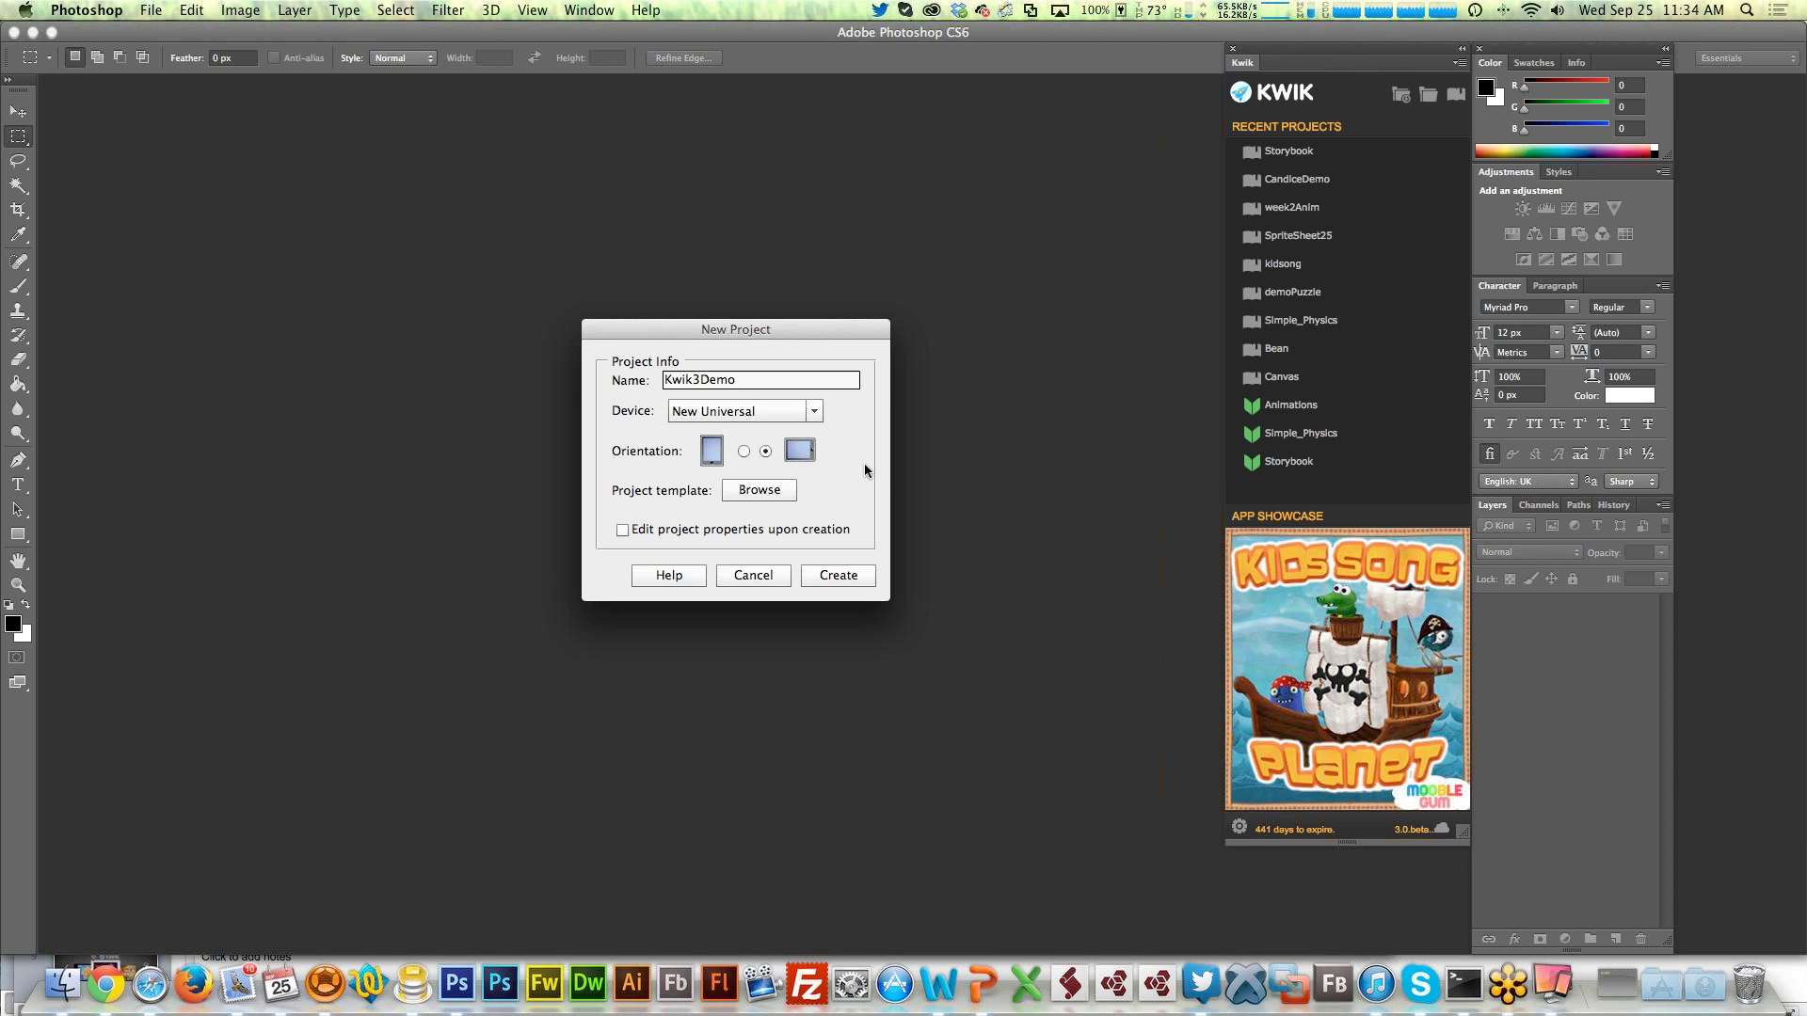
left_click(815, 415)
left_click(816, 414)
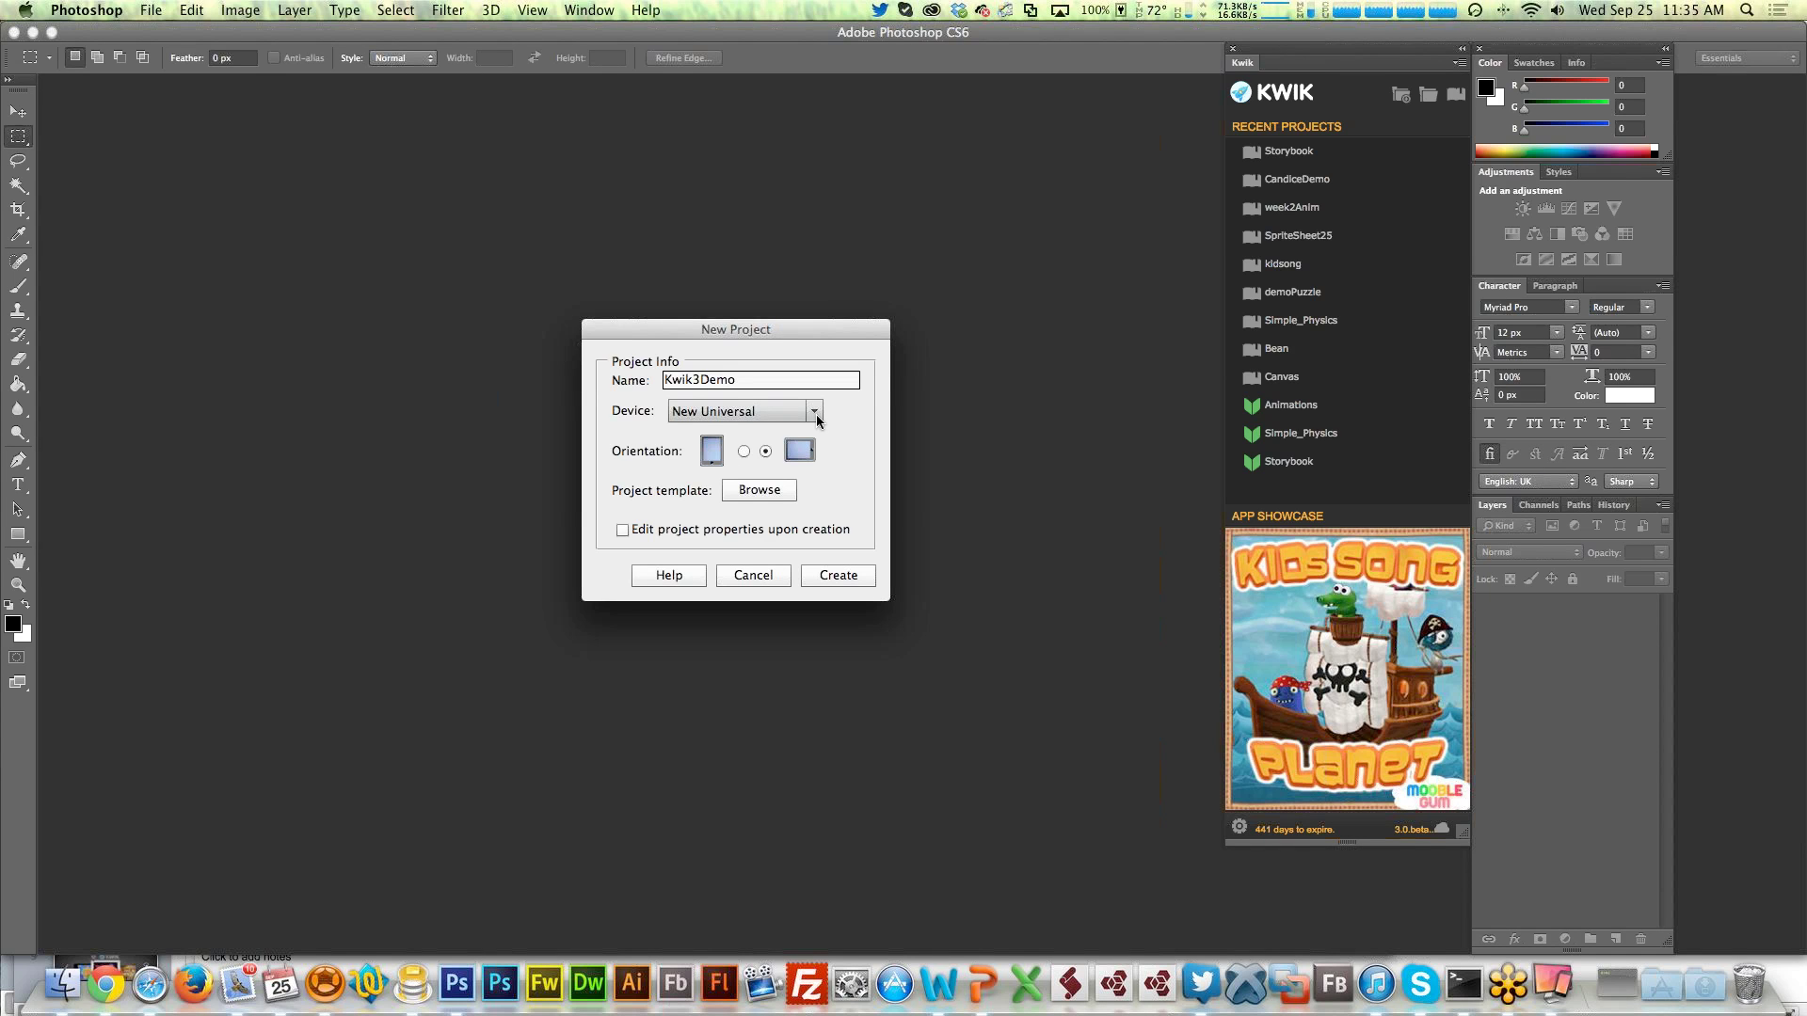
left_click(816, 414)
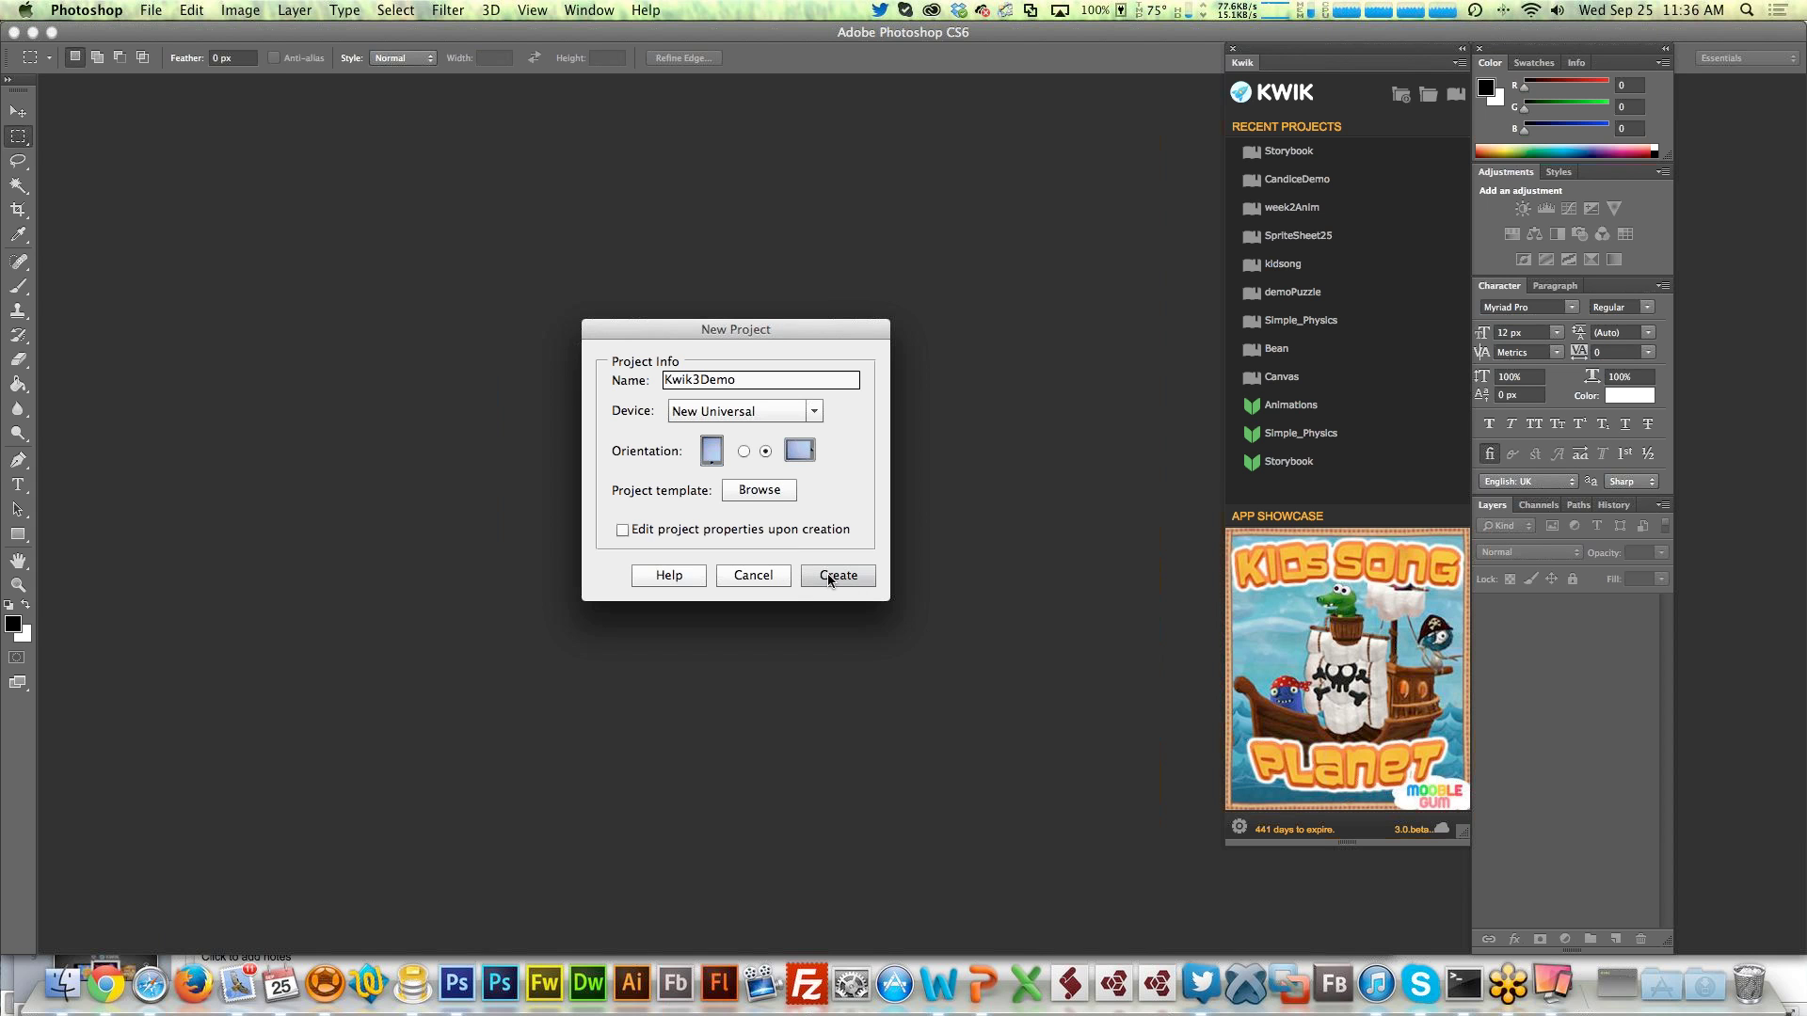
Set the project's device to iPad in landscape orientation and create the project
left_click(792, 415)
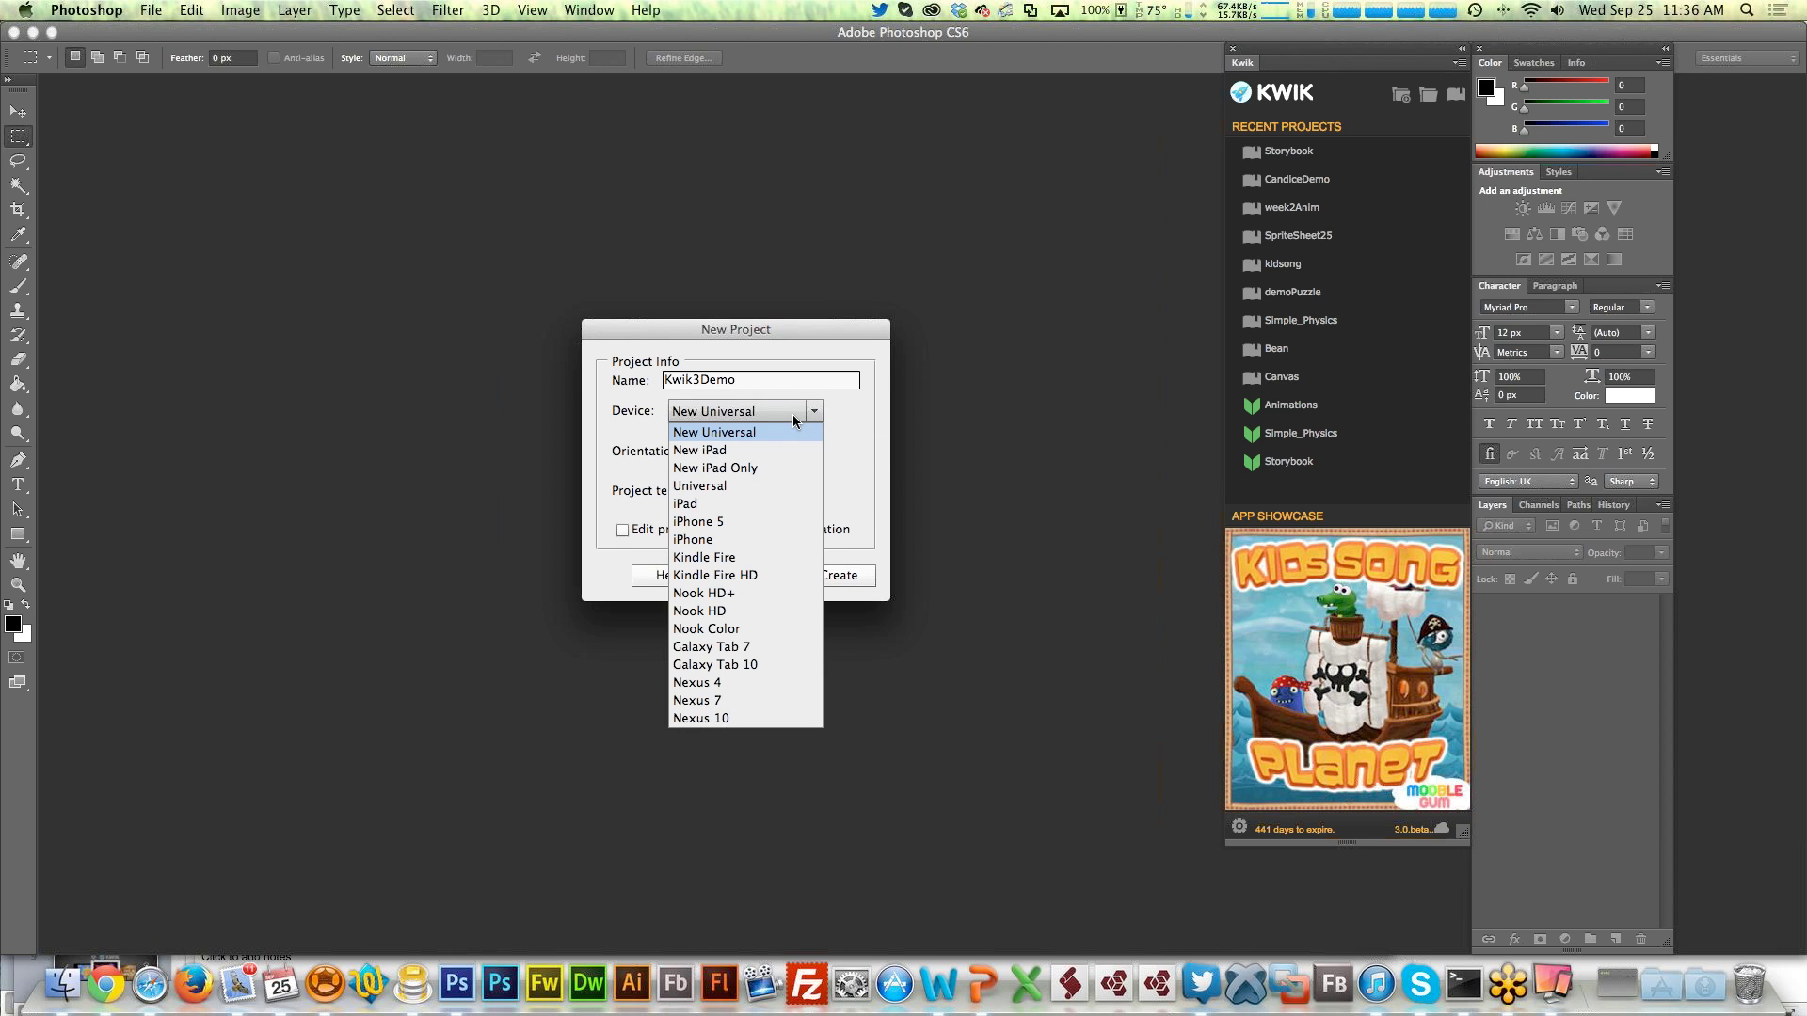
left_click(746, 504)
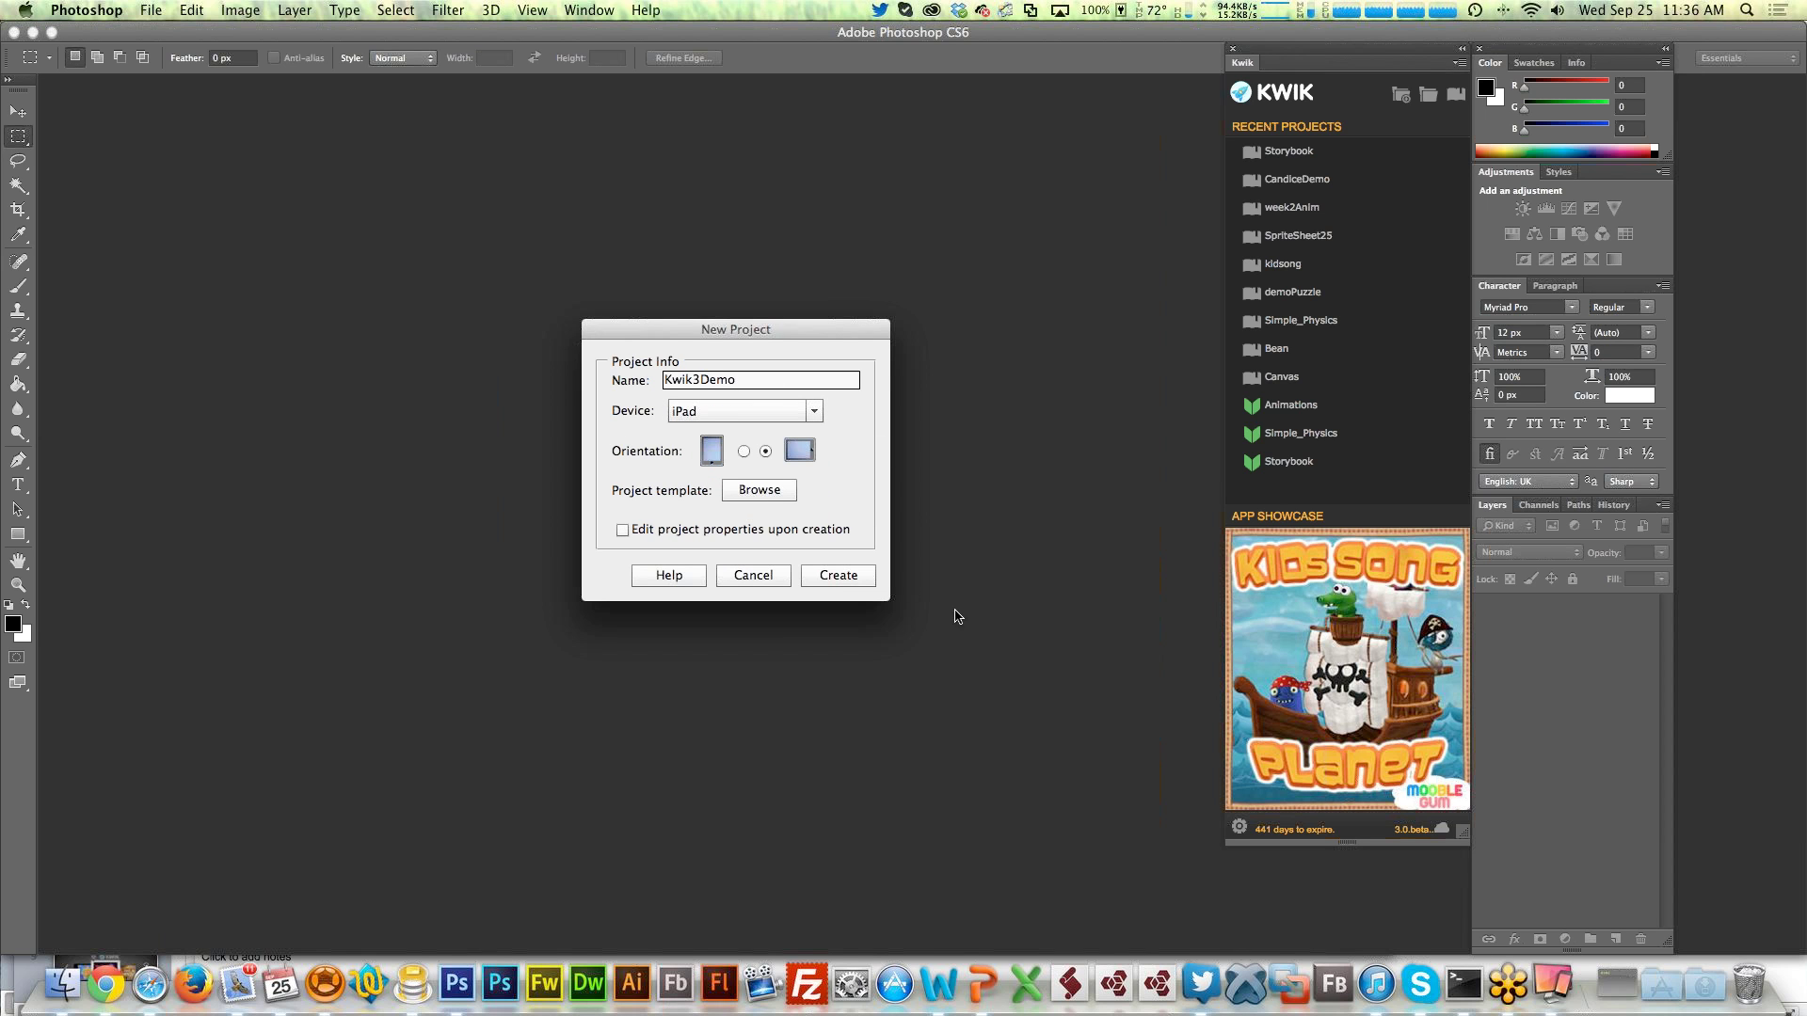
left_click(836, 581)
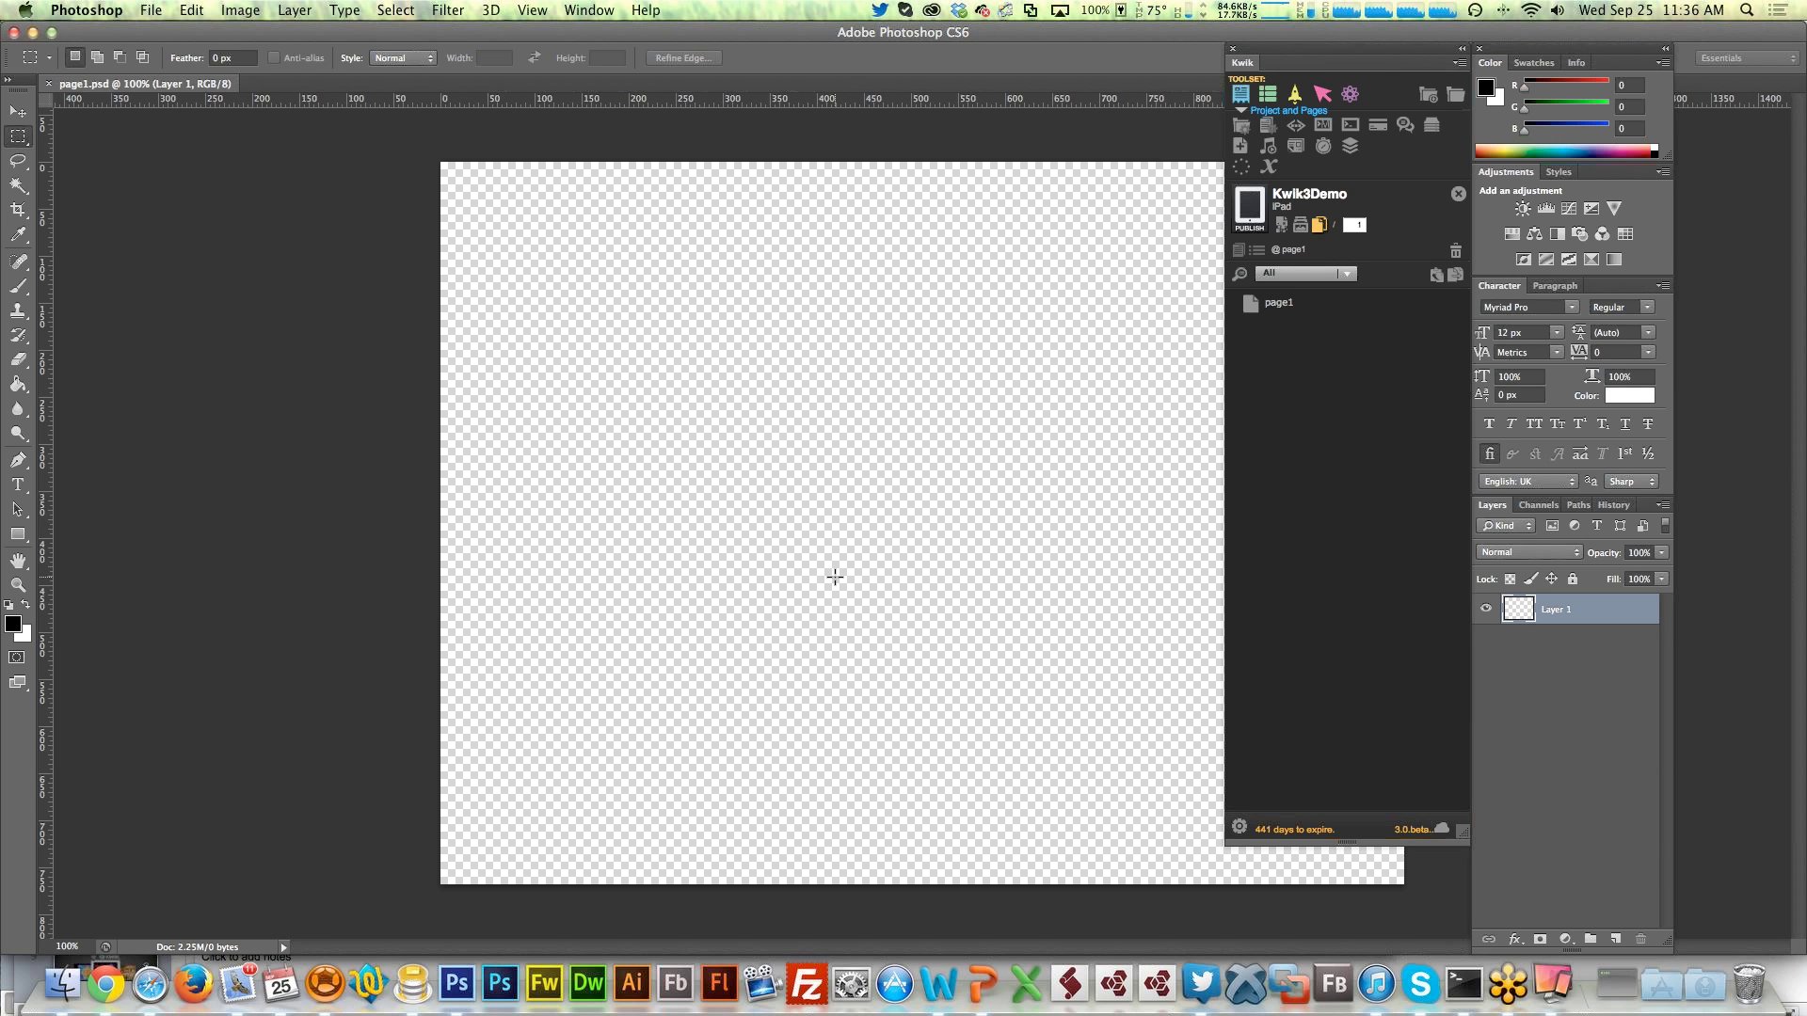
Rearrange the Kwik panel and the docked panels so that the whole page1 canvas is uncovered
key("super+minus")
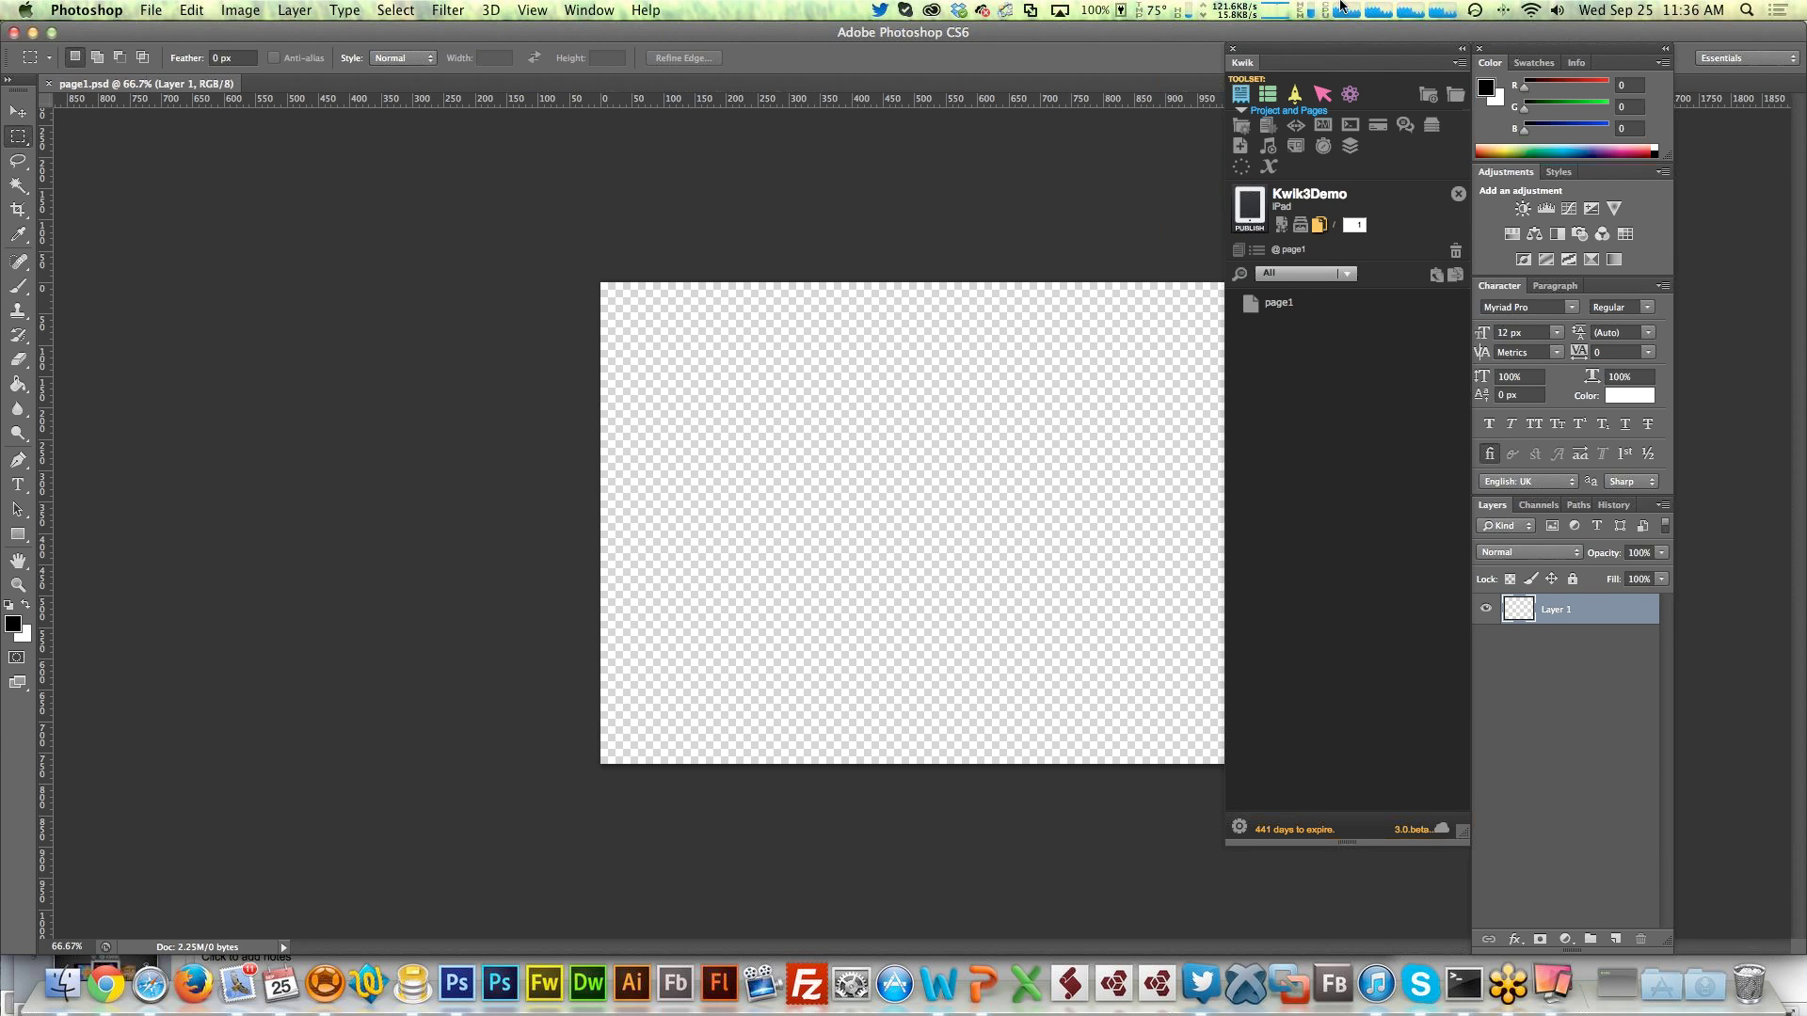
left_click_drag(1611, 51, 1733, 51)
left_click_drag(1406, 58, 1532, 55)
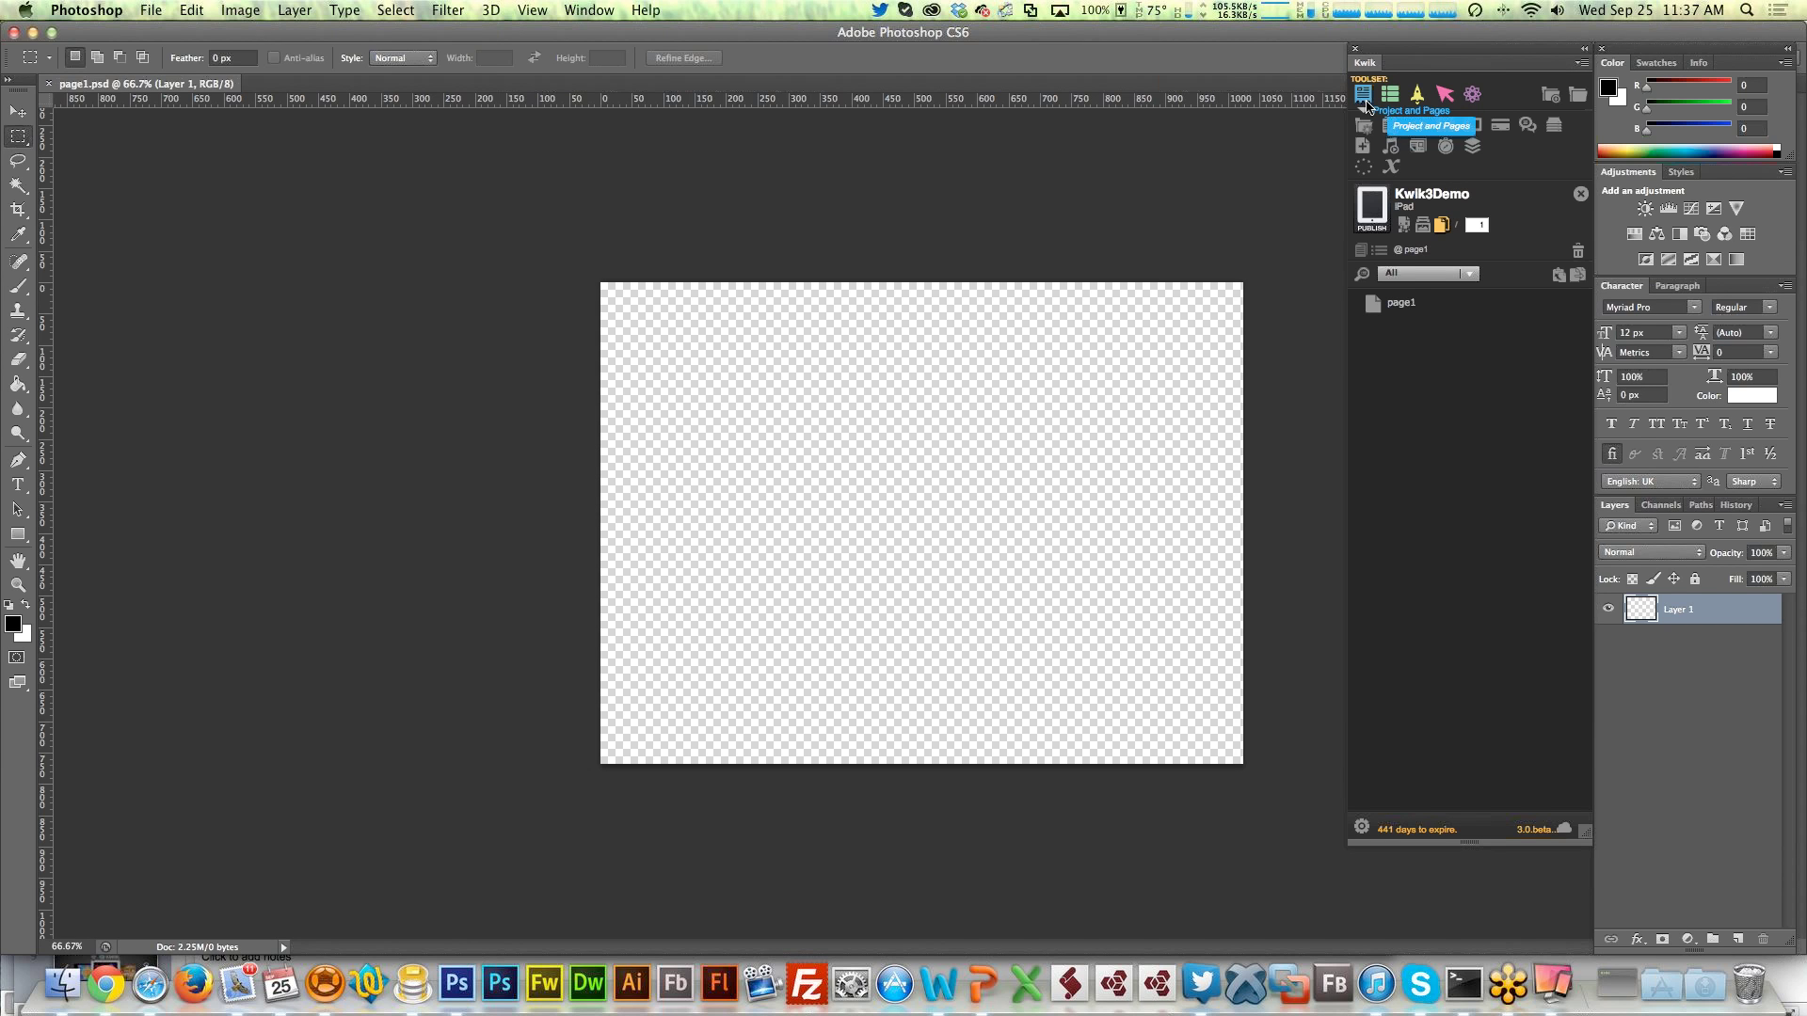
Look over the Layers and Replacements, Physics, and Project and Pages toolsets in Kwik
left_click(1417, 97)
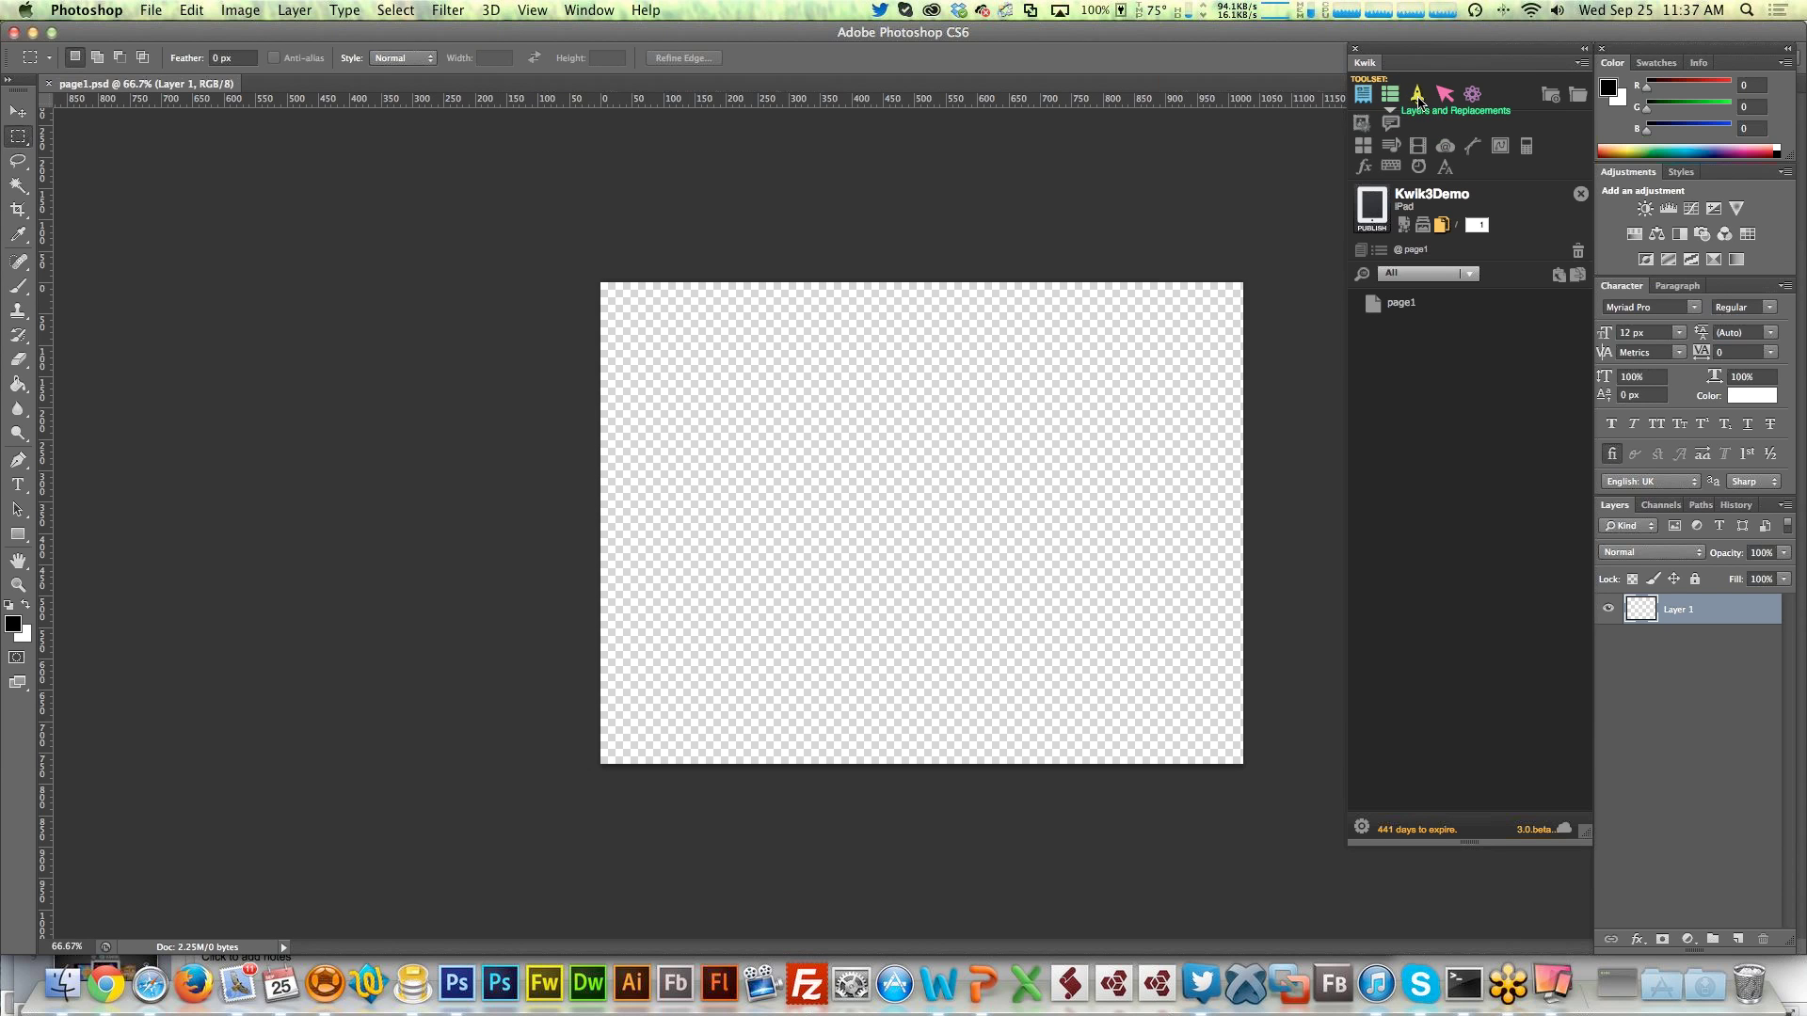
left_click(1472, 95)
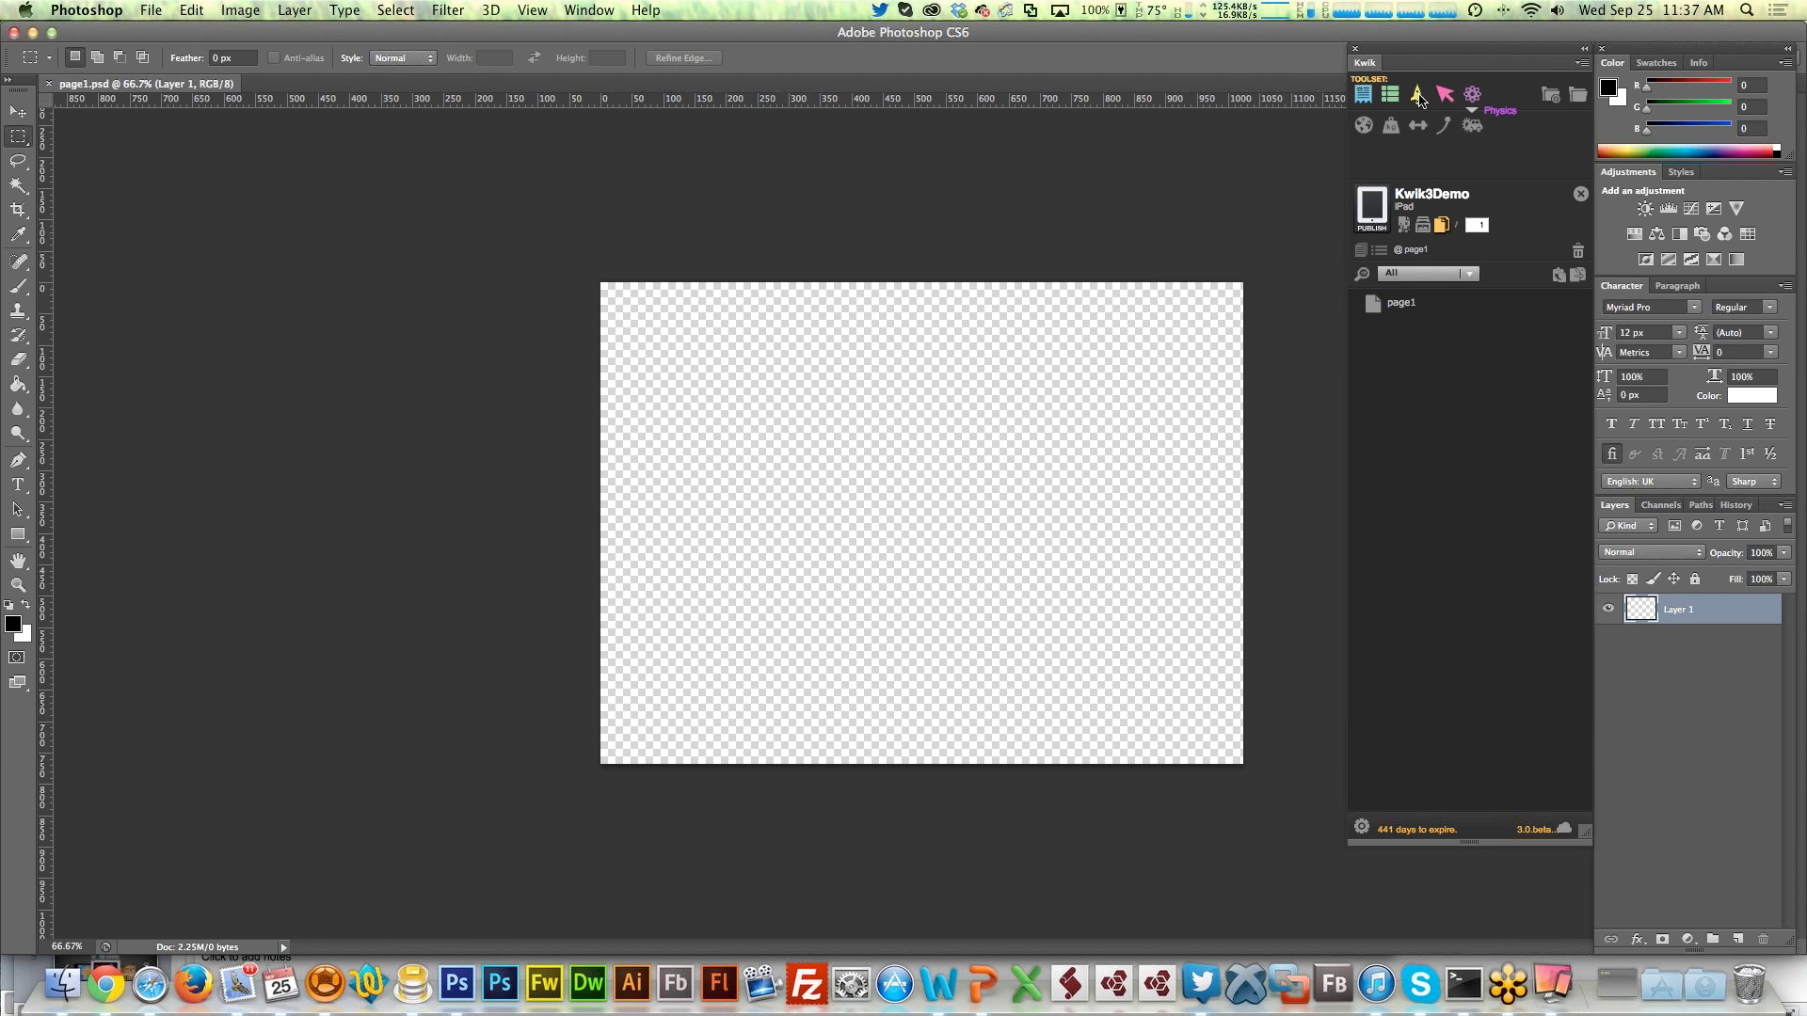
left_click(1362, 94)
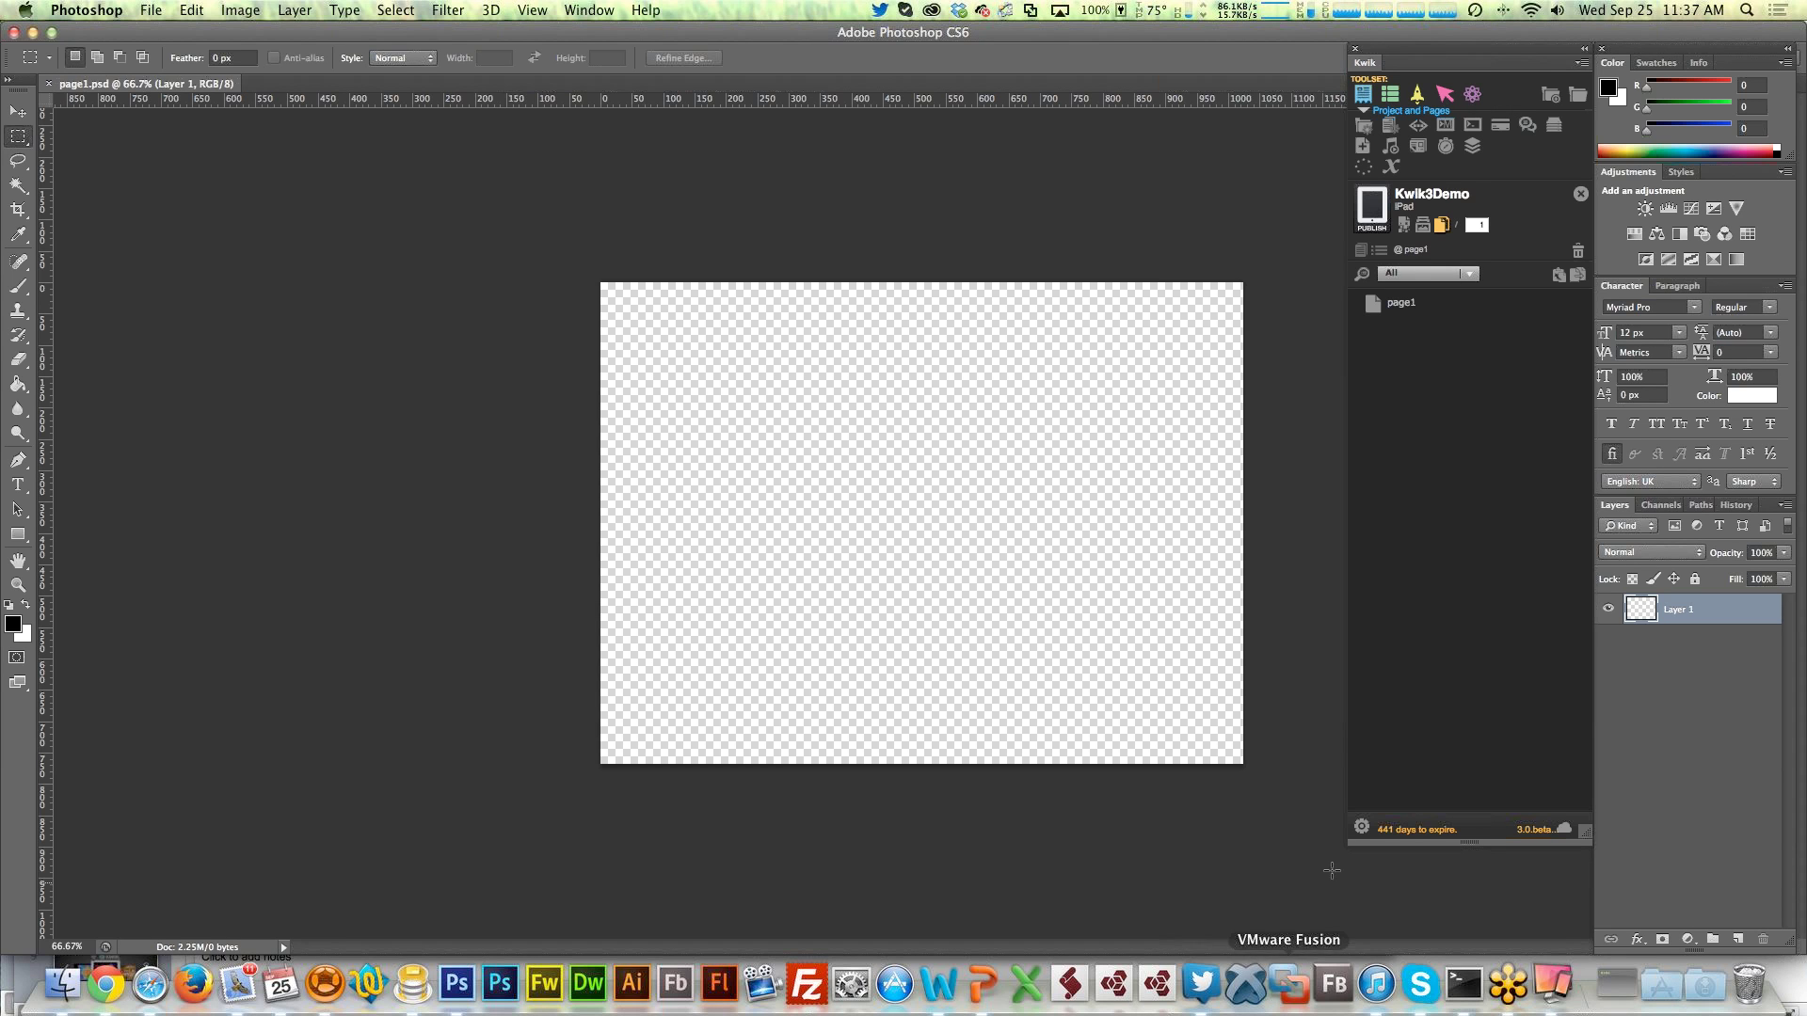
Turn off colored icons in Kwik's general settings, and go through the toolsets with plain icons
left_click(1361, 828)
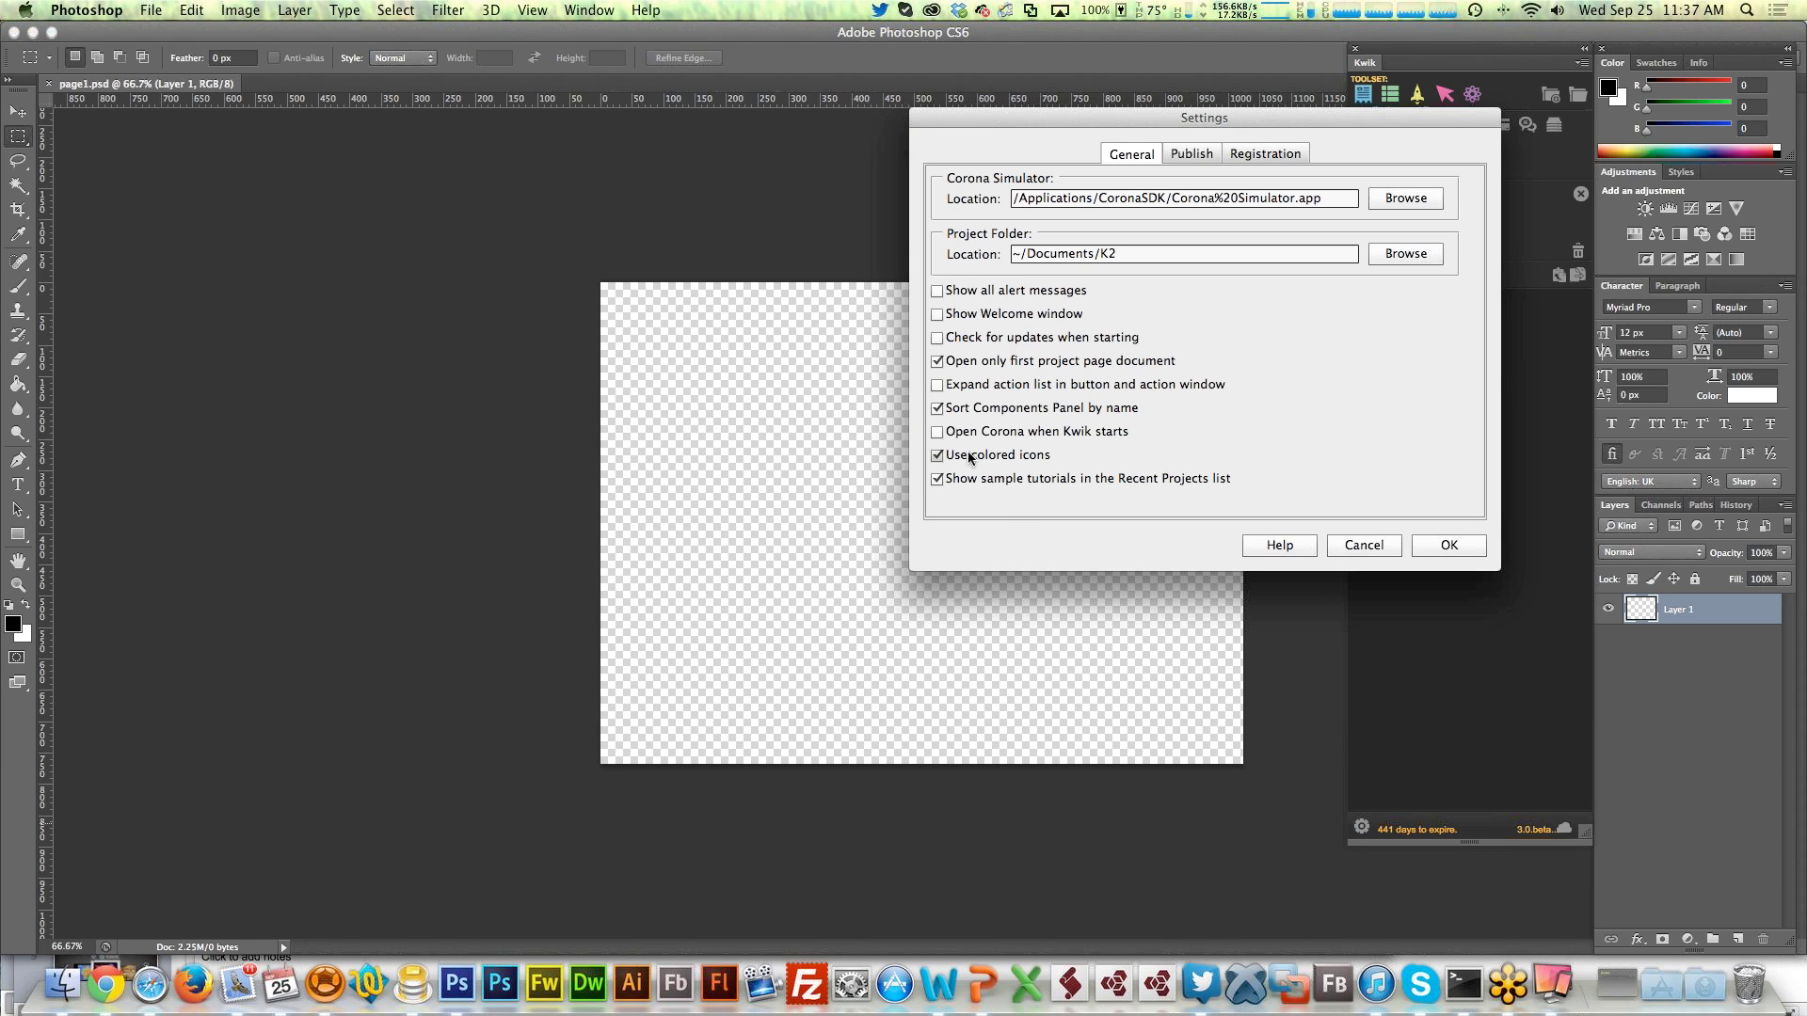
left_click(1449, 545)
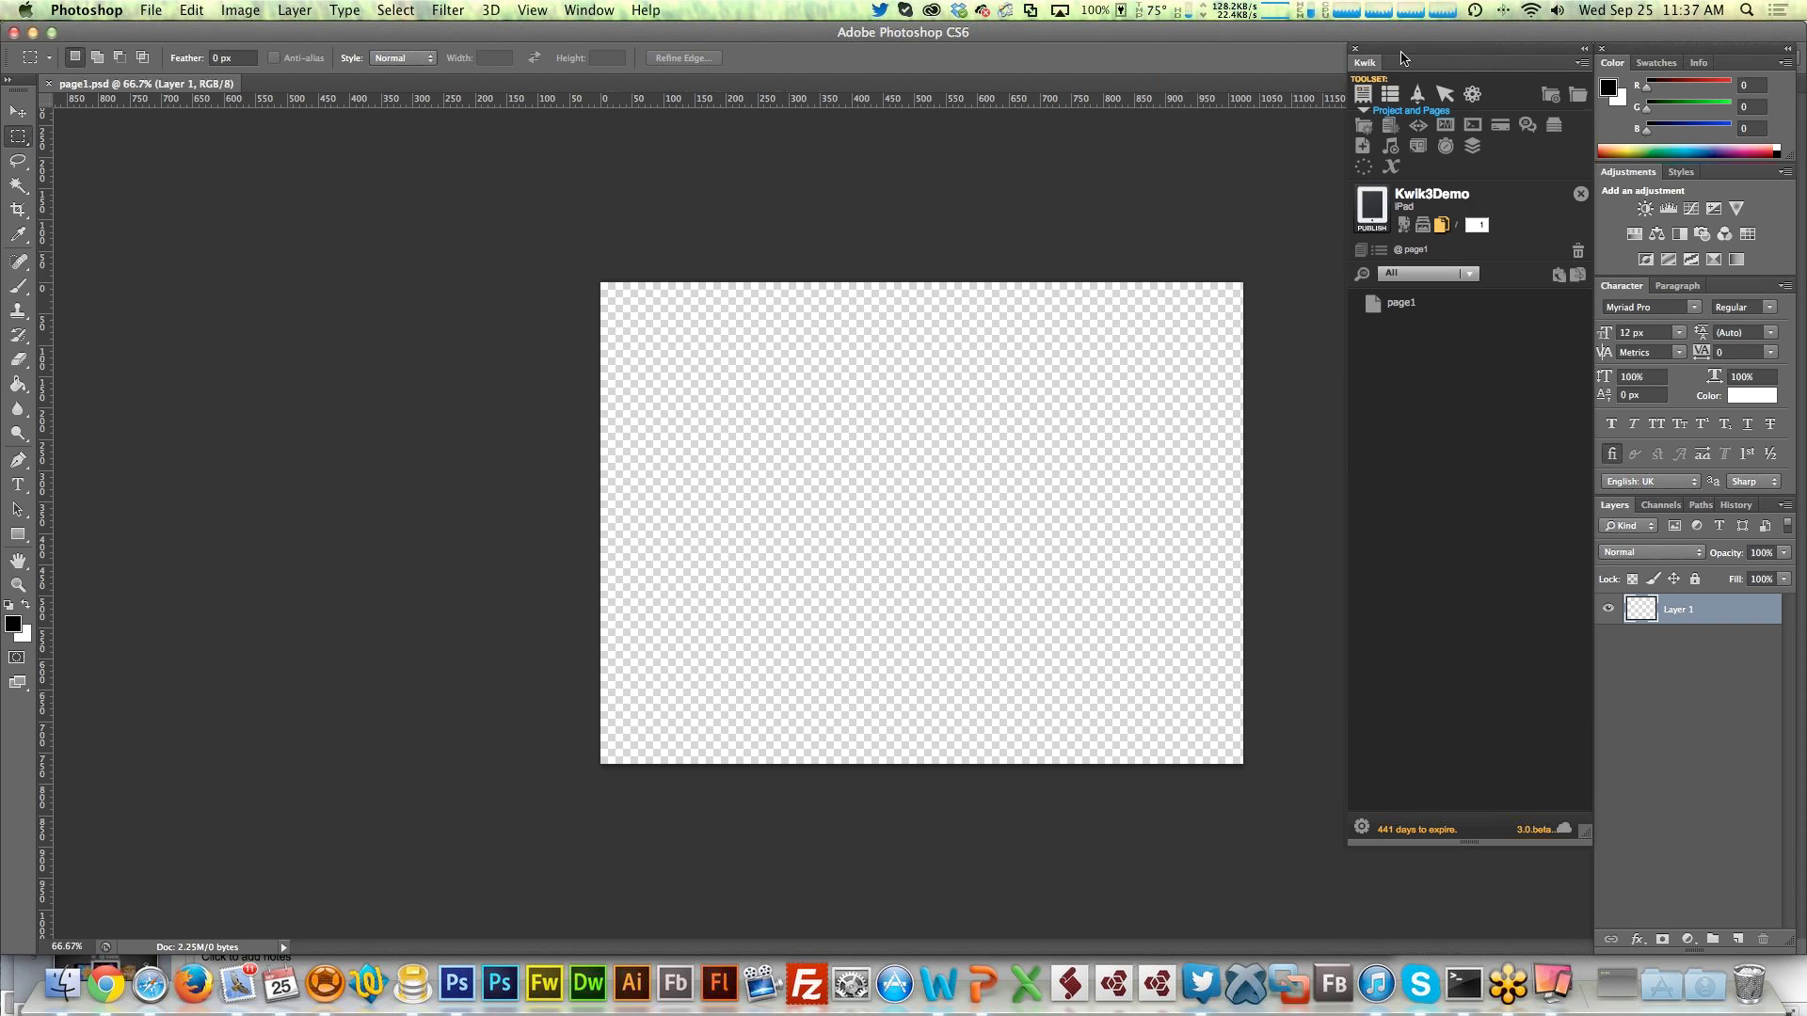
left_click(1447, 95)
left_click(1472, 94)
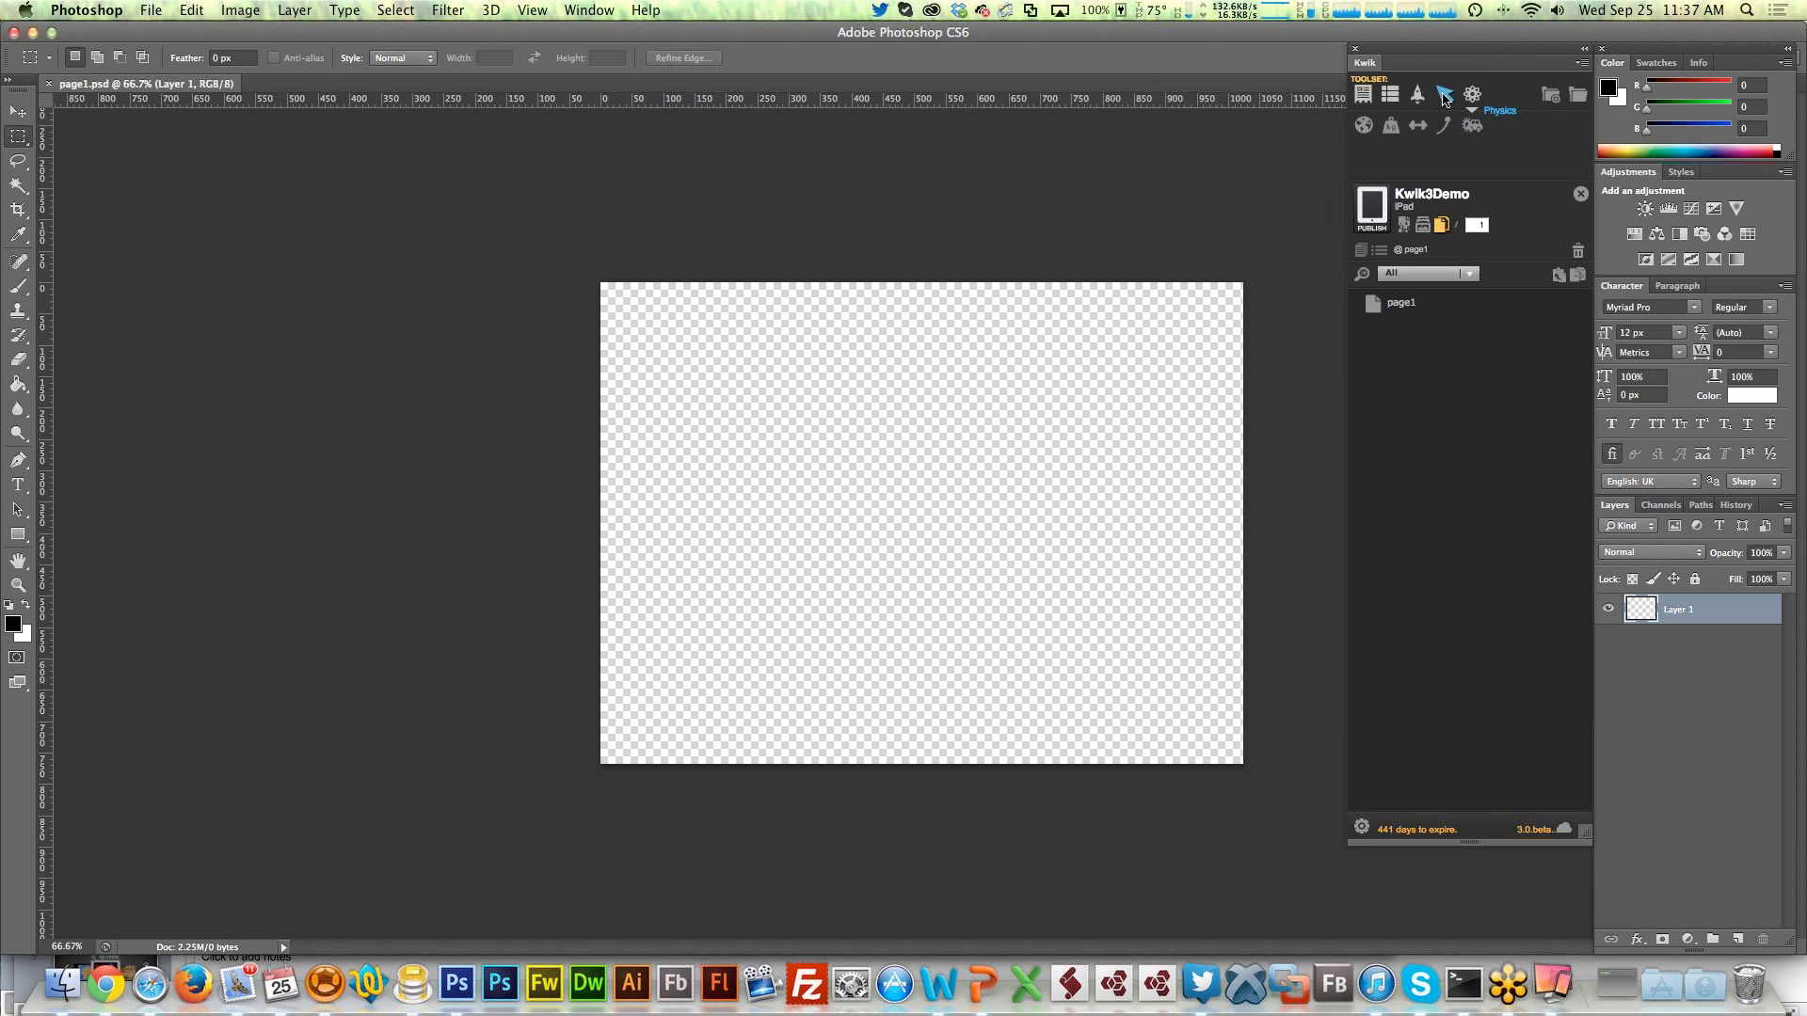
left_click(1417, 95)
left_click(1390, 95)
left_click(1367, 97)
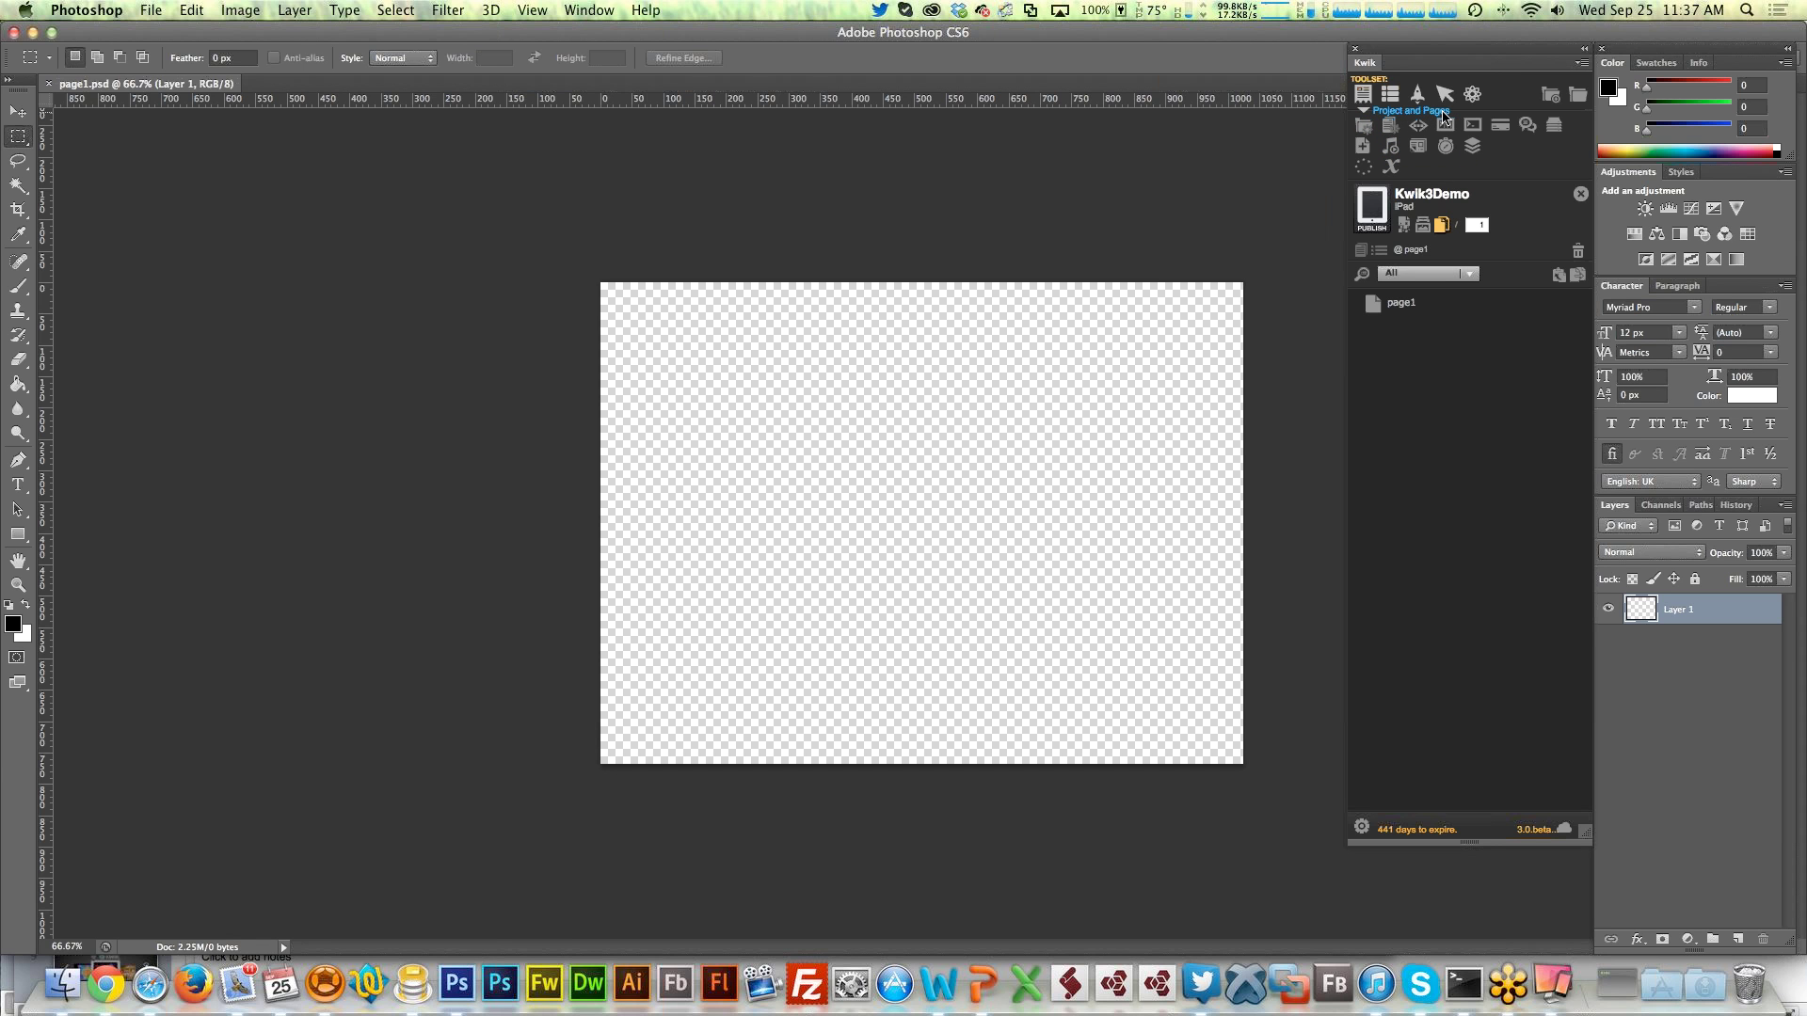
Turn the Use colored icons option back on in Kwik's general settings
left_click(1362, 827)
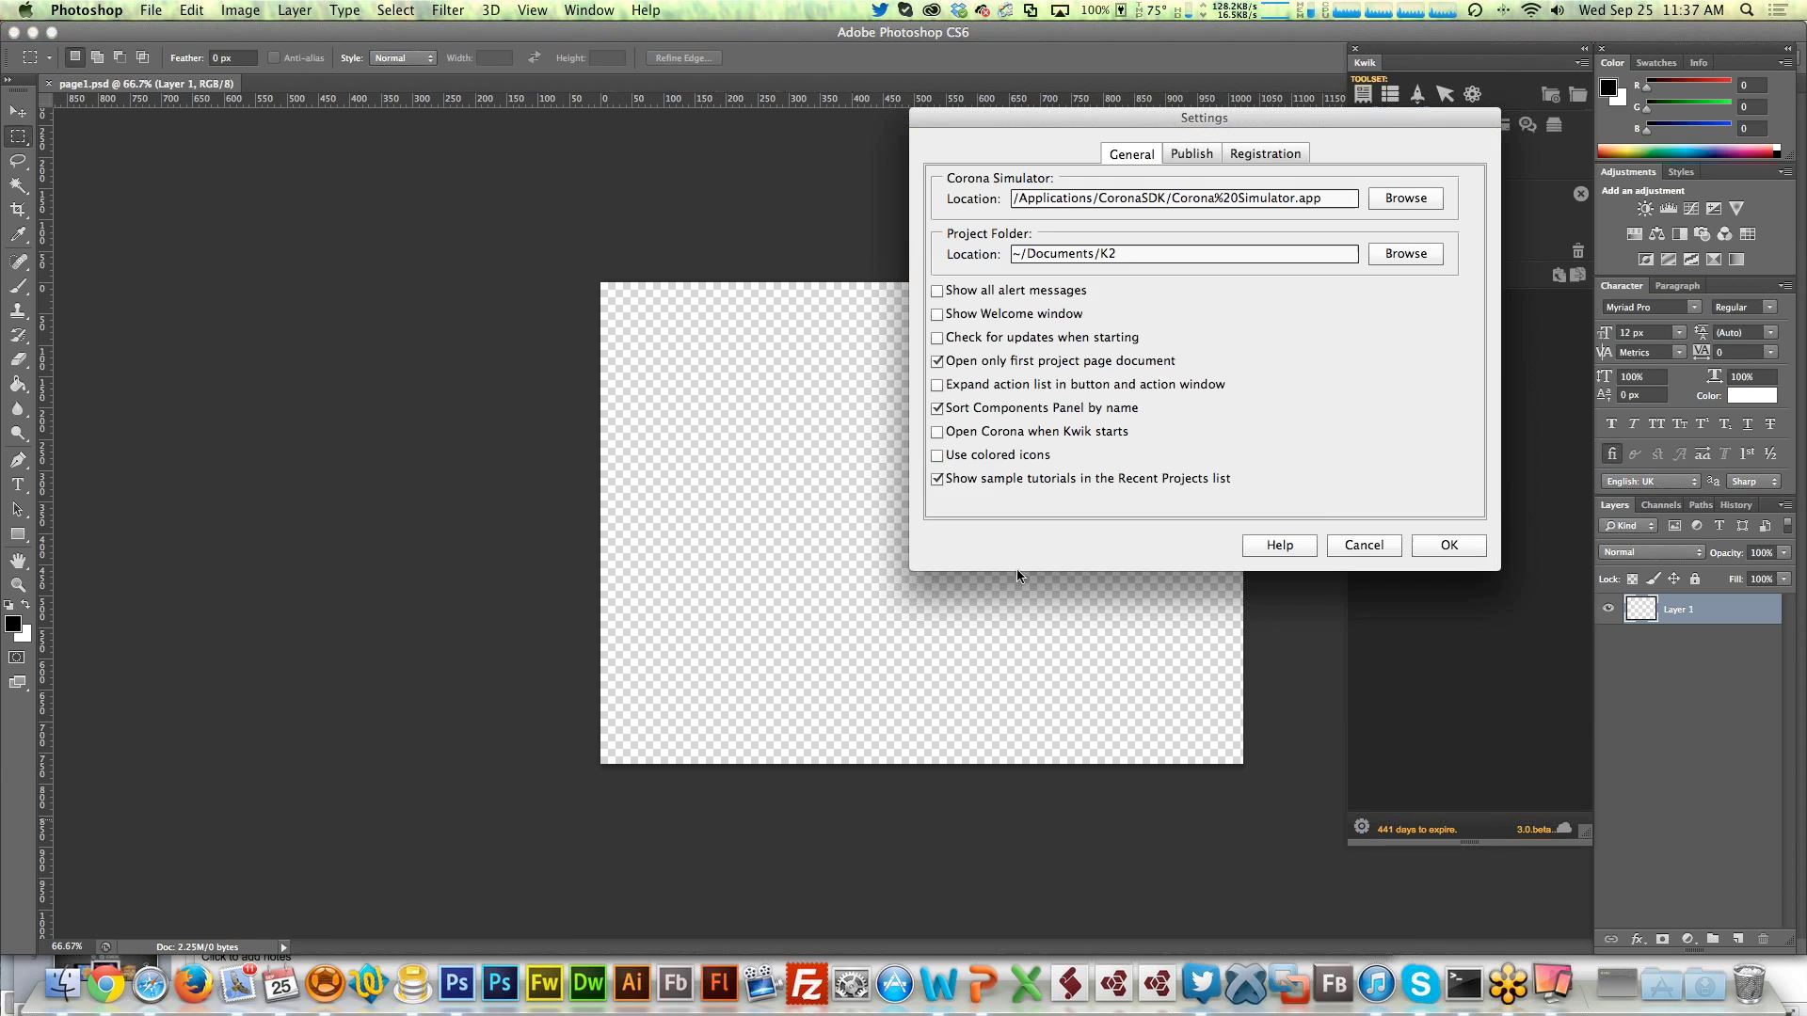
left_click(1417, 546)
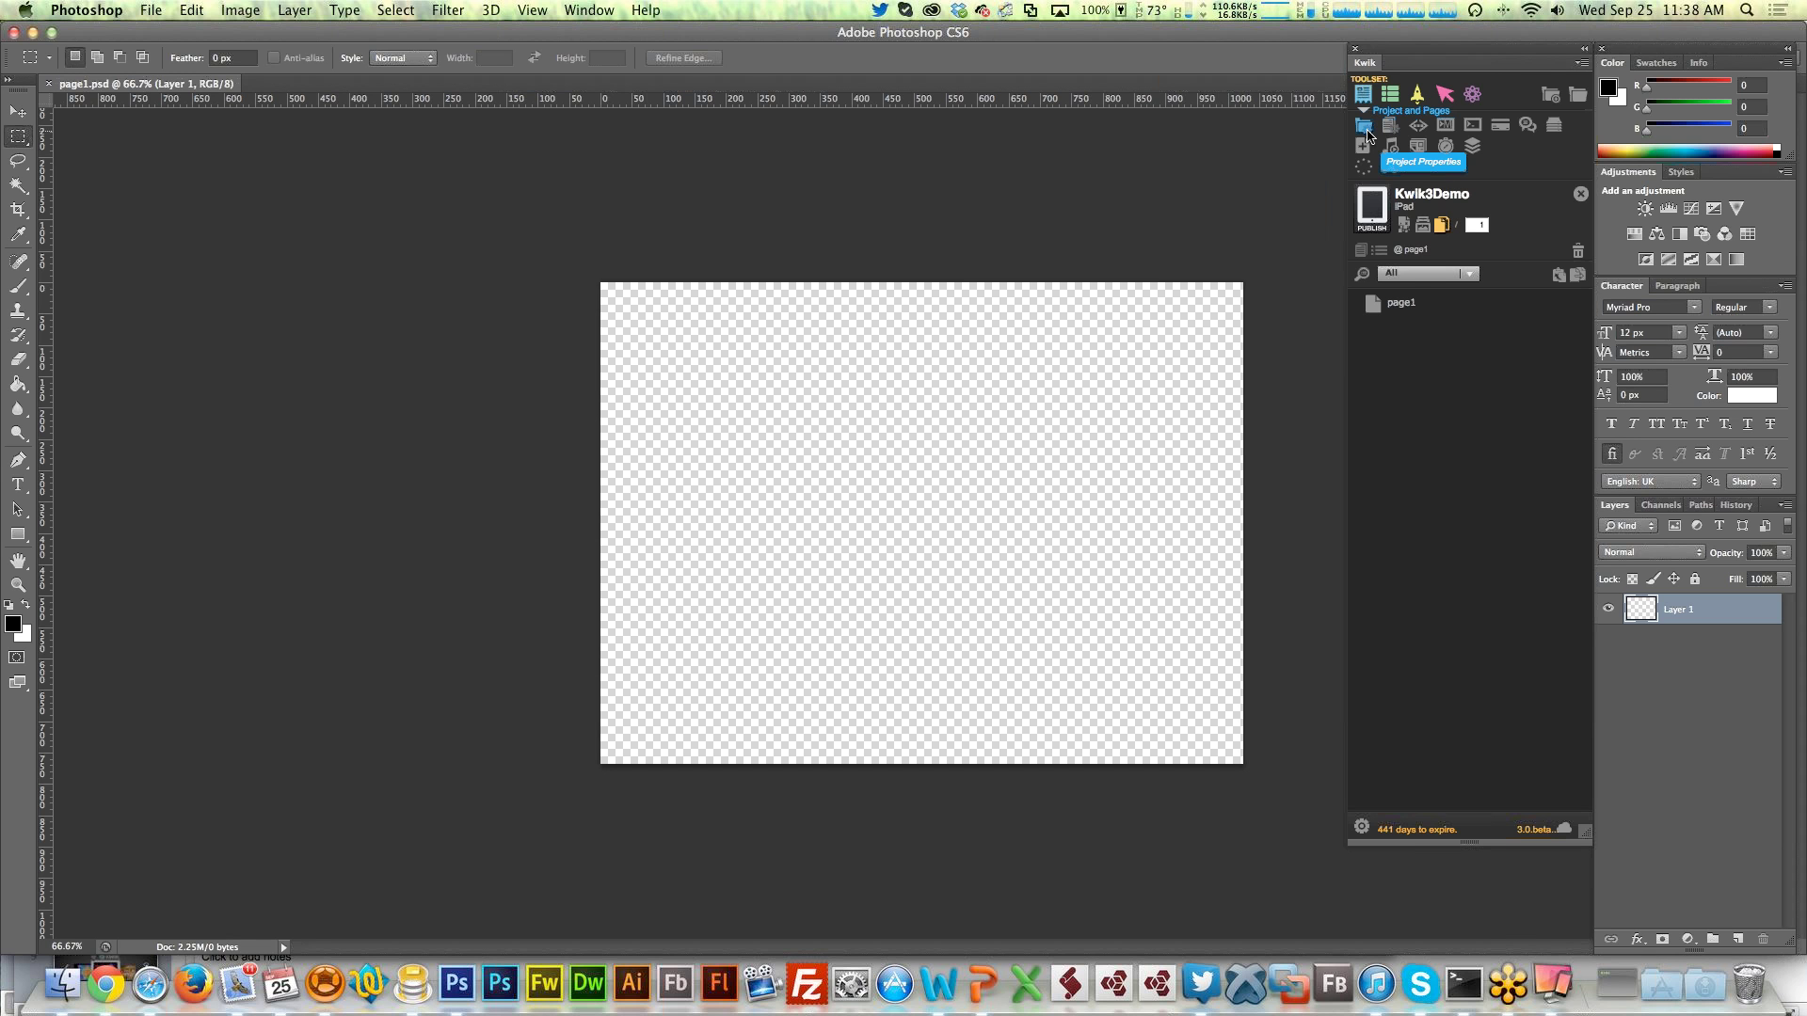
Review the Project Properties of Kwik3Demo, and close them without saving
left_click(1364, 129)
left_click_drag(1150, 60, 870, 182)
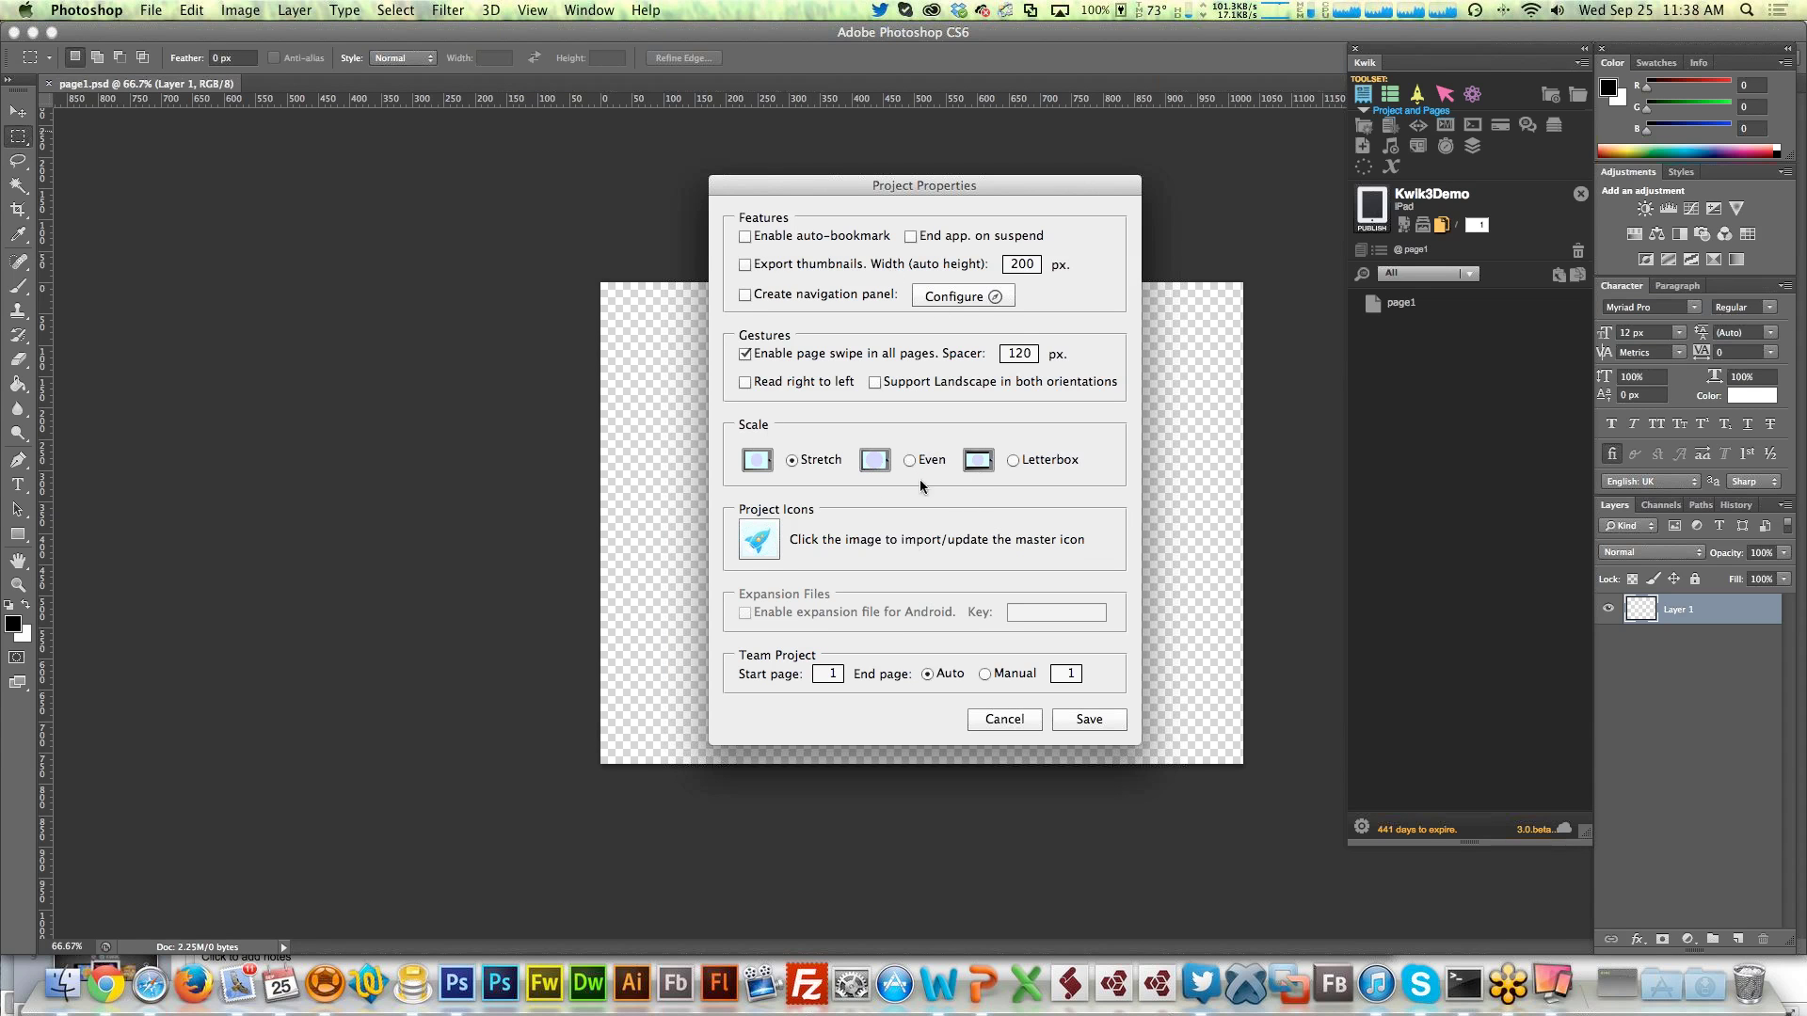
left_click(1009, 723)
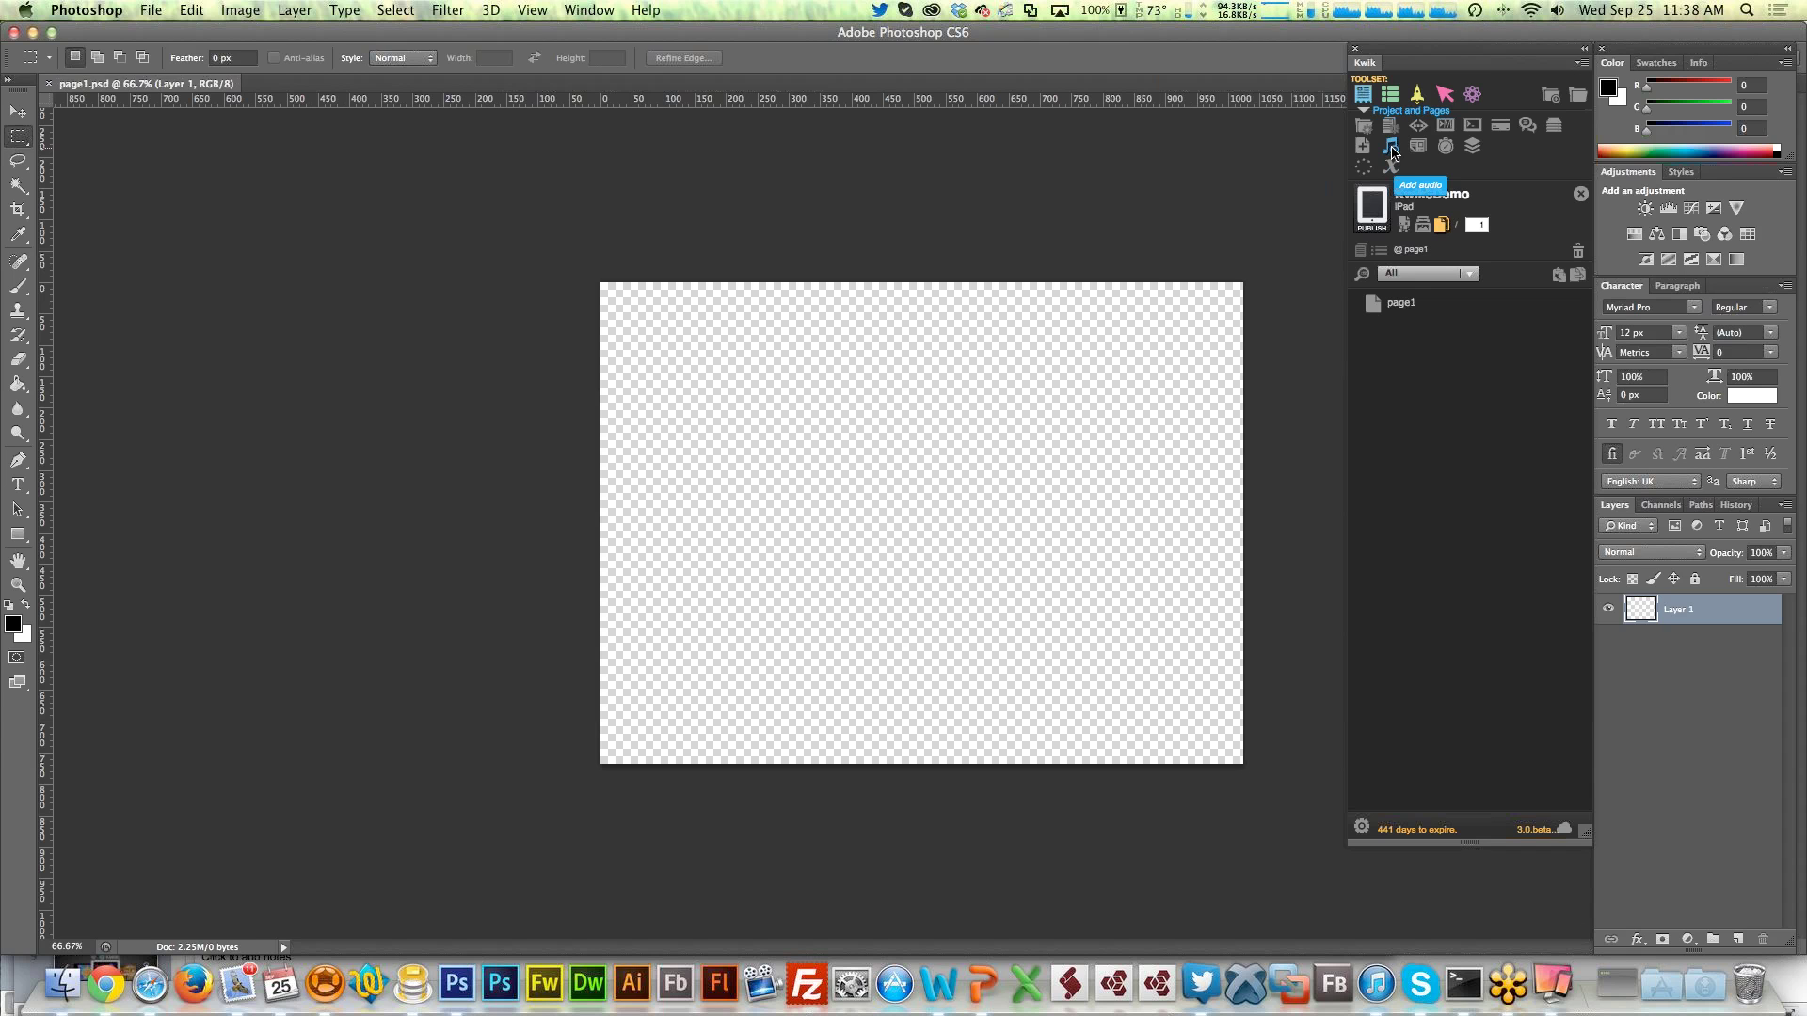
Review Layer 1's properties from the Layers and Replacements toolset, and close them without saving
left_click(1390, 98)
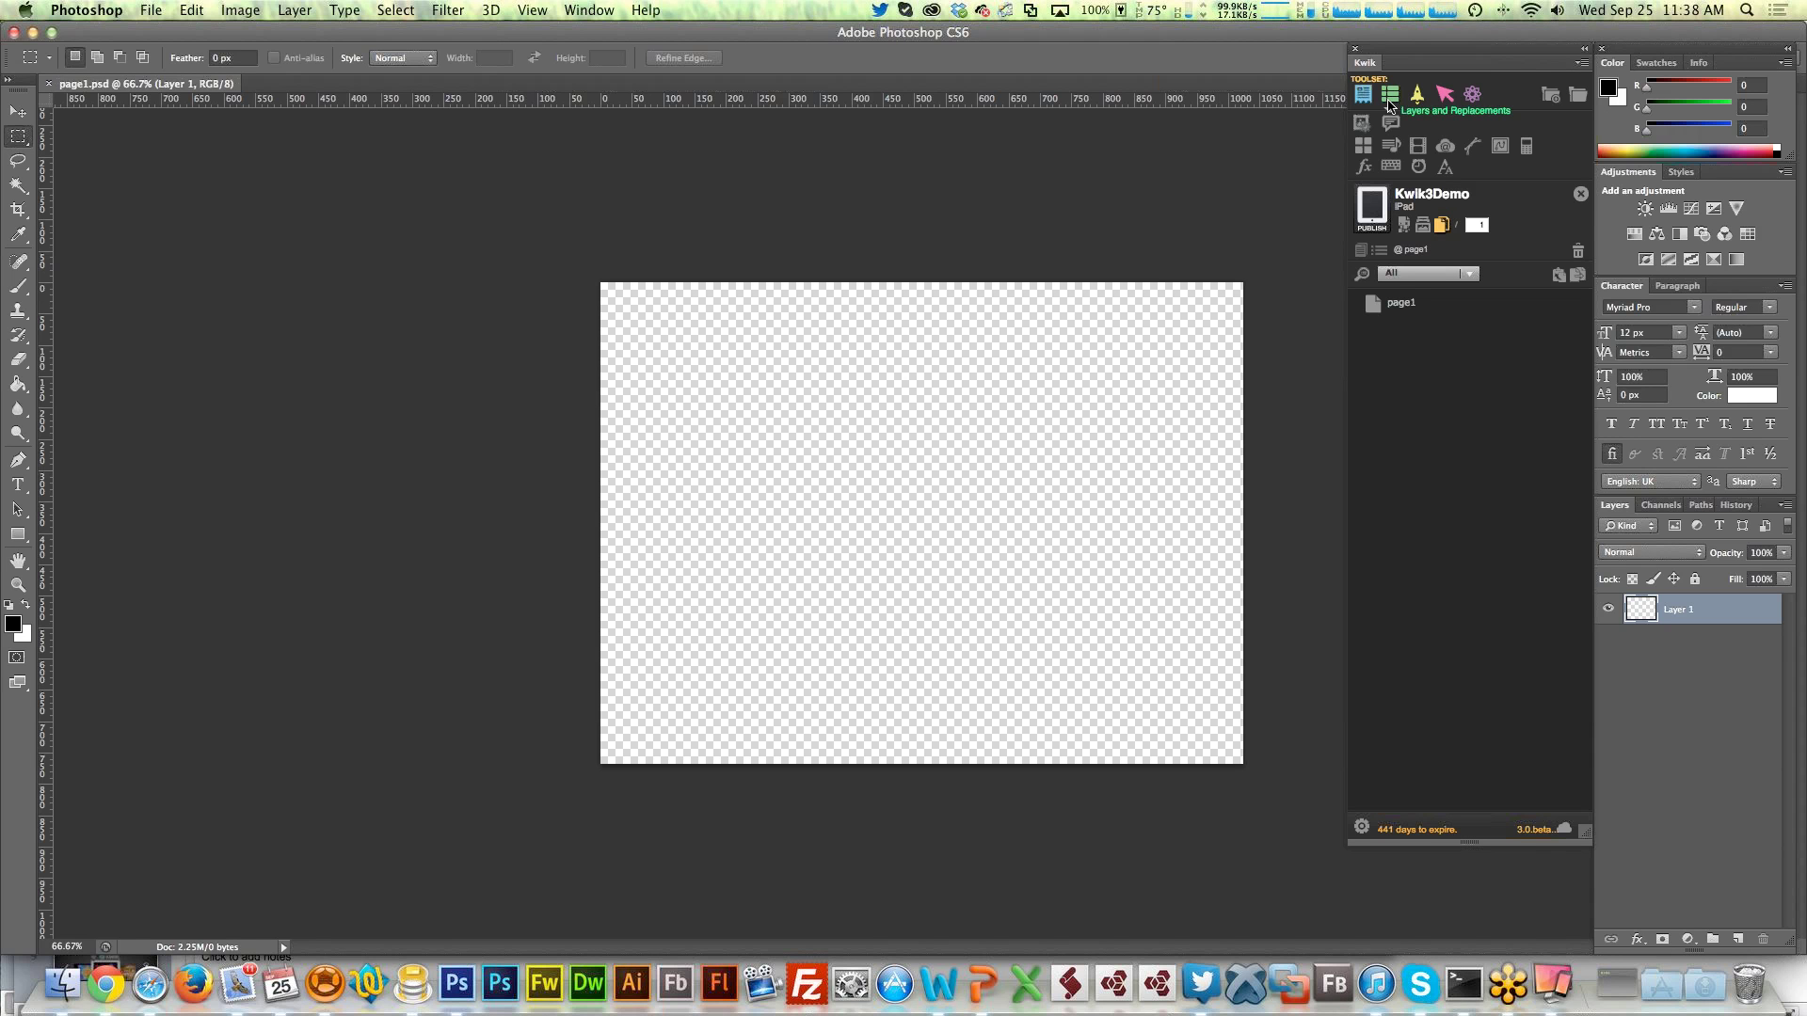
left_click(1361, 124)
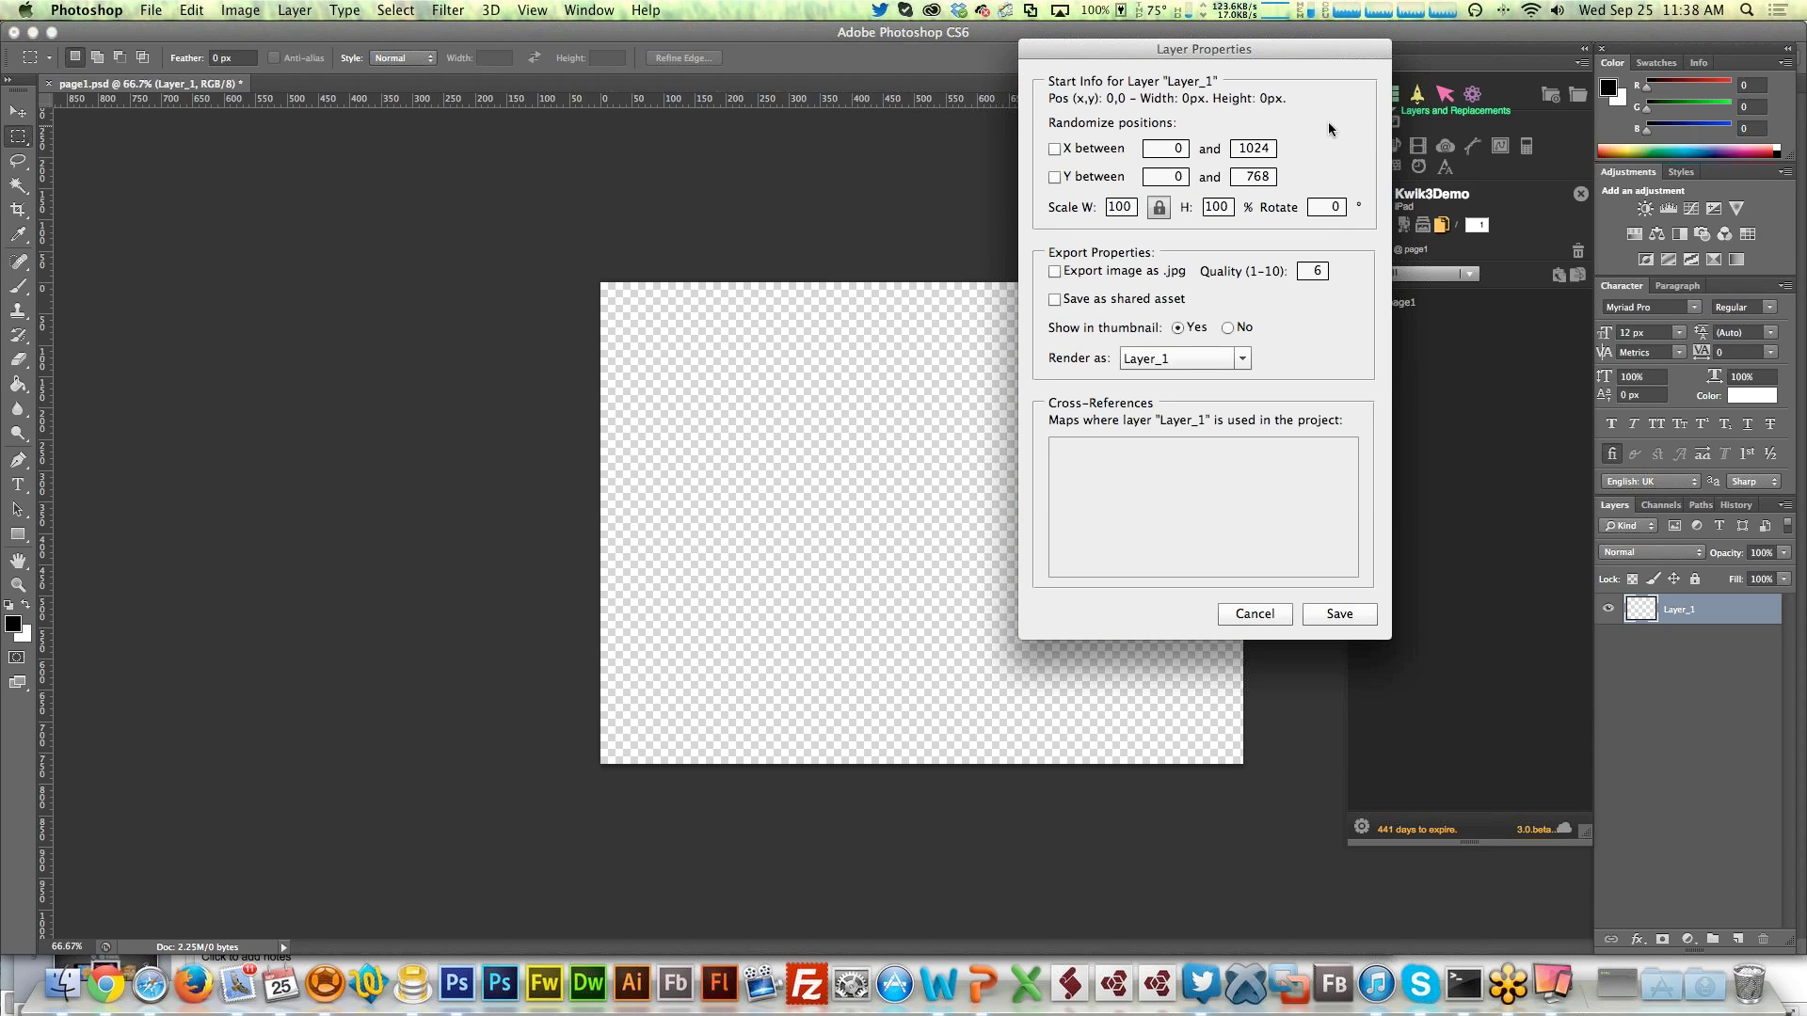
left_click_drag(1240, 48, 1030, 165)
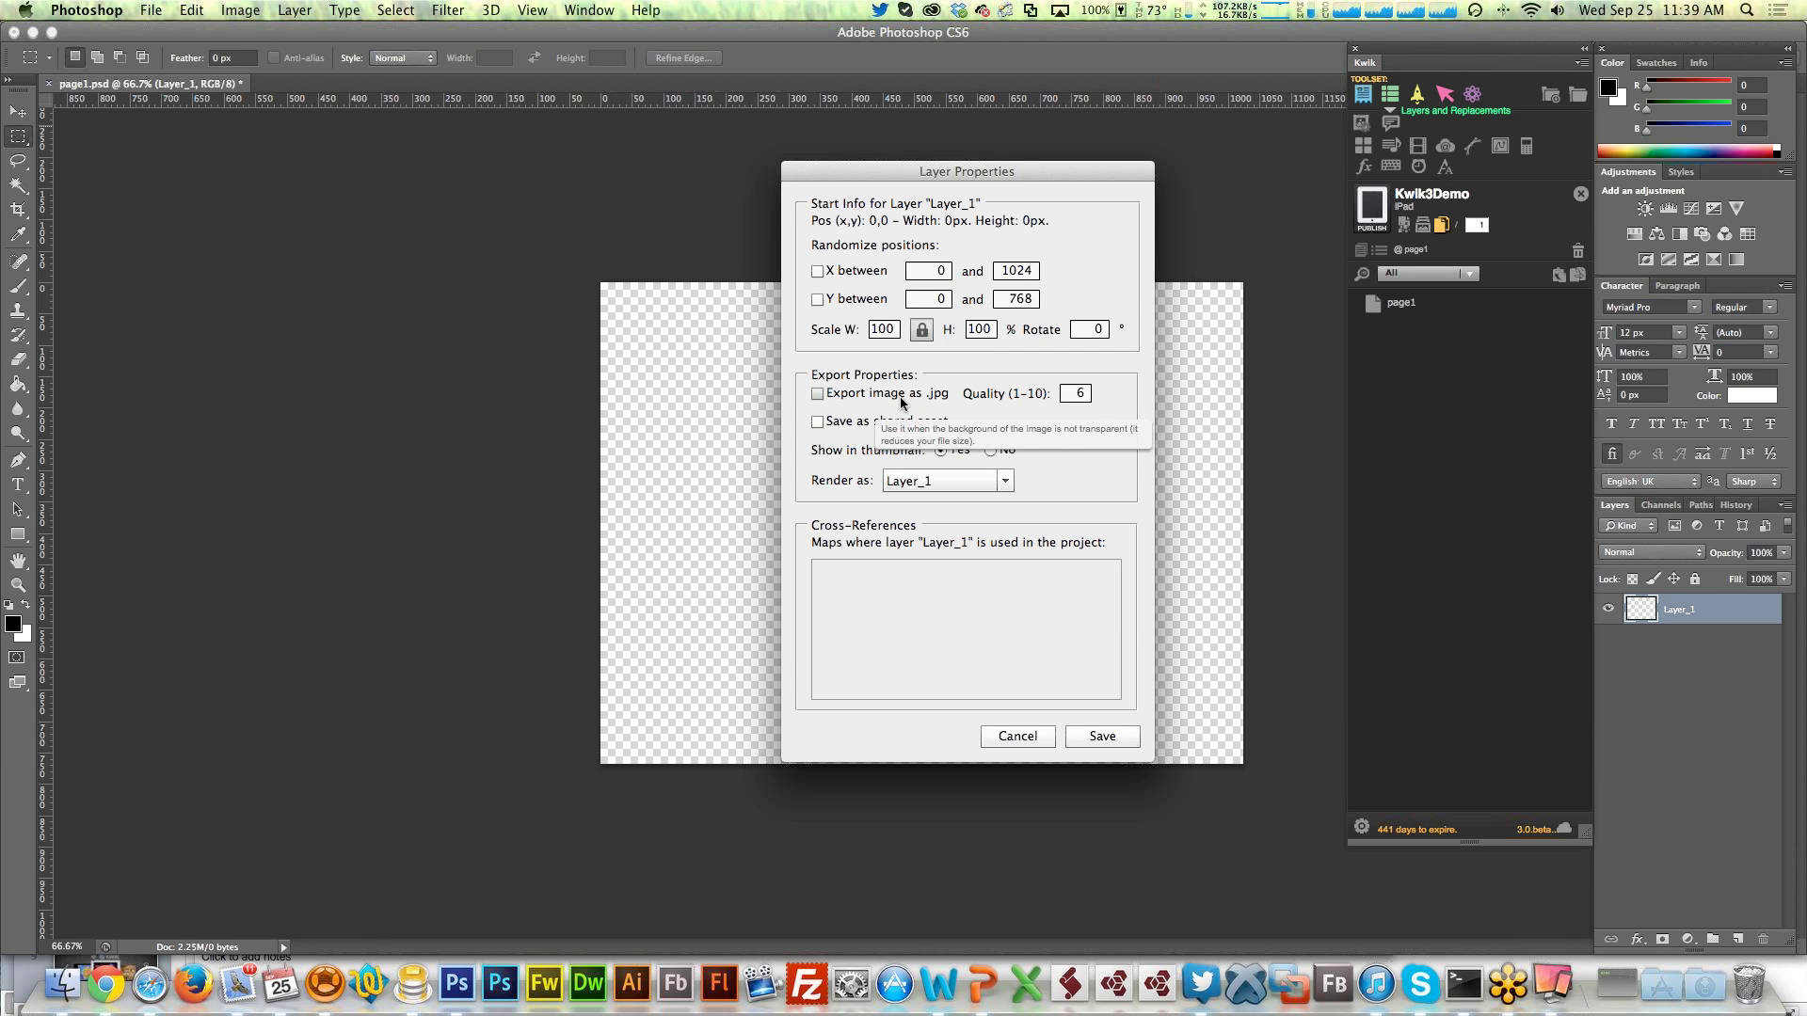
left_click(1018, 736)
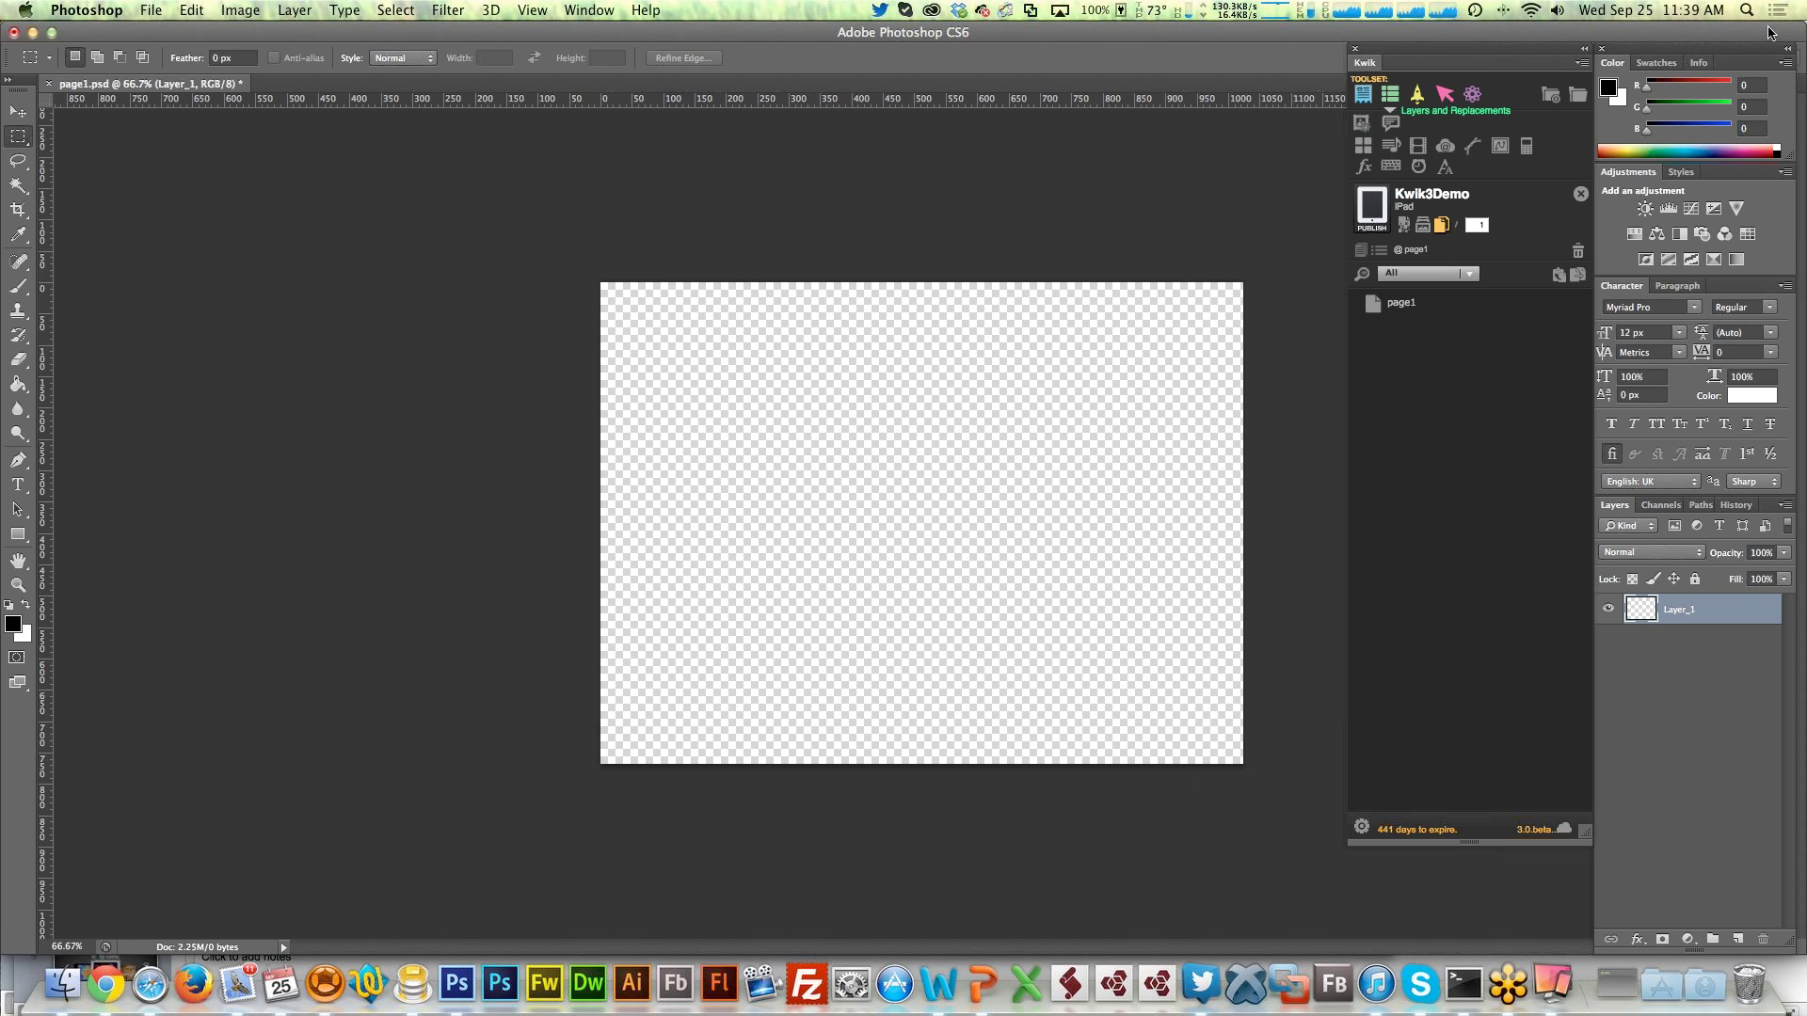
Look over the tools in Kwik's Animations, Interactions and Physics toolsets
left_click(1417, 94)
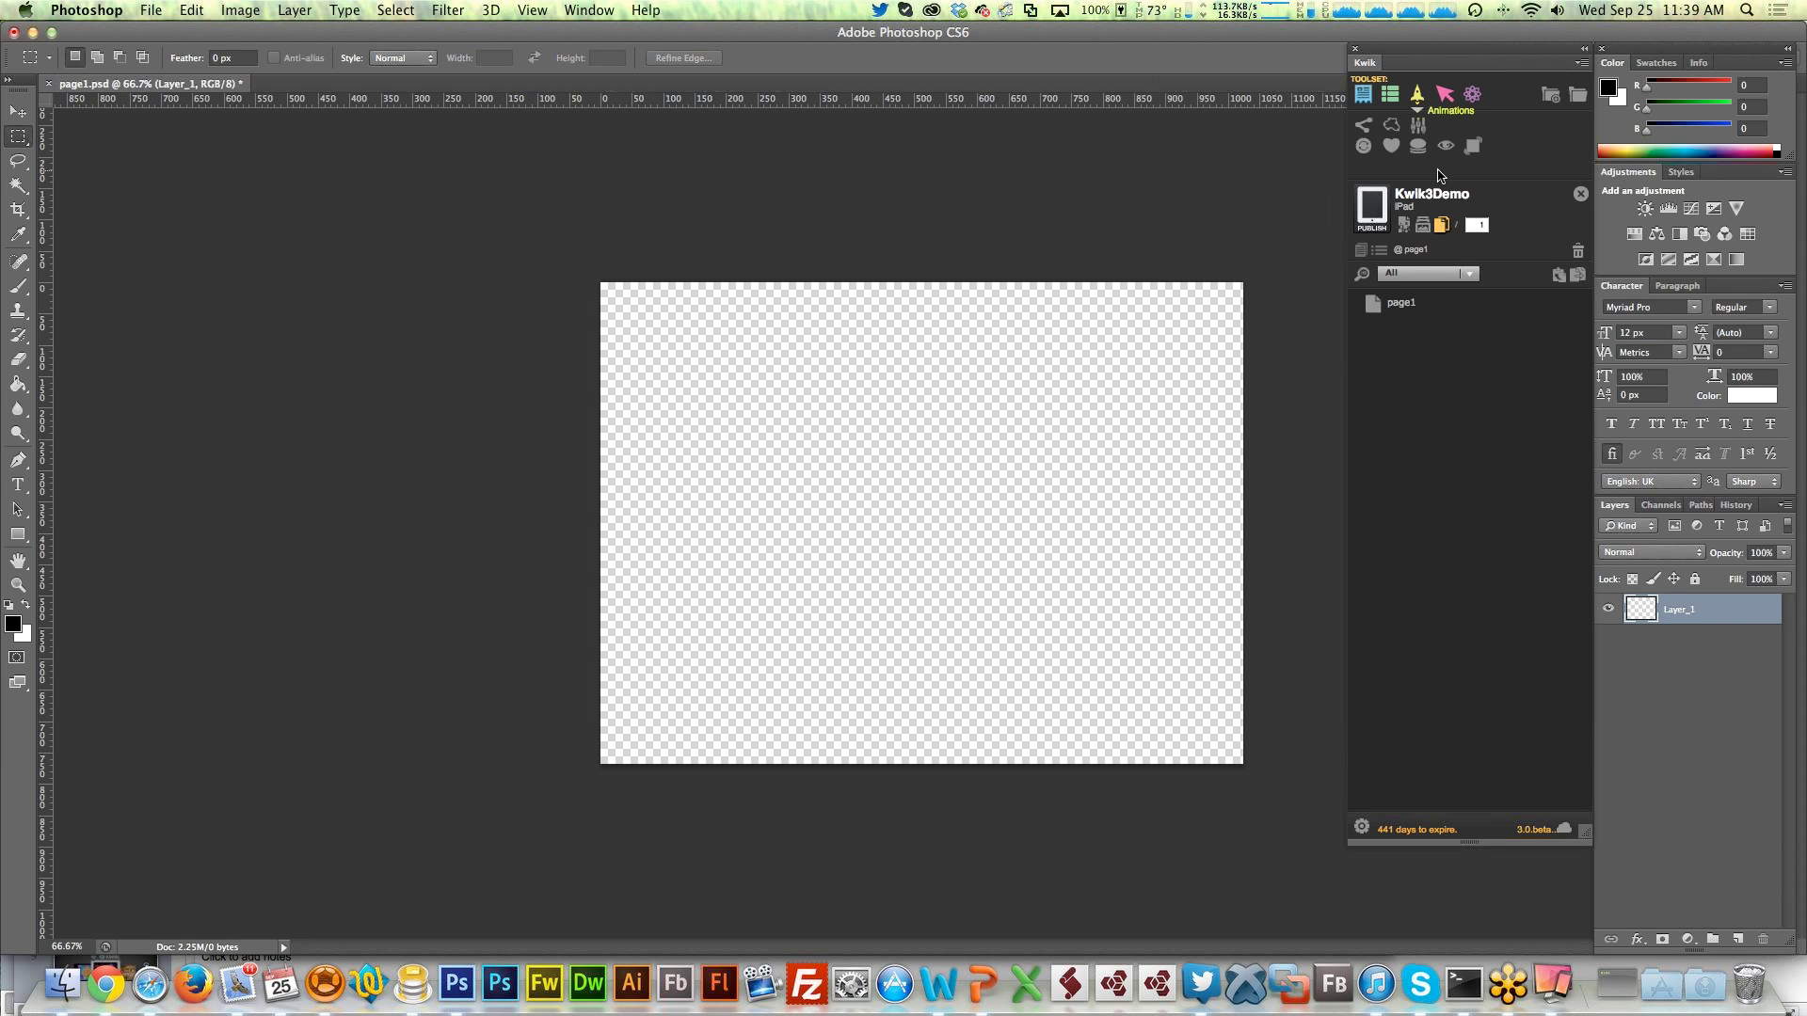
left_click(1445, 94)
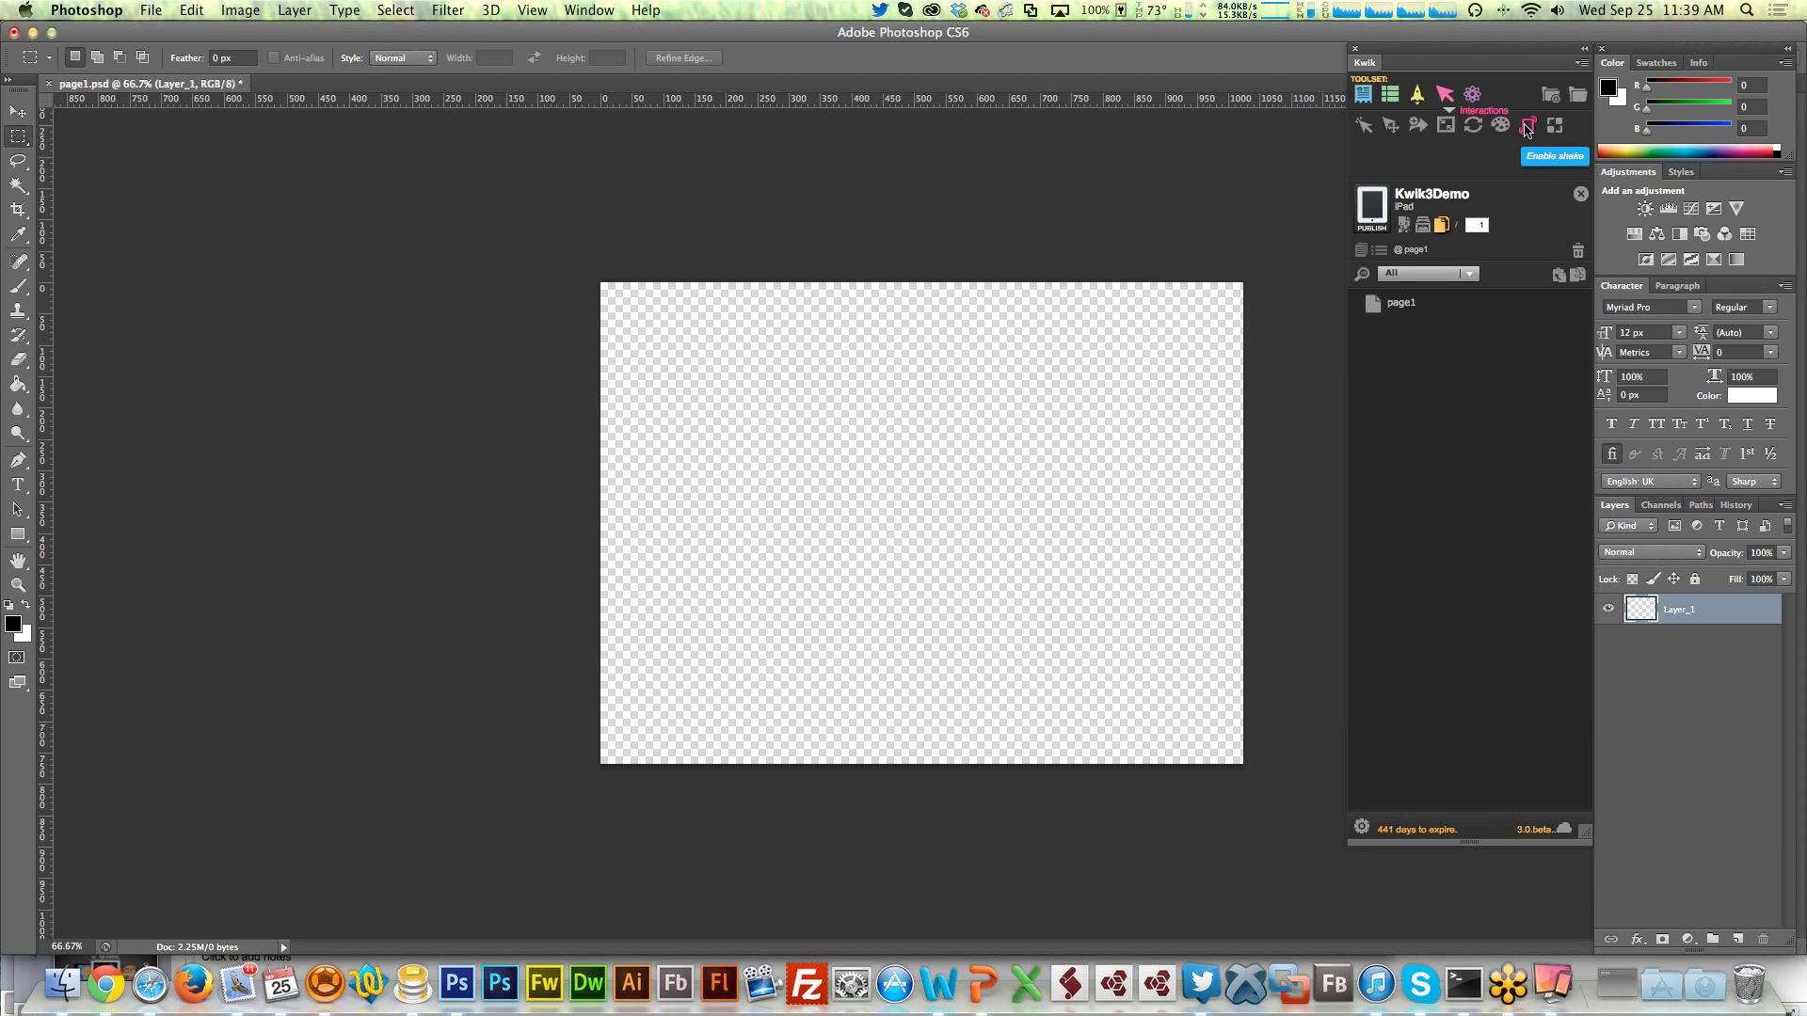
left_click(1469, 95)
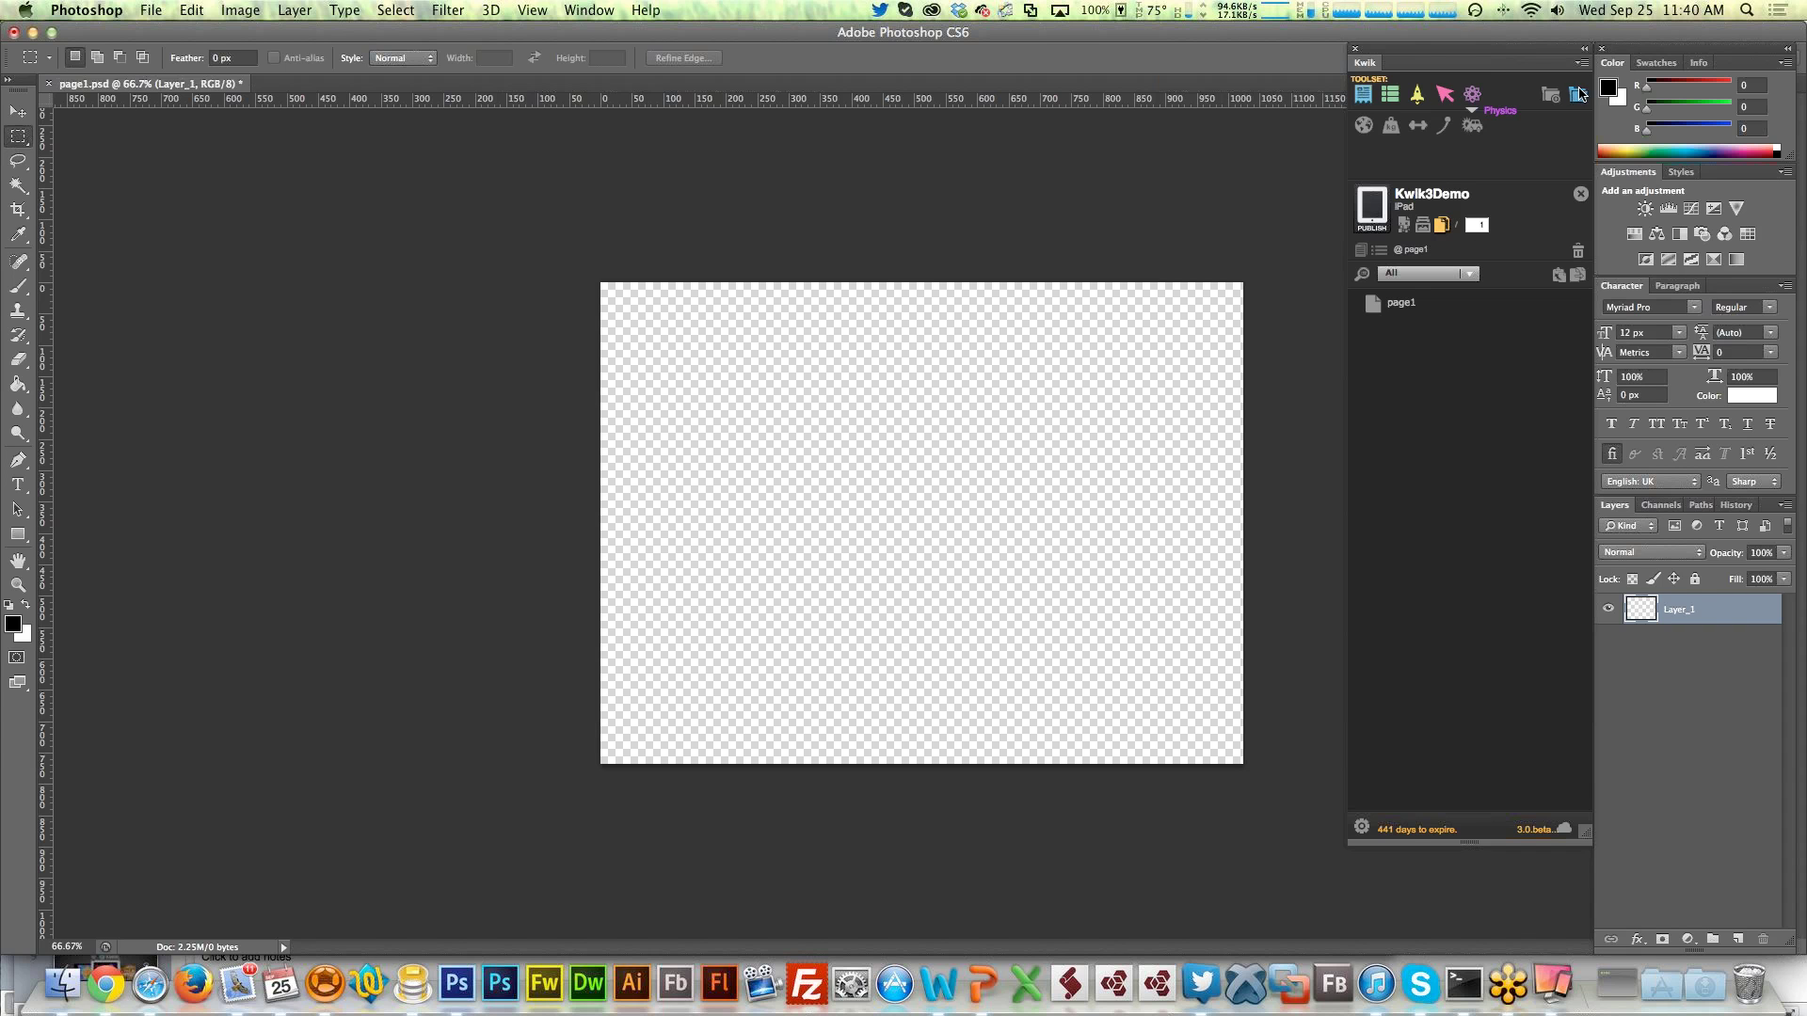
Close the Kwik3Demo project without saving page1.psd, and open the recent project week2Anim
left_click(1581, 193)
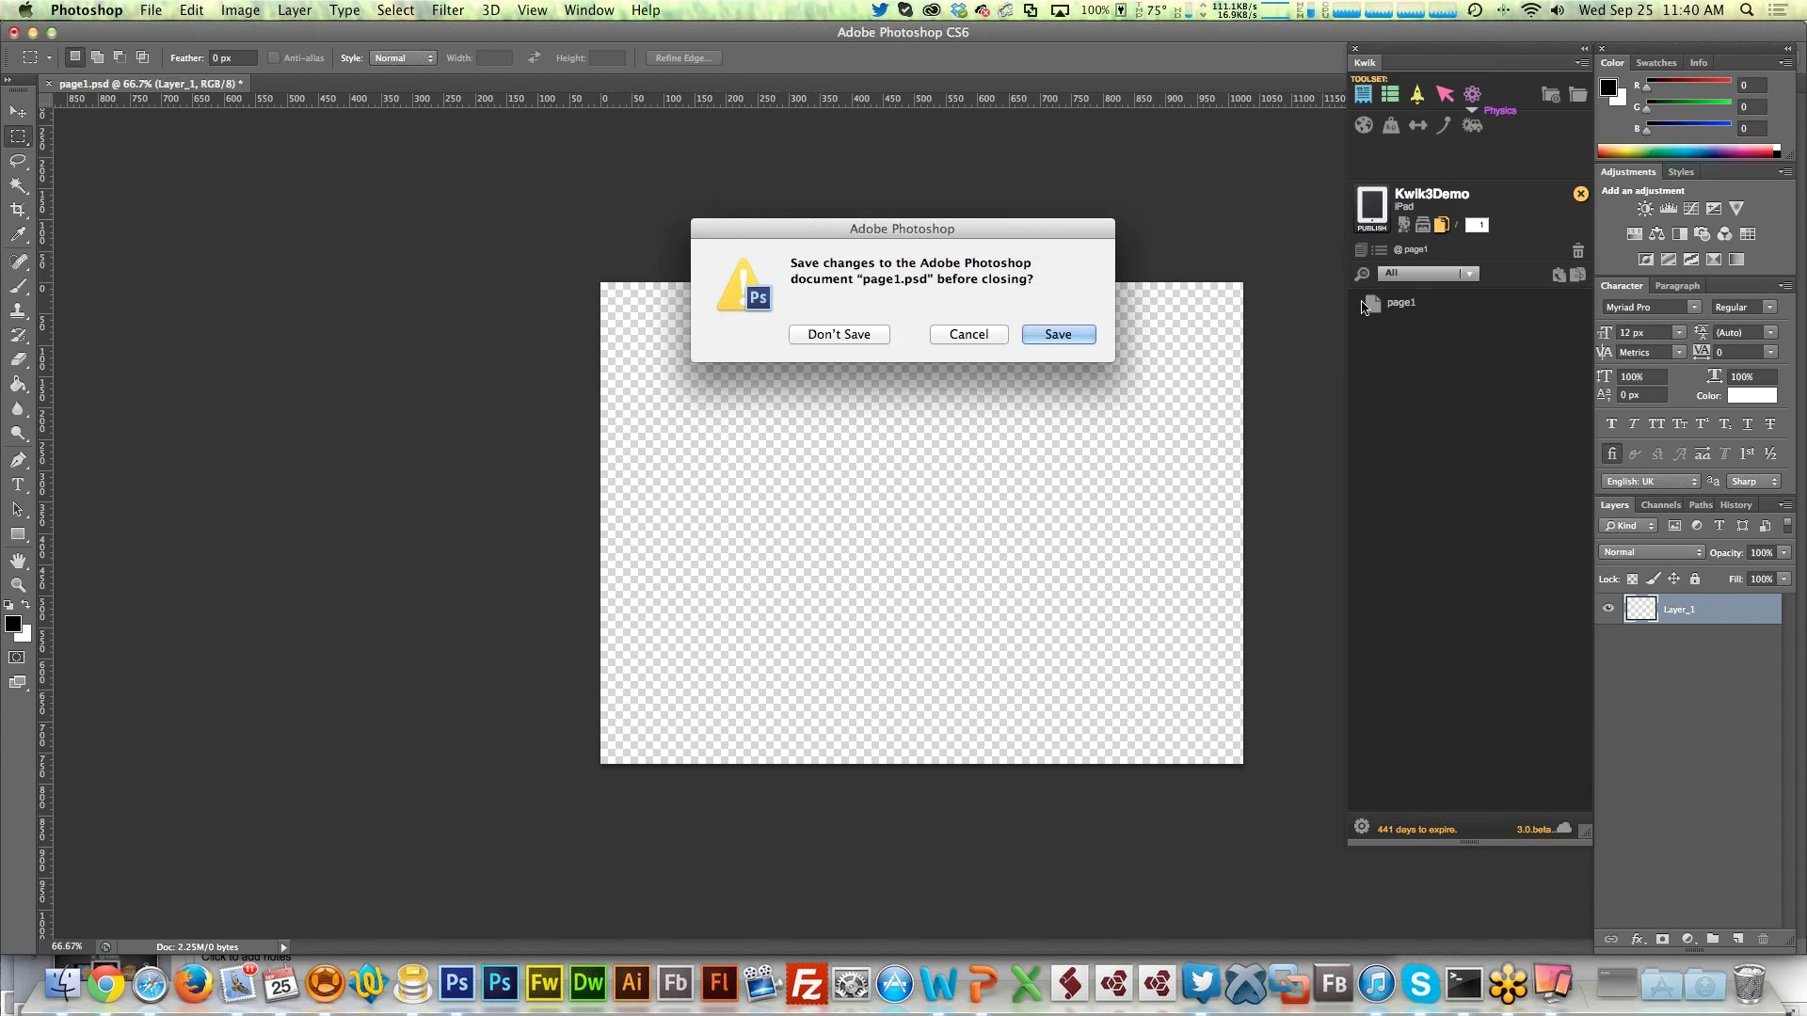
left_click(824, 335)
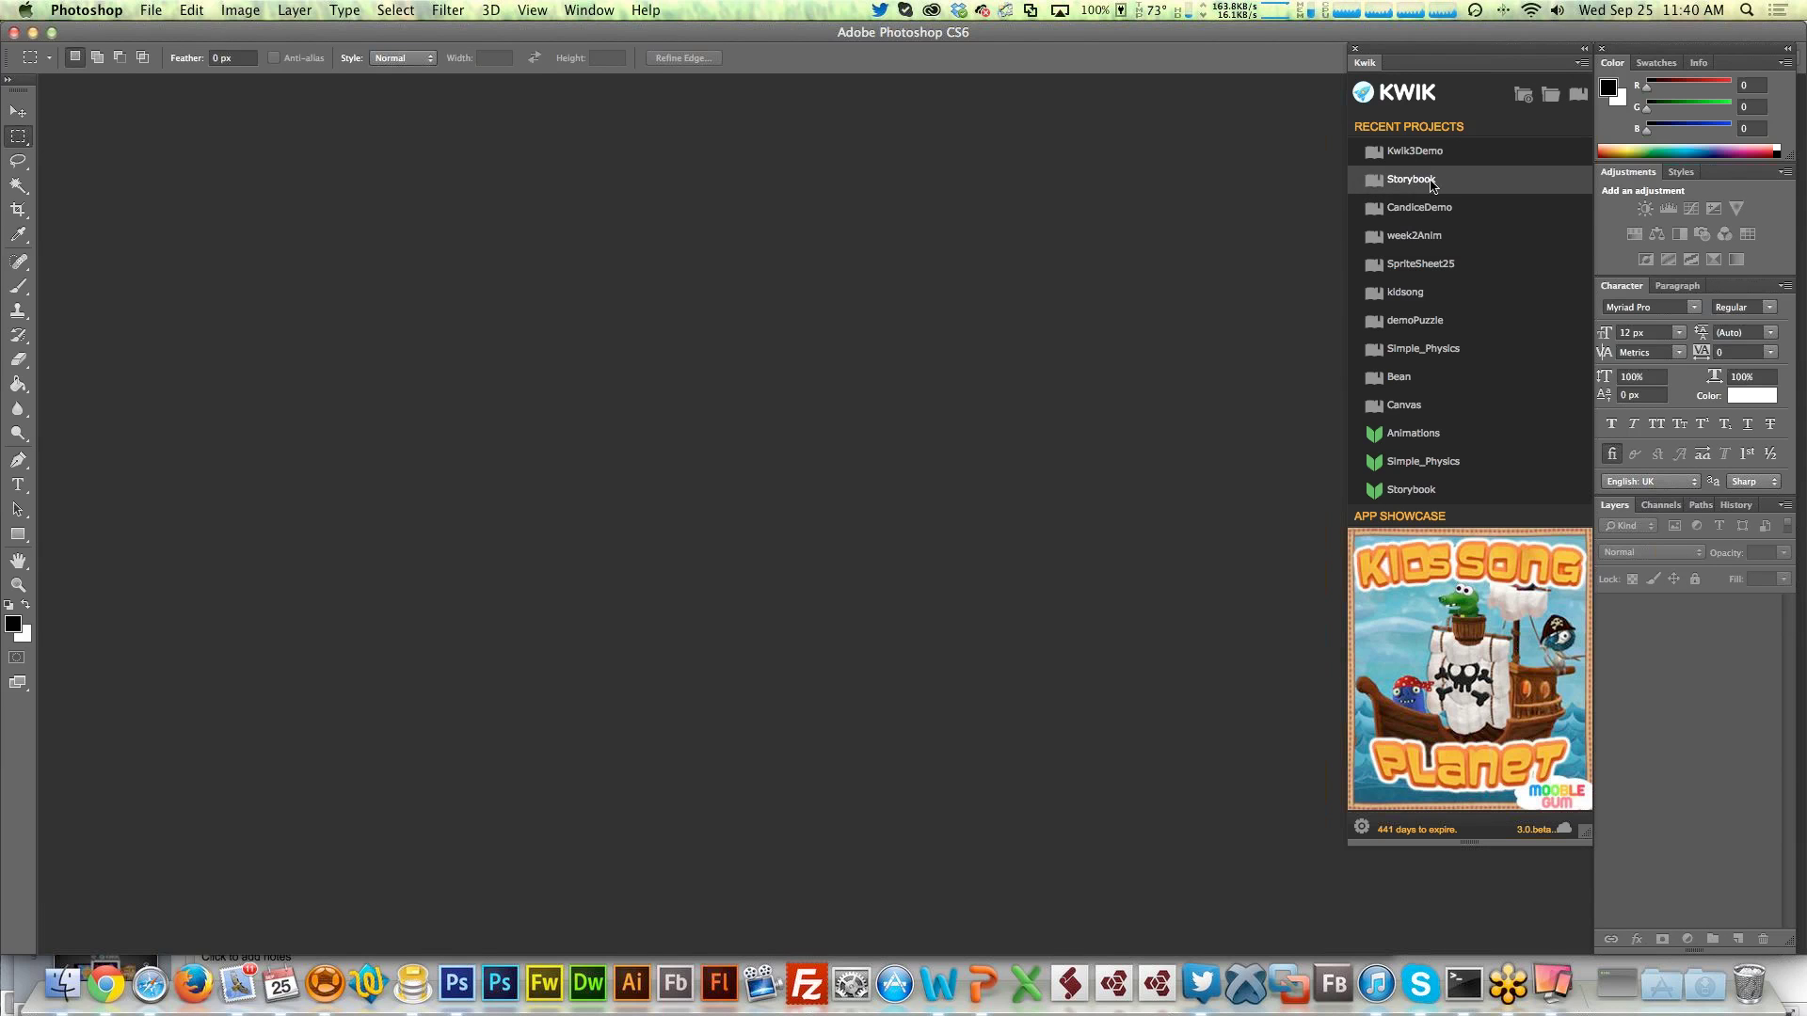
left_click(1428, 245)
left_click(1003, 367)
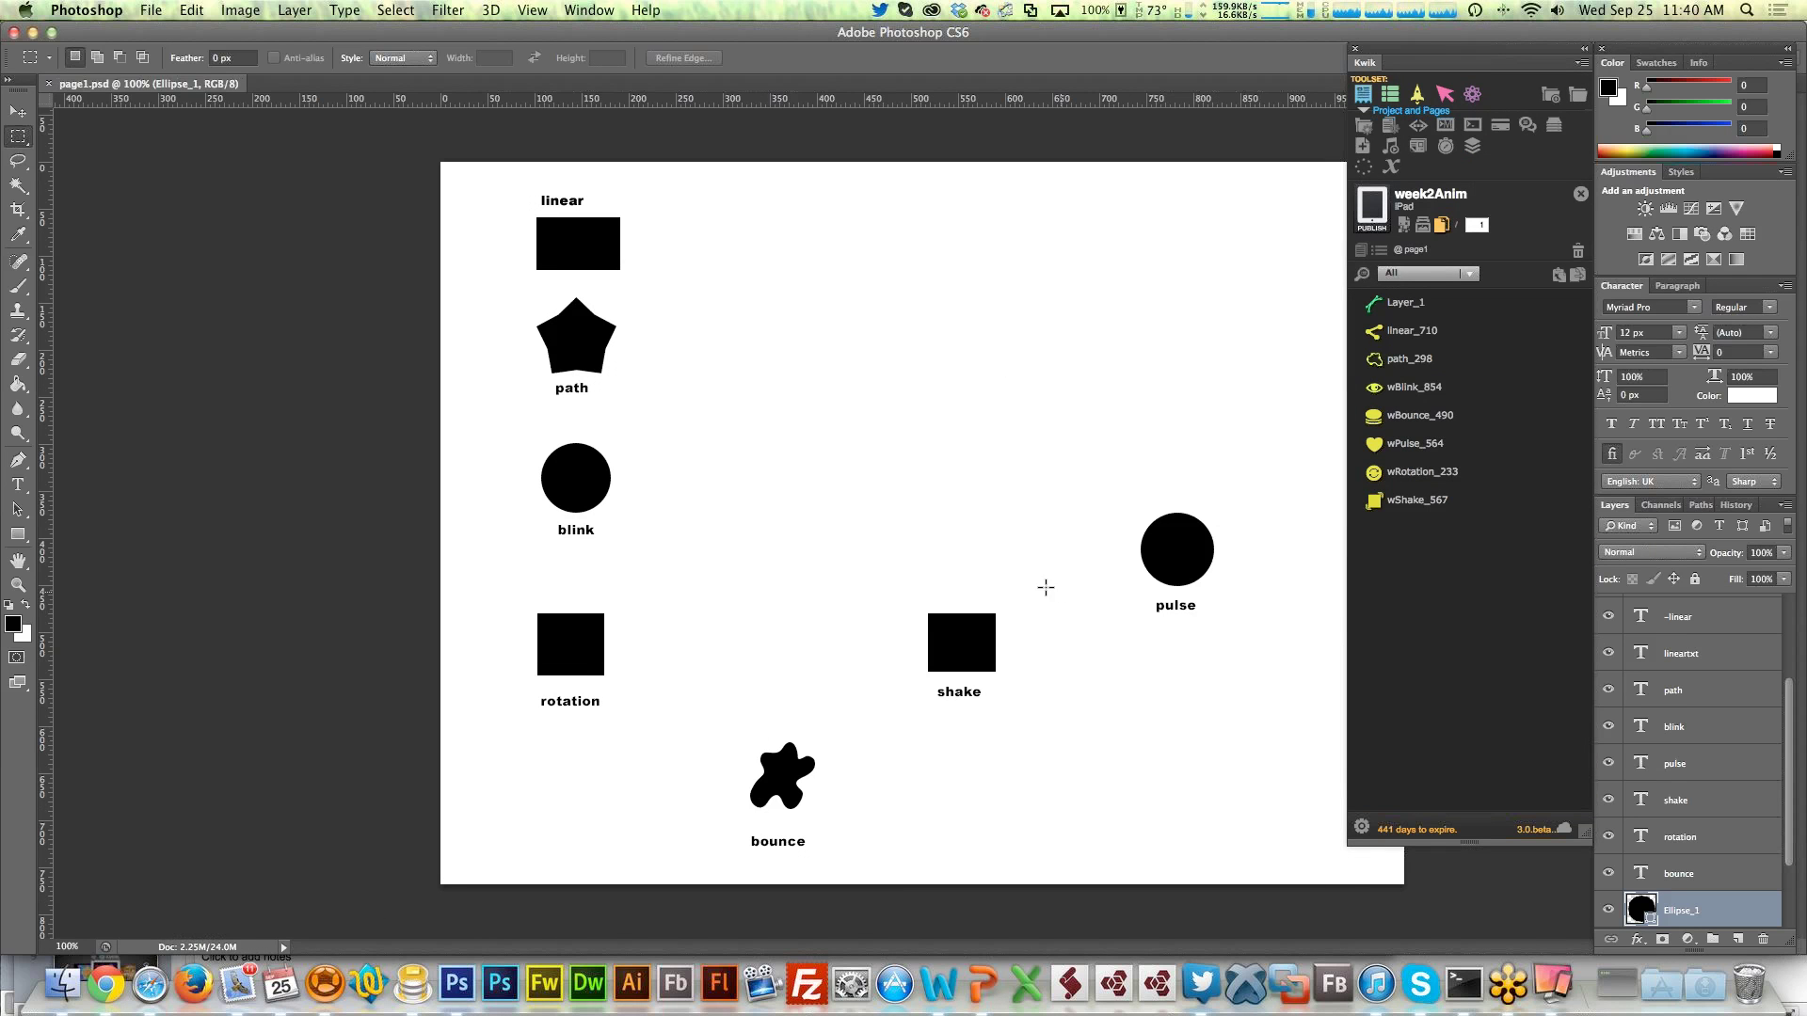
Examine week2Anim's layers and components alongside the Animations and the Layers and Replacements toolsets
scroll(1704, 856, "up", 4)
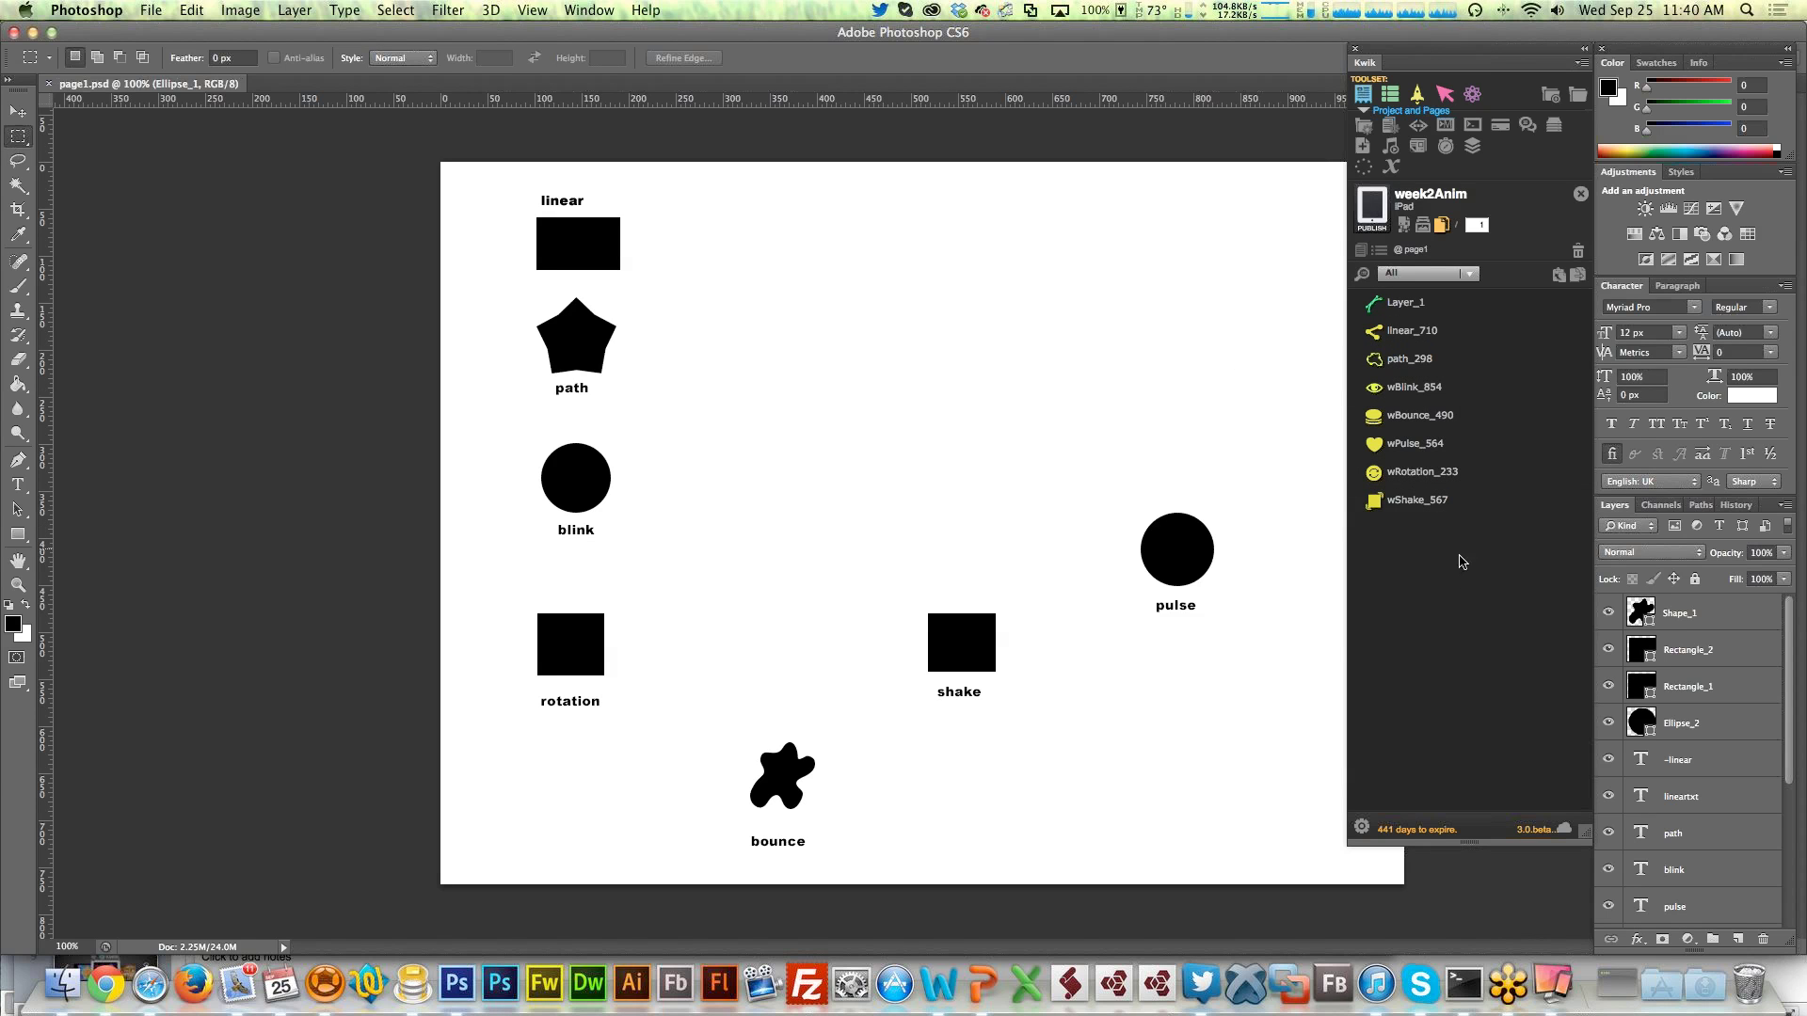
left_click(1417, 93)
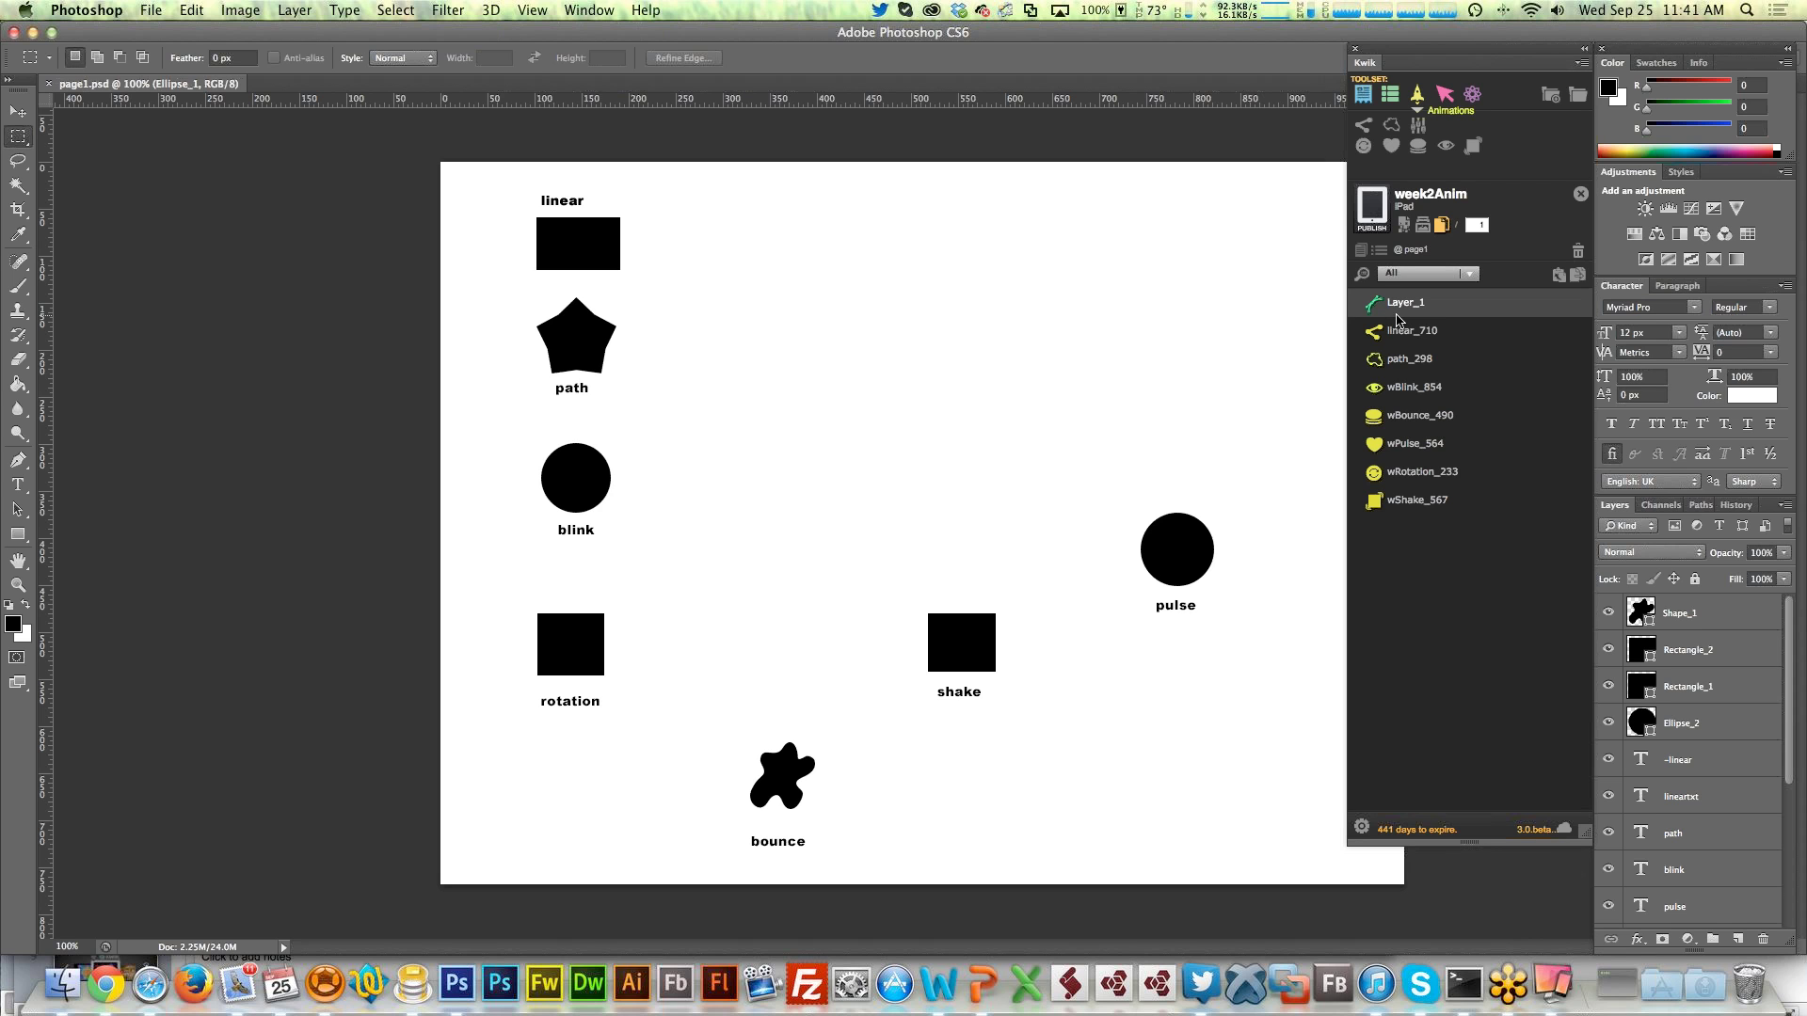
left_click(1392, 97)
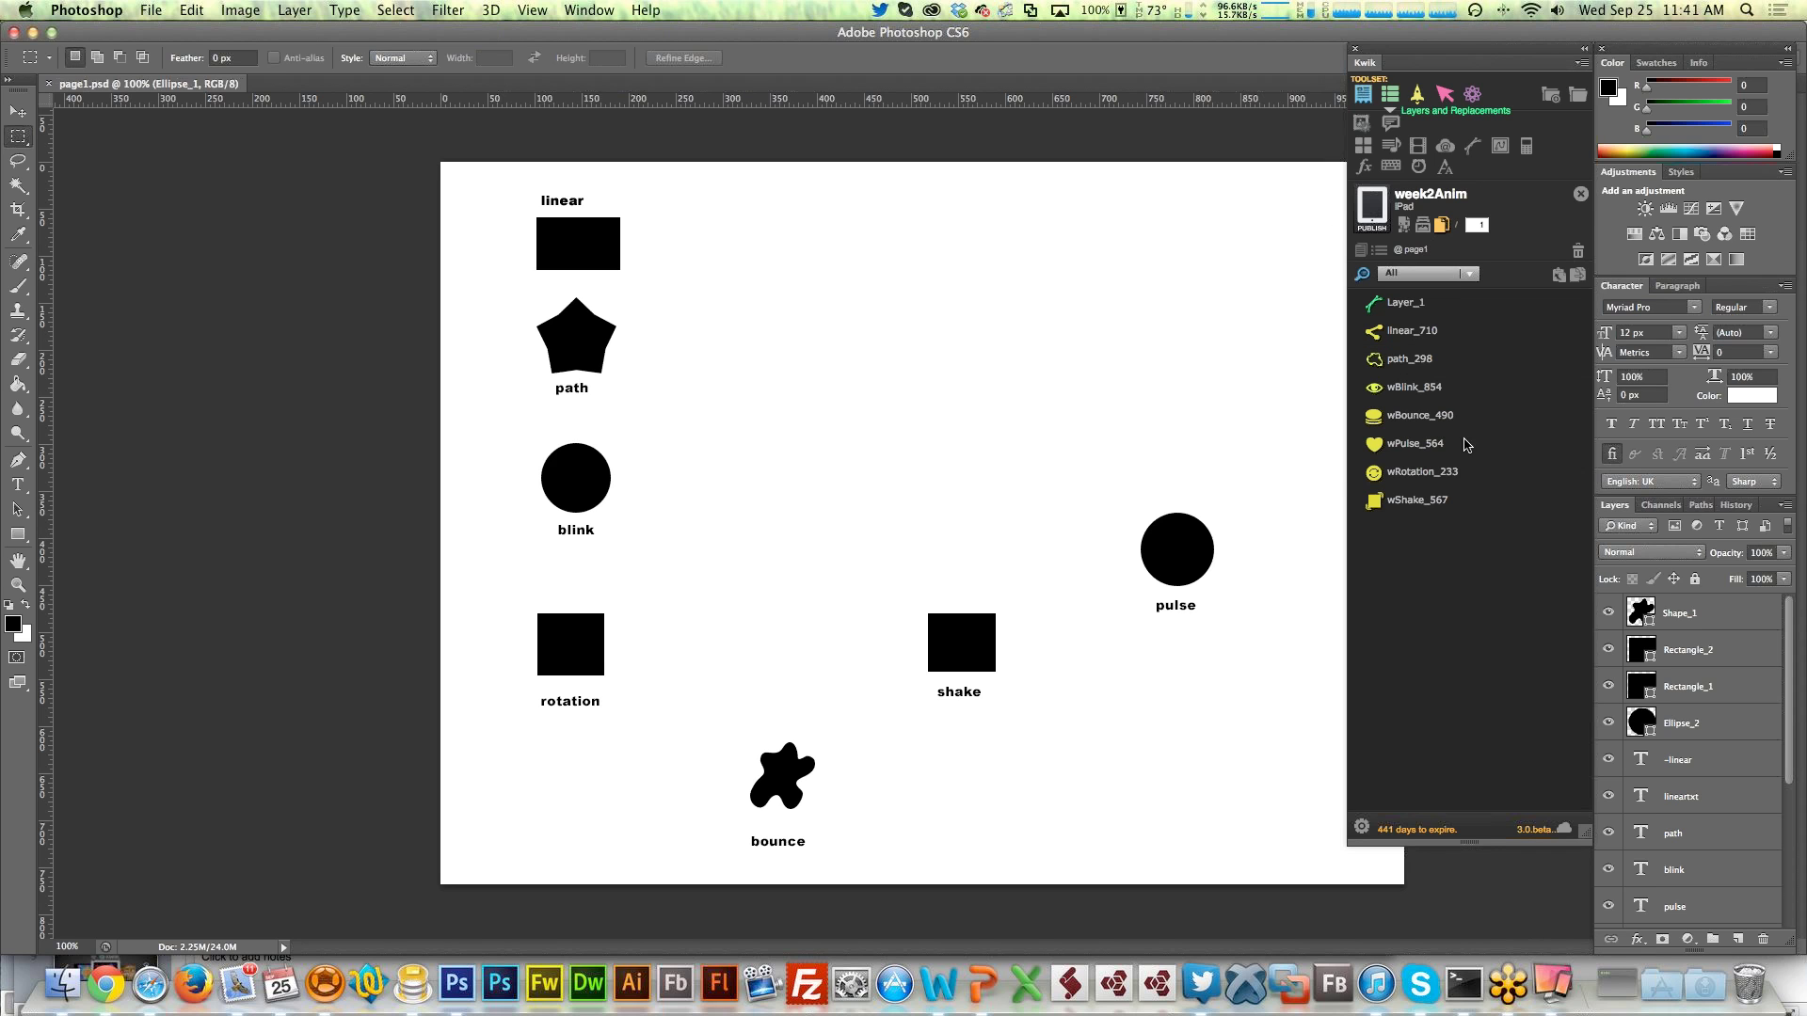
Switch the project list to the pages view and back to page1's components, and select wBlink_854
left_click(1361, 252)
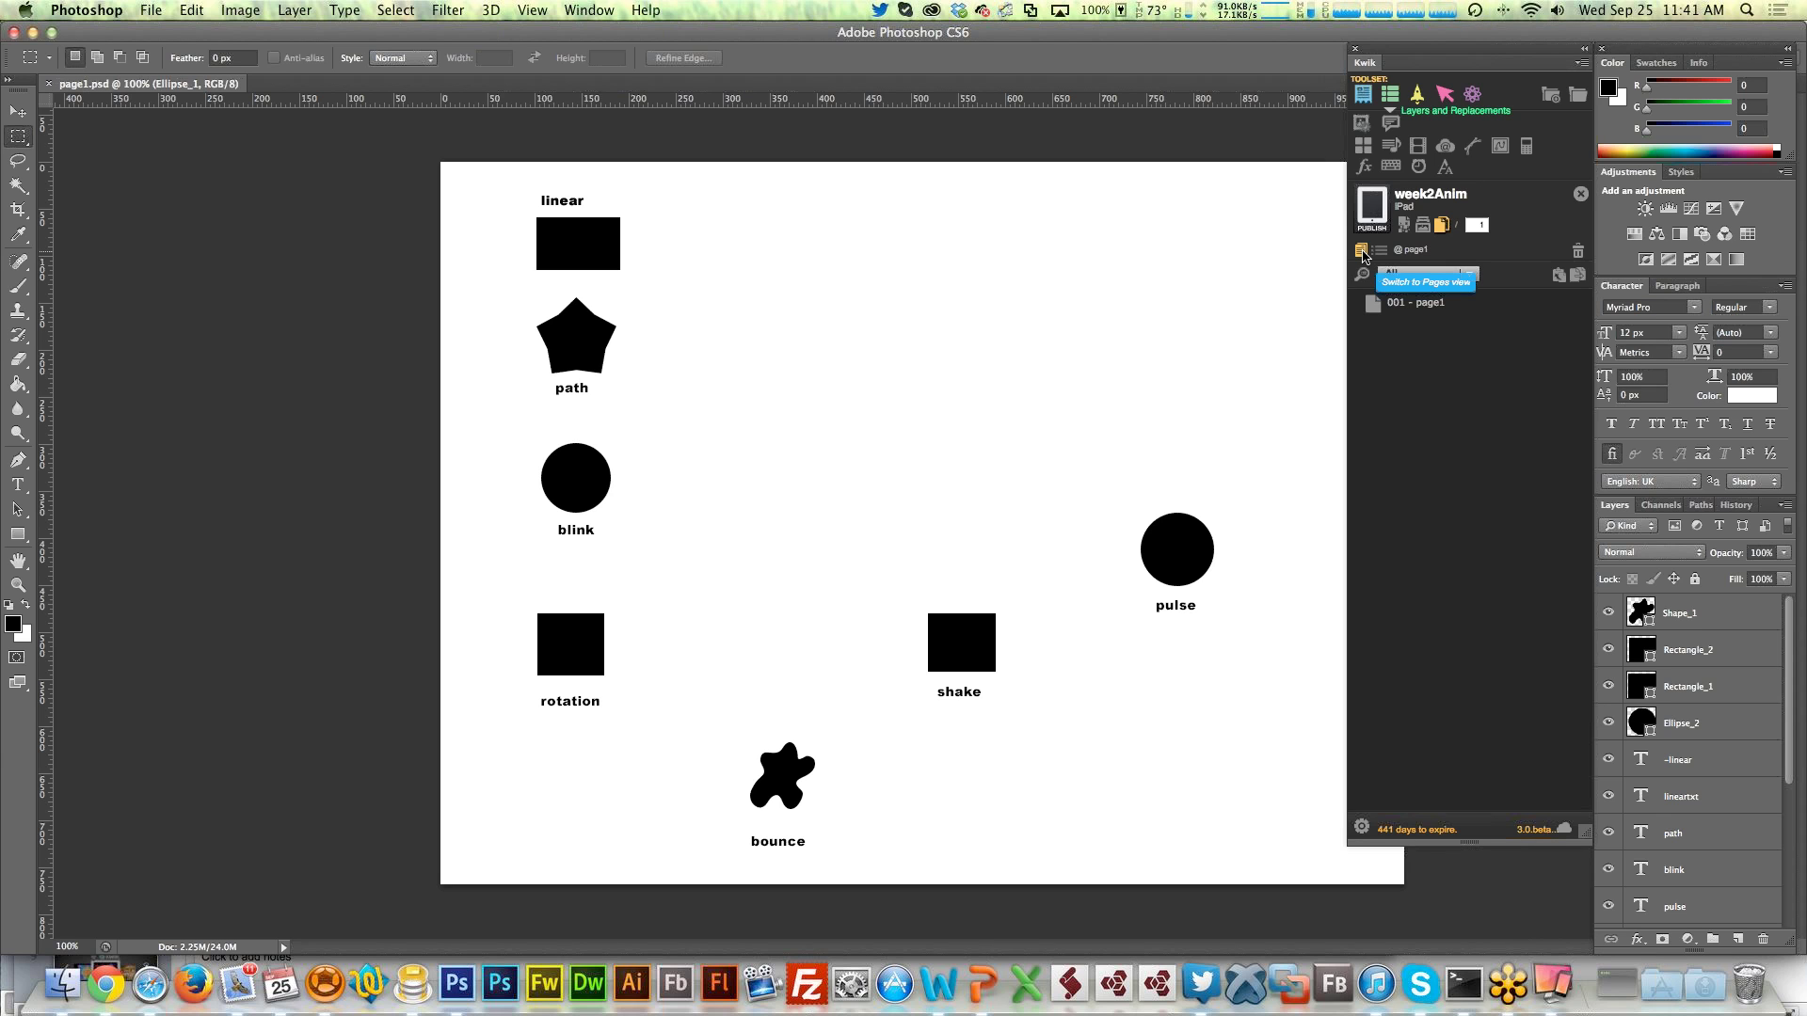
left_click(1362, 253)
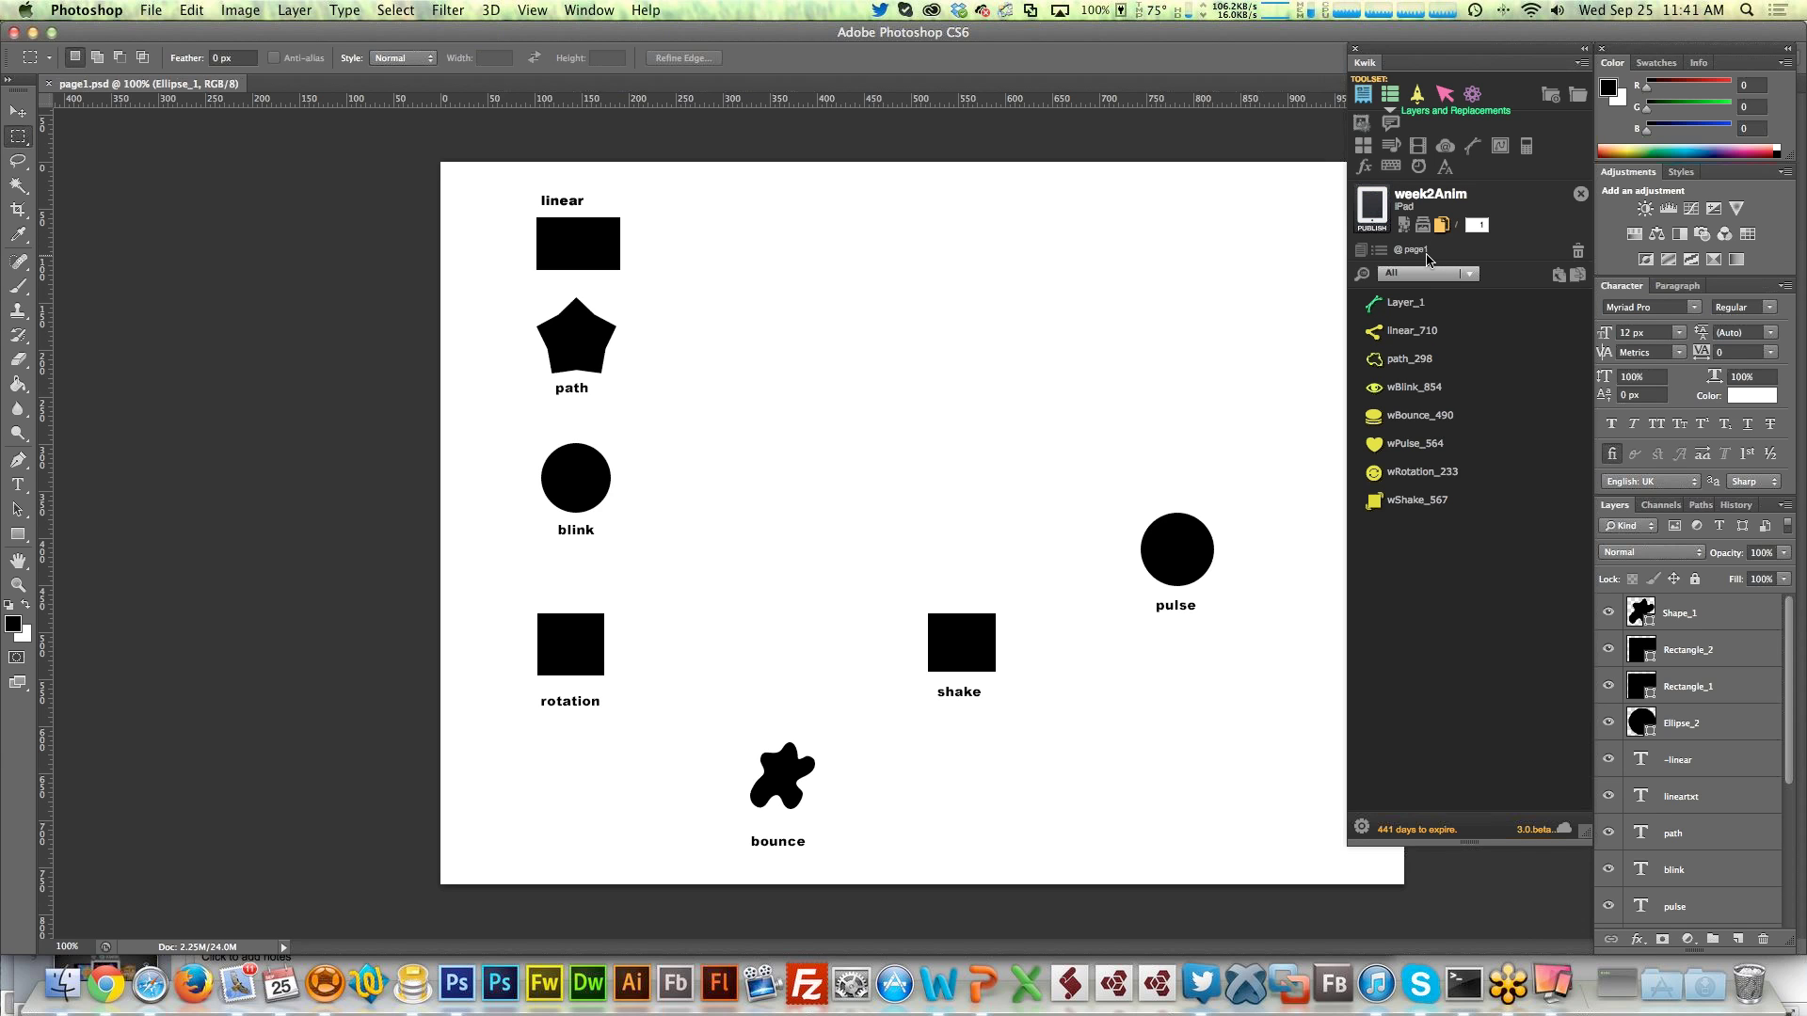
left_click(1437, 388)
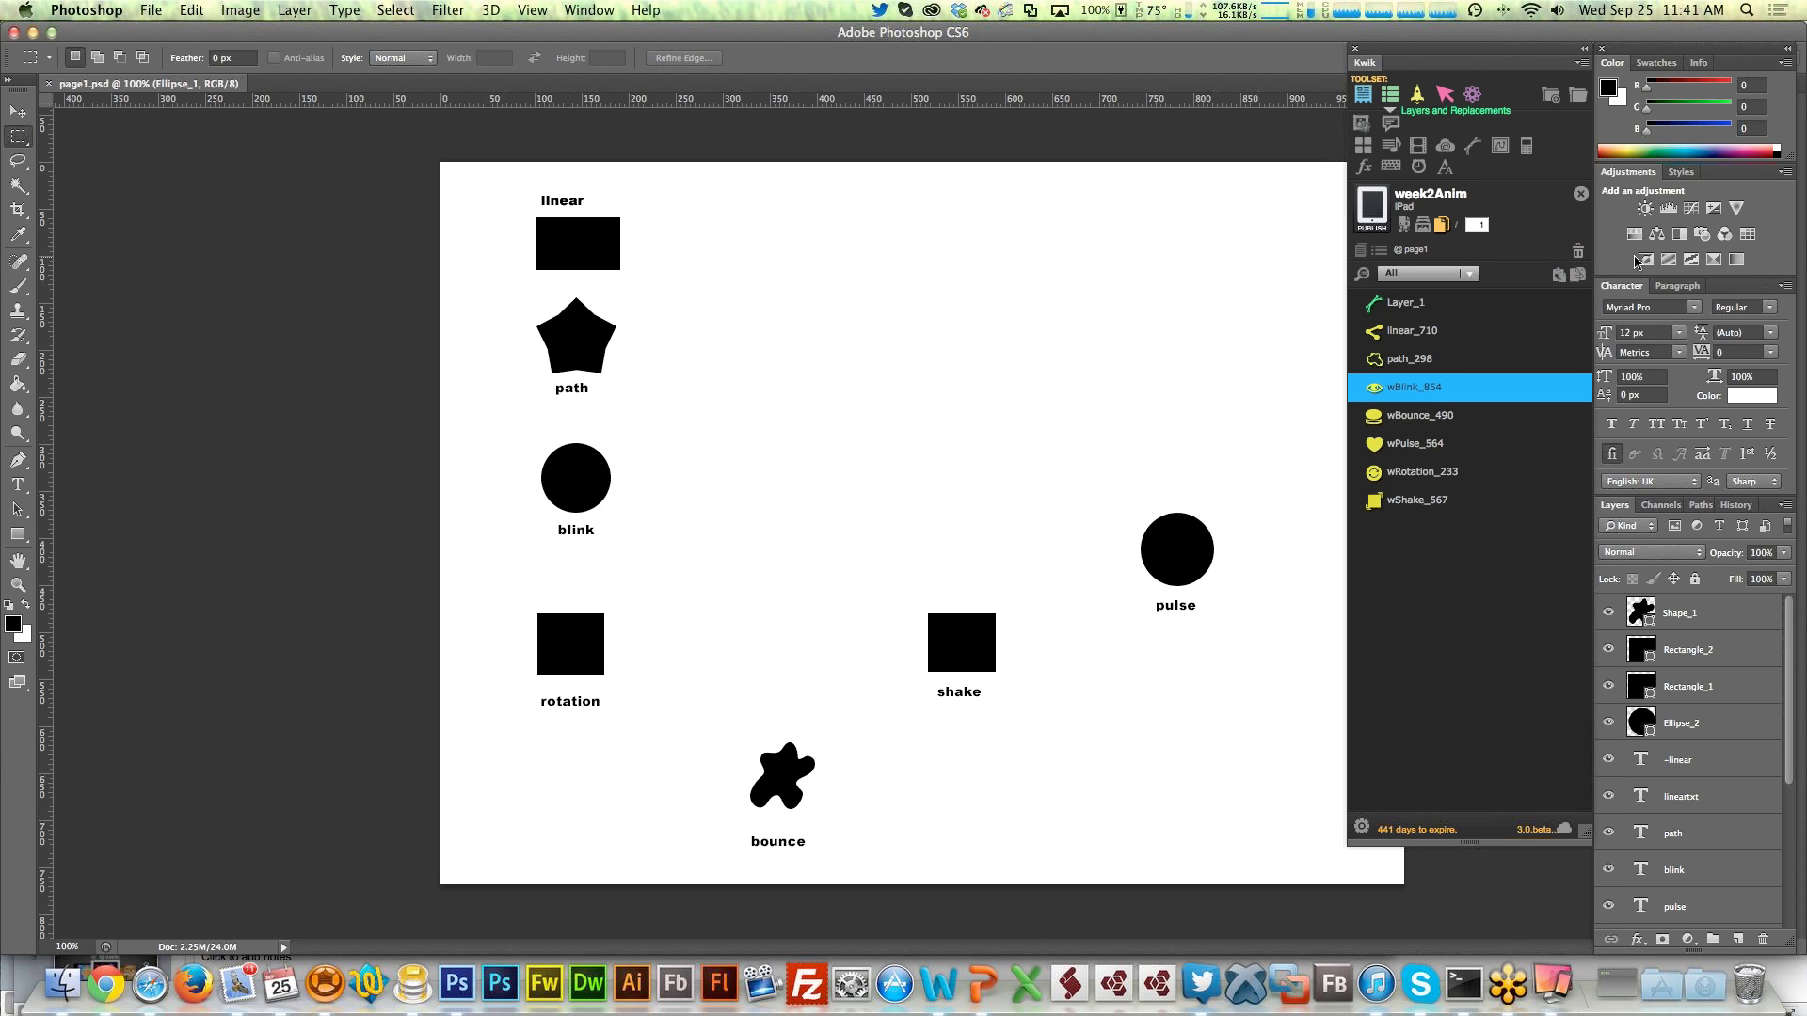
Filter page1's components by Linear Animation and by Path Animation, and return to the full list
left_click(1465, 276)
scroll(1440, 330, "down", 5)
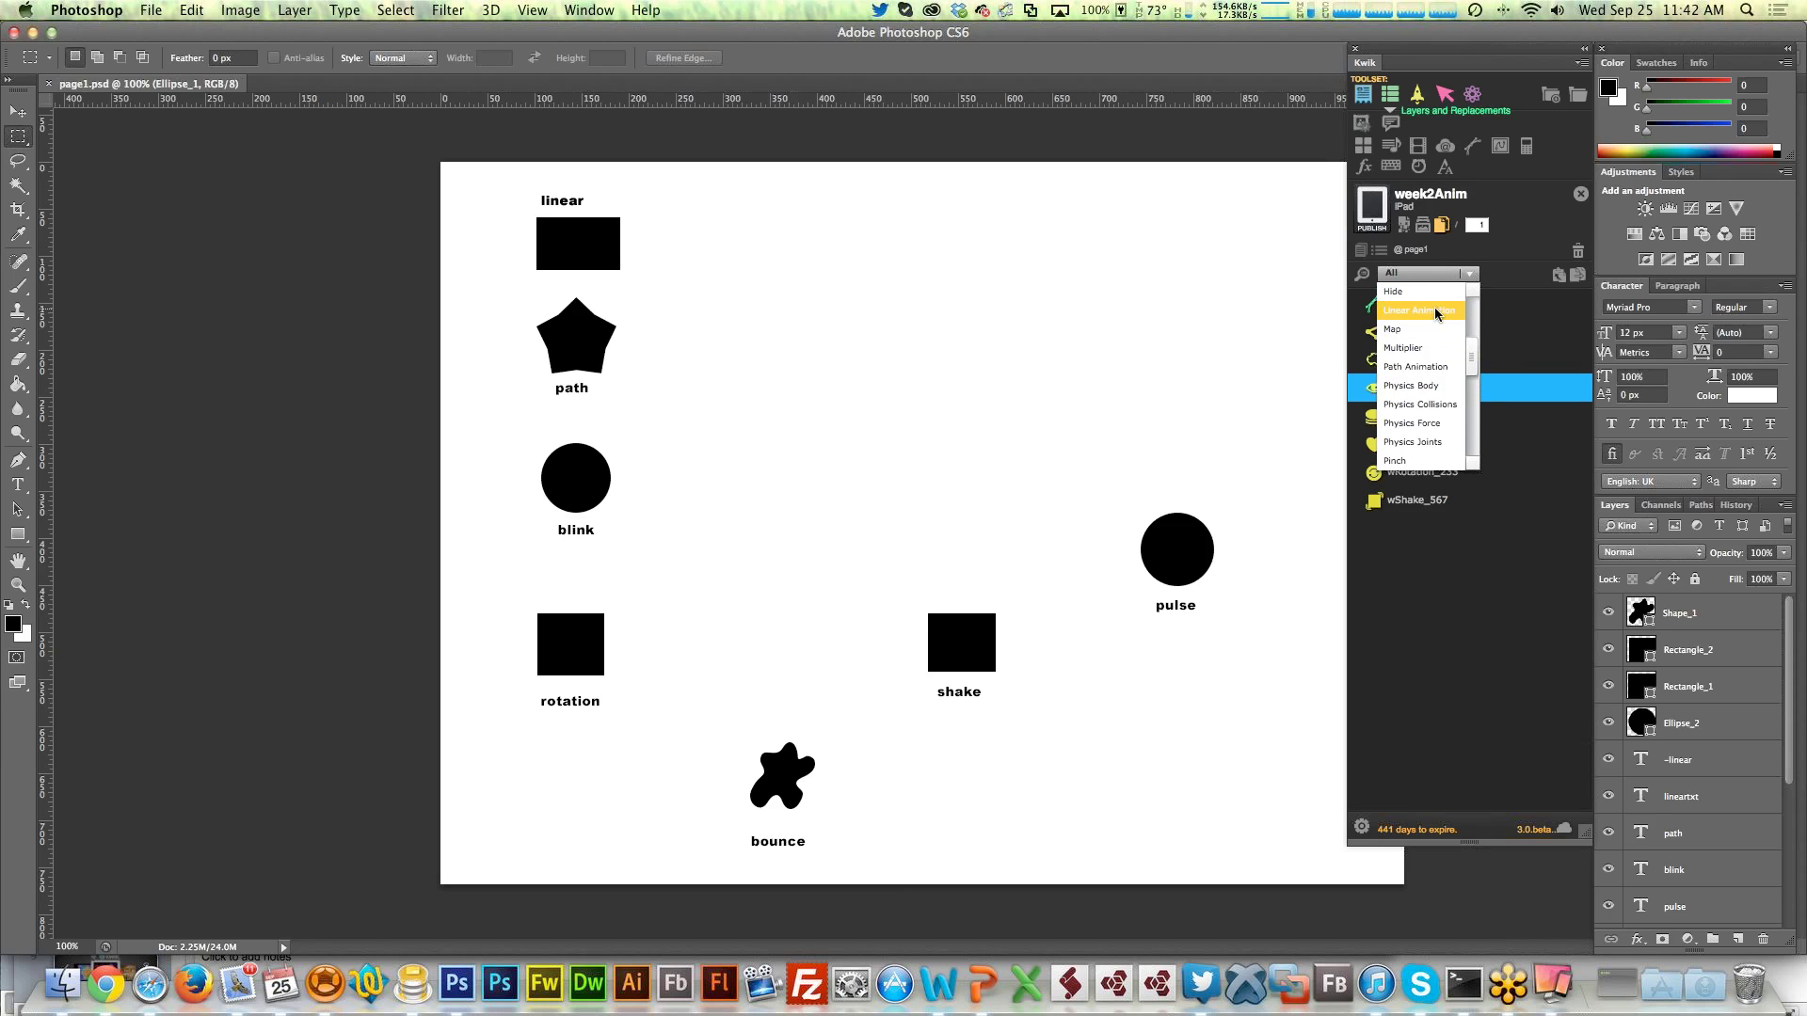
left_click(1435, 312)
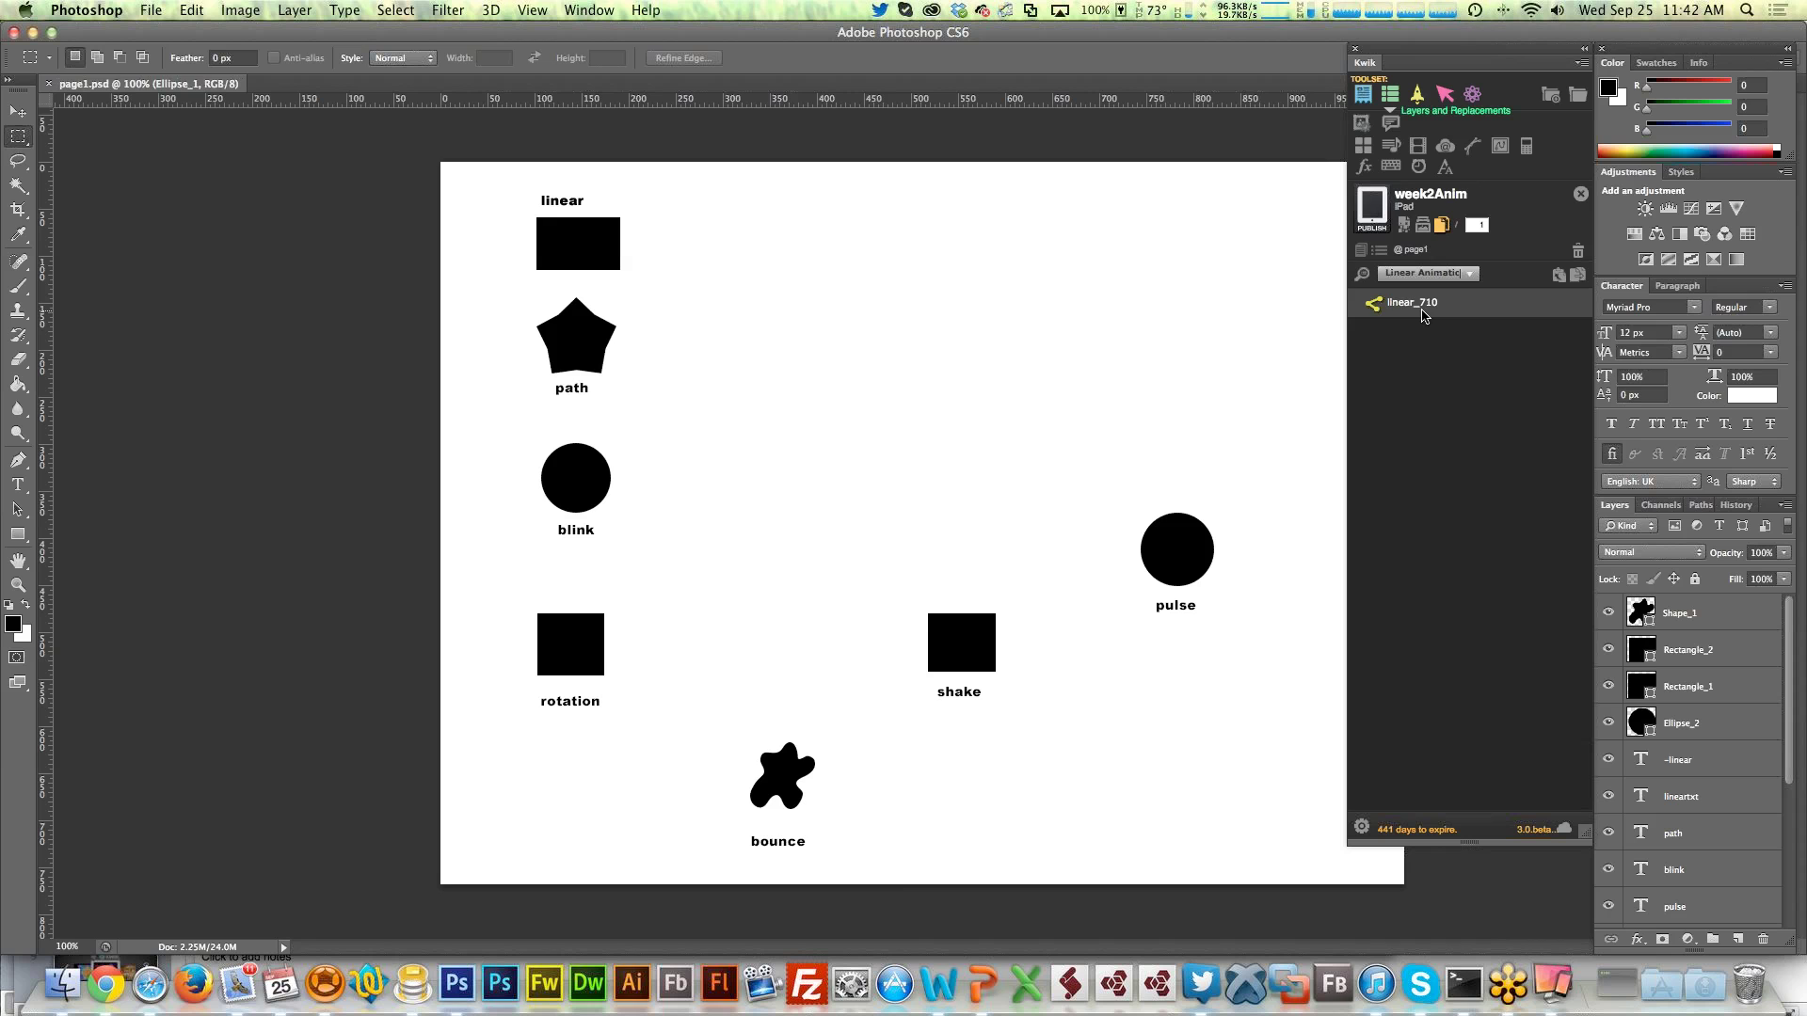
left_click(1448, 274)
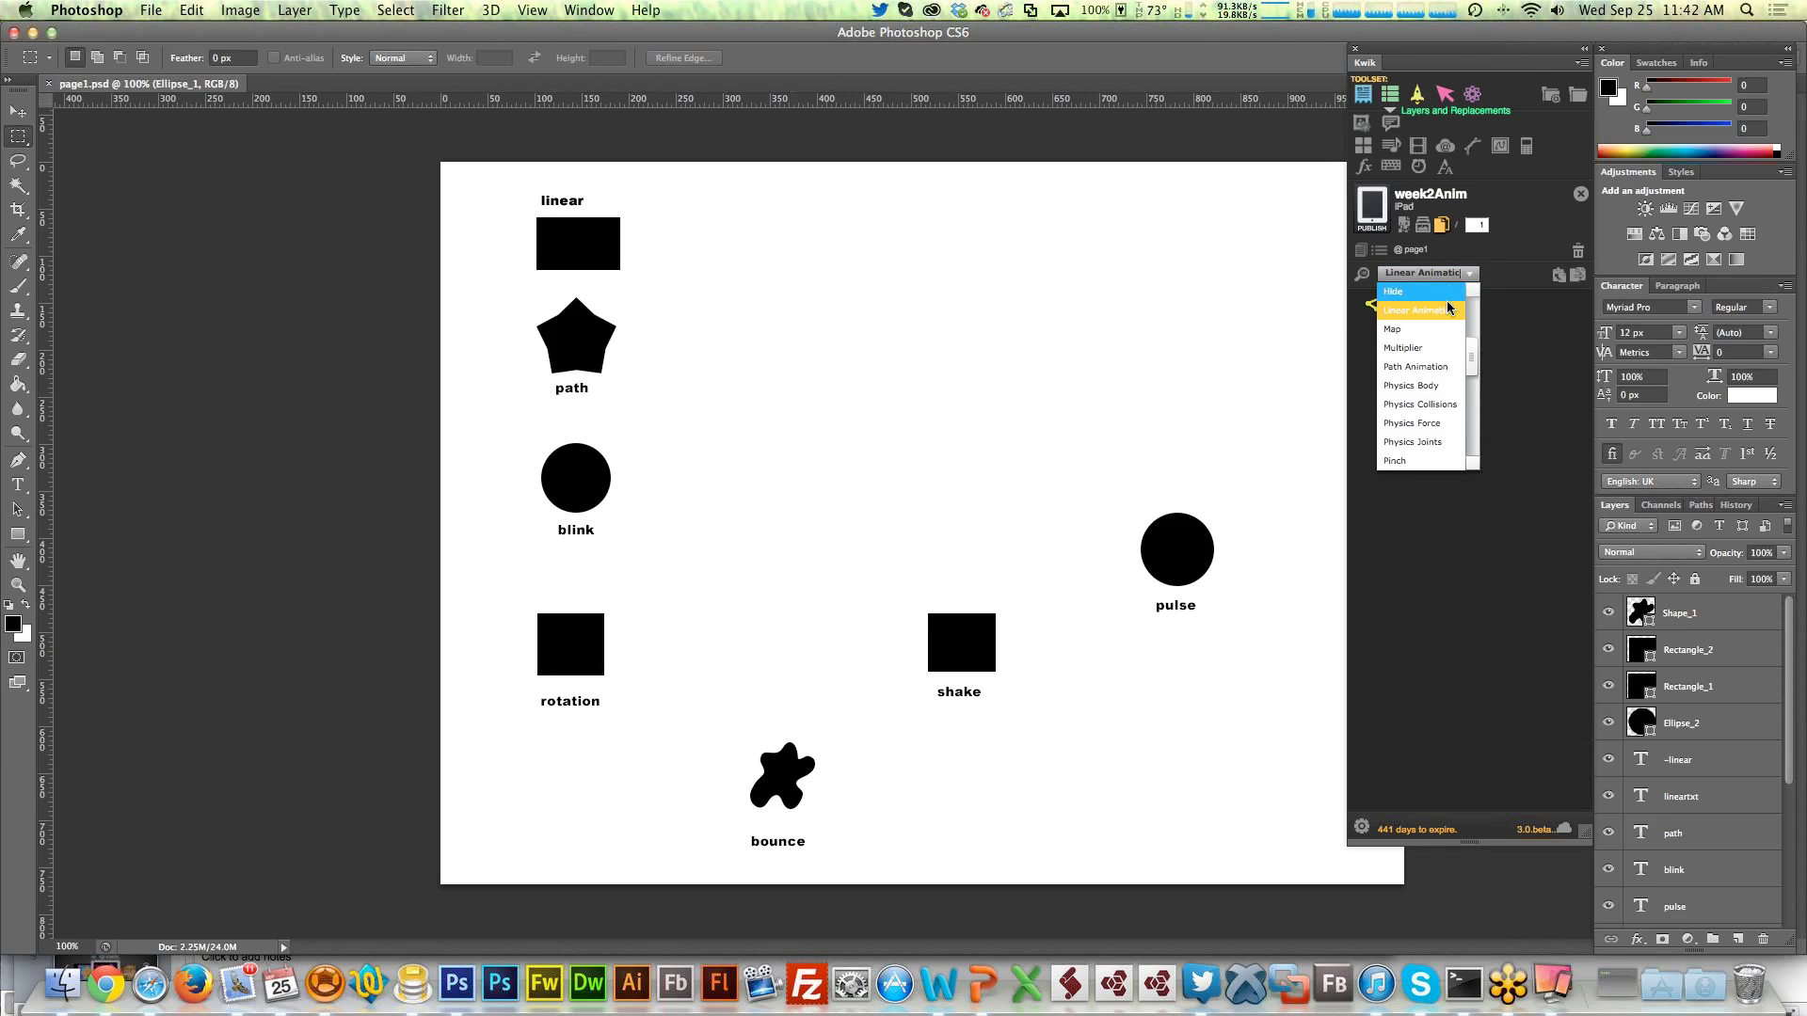
left_click(1429, 367)
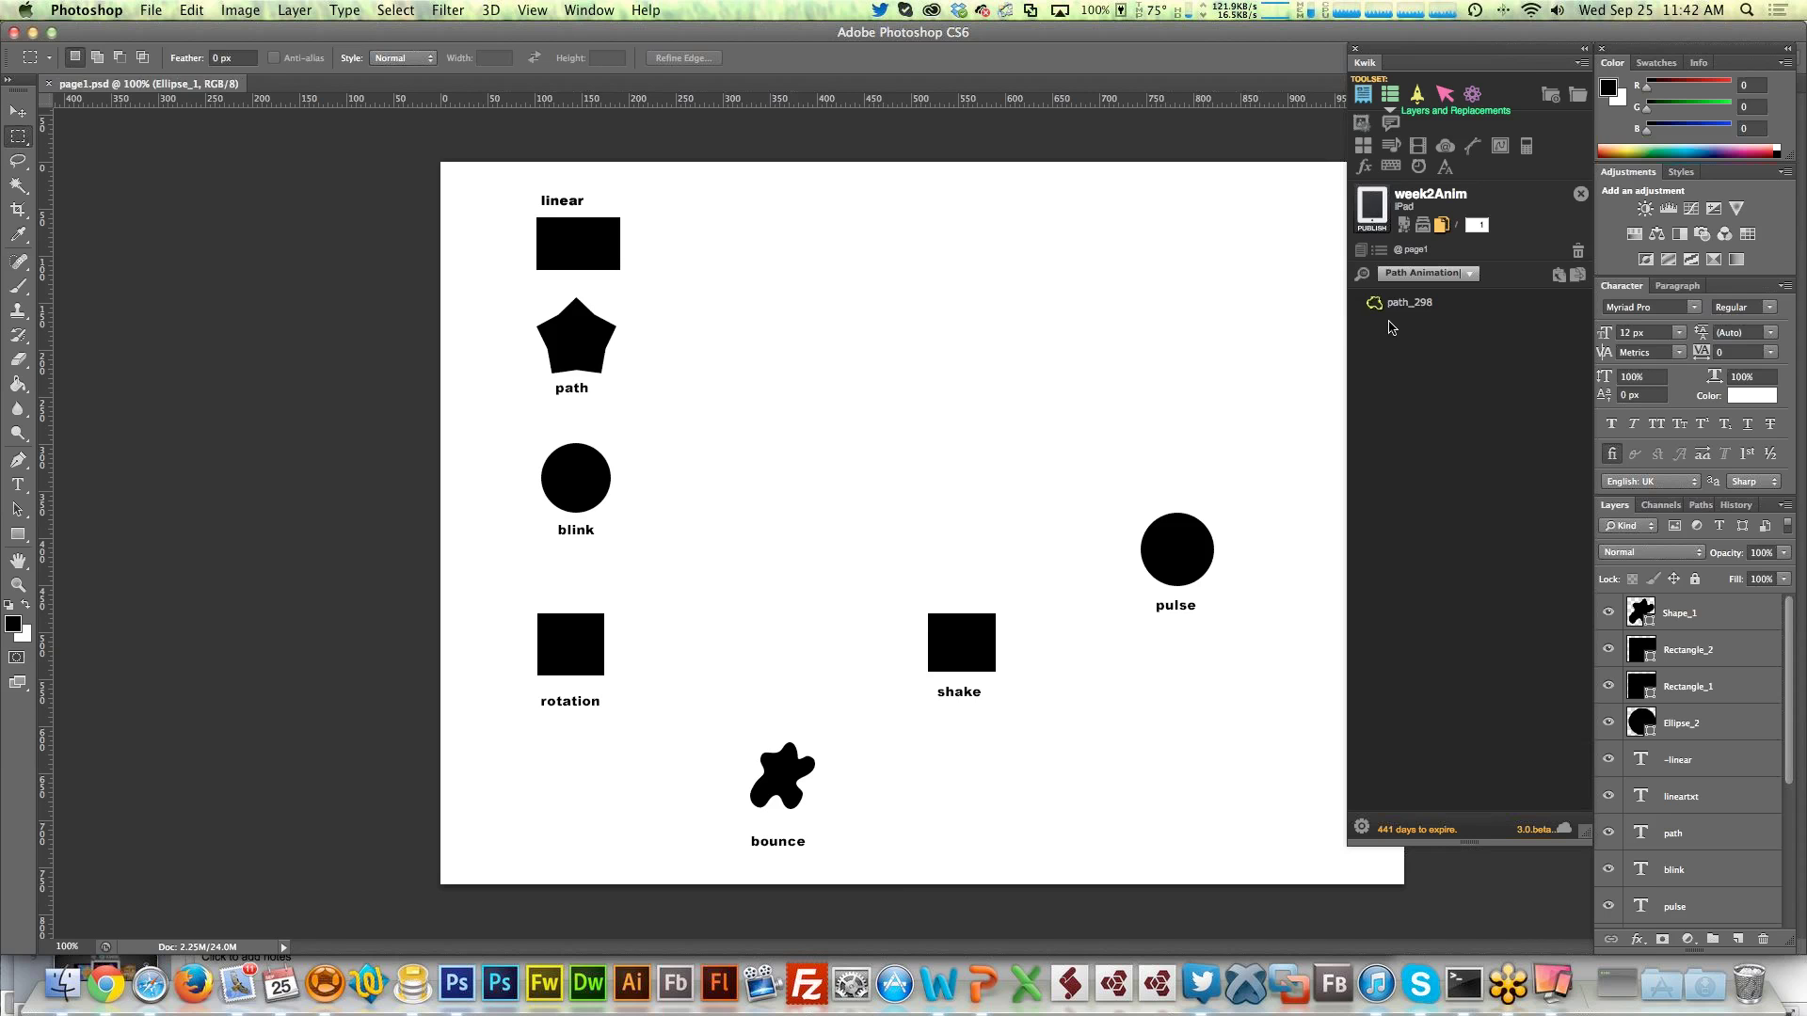
left_click(1364, 274)
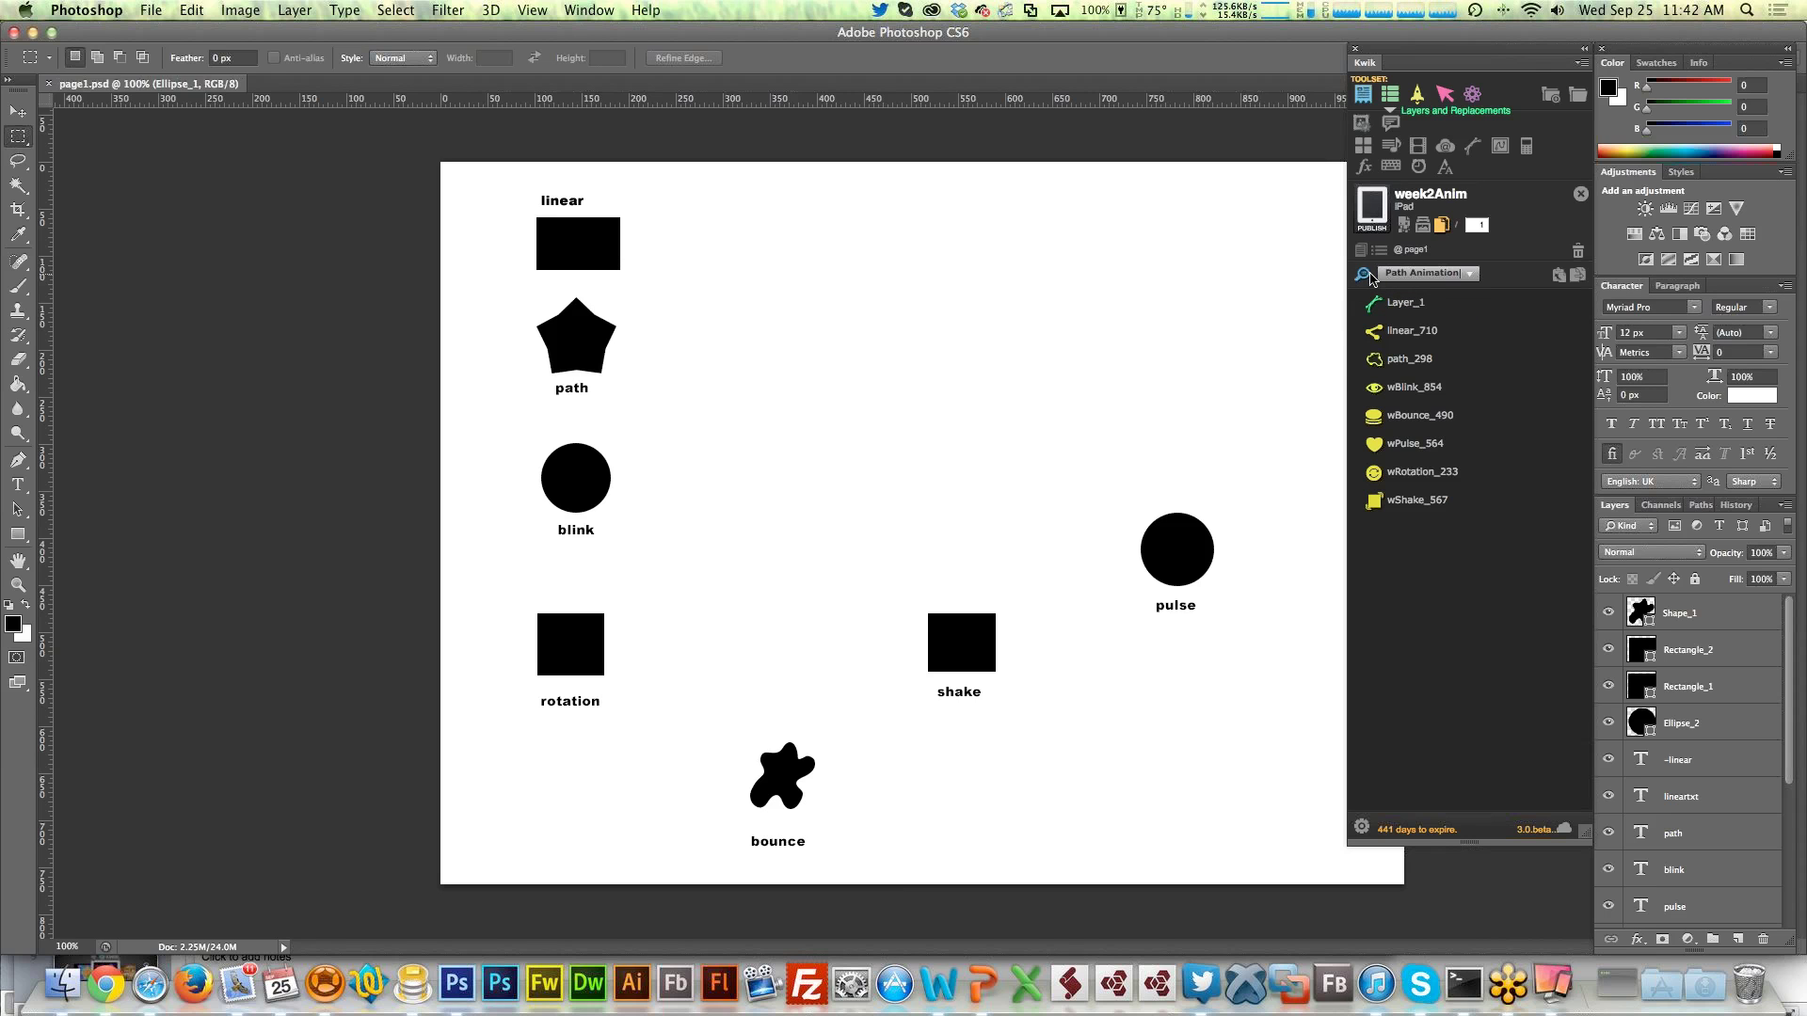
Search page1's components by name, trying text such as "w" and "wB", and clear the search
left_click(1364, 277)
left_click(1454, 275)
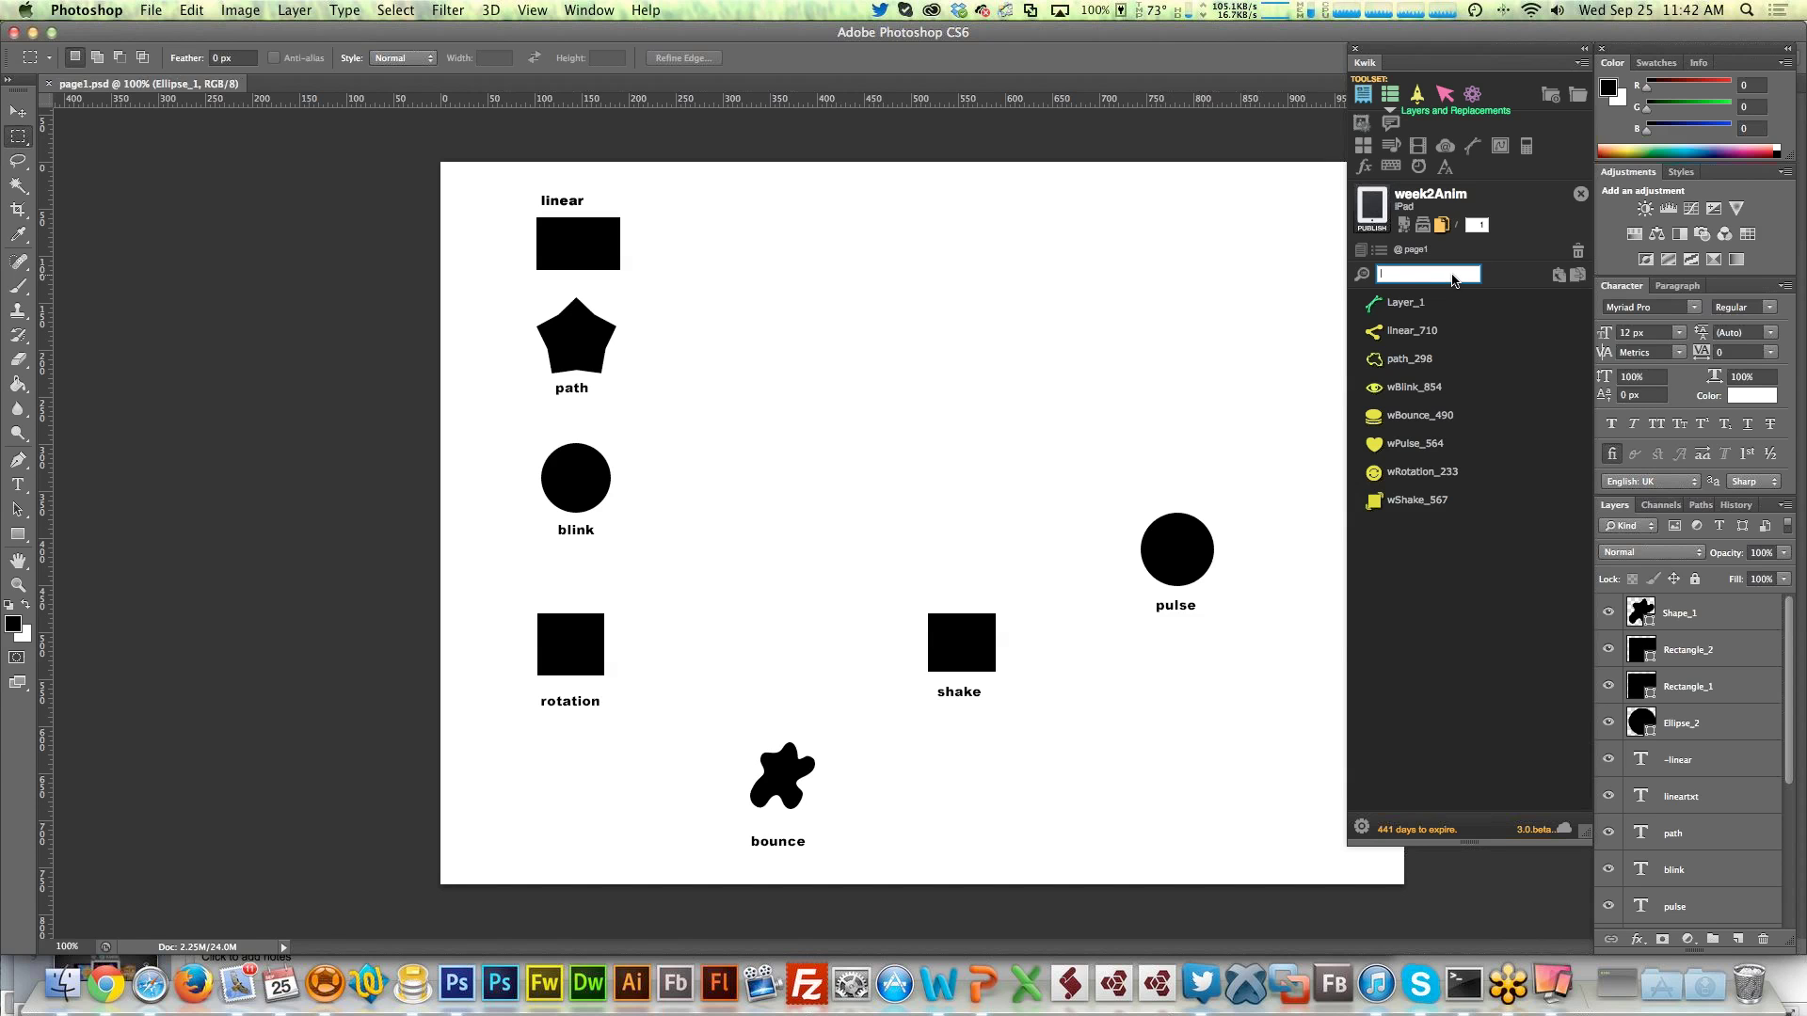
type("w")
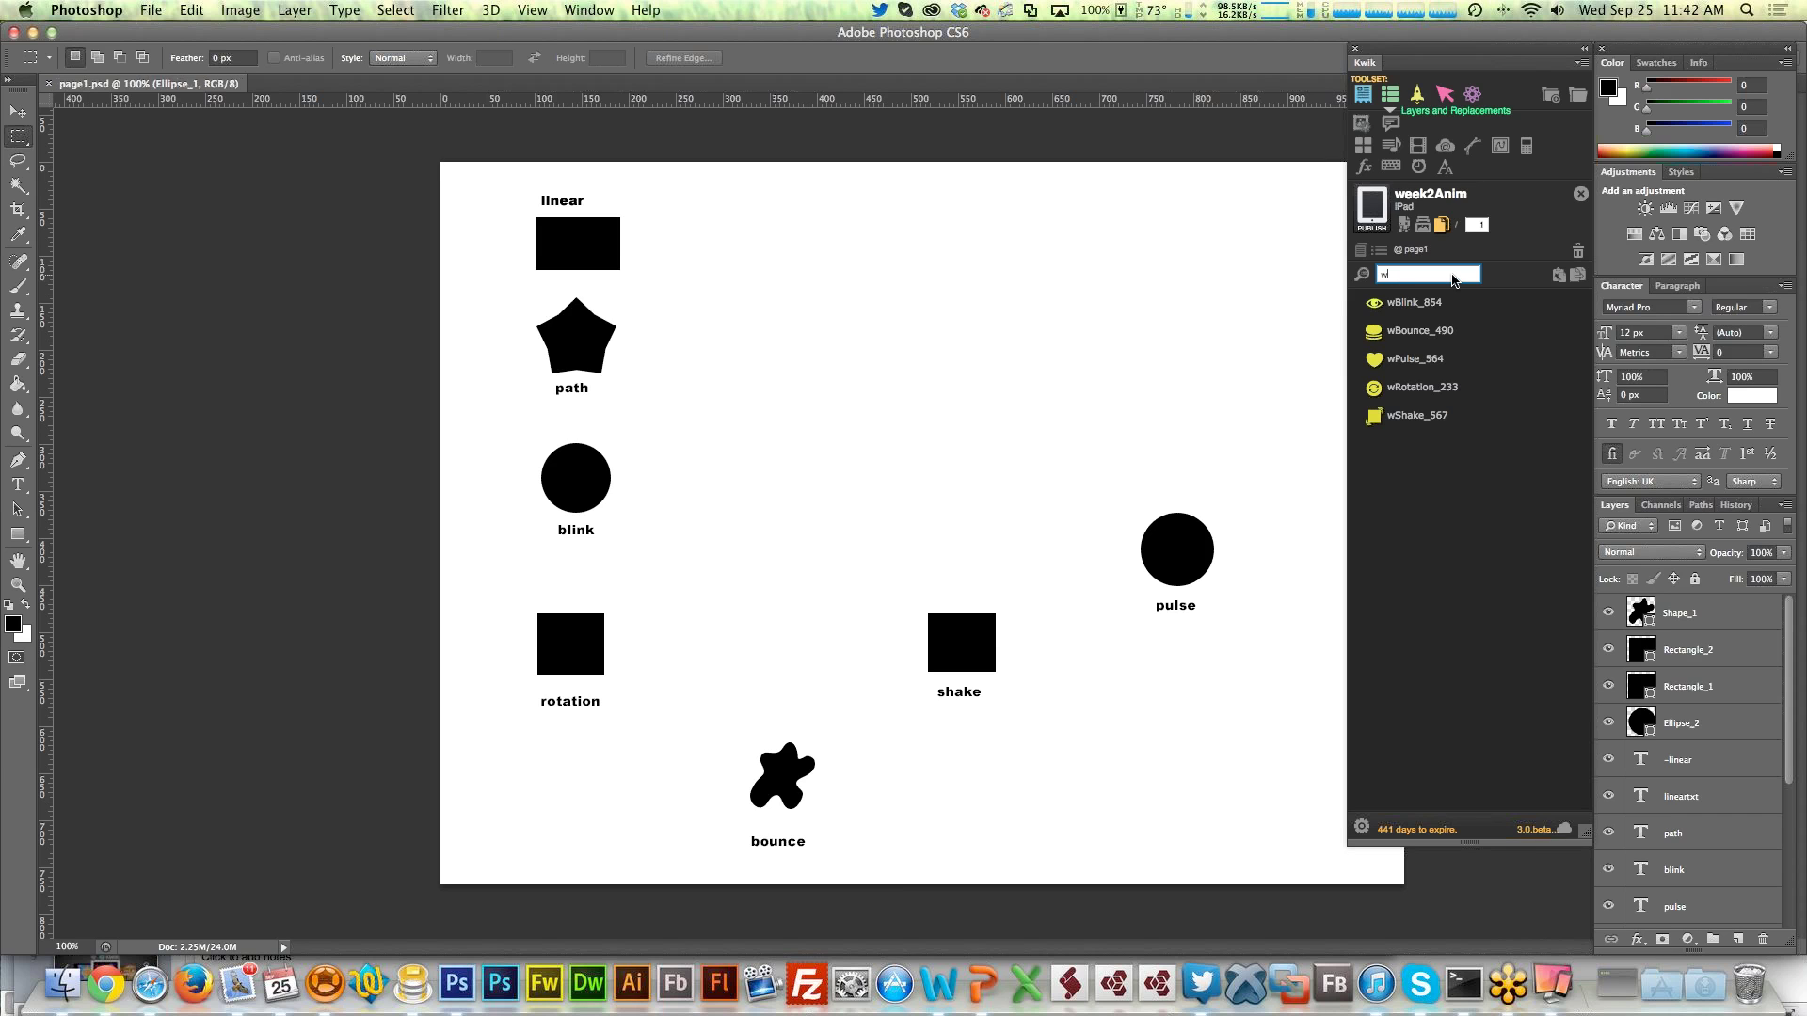
type("B")
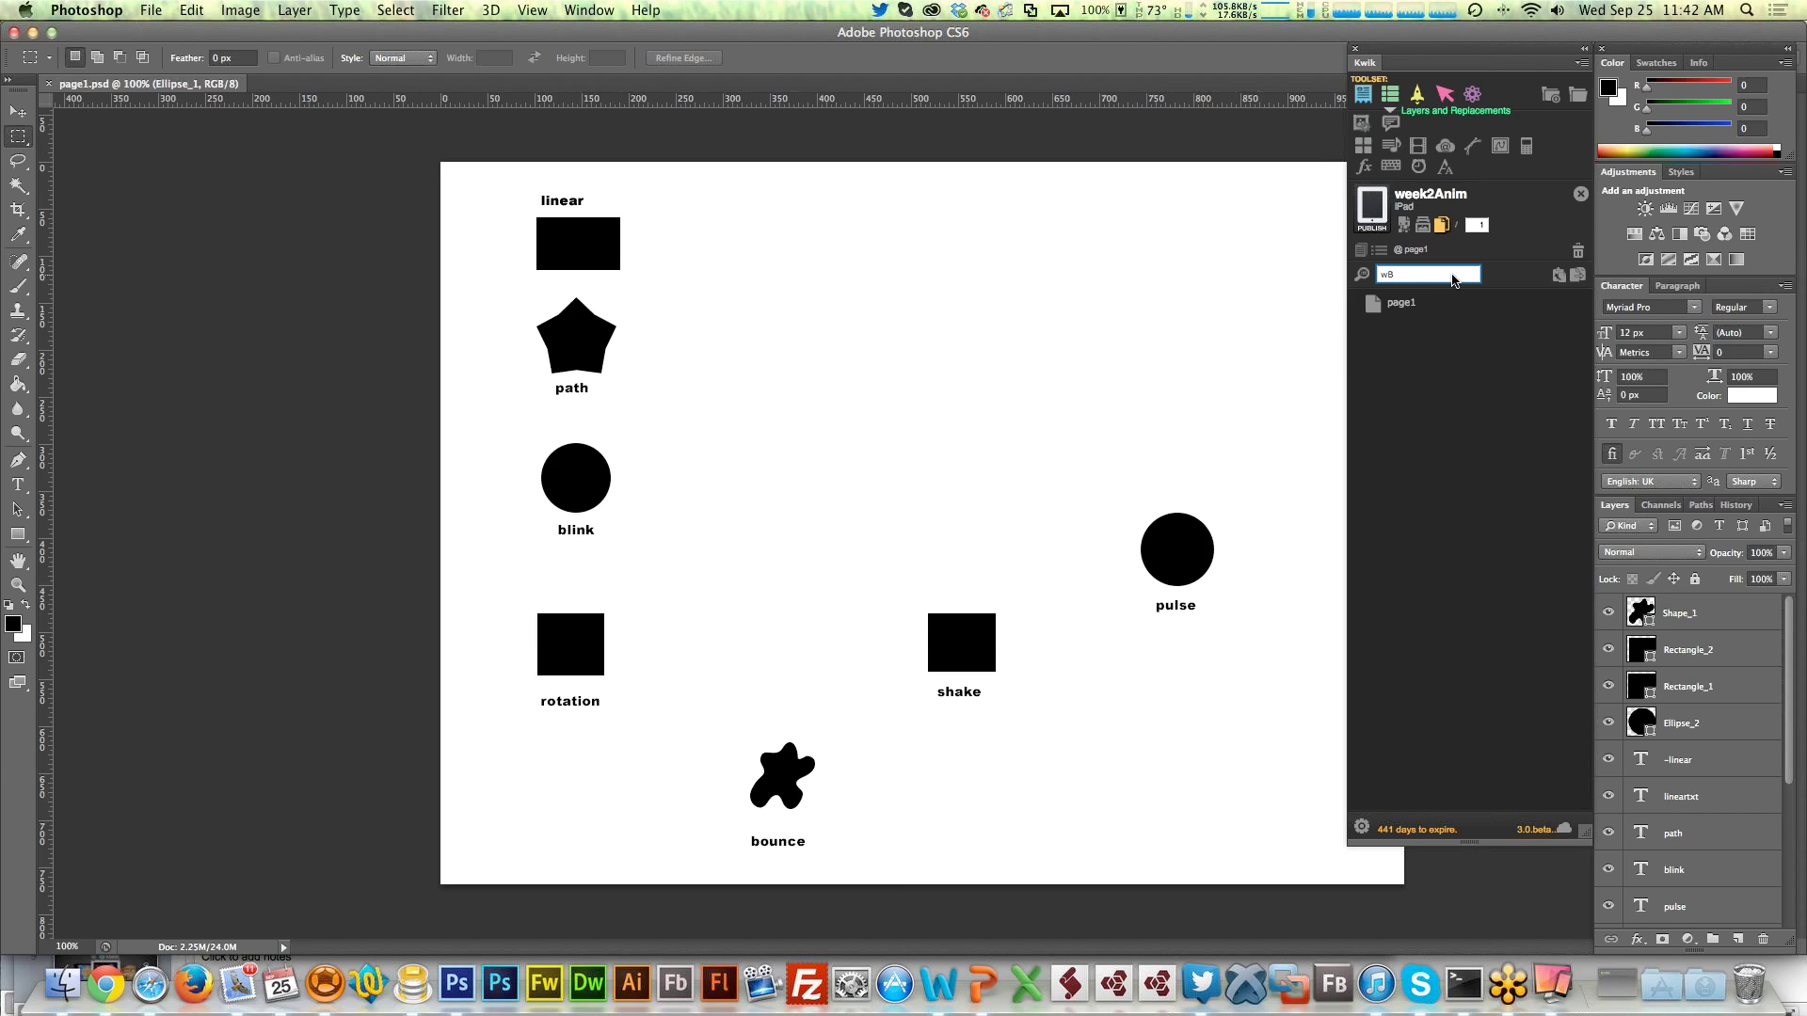
key("BackSpace")
key("BackSpace")
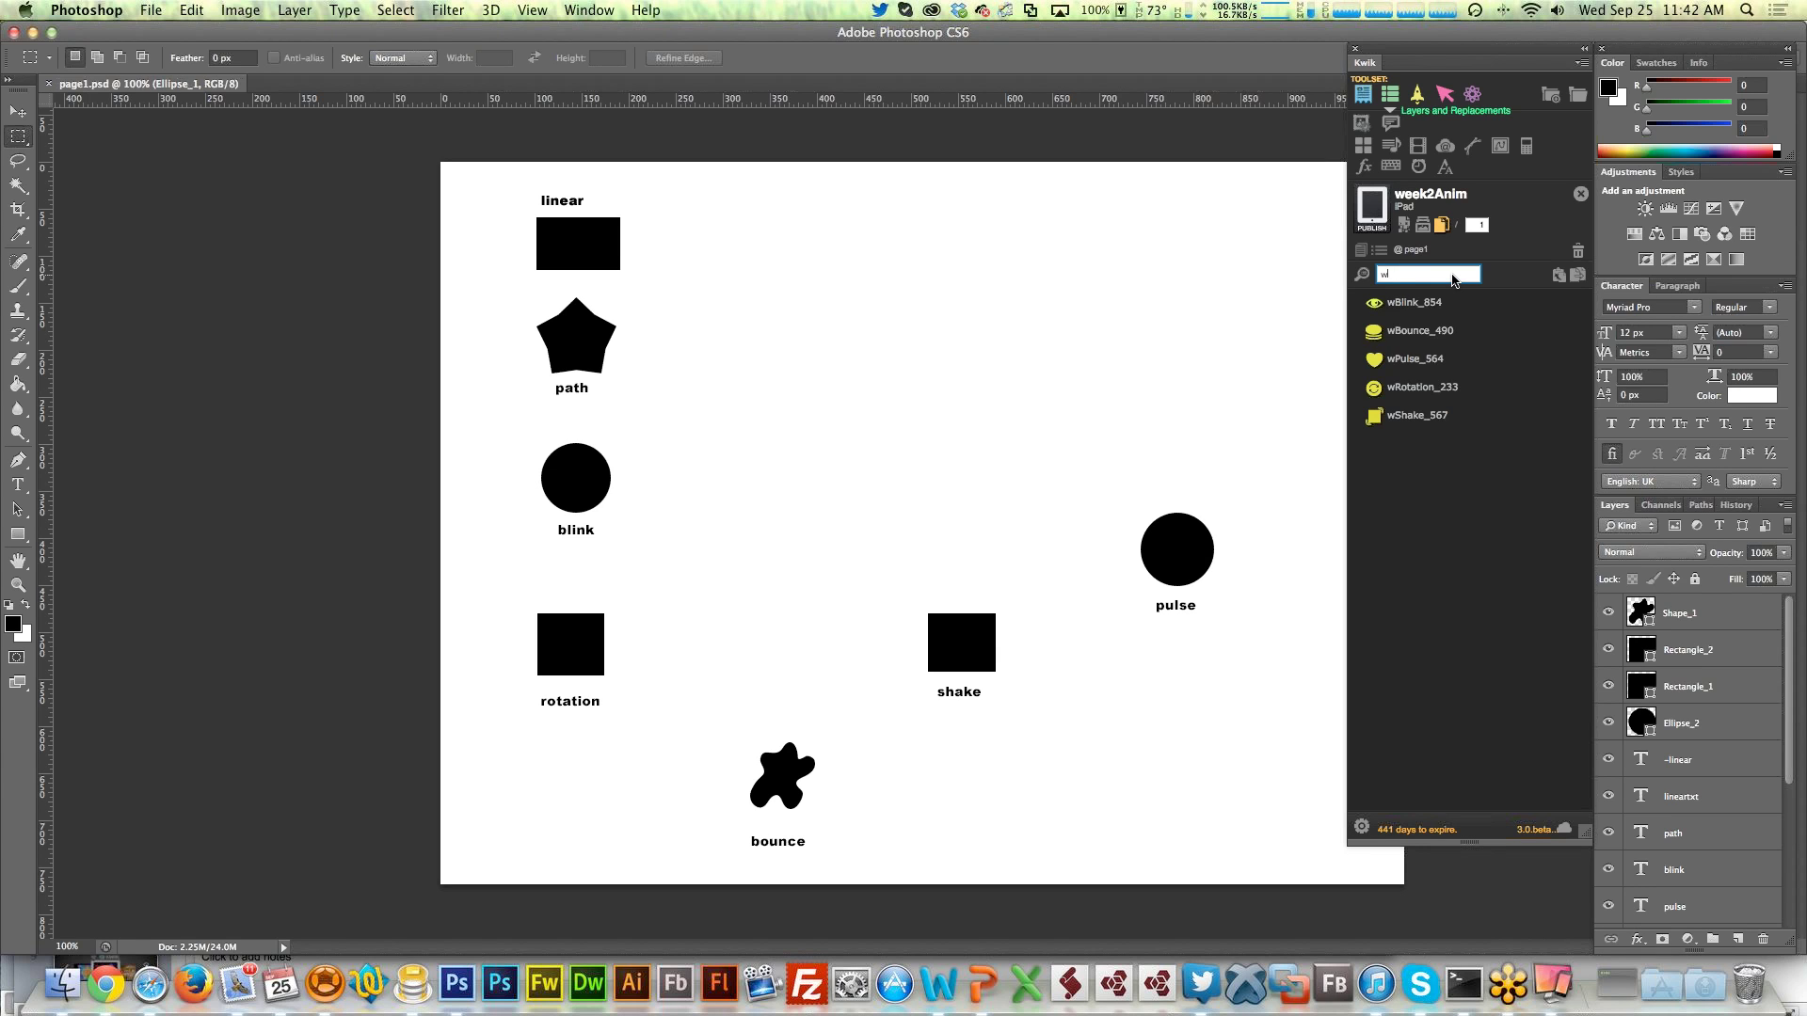
type("w")
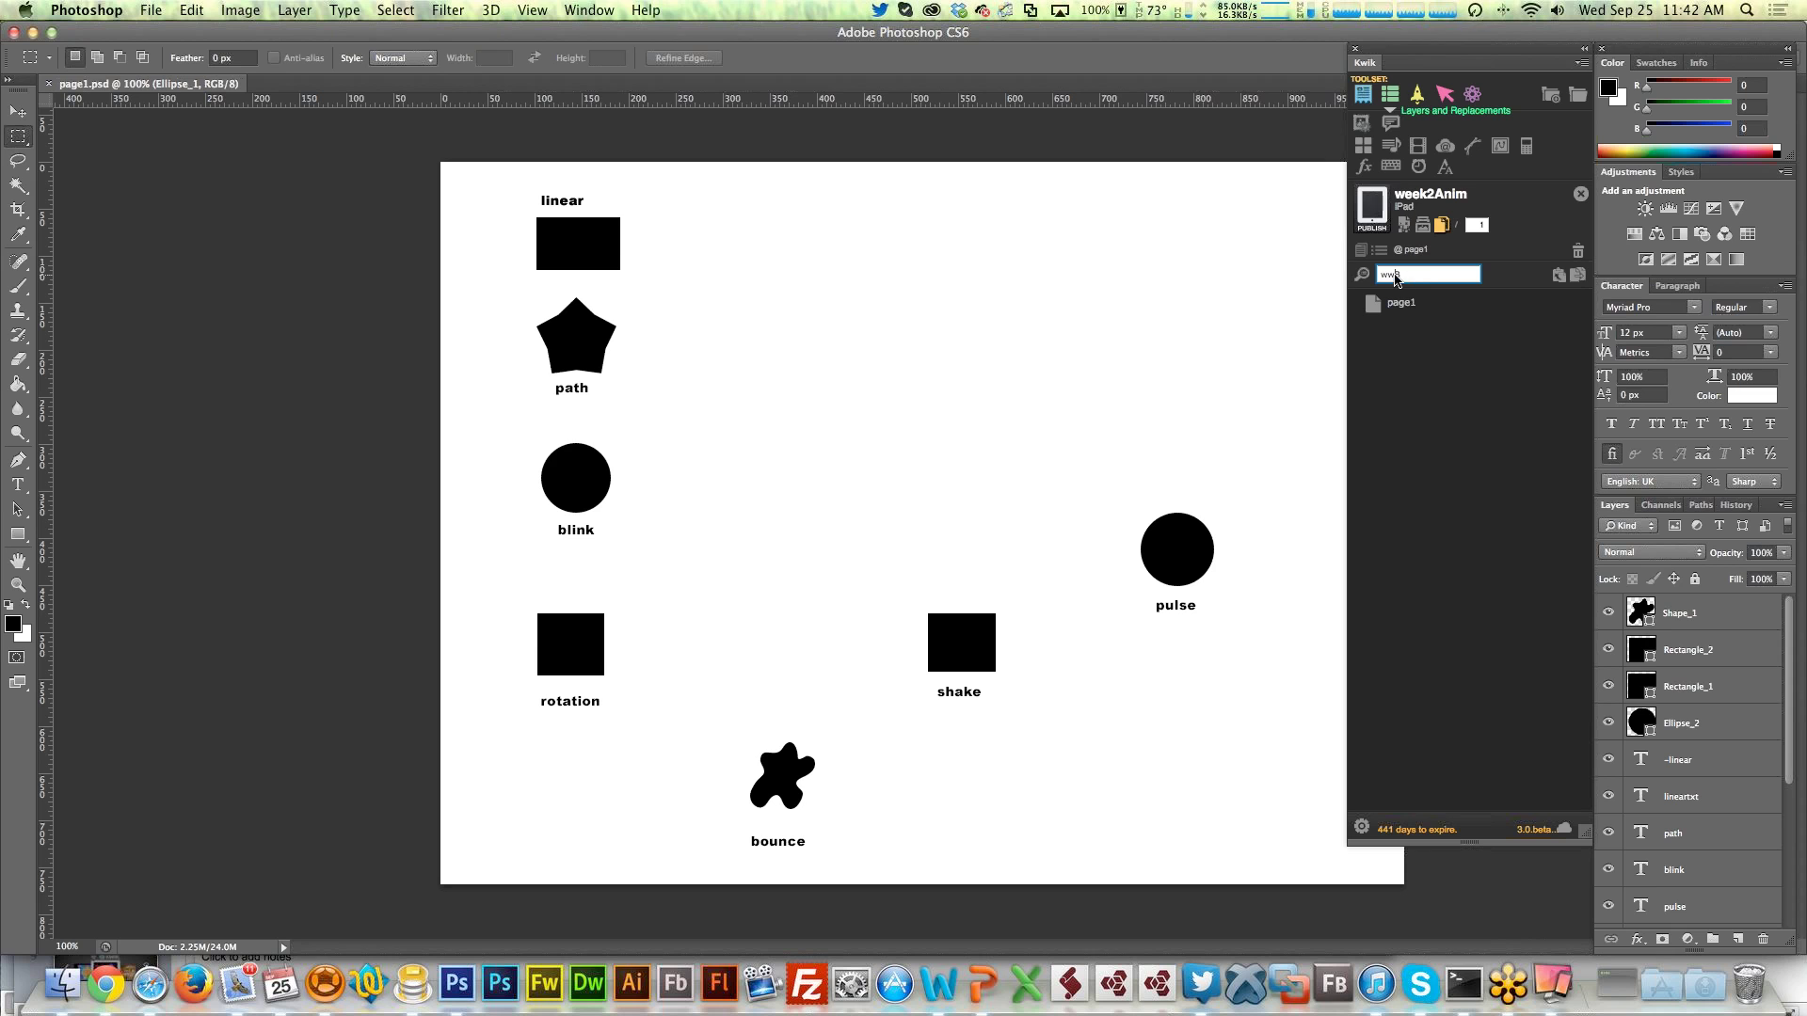
key("BackSpace")
key("BackSpace")
key("BackSpace")
key("BackSpace")
type("wblll")
left_click(1363, 277)
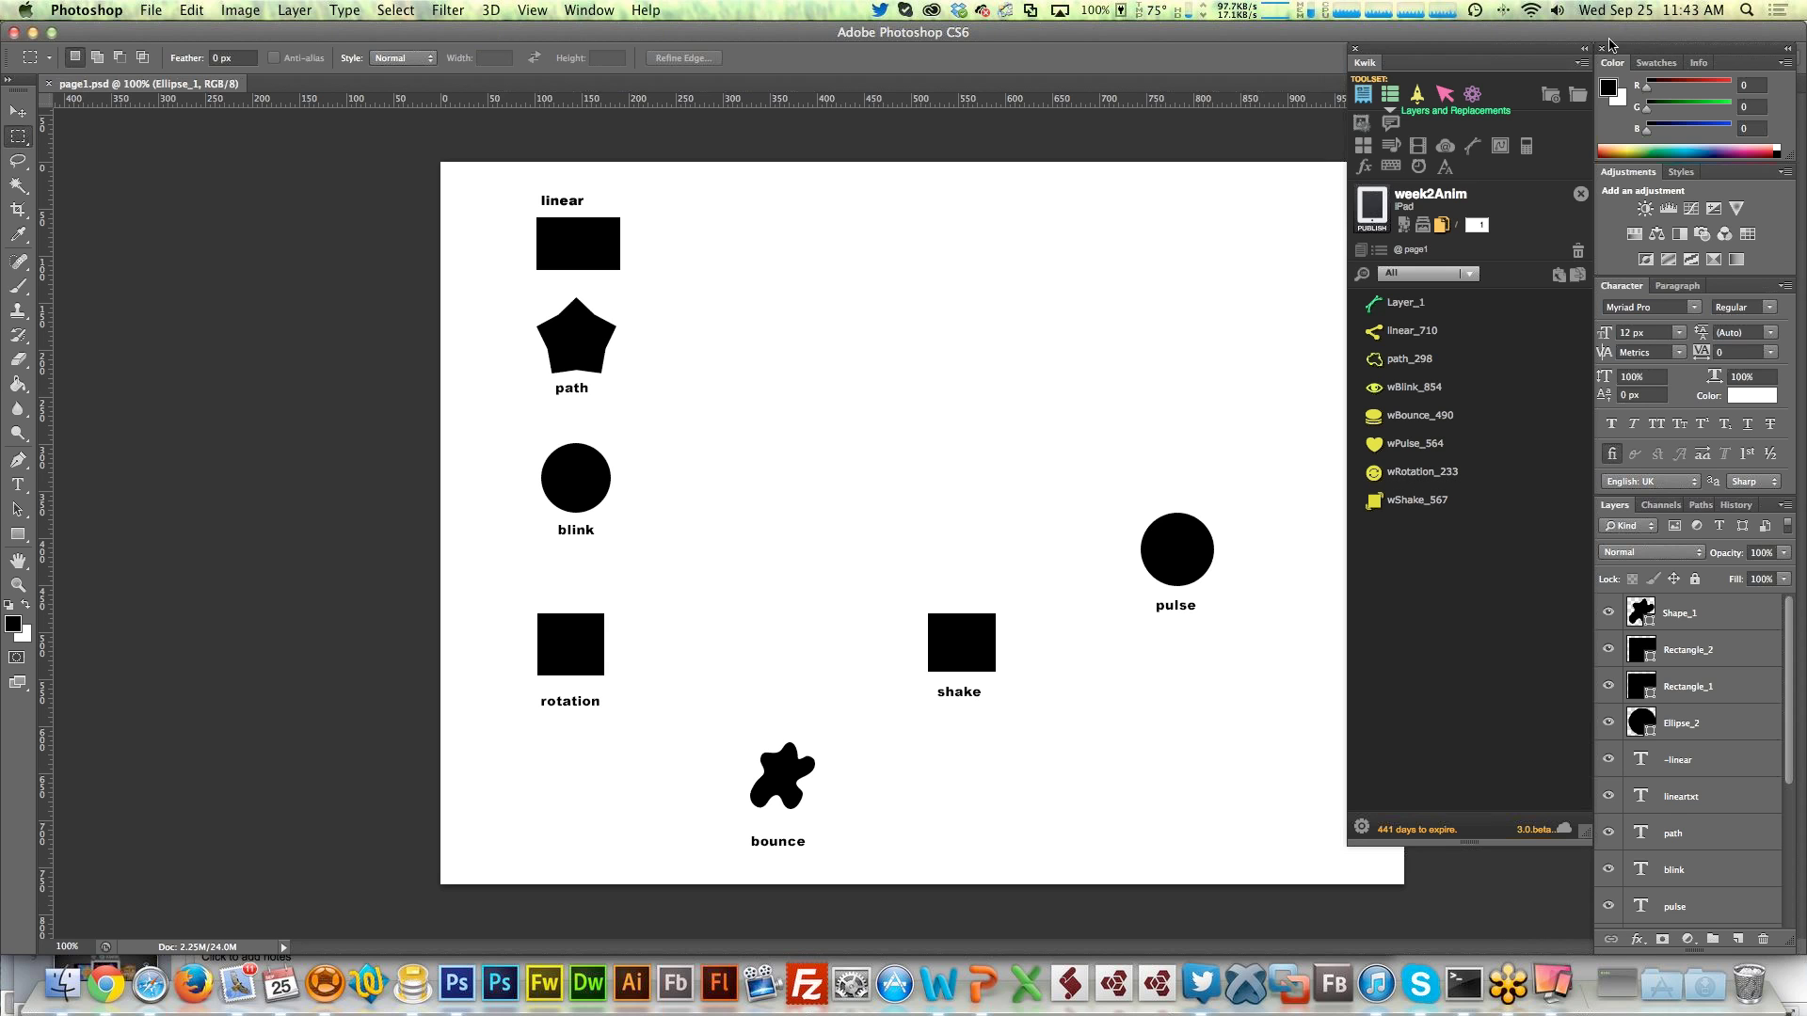
Close the week2Anim project and open the recent project Kwik3Demo
left_click(1581, 194)
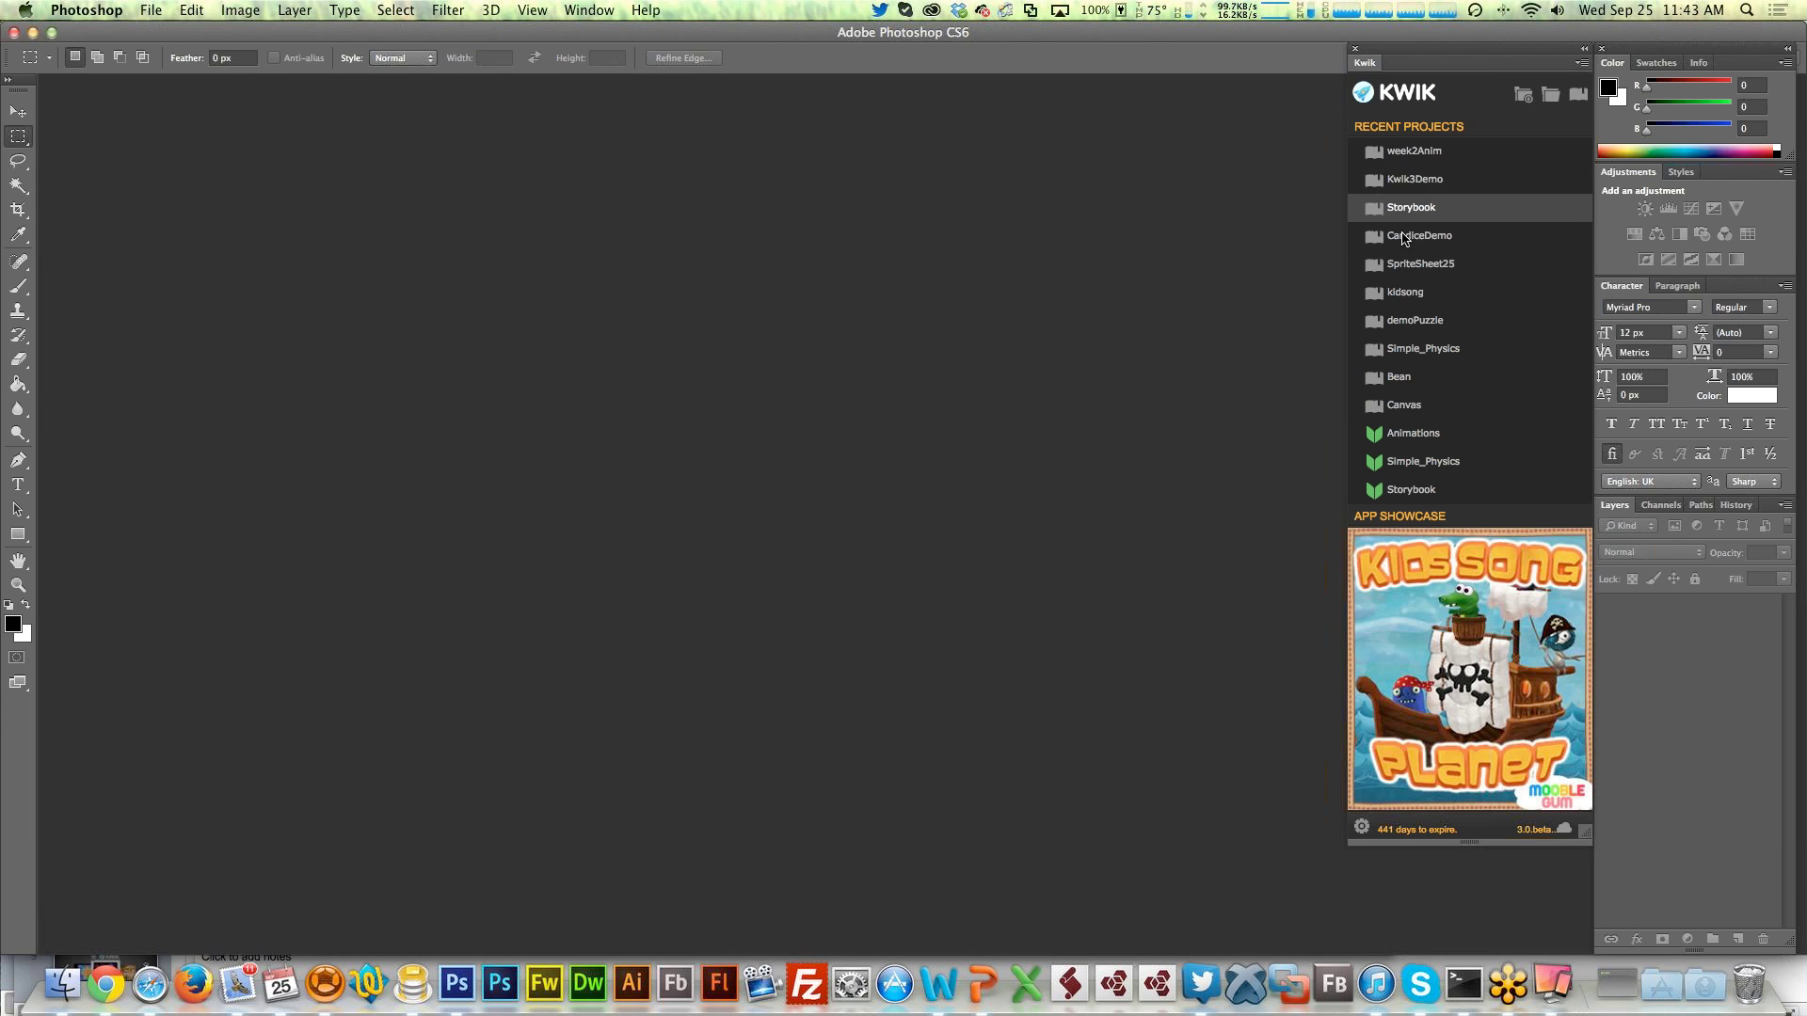
double_click(1423, 180)
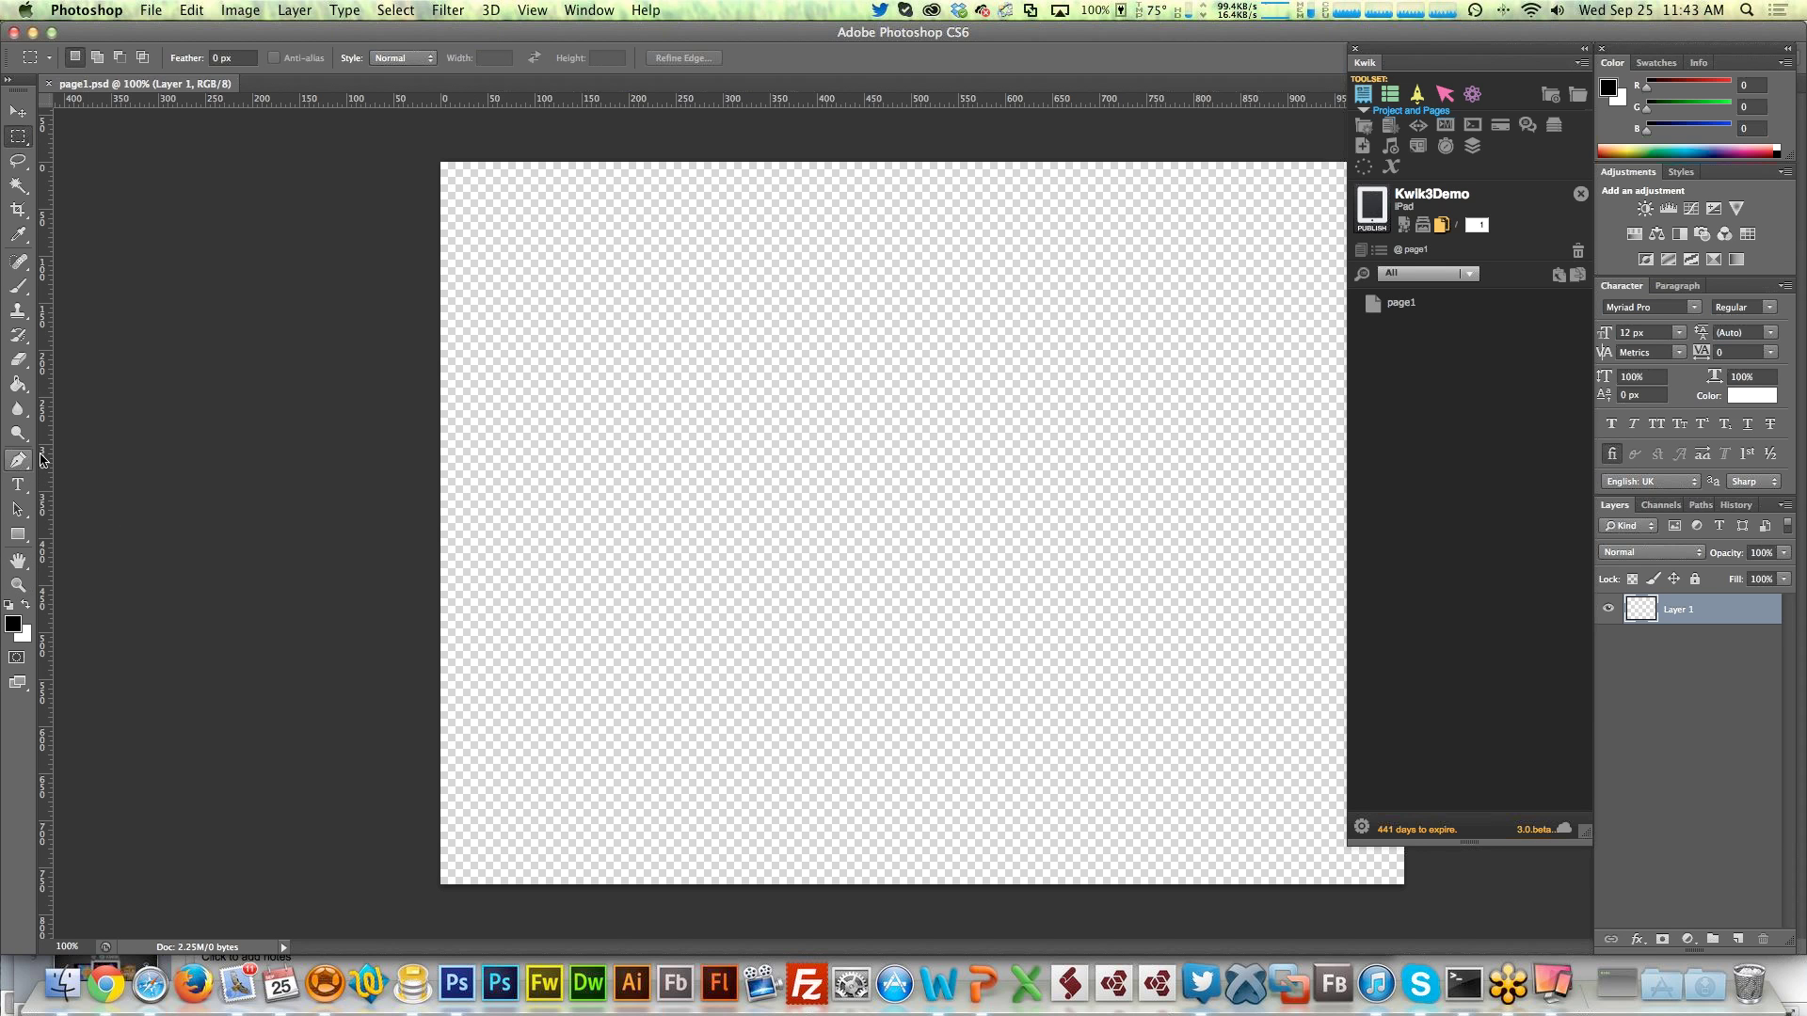
Fill Layer 1 with white using the Paint Bucket, keeping the layer's name
left_click(28, 608)
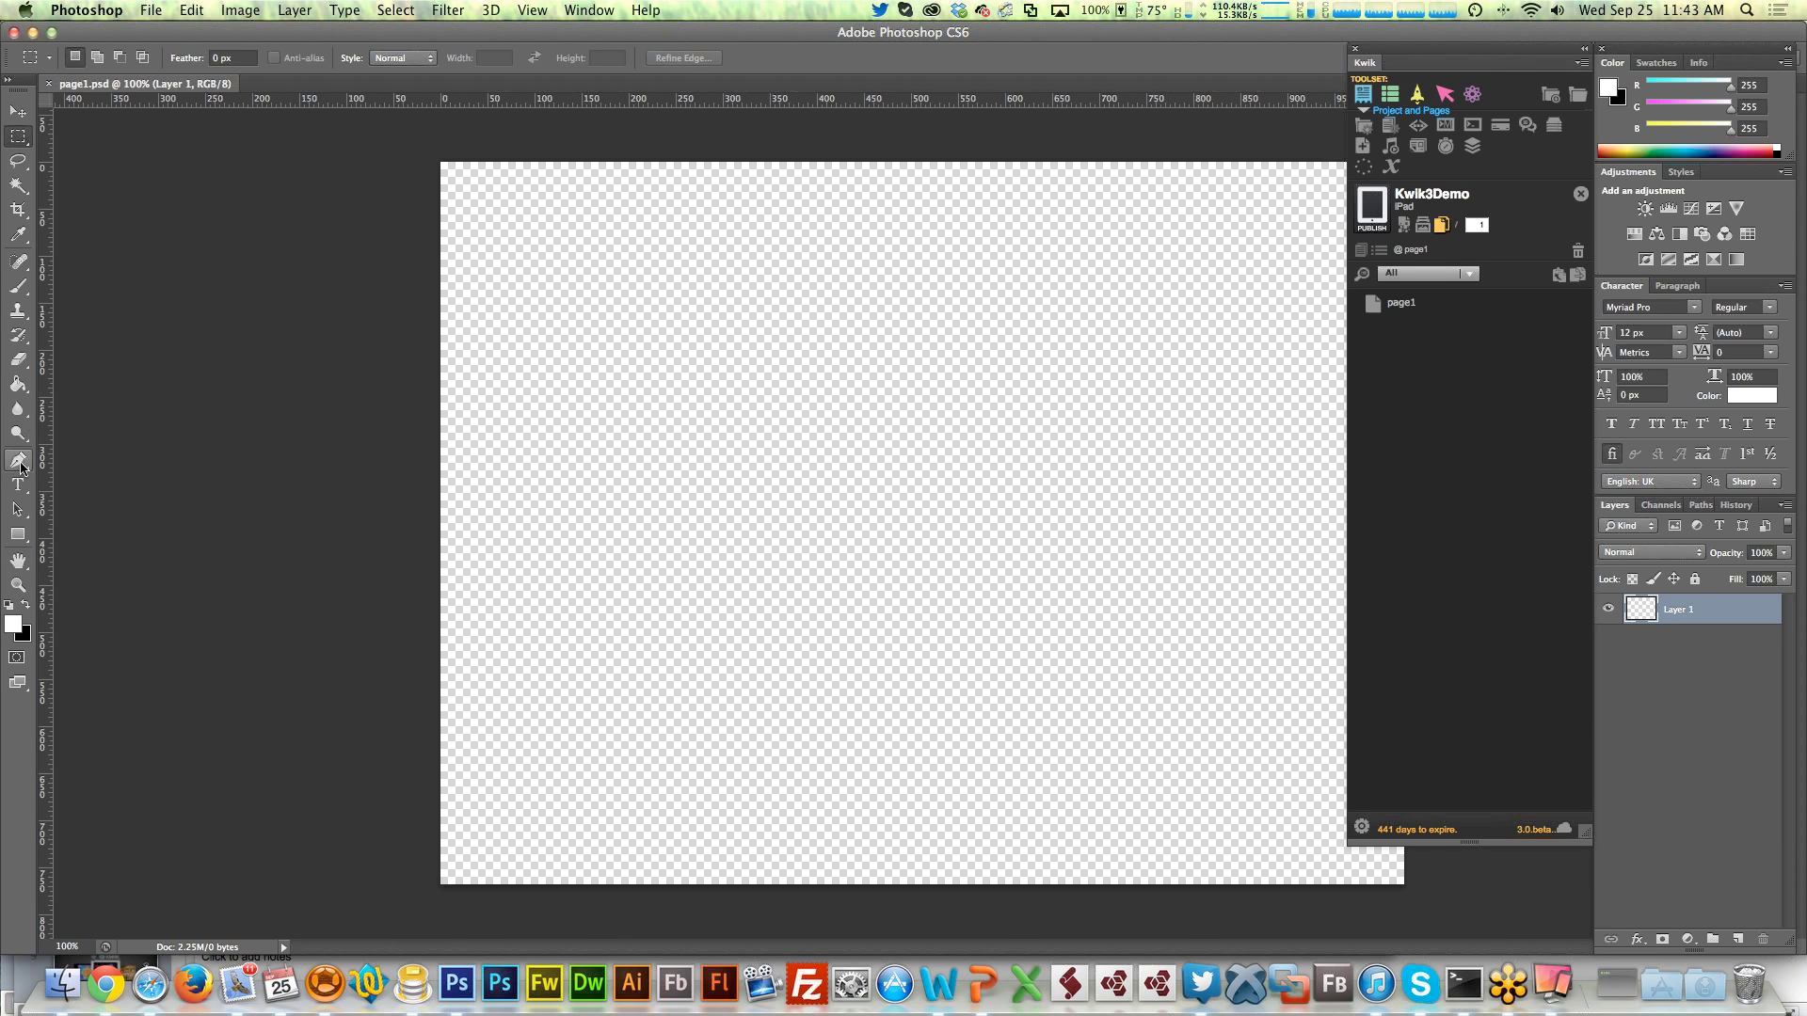
left_click(18, 384)
left_click(666, 364)
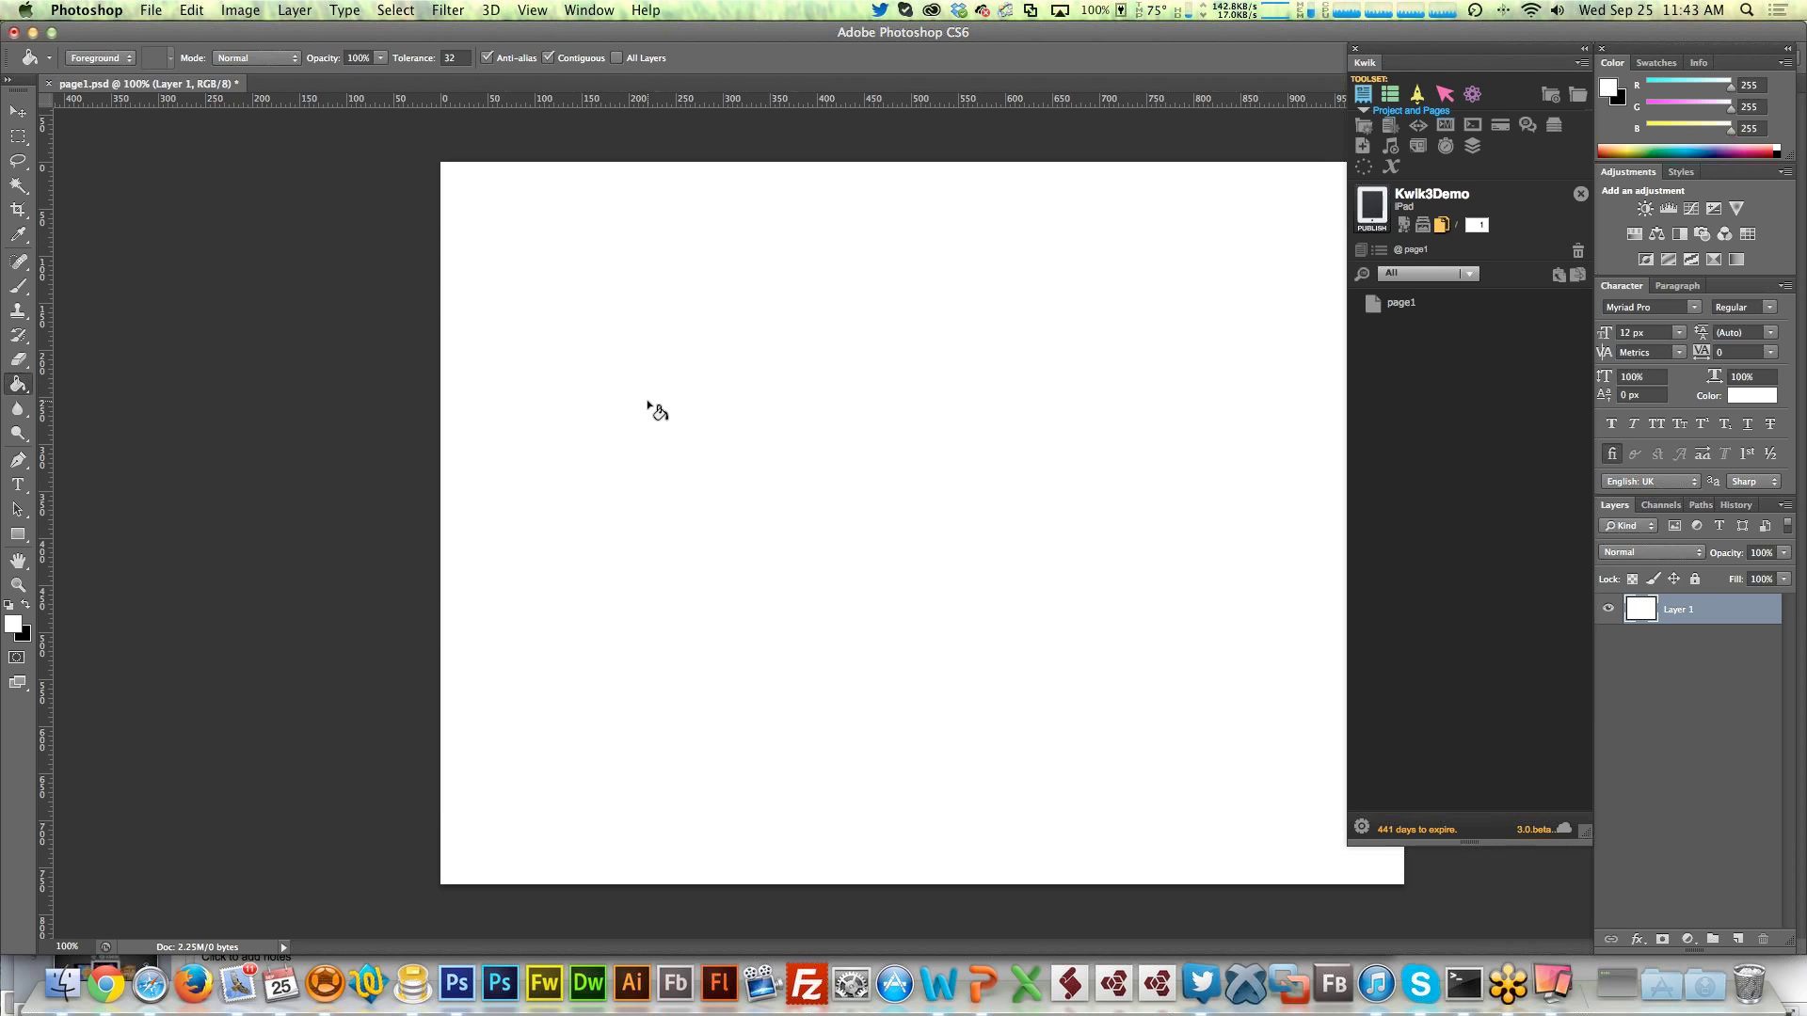
double_click(1676, 611)
key("Return")
Scale Layer 1's white fill to about 28% and place it near the middle of the page
left_click(18, 110)
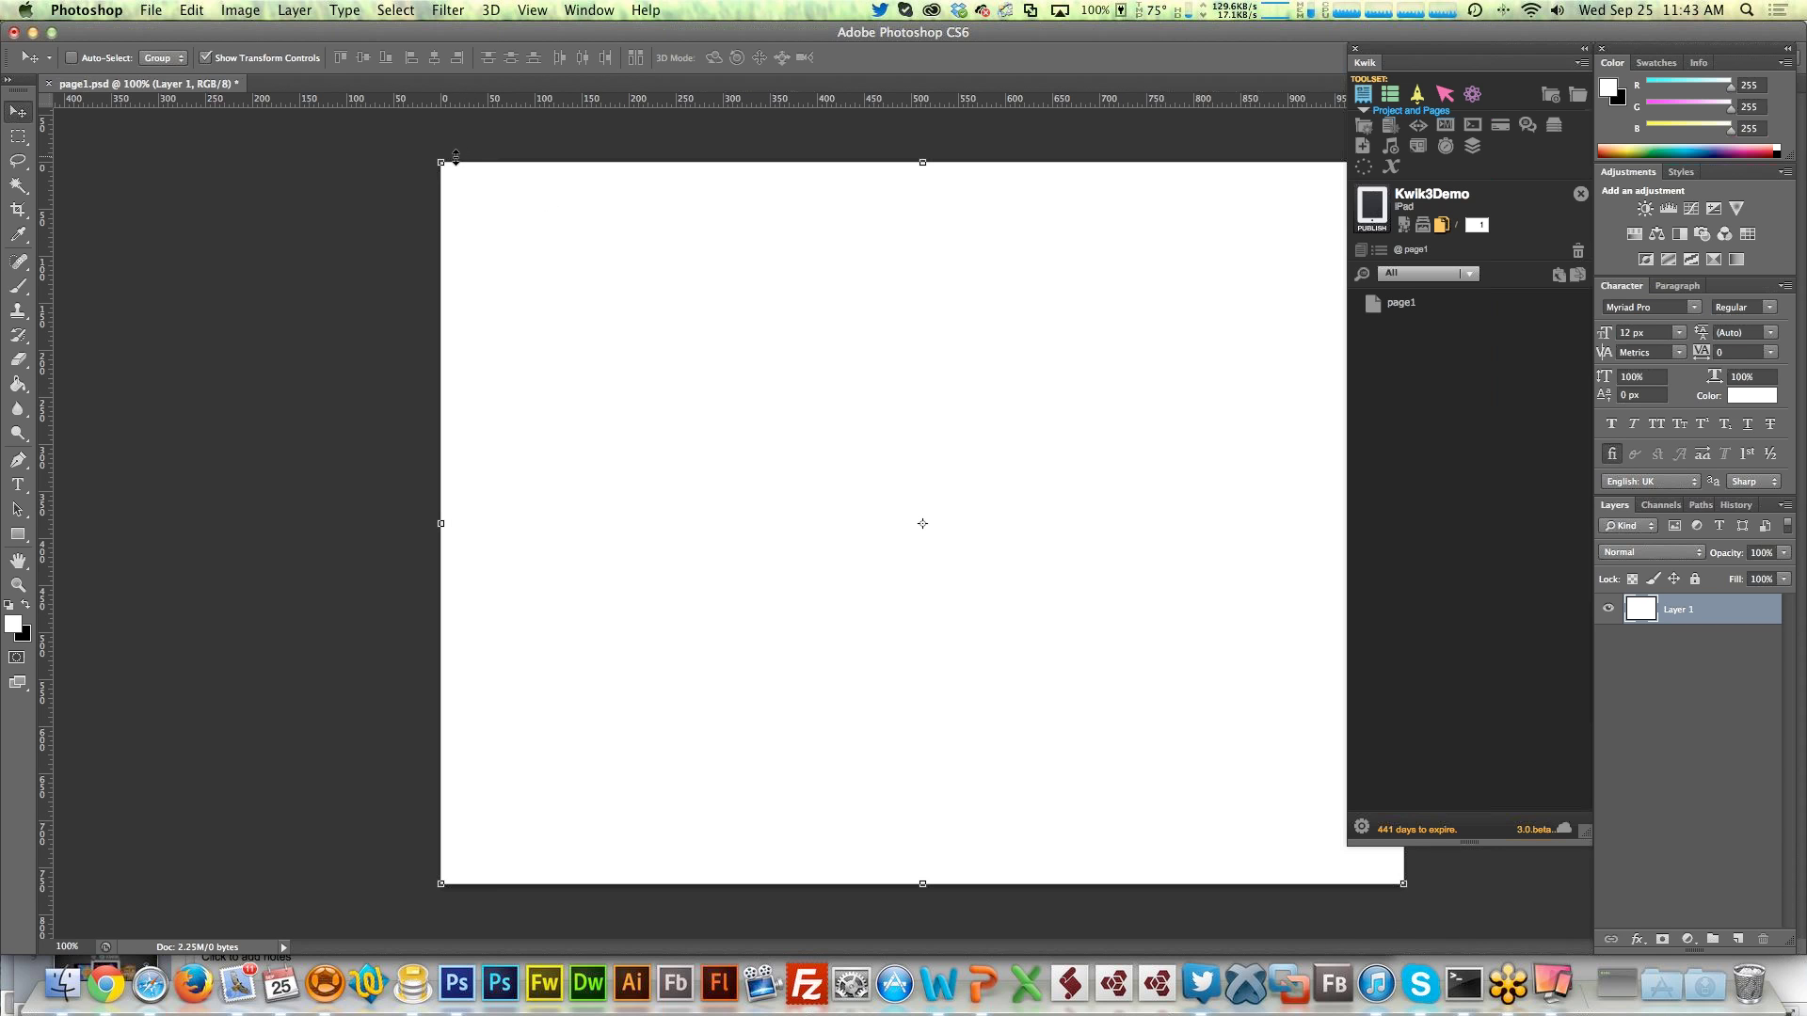
left_click_drag(438, 163, 1154, 645)
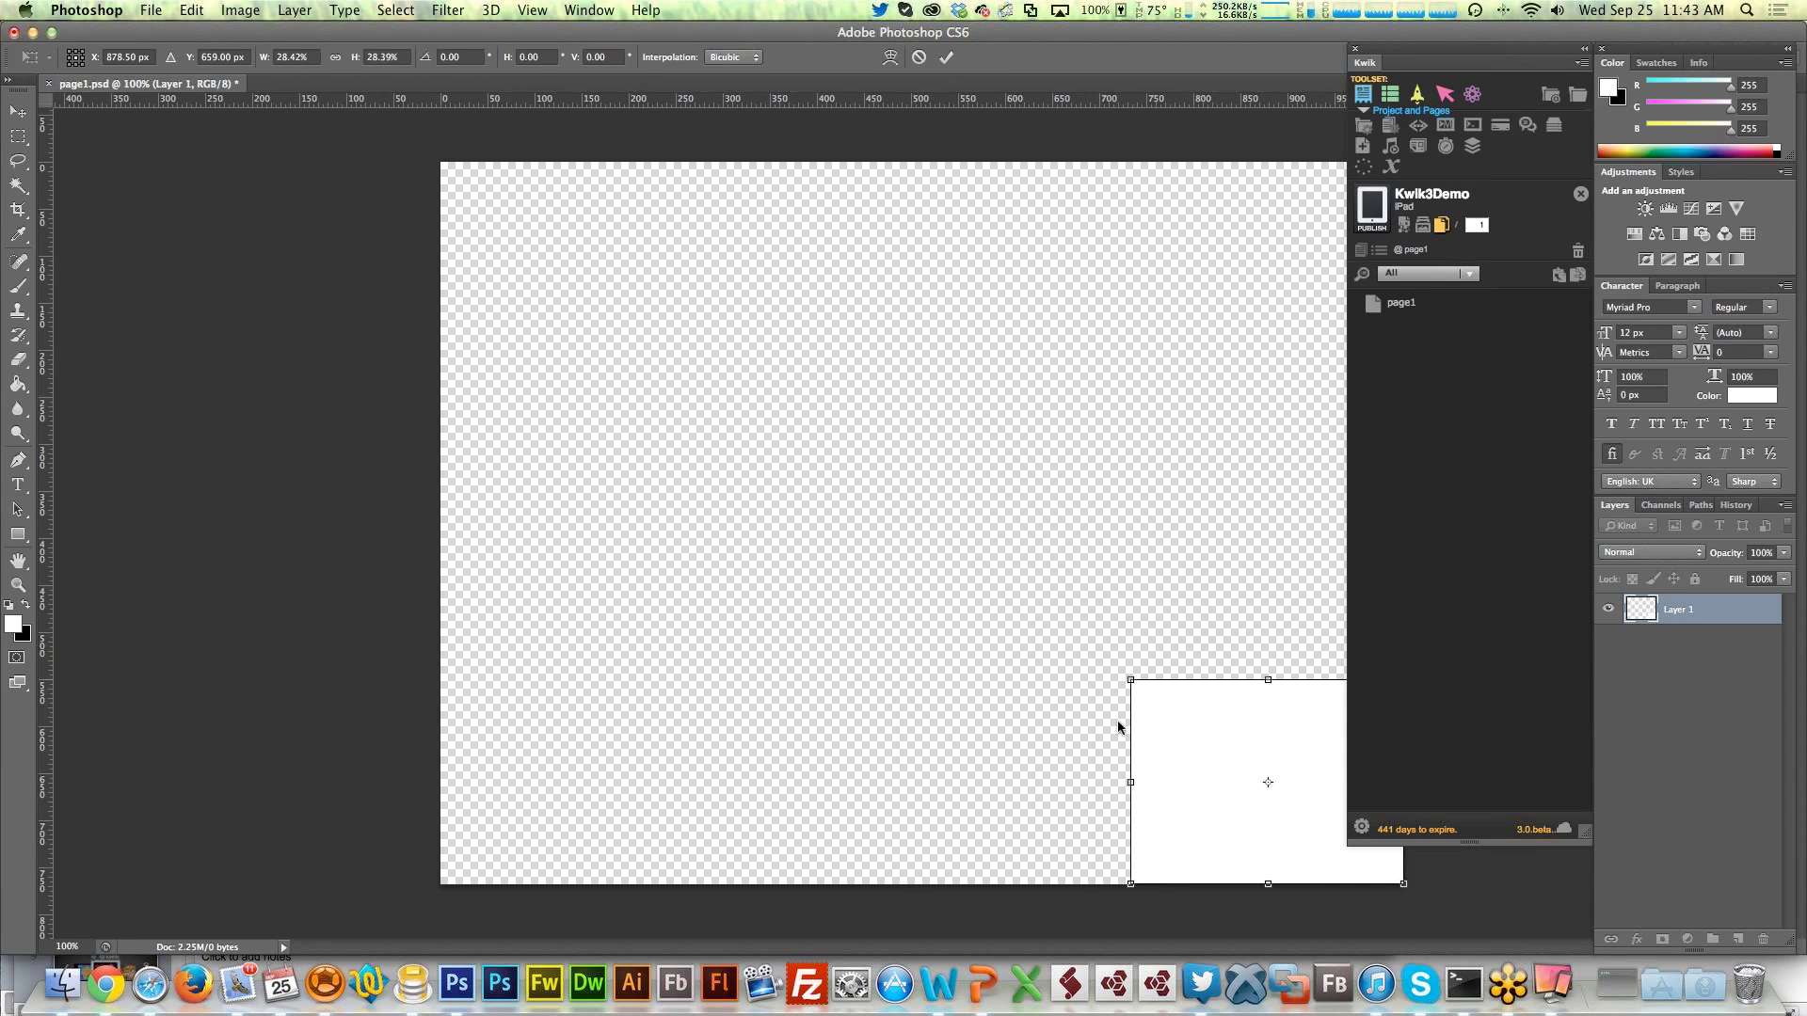
left_click_drag(1222, 770, 907, 515)
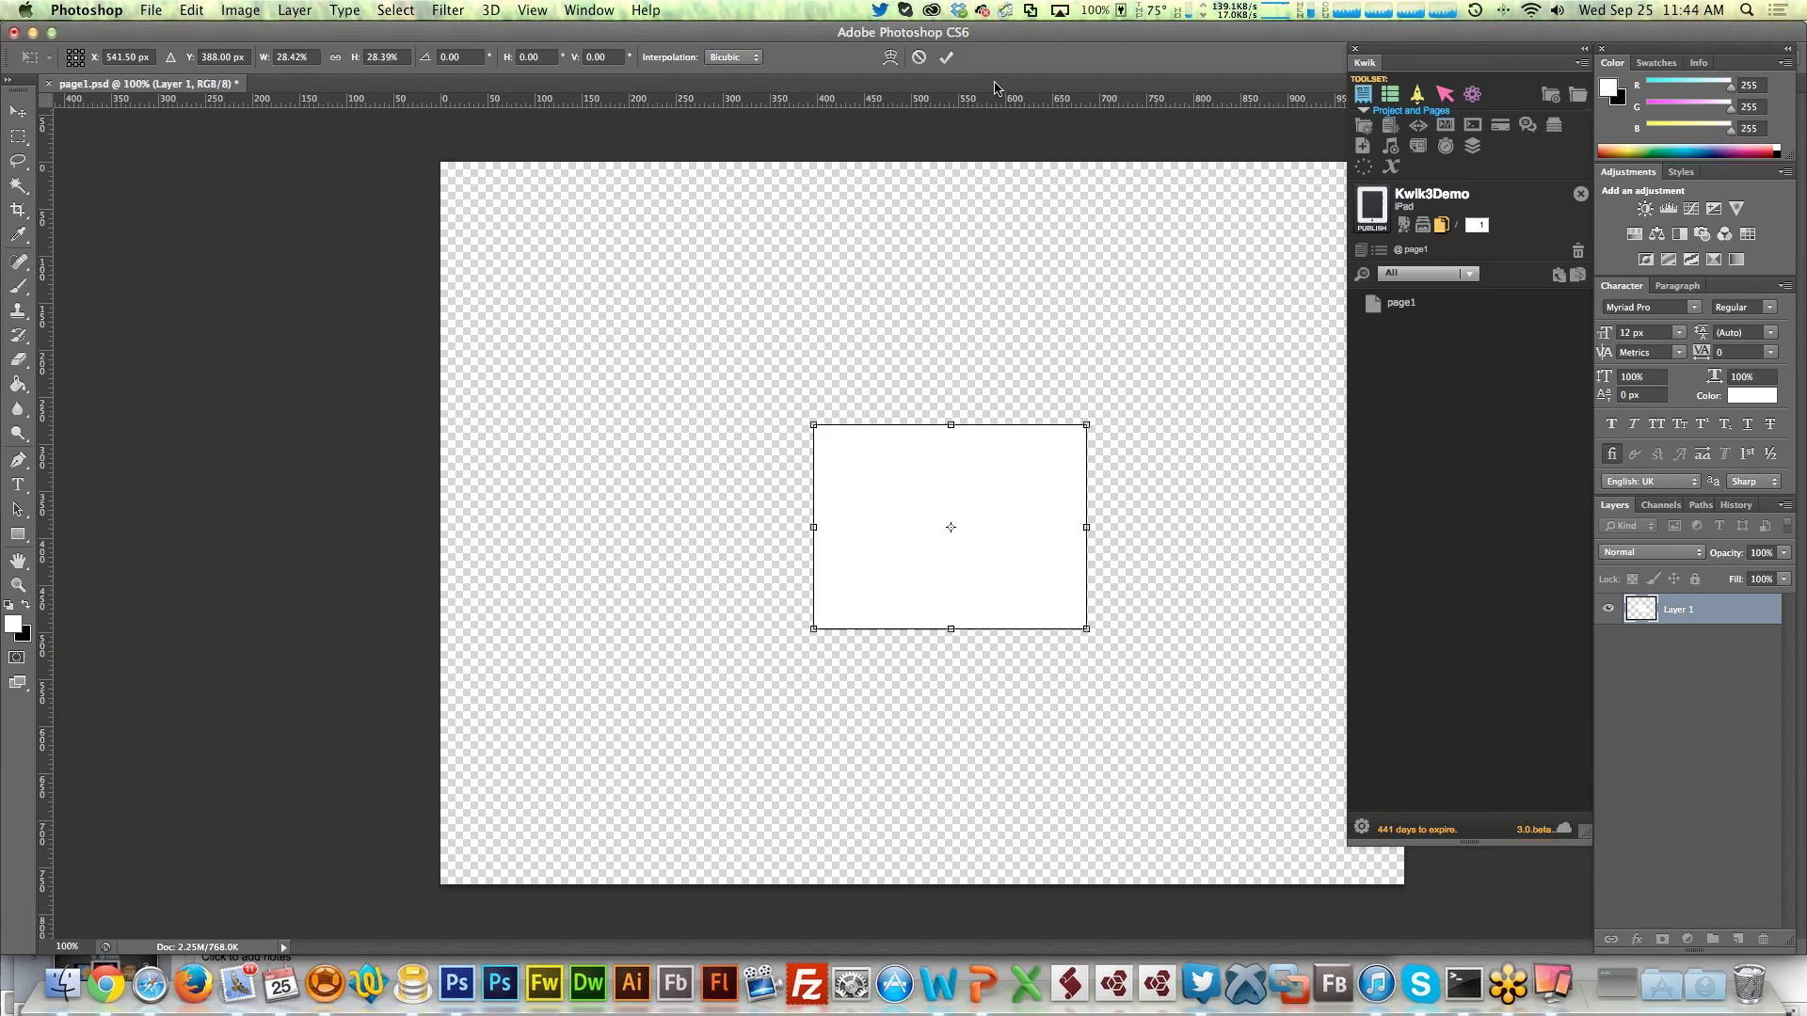
left_click(946, 57)
Add a new layer above Layer 1 and fill it with light red, RGB 255, 72, 72
left_click(1740, 940)
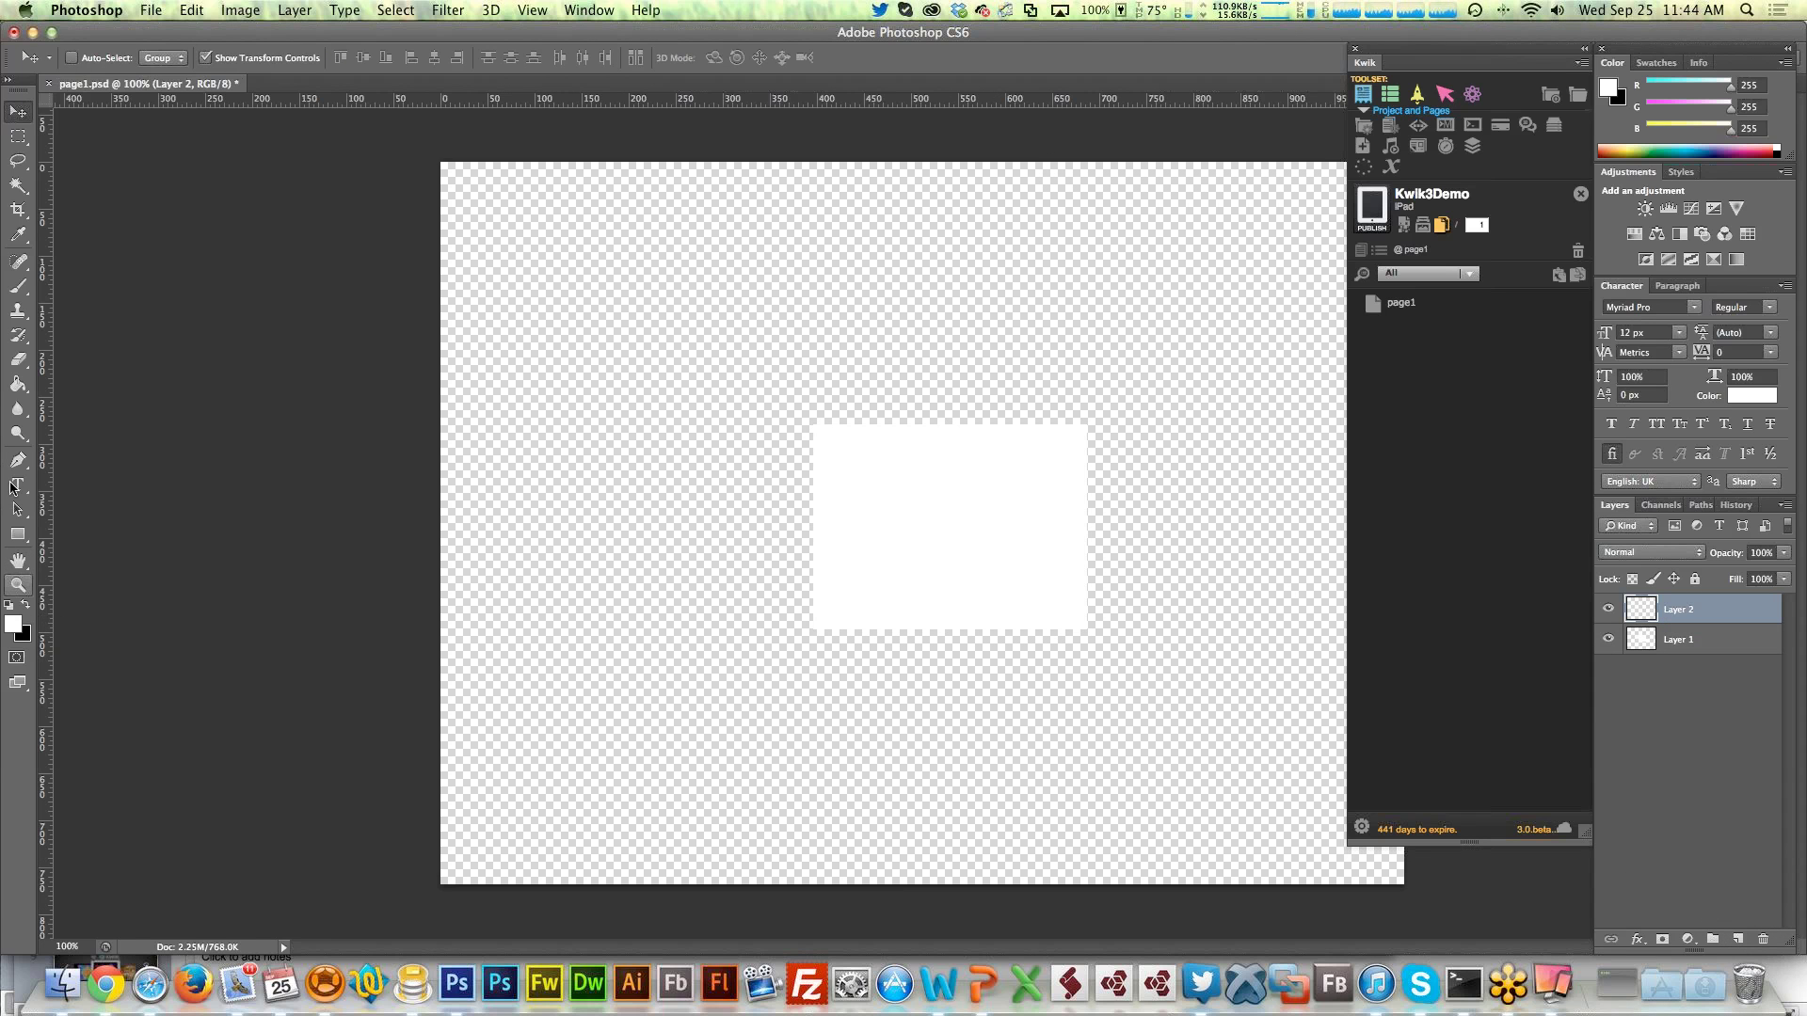
left_click(13, 623)
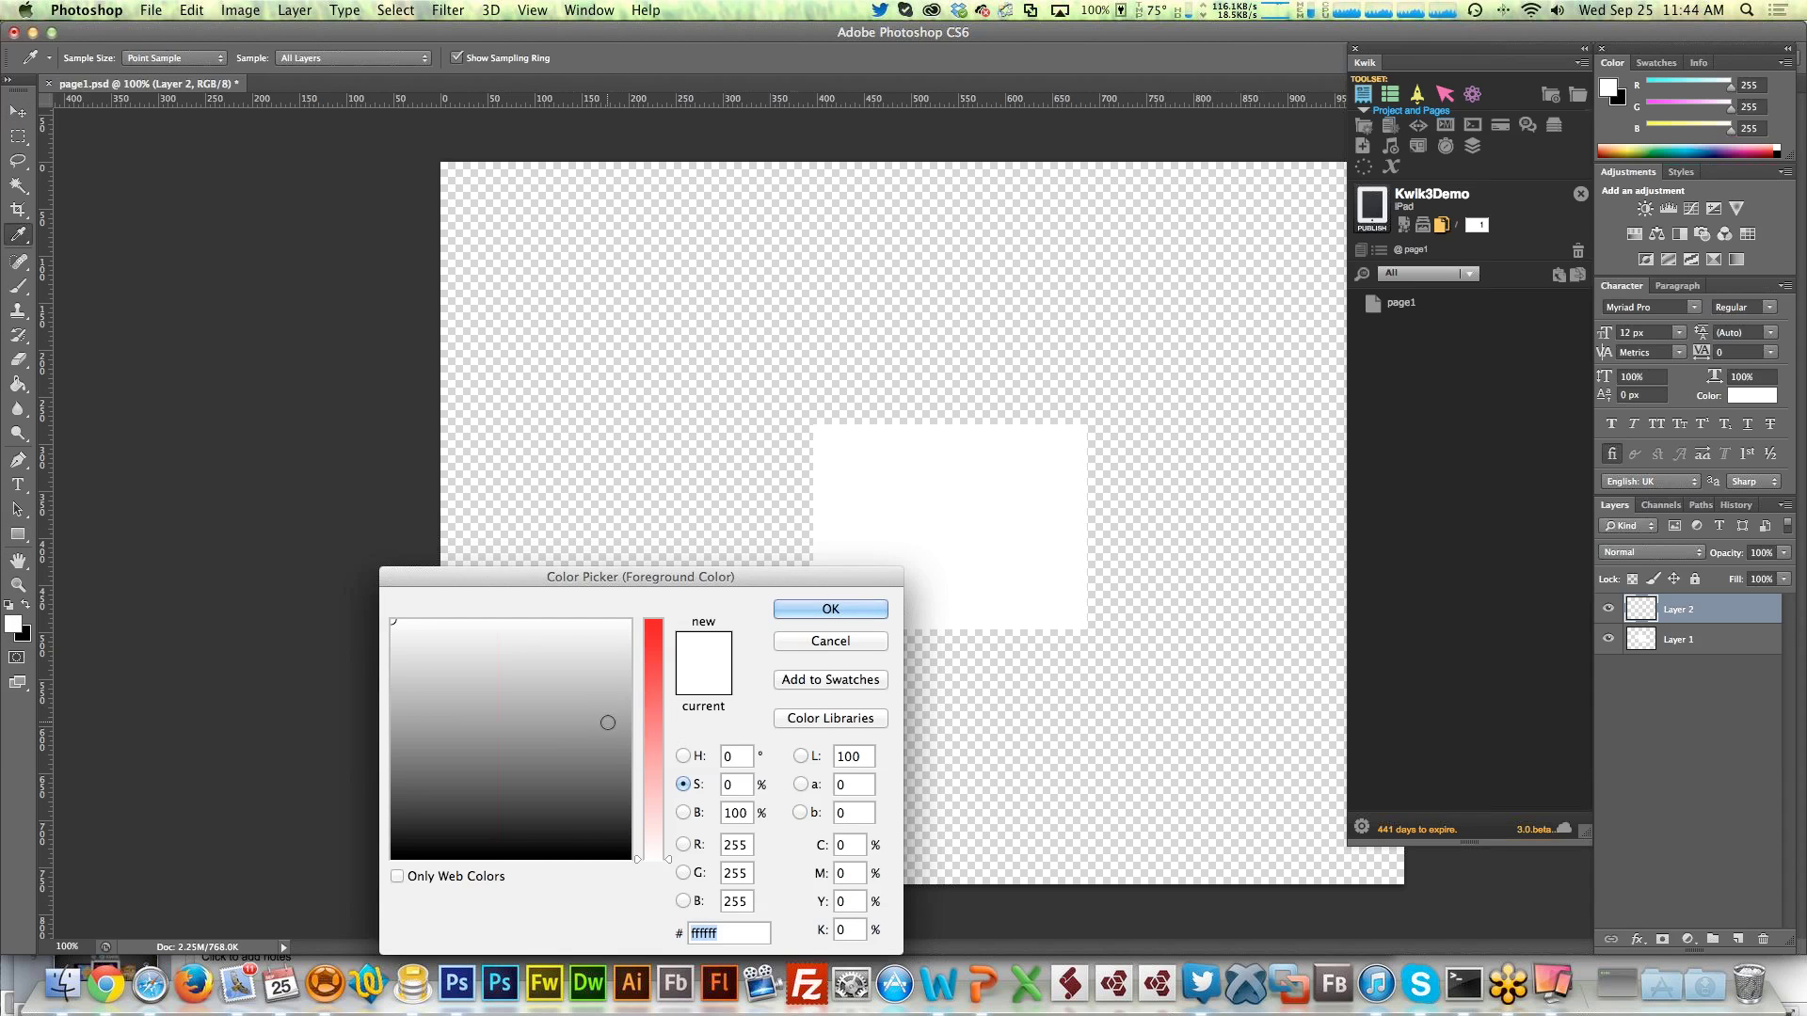
left_click(649, 688)
left_click(833, 609)
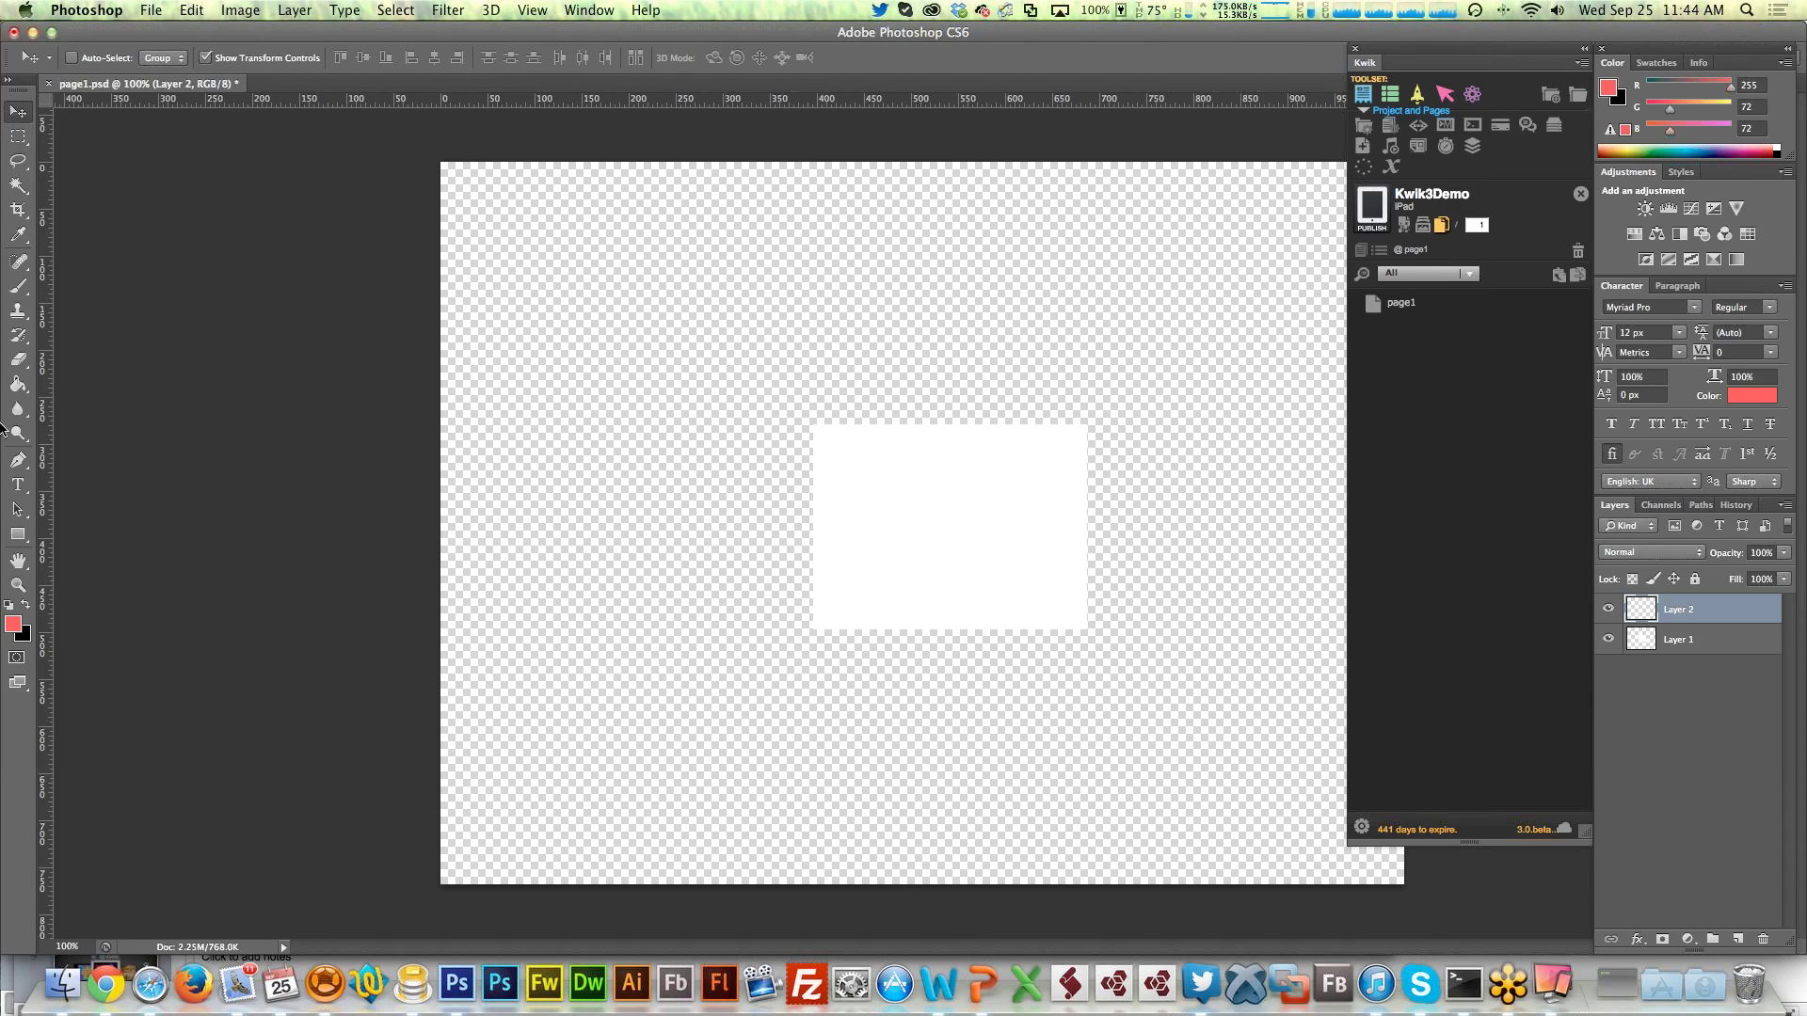
left_click(17, 384)
left_click(667, 328)
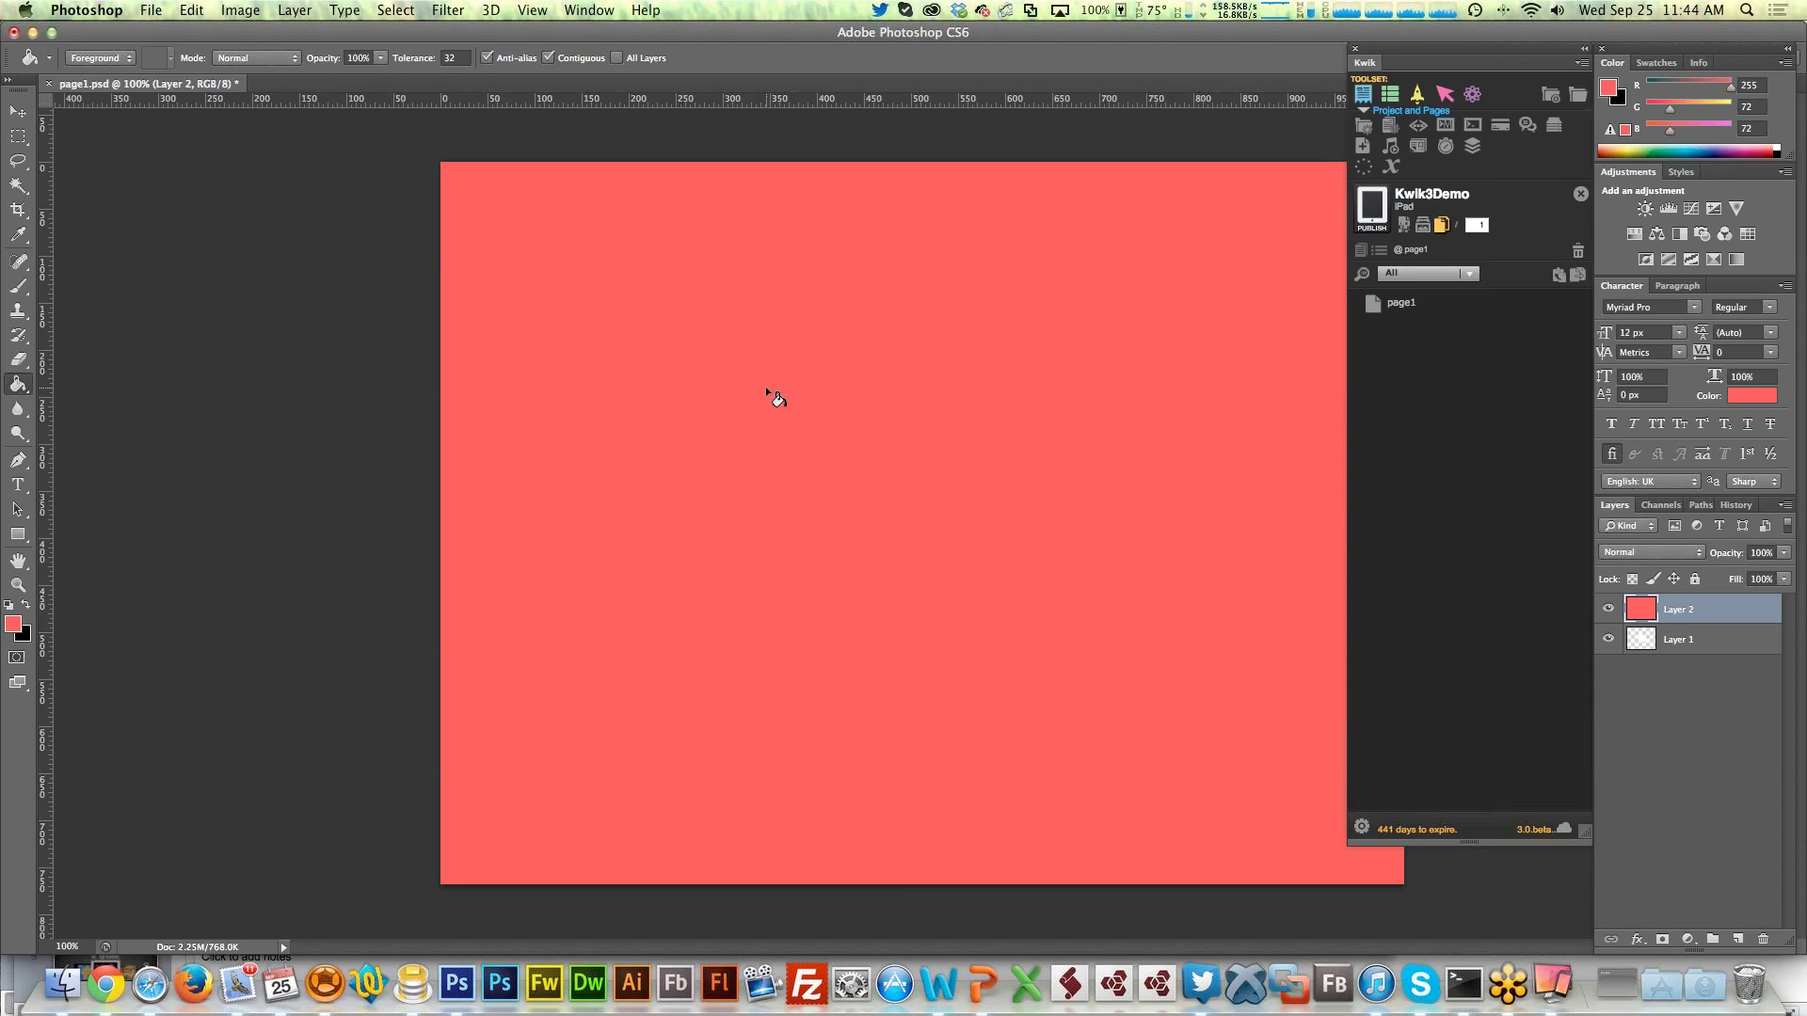
Hide Layer 2, delete Layer 1, and show Layer 2 again
left_click(26, 113)
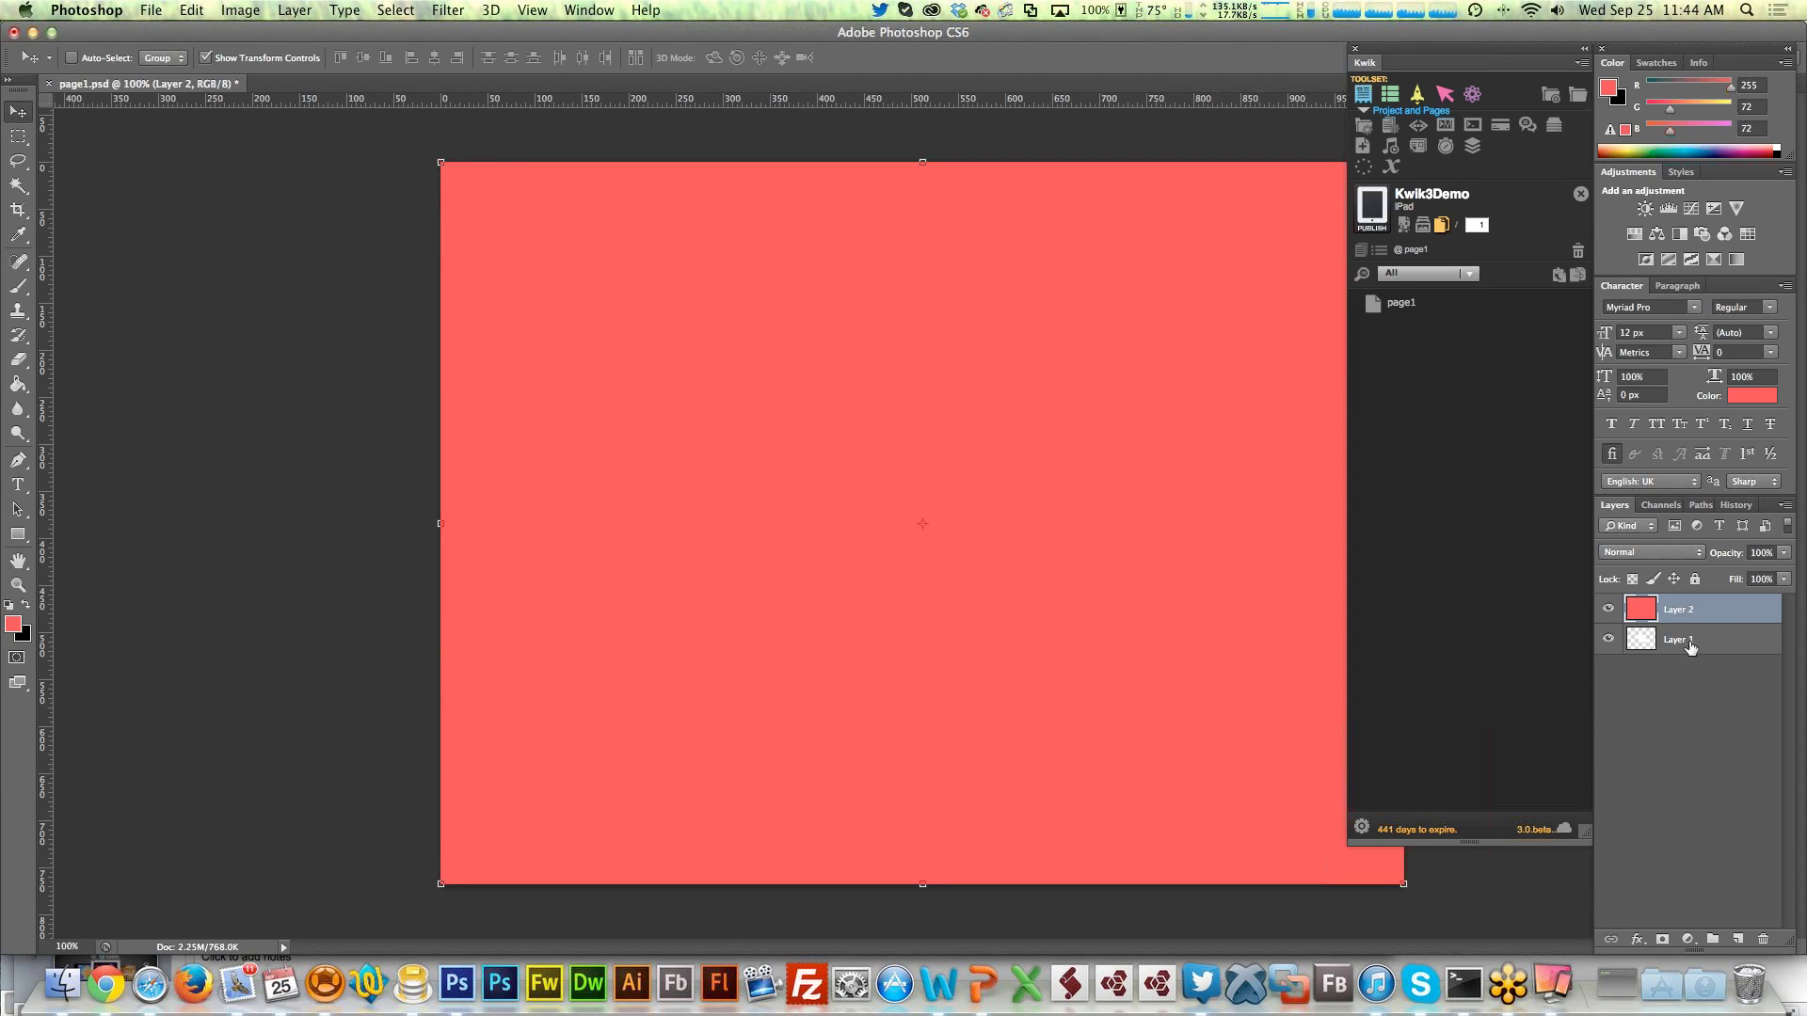
left_click(1722, 647)
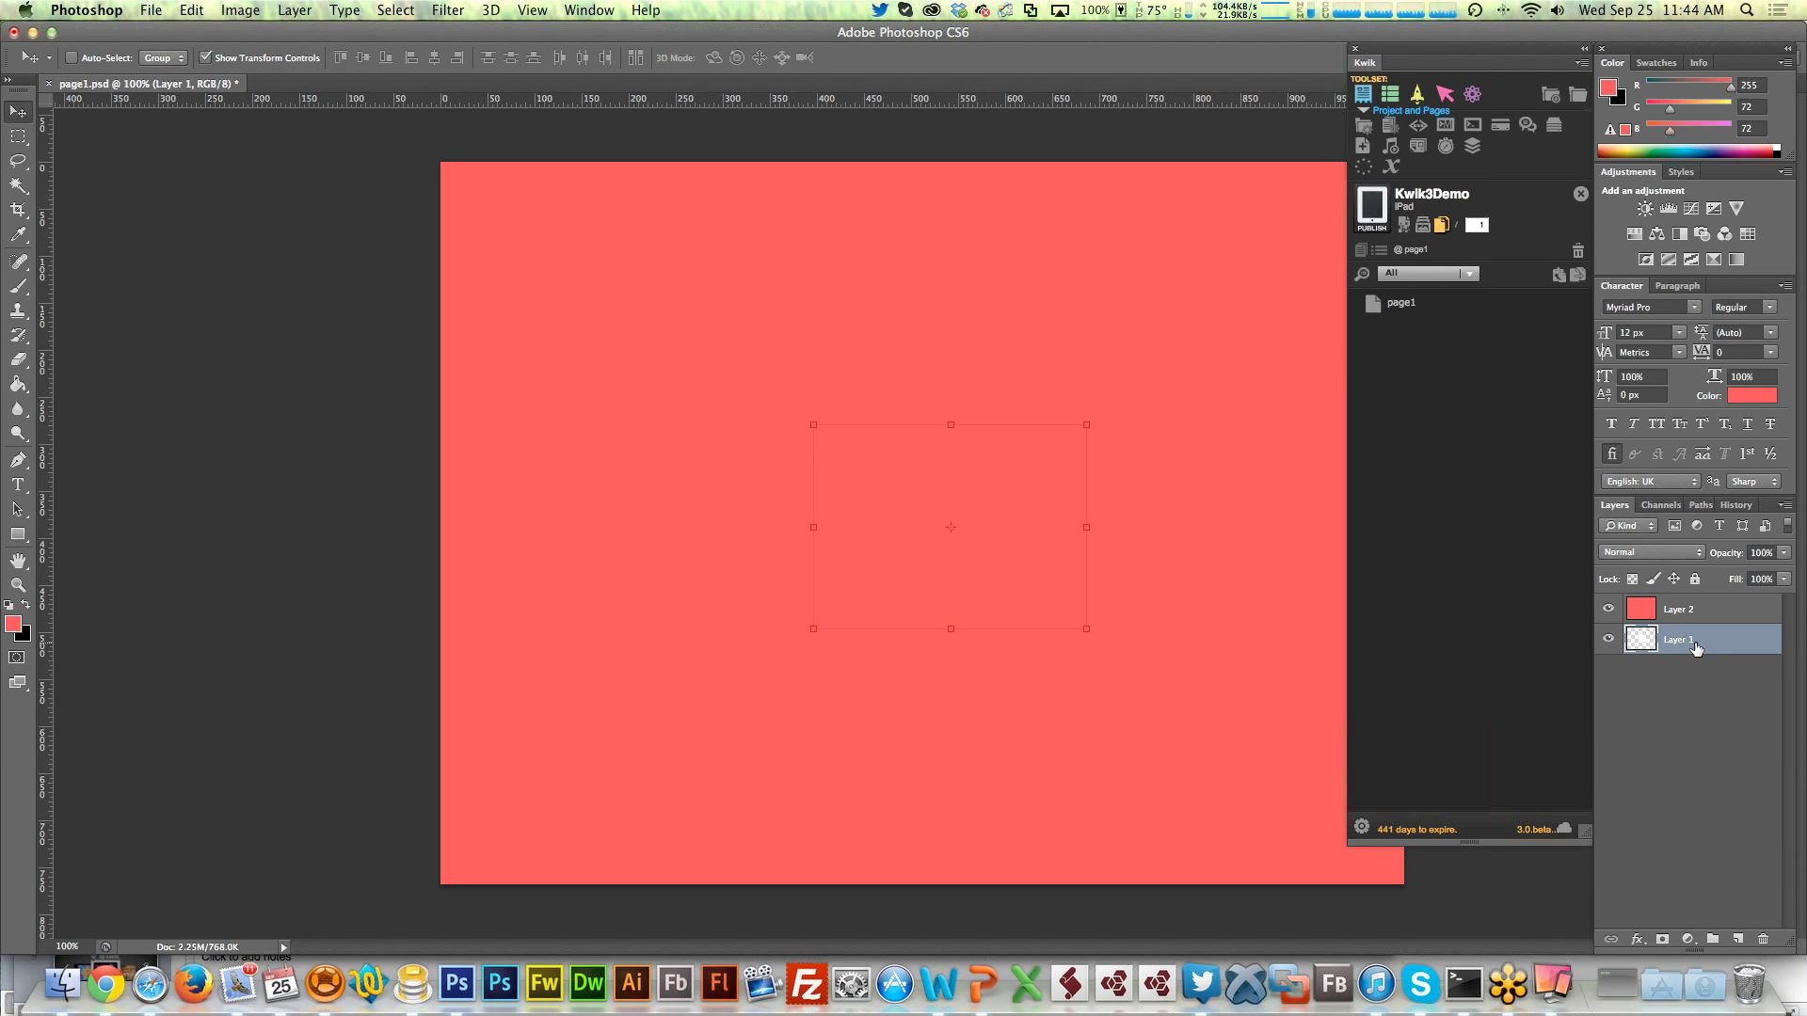
left_click(1608, 609)
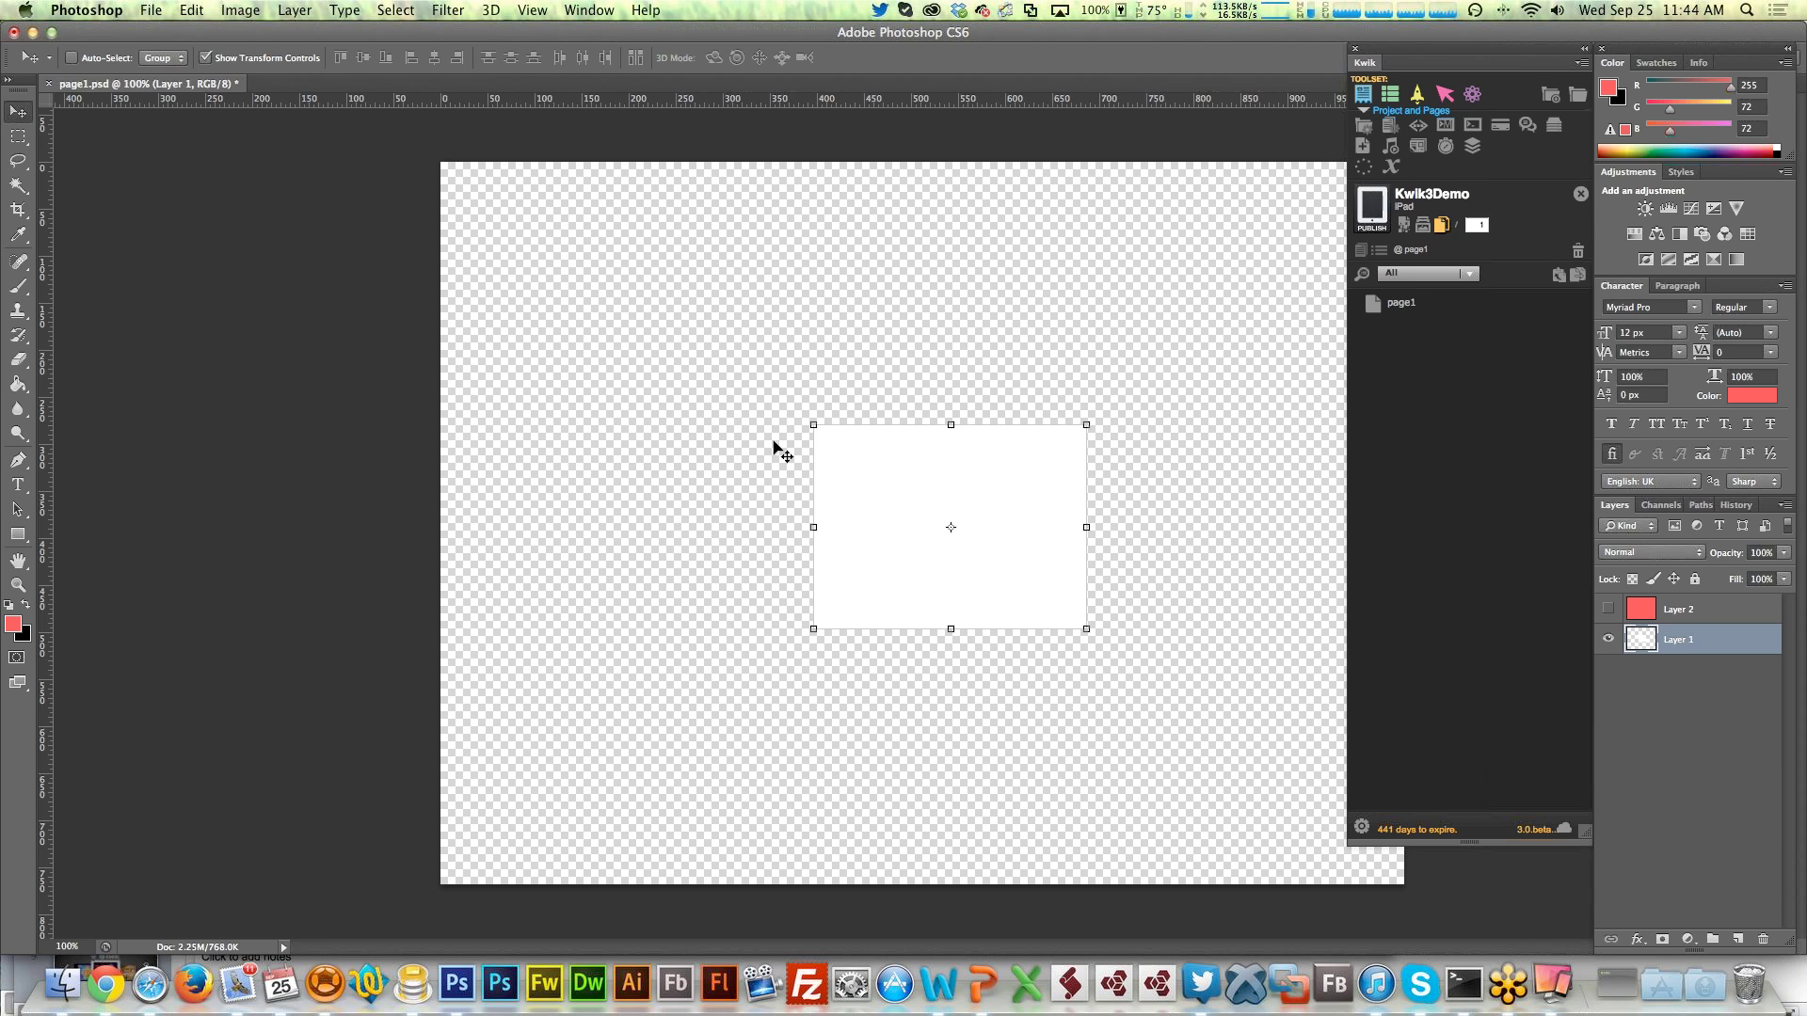
key("BackSpace")
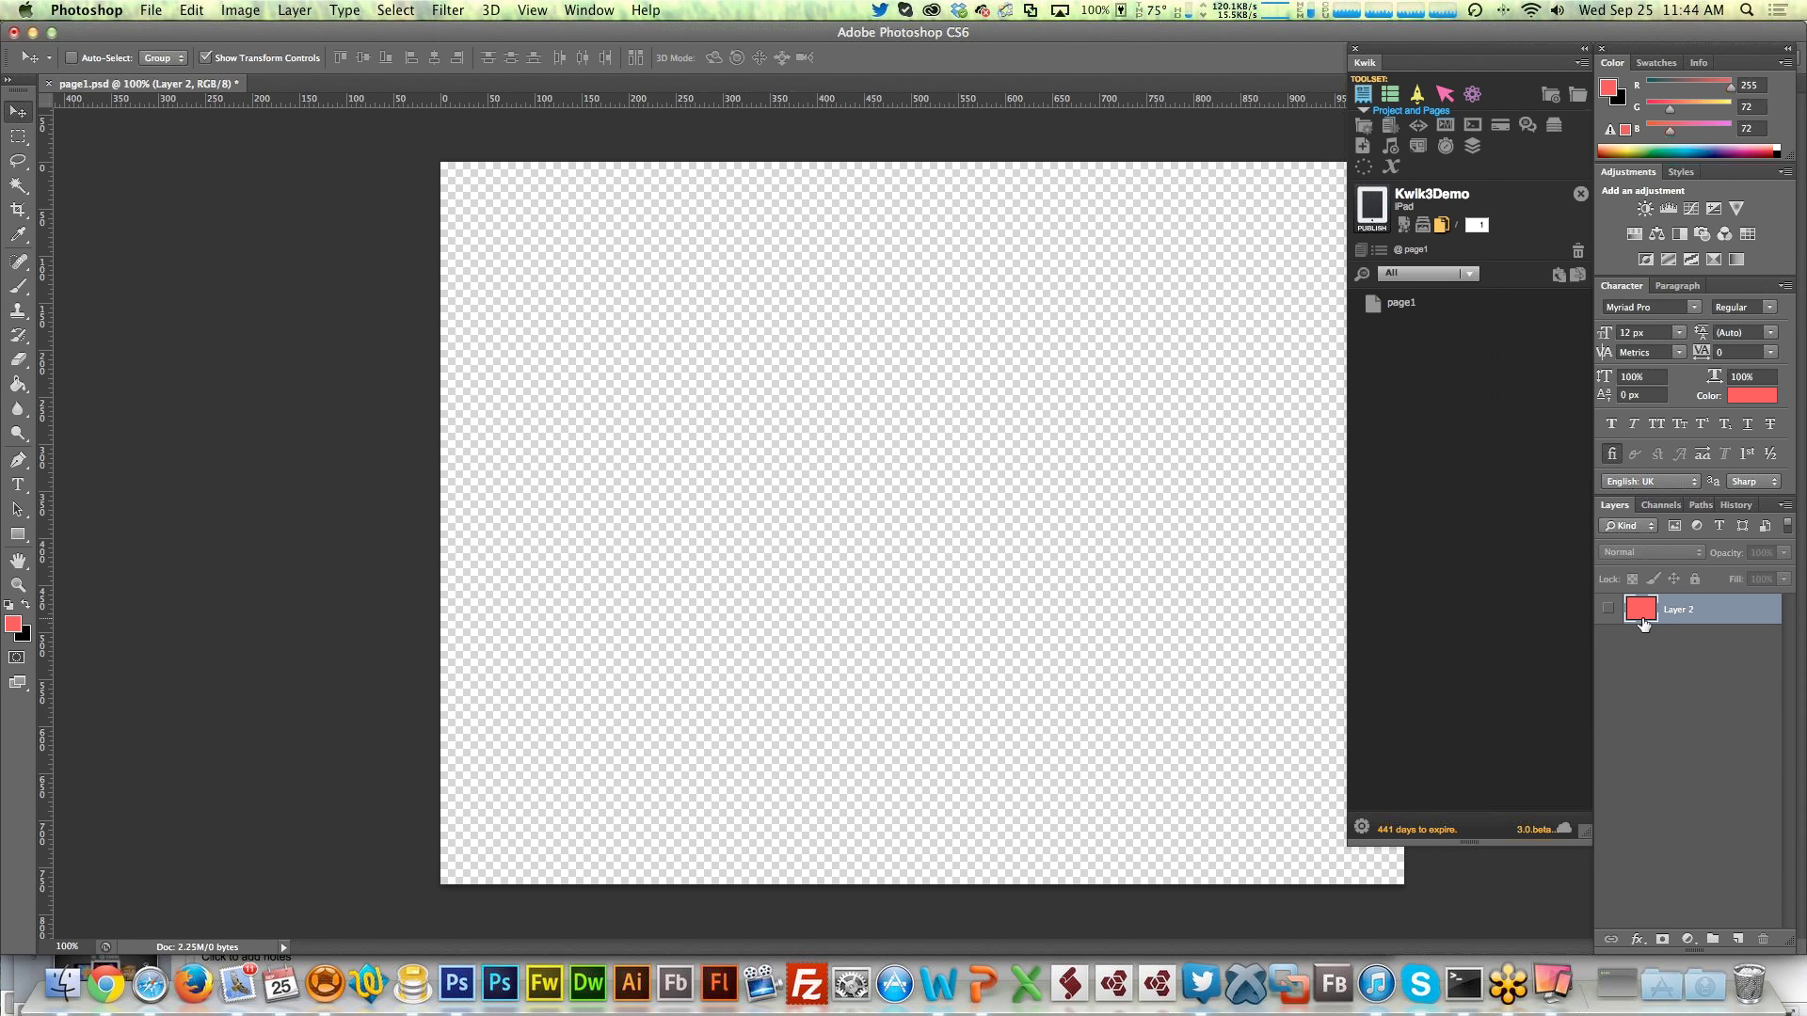
left_click(1608, 609)
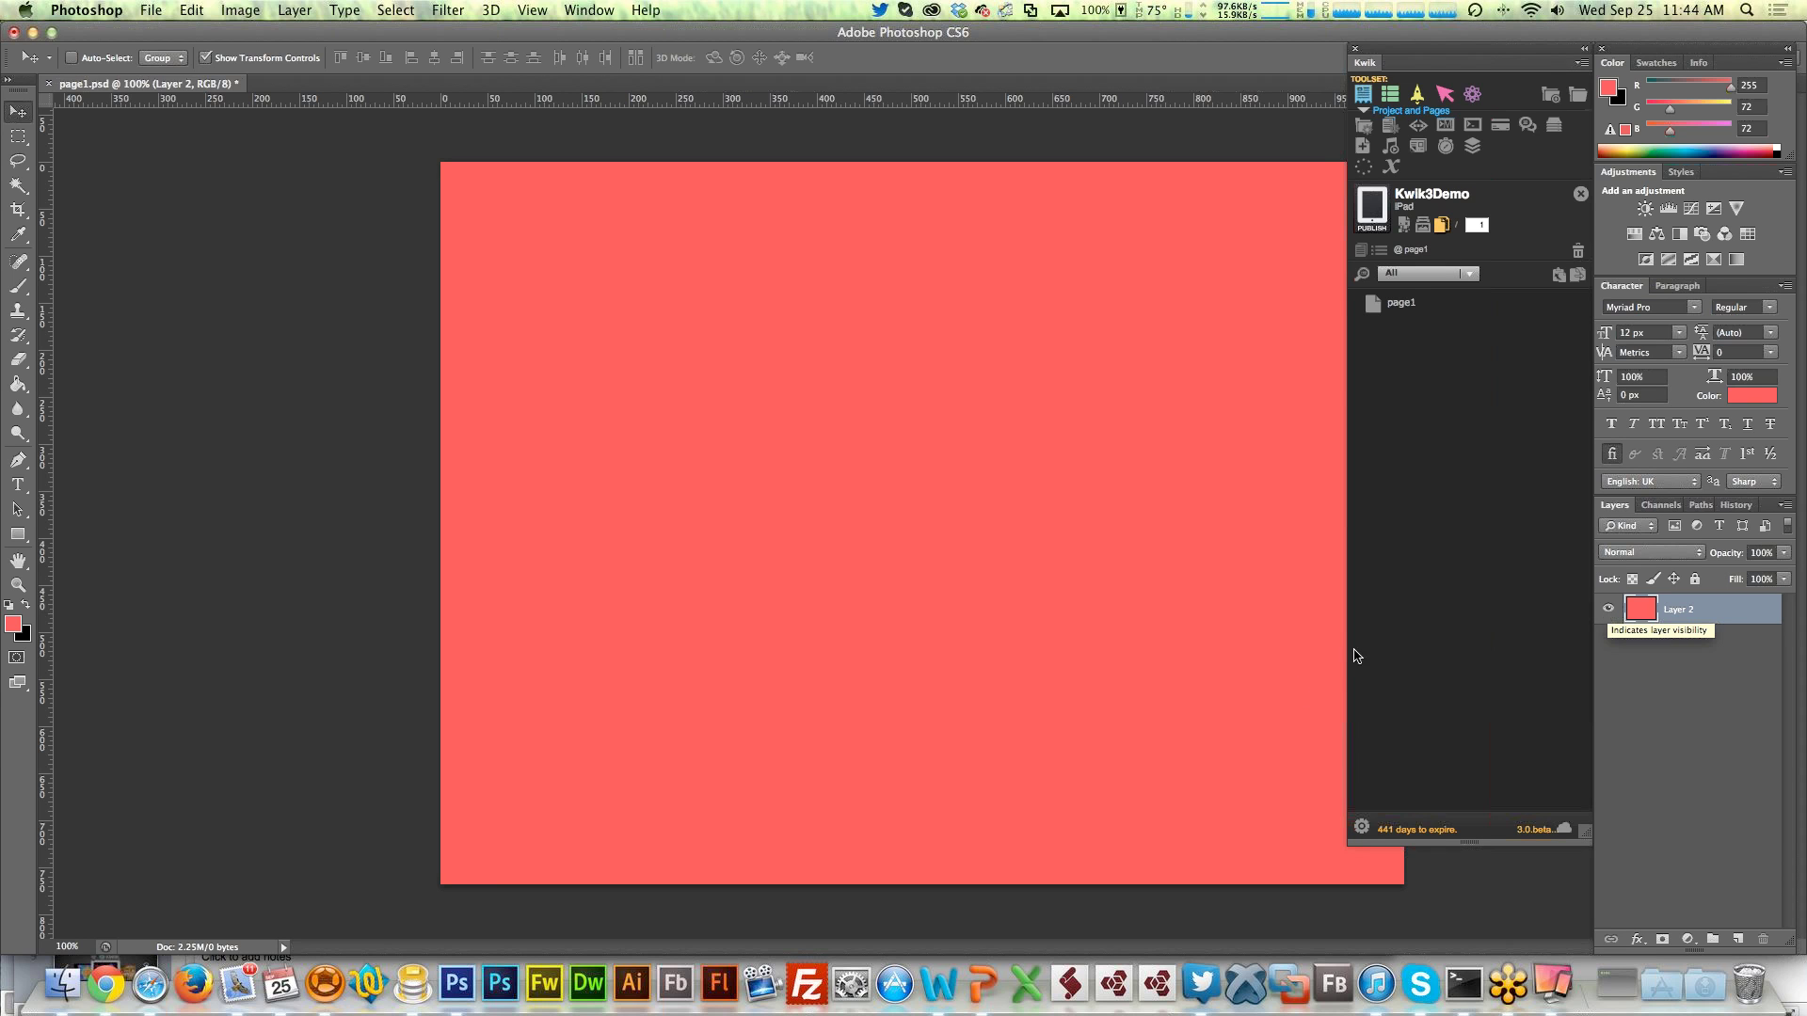
Draw a black rectangle shape about 241 by 216 px on its own layer, in the page's upper-left area
left_click(25, 606)
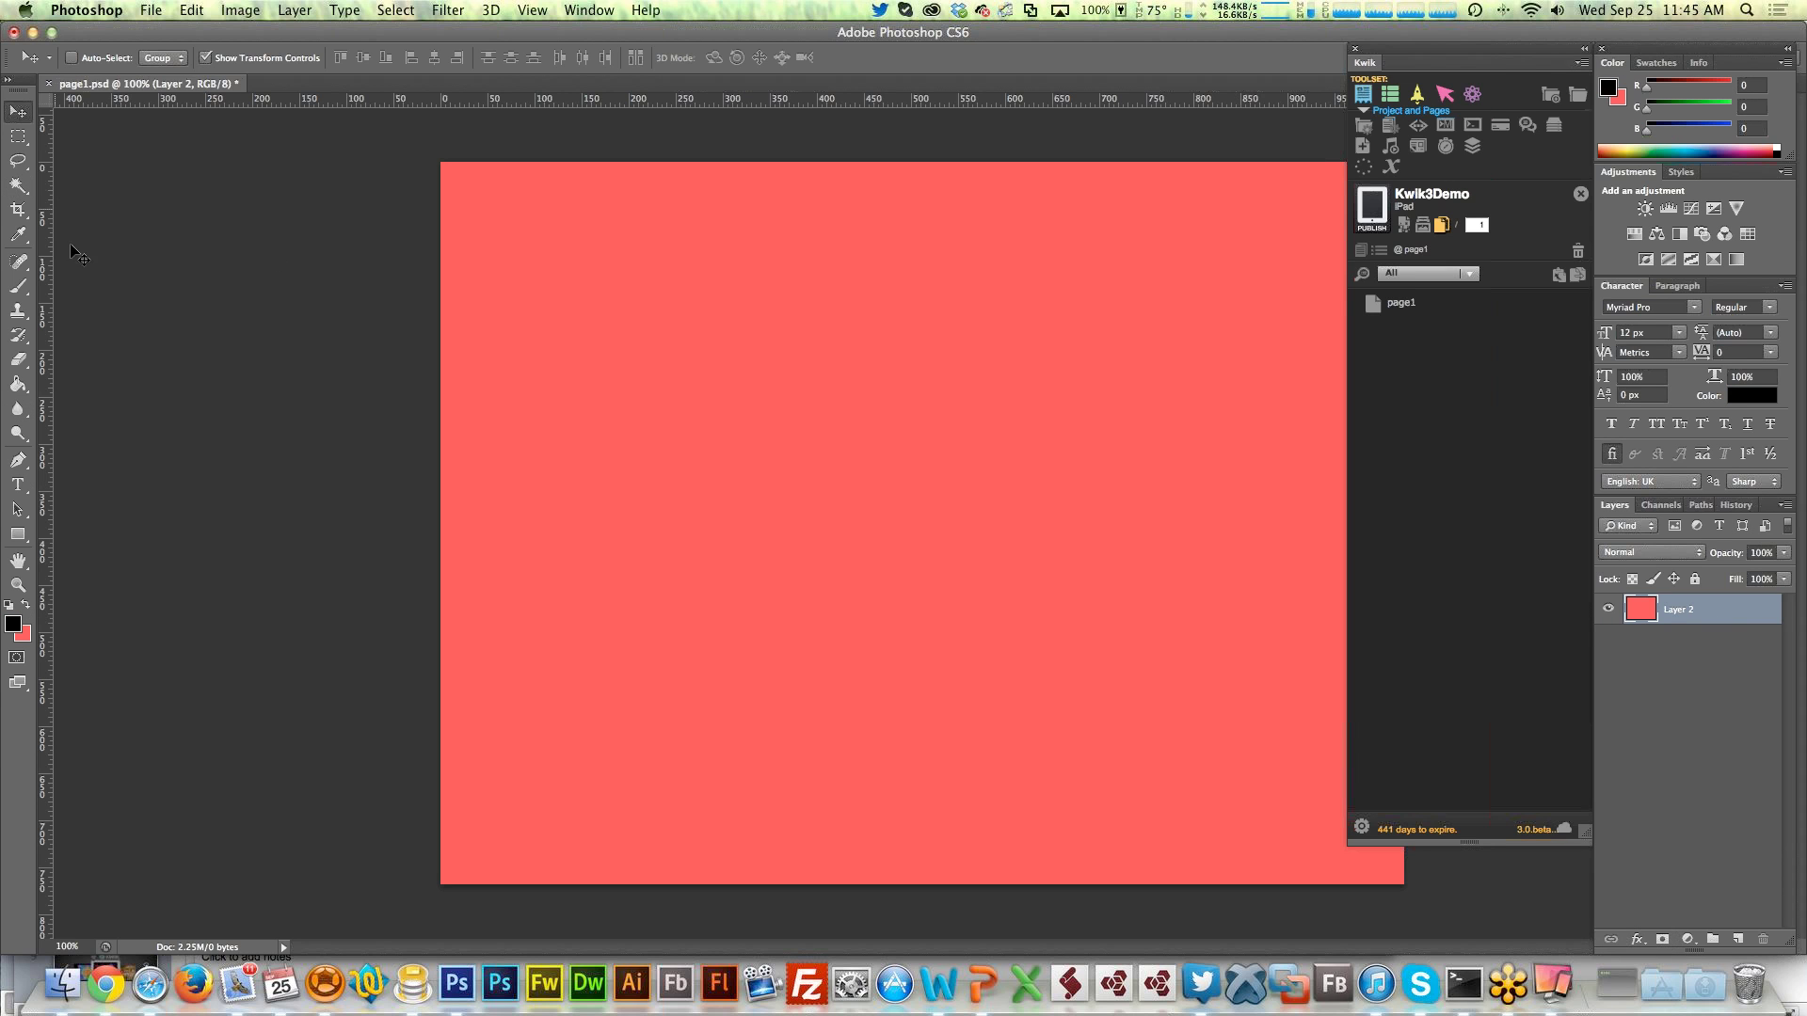
left_click(1730, 941)
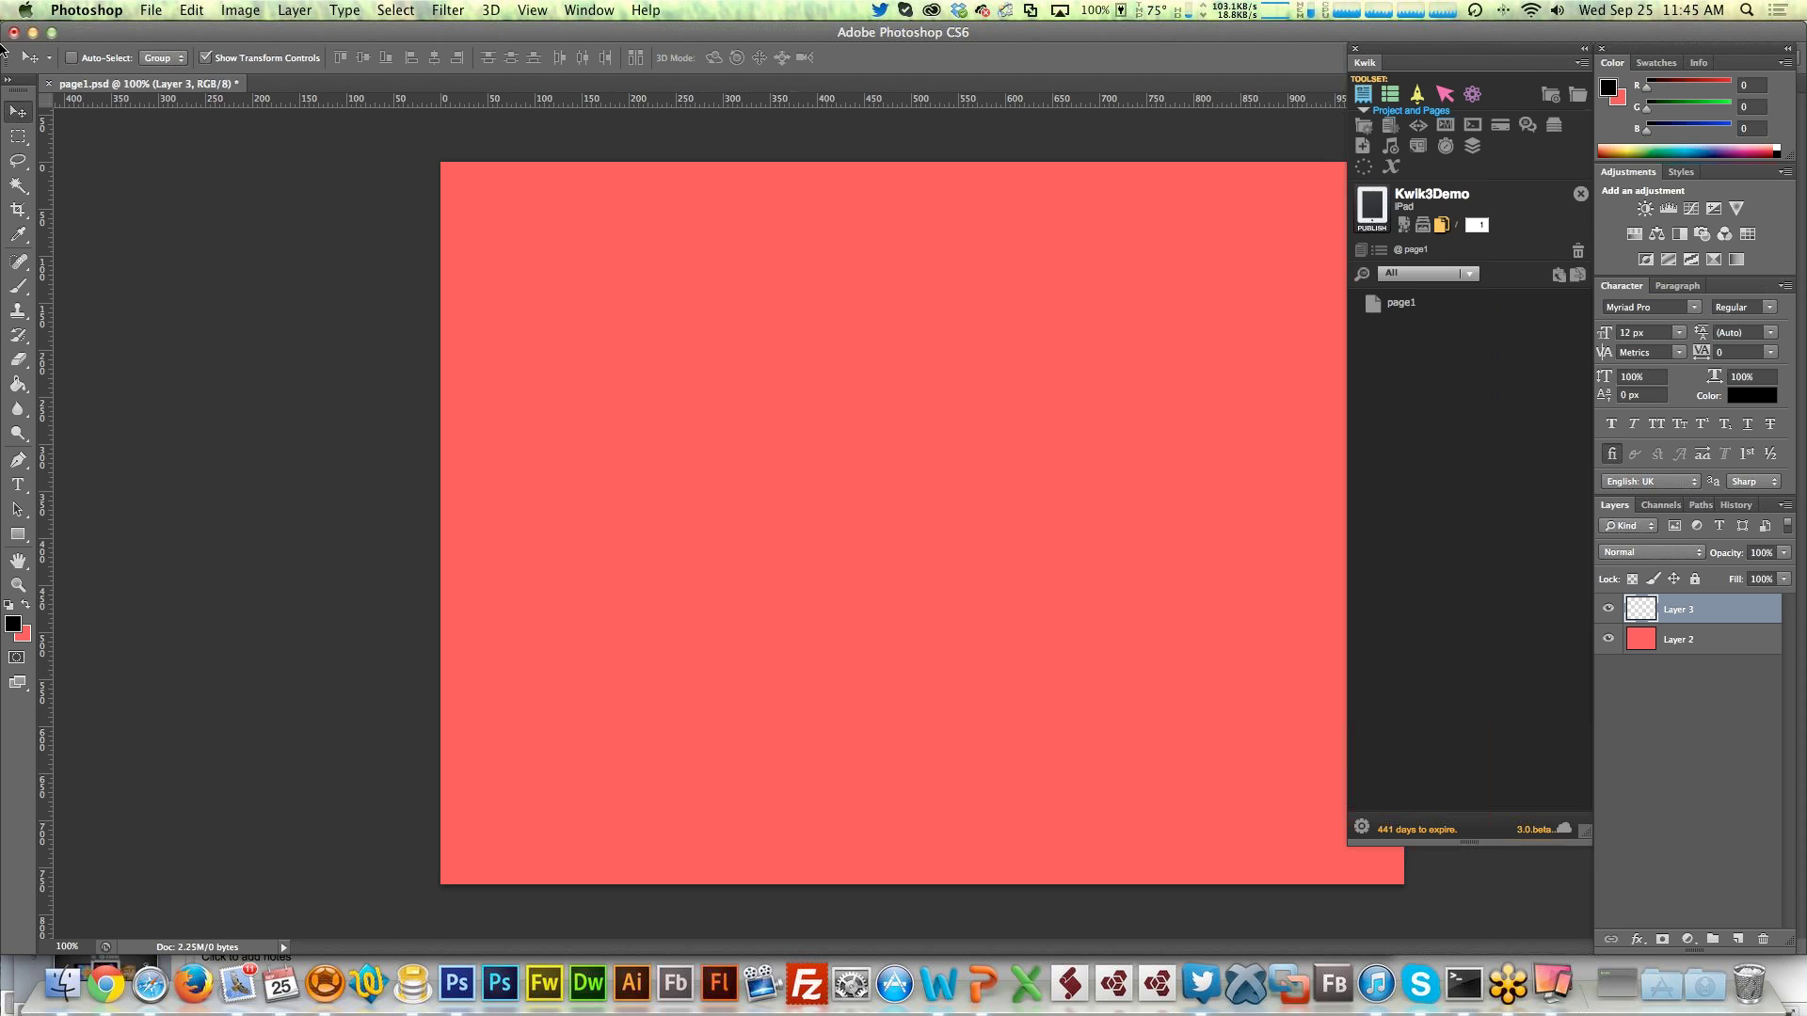
left_click(17, 534)
left_click_drag(585, 323, 810, 525)
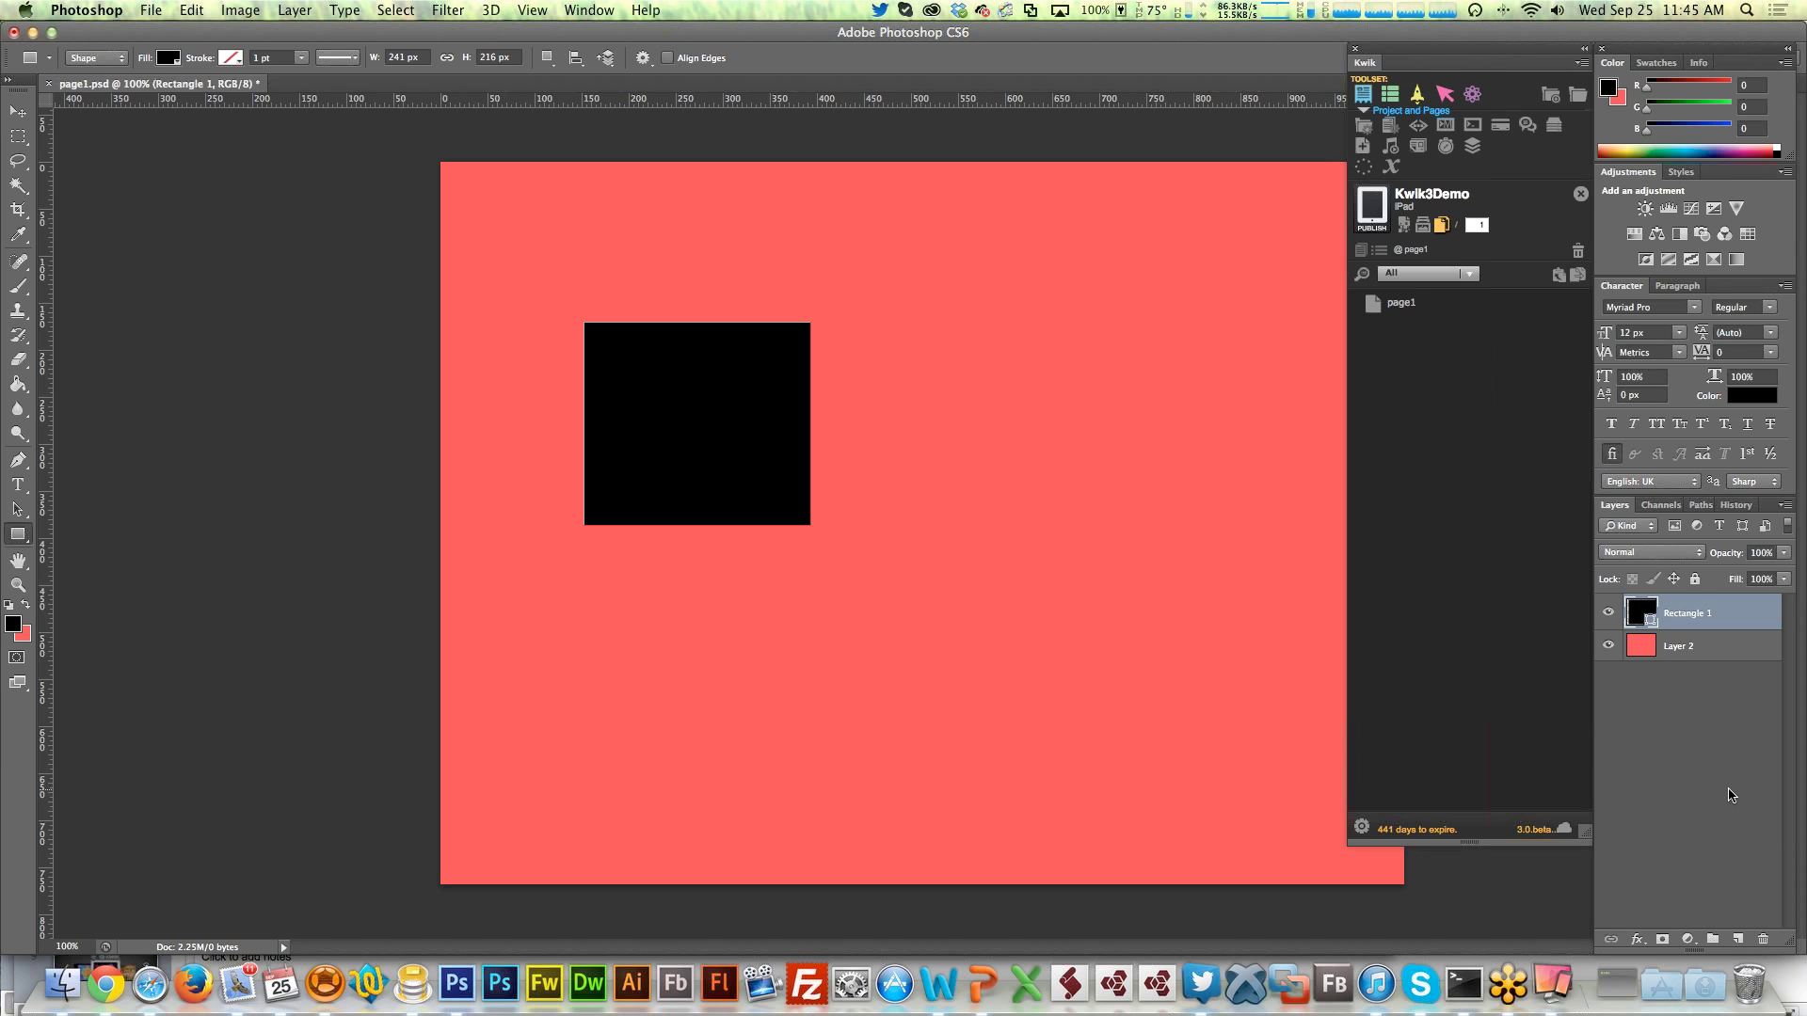
Publish the Kwik3Demo project and dismiss the publishing notice
left_click(1372, 207)
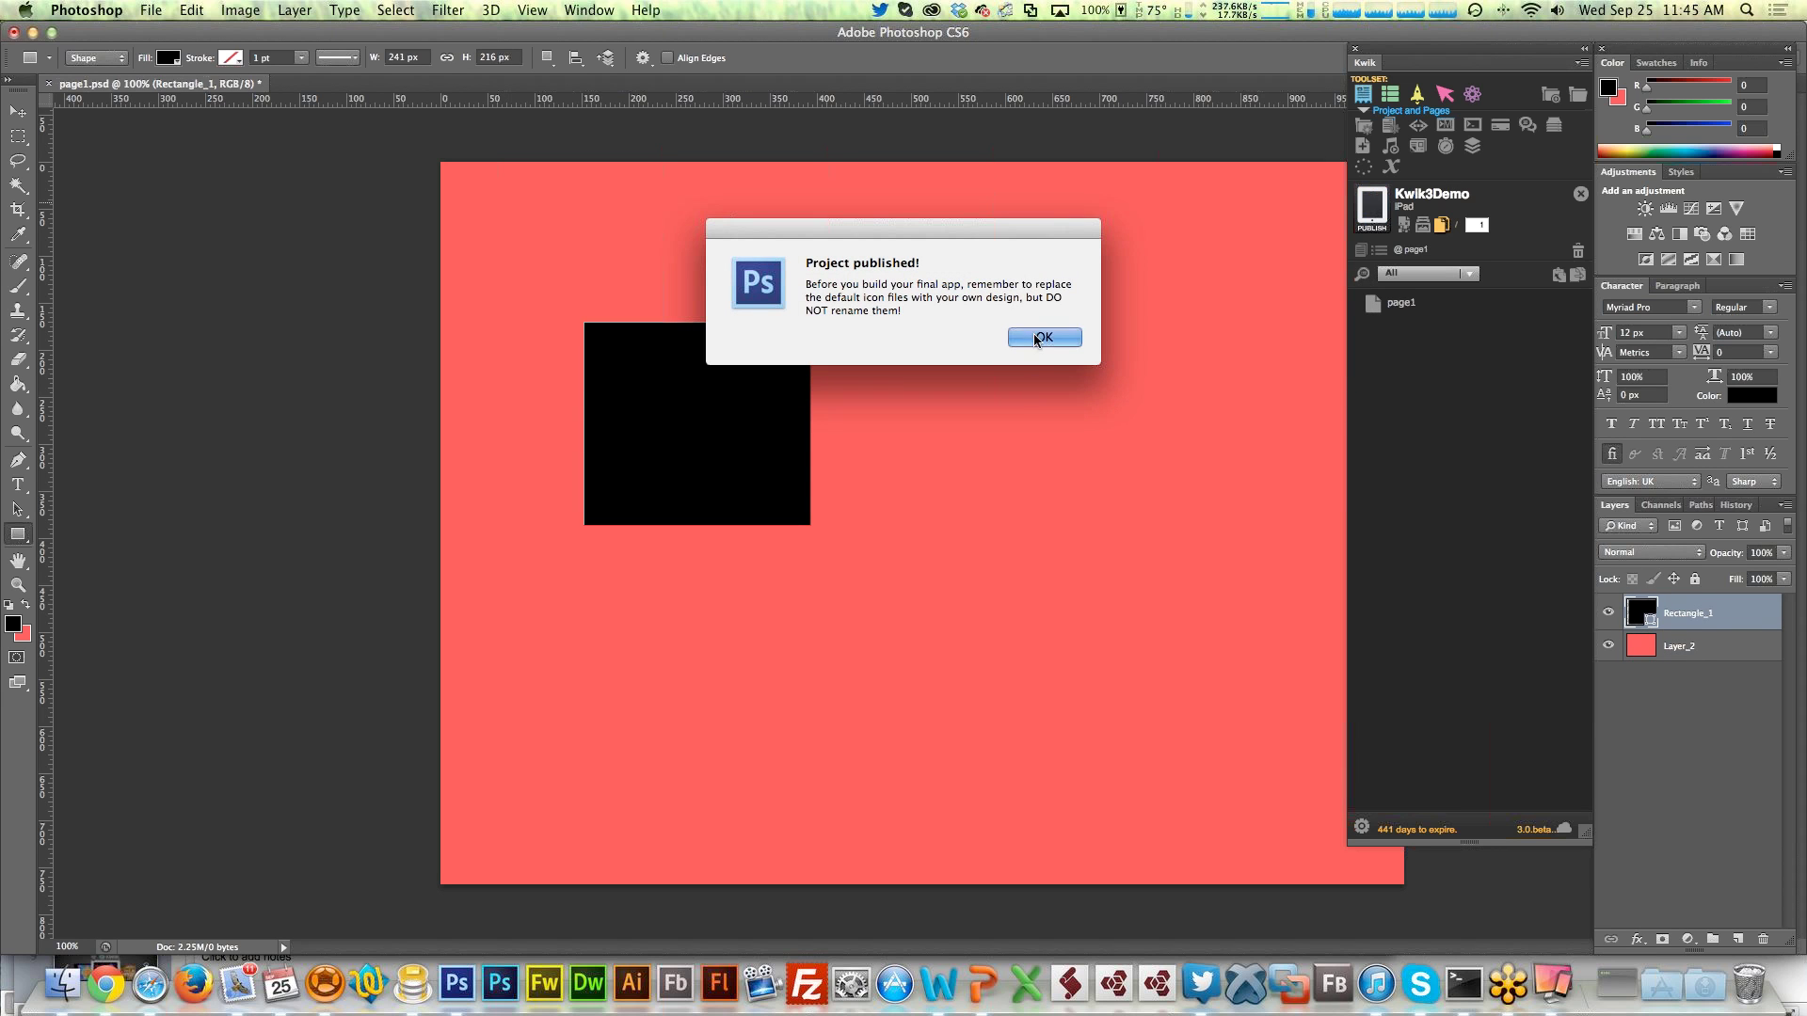
left_click(1038, 338)
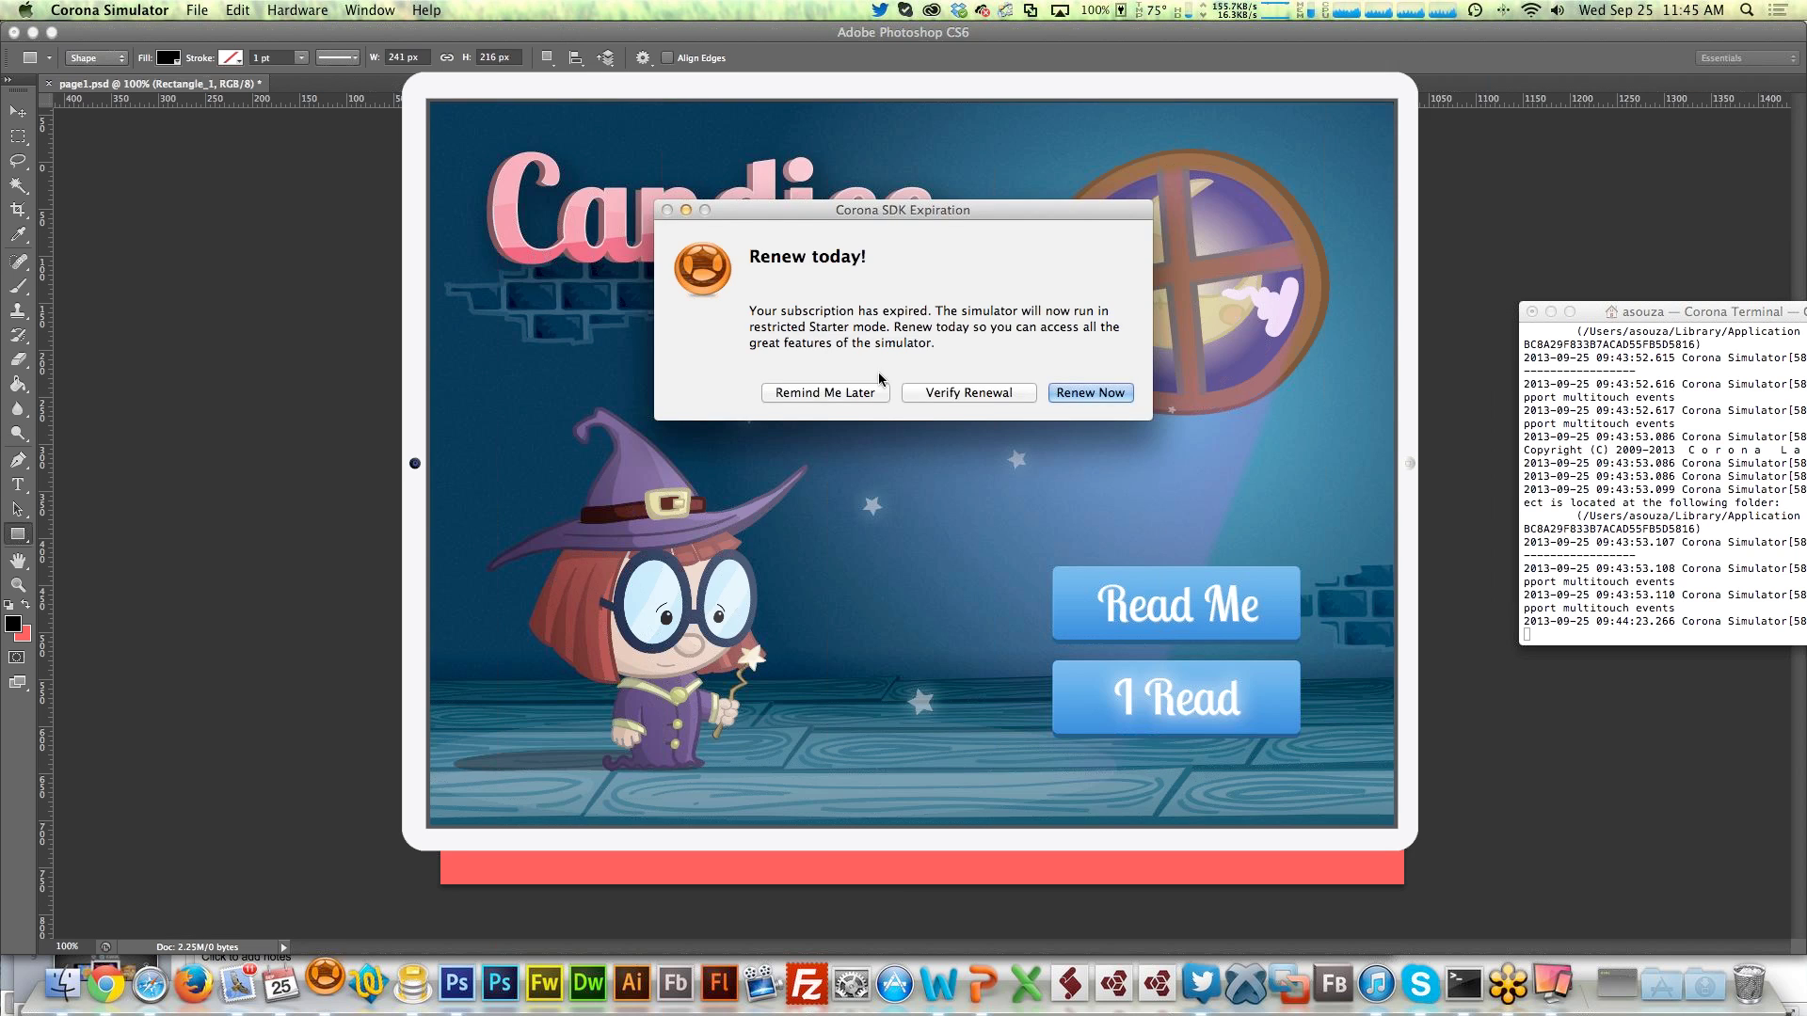
Postpone the Corona SDK renewal reminders and arrange the simulator and Corona Terminal windows side by side
left_click(828, 391)
key("super+w")
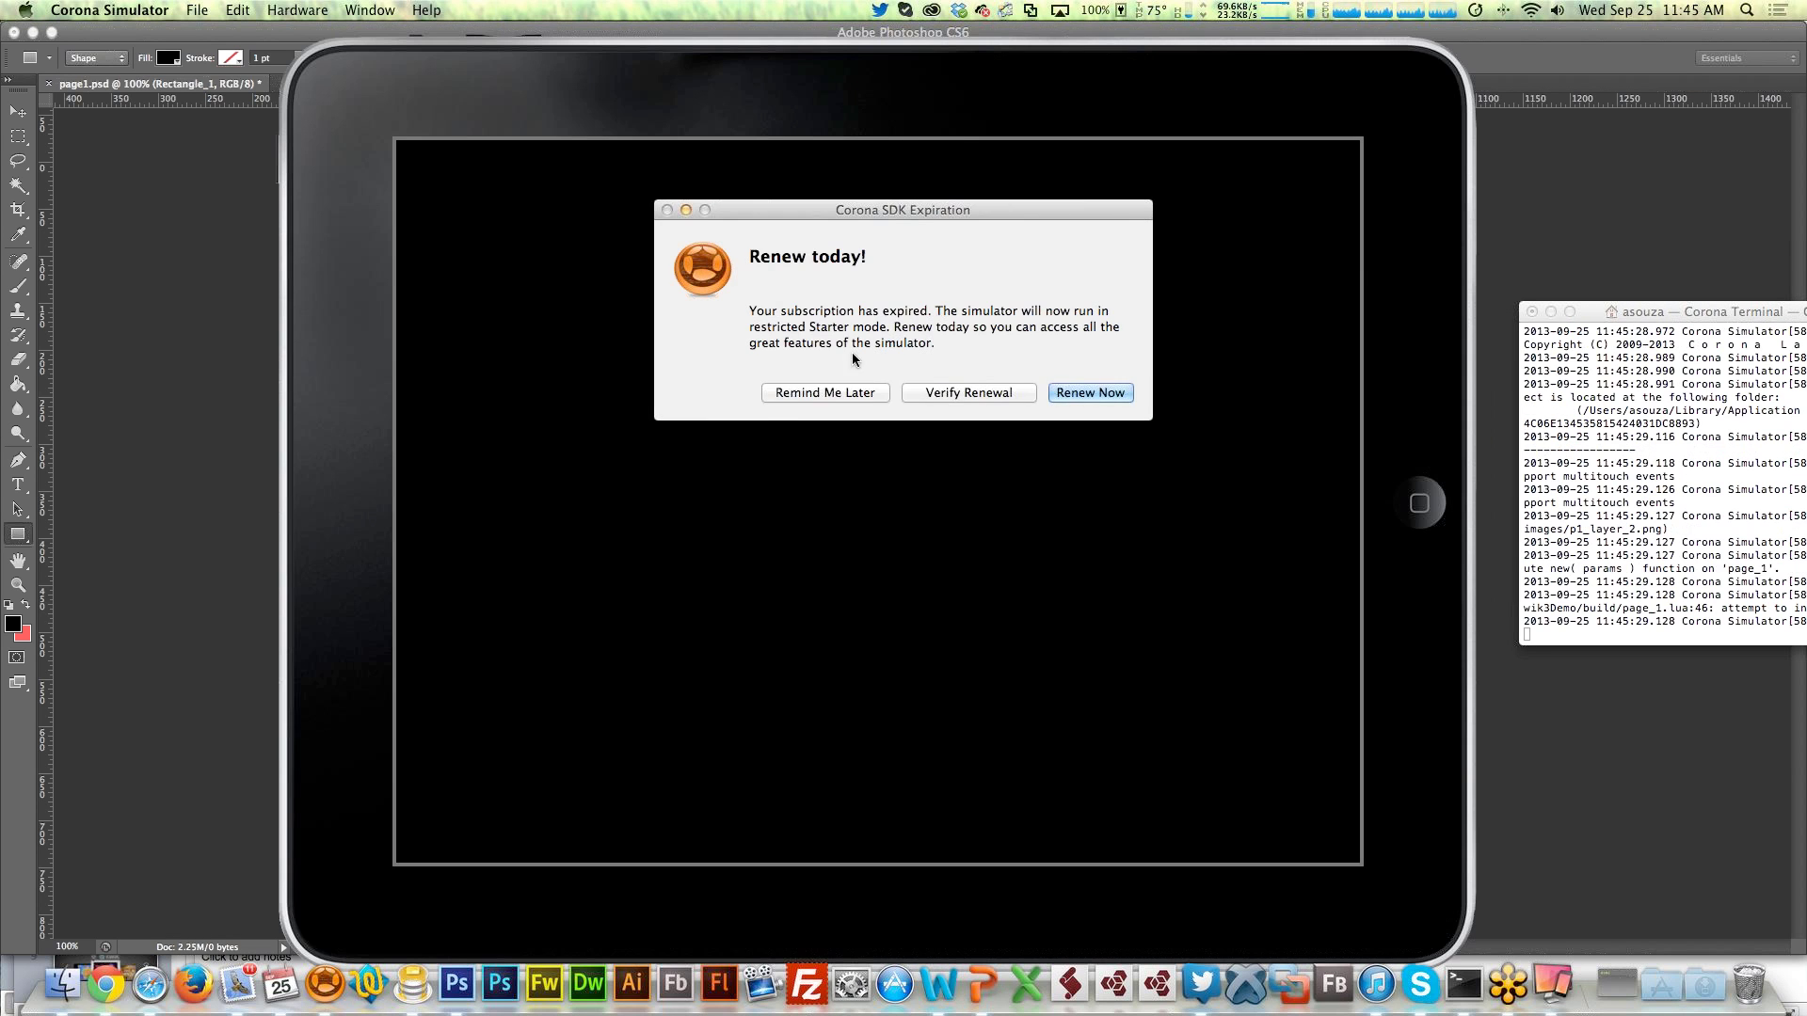
left_click(855, 399)
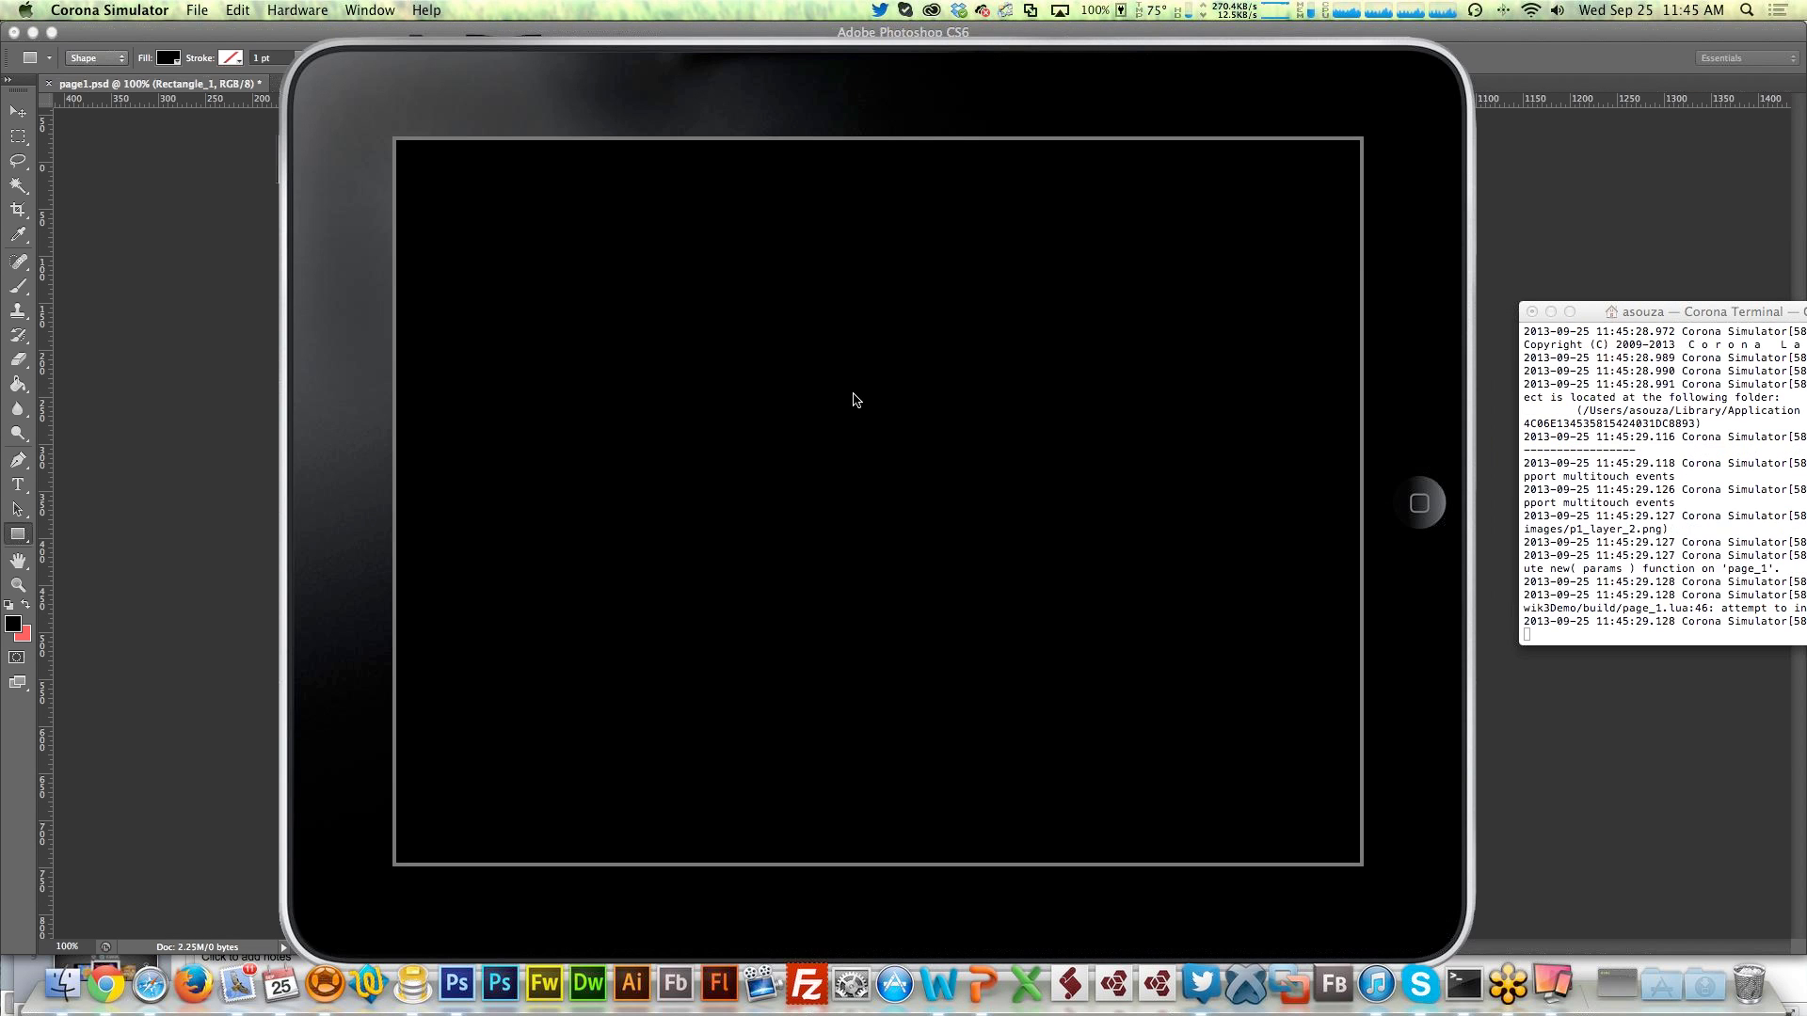
left_click_drag(1153, 88, 949, 73)
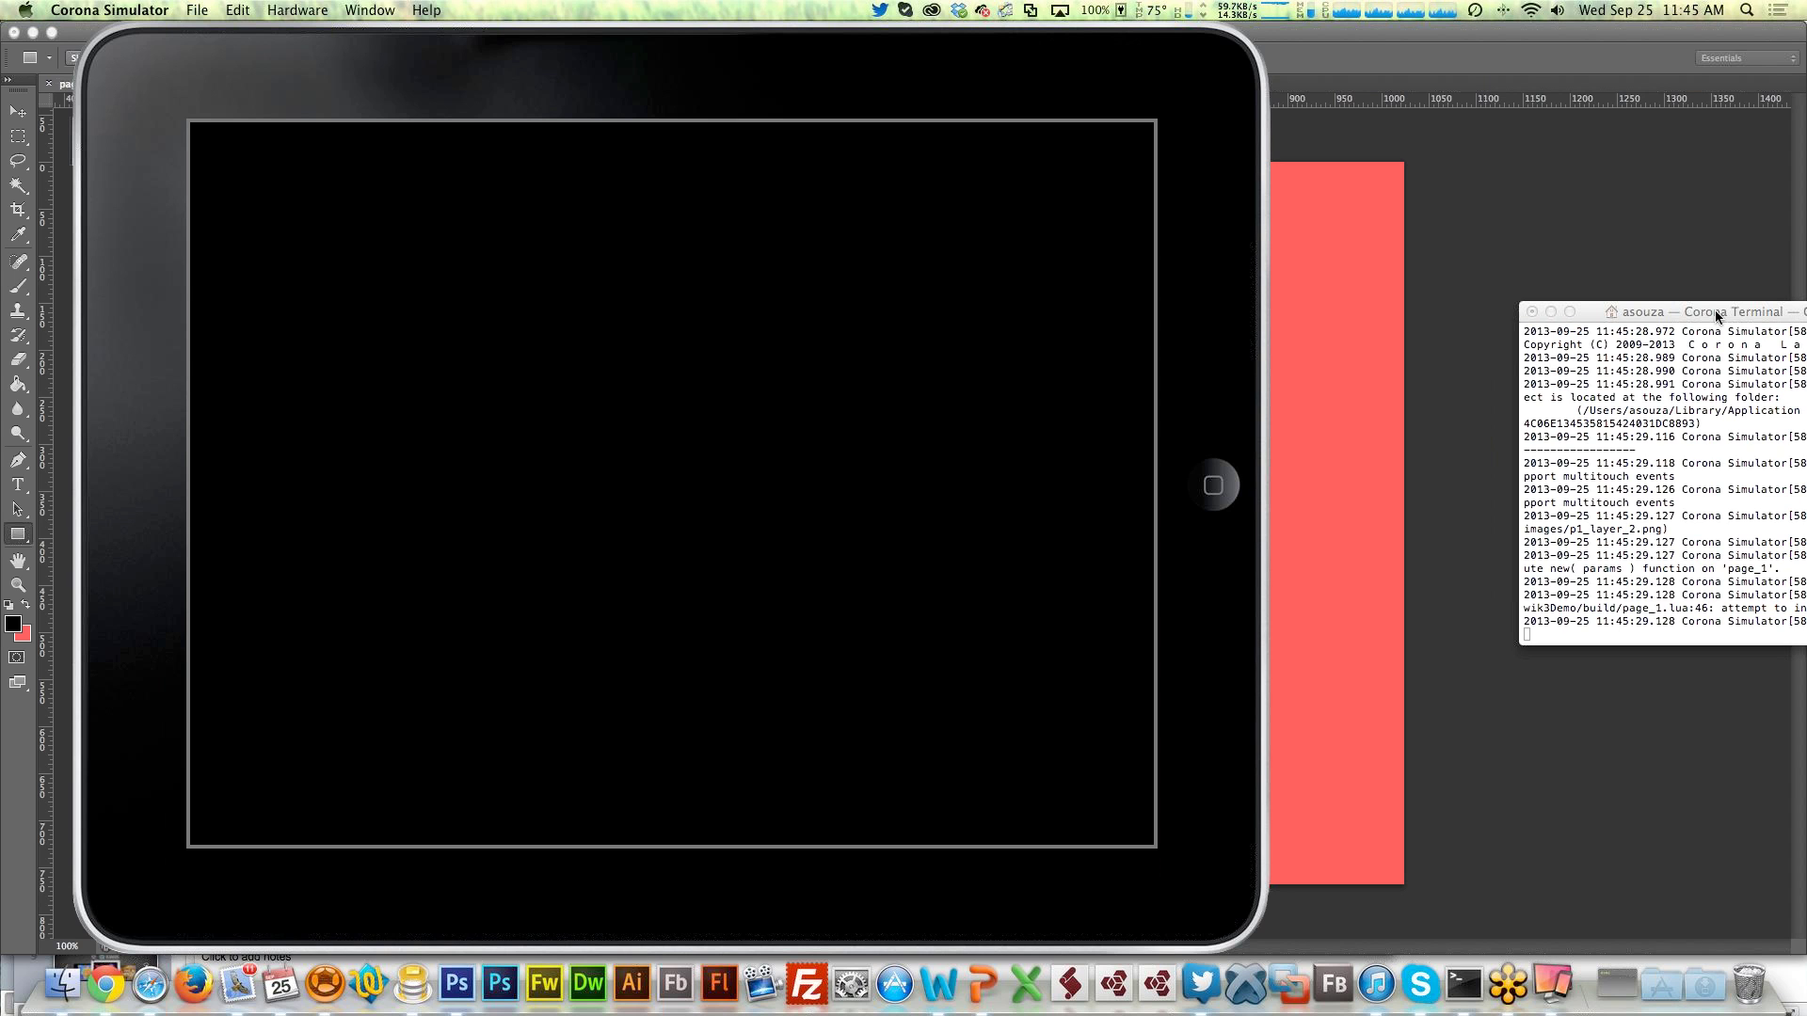
left_click_drag(1715, 309, 1444, 87)
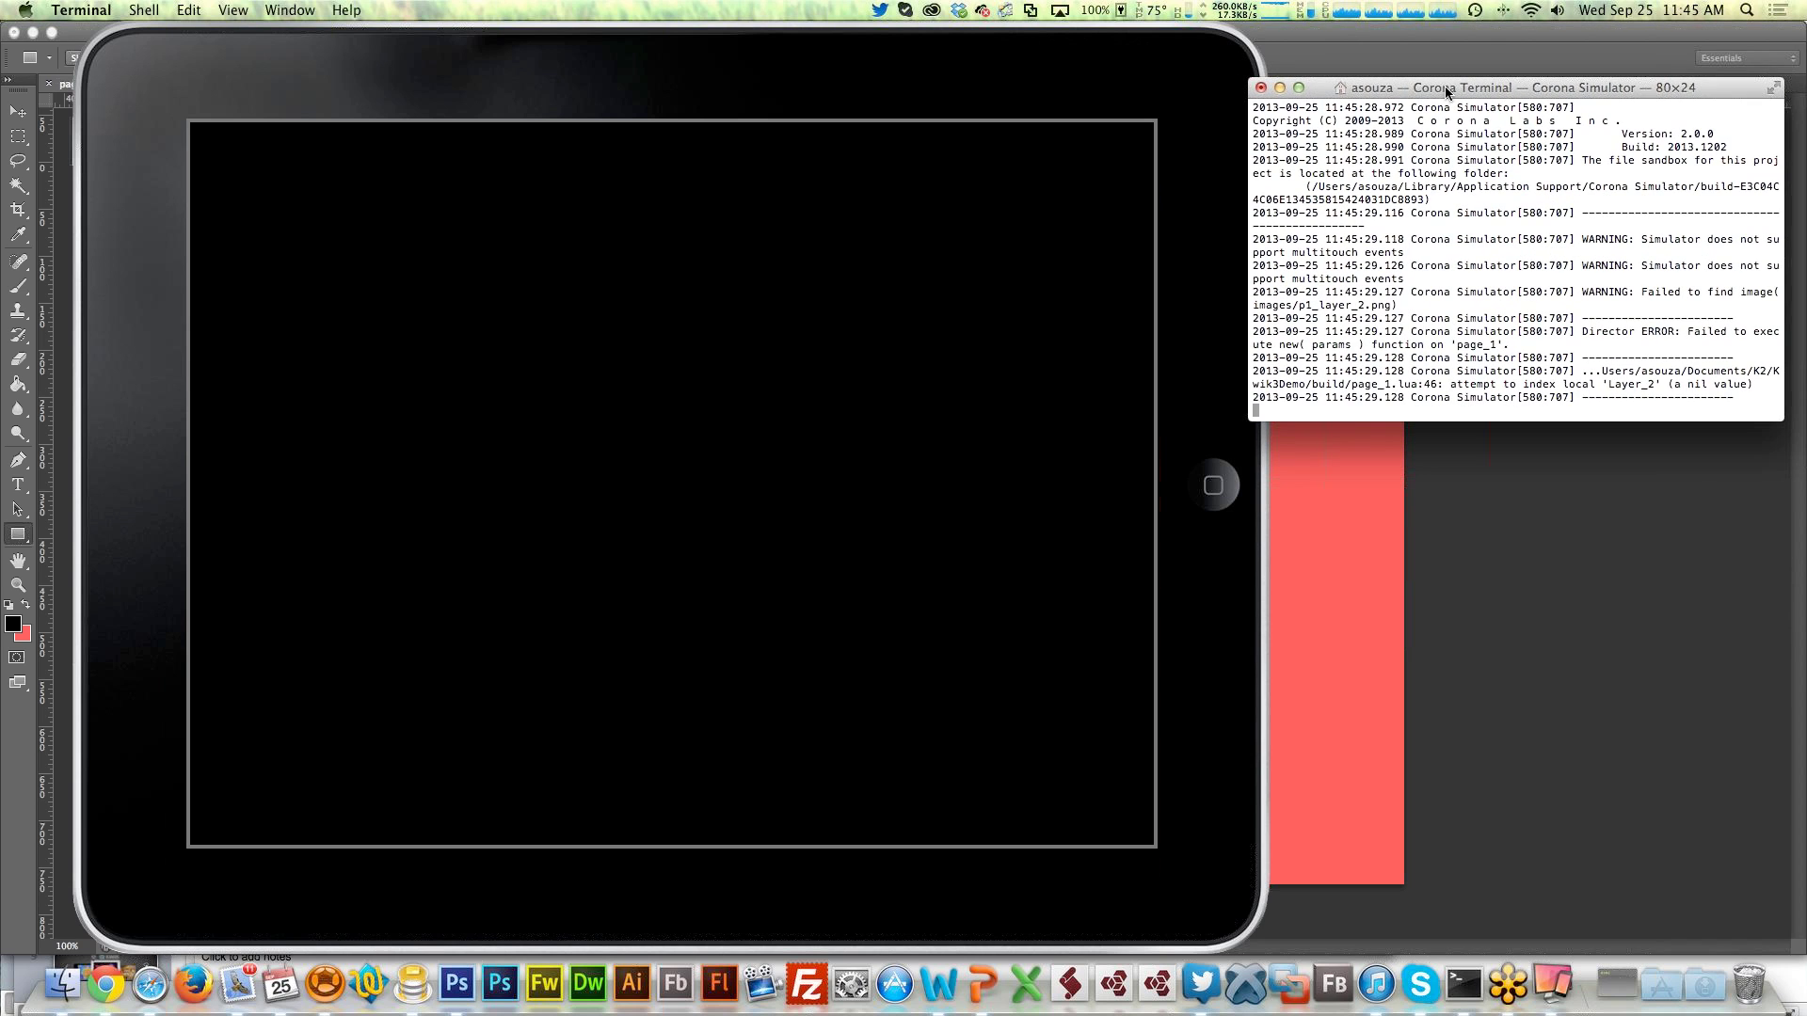
mouse_move(918, 71)
left_mouse_down()
mouse_move(895, 73)
mouse_move(944, 76)
mouse_move(894, 90)
left_mouse_up()
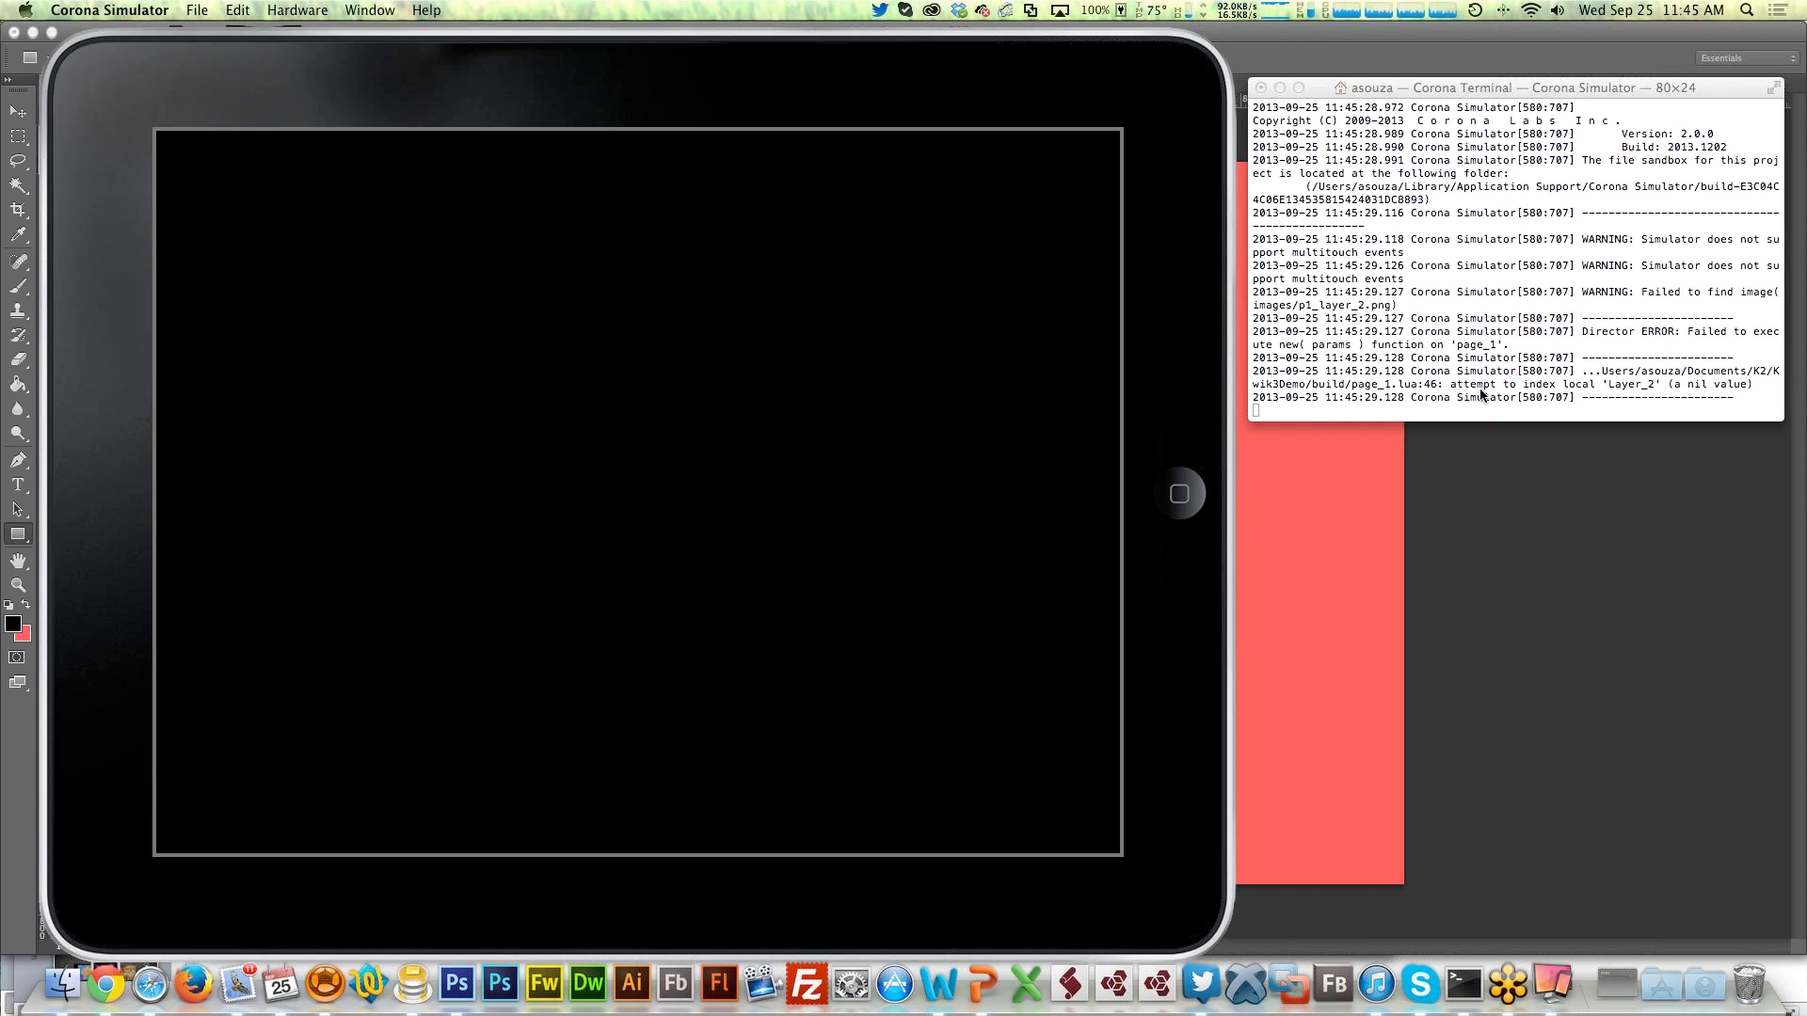
Highlight Layer_2 in the terminal's page_1.lua error message and return to Photoshop
left_click(1615, 386)
double_click(1650, 385)
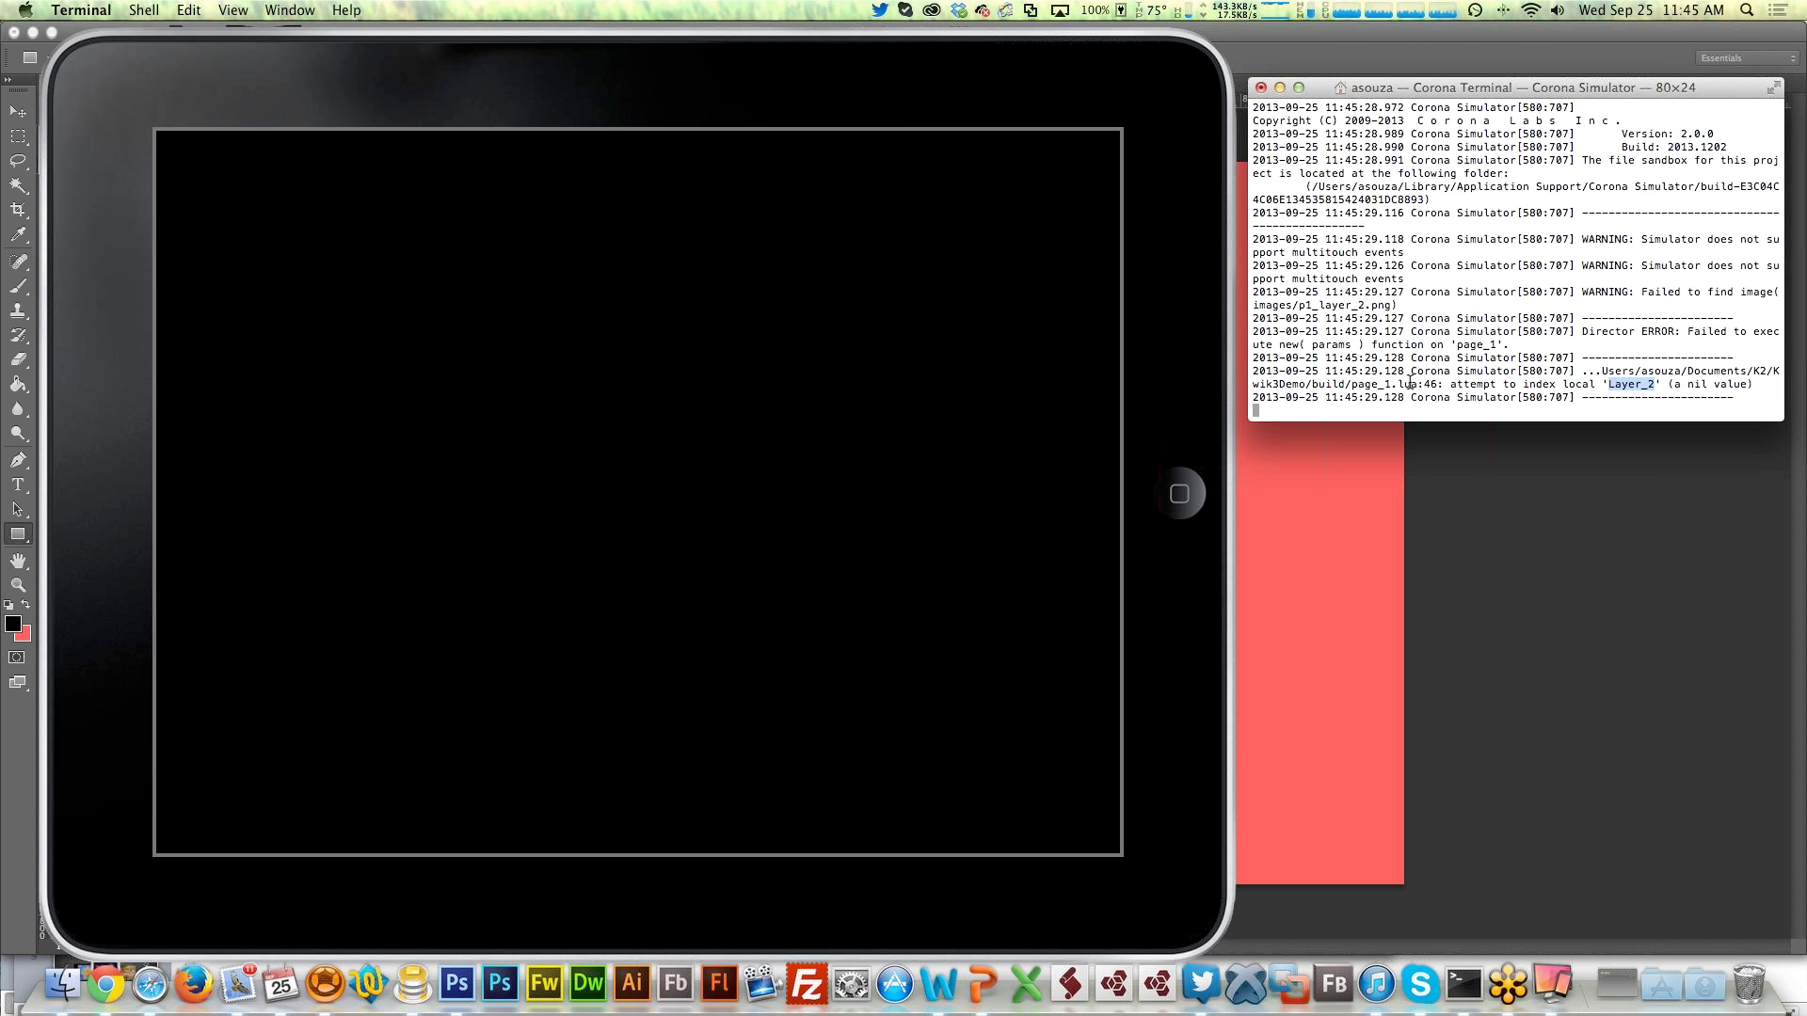
left_click(1519, 557)
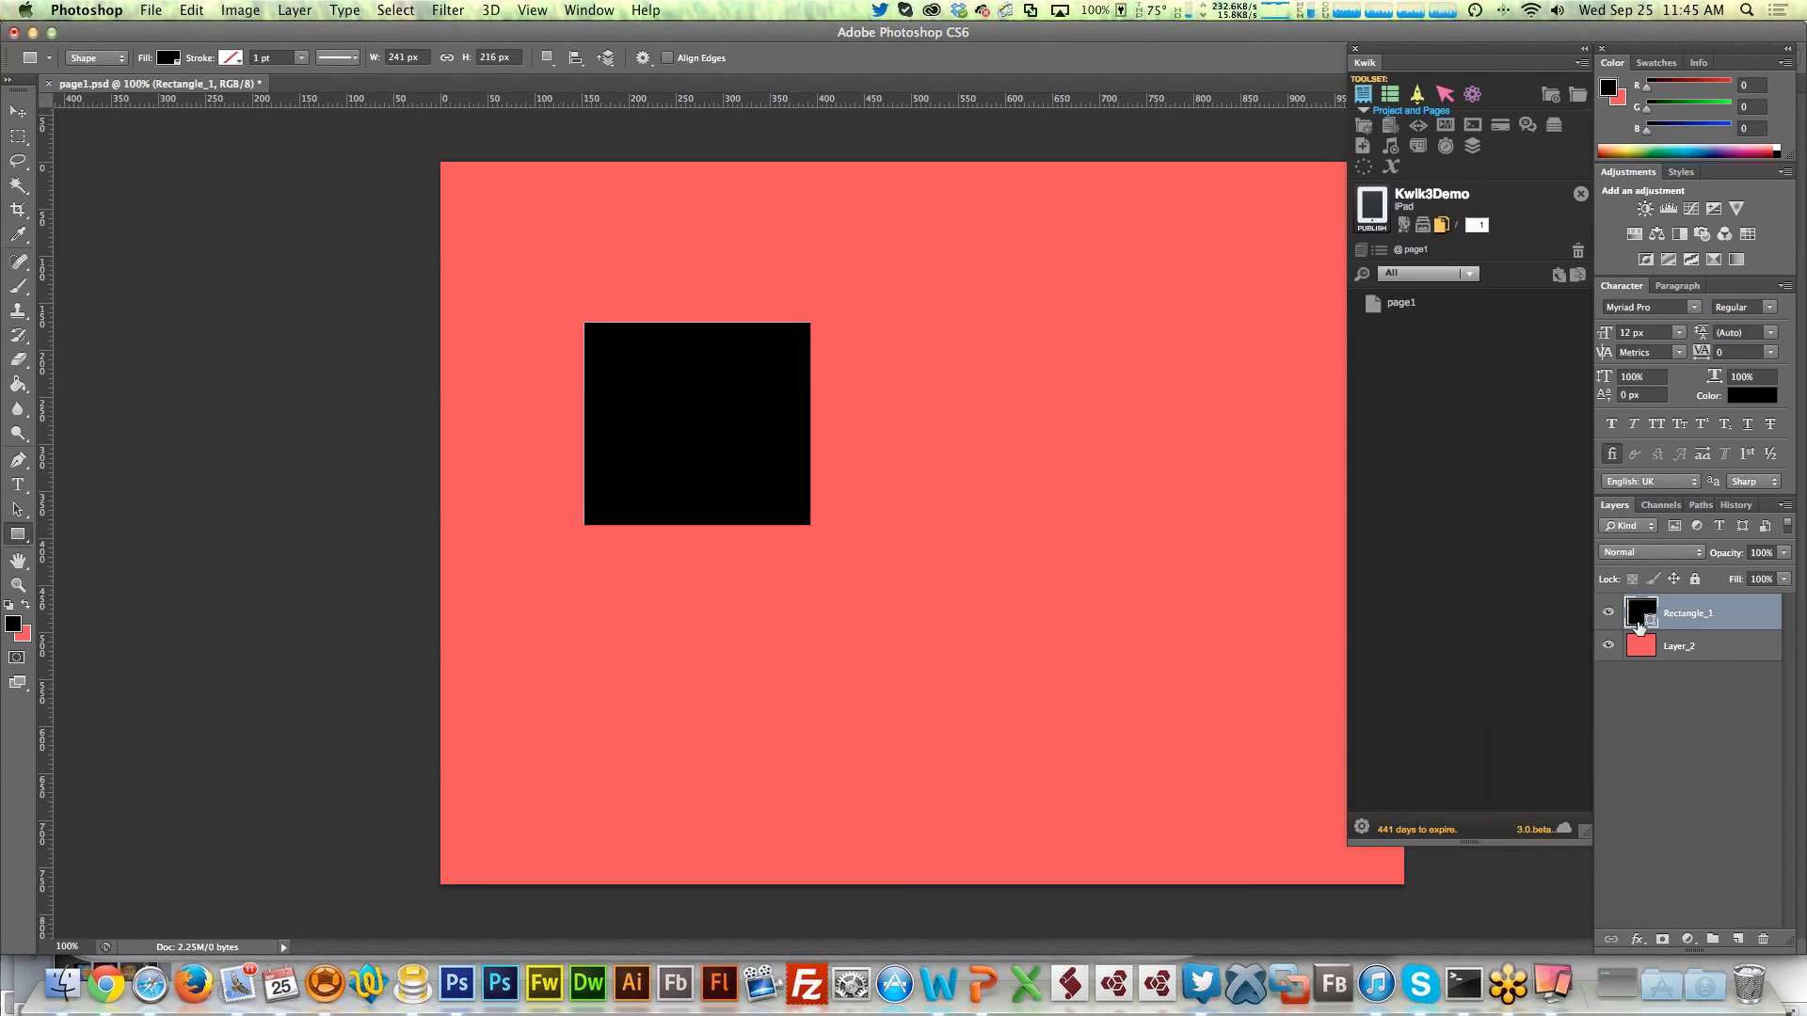
Select Layer_2, republish Kwik3Demo while saving over the changed page1.psd, and check the page in the simulator before returning to Photoshop
left_click(1709, 652)
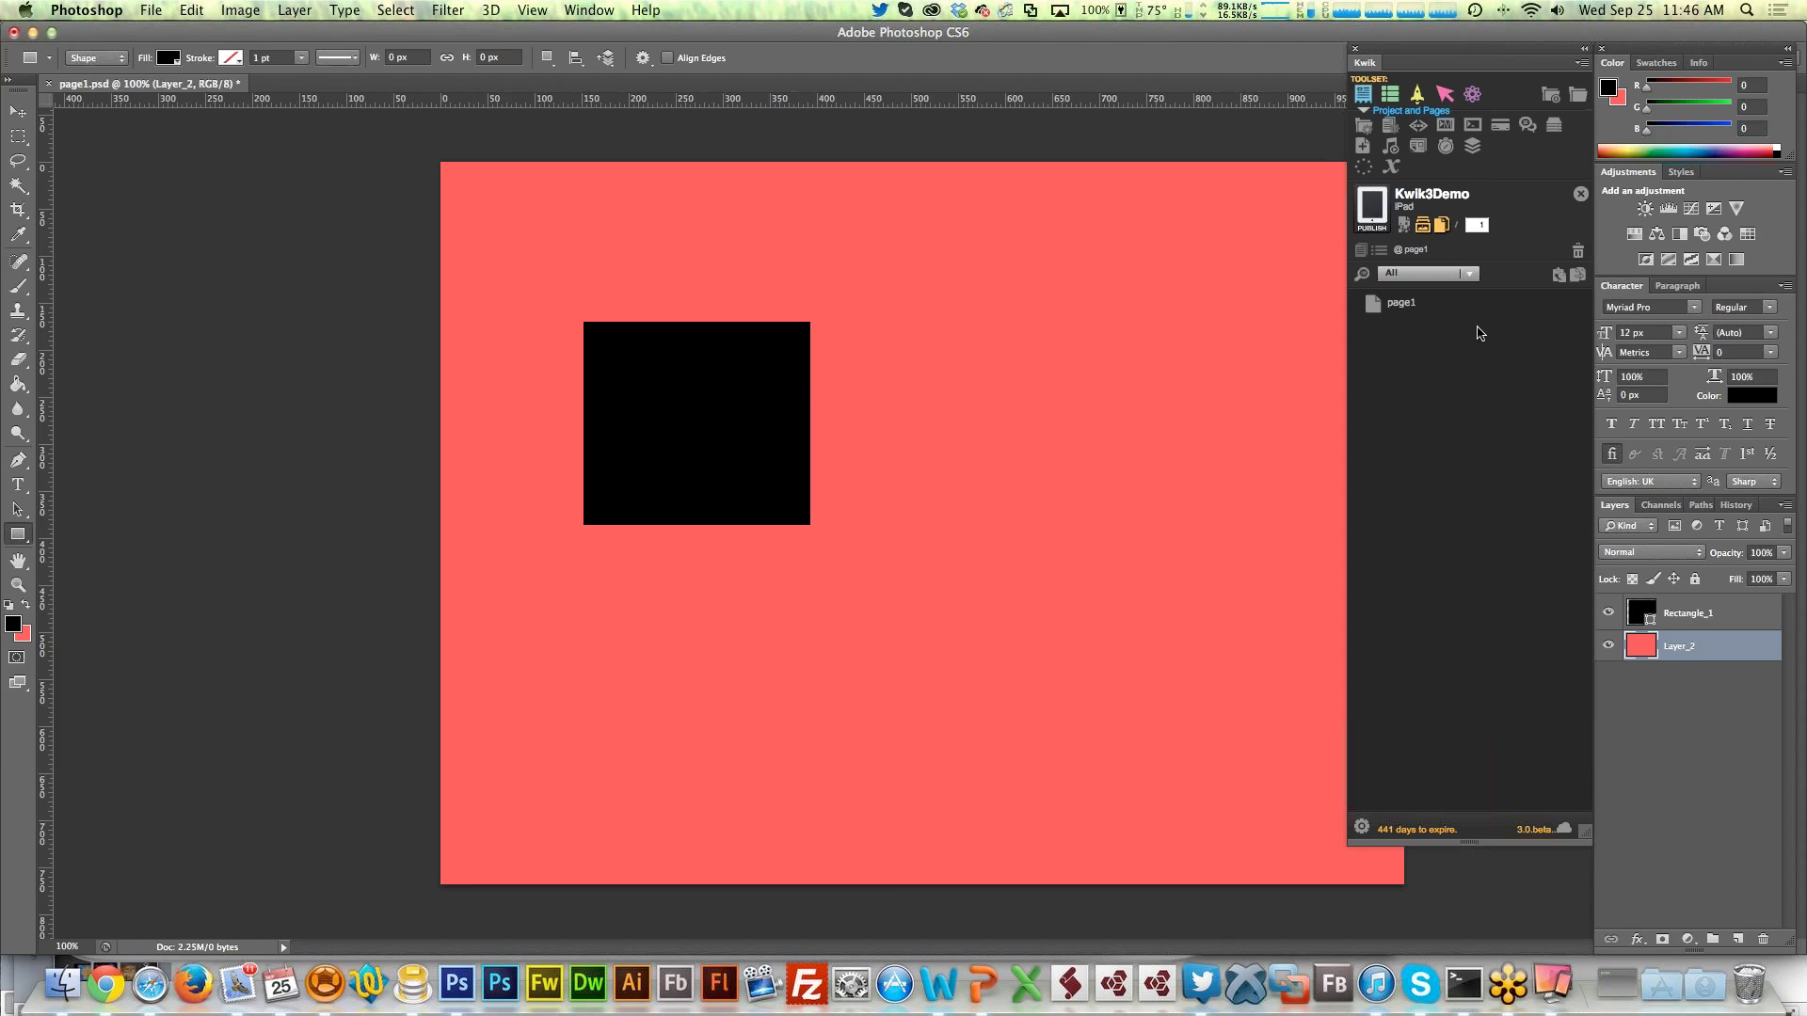
left_click(1372, 205)
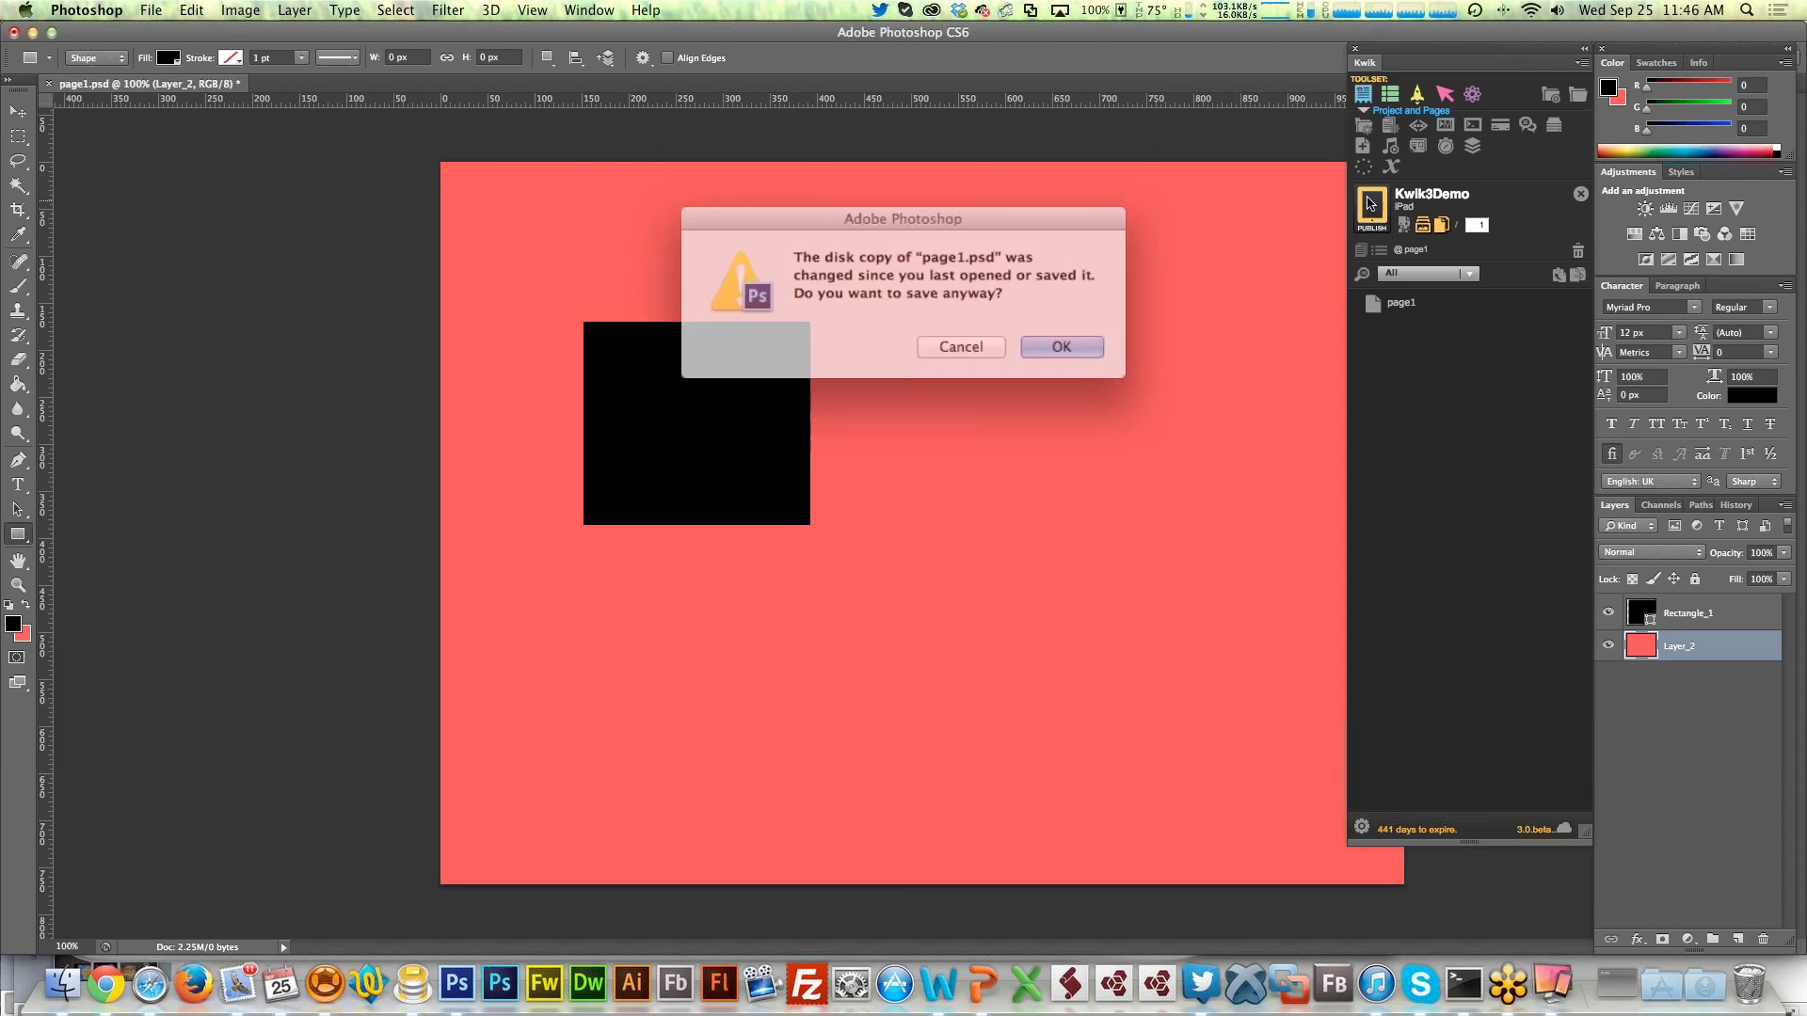
left_click(1066, 344)
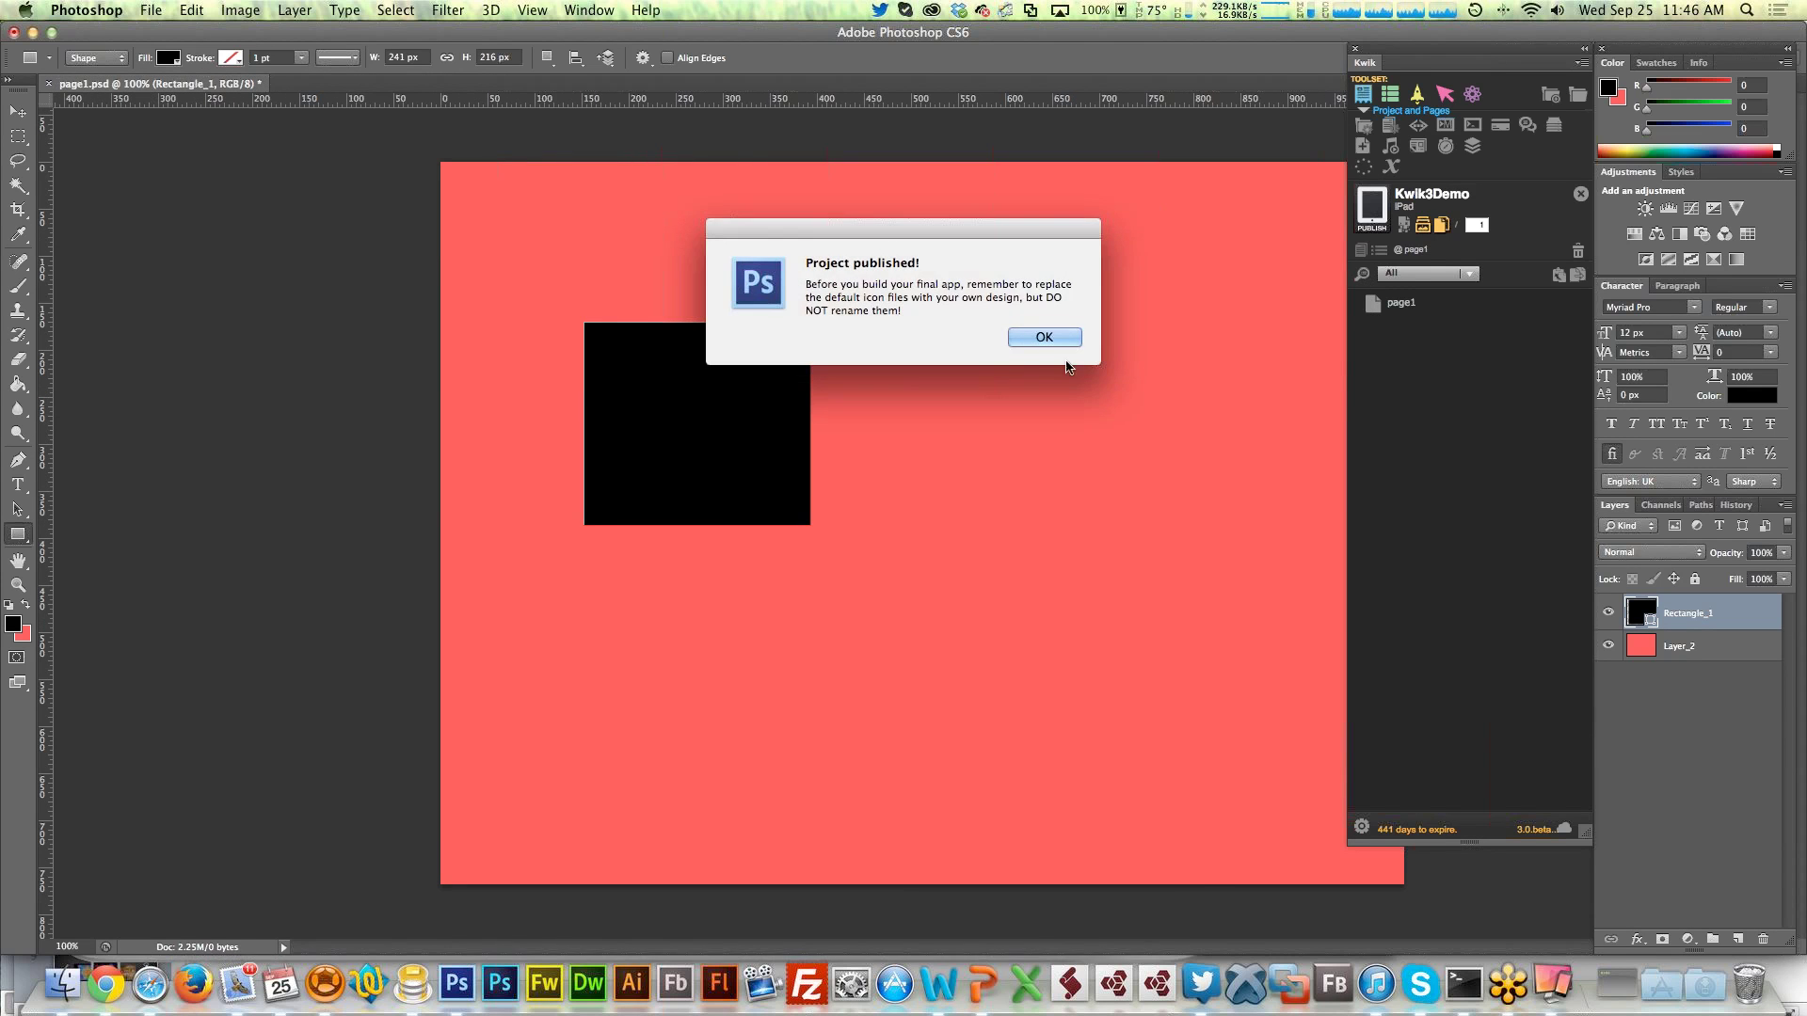
left_click(1030, 341)
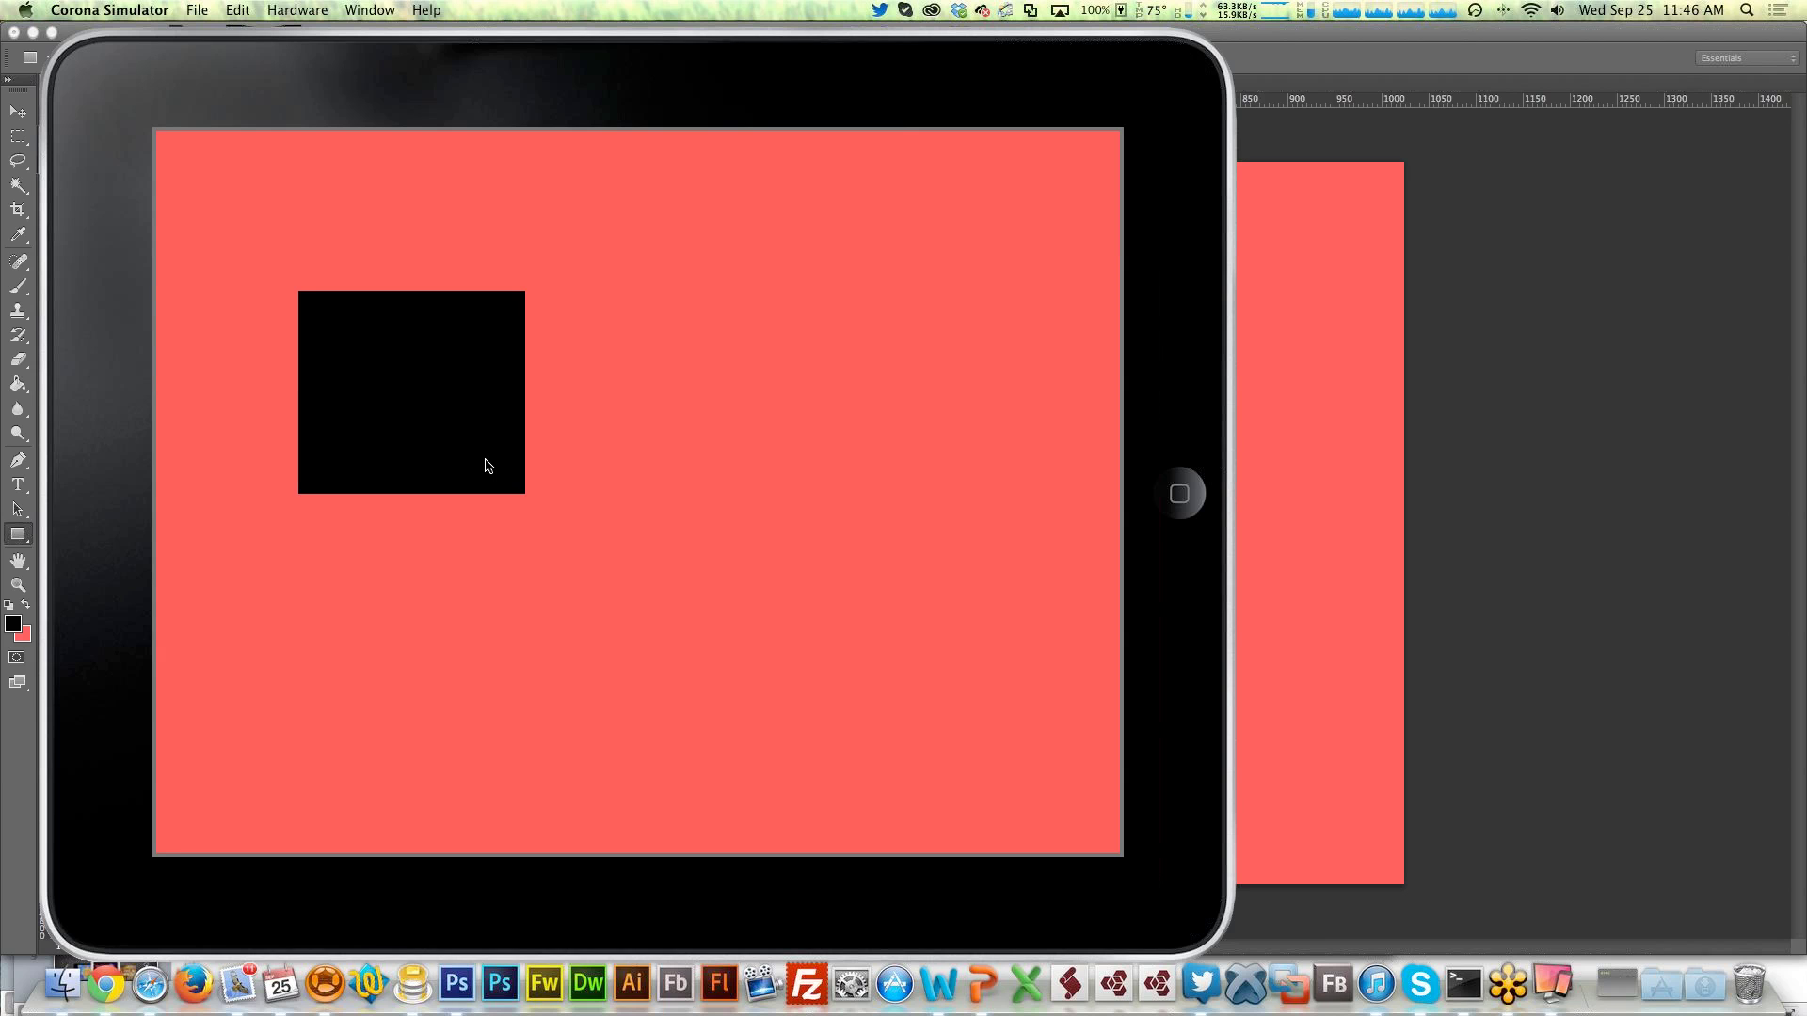
left_click(1427, 431)
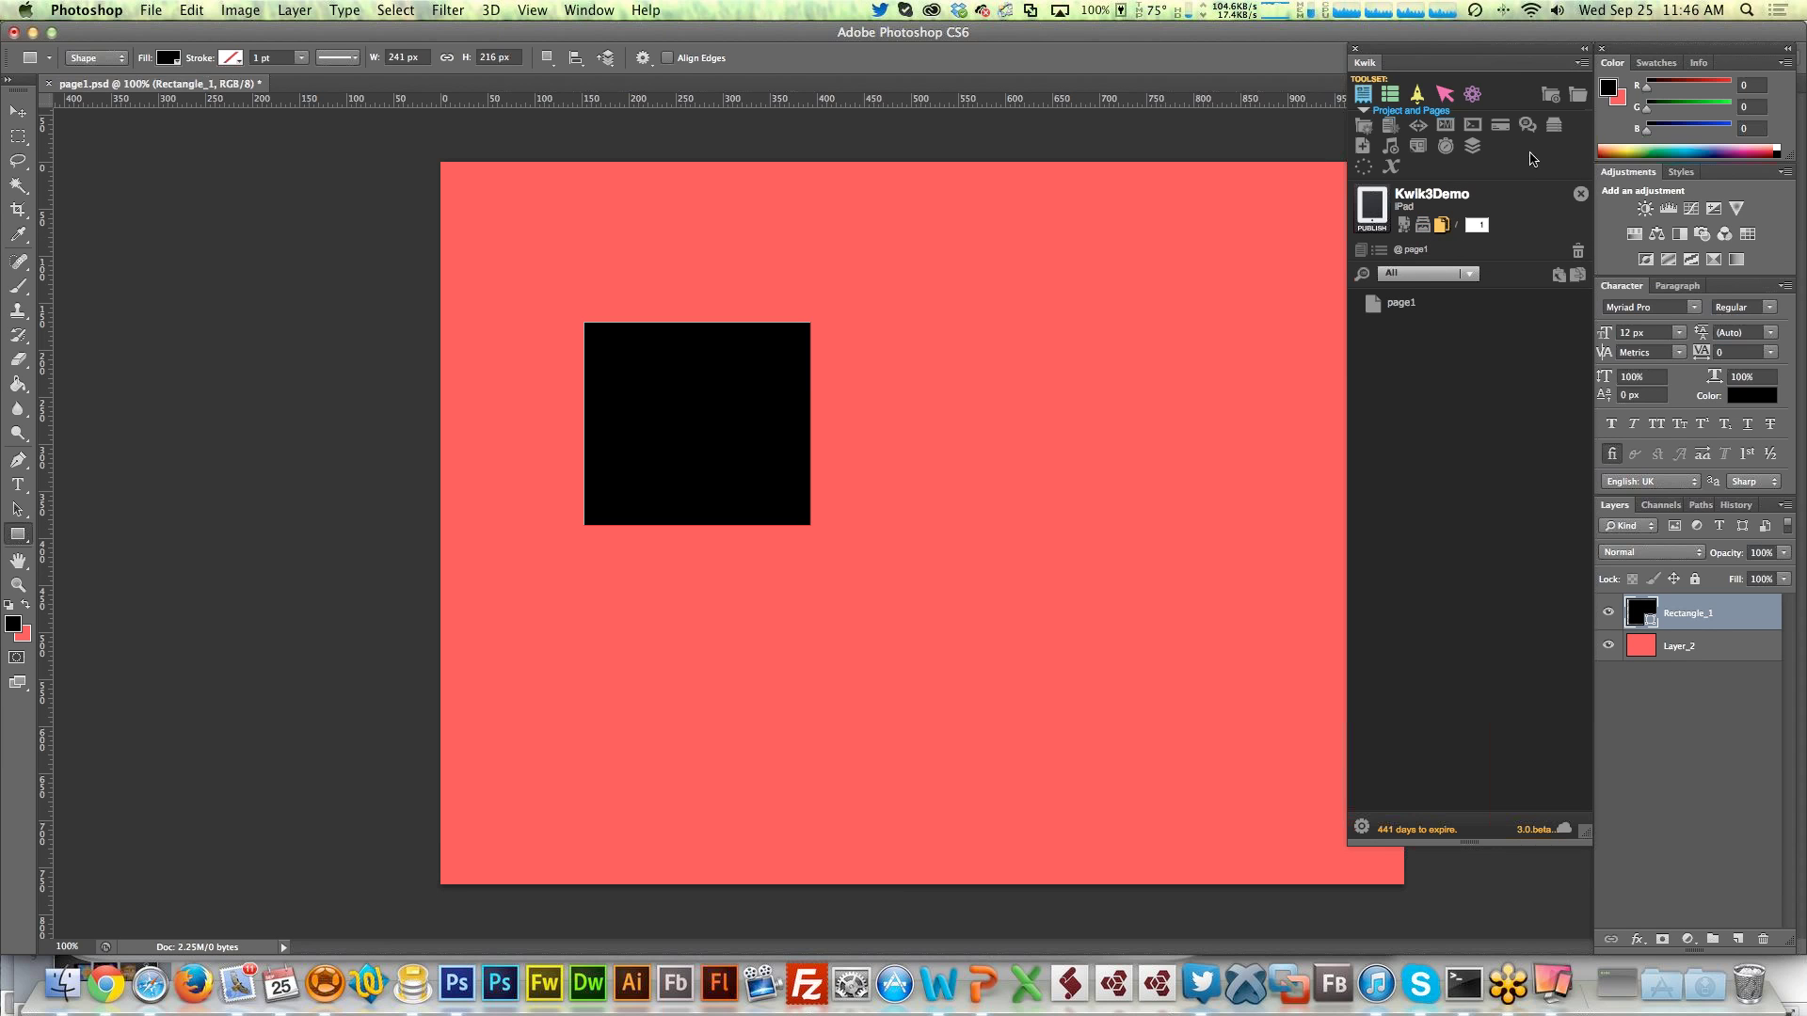
Start a linear animation for the Rectangle_1 layer and name it linear_rectangle
left_click(1446, 96)
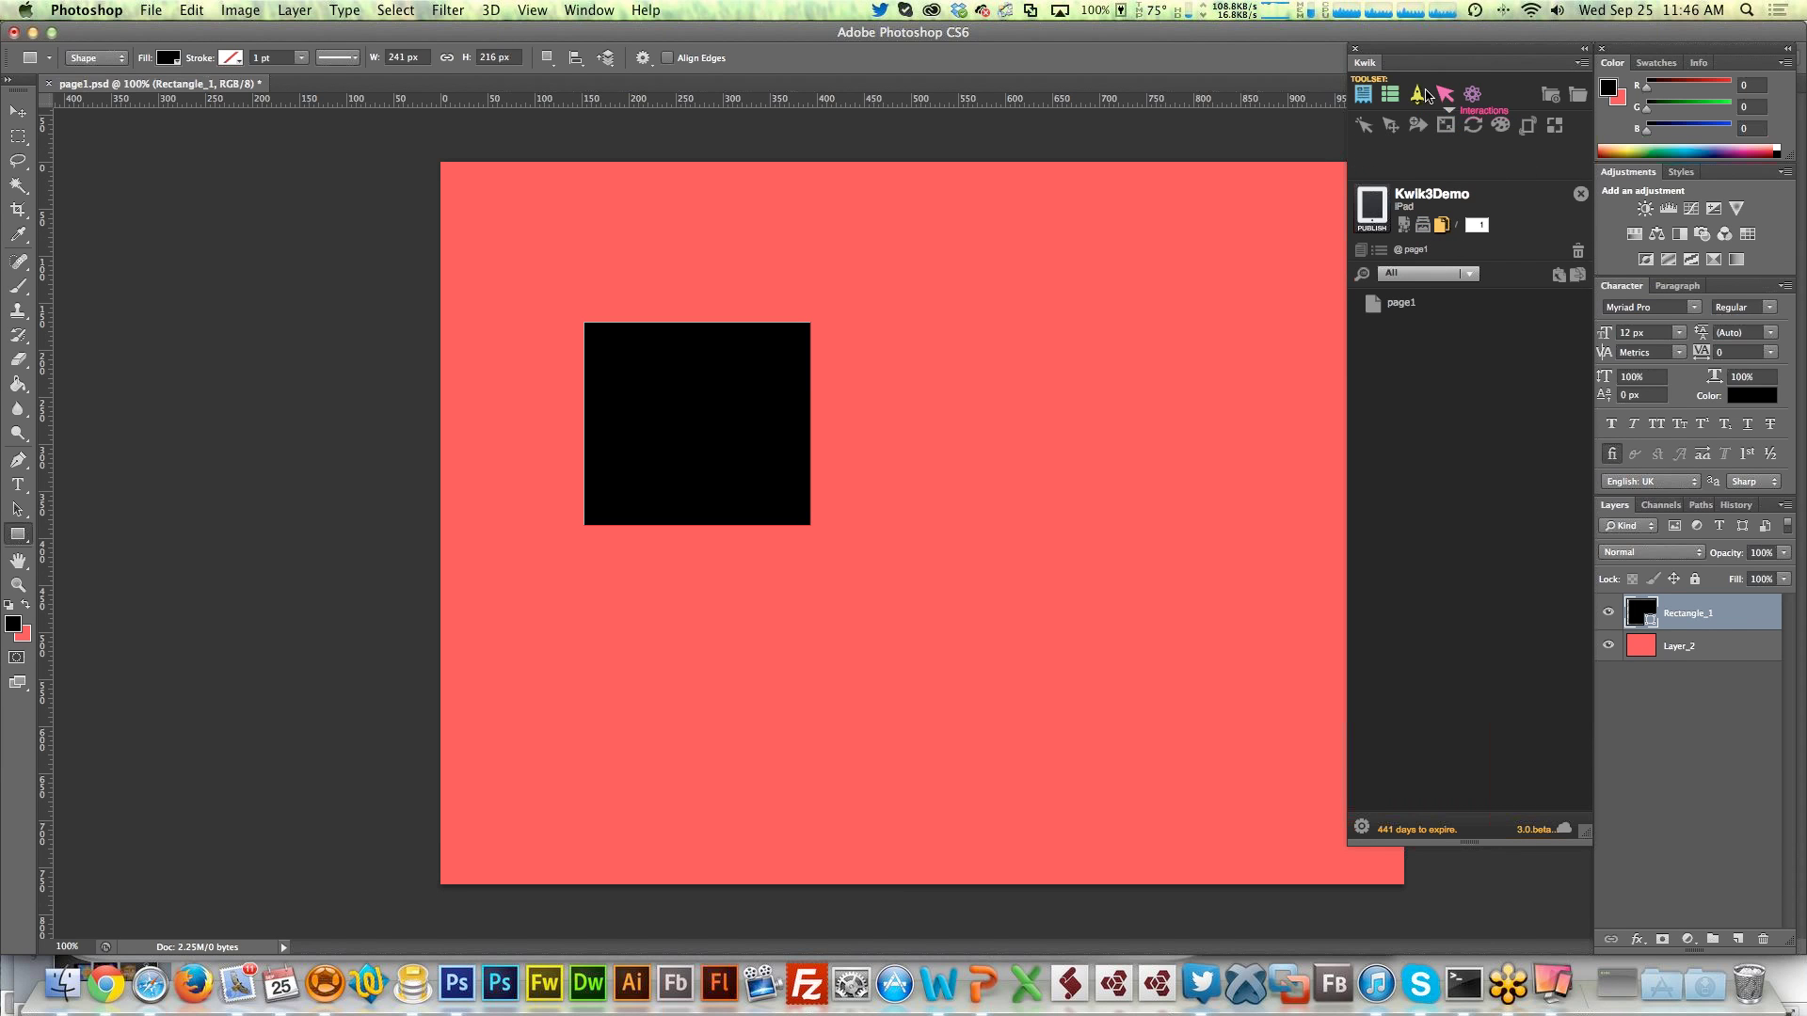
left_click(1417, 95)
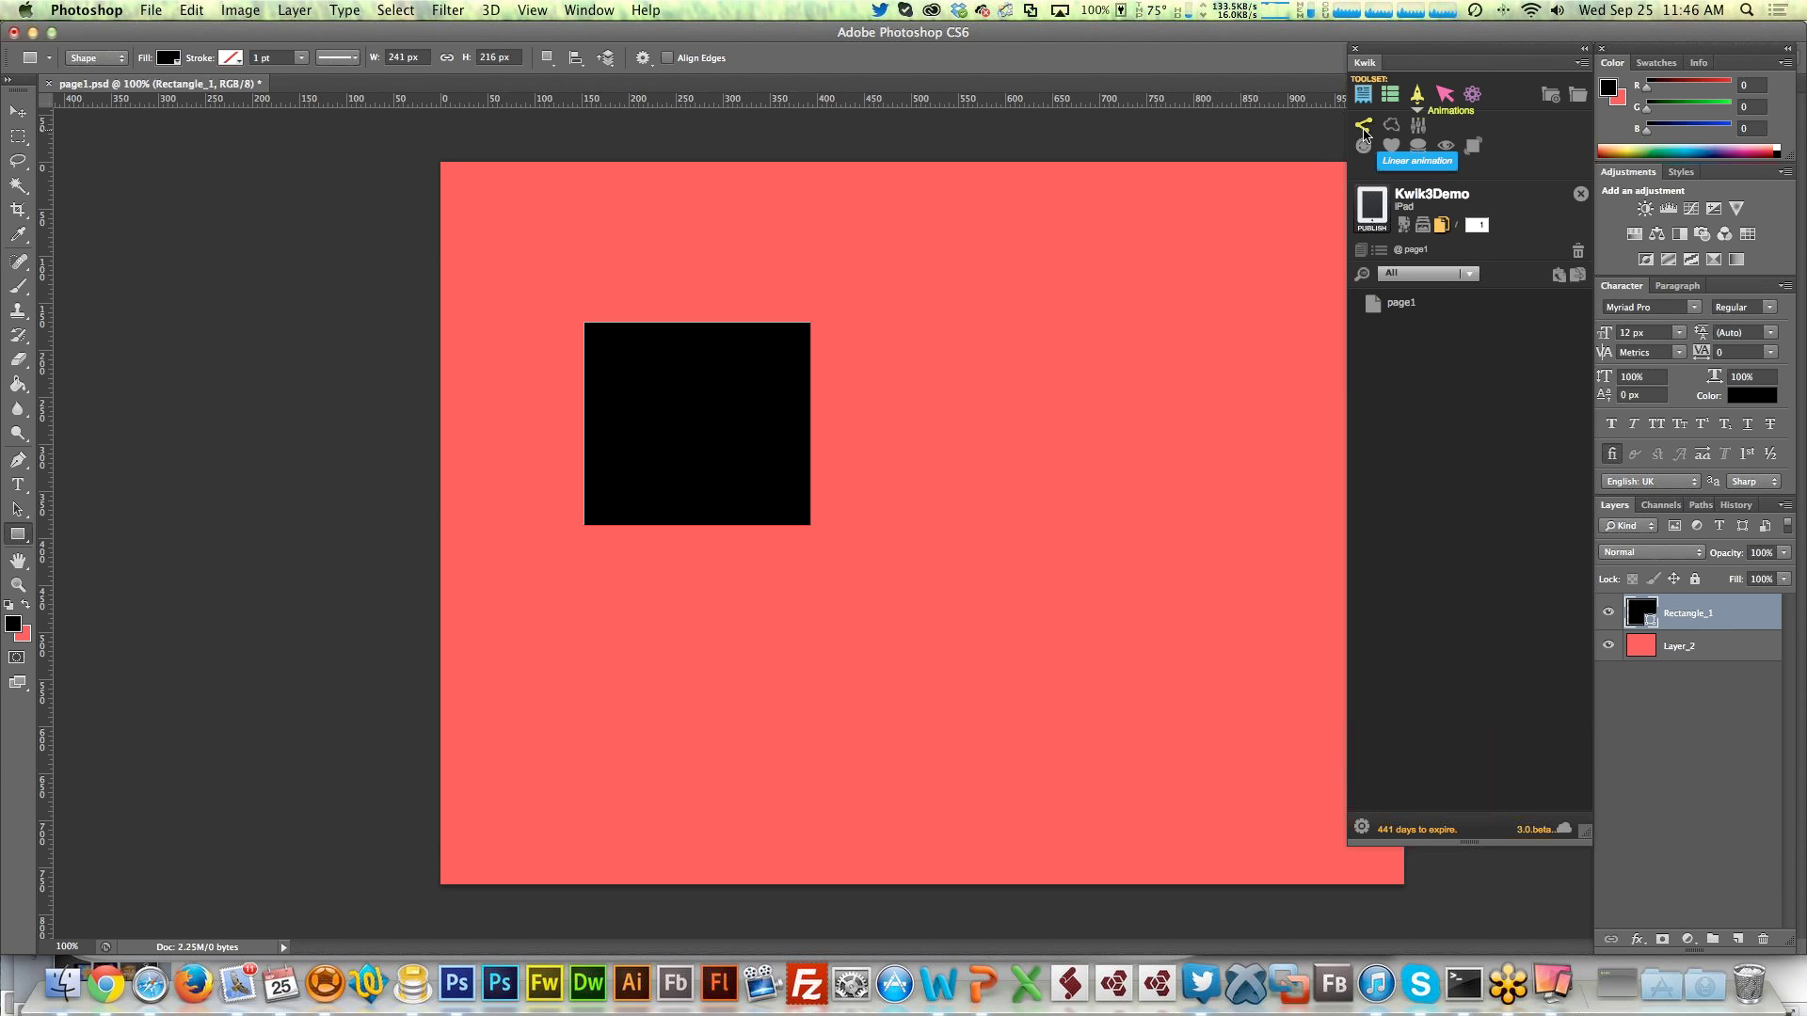
left_click(1363, 134)
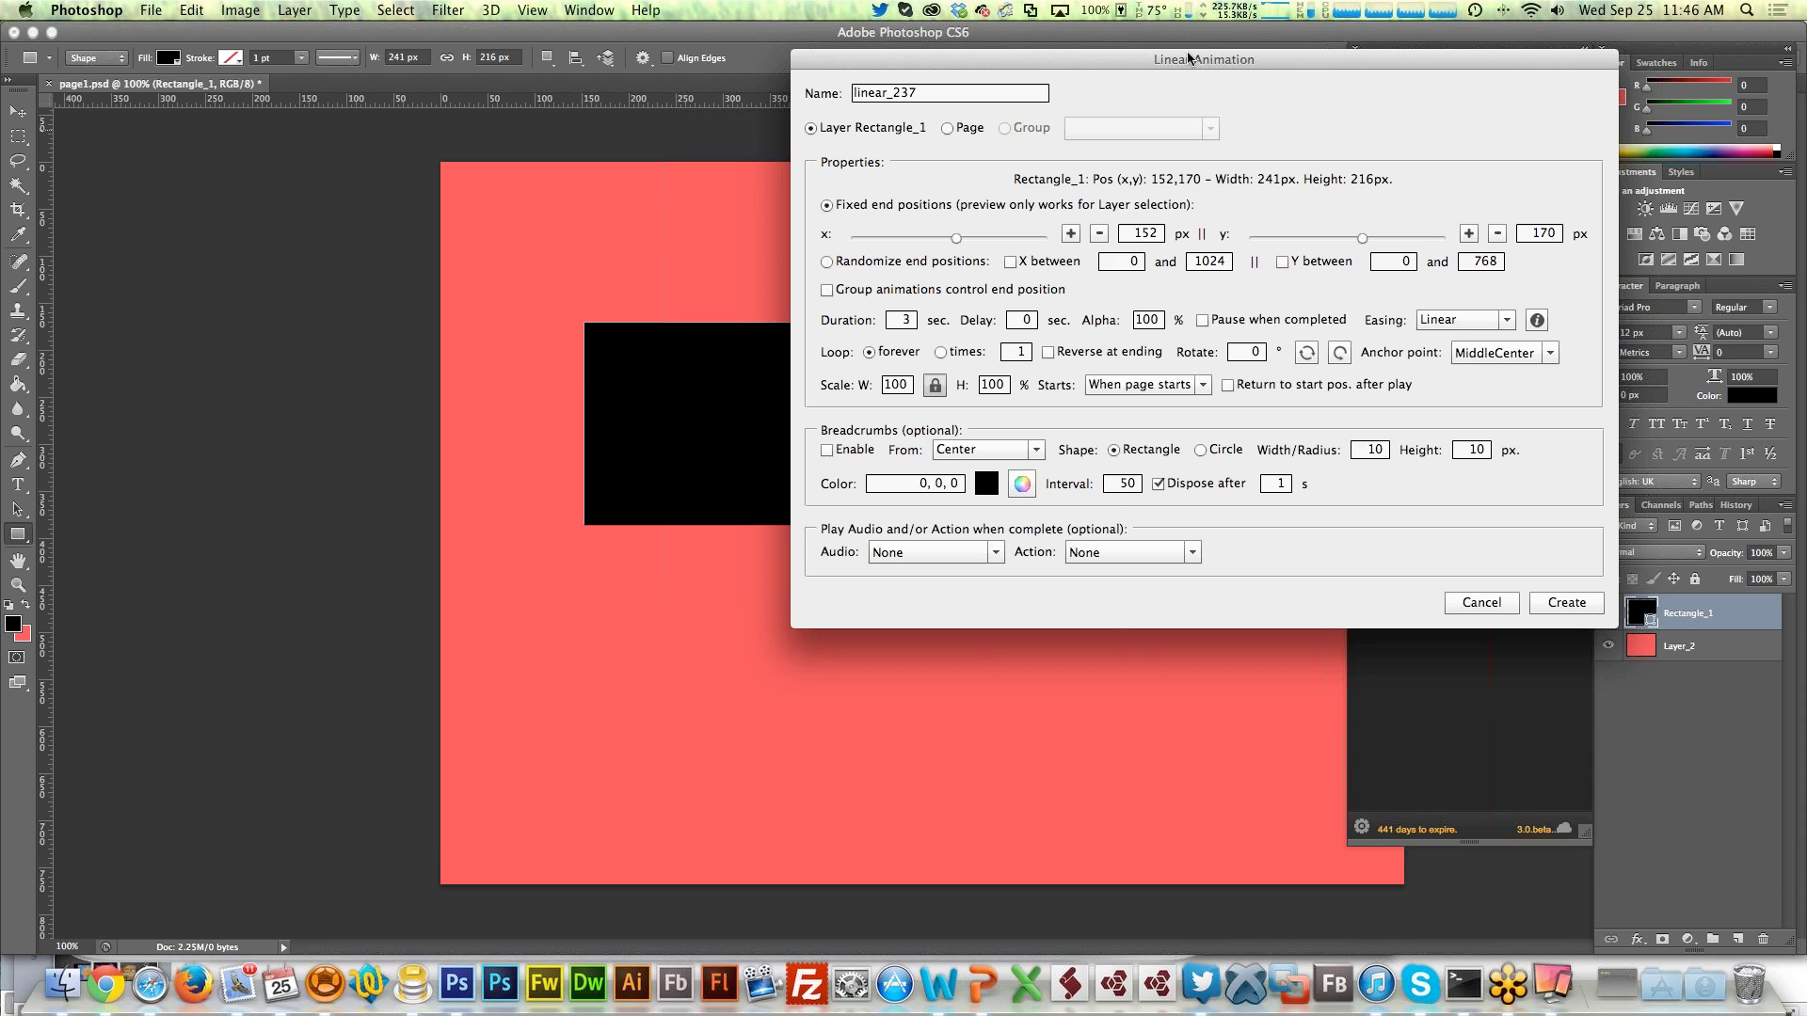
left_click_drag(1138, 48, 1223, 138)
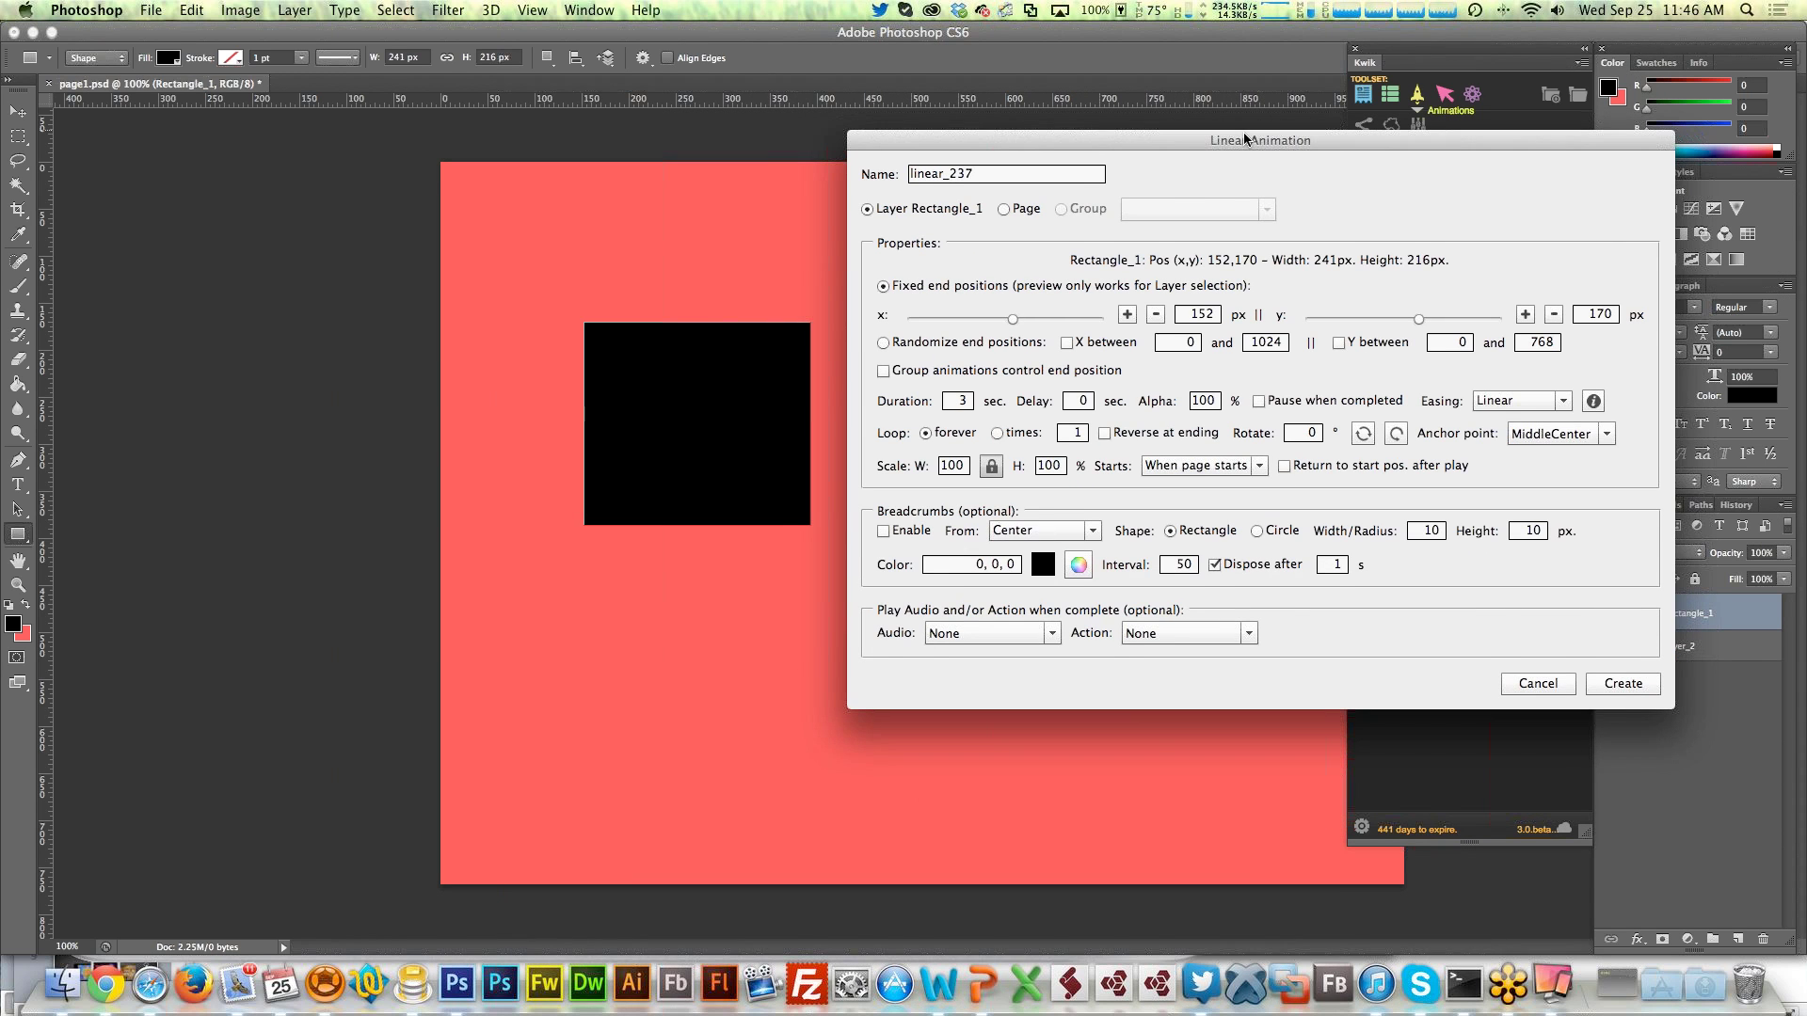
left_click(964, 175)
left_click_drag(949, 173, 1040, 172)
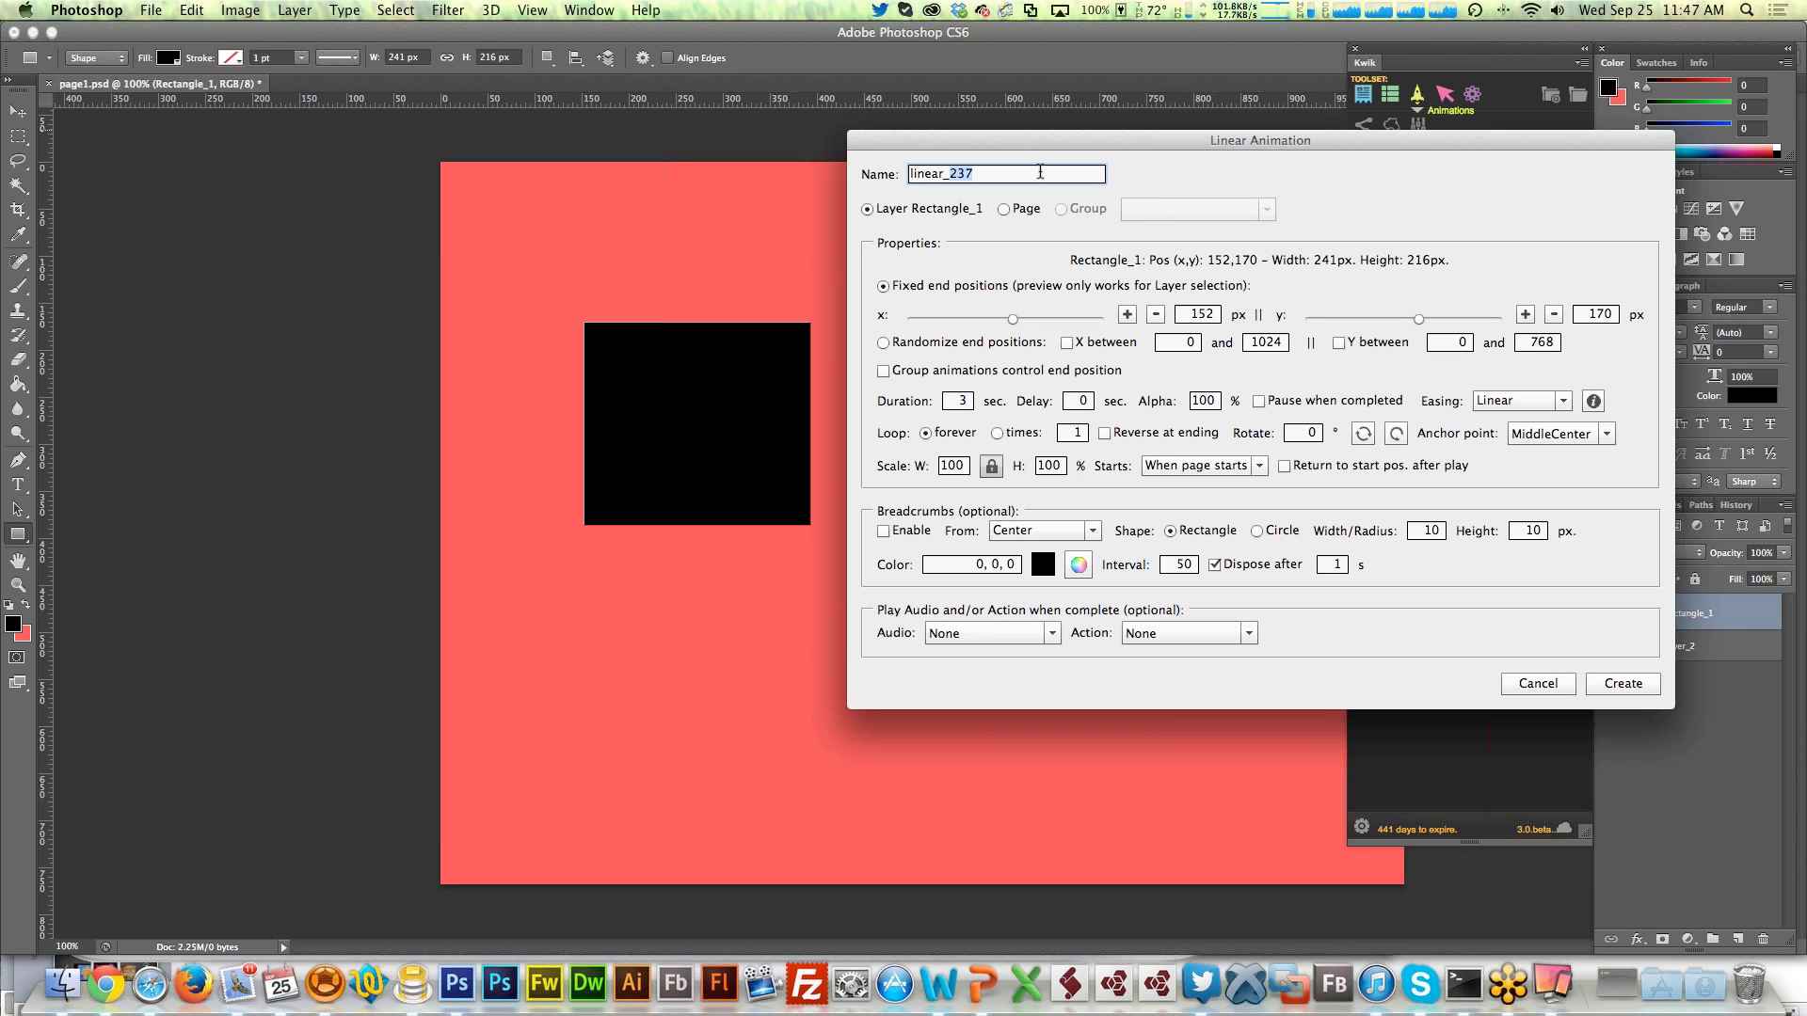
type("rectangle")
Set the animation's fixed end position to x 500 px and y 515 px, and create the animation
left_click_drag(1280, 139, 1495, 226)
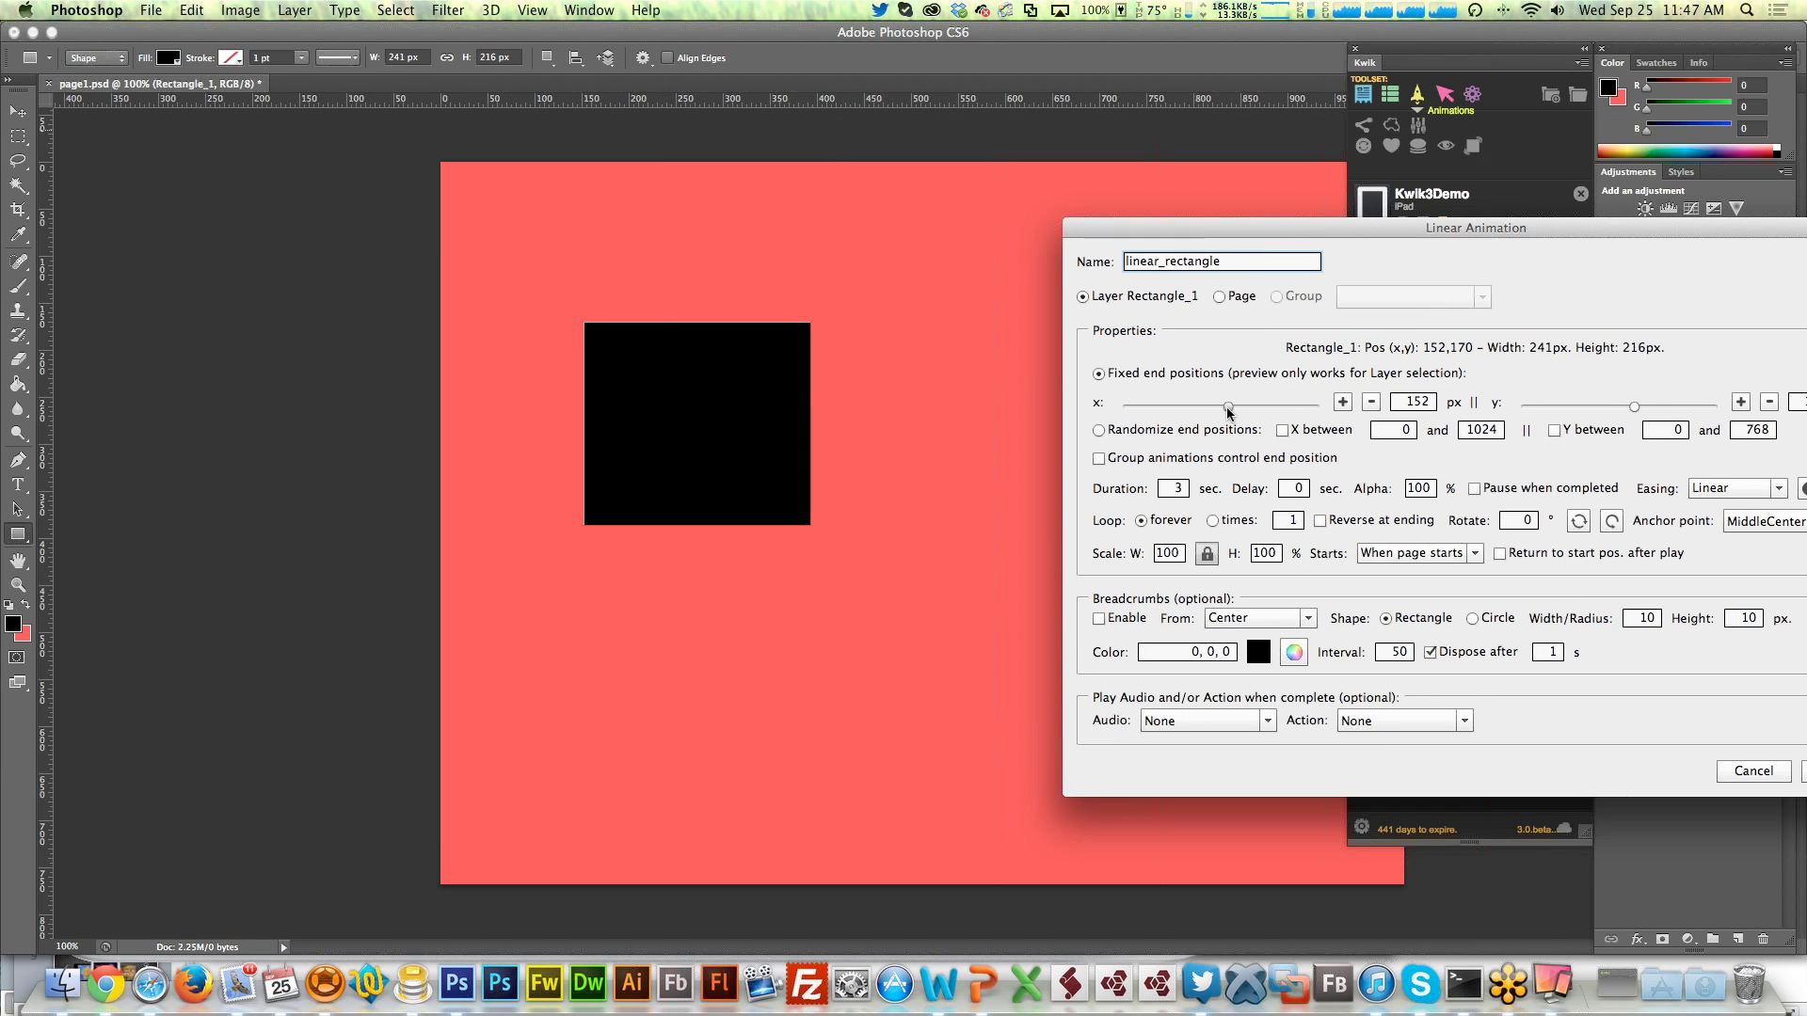
left_click_drag(1631, 410, 1651, 407)
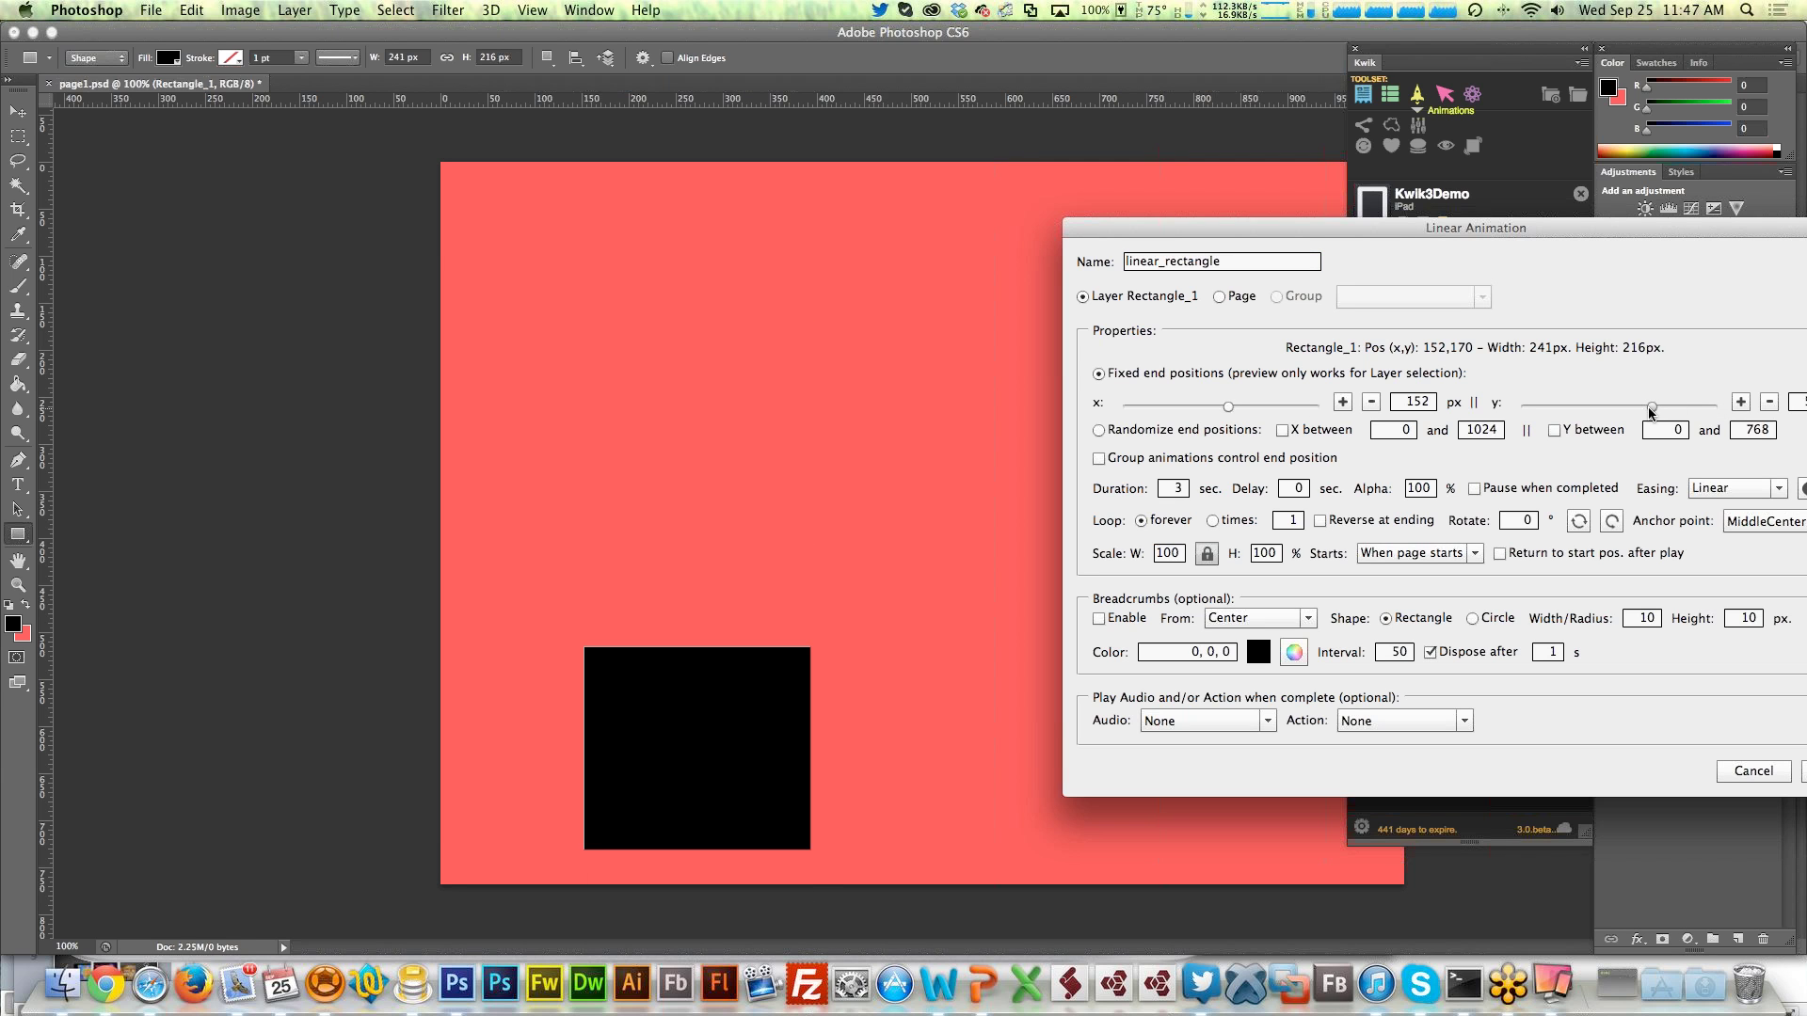
double_click(1411, 401)
type("200")
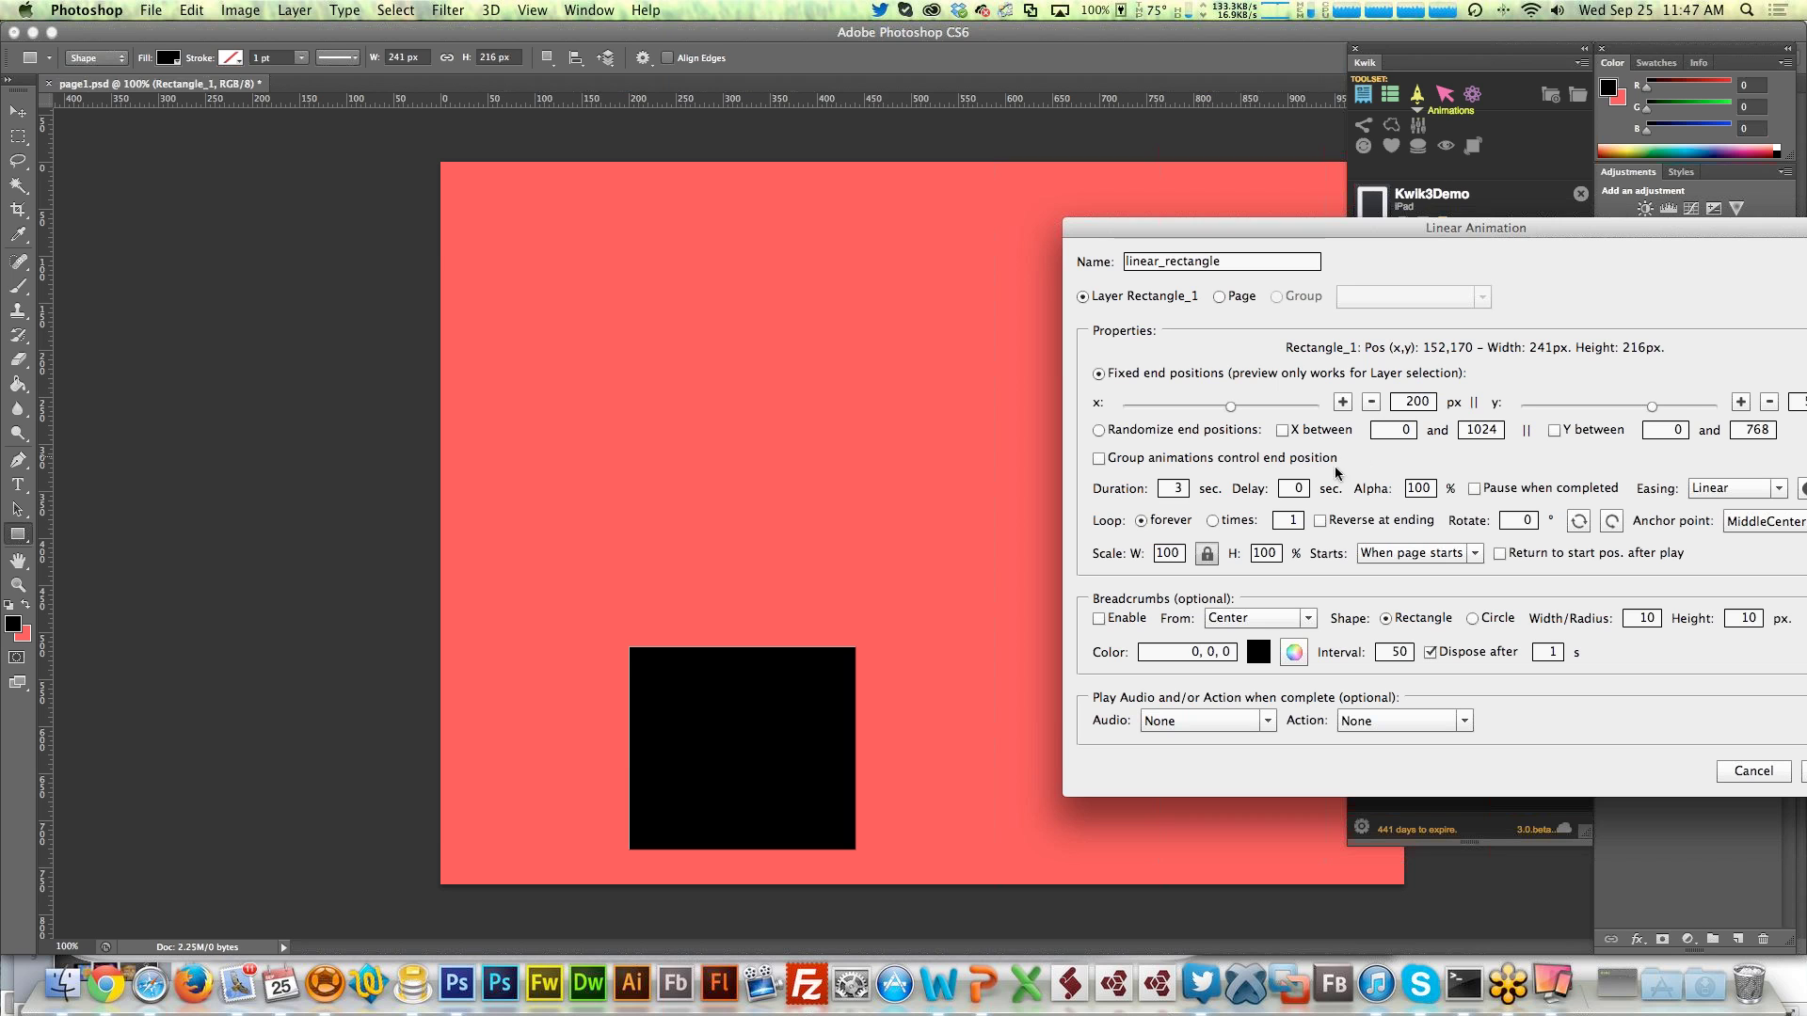
double_click(1402, 402)
type("500")
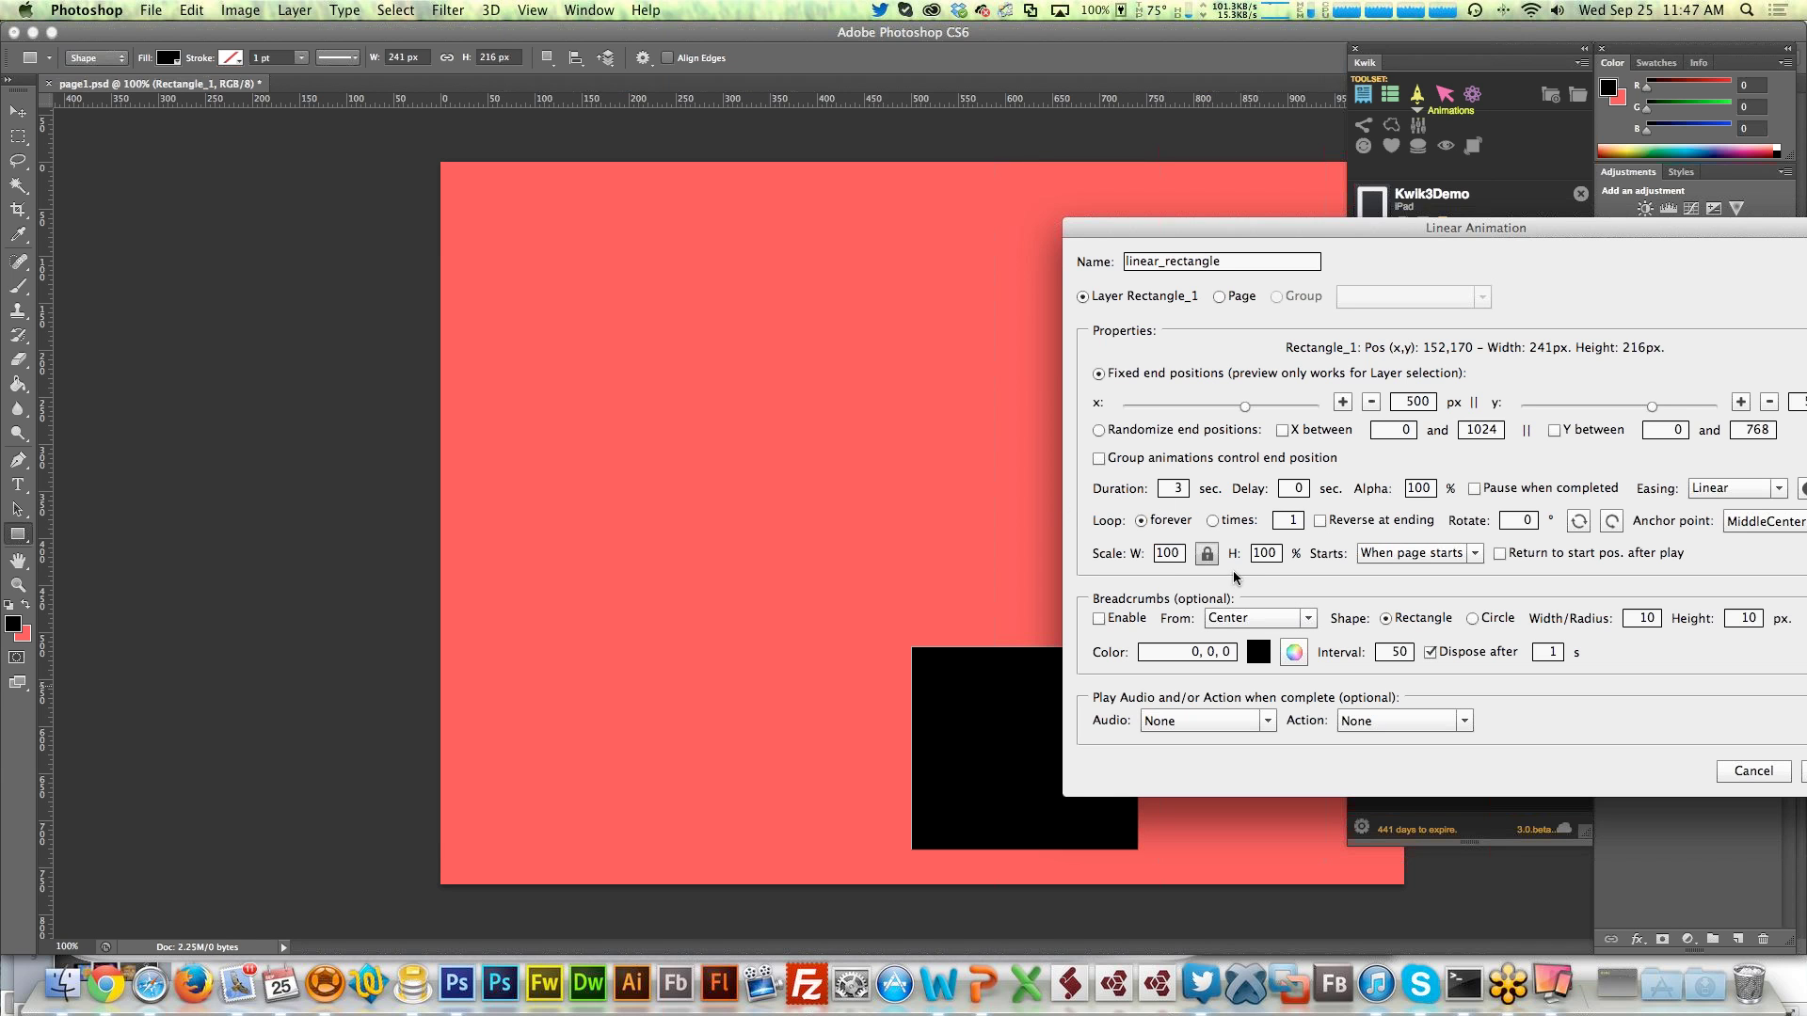
left_click_drag(1468, 226, 1263, 180)
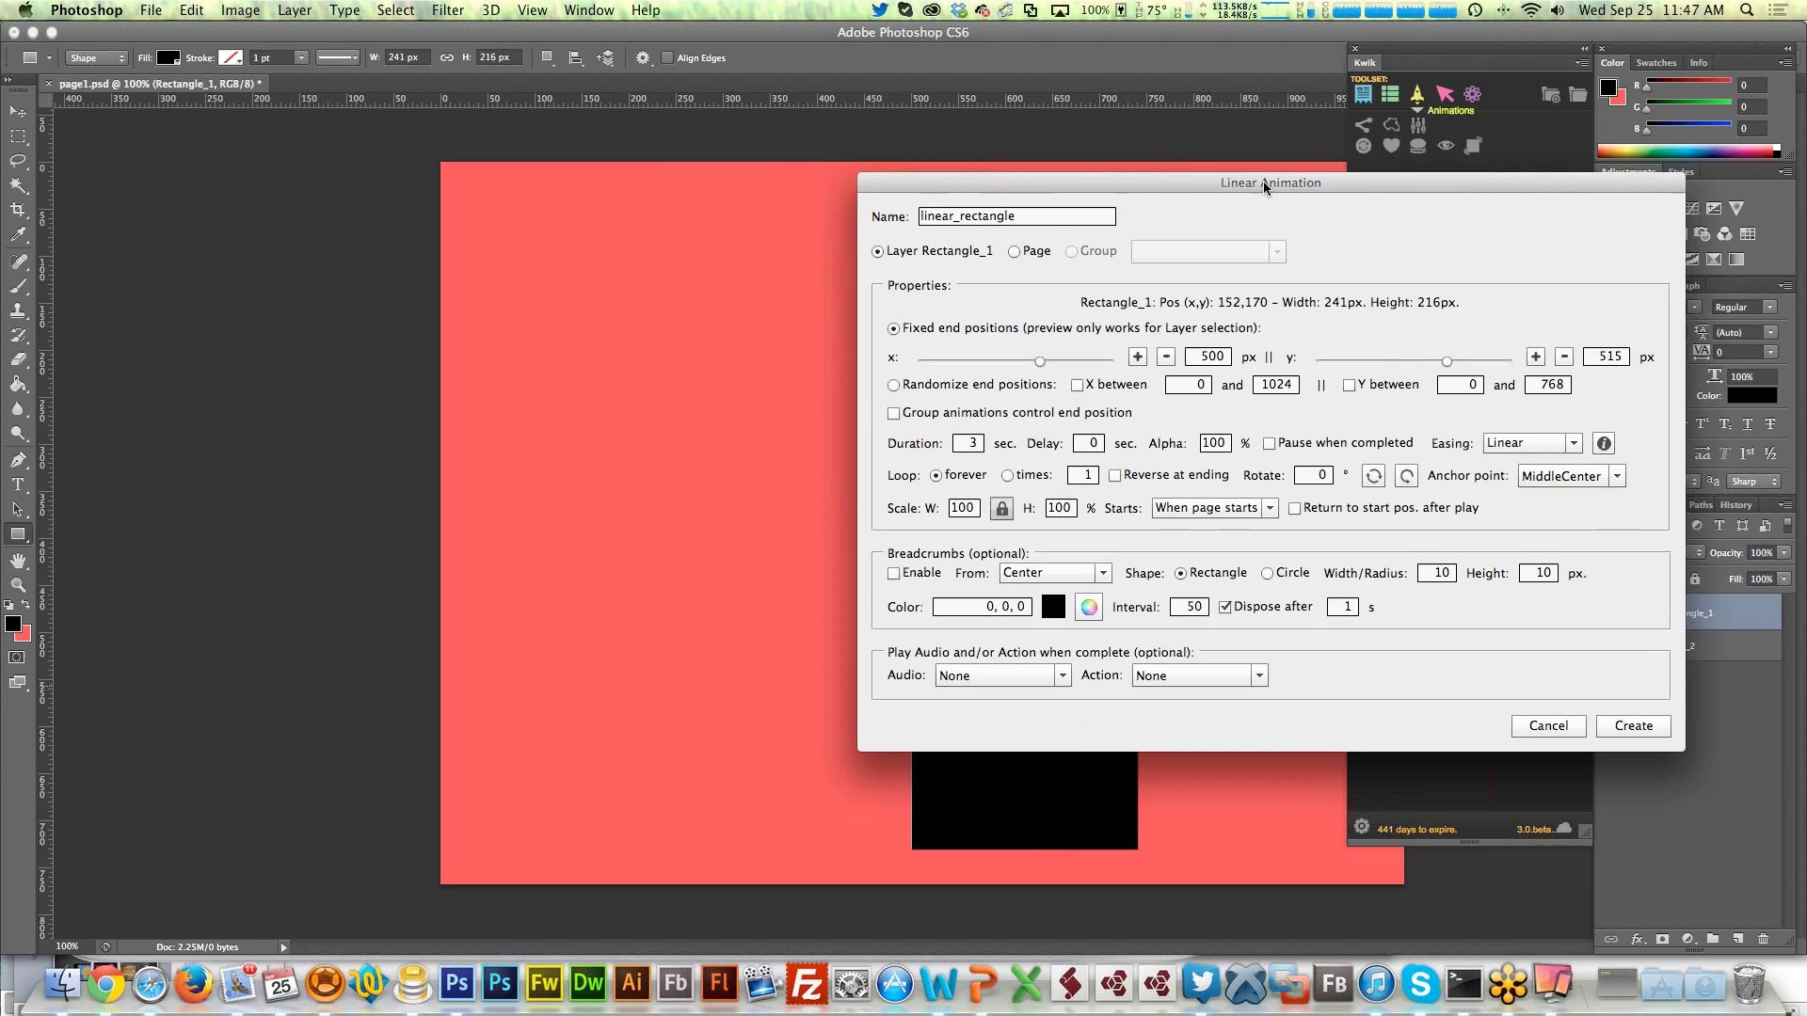
left_click(1634, 725)
Publish the project with the new linear animation, overwriting page1.psd, and watch the rectangle move in the simulator
left_click(1370, 201)
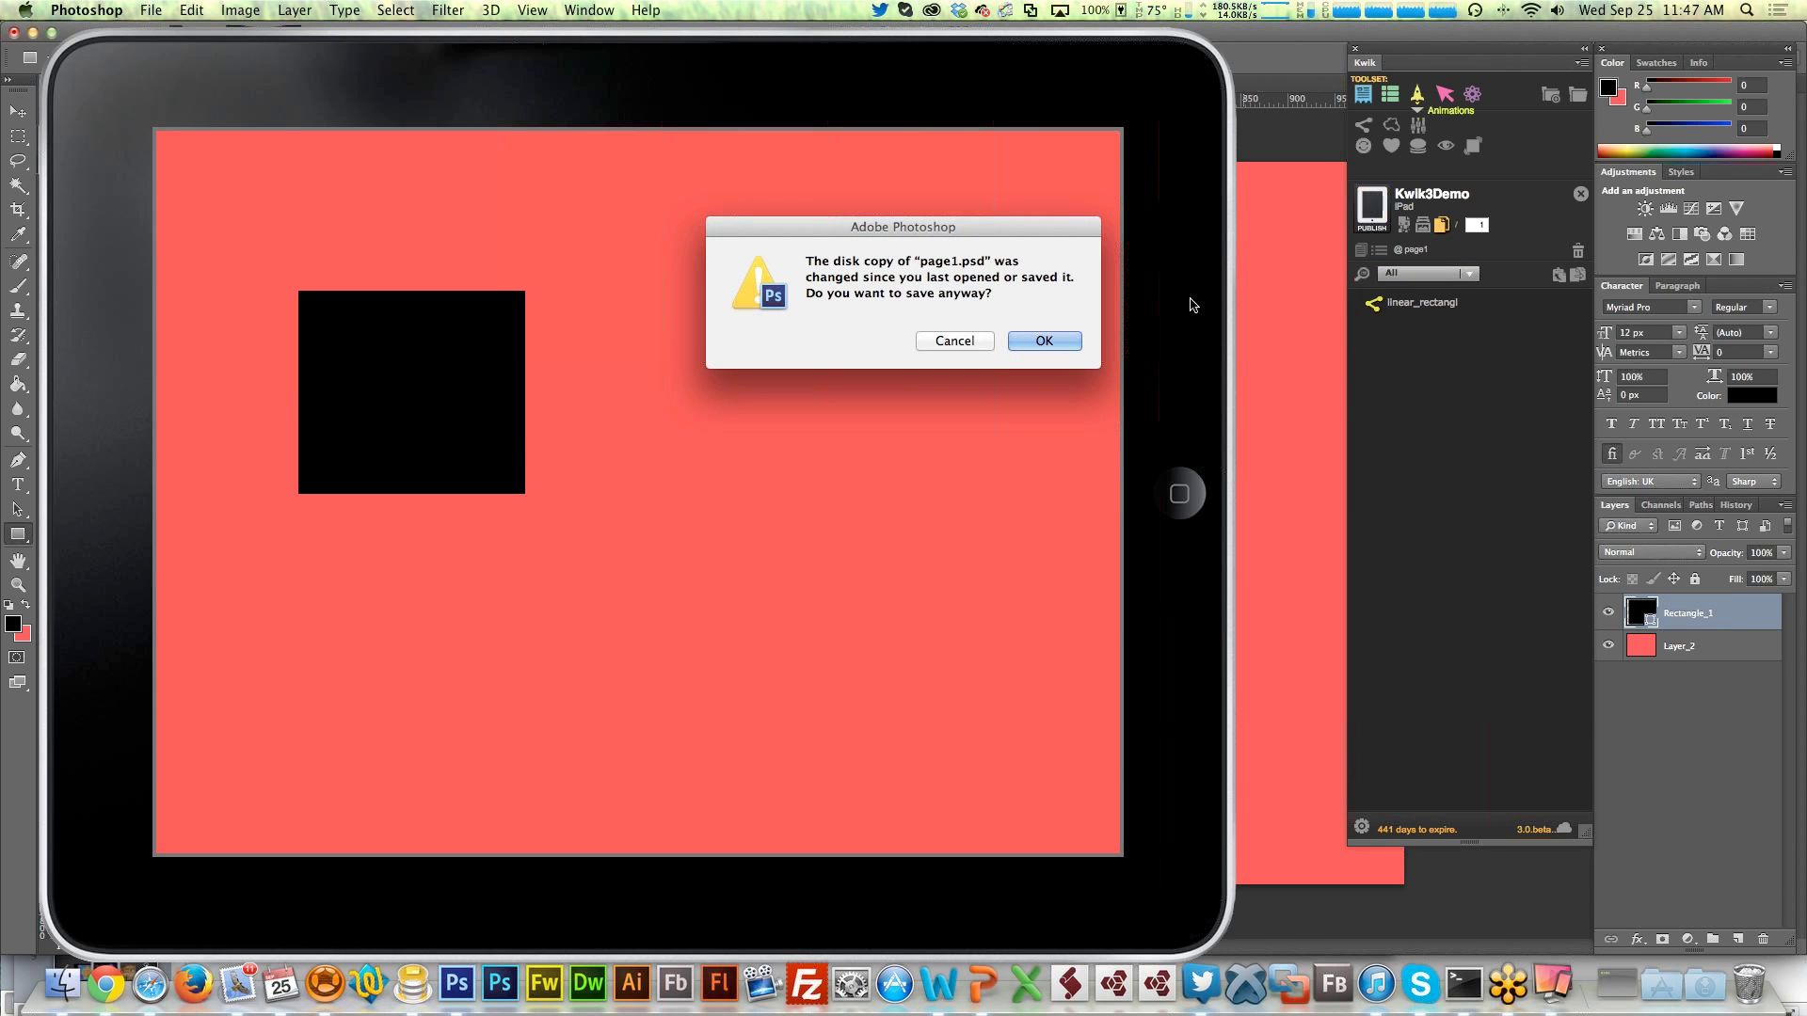
left_click(1036, 340)
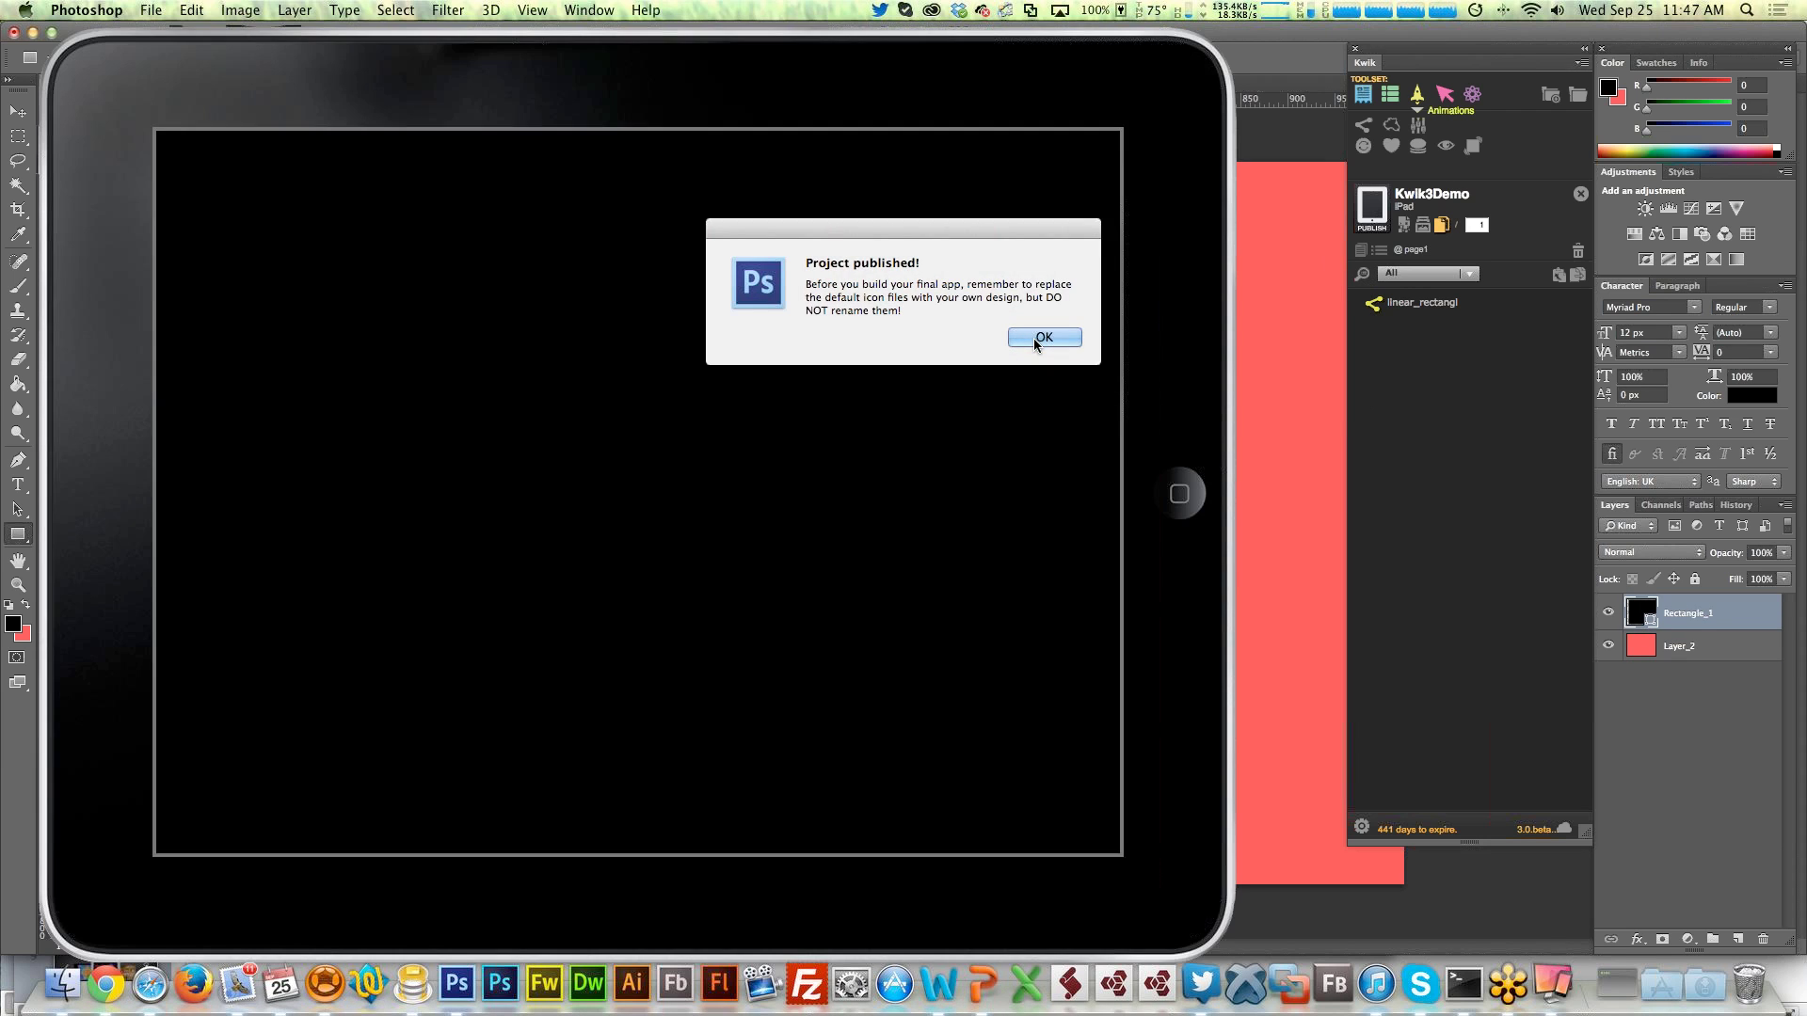
left_click(1034, 339)
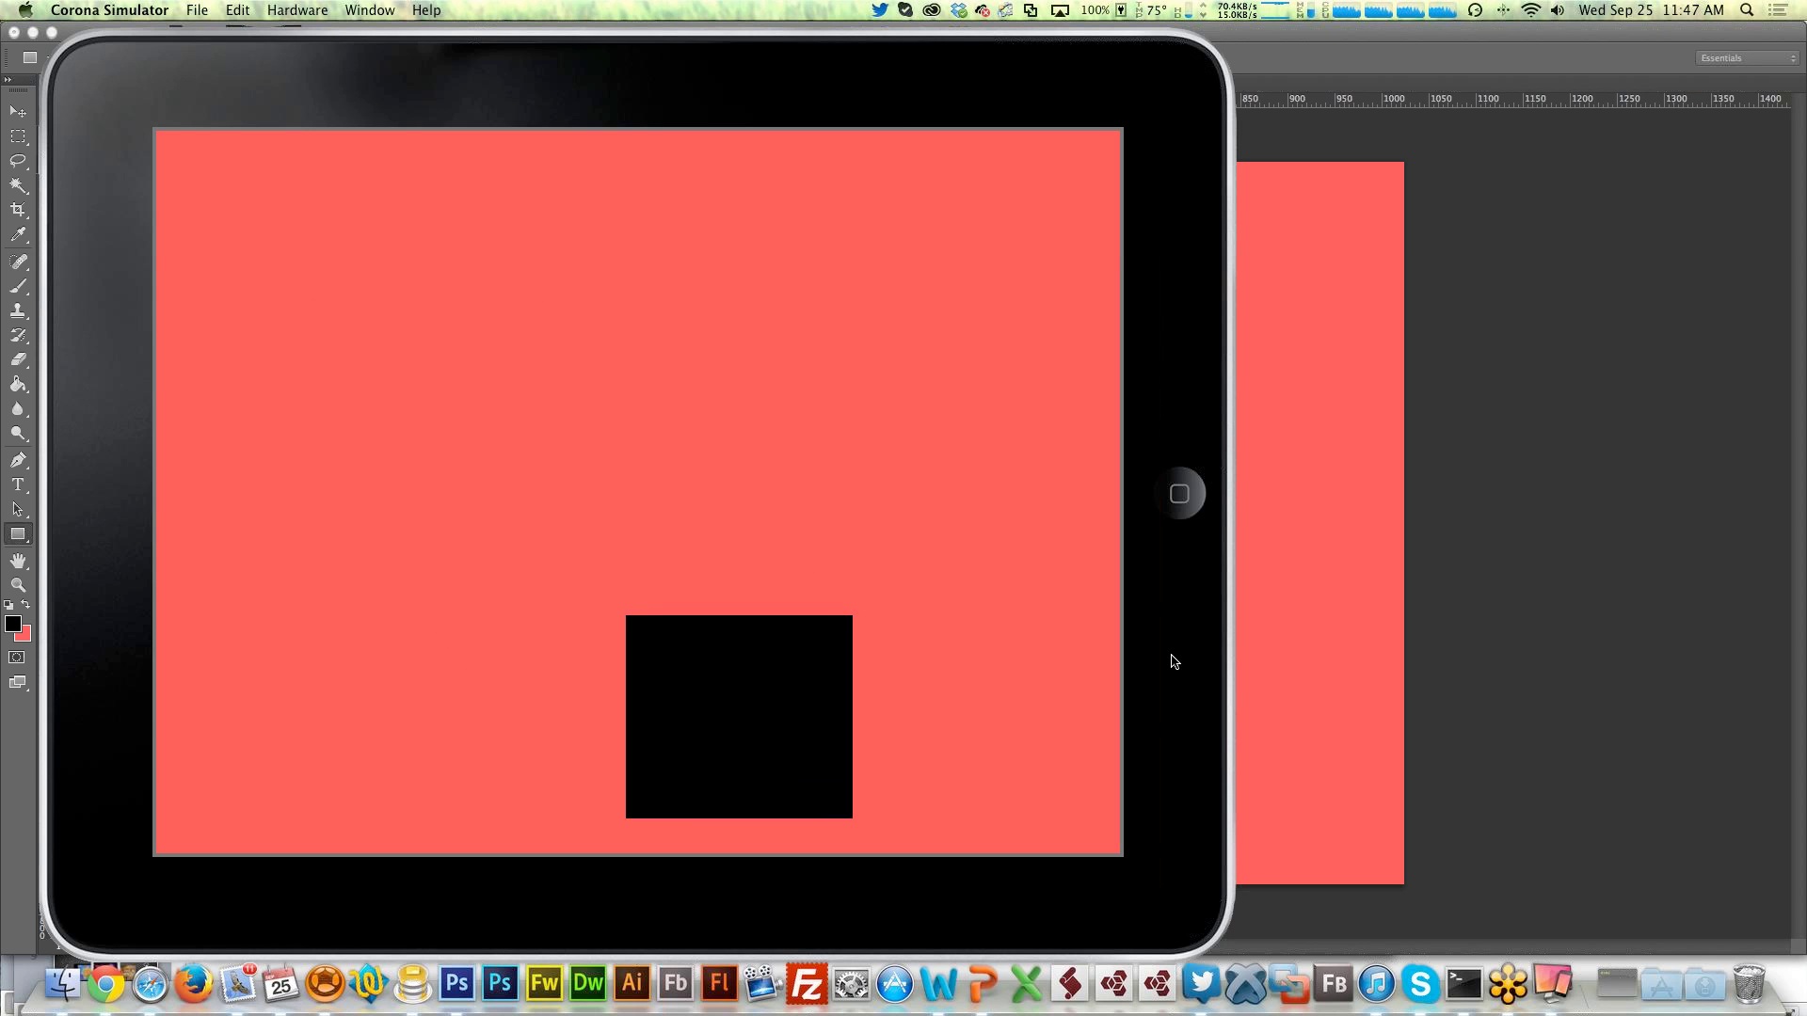
left_click(1462, 612)
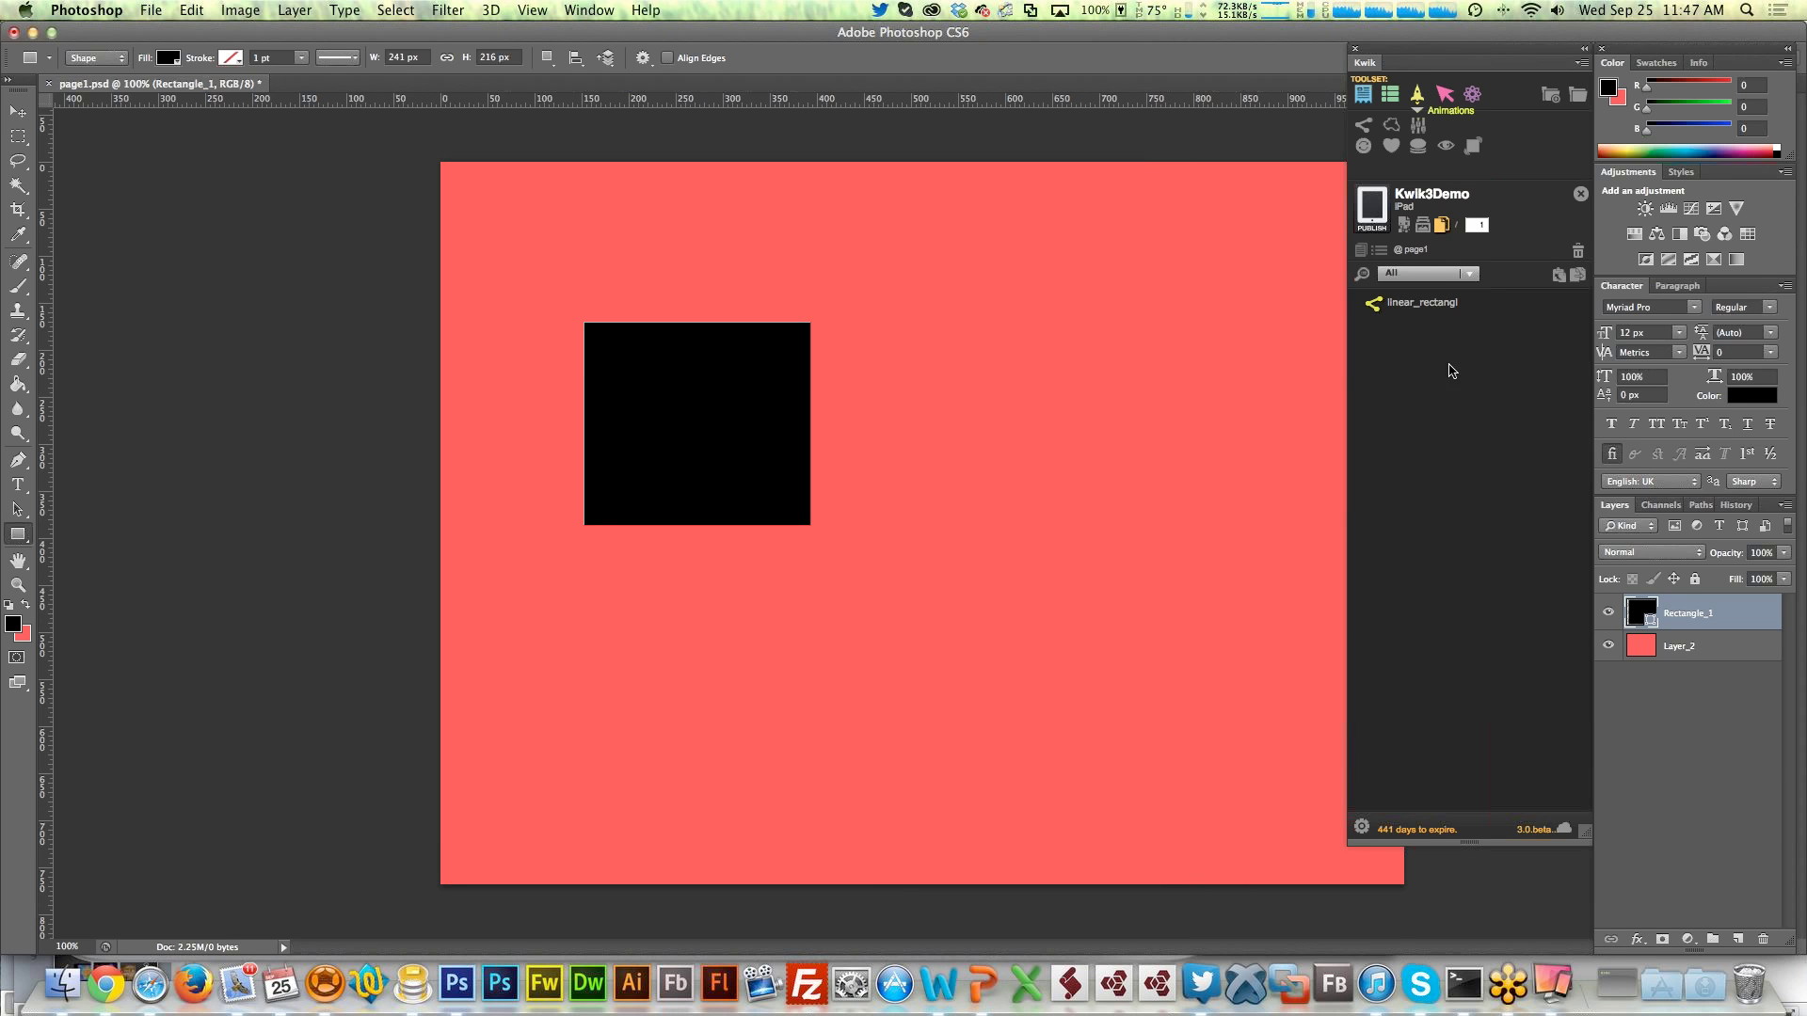
Edit the rectangle's linear animation to reverse at ending, scale to 50% and use breadcrumbs
left_click(1402, 303)
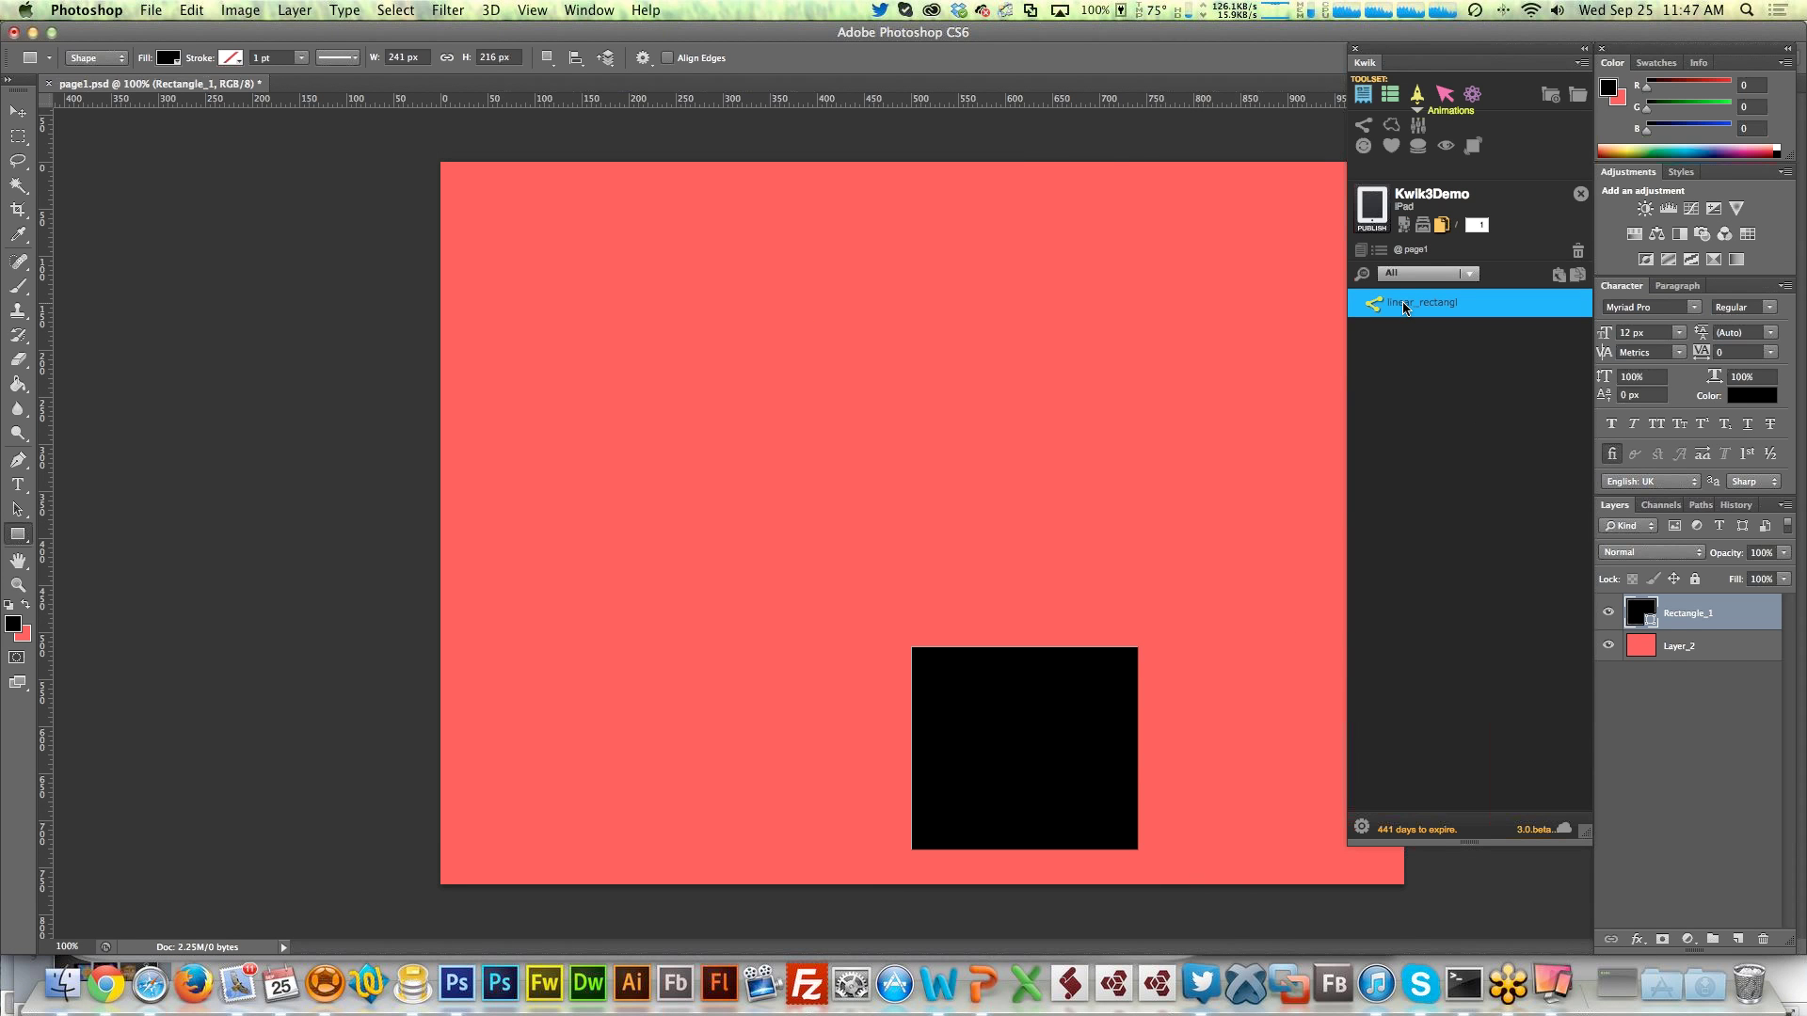
double_click(1405, 306)
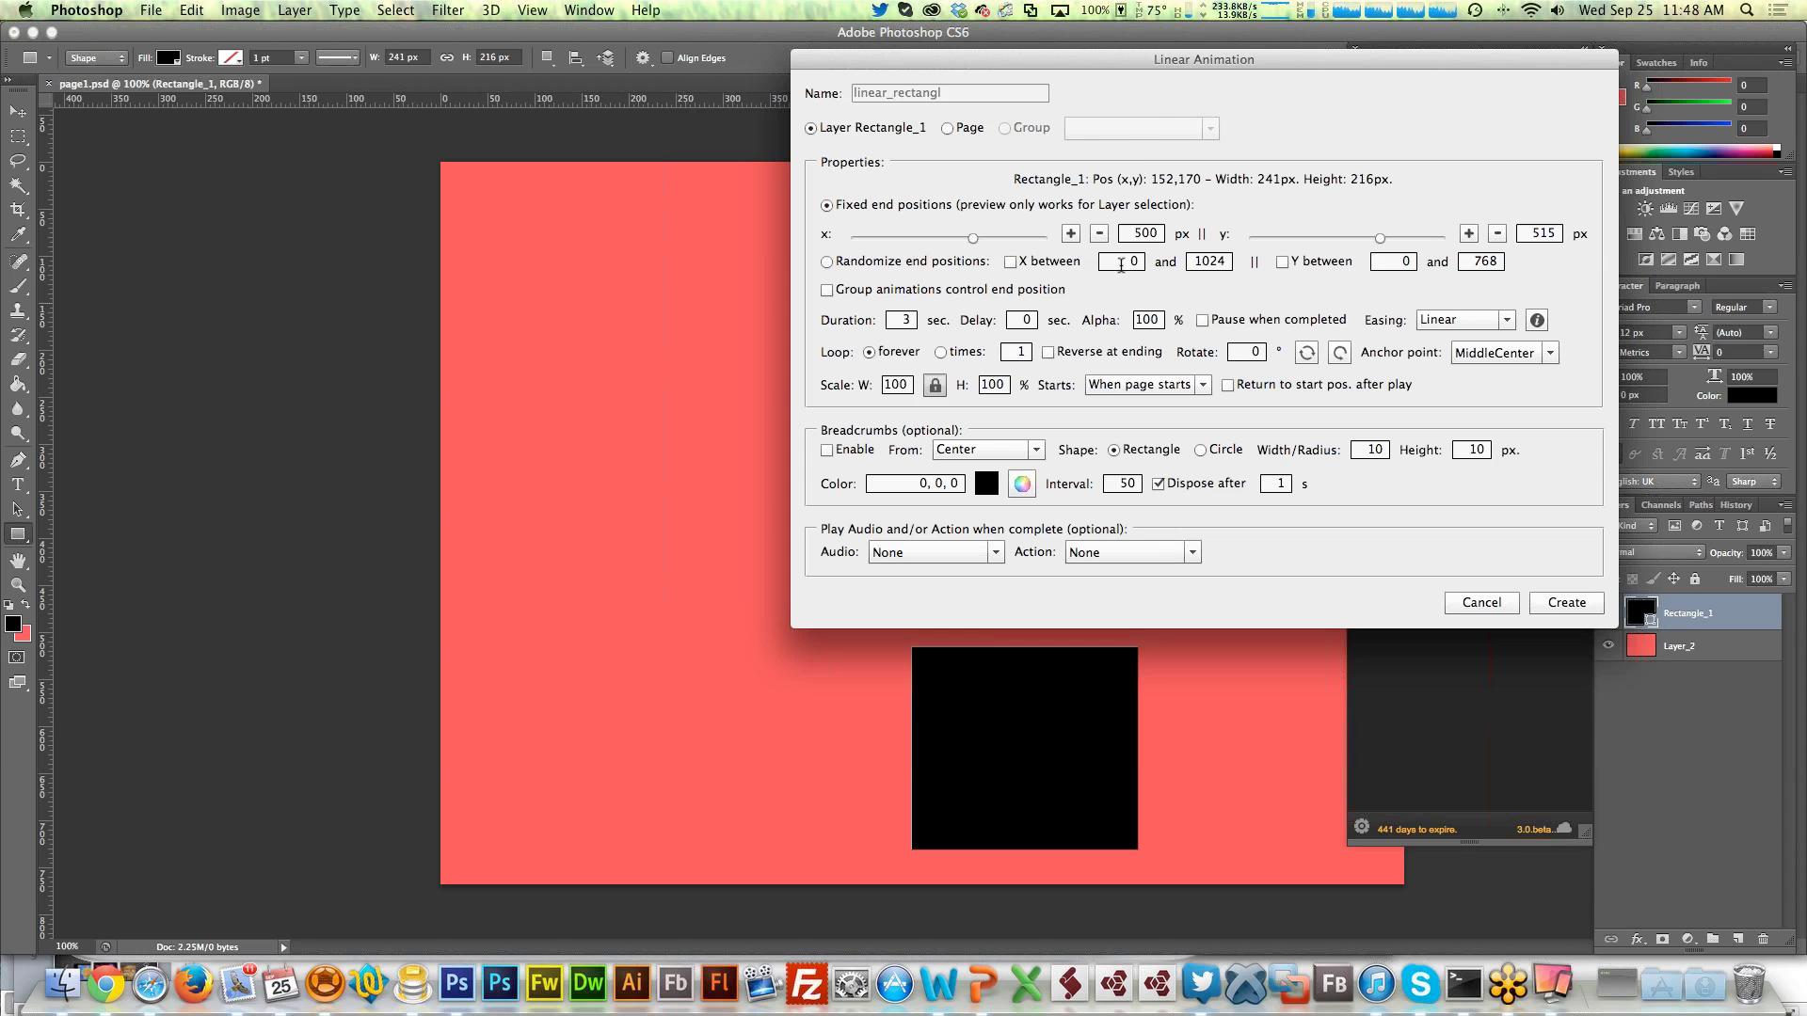
left_click(1048, 355)
double_click(898, 386)
type("50")
left_click(1009, 385)
left_click(827, 450)
left_click(1566, 603)
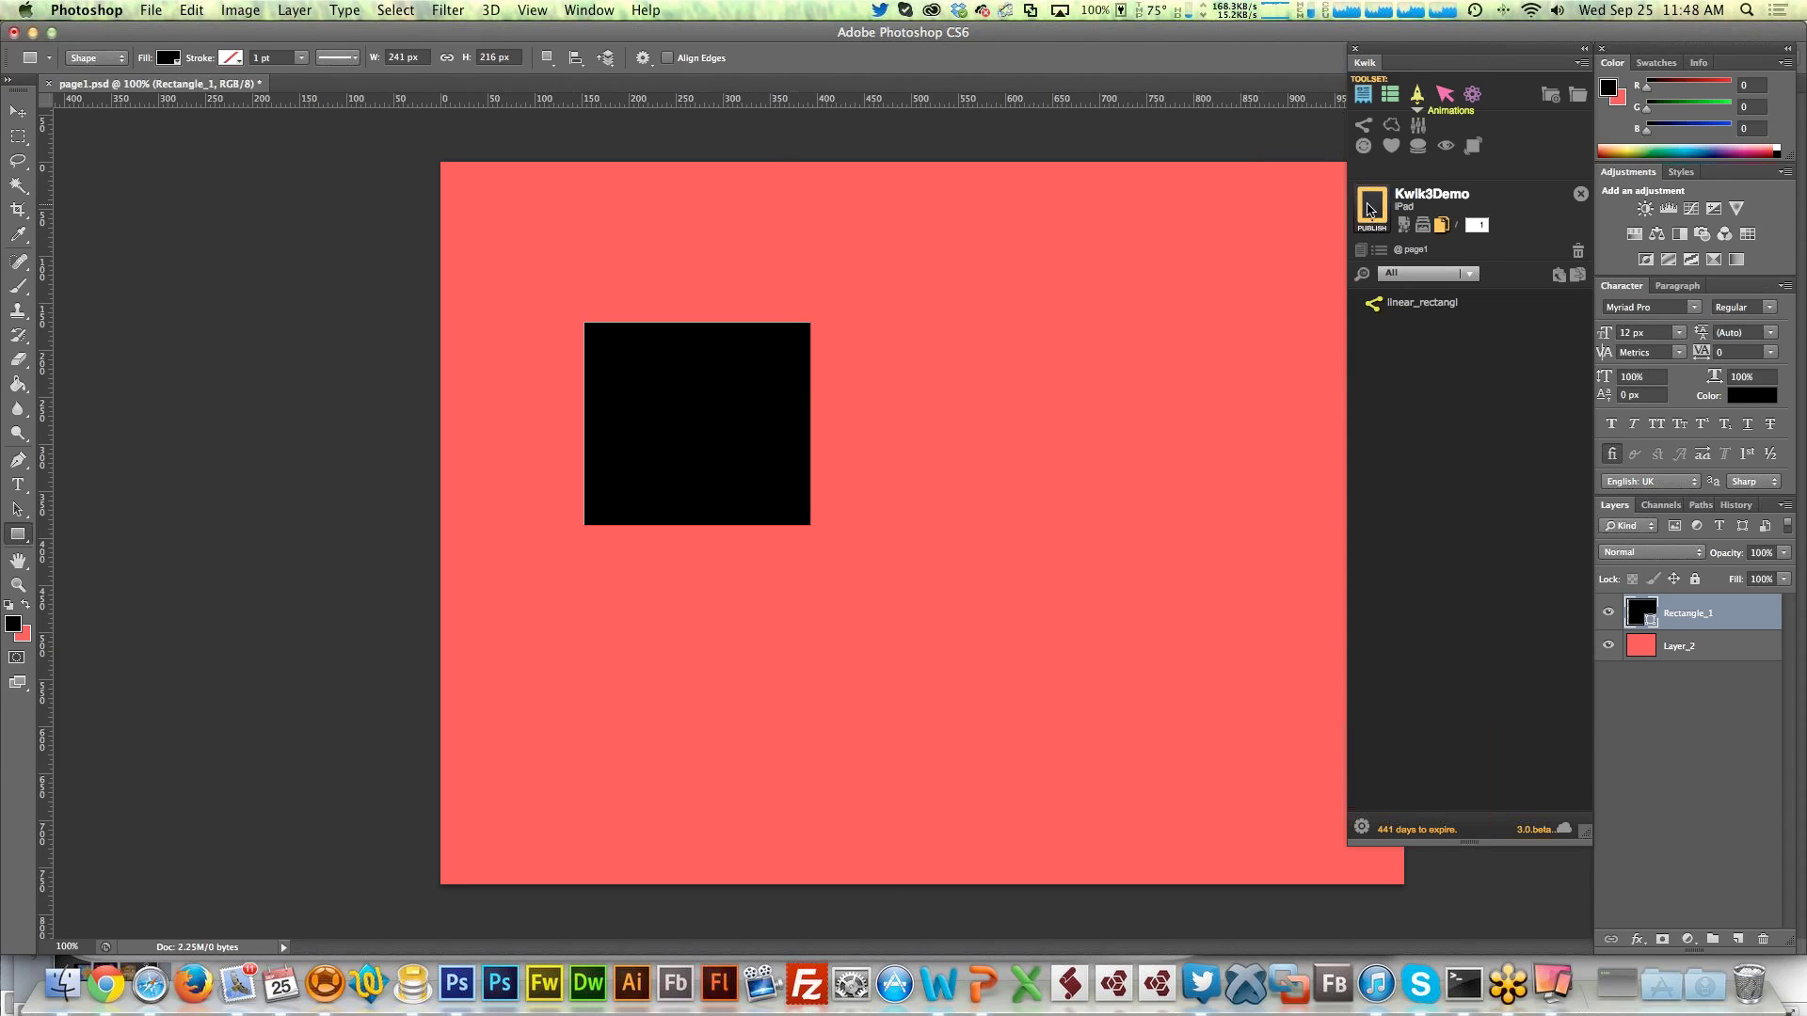
Republish the project and preview the edited rectangle animation in the simulator, ending back in Photoshop
left_click(1369, 208)
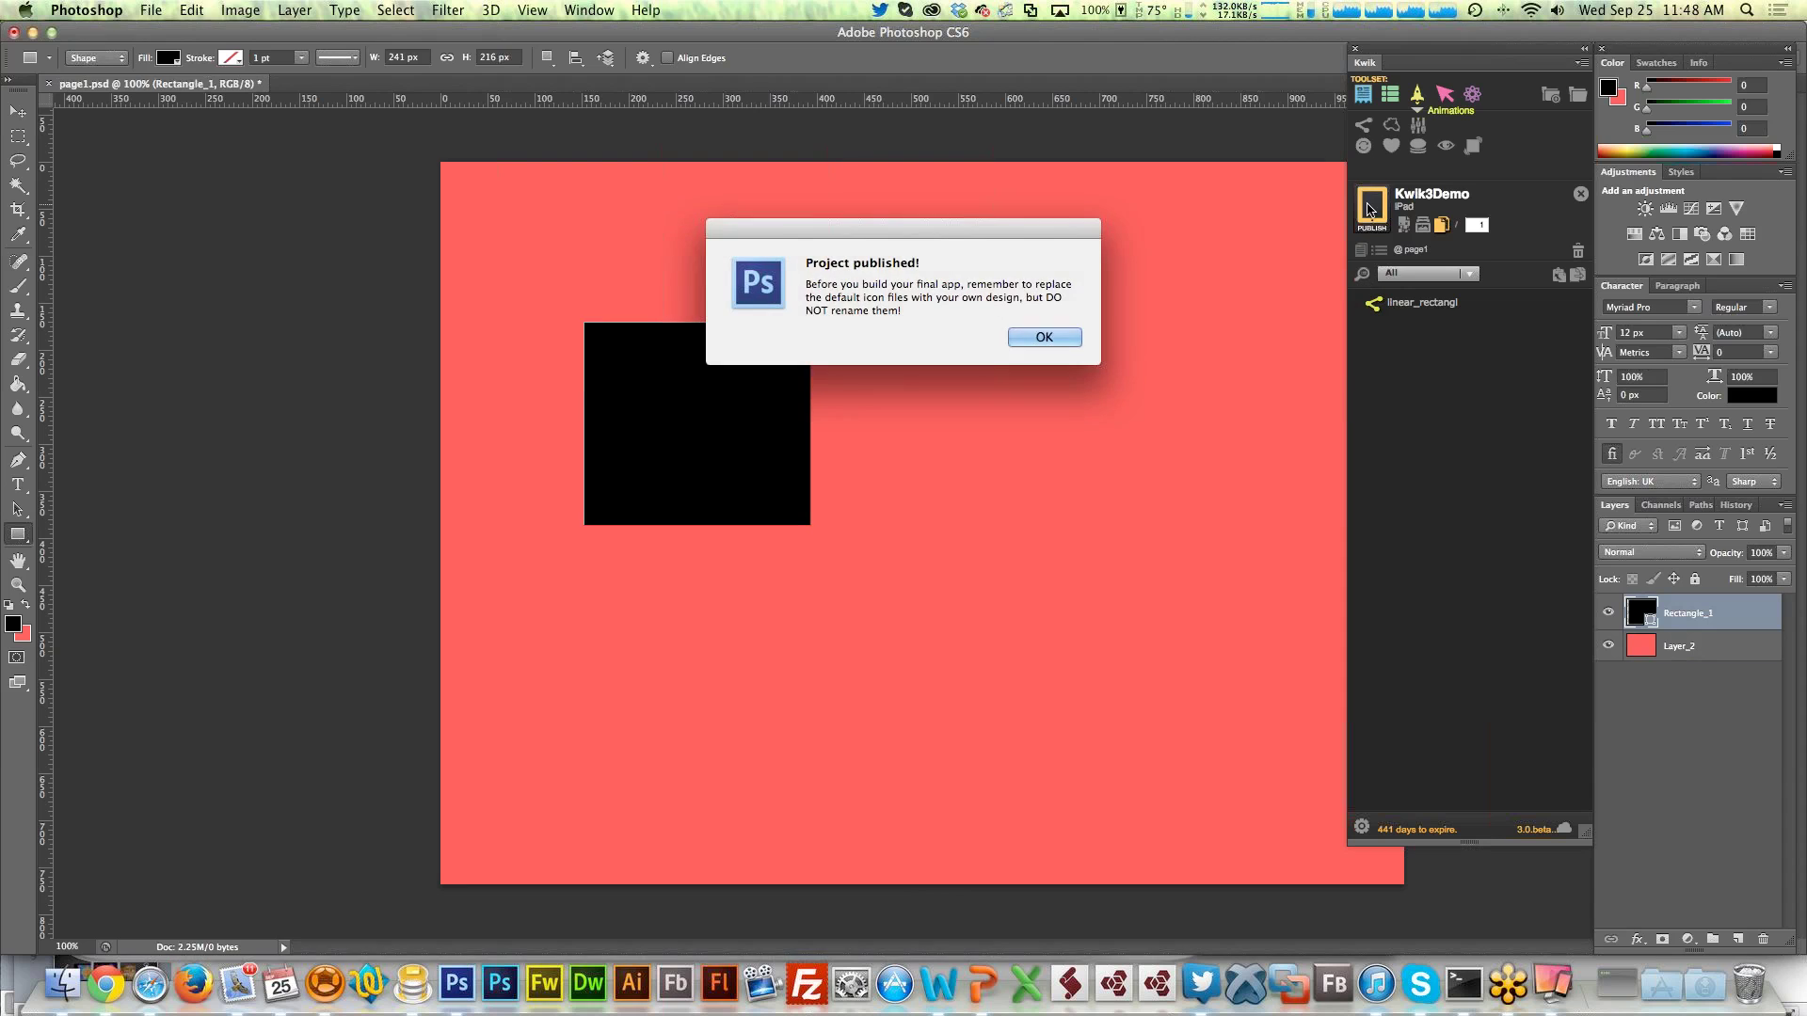
left_click(1040, 337)
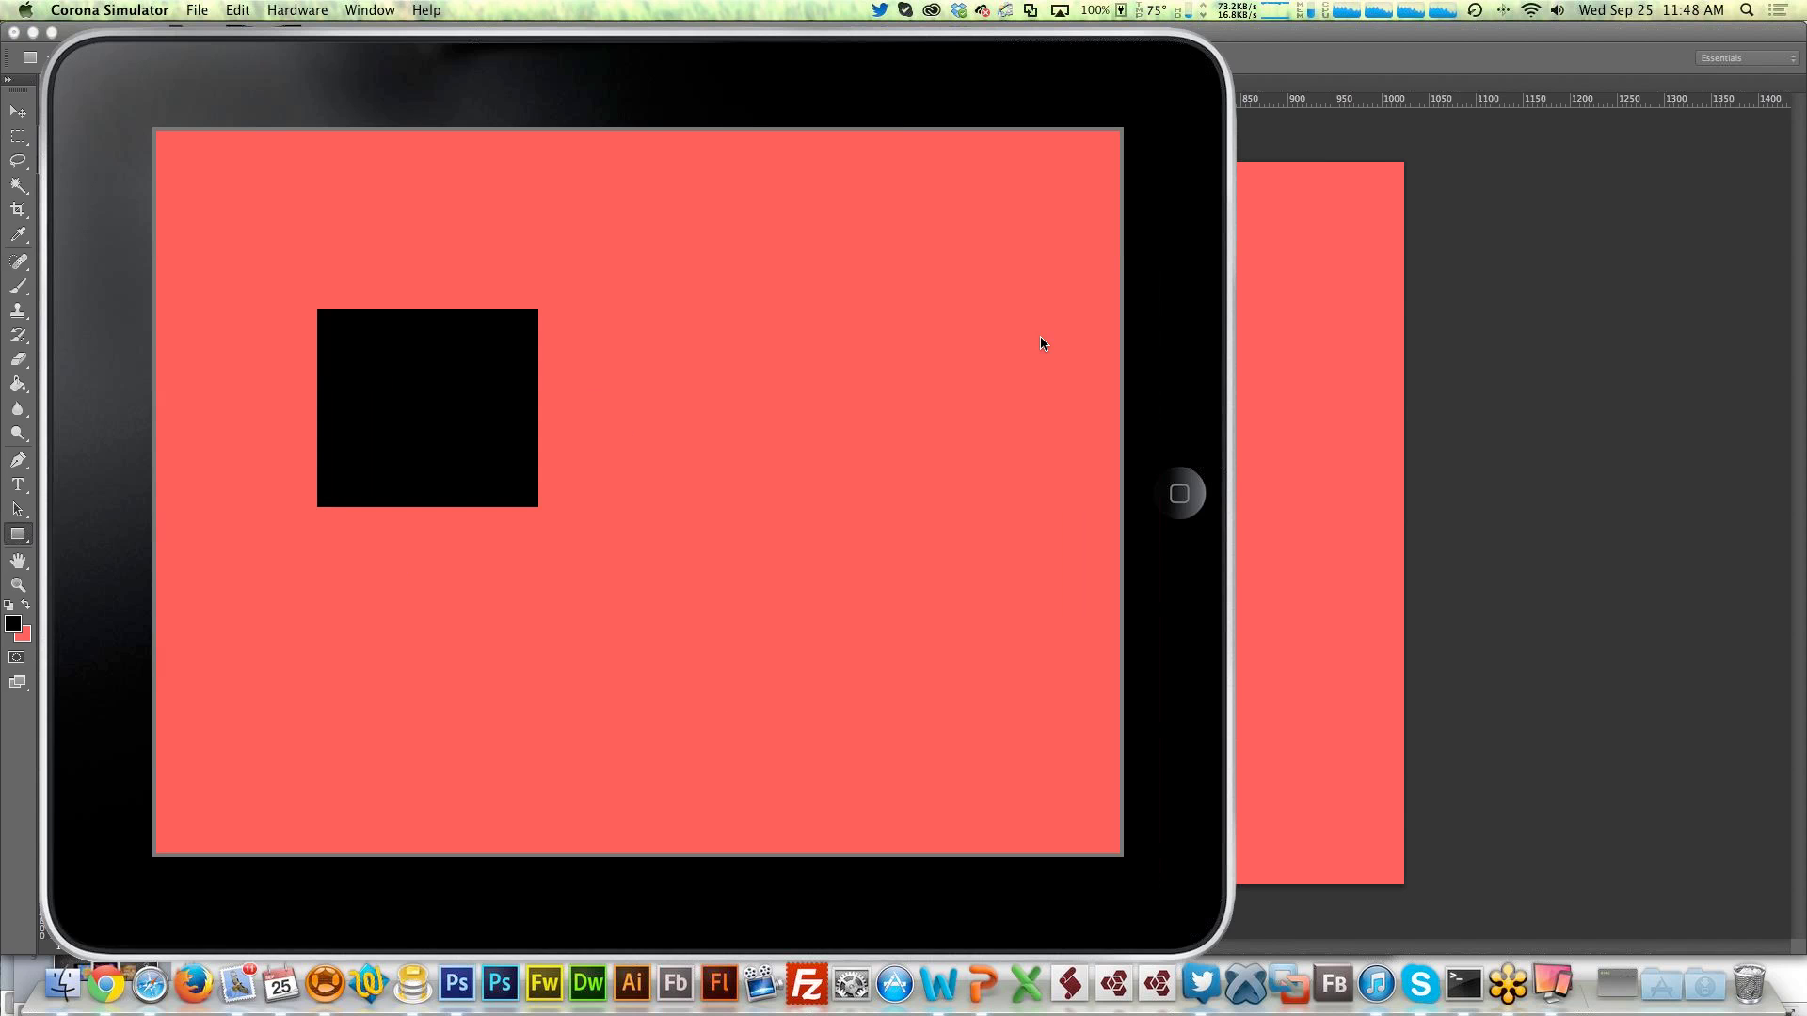
left_click(1492, 425)
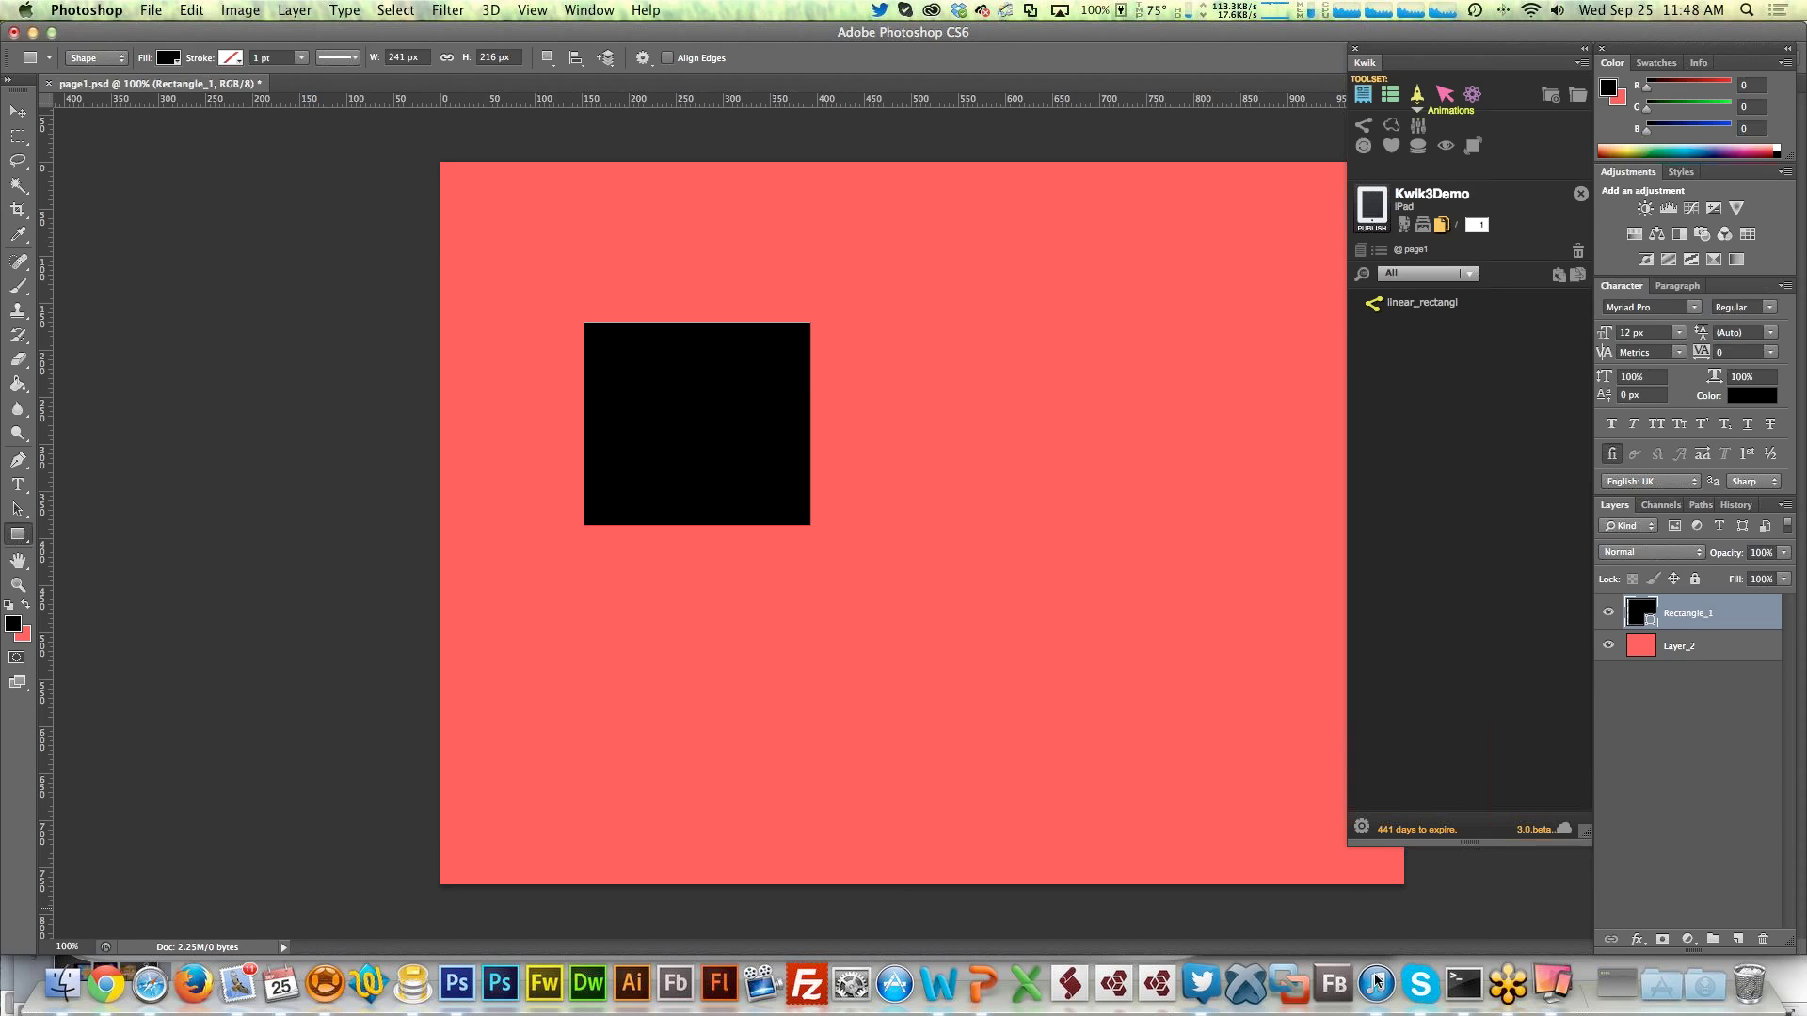
Review the project folder location in Kwik's general settings and close the settings
left_click(1362, 828)
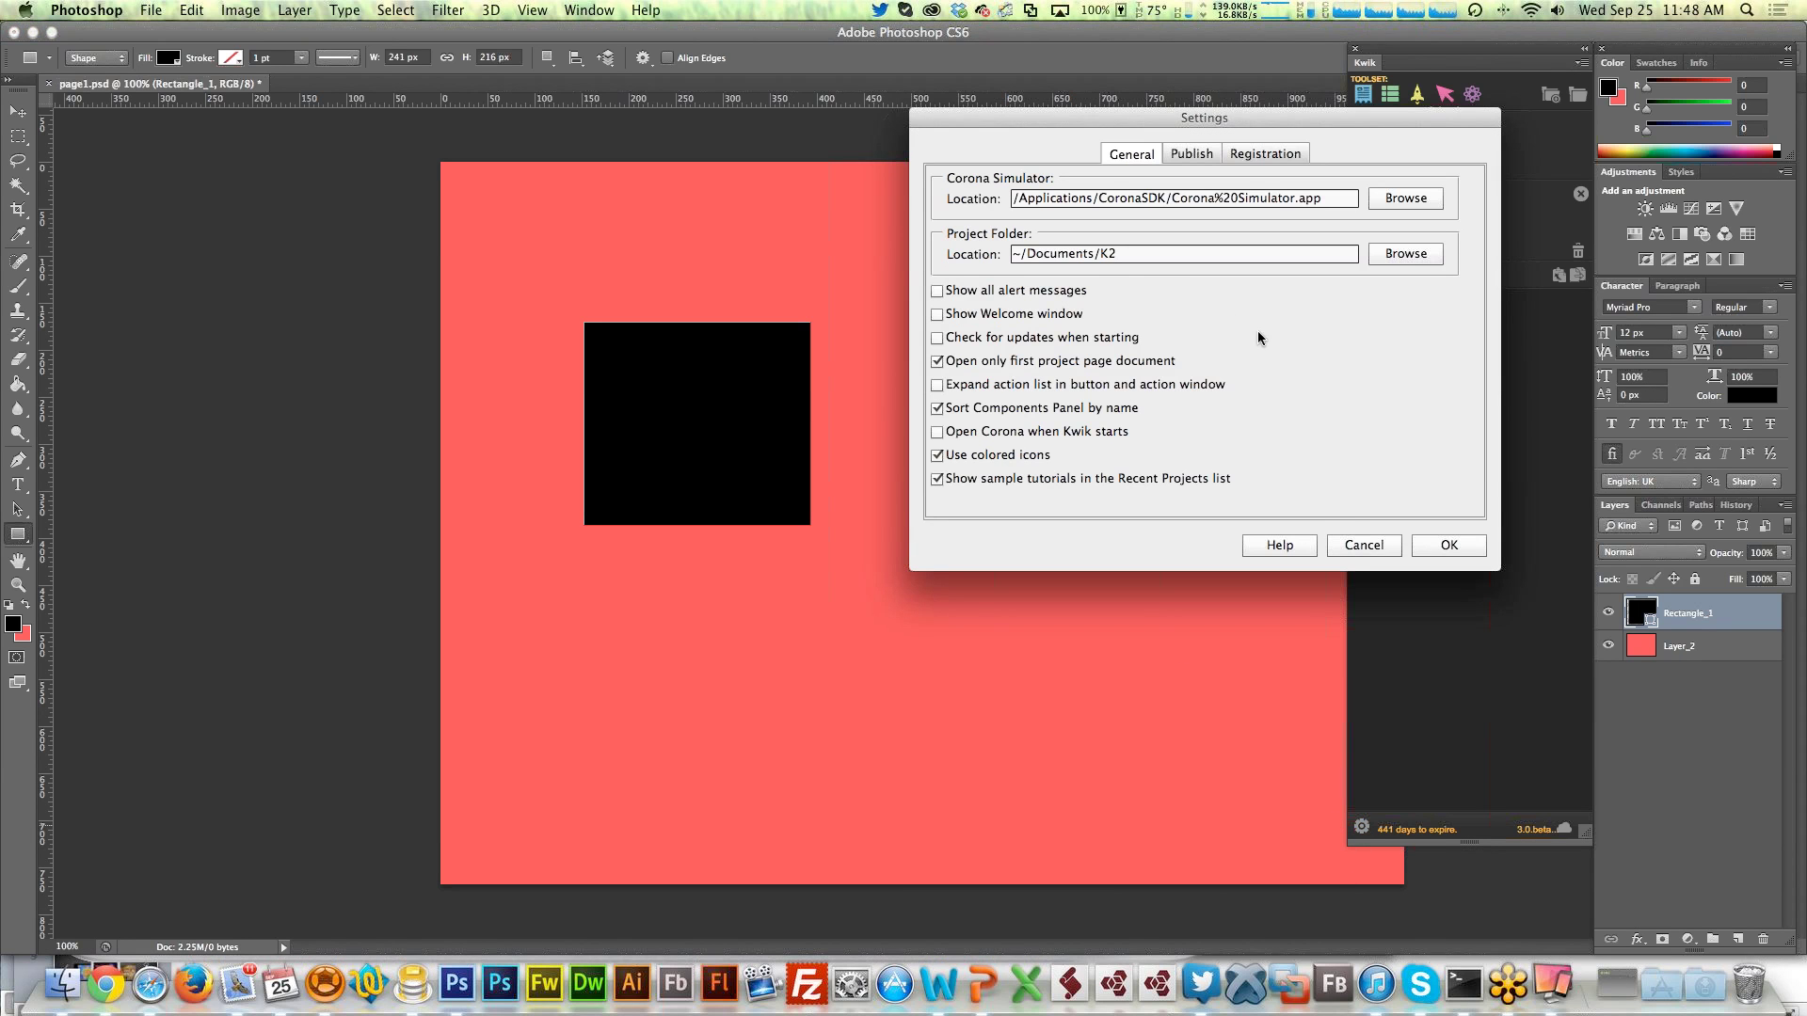
left_click(1116, 256)
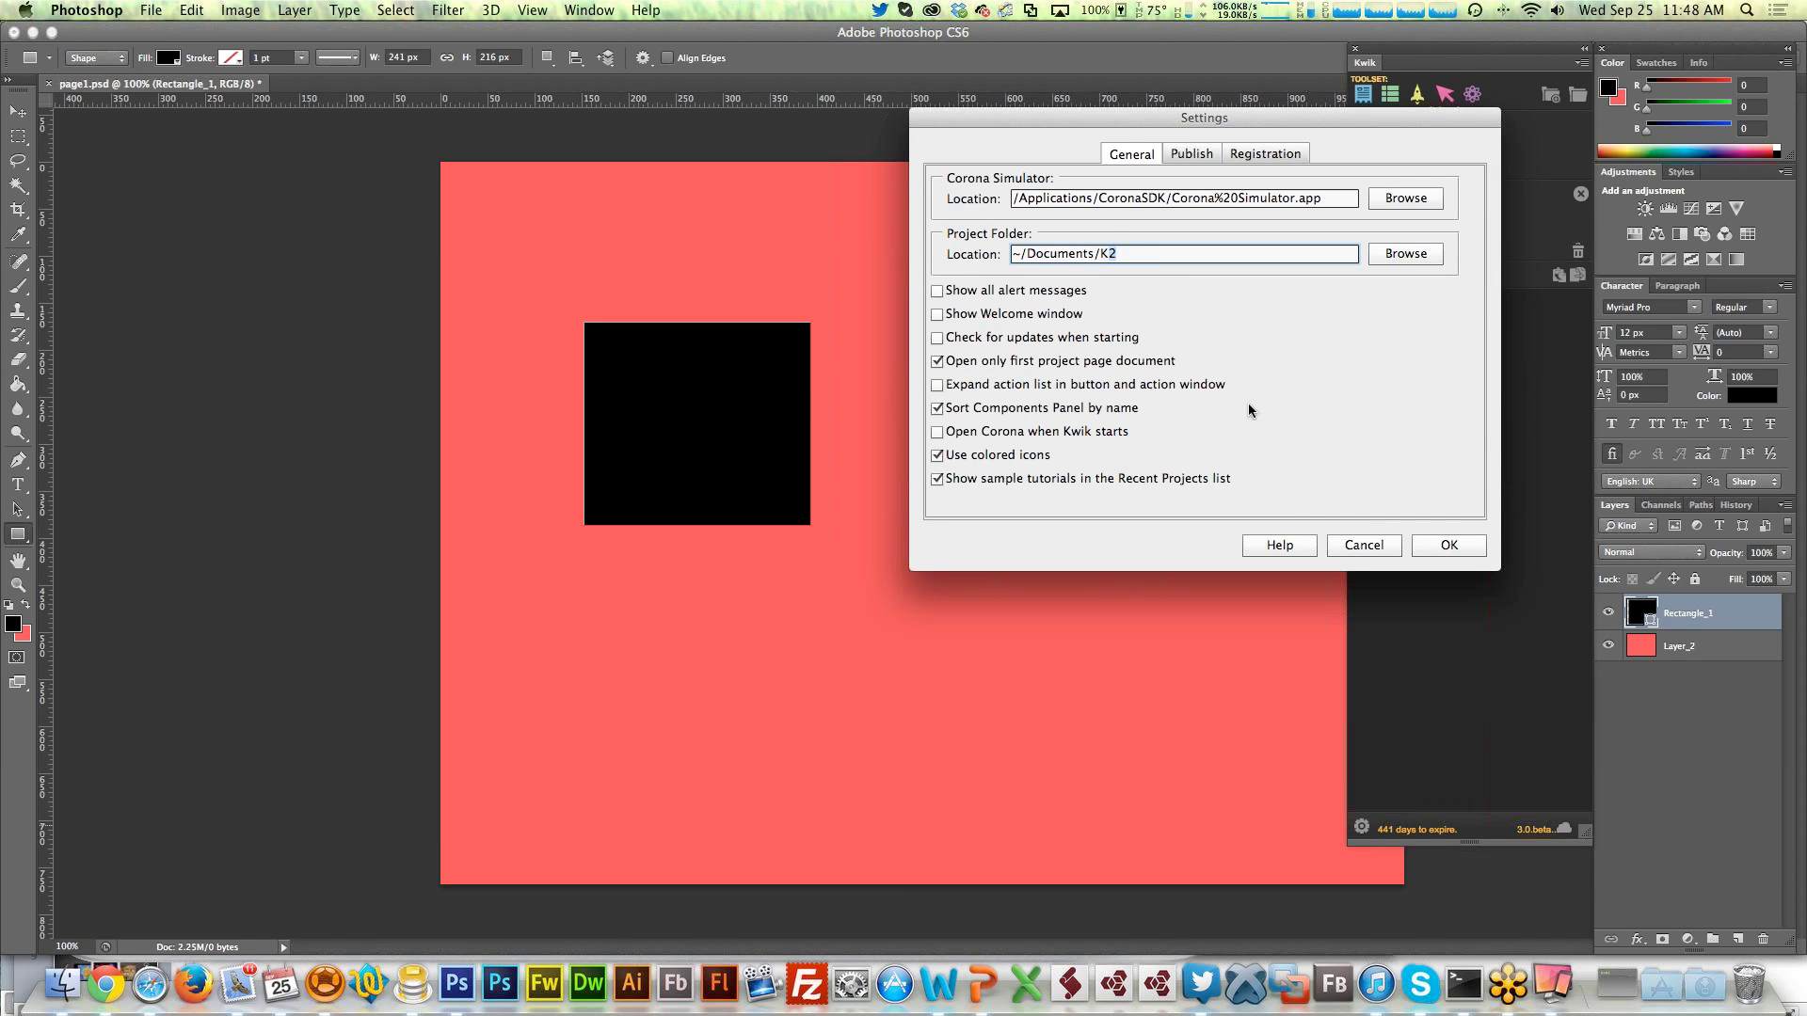
left_click(1437, 544)
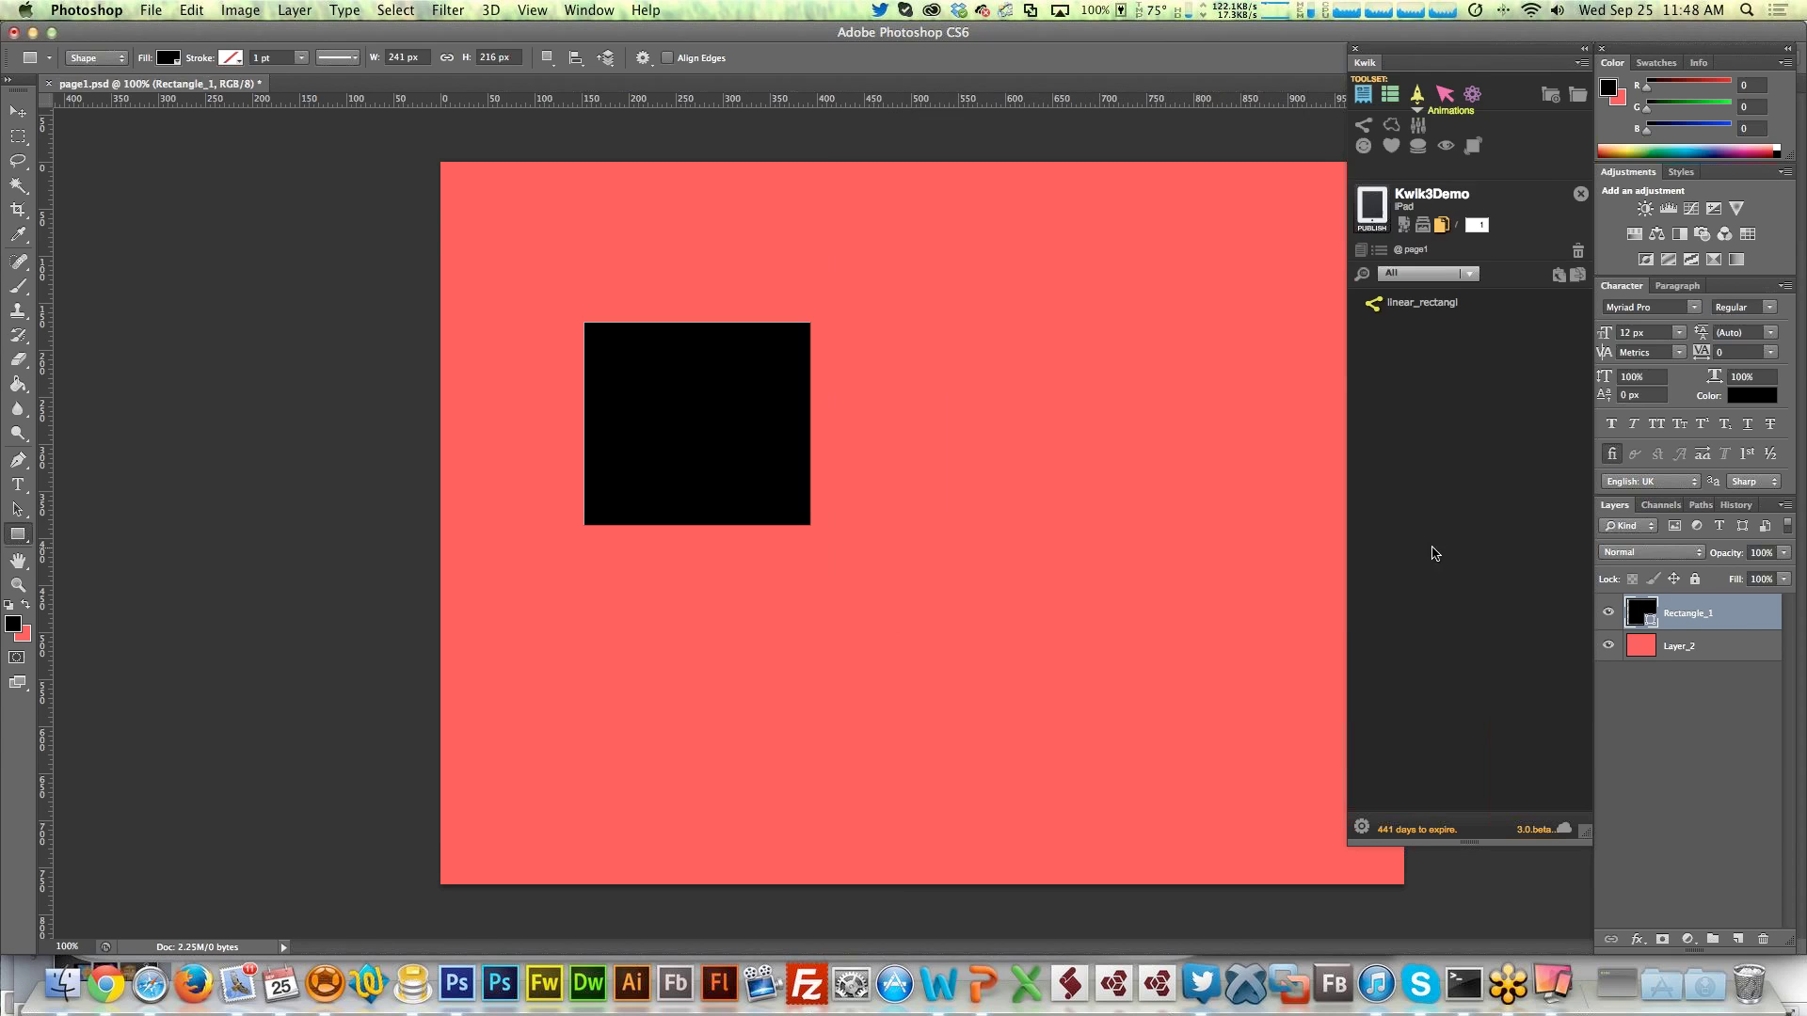
Close the Kwik3Demo project and open the recent project CandiceDemo
left_click(1580, 196)
left_click(1059, 330)
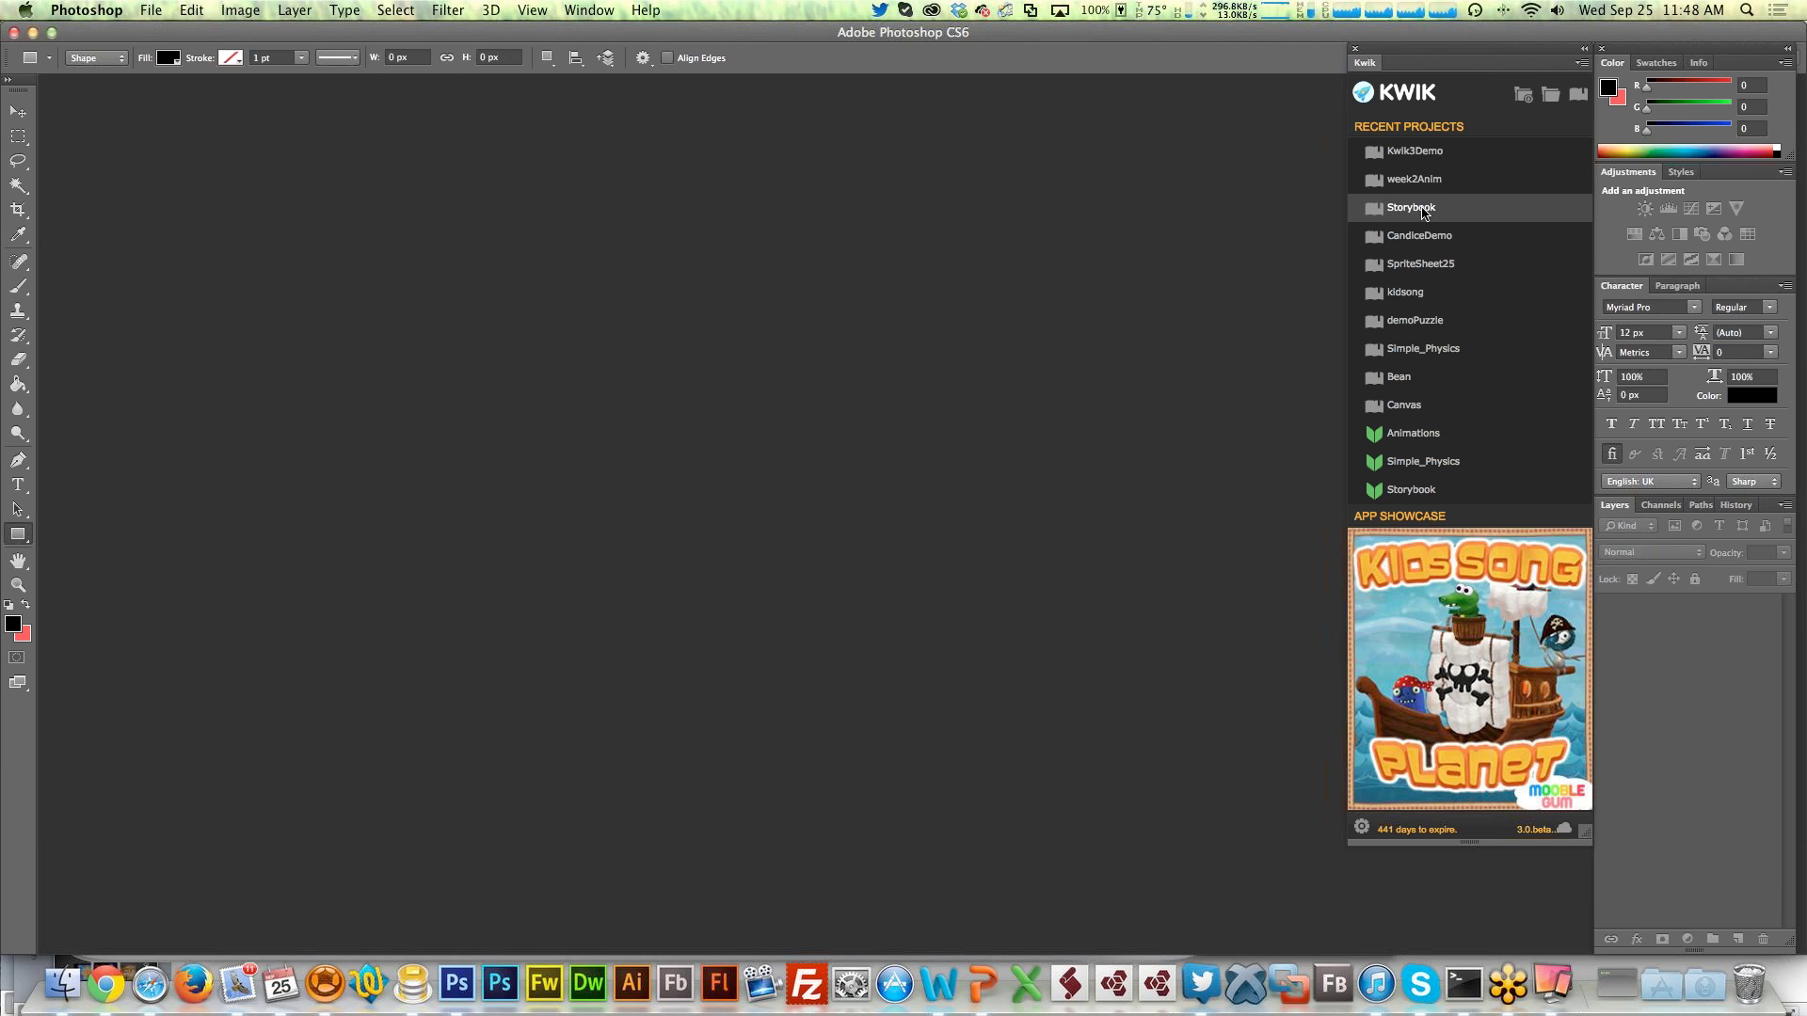
left_click(1417, 233)
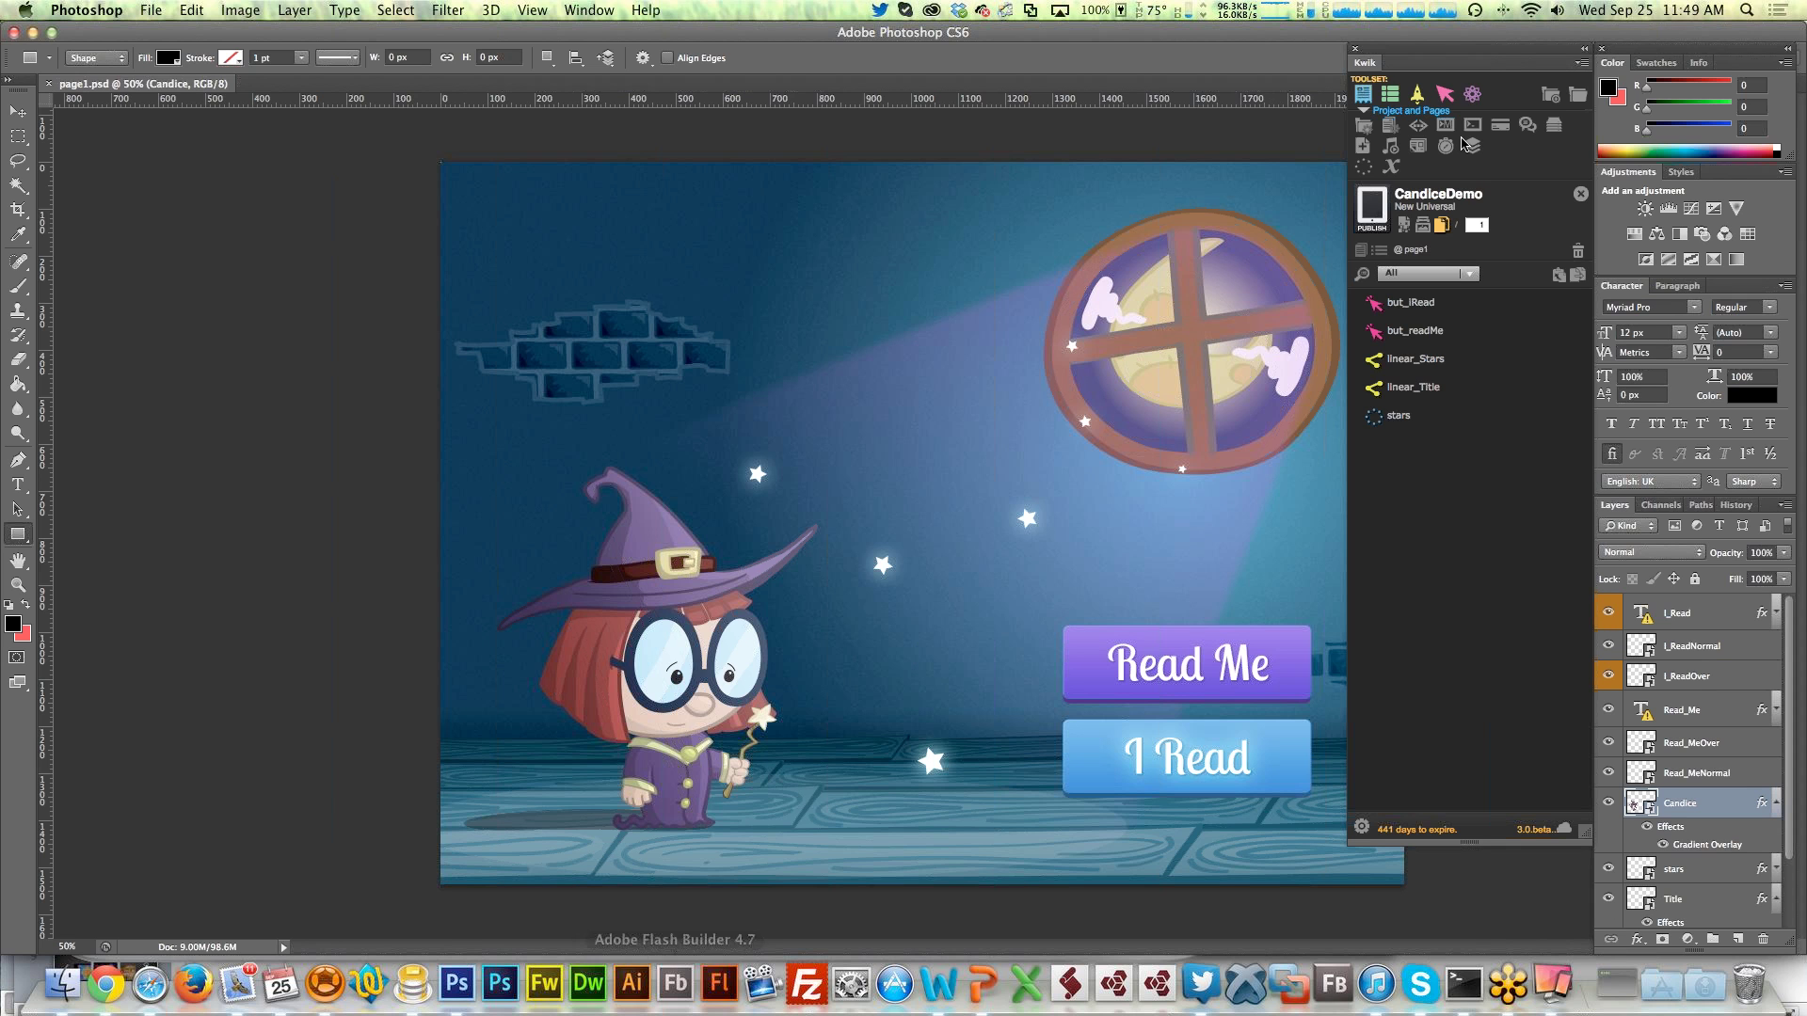
Review CandiceDemo's page list and the components of page1, and open page2
left_click(1360, 251)
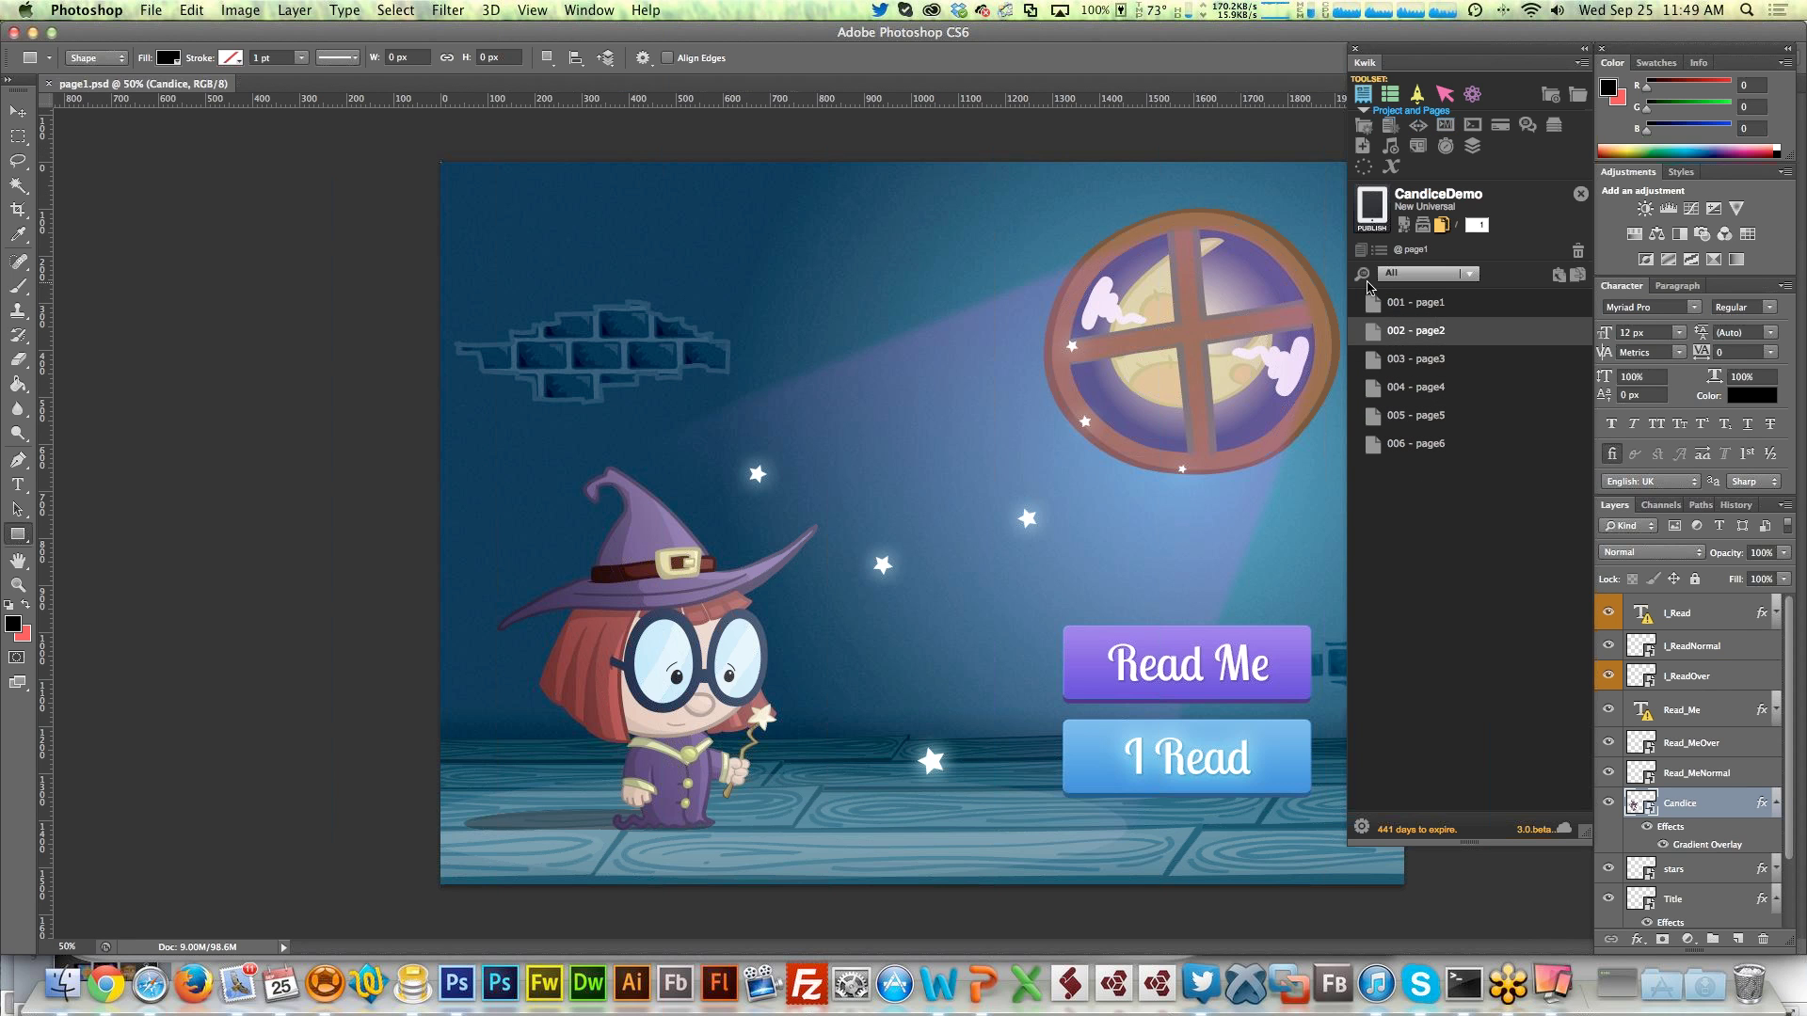
left_click(1379, 252)
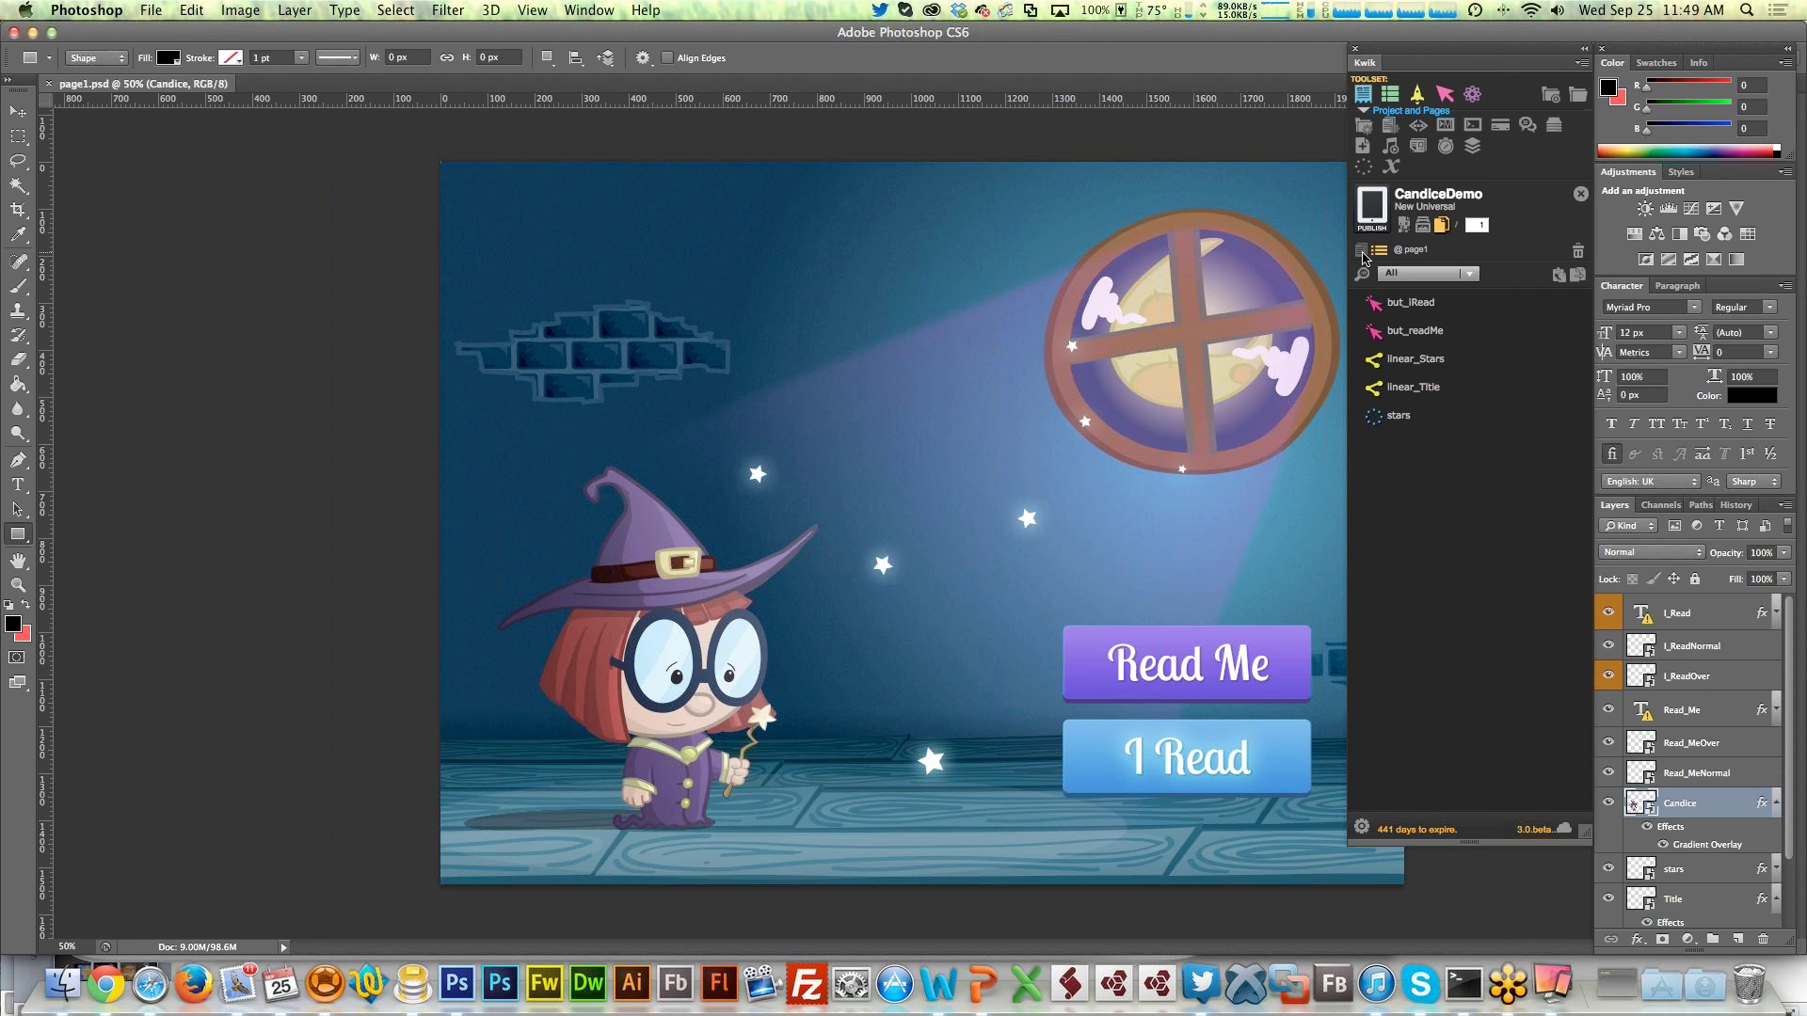
left_click(1362, 249)
left_click(1381, 330)
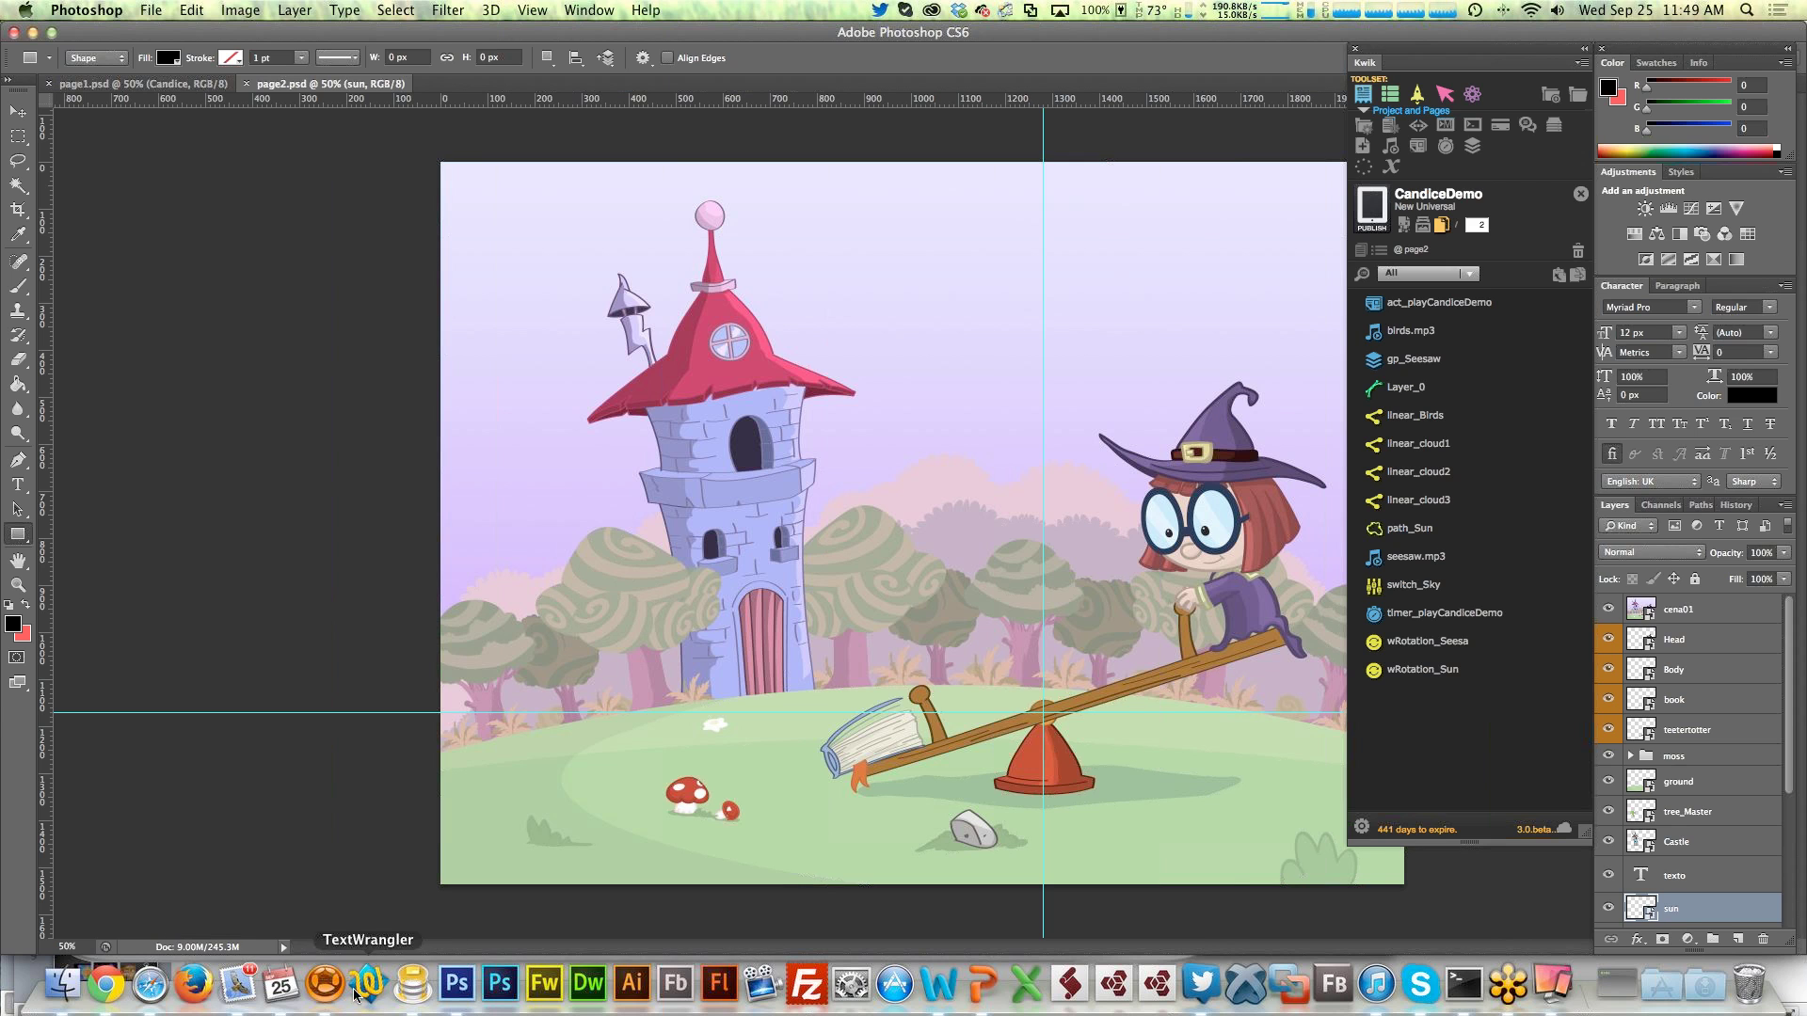
Switch to Corona Simulator and open the recent CandiceDemo project, postponing the subscription renewal reminder
left_click(324, 984)
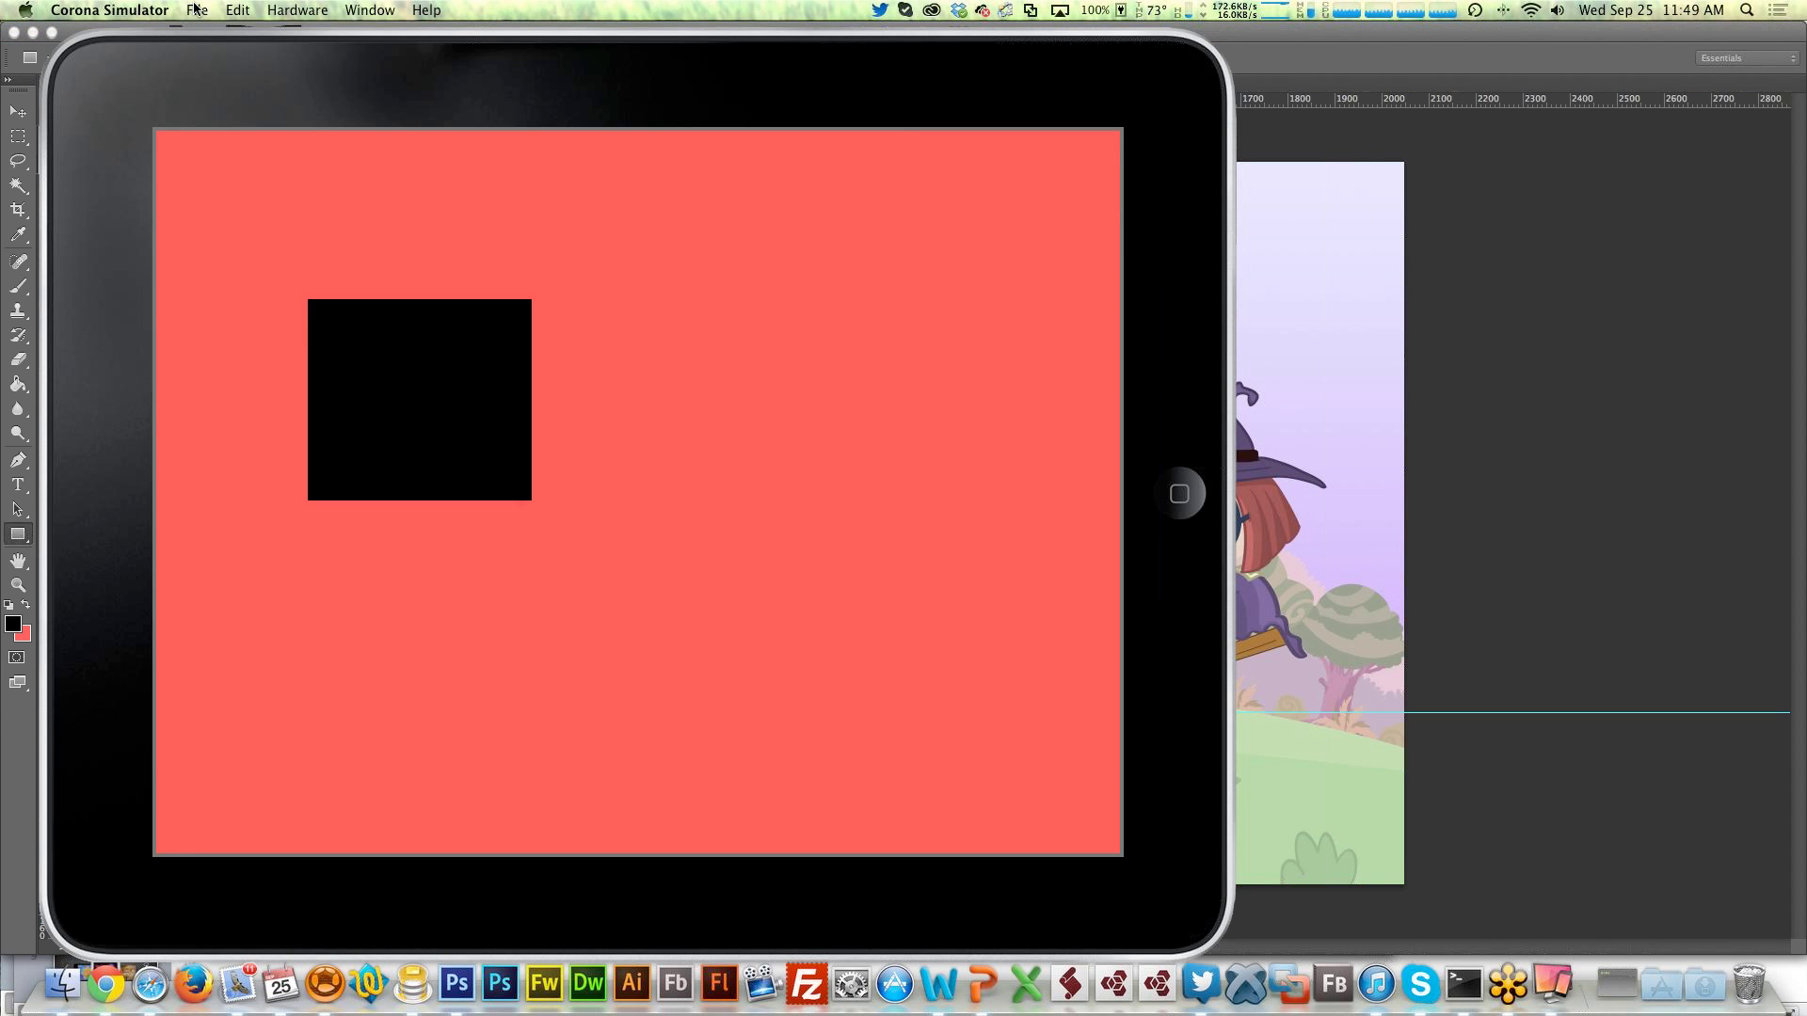
left_click(195, 10)
mouse_move(282, 80)
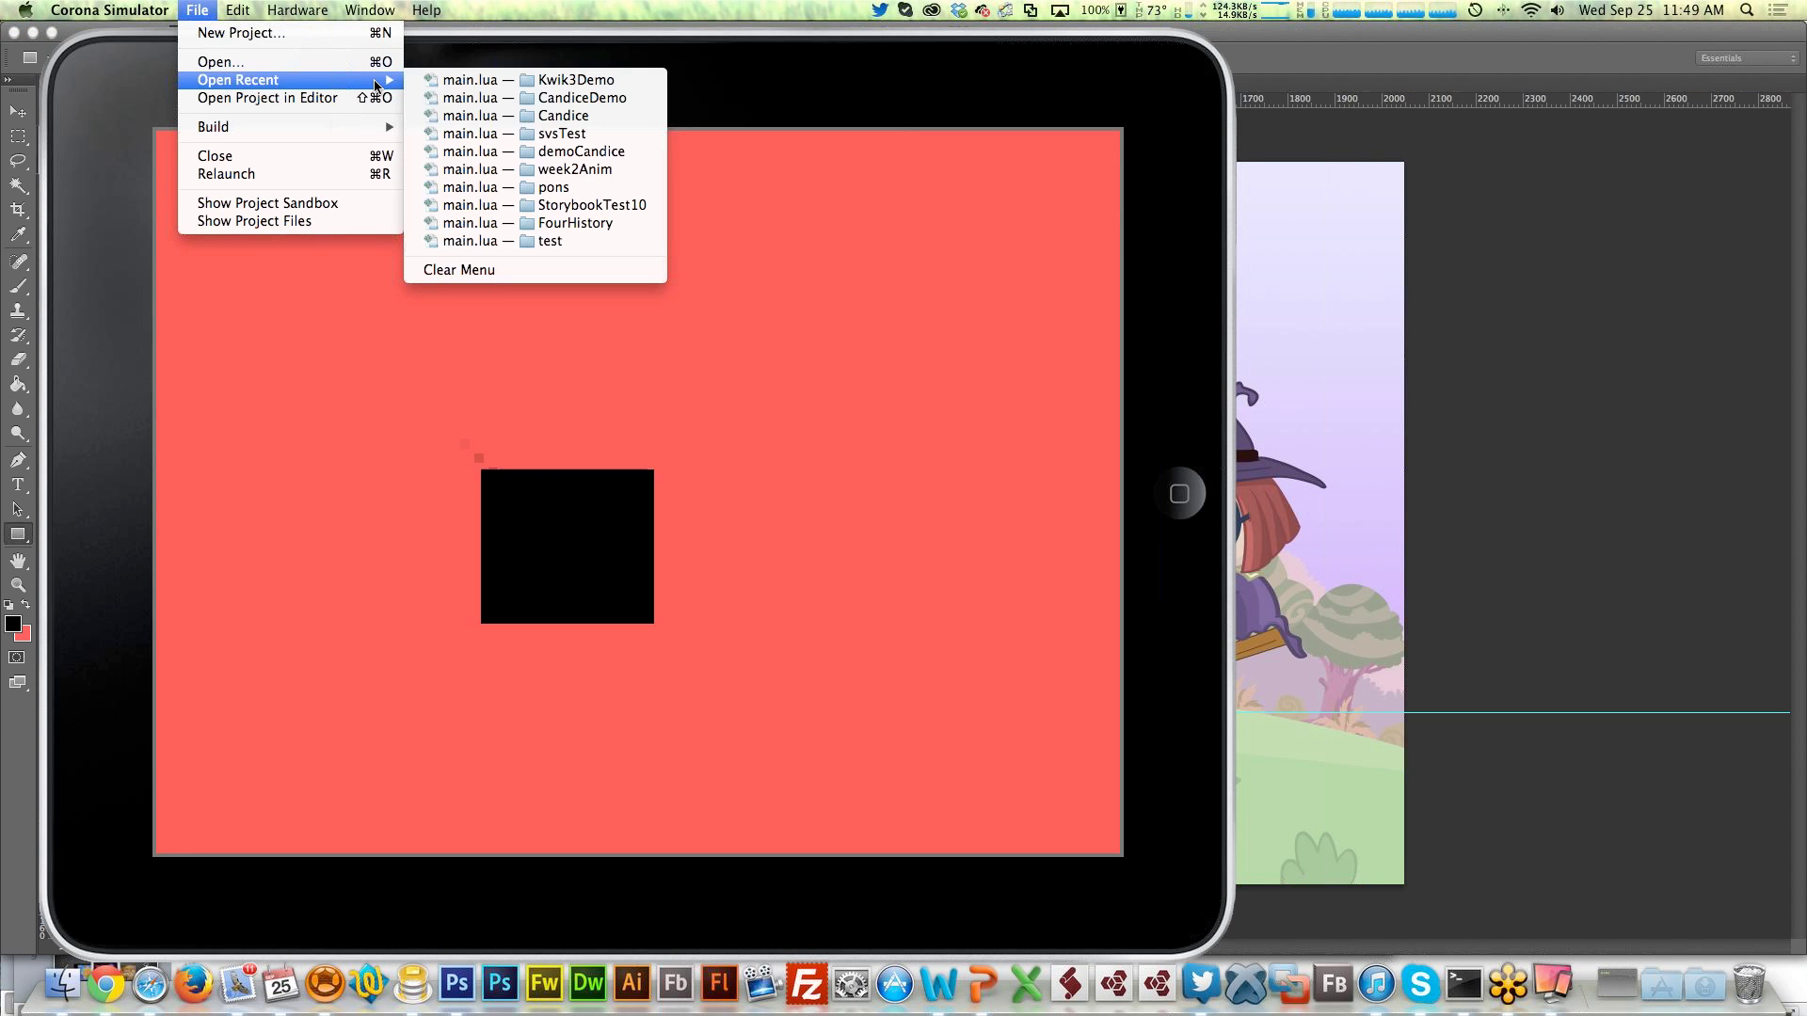
left_click(602, 98)
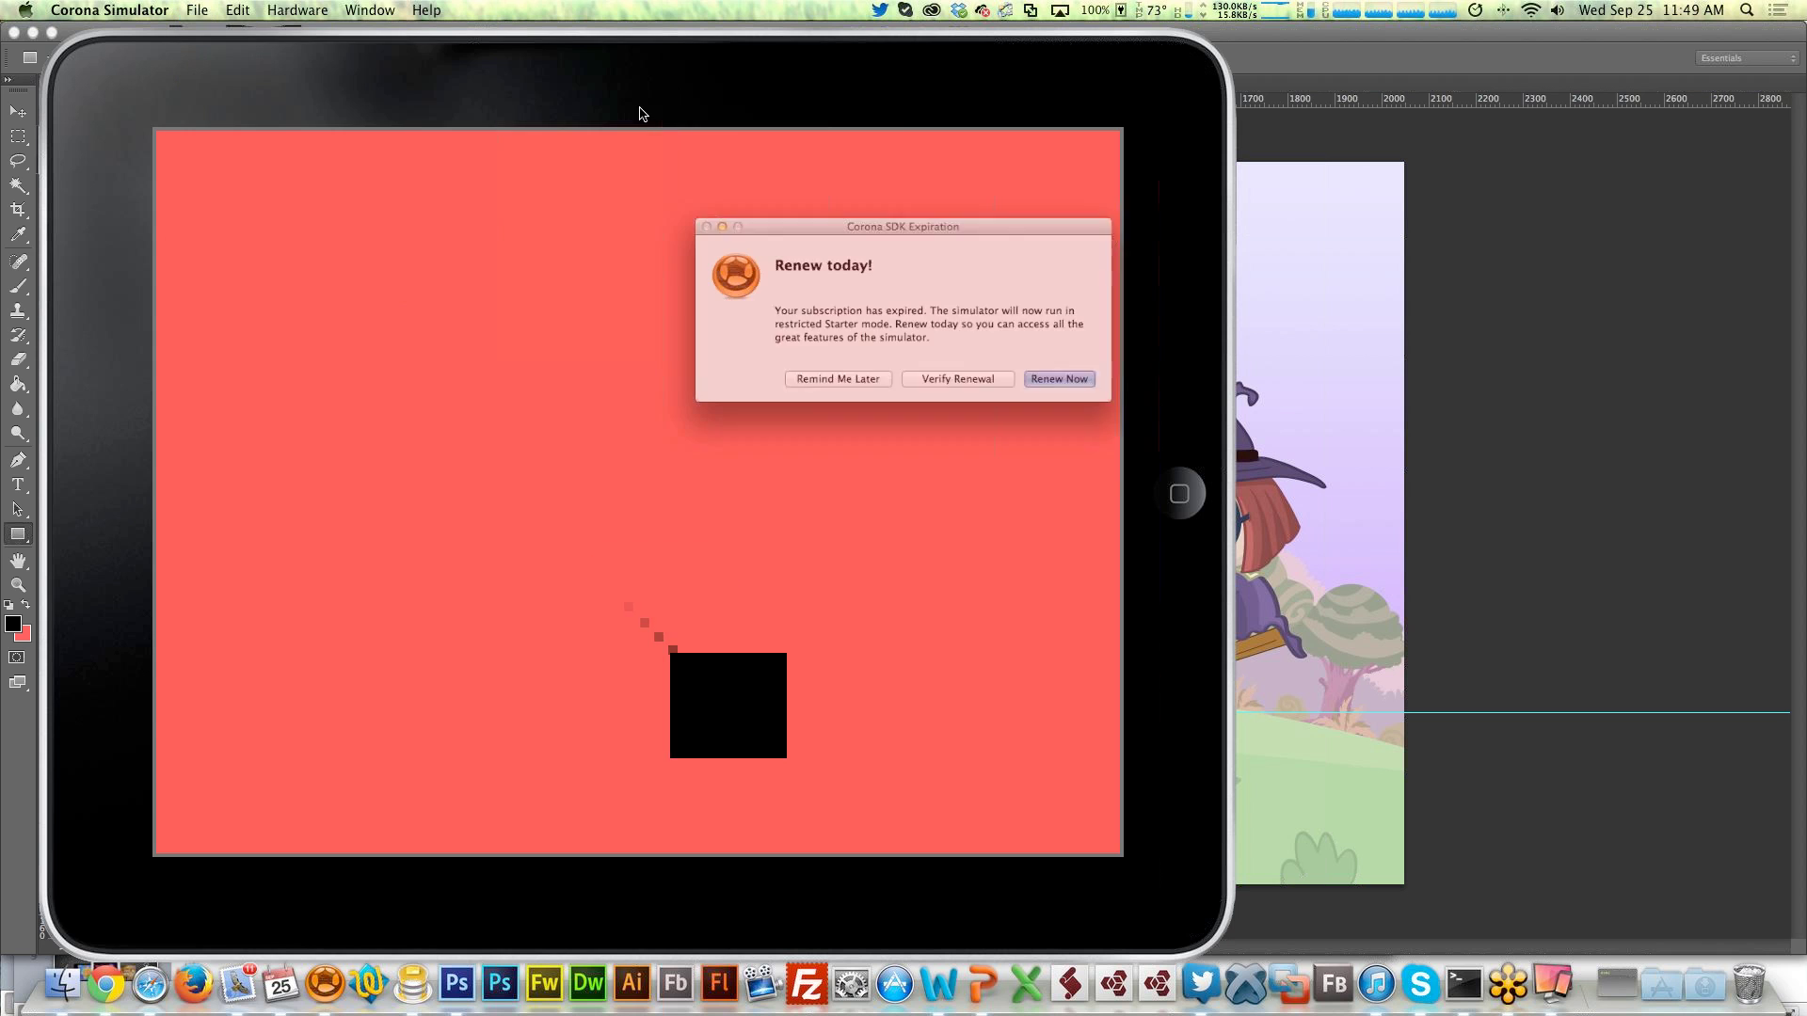
left_click(847, 391)
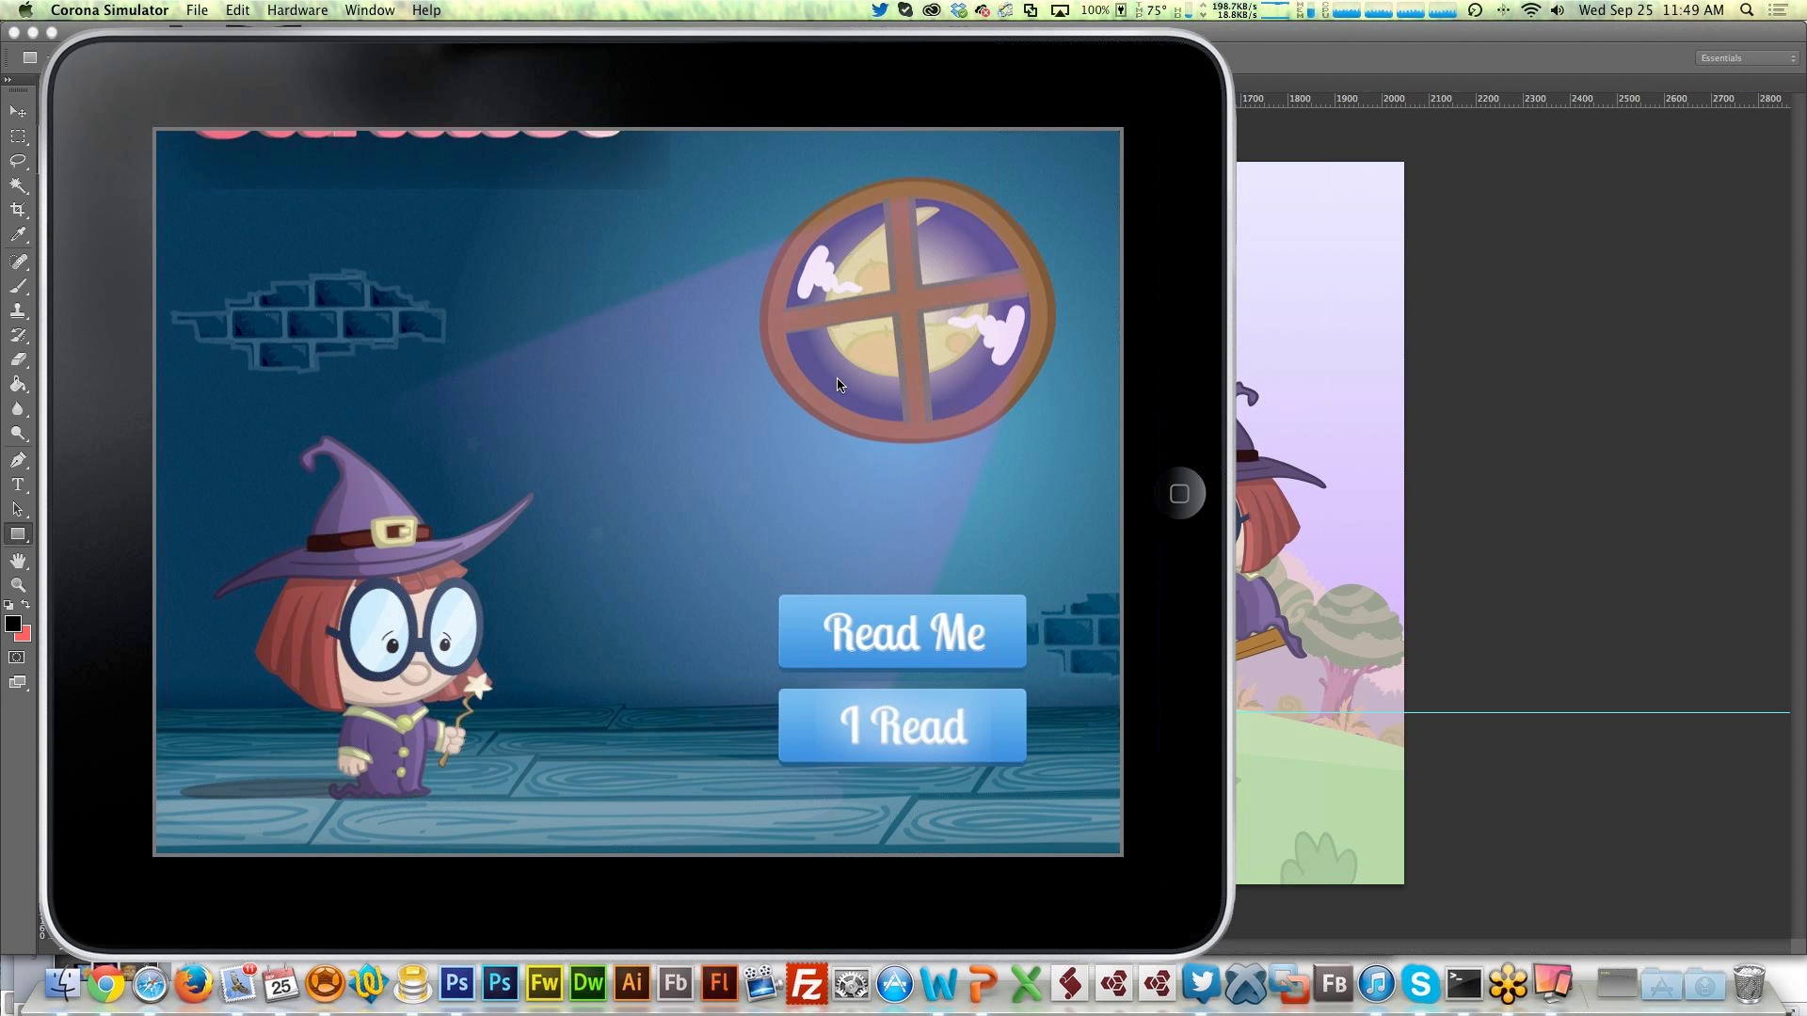
Set the simulated device to iPad Retina
left_click(369, 9)
mouse_move(298, 11)
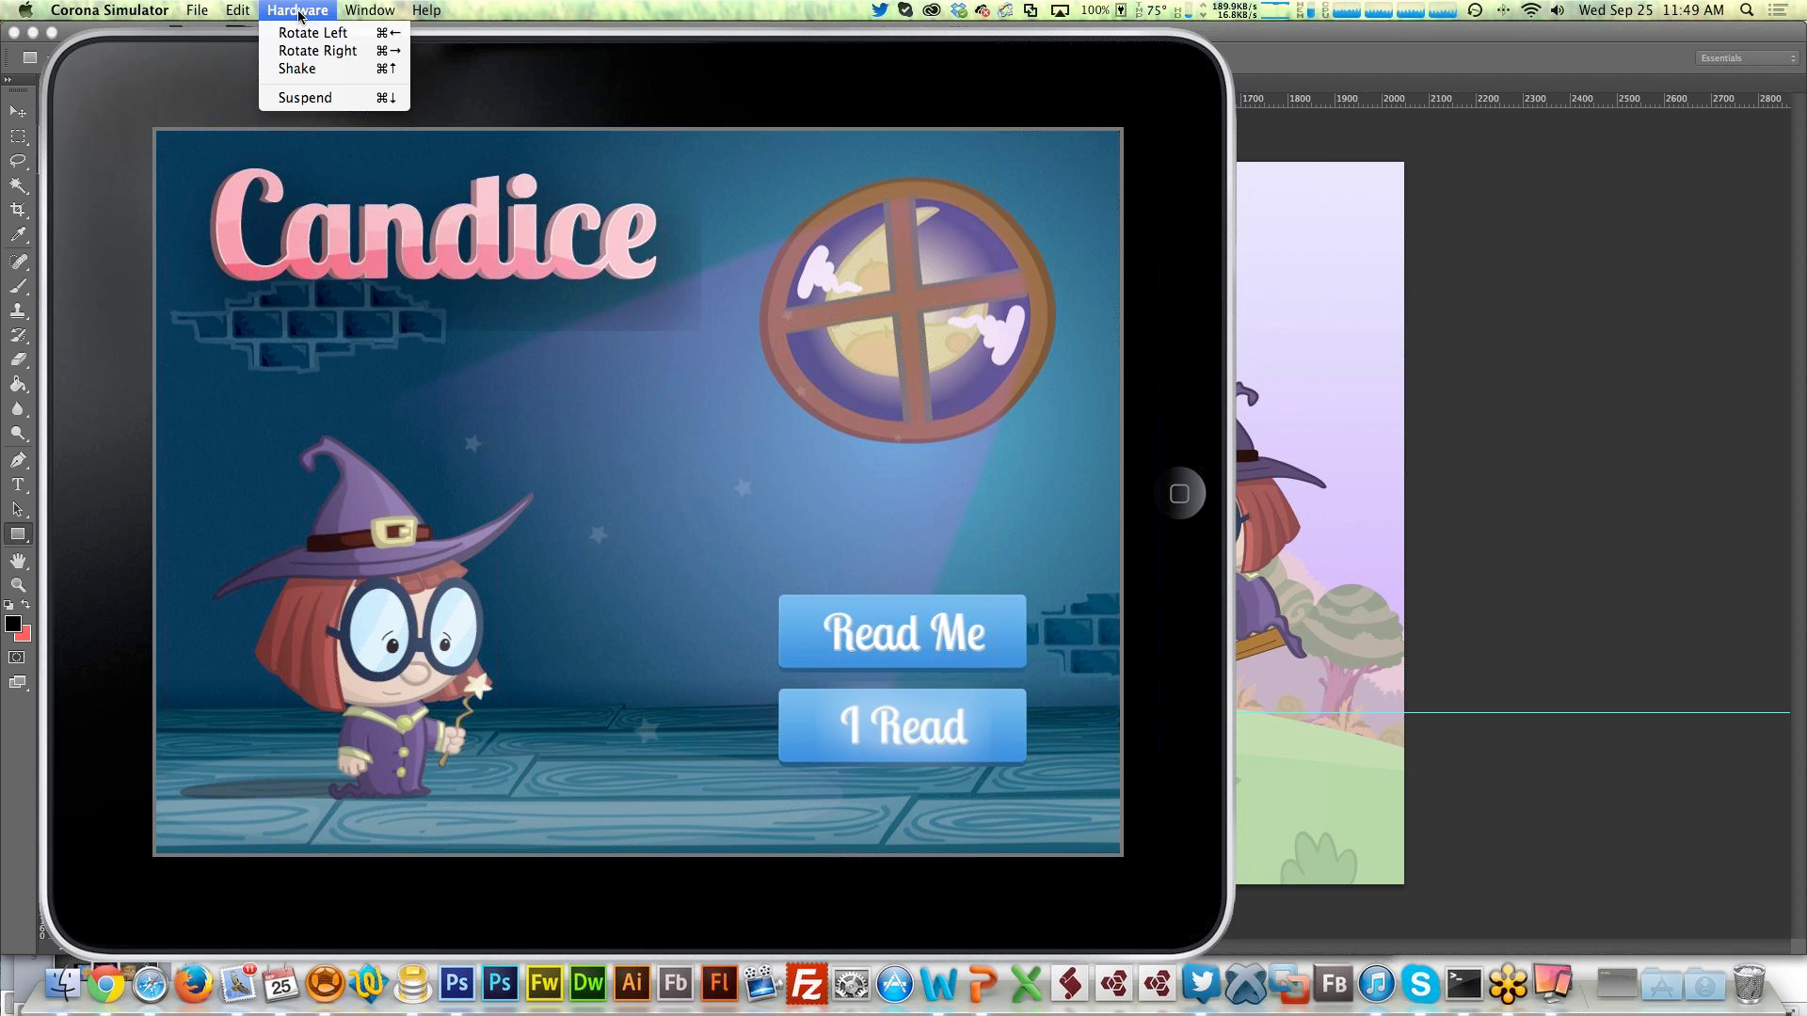
mouse_move(376, 6)
mouse_move(522, 145)
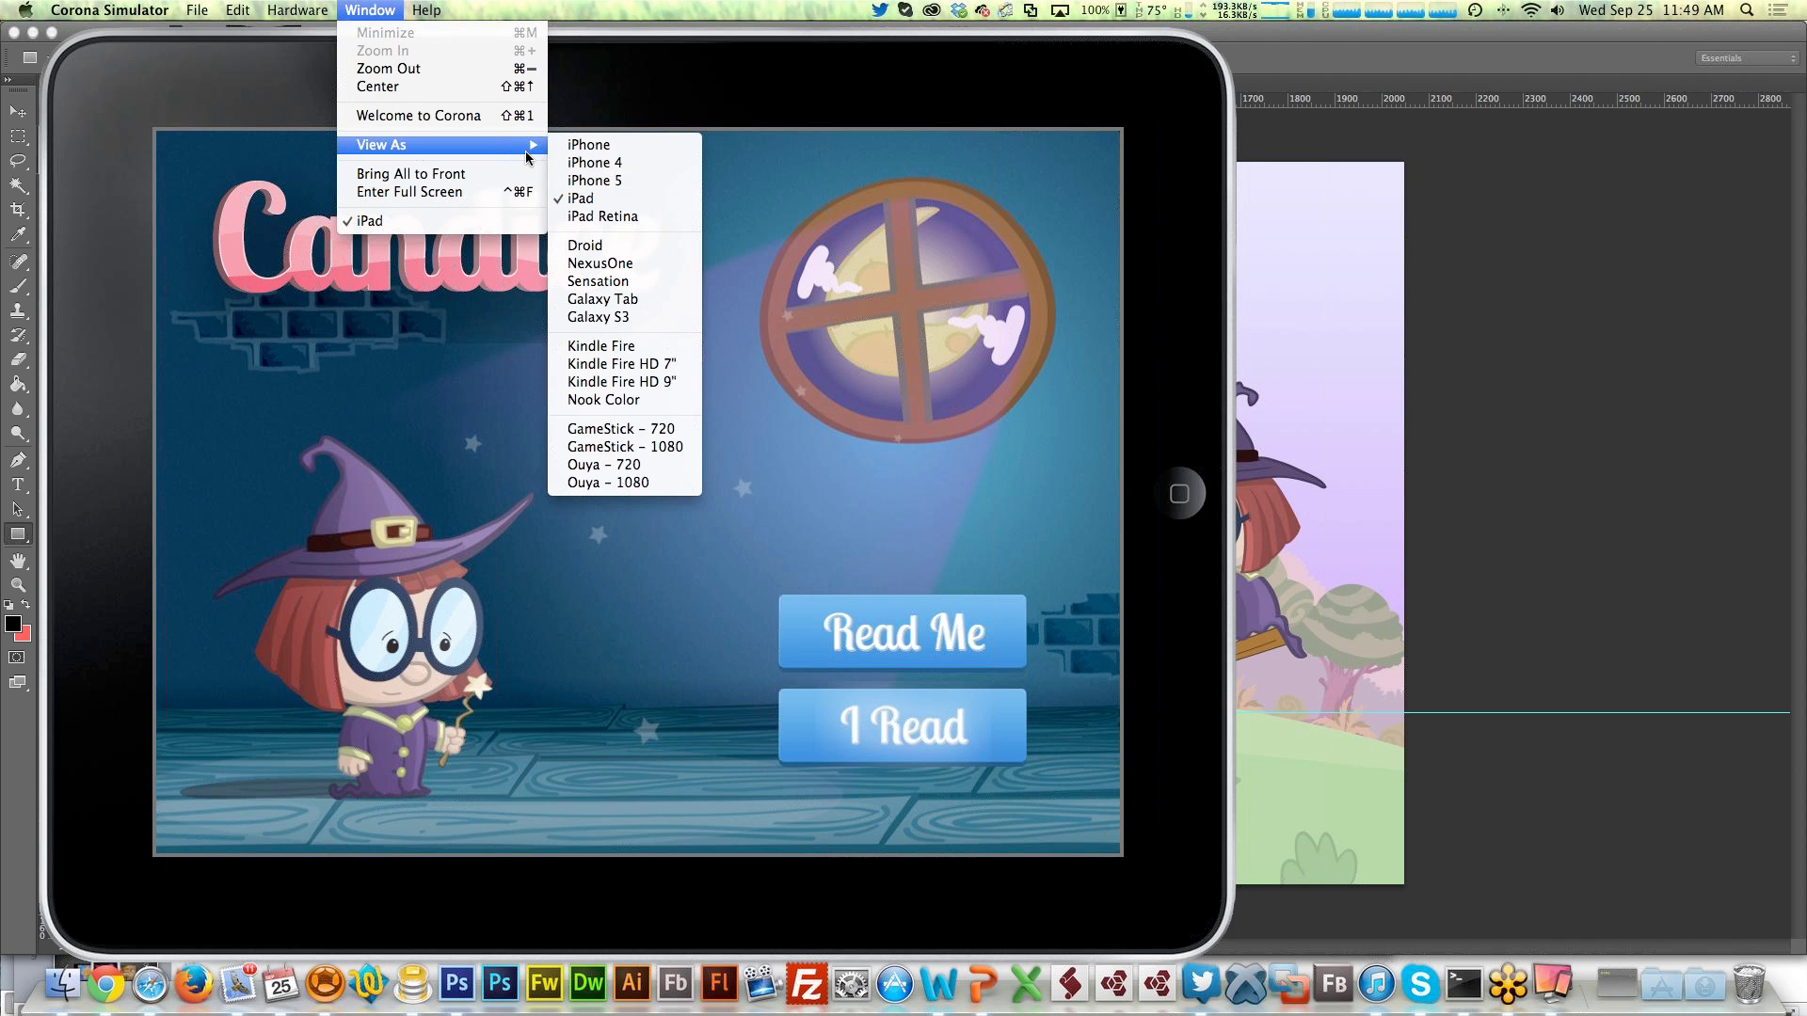
left_click(636, 222)
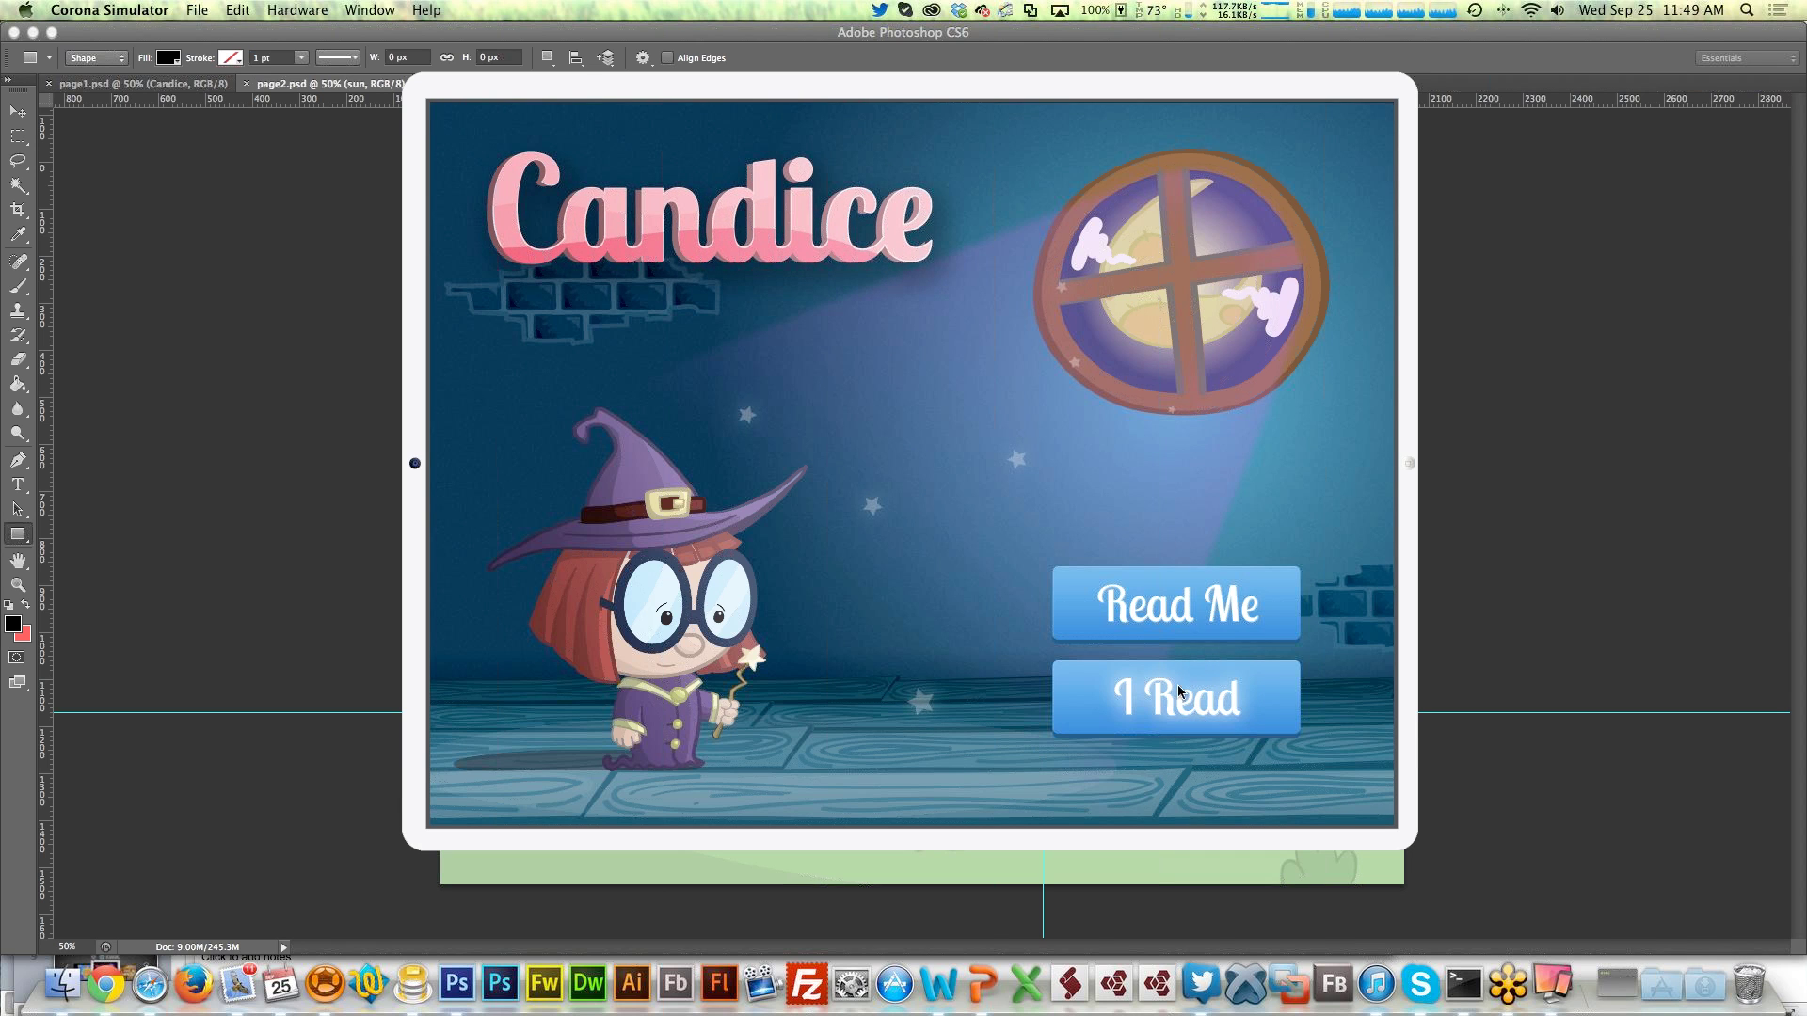
Preview the Candice book with Read Me, paging through its scenes and trying out the bookshelf and the cat
left_click(1168, 605)
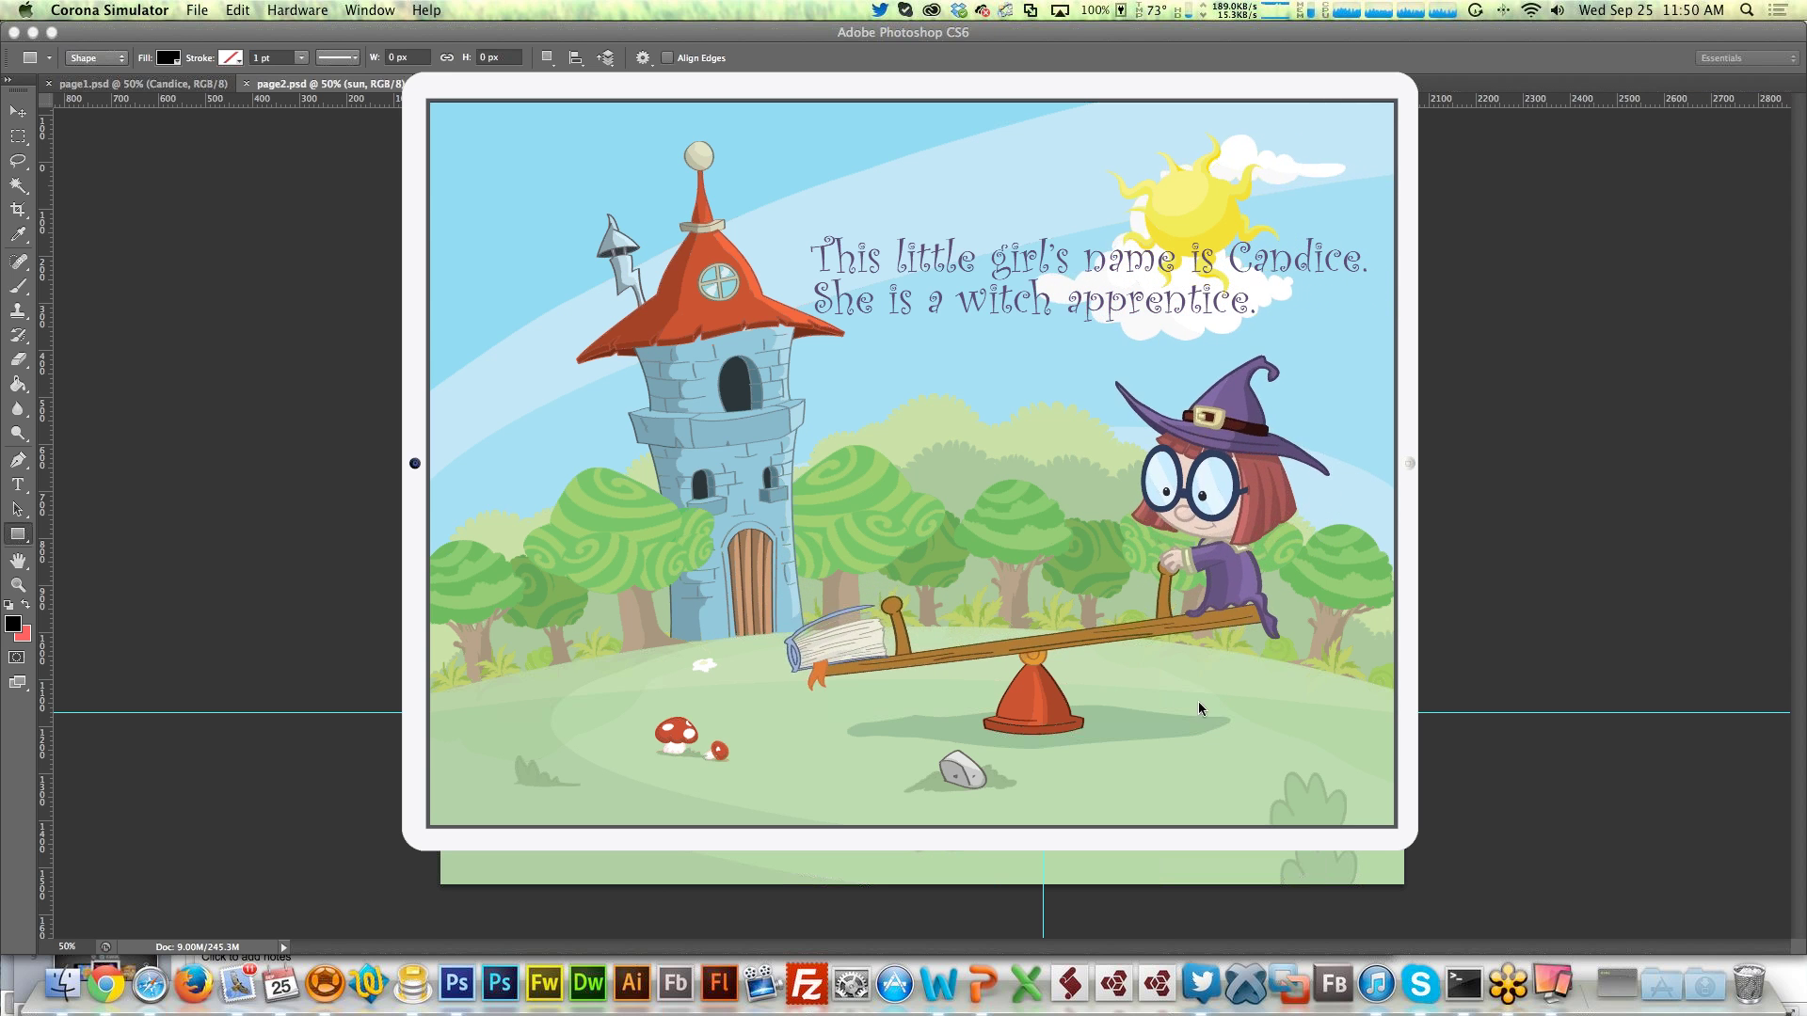
left_click_drag(1042, 524, 343, 503)
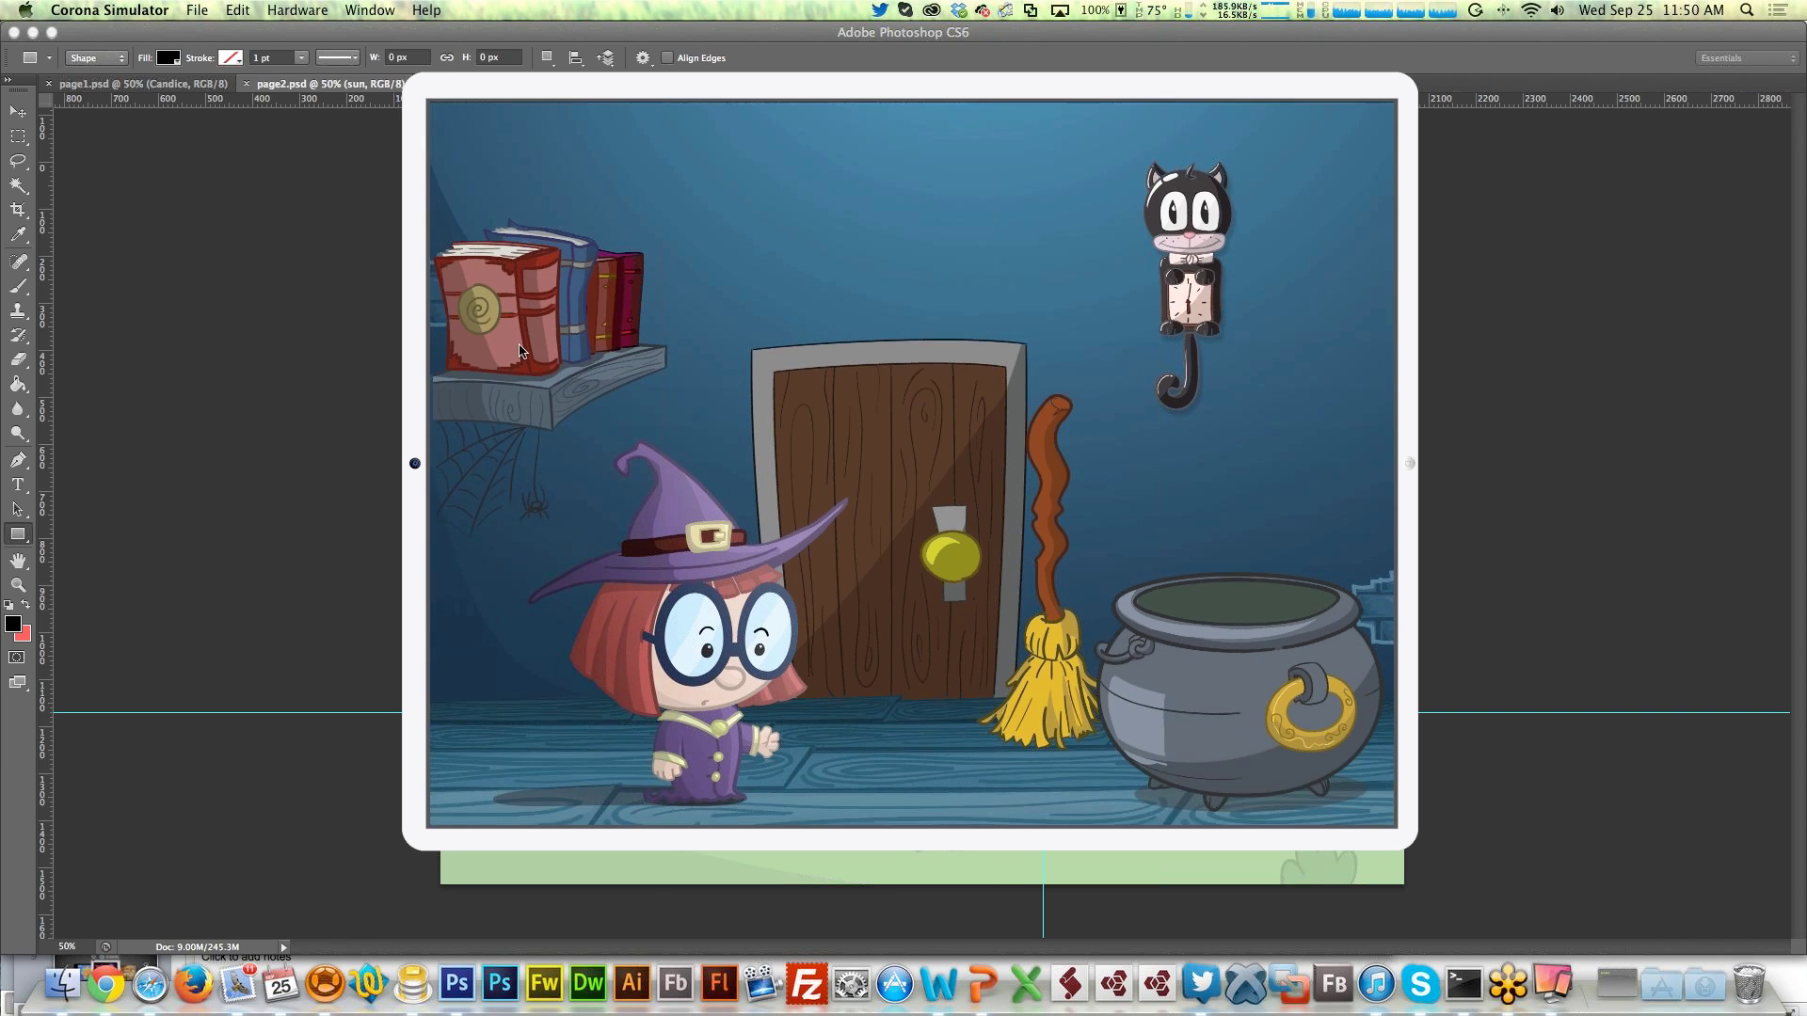
left_click(587, 327)
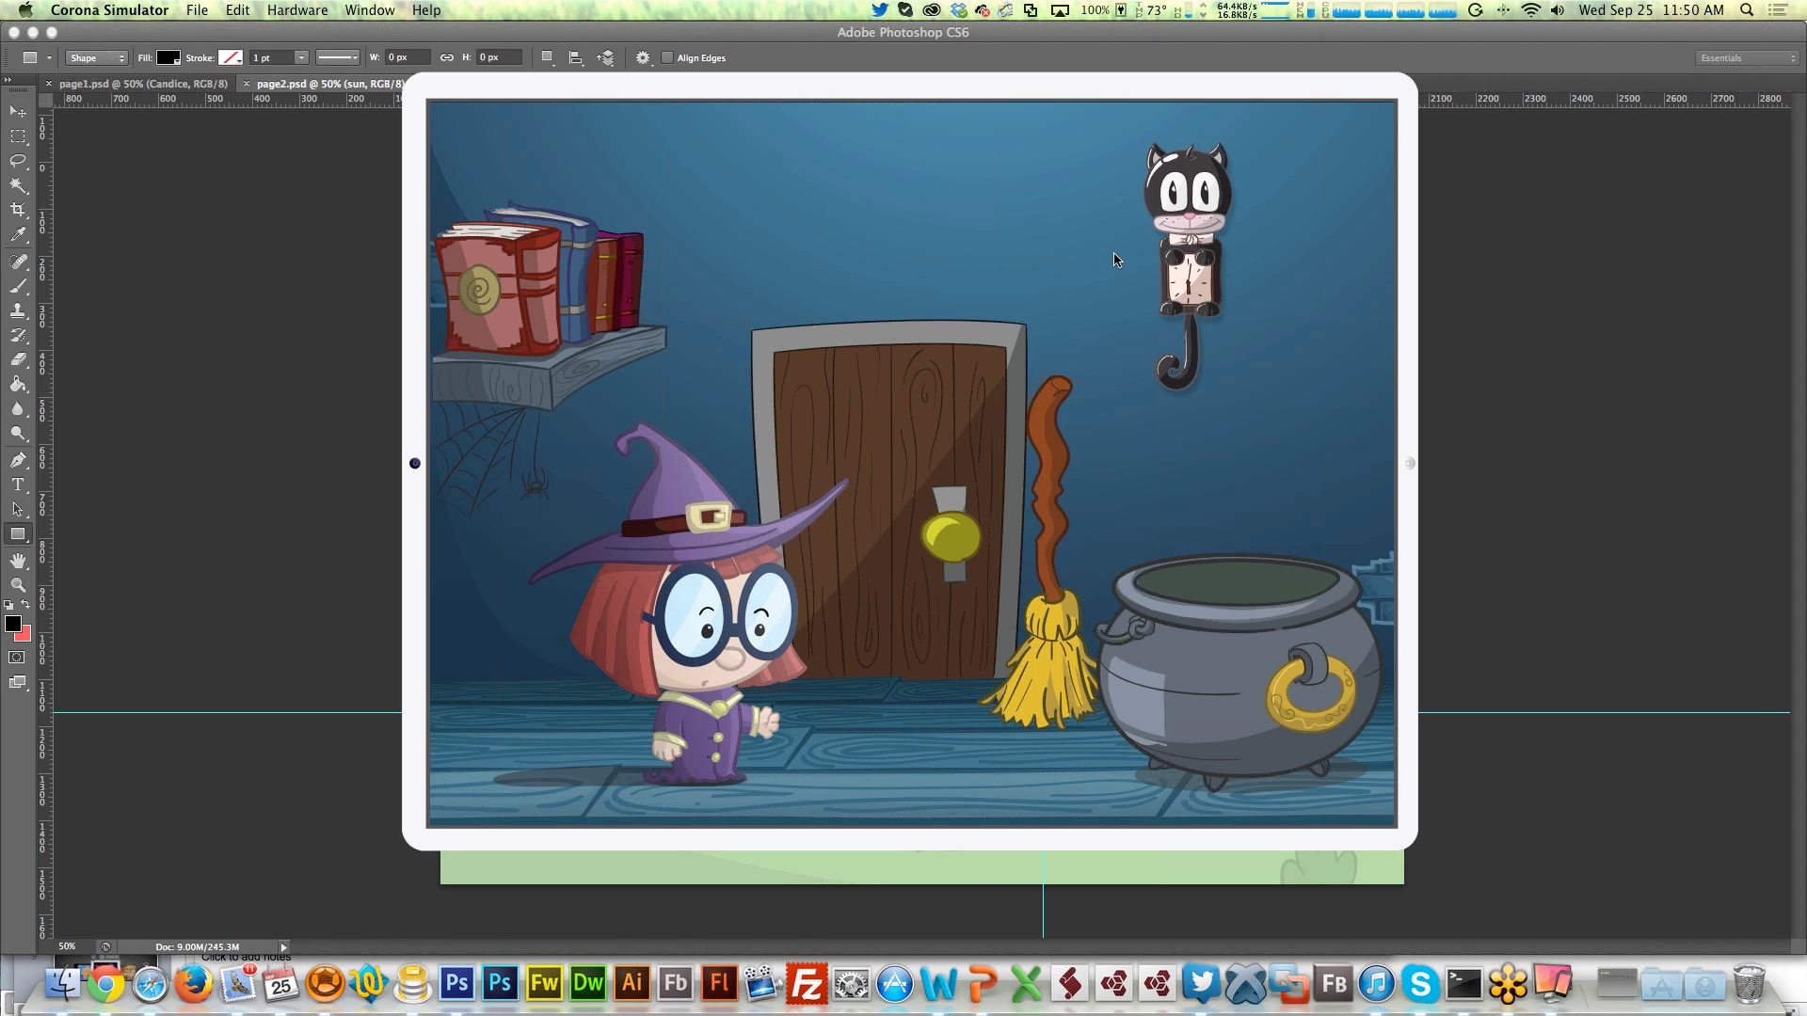
left_click(1188, 256)
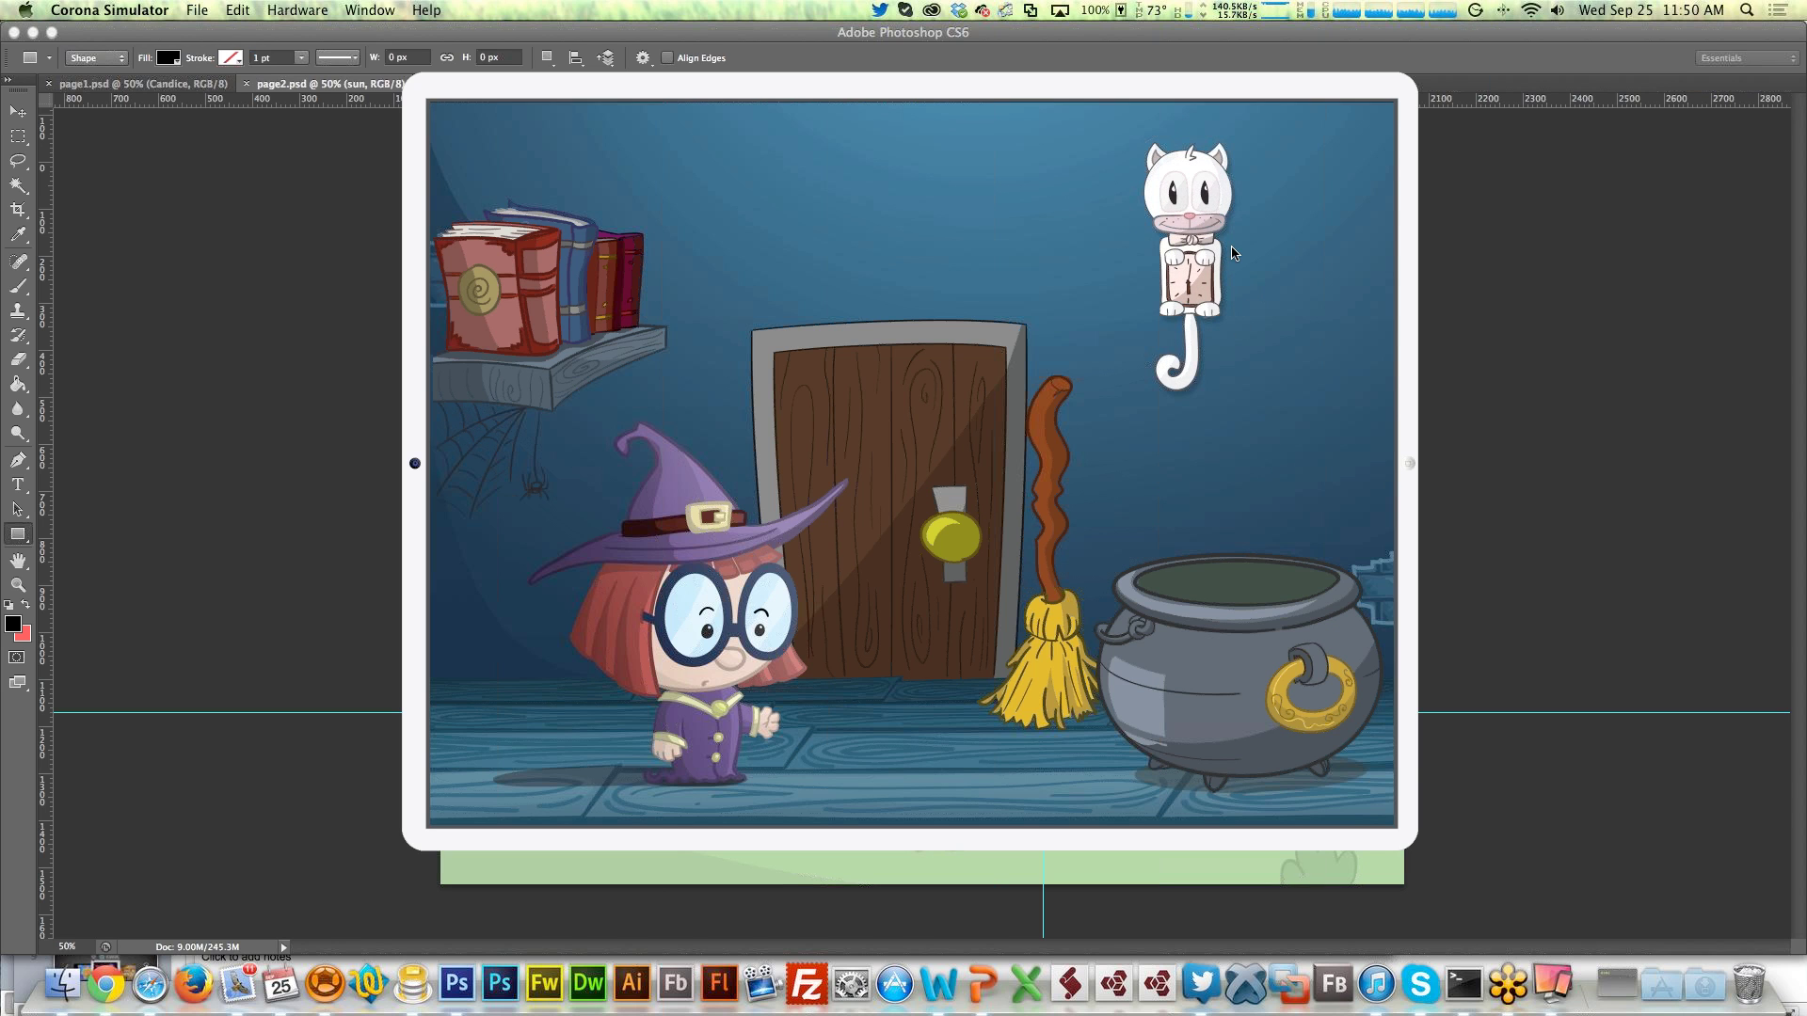
left_click(697, 506)
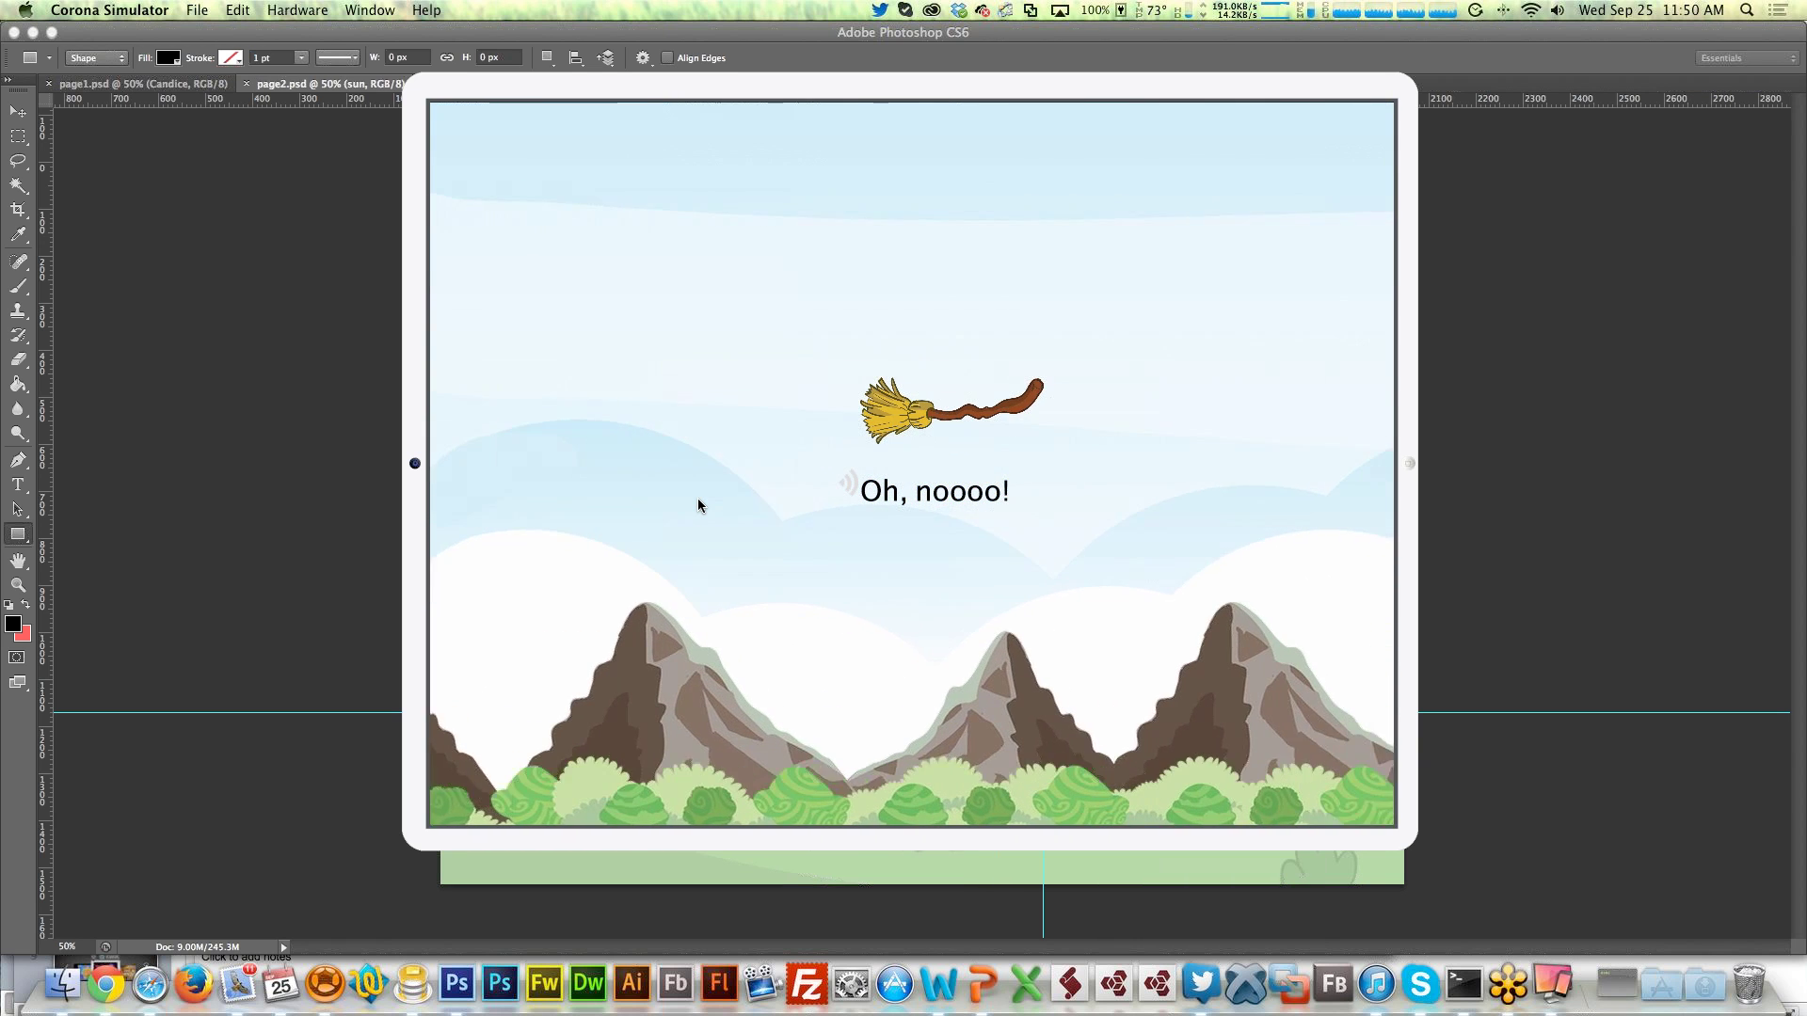
left_click_drag(516, 798, 1274, 779)
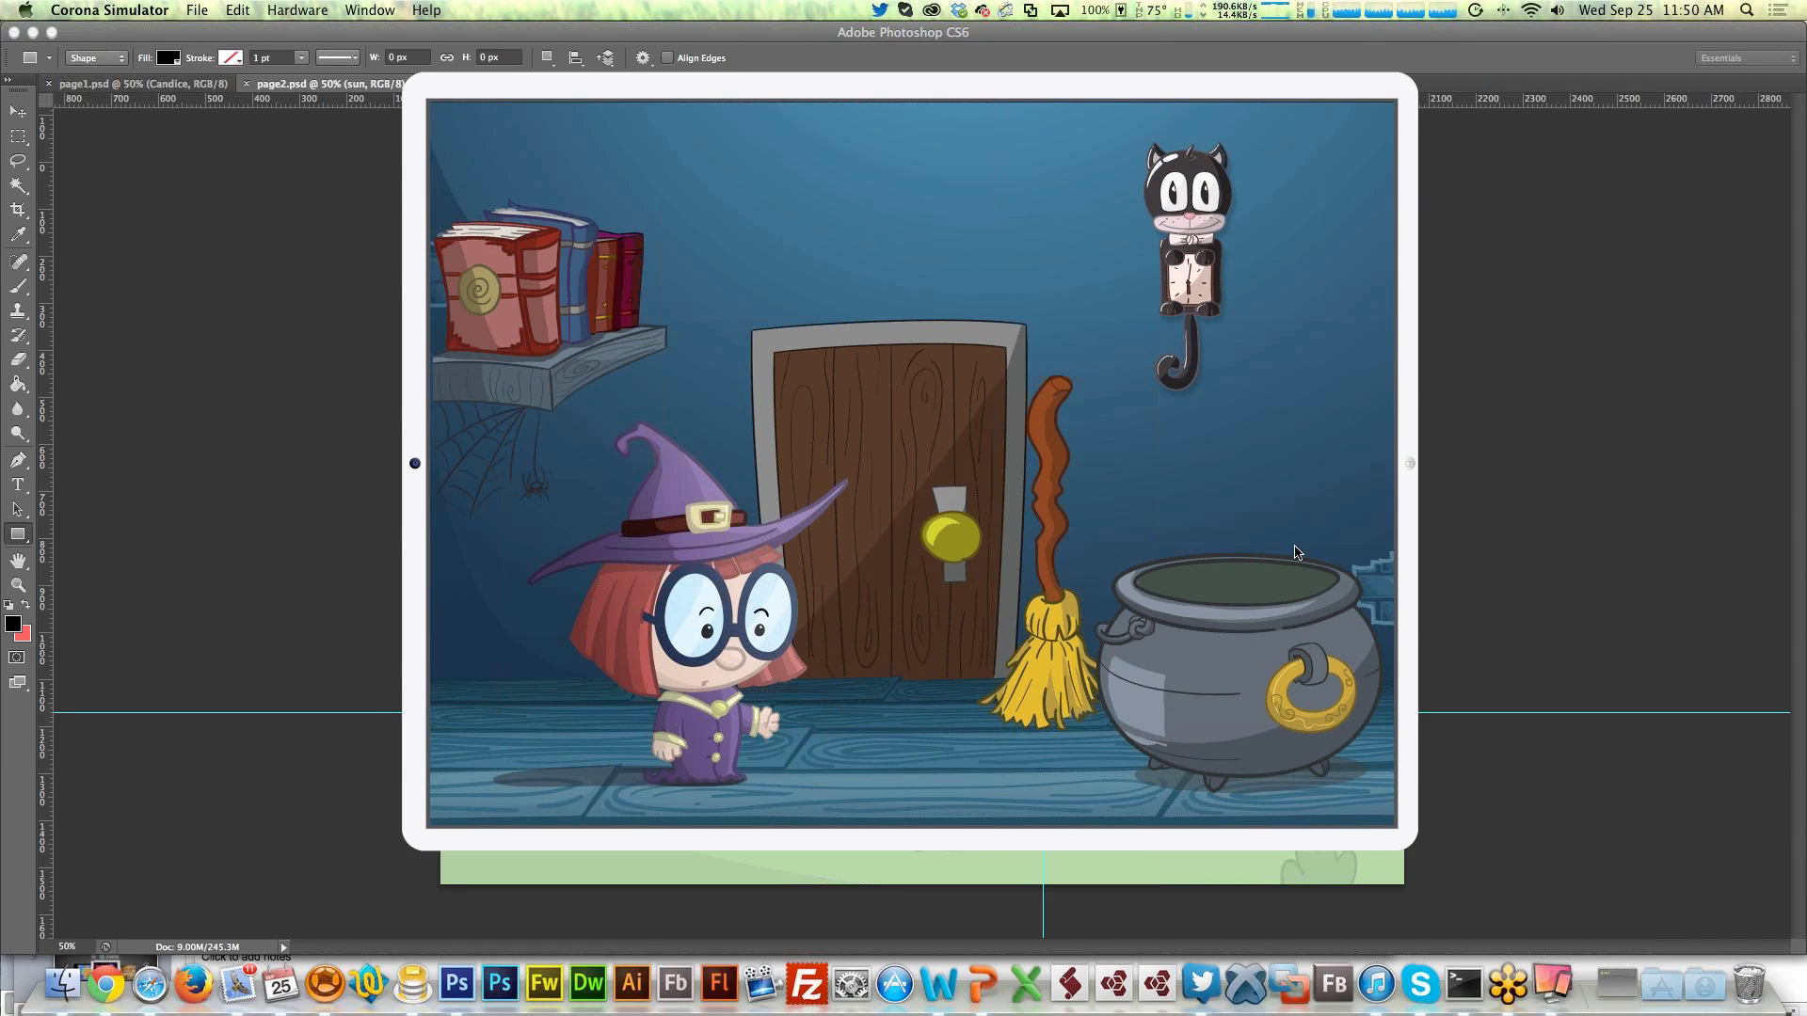
Test moving the broom around in the cauldron room and advance to the colouring page
left_click_drag(1295, 513, 819, 504)
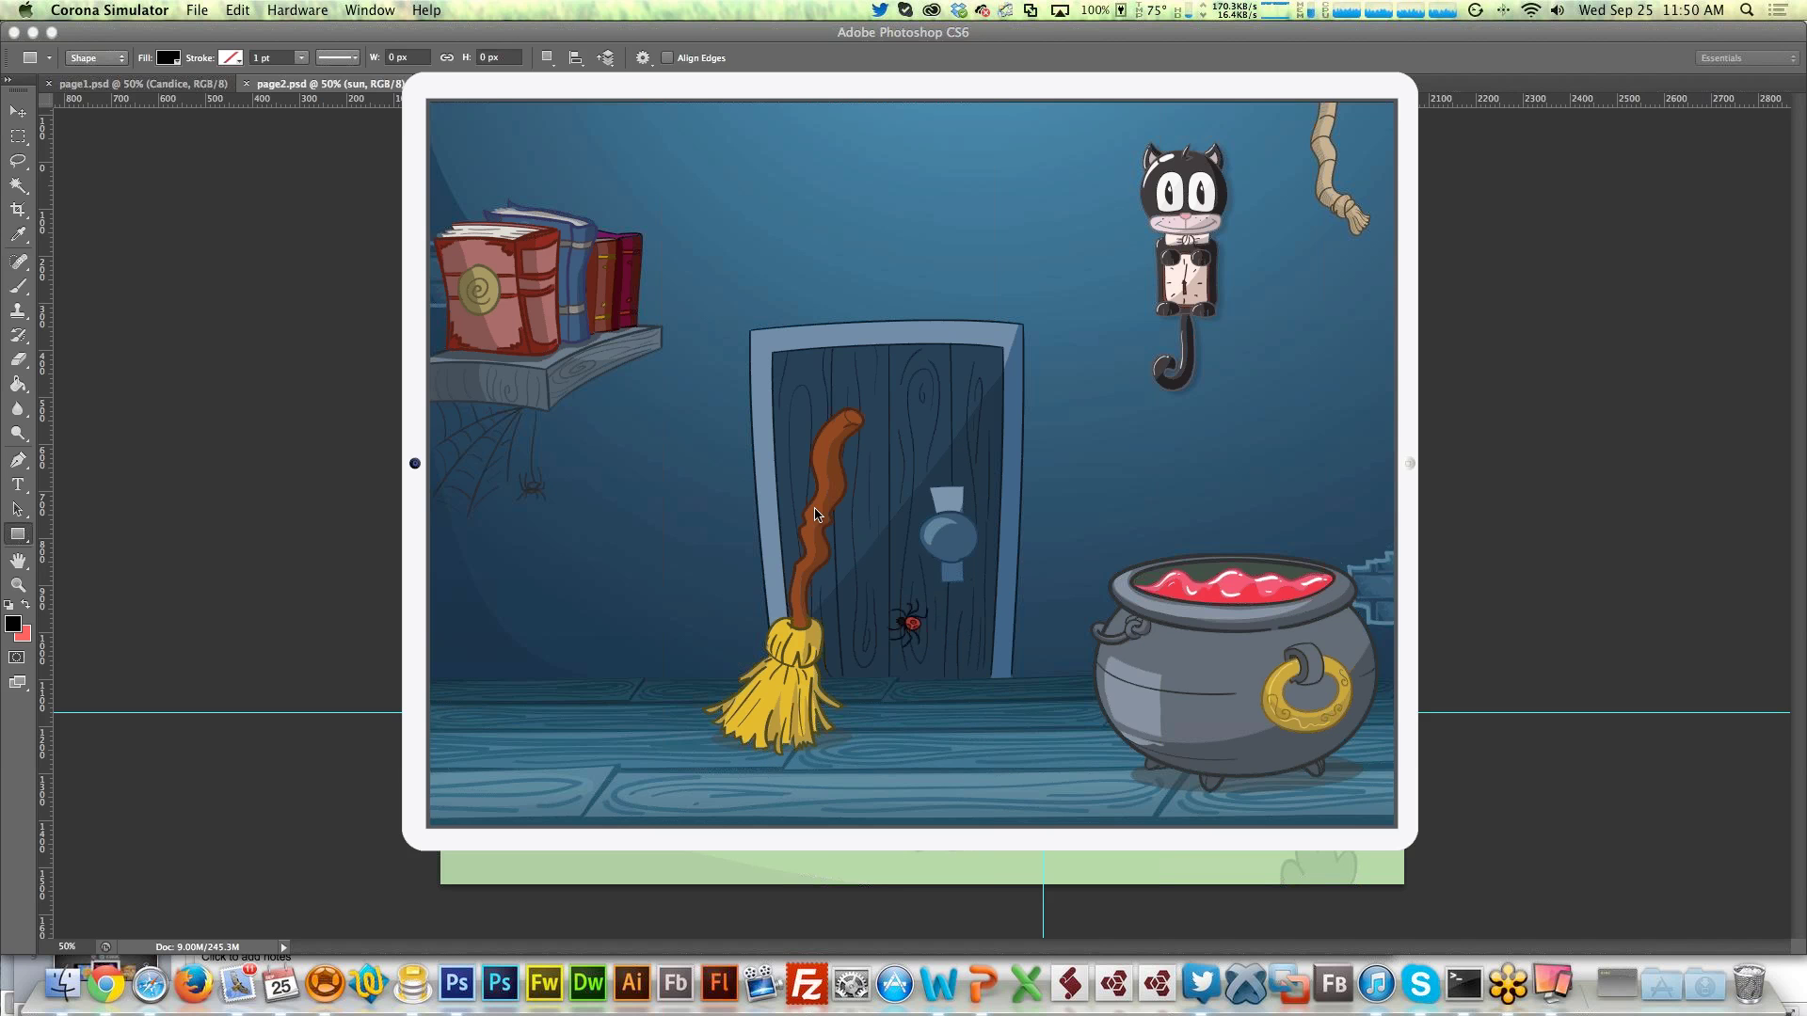
left_click(744, 659)
left_click_drag(897, 546, 665, 536)
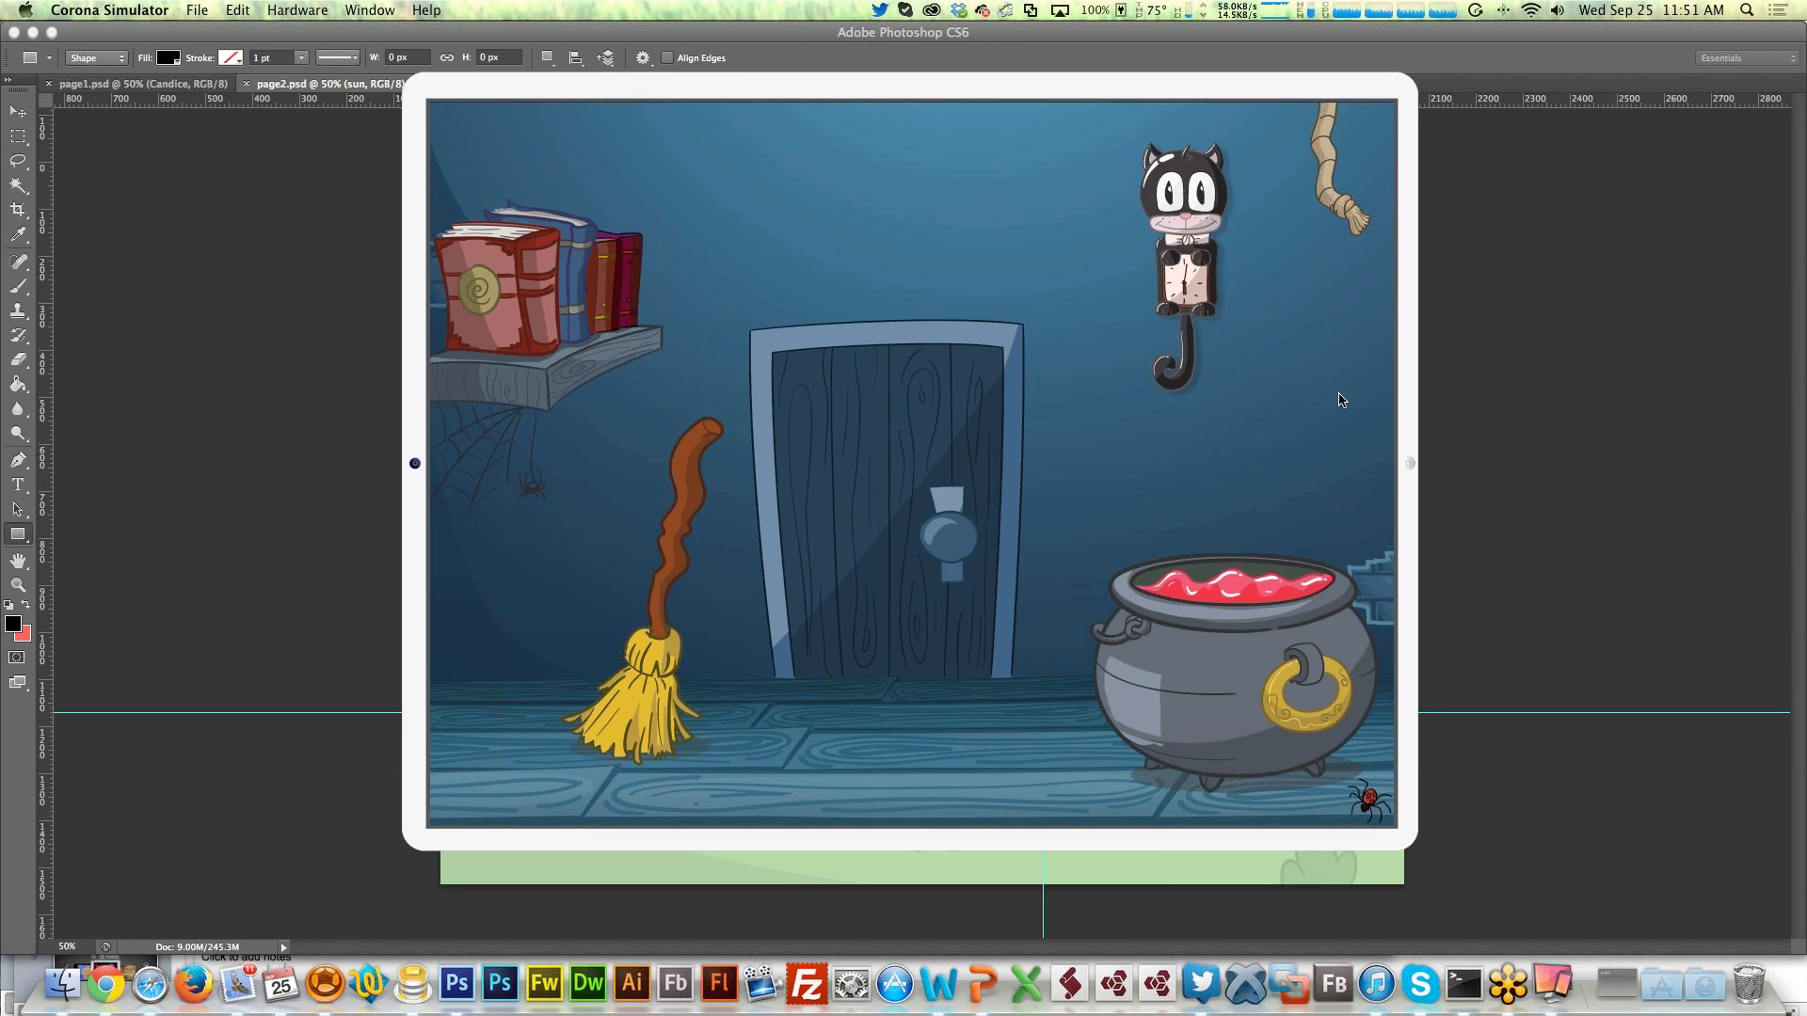
left_click(875, 429)
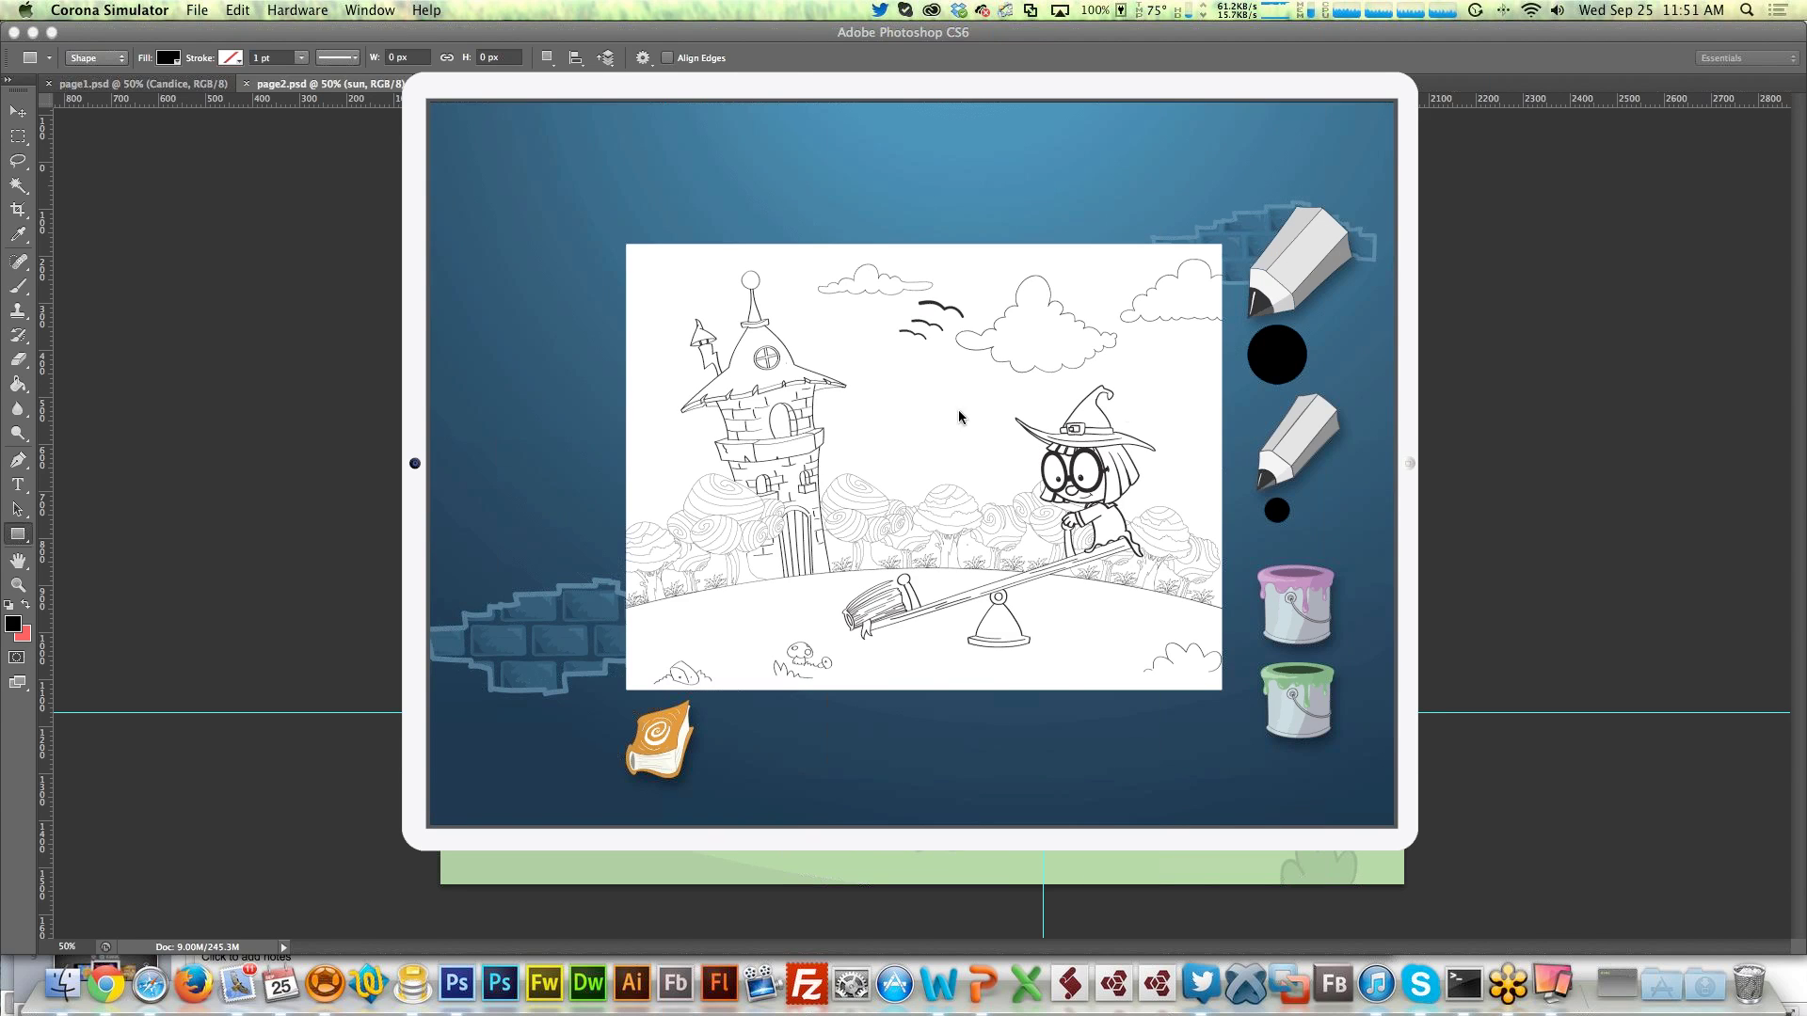
Try colouring the witch and seesaw with pink and green paint, and go to the castle page through the page thumbnails
left_click(1293, 593)
mouse_move(1103, 517)
left_mouse_down()
mouse_move(1139, 549)
mouse_move(1093, 548)
mouse_move(1134, 471)
left_mouse_up()
mouse_move(1065, 596)
left_mouse_down()
mouse_move(1045, 564)
mouse_move(1023, 577)
mouse_move(1085, 603)
mouse_move(1089, 577)
mouse_move(887, 607)
left_mouse_up()
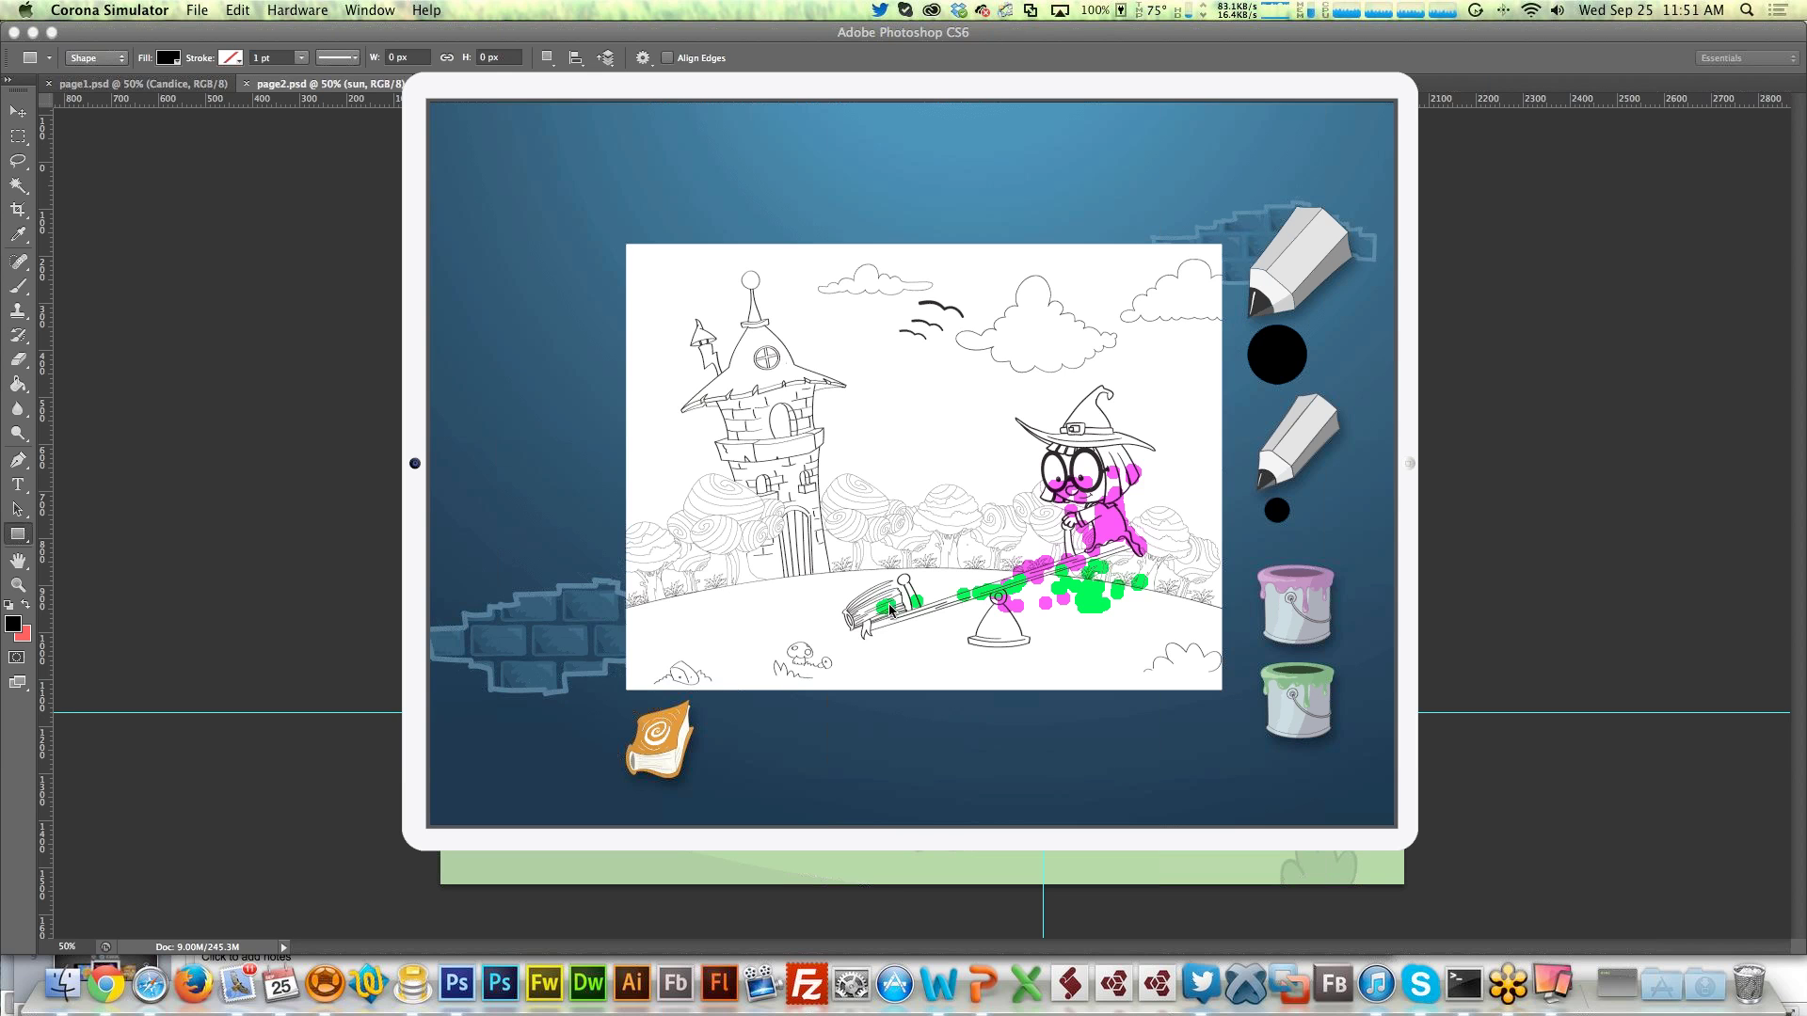
left_click(670, 743)
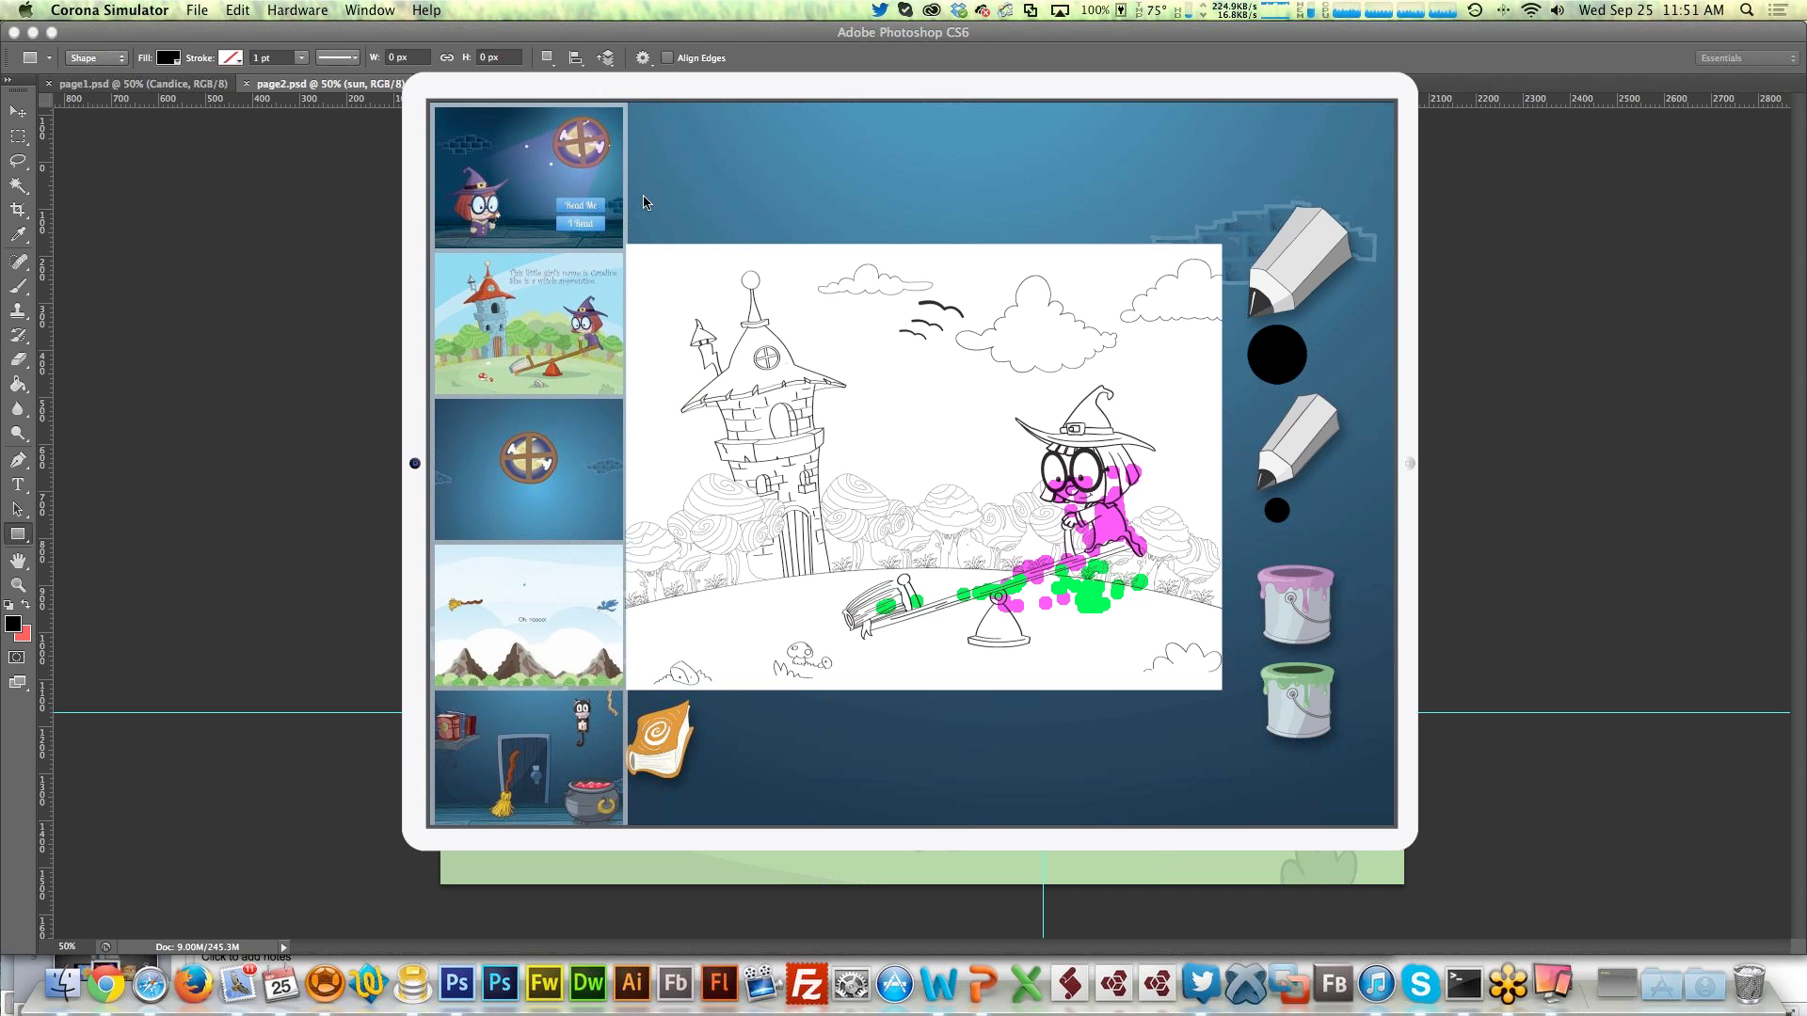
left_click(525, 366)
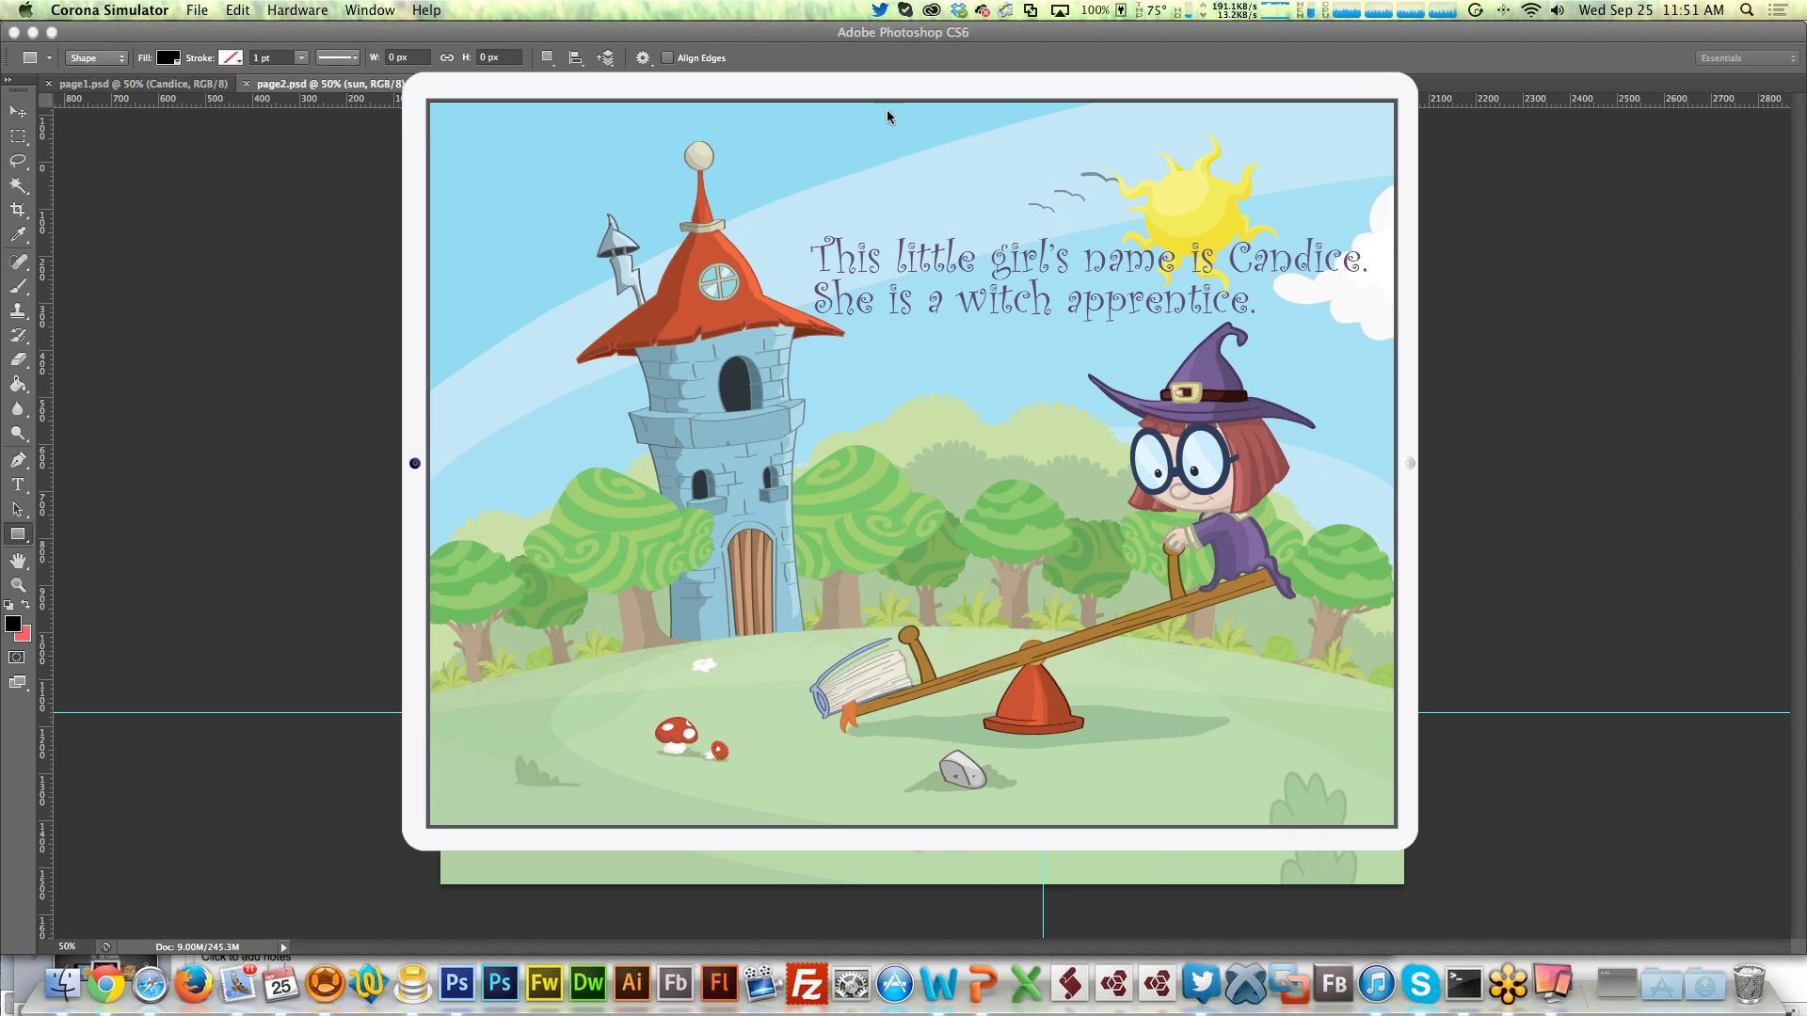
Return to Photoshop, review the Layers and Replacements and Project and Pages toolsets, and close the CandiceDemo project
left_click(304, 357)
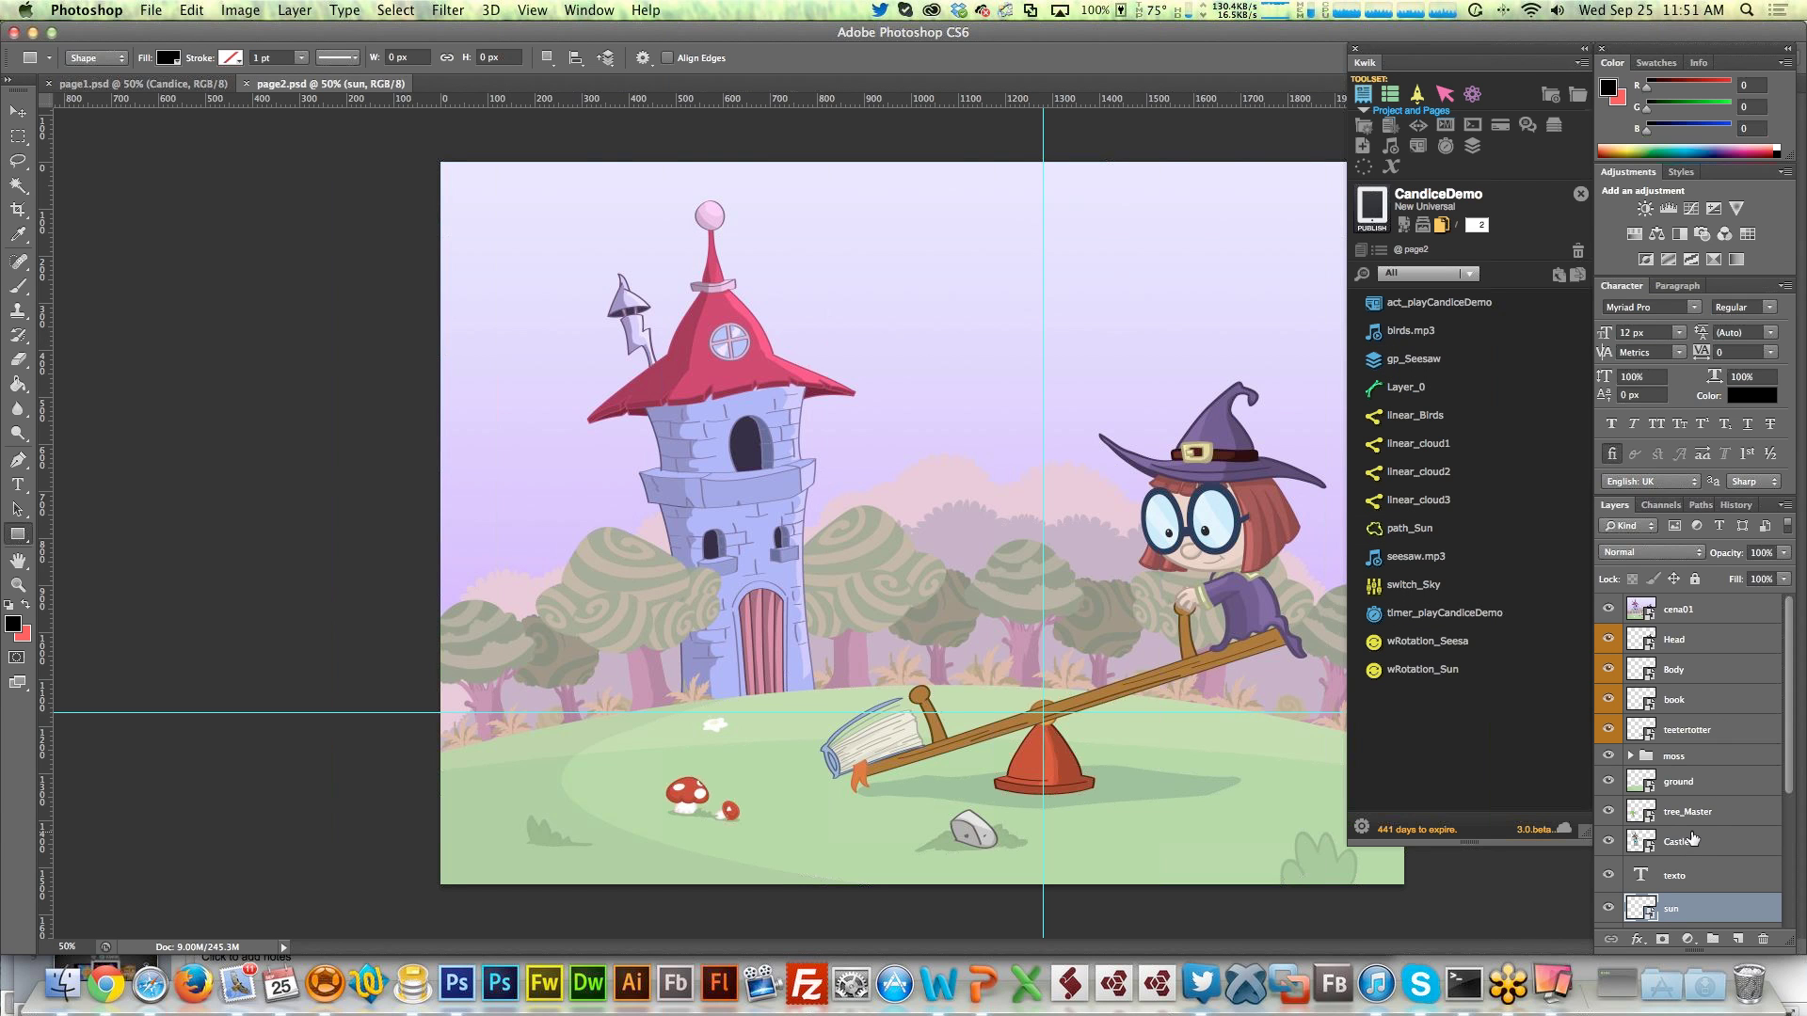
left_click(1390, 95)
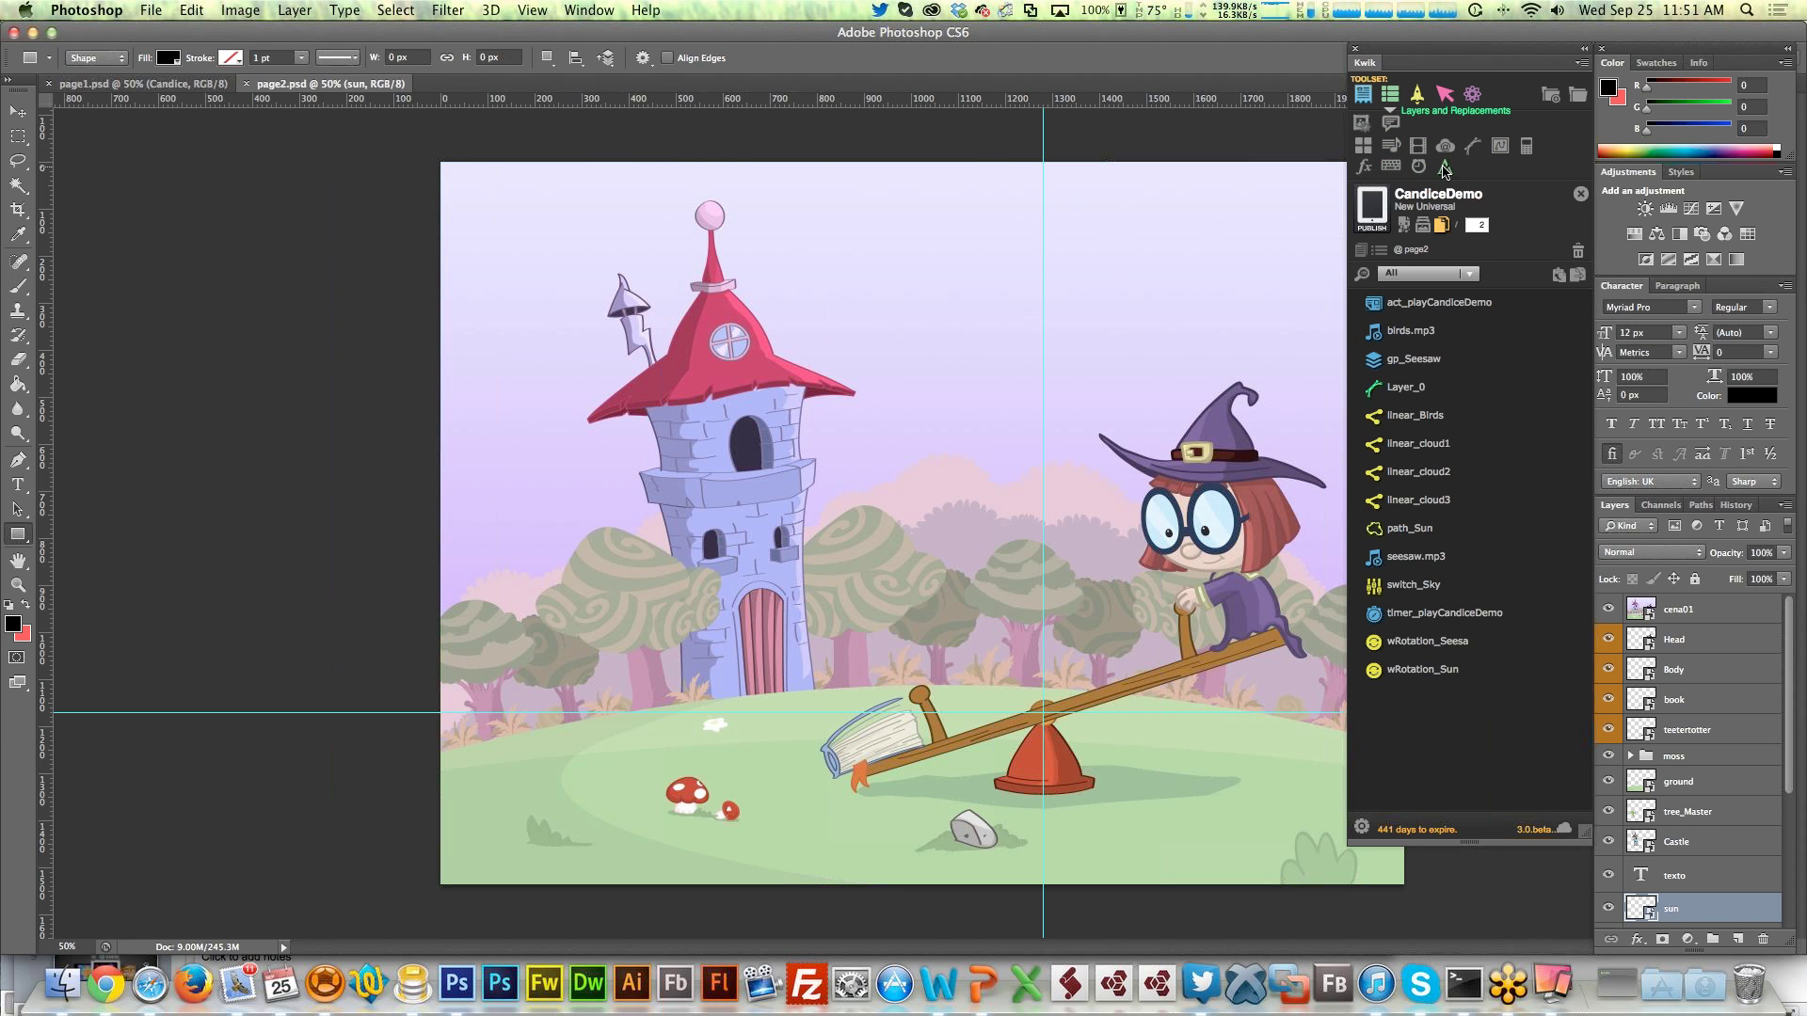
left_click(1364, 94)
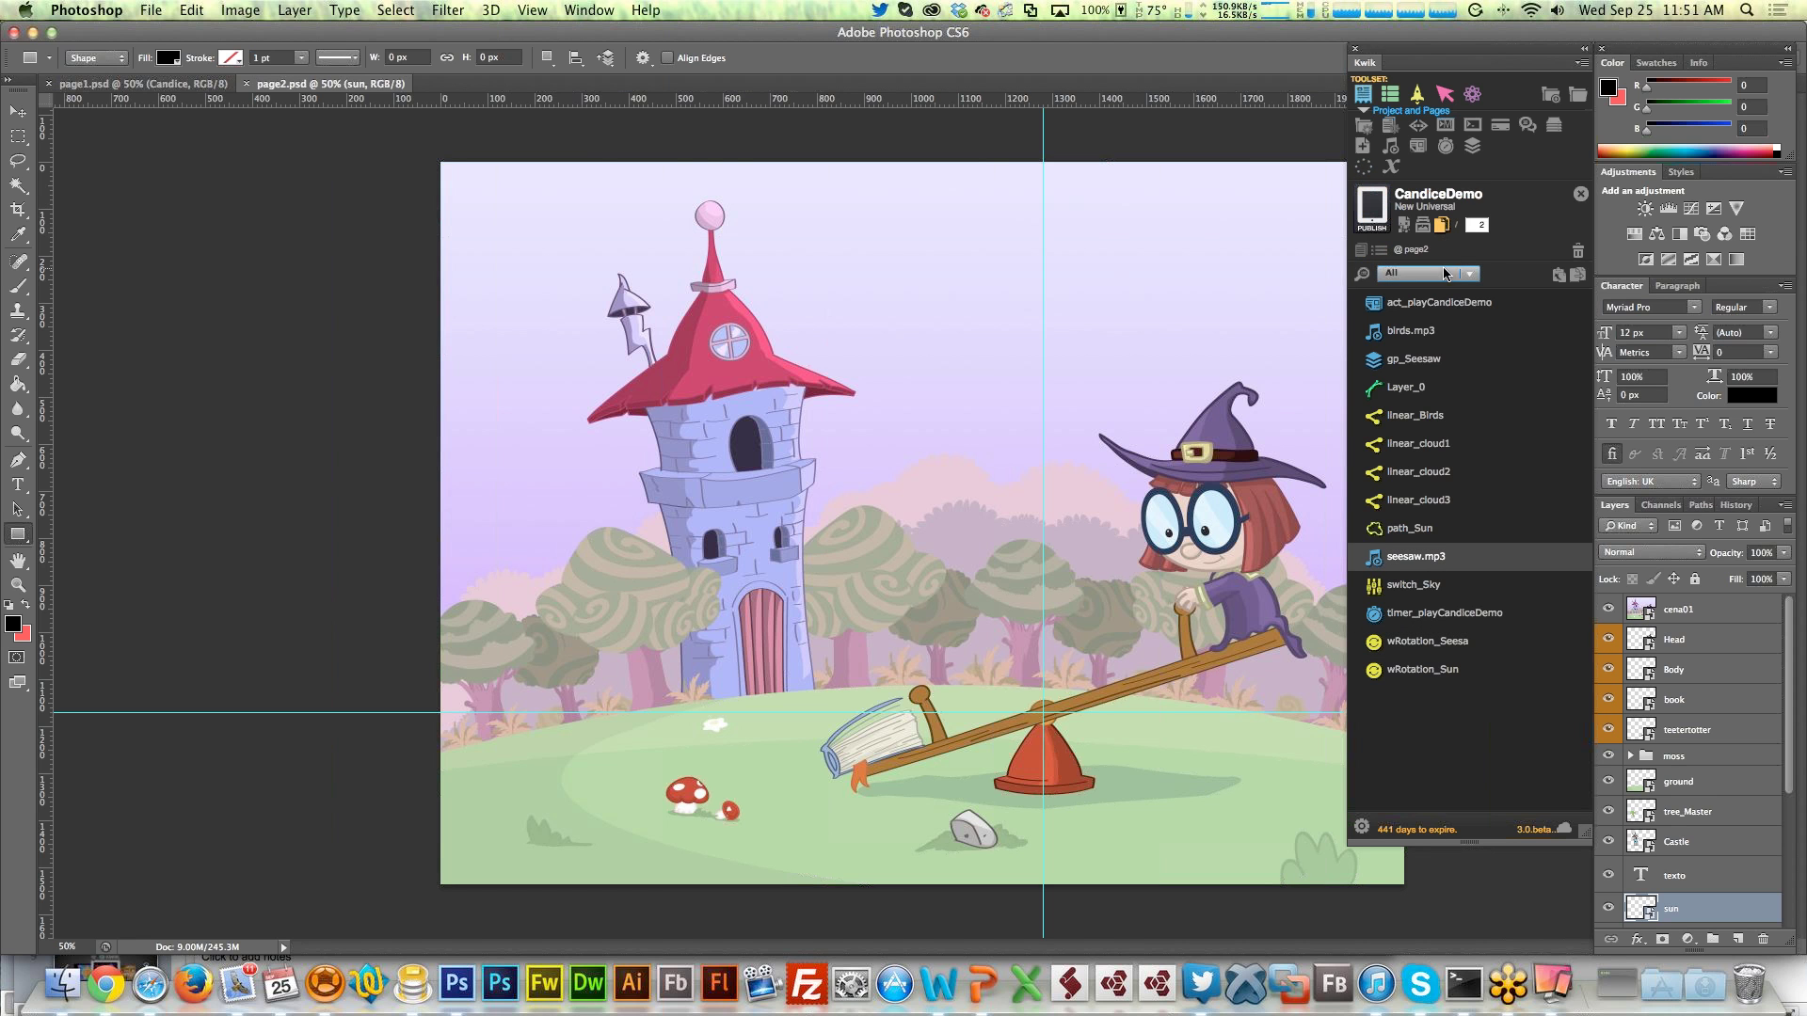
left_click(1581, 194)
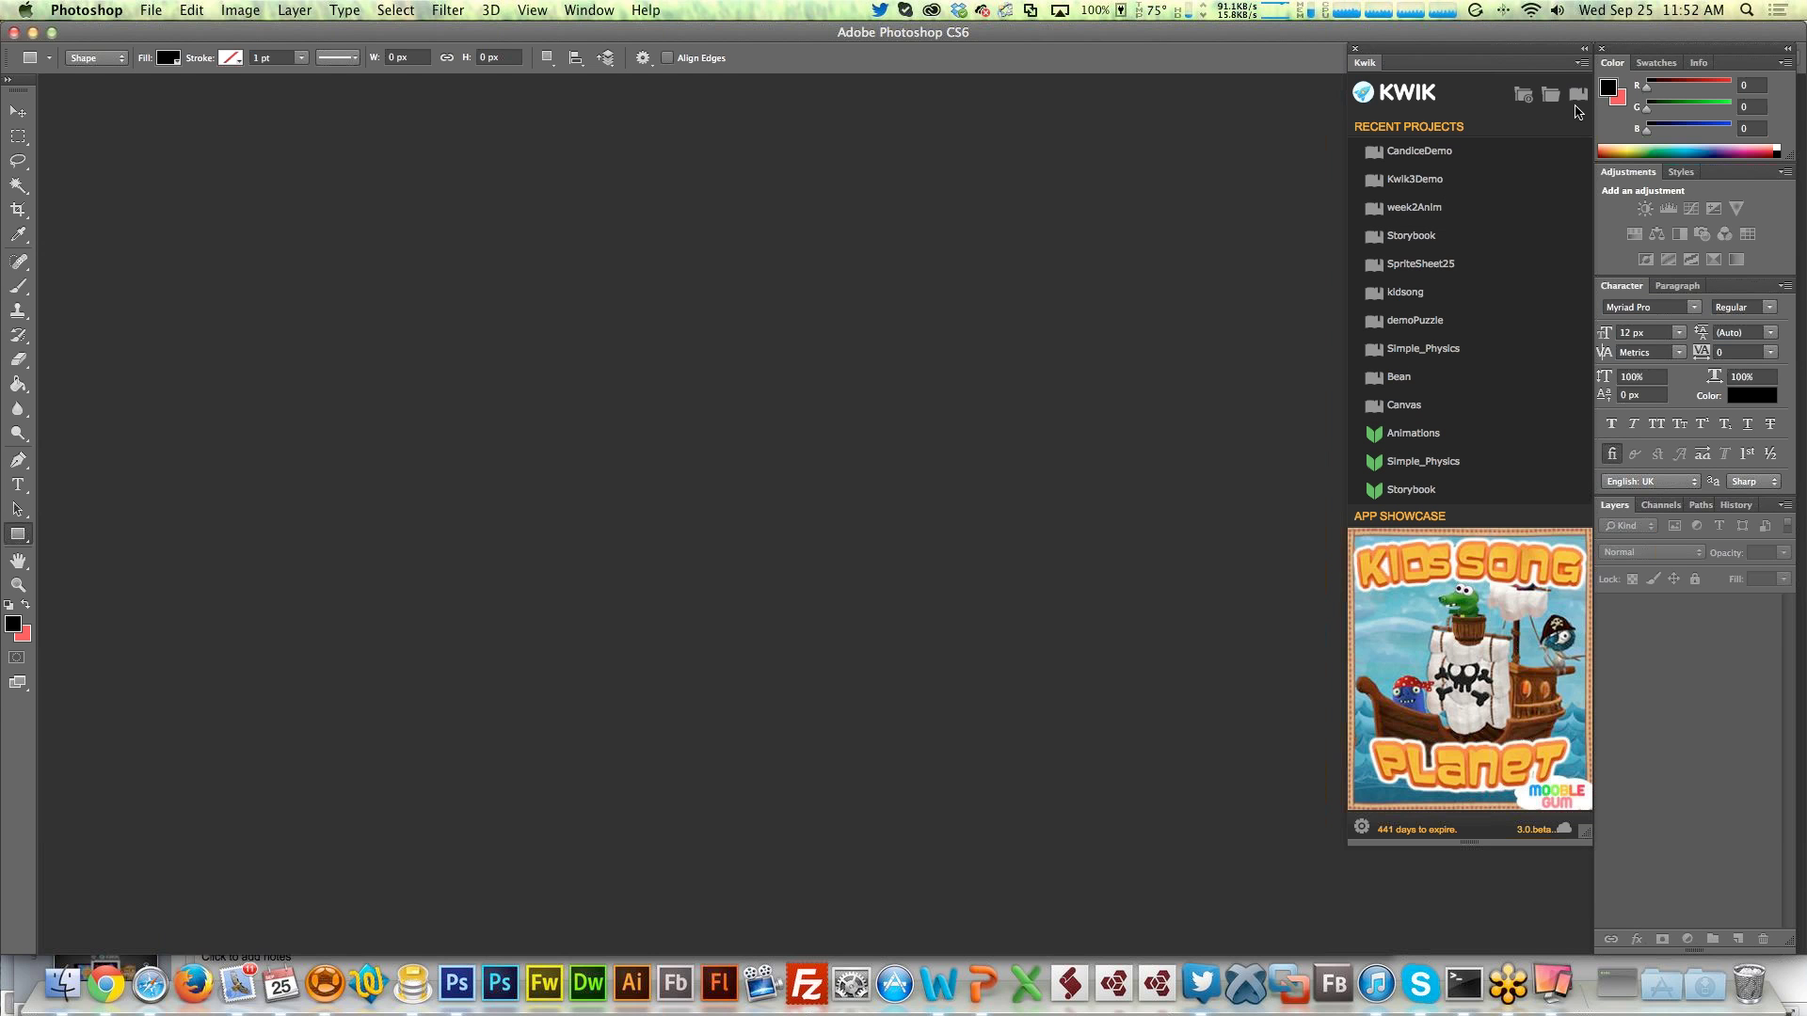
Quit the running application with the monitor-and-phone icon
key("super+Tab")
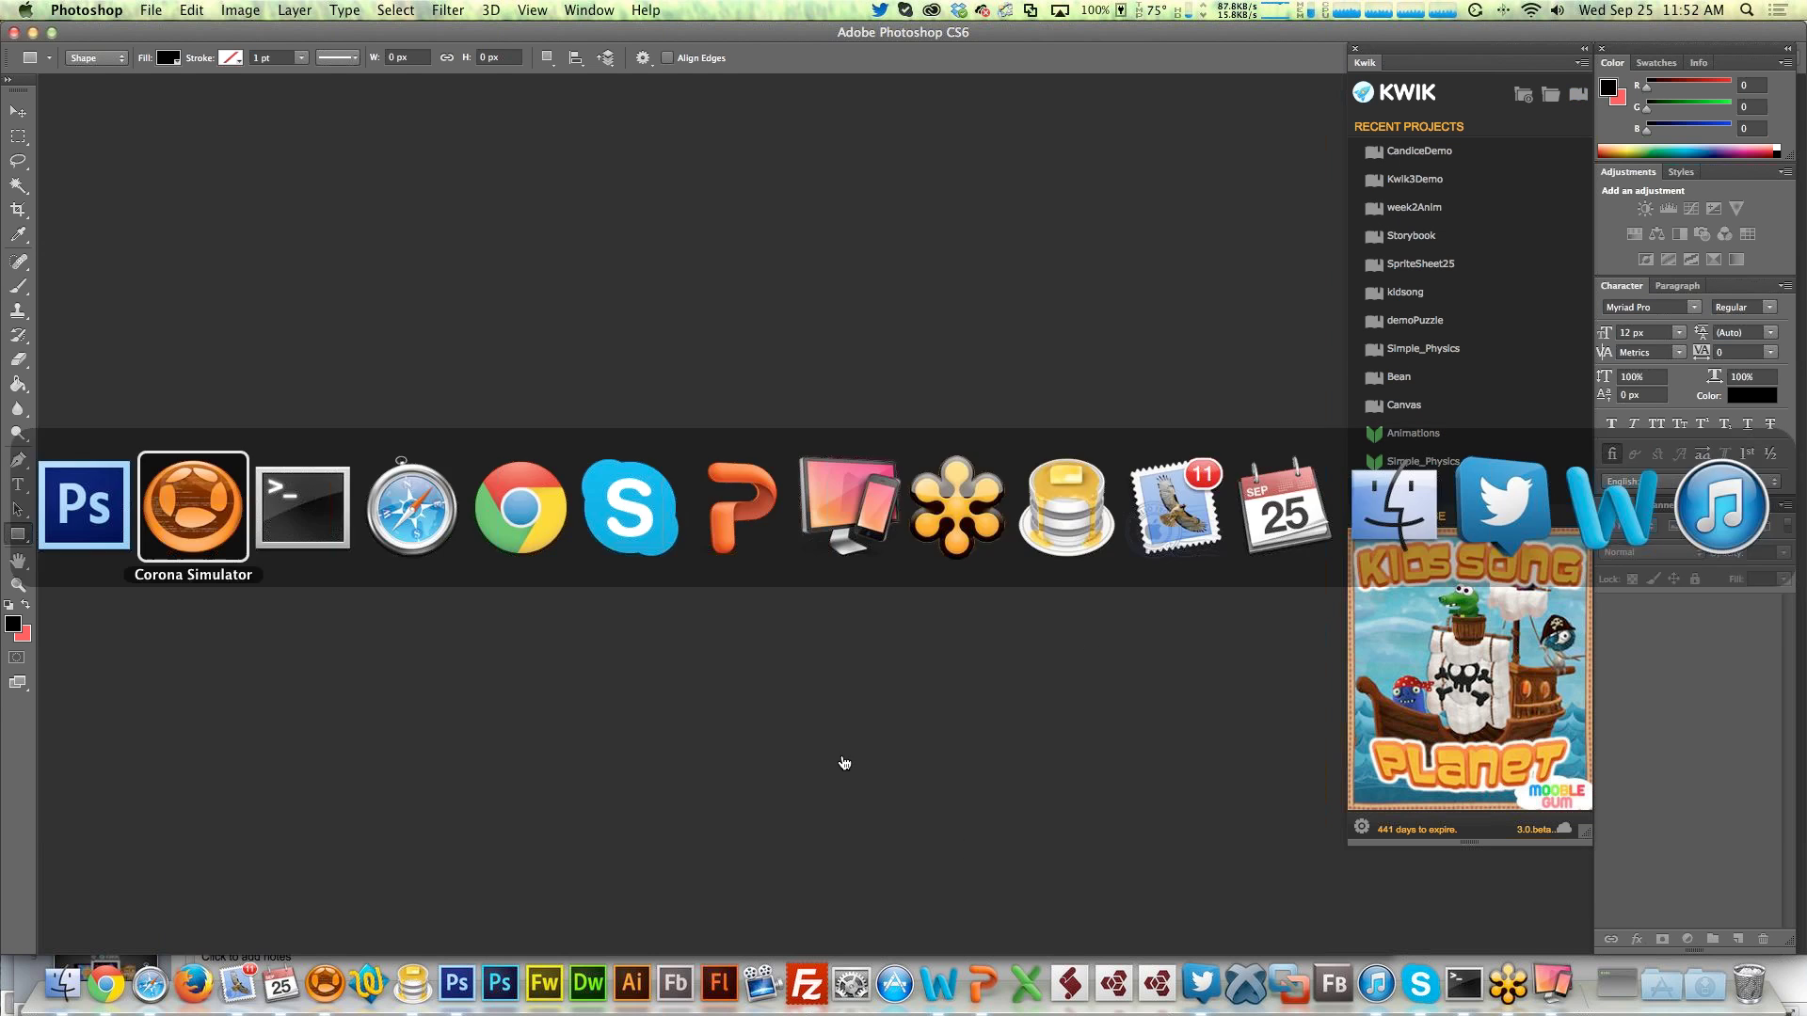
left_click(853, 515)
key("super+q")
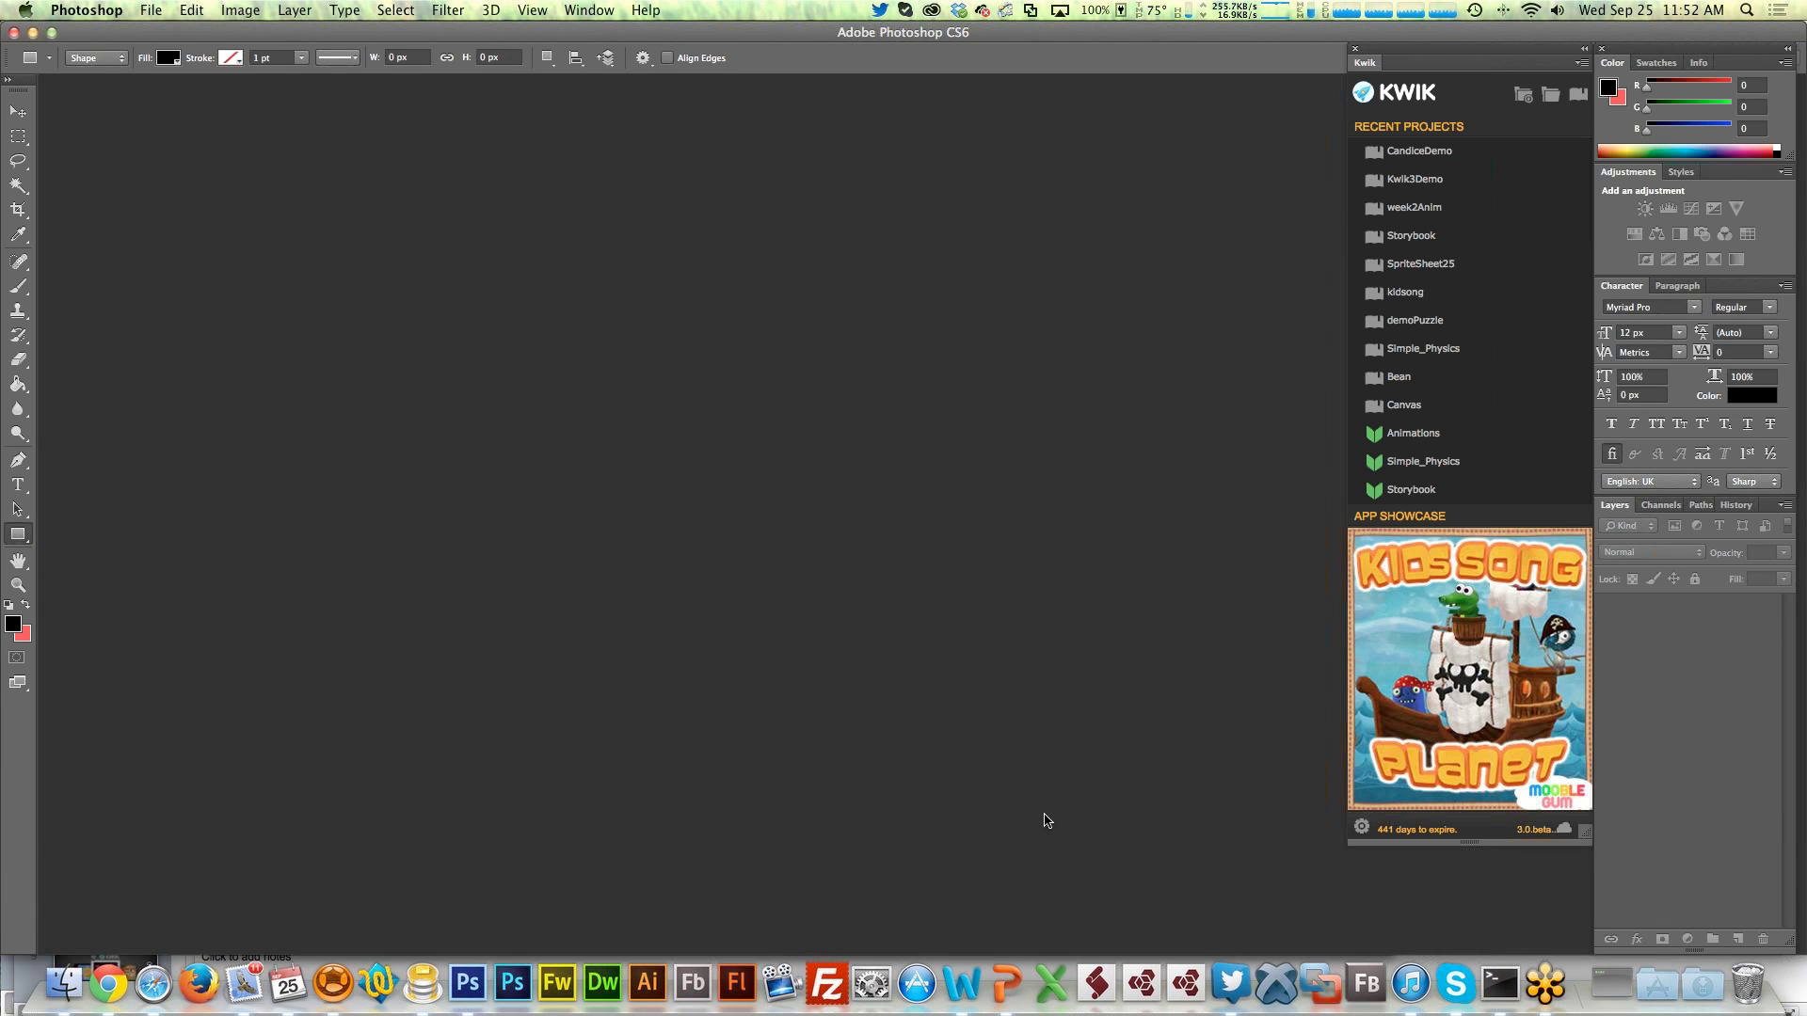
Switch to Corona Simulator to show the Candice book's title page
key("super+Tab")
key("super+Tab")
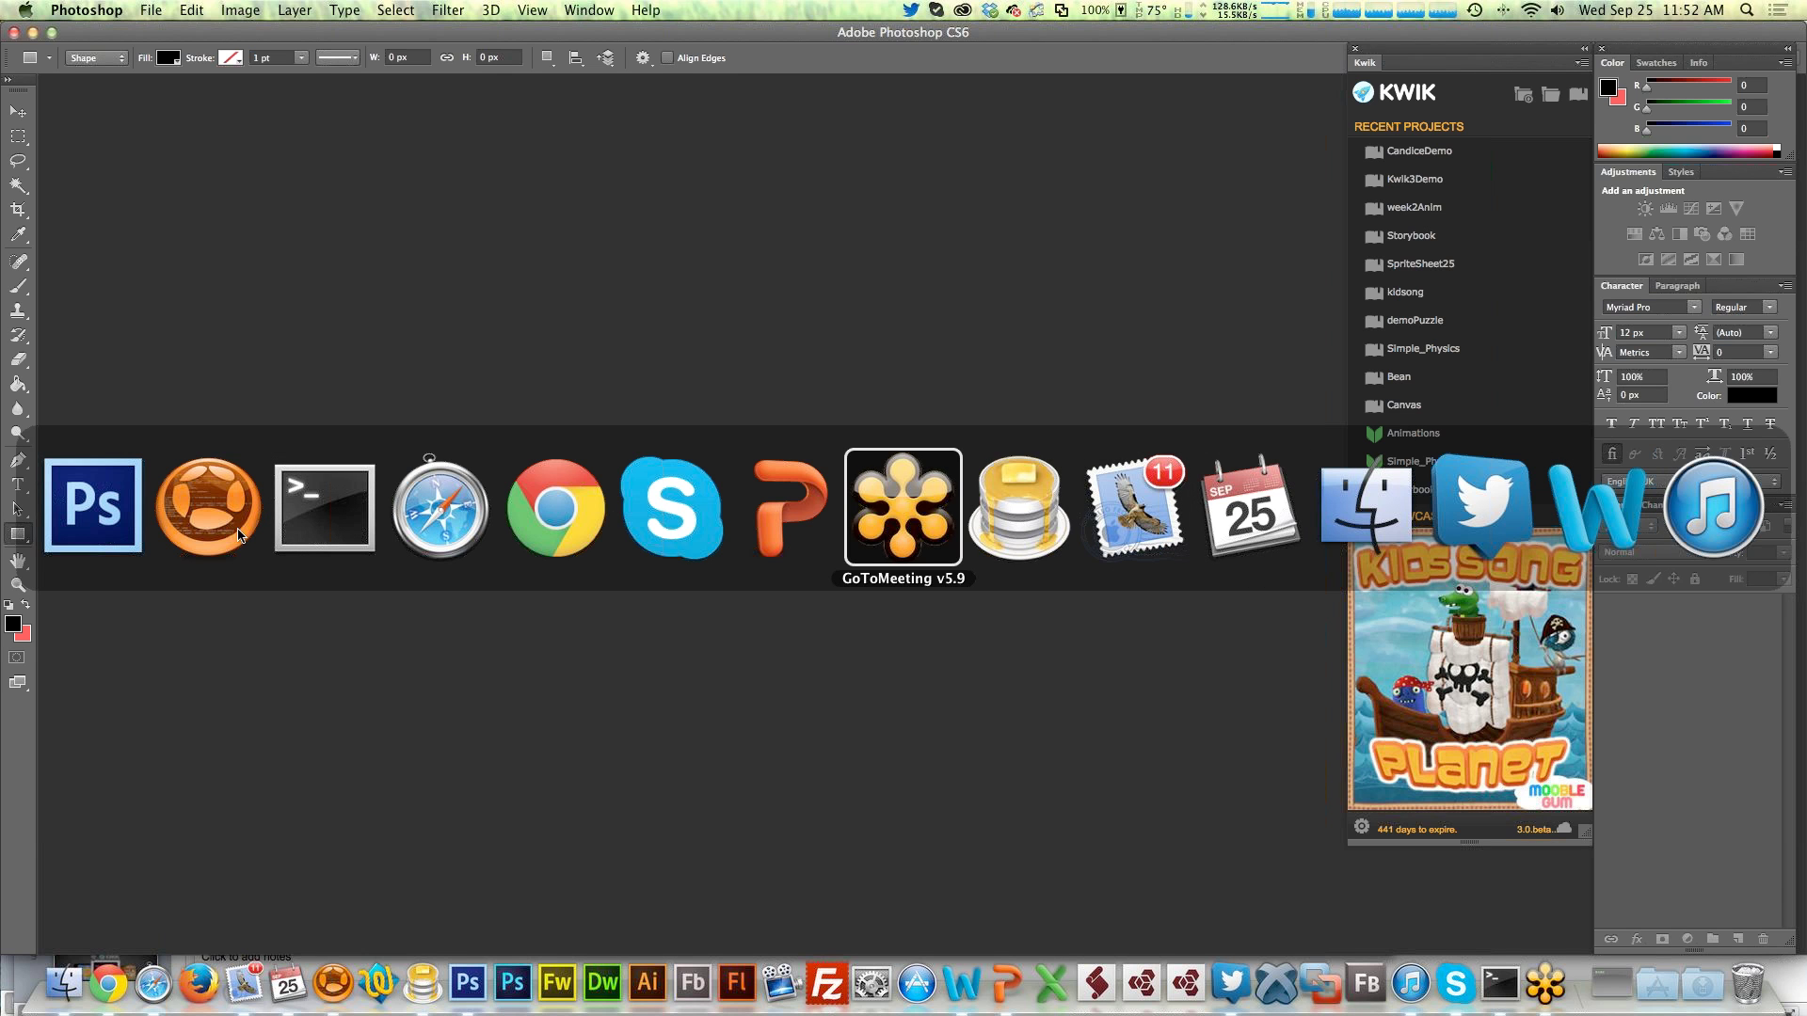
key("super+Tab")
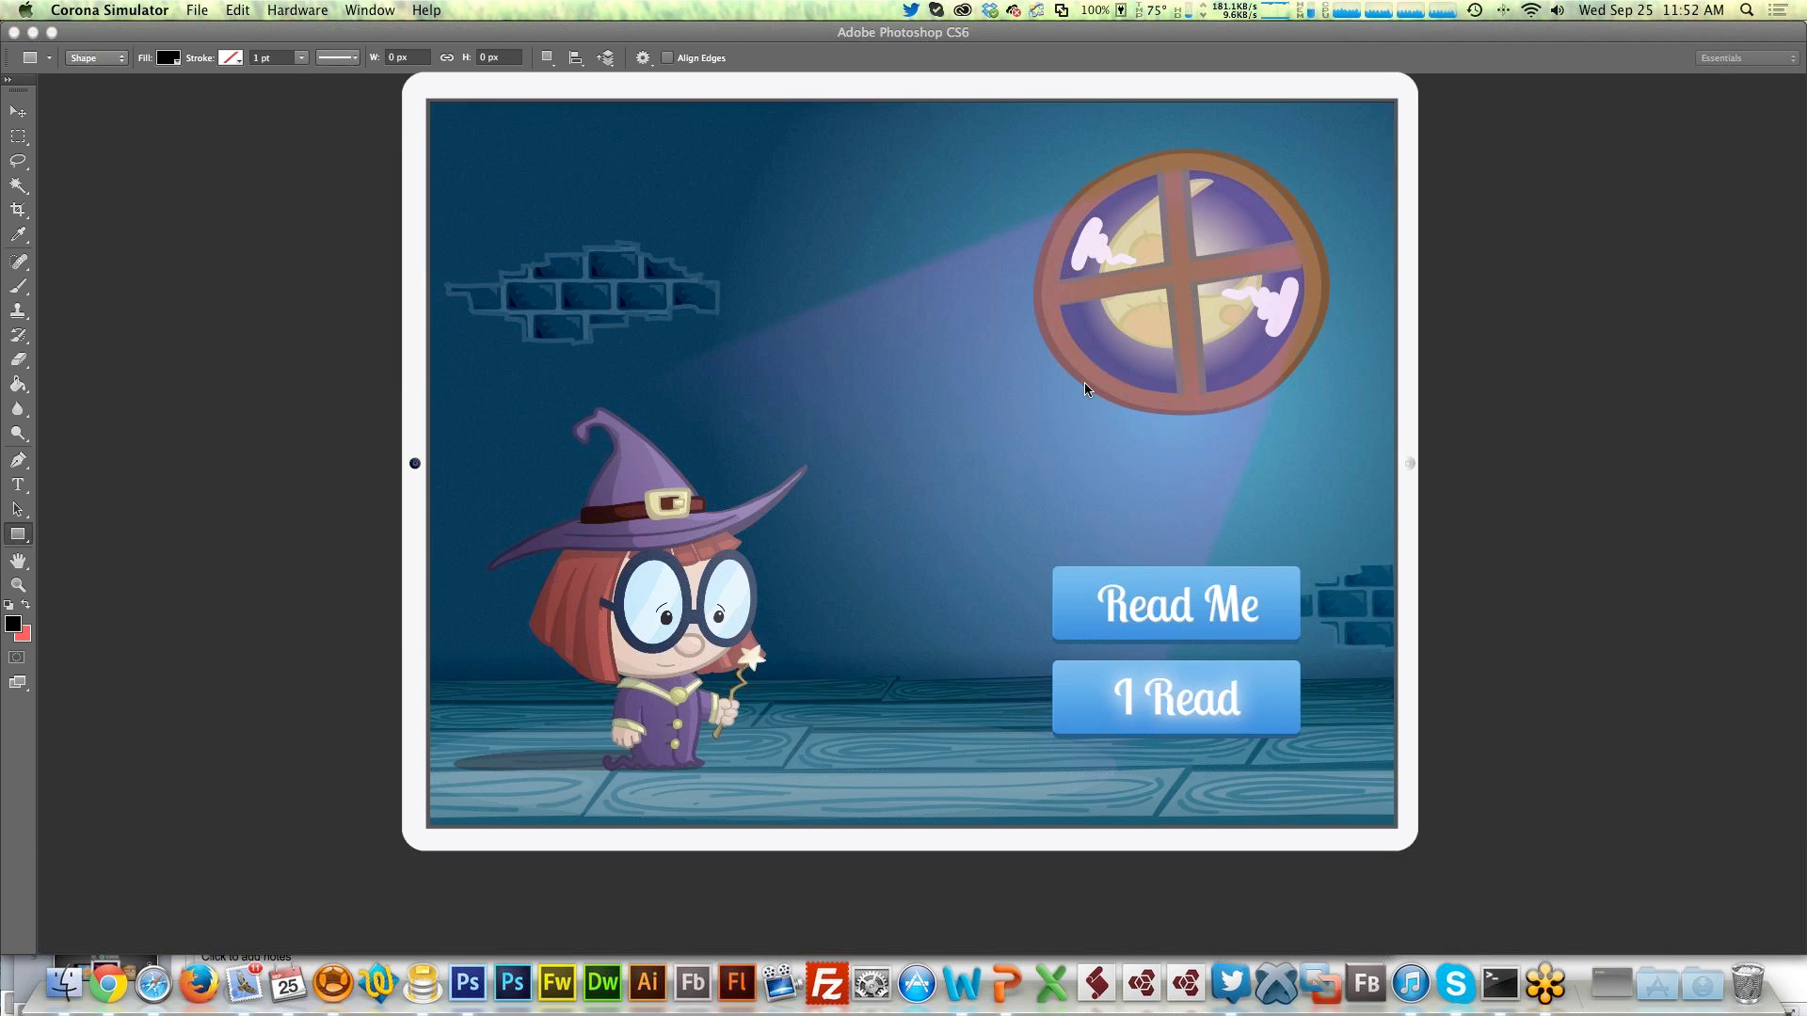
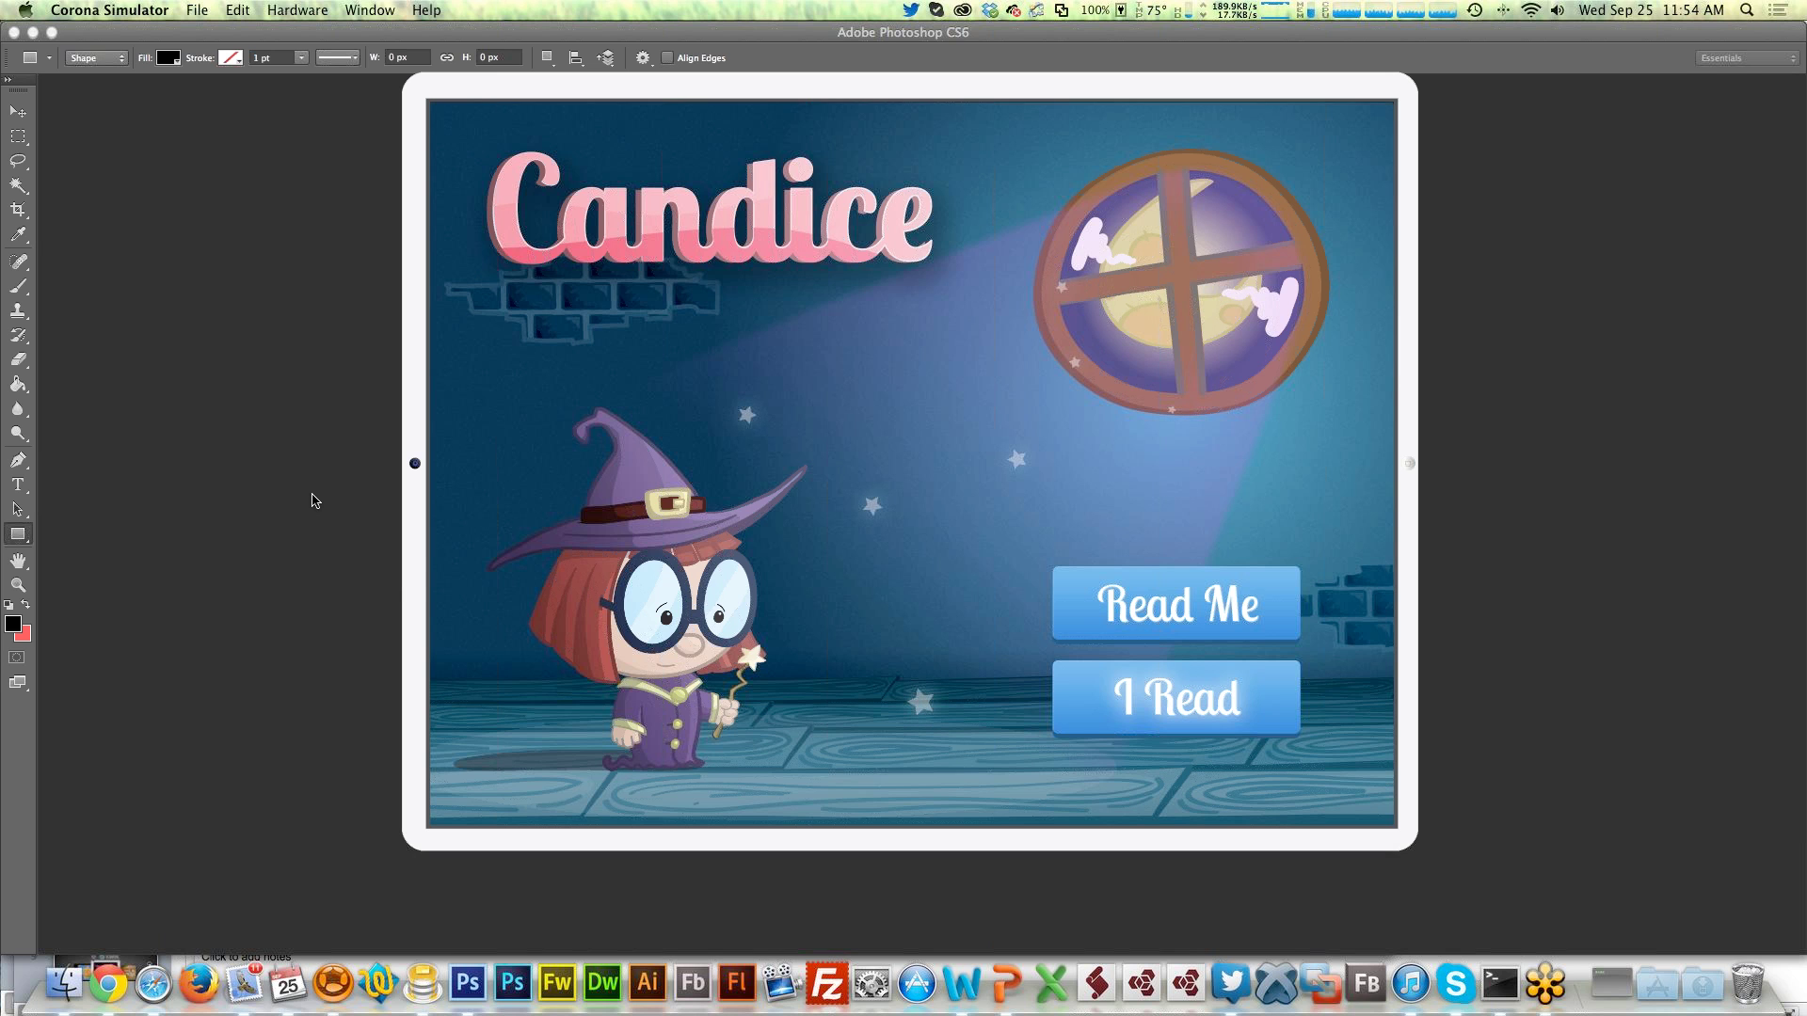
Switch to Safari, search the web for "testflight", and open the TestFlight home page
key("super+Tab")
key("super+Tab")
key("super+Tab")
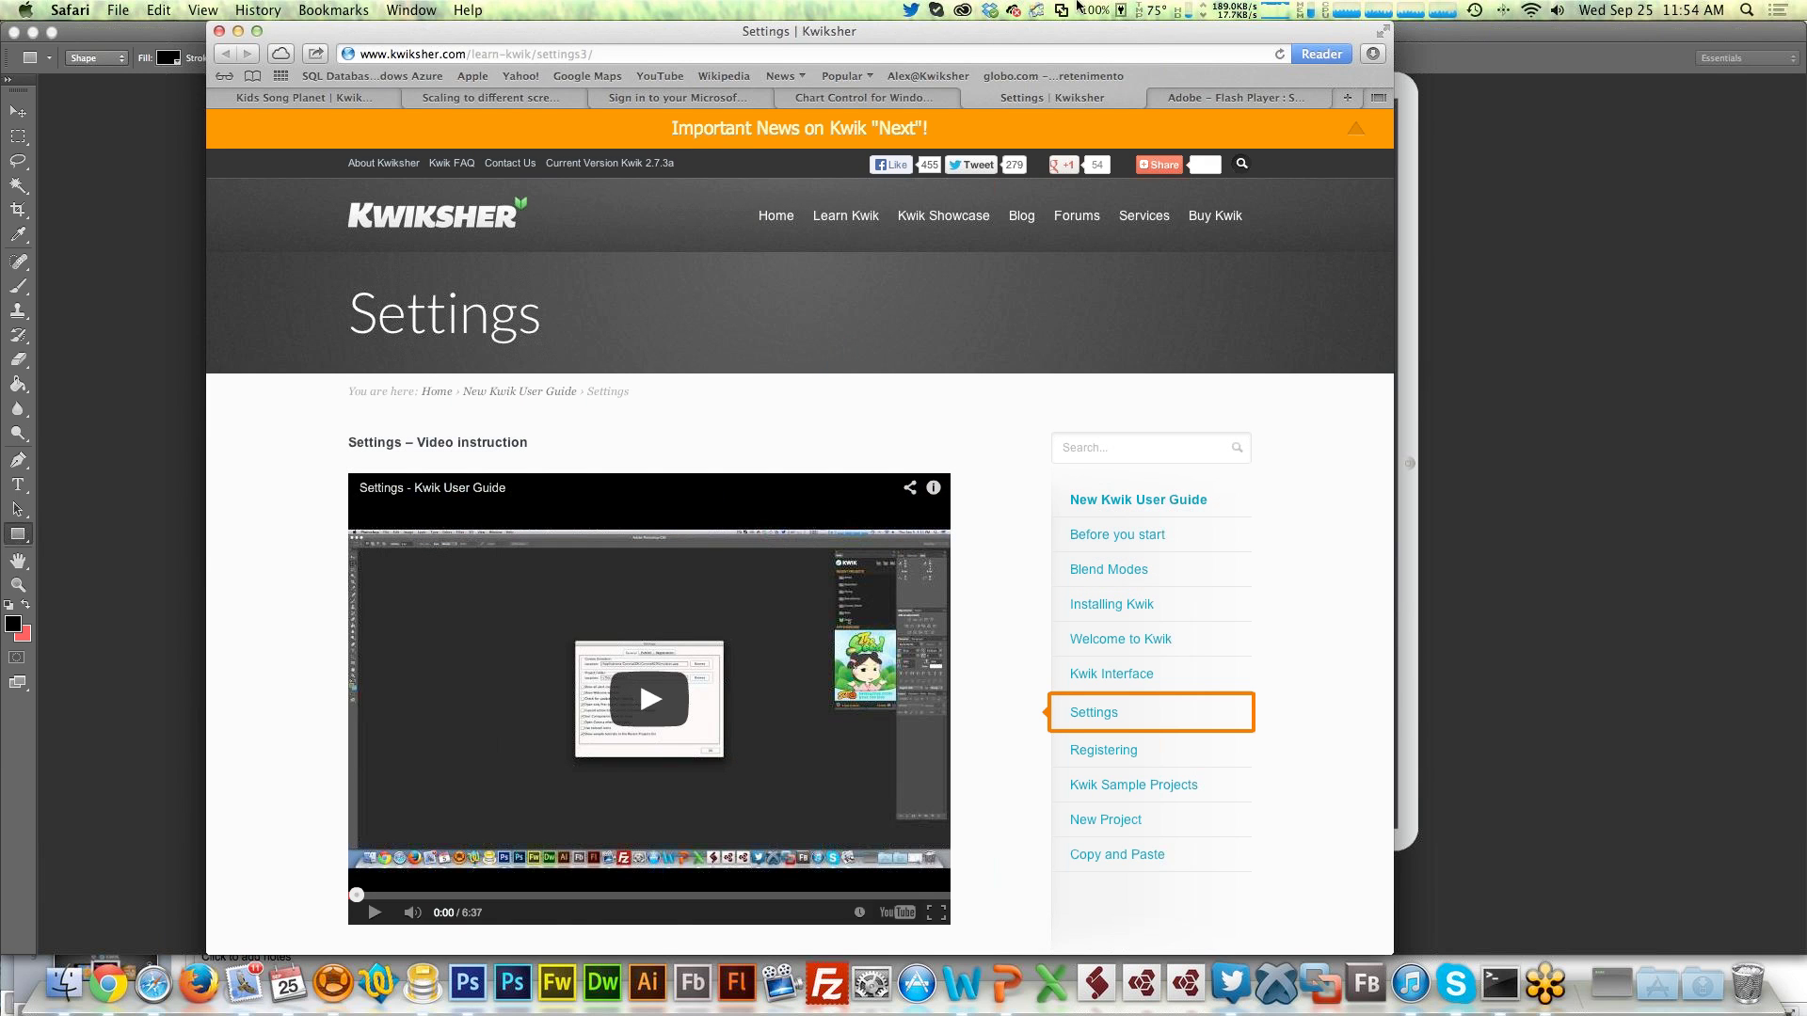
left_click(536, 54)
type("test")
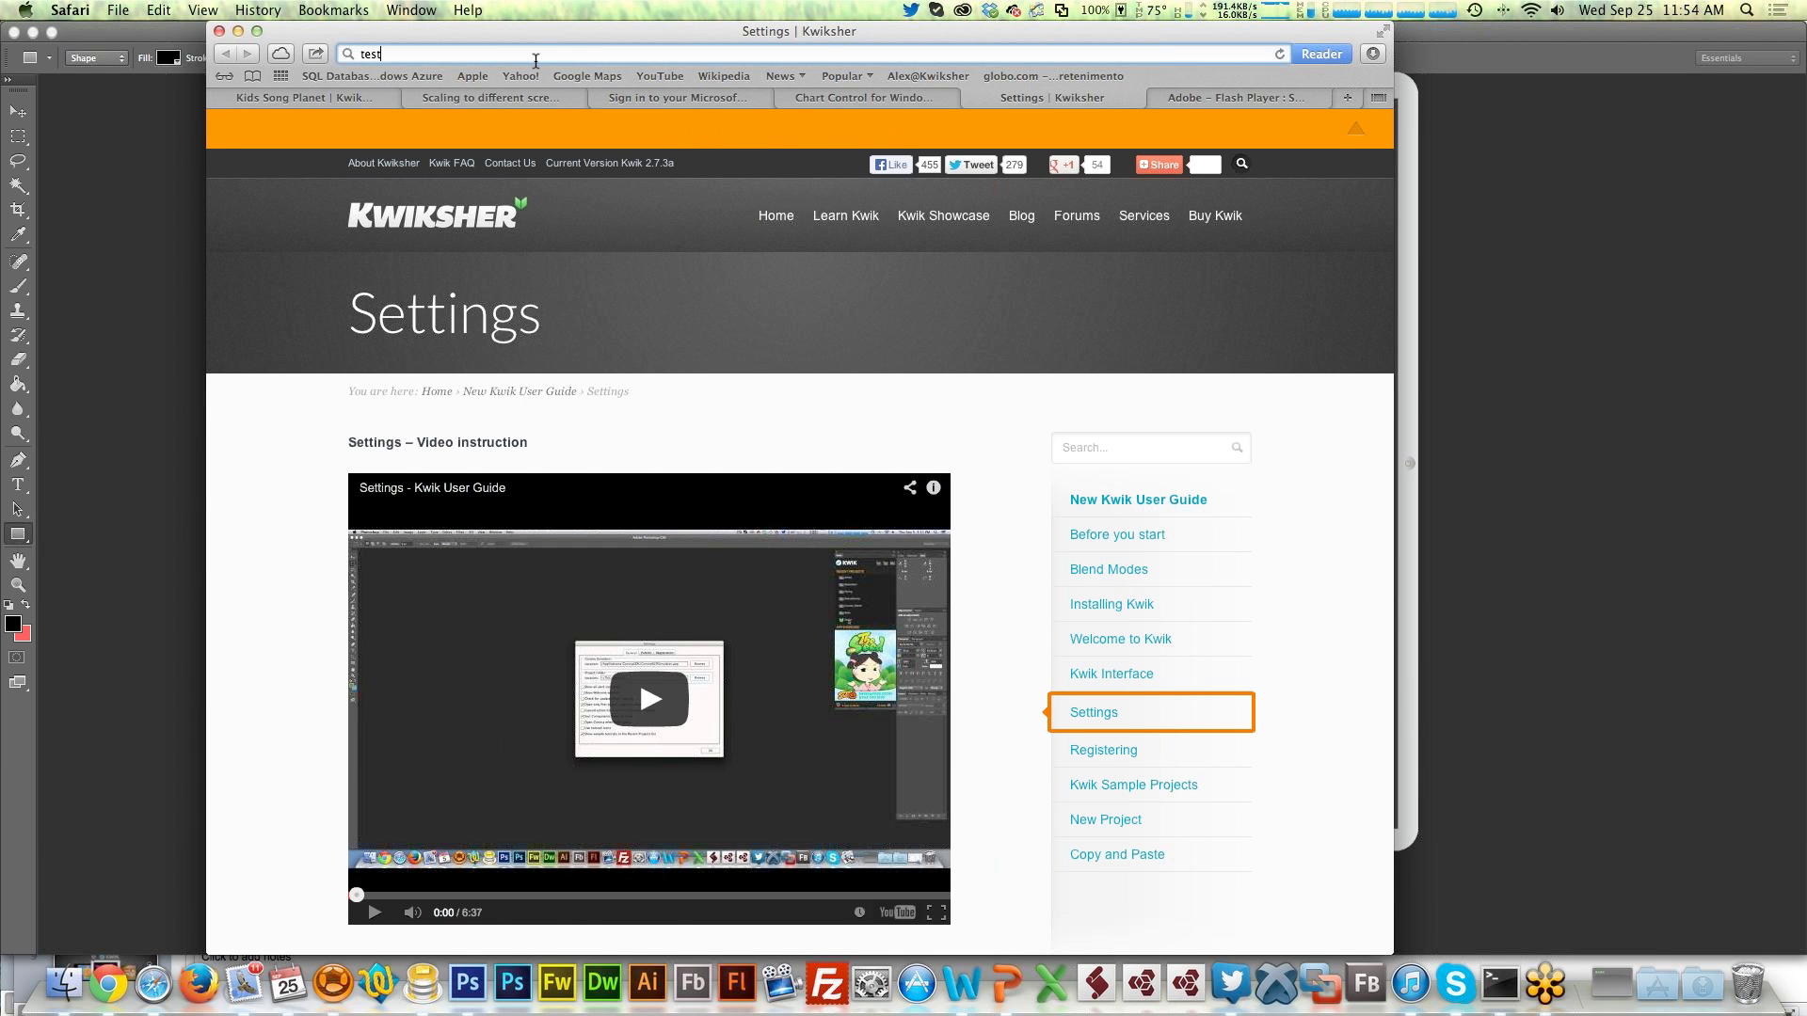
type("flight")
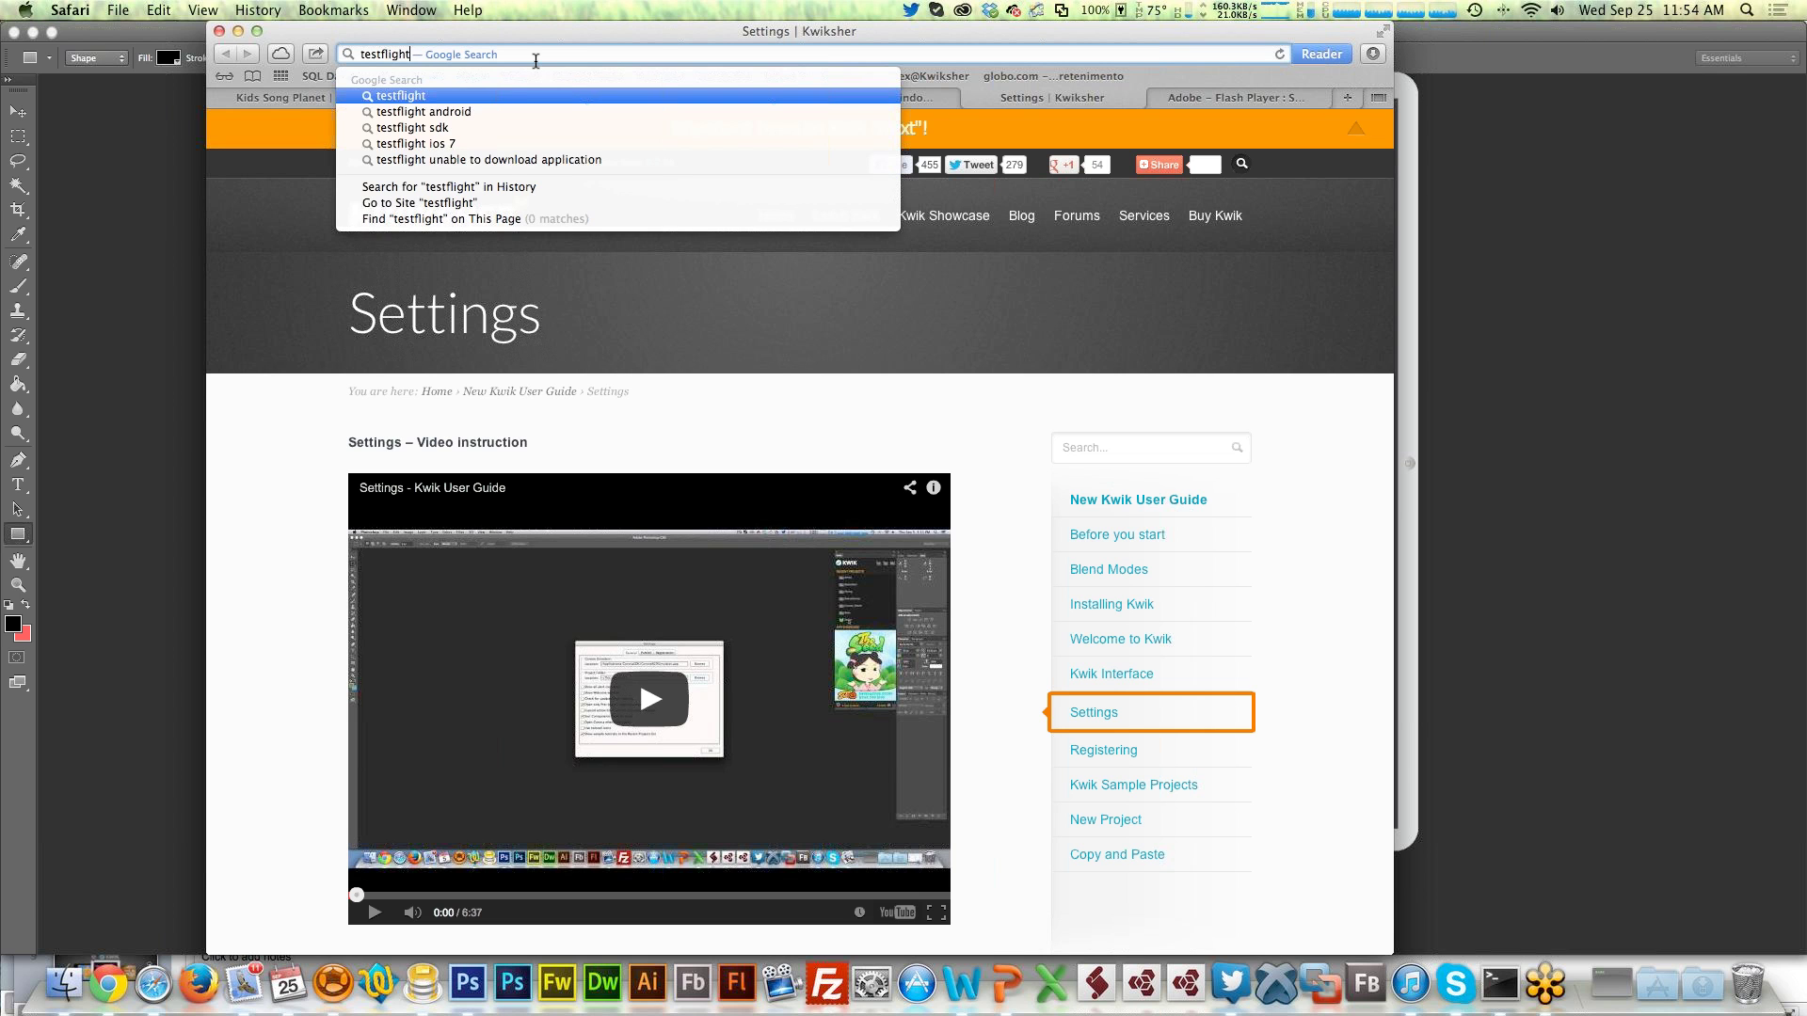
key("Down")
key("Down")
key("Up")
key("Up")
key("Escape")
key("Return")
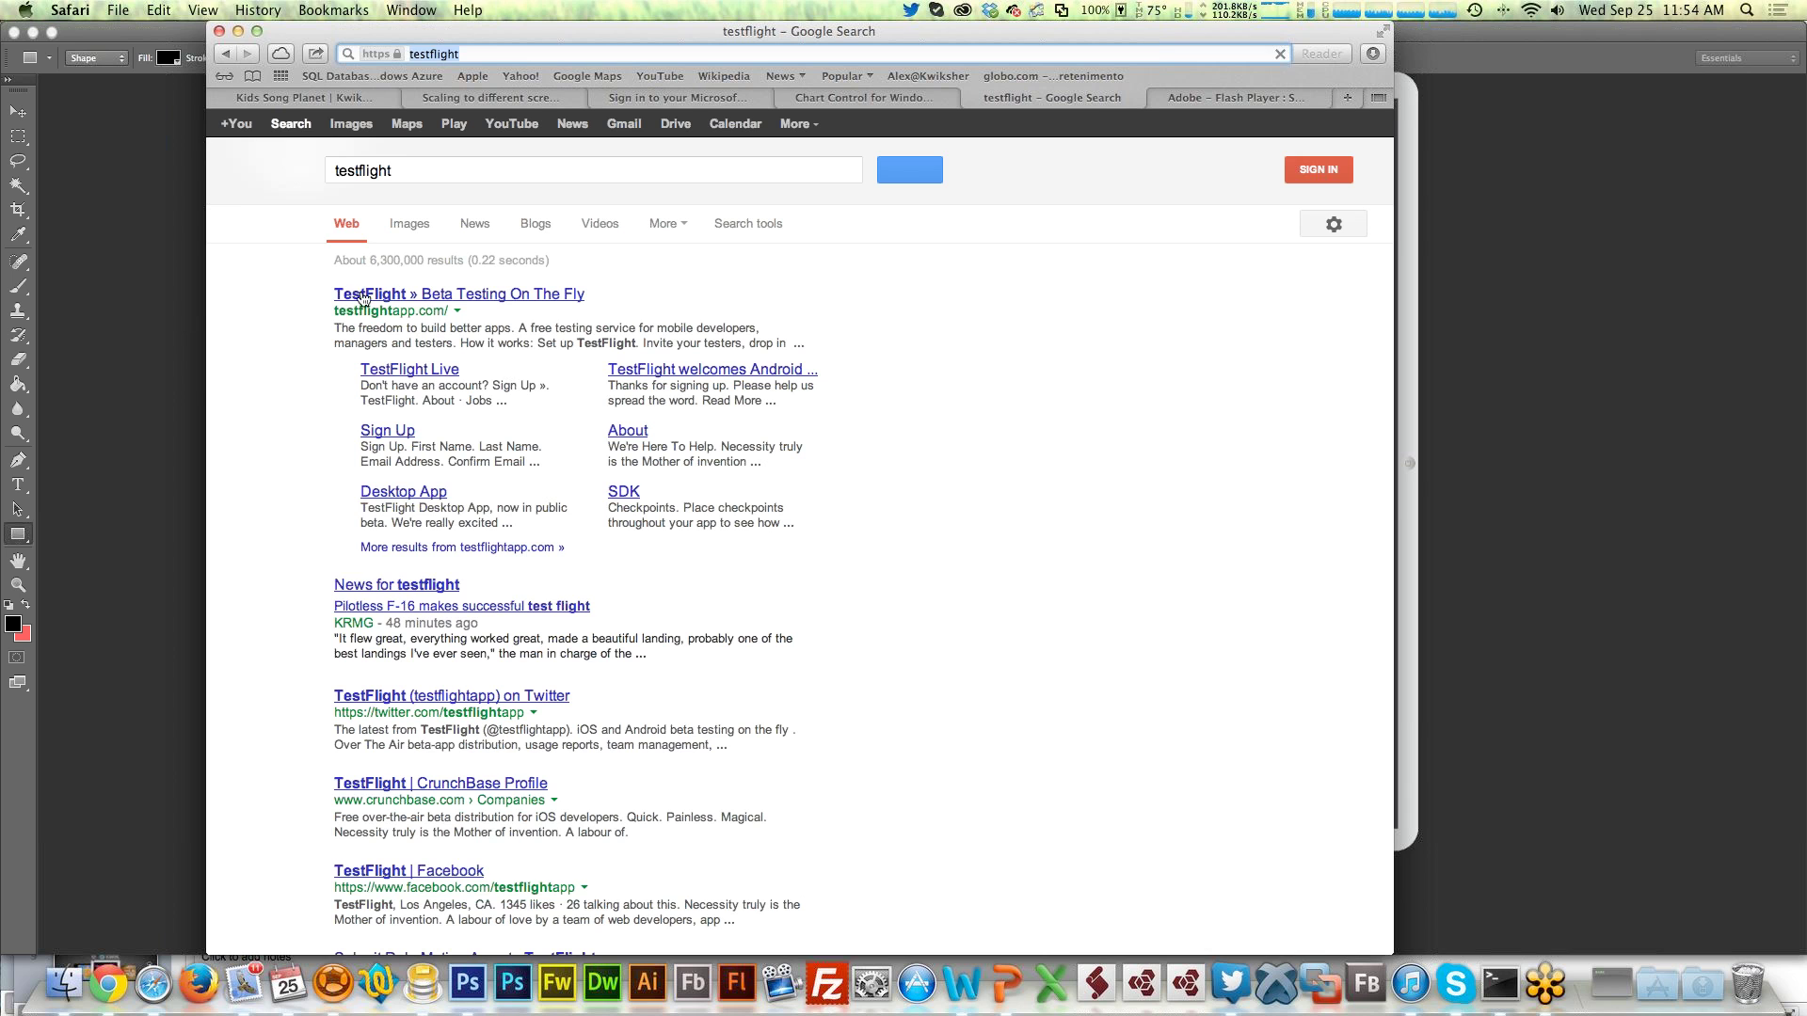
left_click(427, 296)
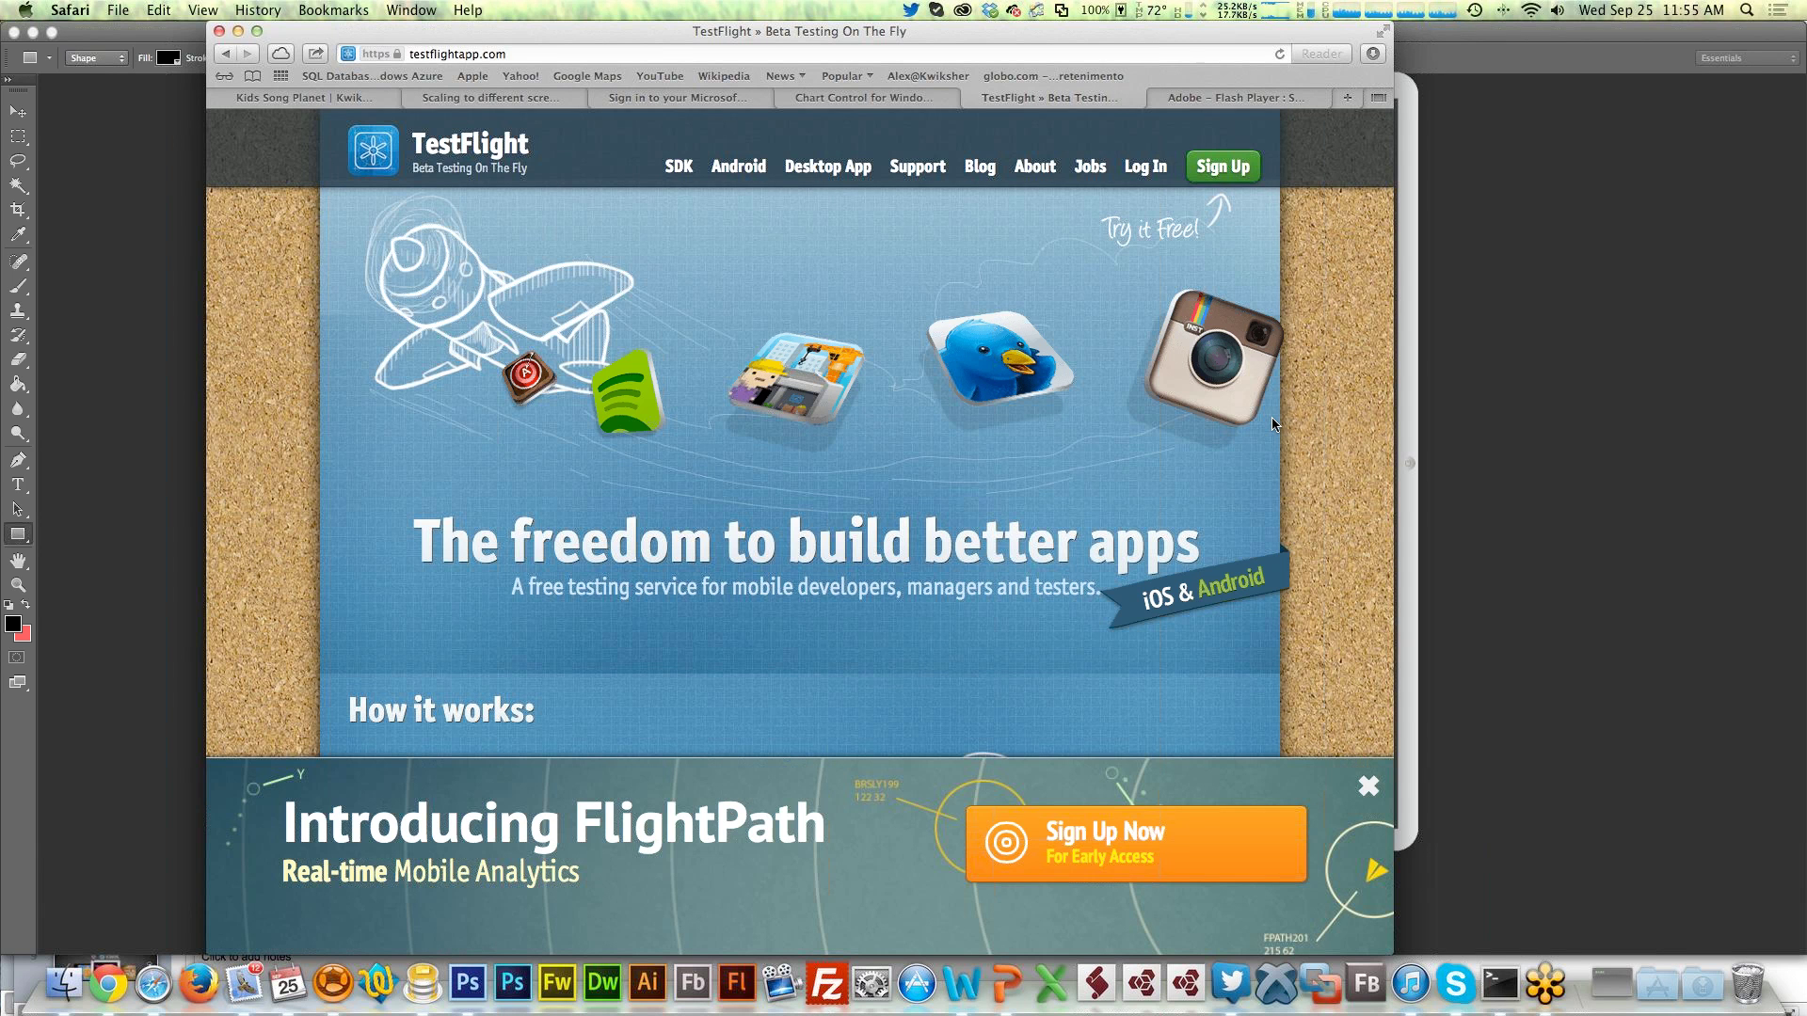
left_click(521, 56)
type("svs")
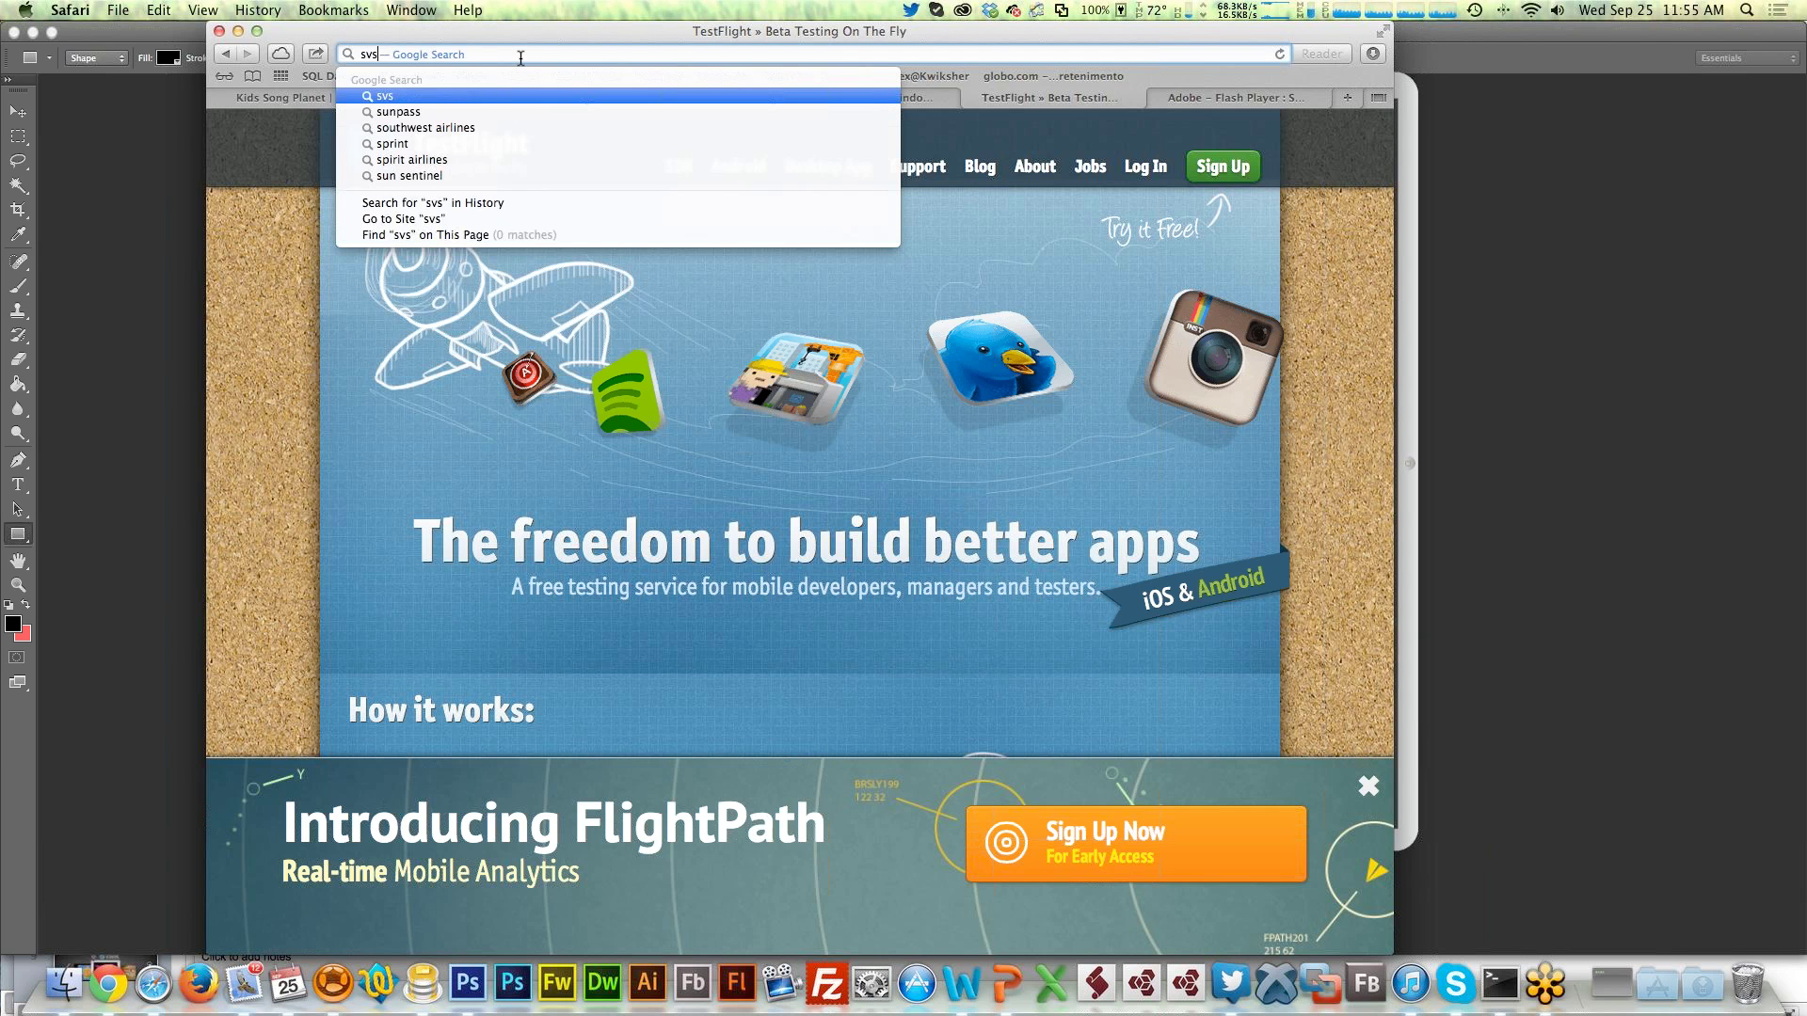
key("BackSpace")
type("\\")
Switch to Chrome and open the Kwiksher blog post about the School of Visual Storytelling's first Official Kwik Course
key("super+Tab")
left_click(555, 510)
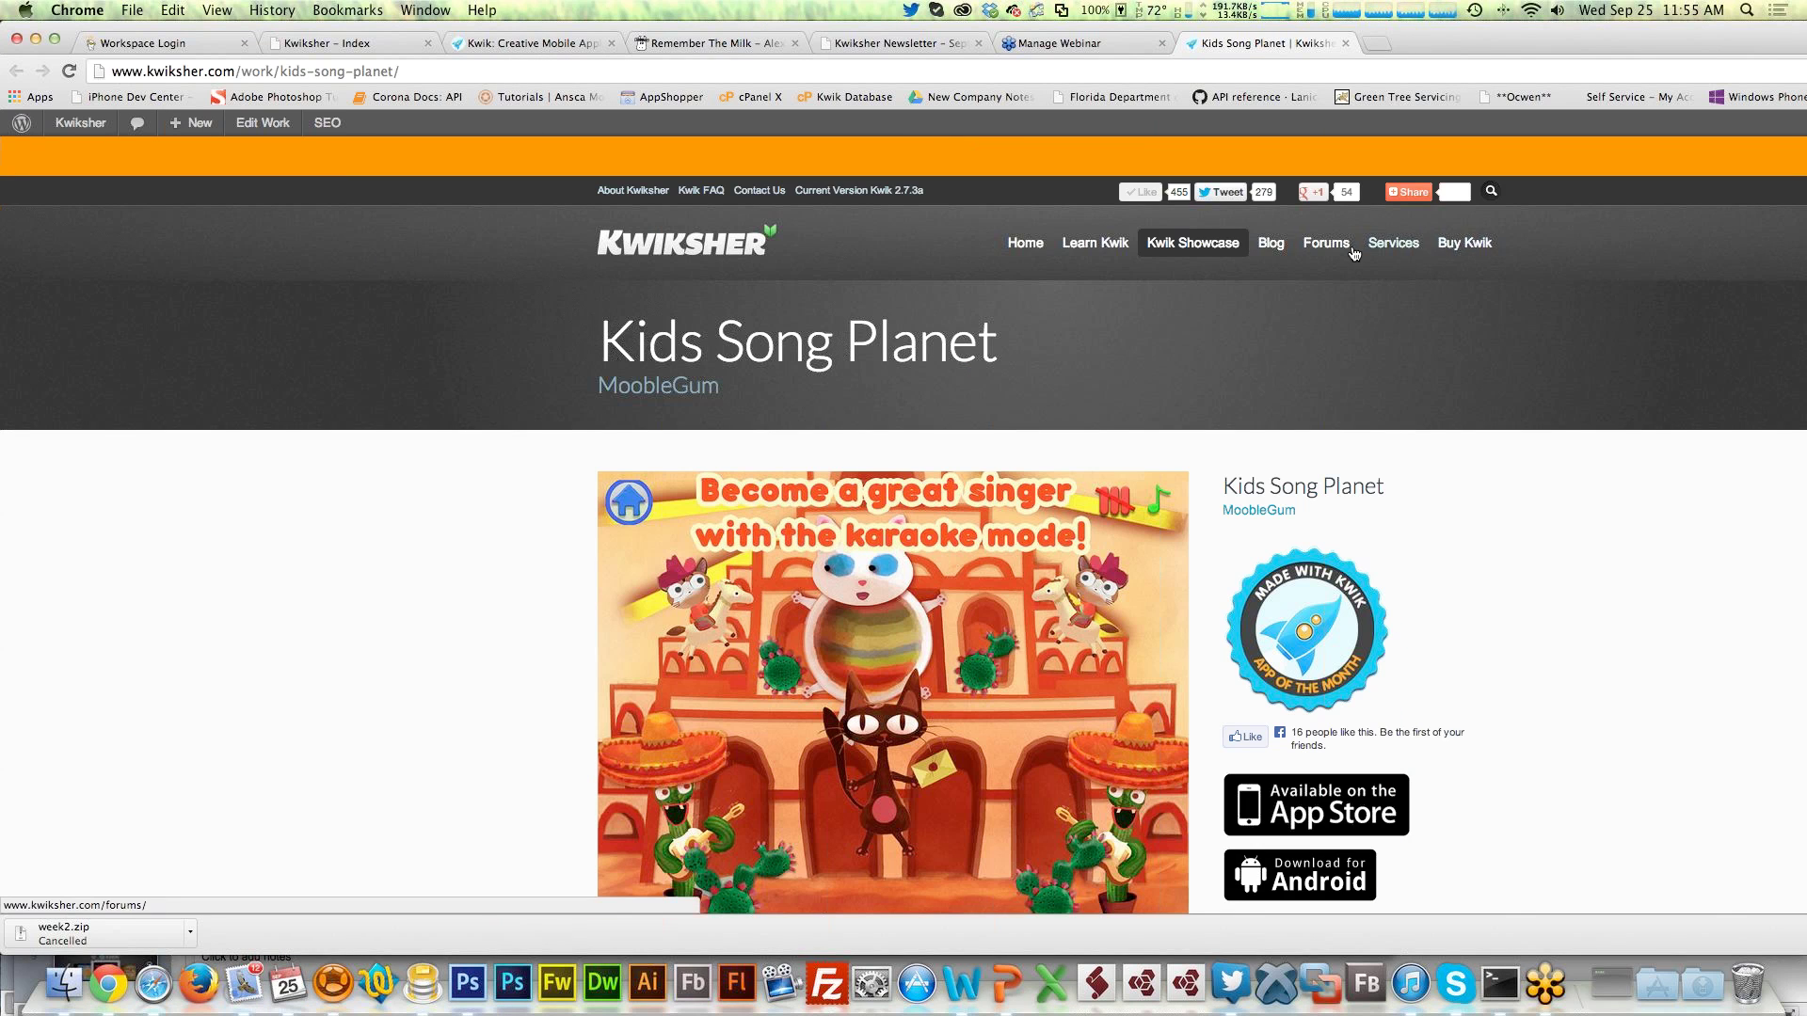
left_click(1275, 245)
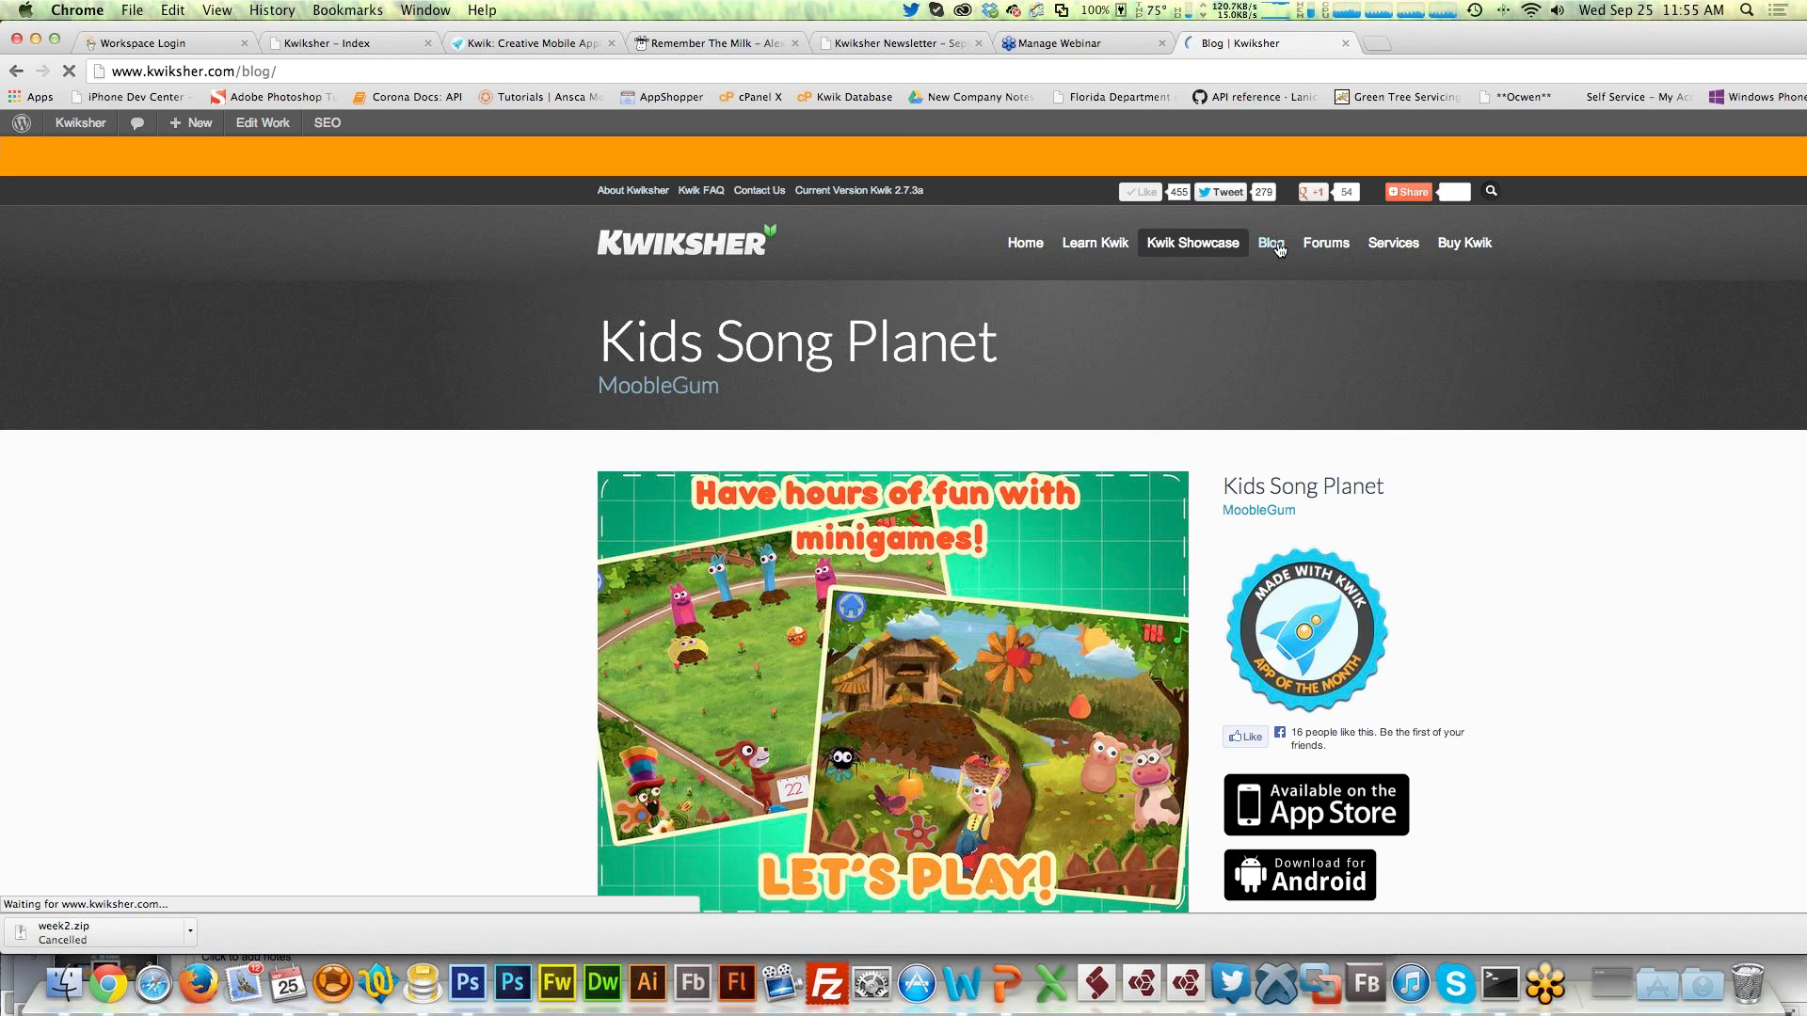
scroll(936, 760, "down", 5)
scroll(936, 760, "down", 10)
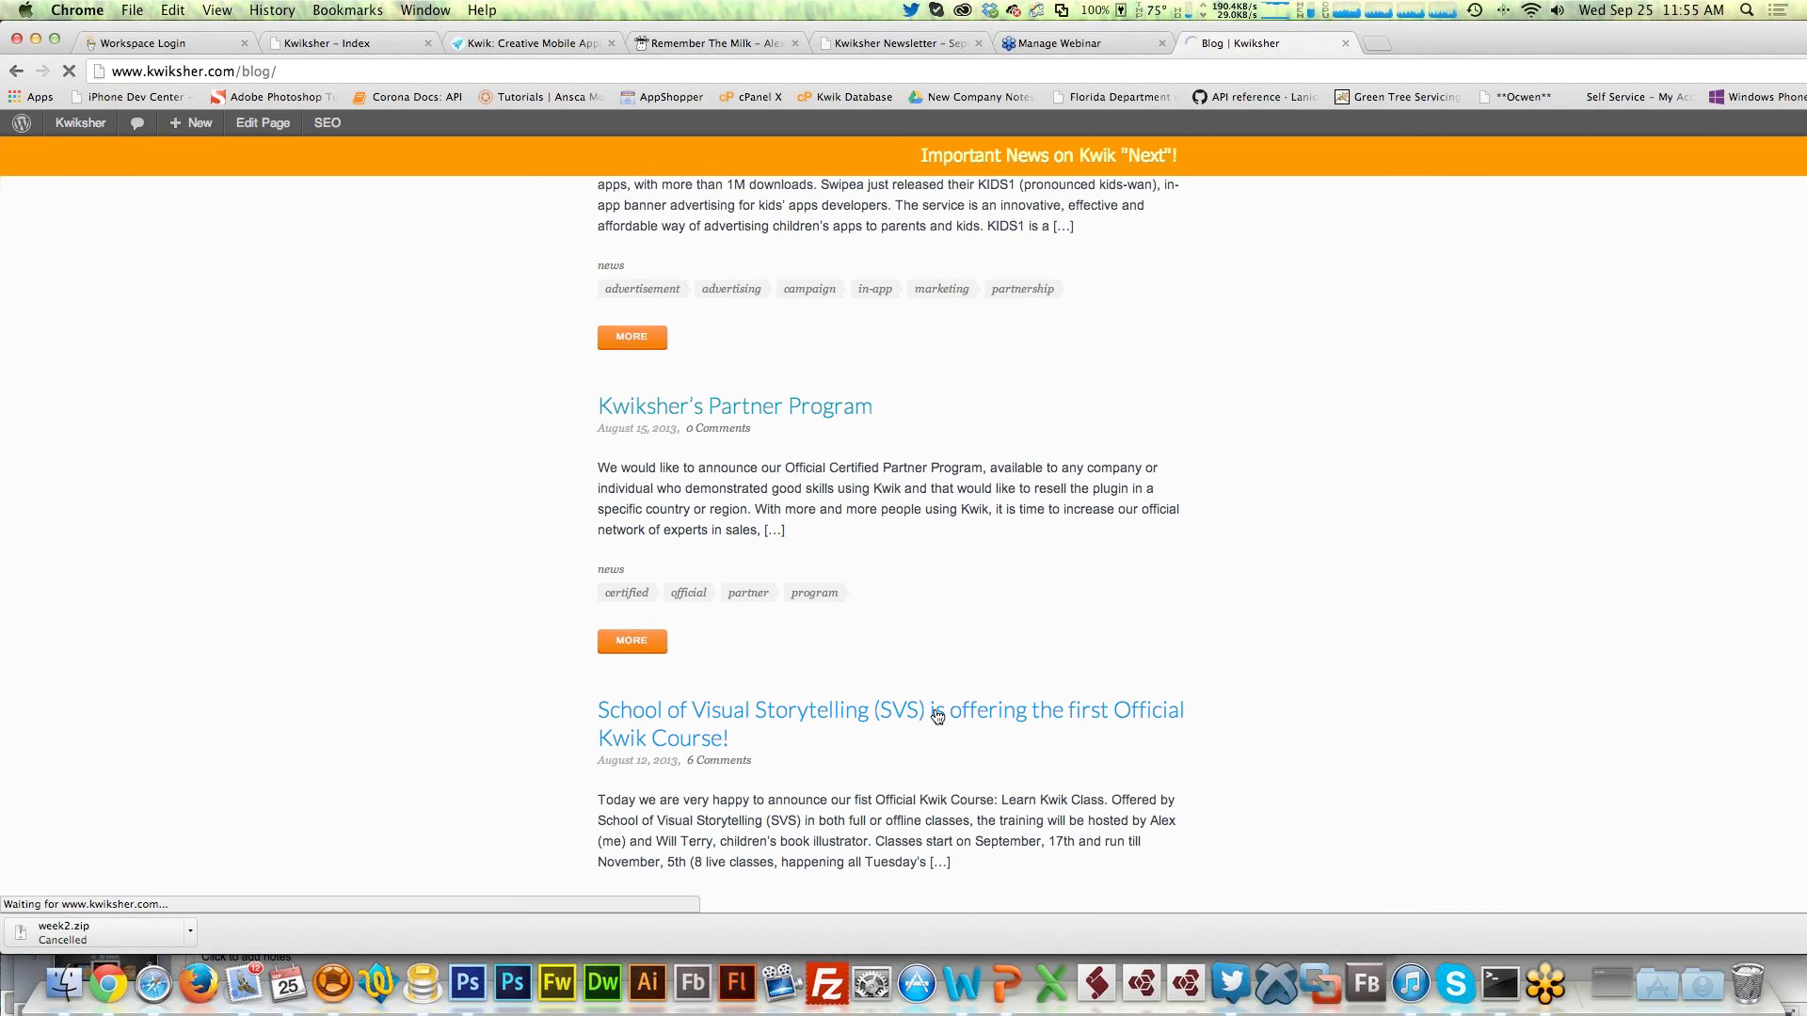
left_click(937, 715)
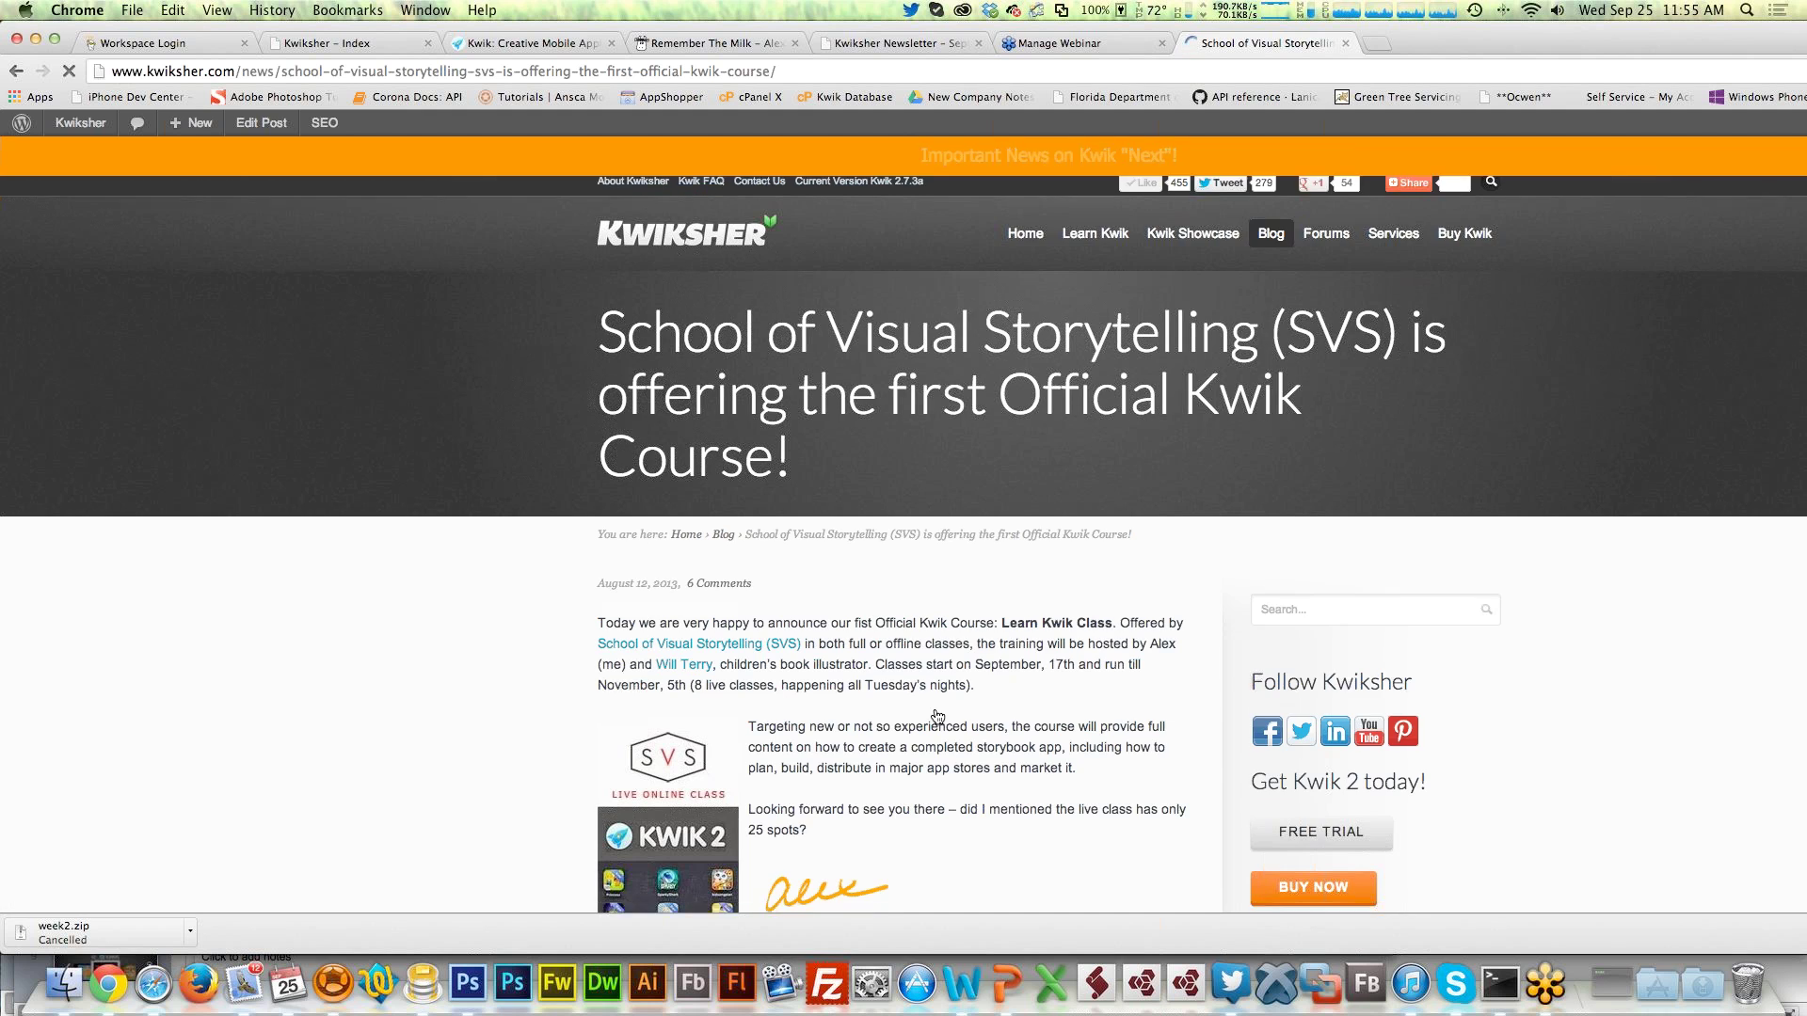
scroll(937, 715, "down", 5)
scroll(937, 717, "up", 2)
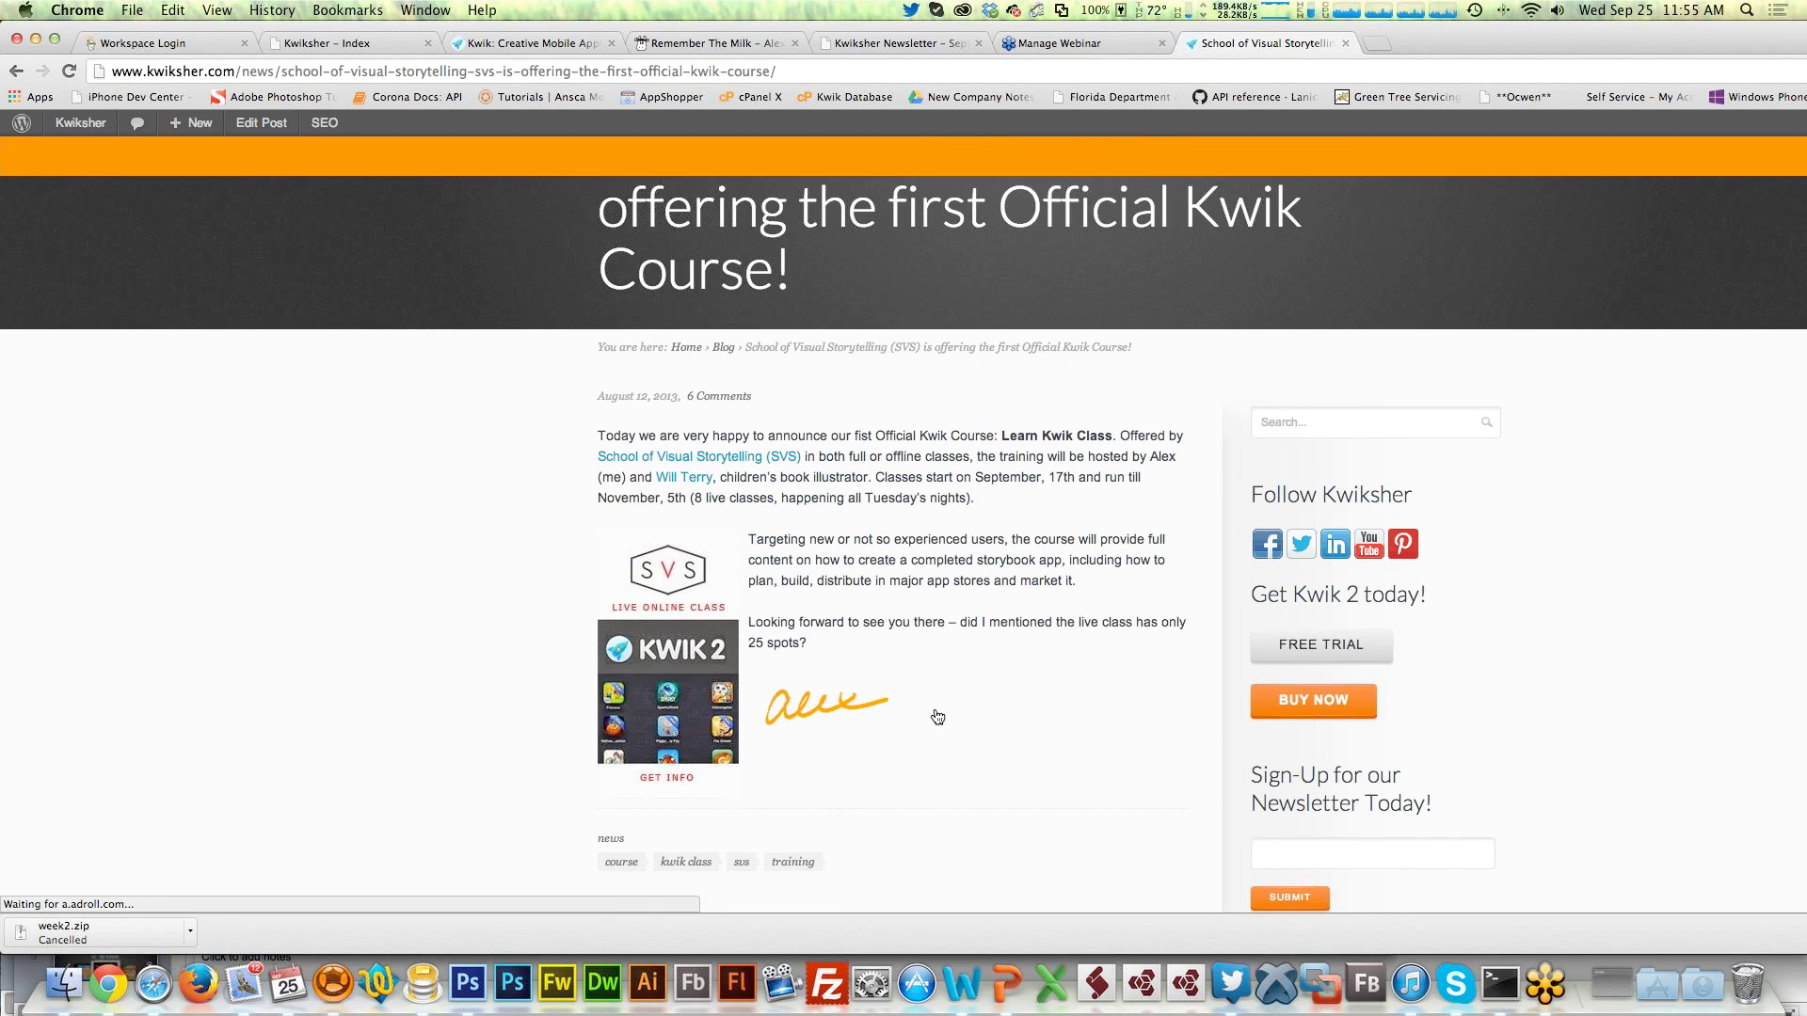
Follow the post's link to the School of Visual Storytelling shop and review the Learn Kwiksher Class - Complete description
left_click(738, 466)
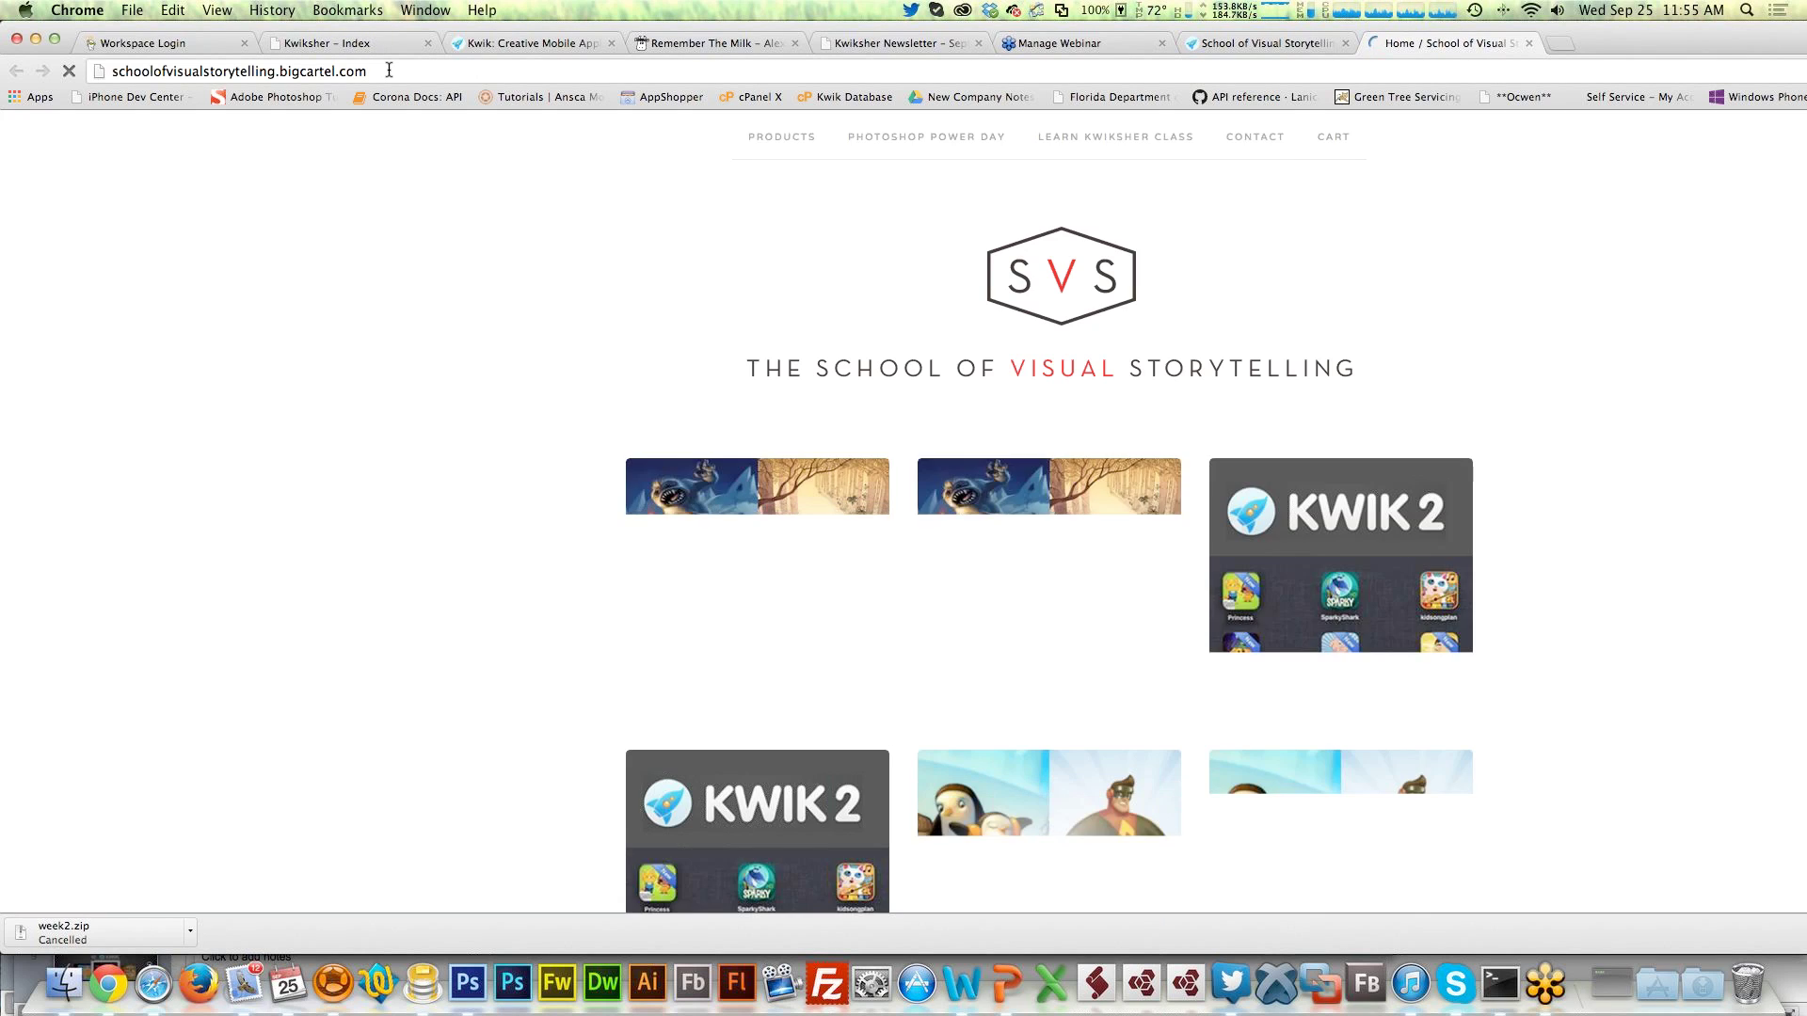
scroll(1689, 472, "down", 5)
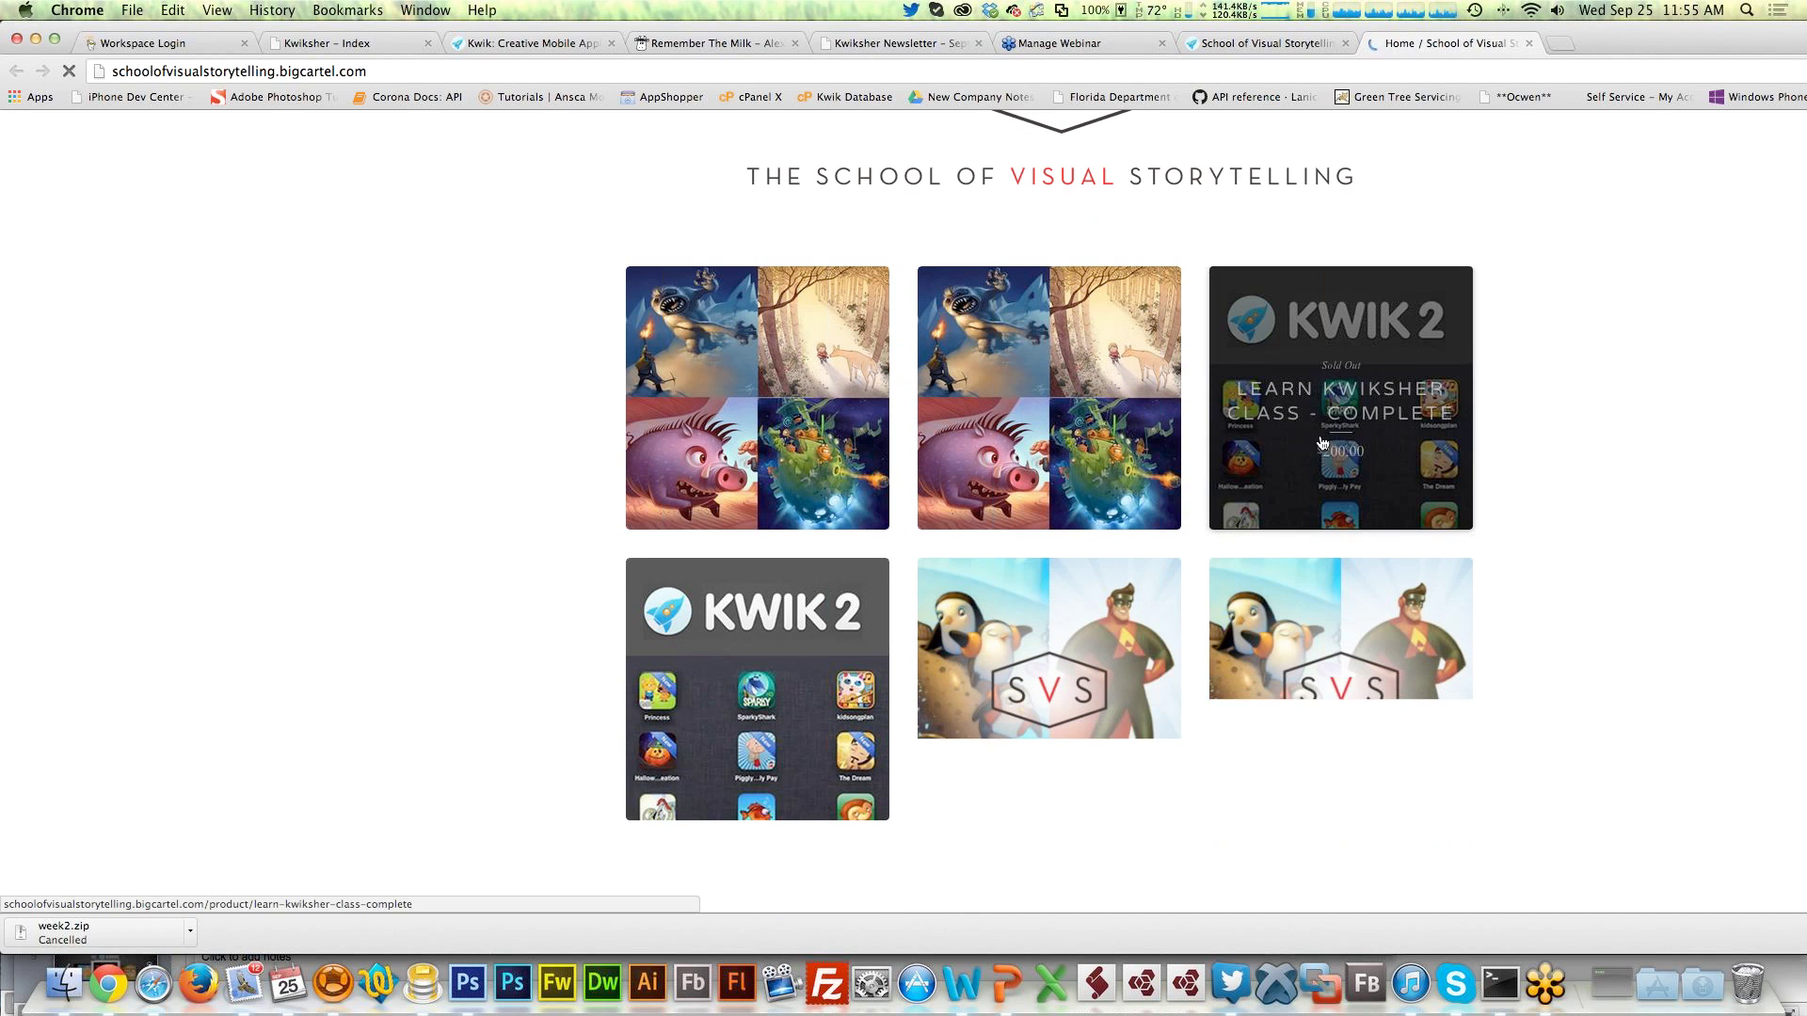
left_click(1318, 379)
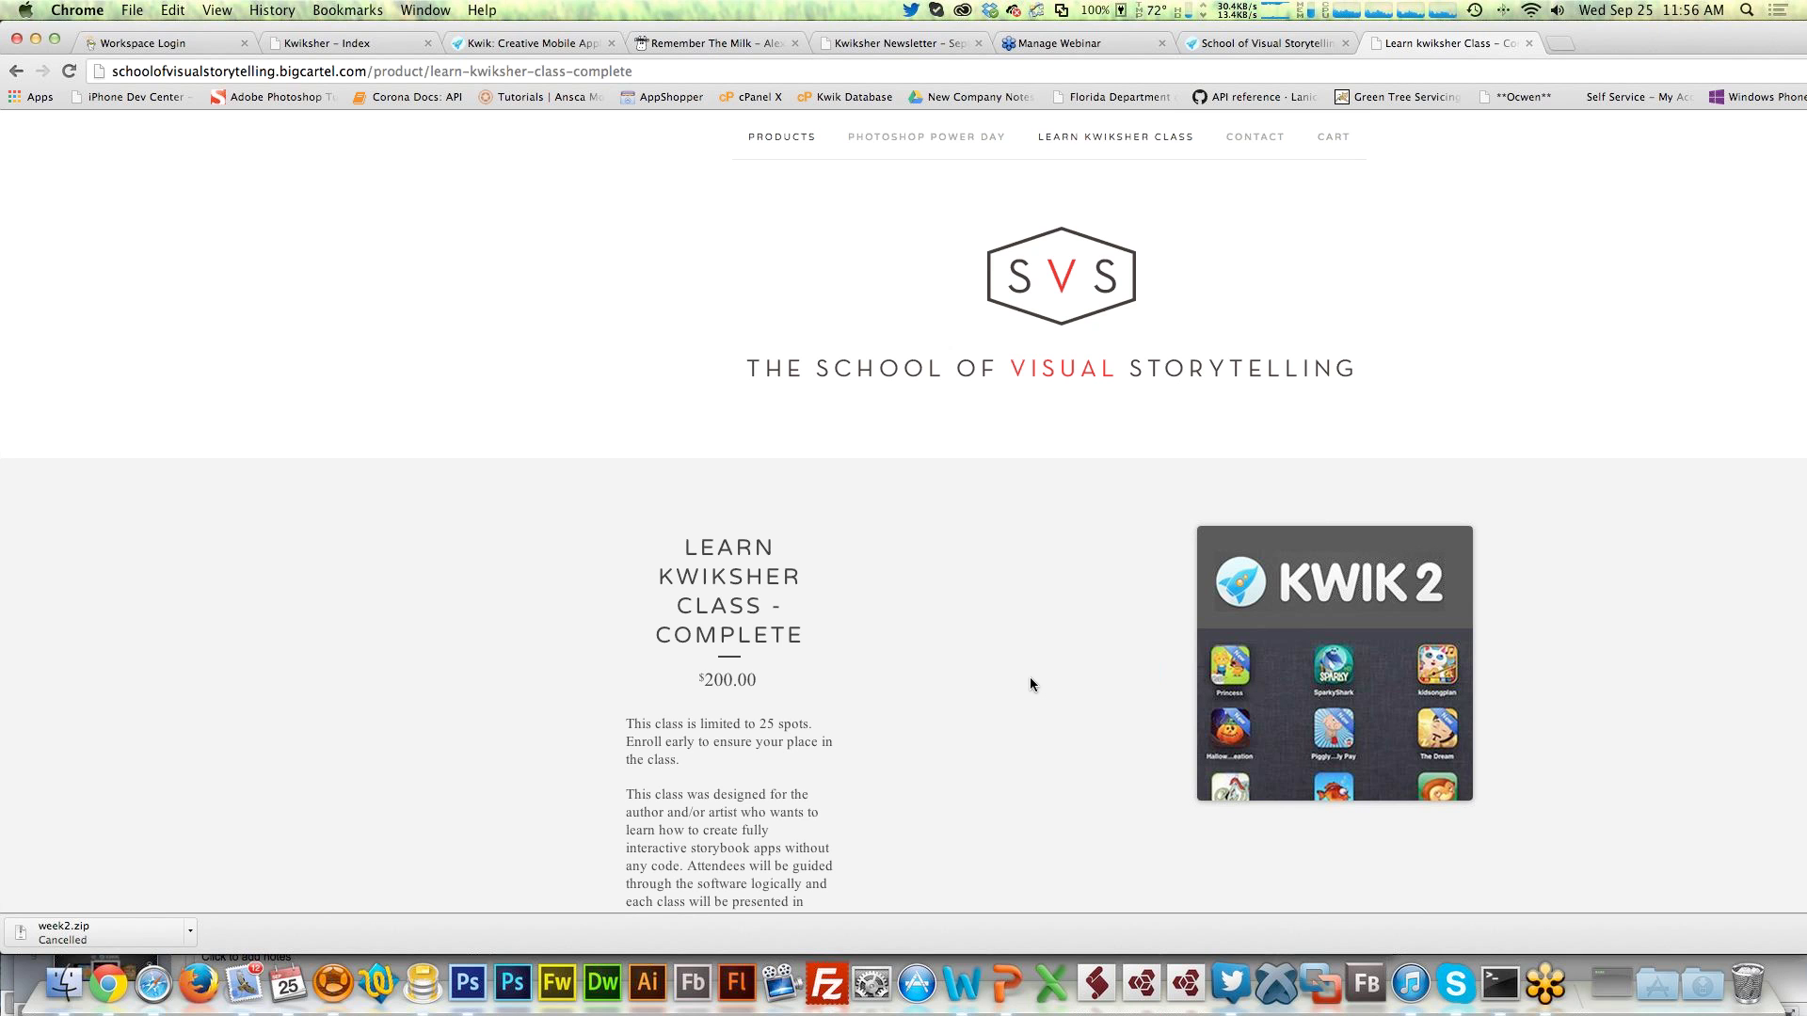
scroll(1032, 684, "down", 5)
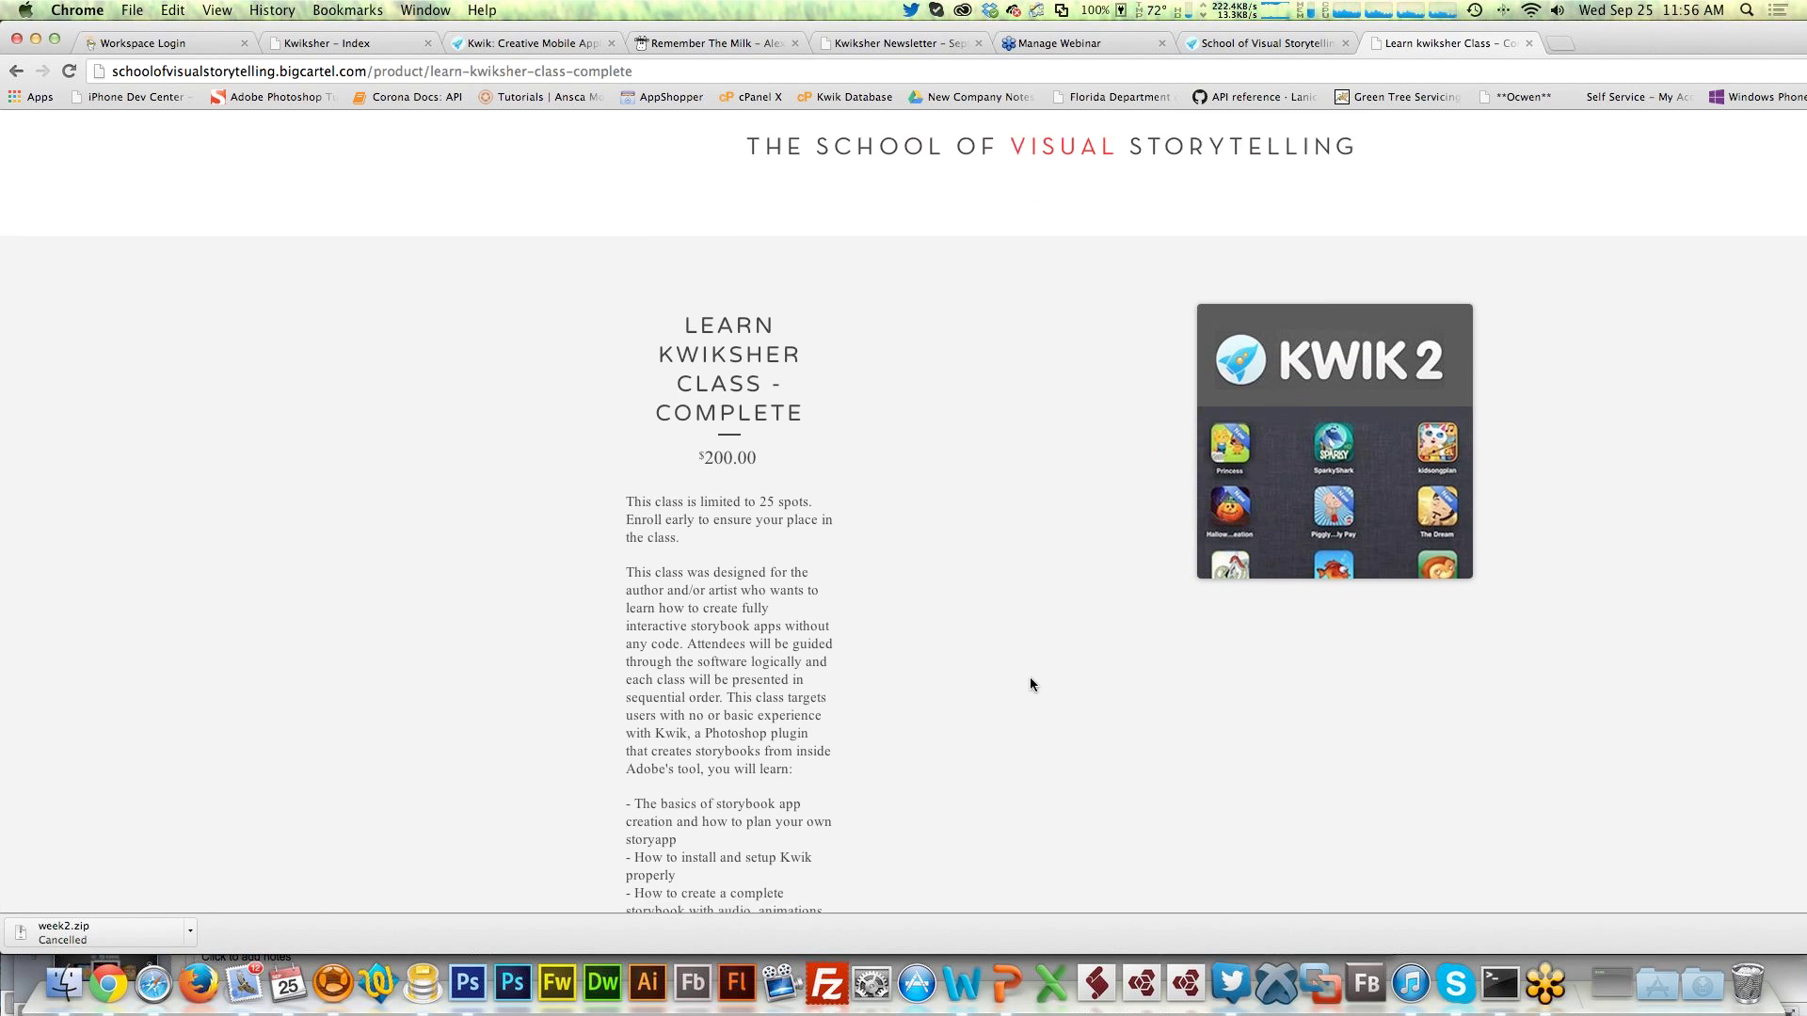
scroll(1032, 684, "down", 8)
scroll(1032, 684, "up", 12)
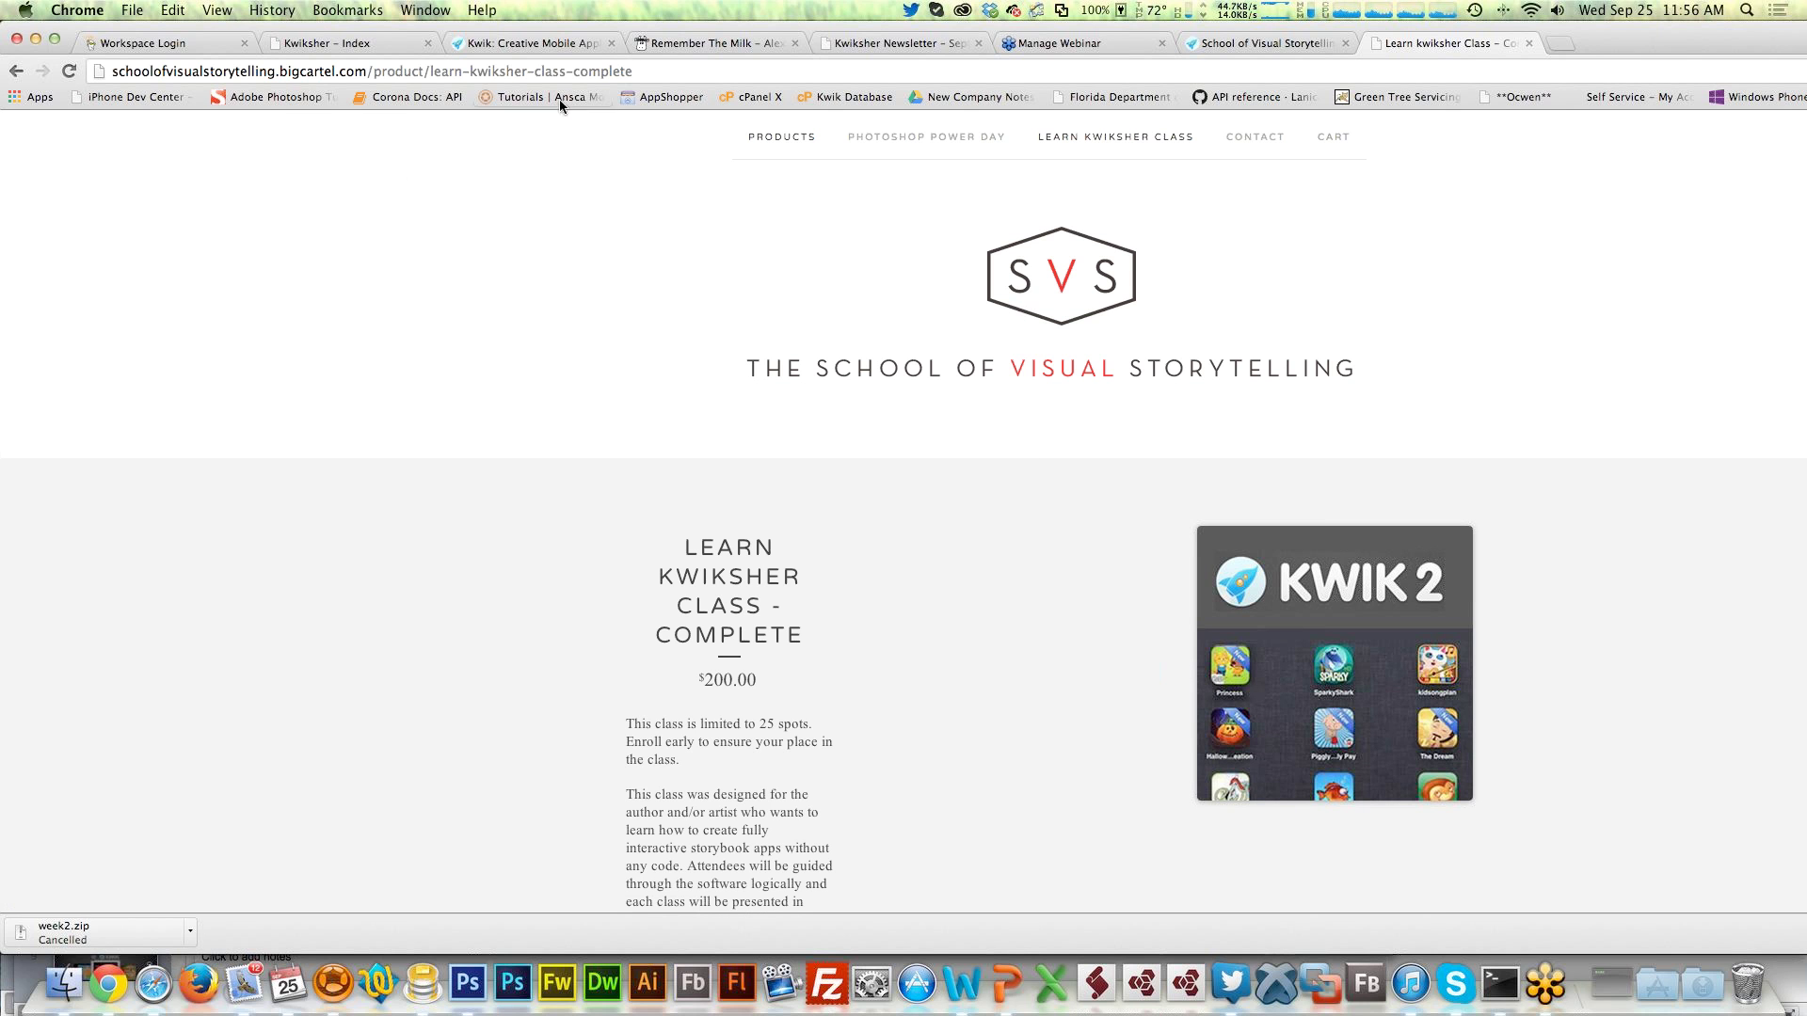
Return to the shop's class list and review the Learn Kwiksher Class - Lite description
left_click(16, 70)
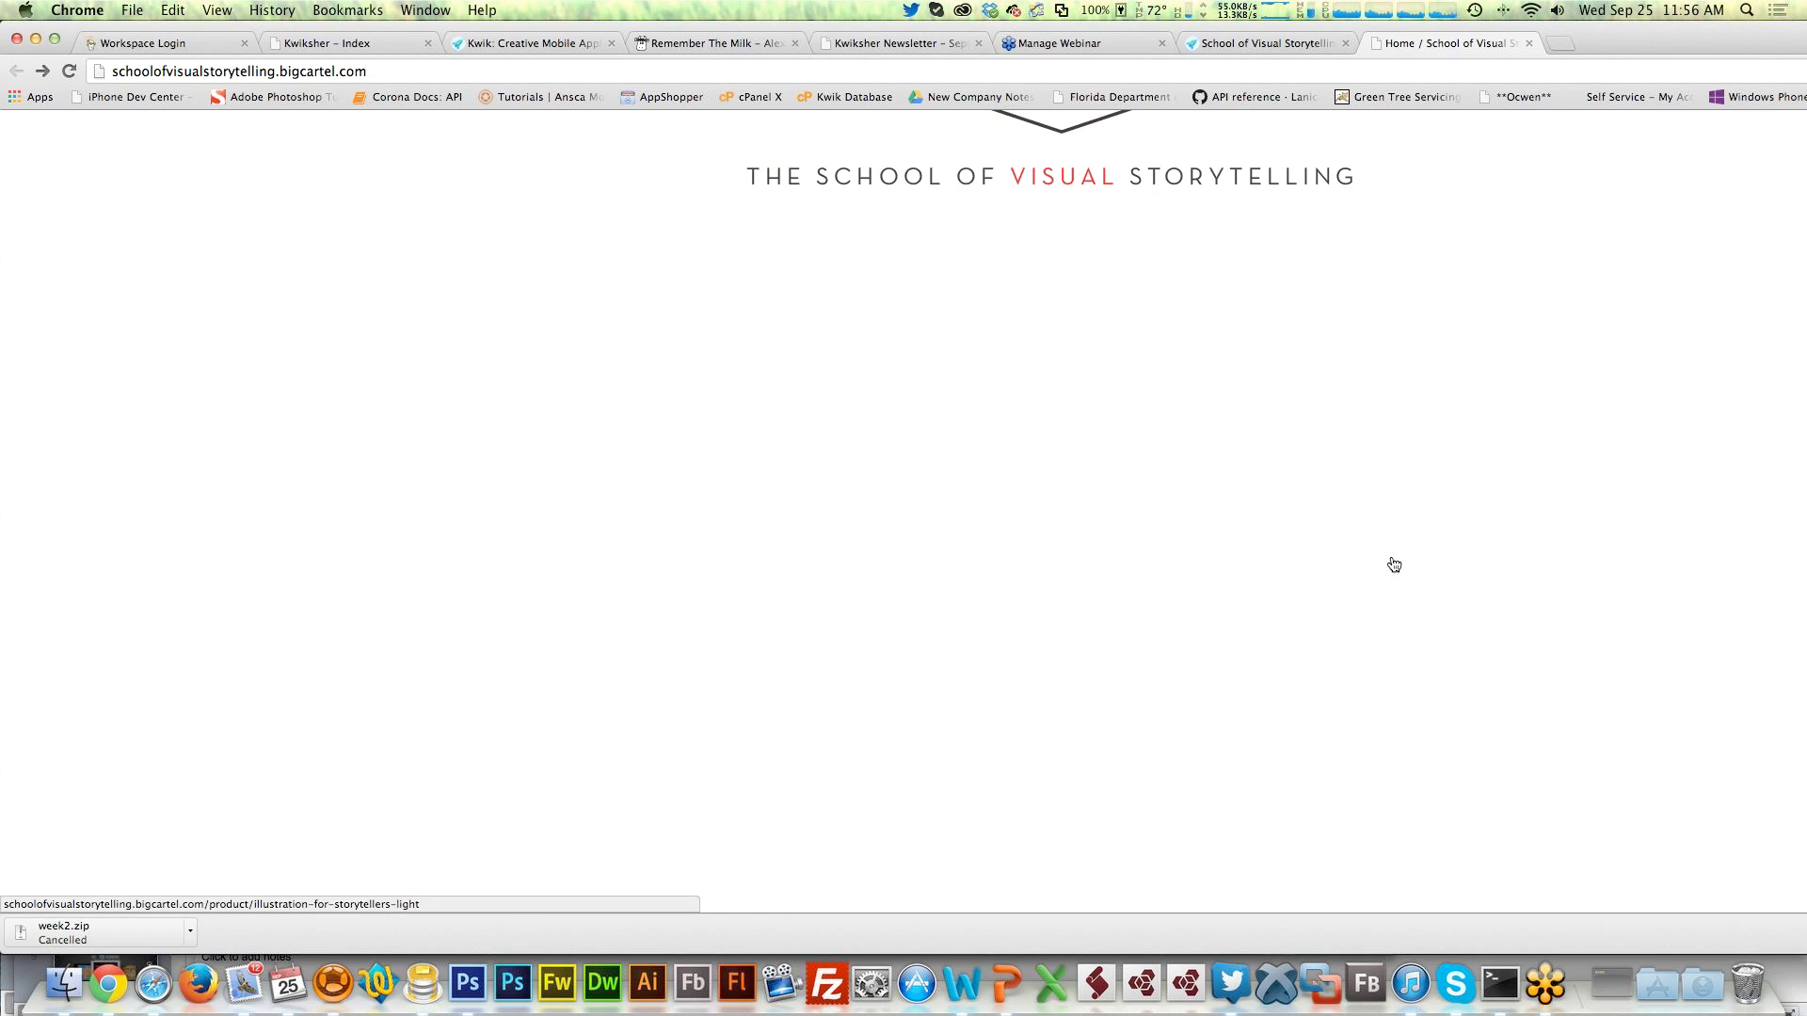
scroll(1176, 574, "down", 2)
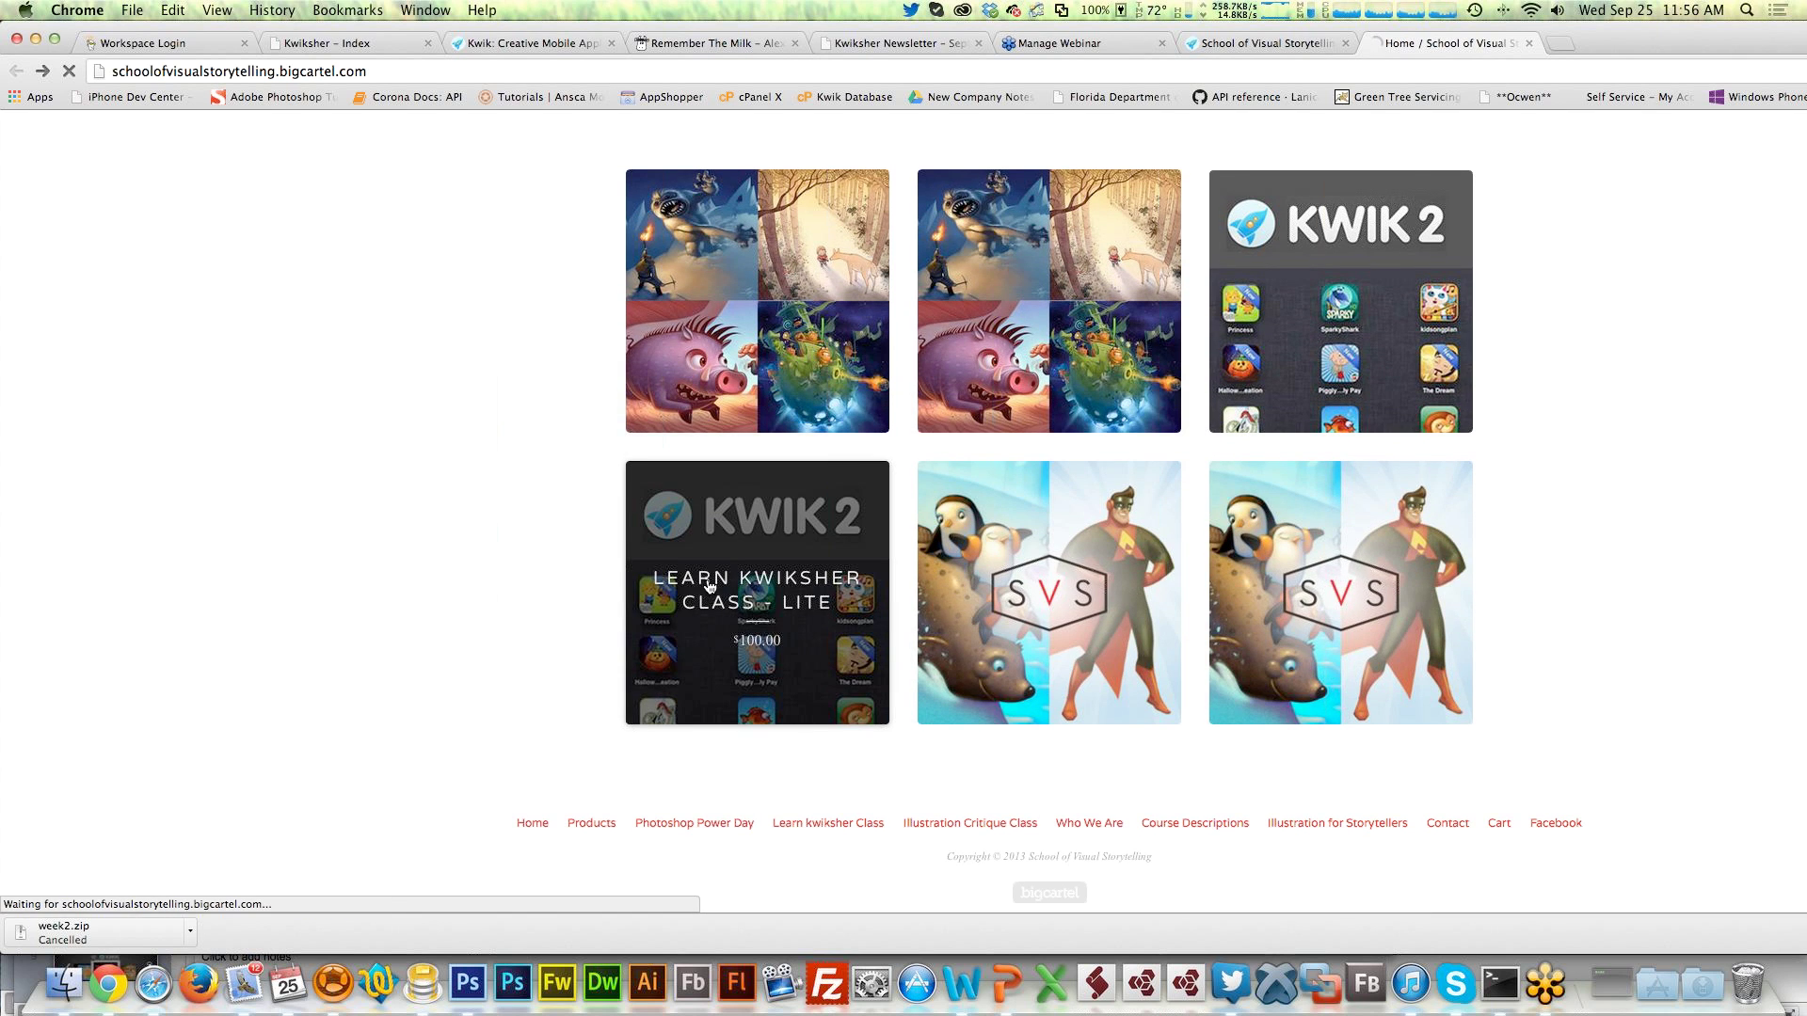
left_click(709, 585)
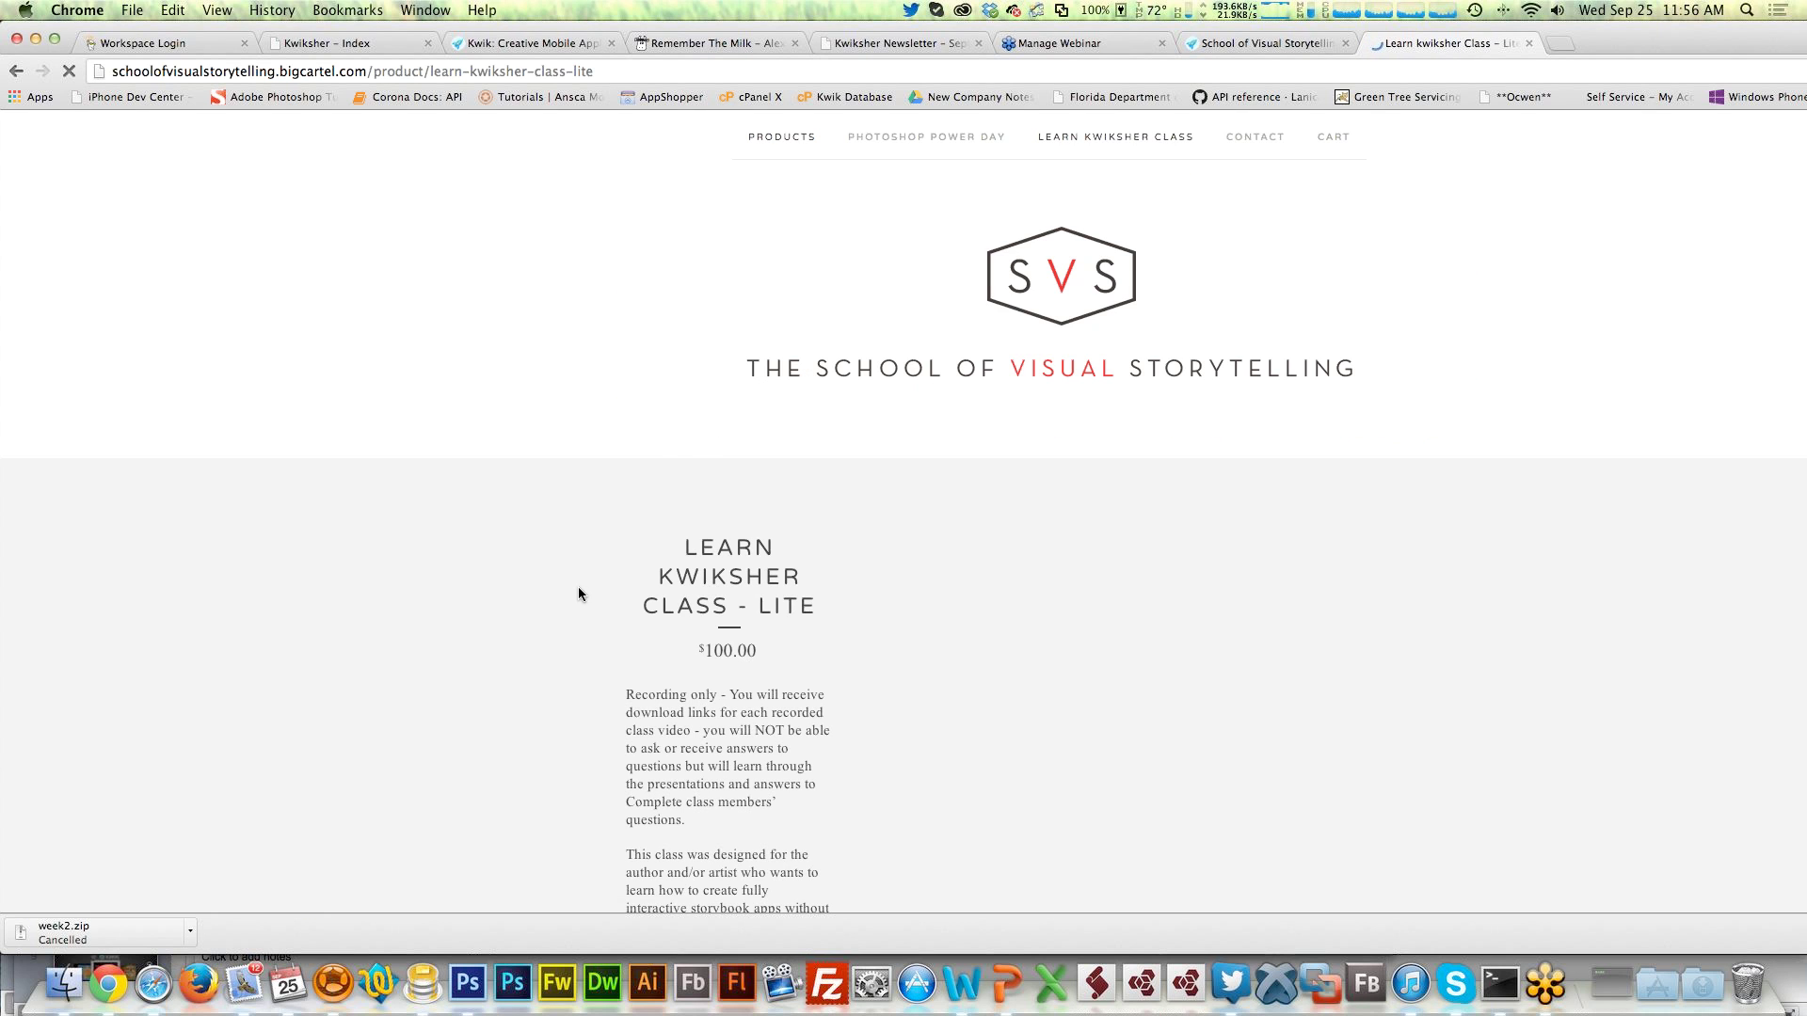
scroll(578, 591, "down", 3)
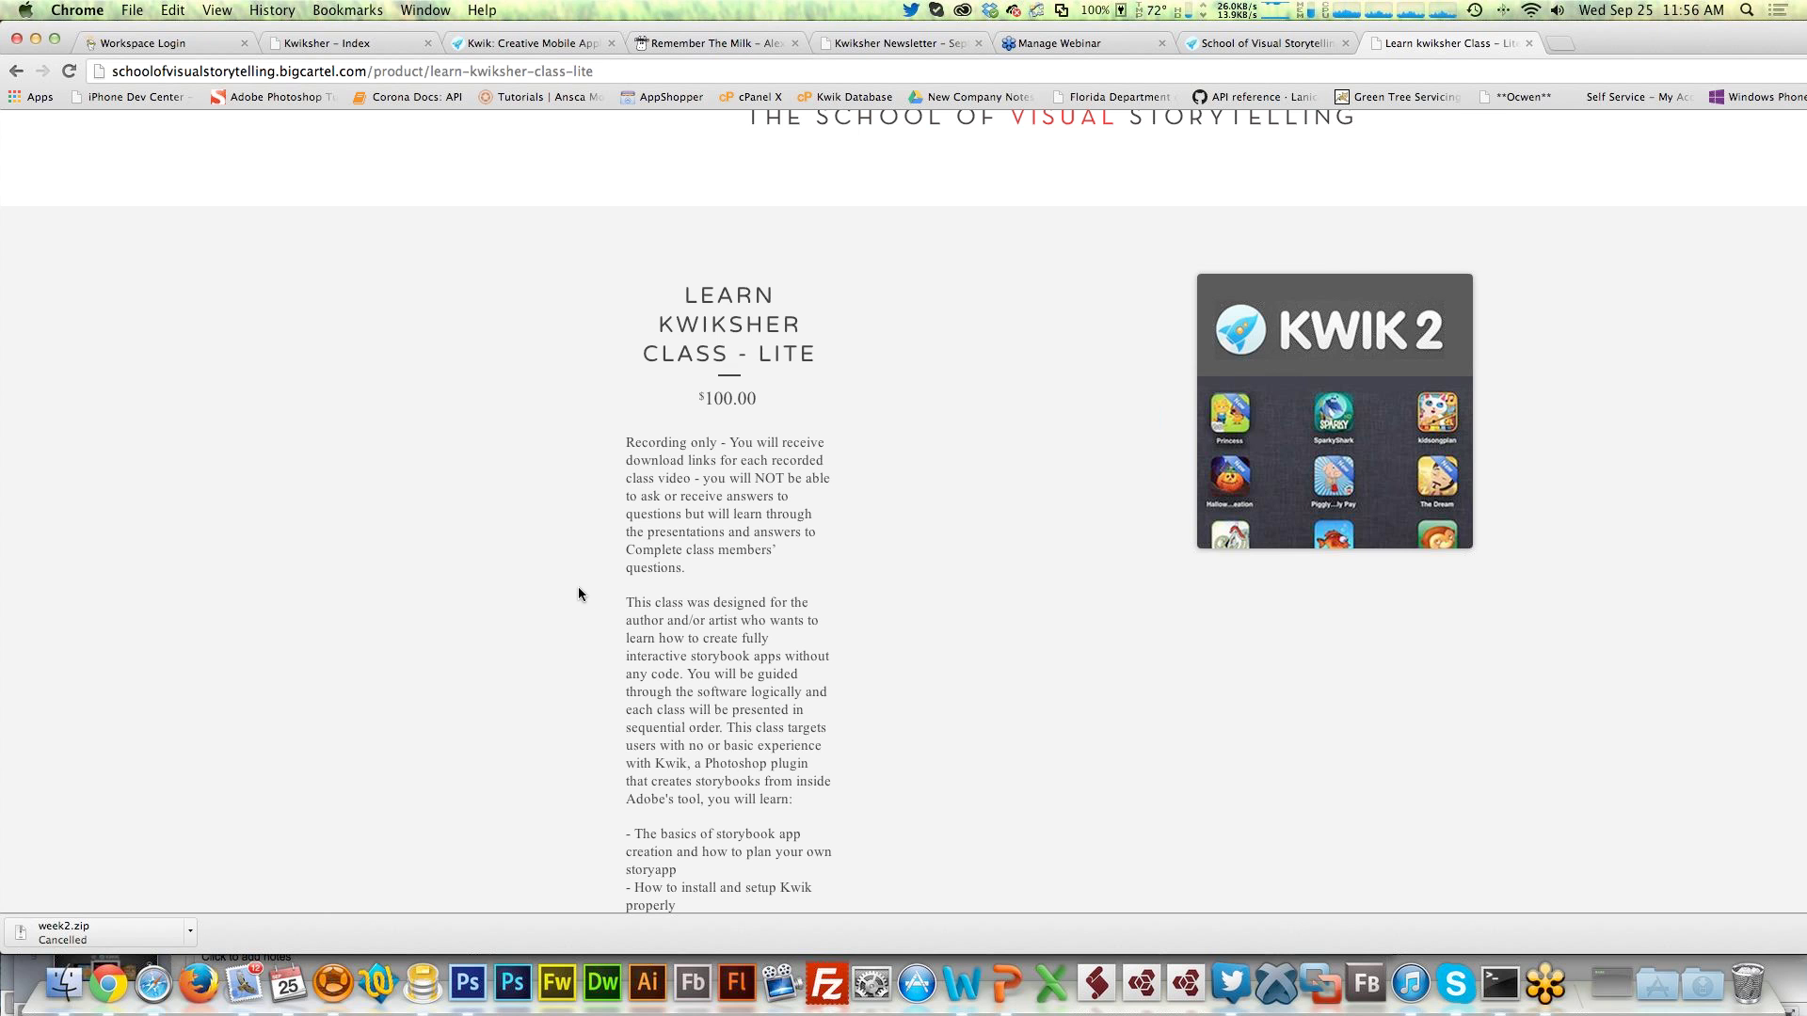
scroll(764, 657, "up", 3)
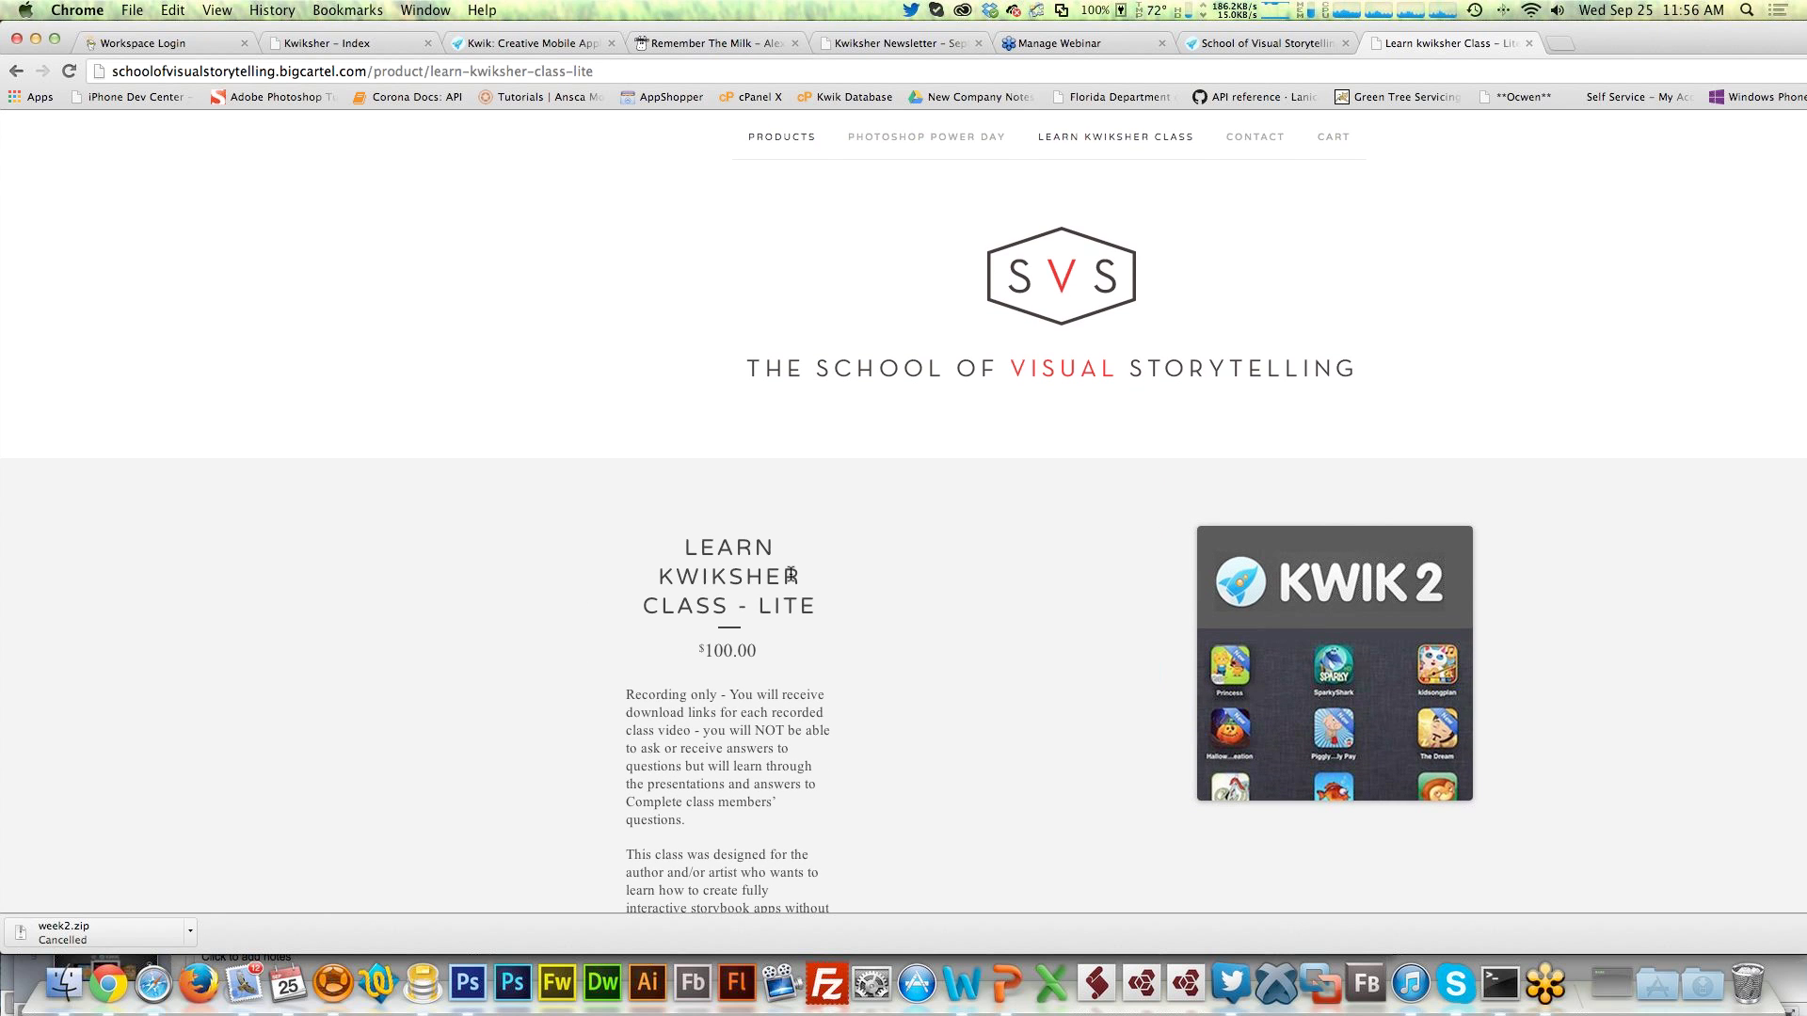
scroll(705, 579, "down", 10)
scroll(1346, 563, "up", 10)
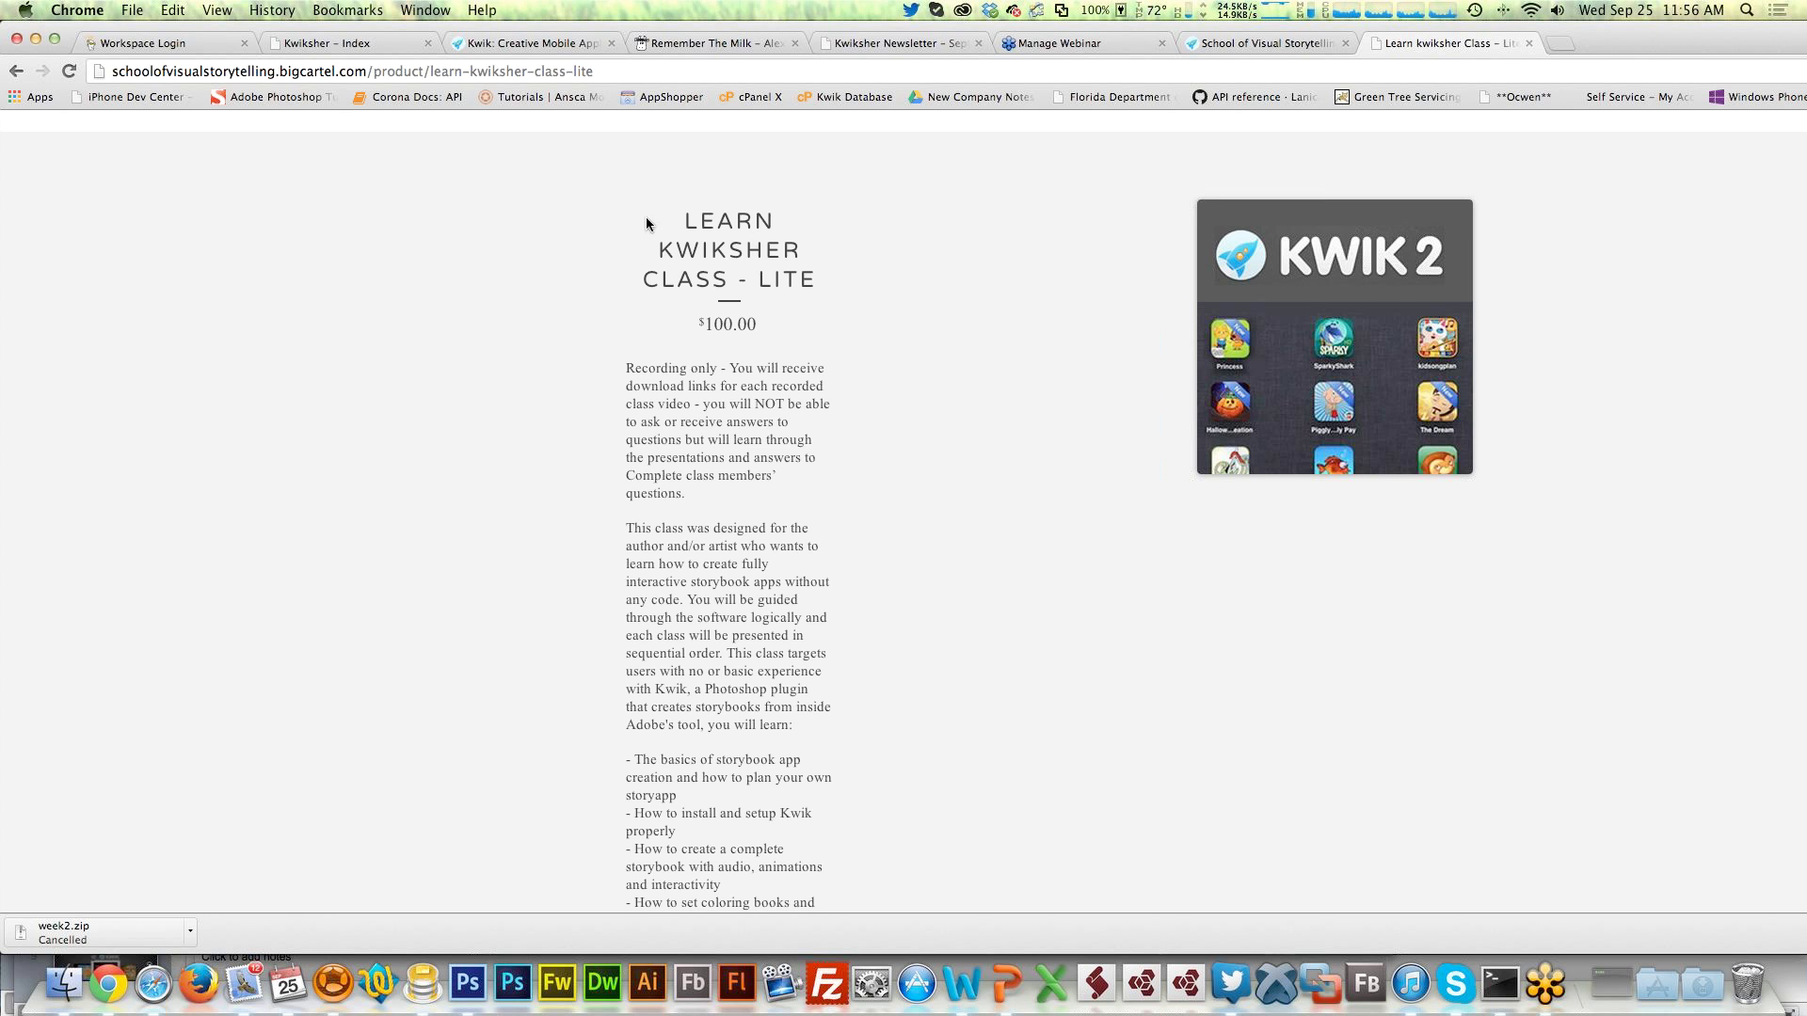
Switch to Photoshop and create a new Kwik project named newIpad for the New iPad device
left_click(1268, 43)
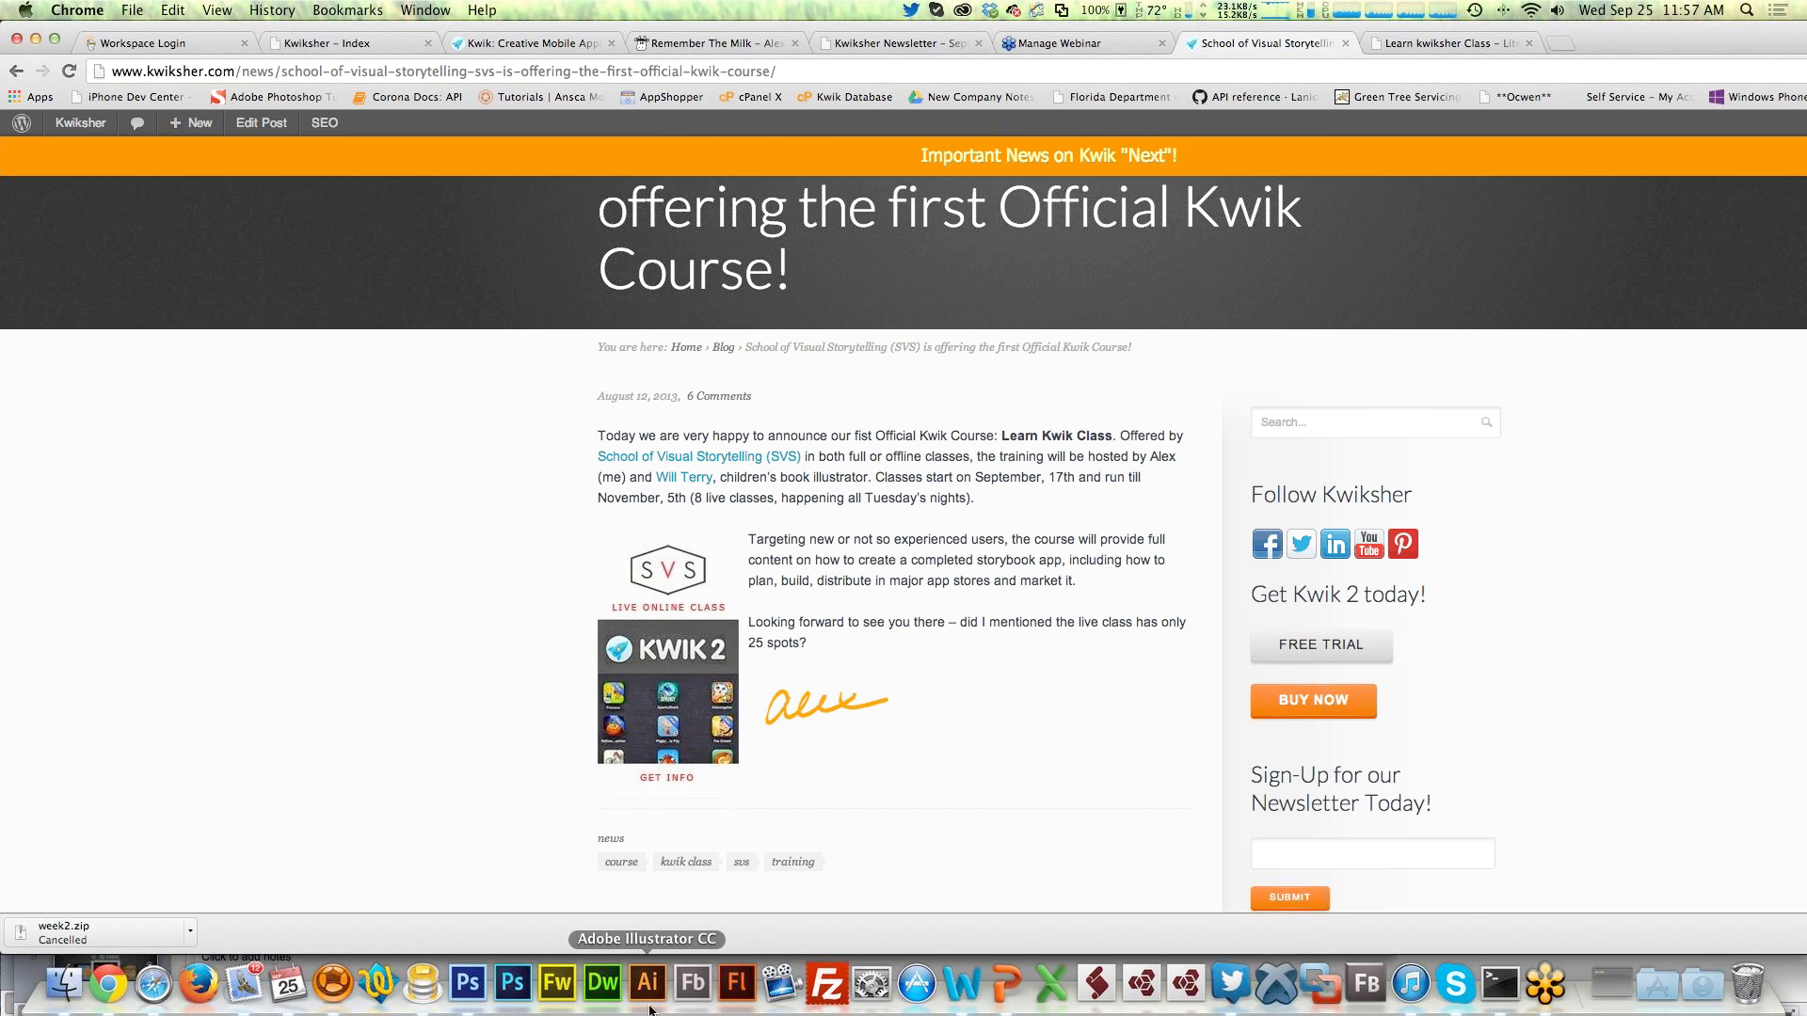
left_click(468, 985)
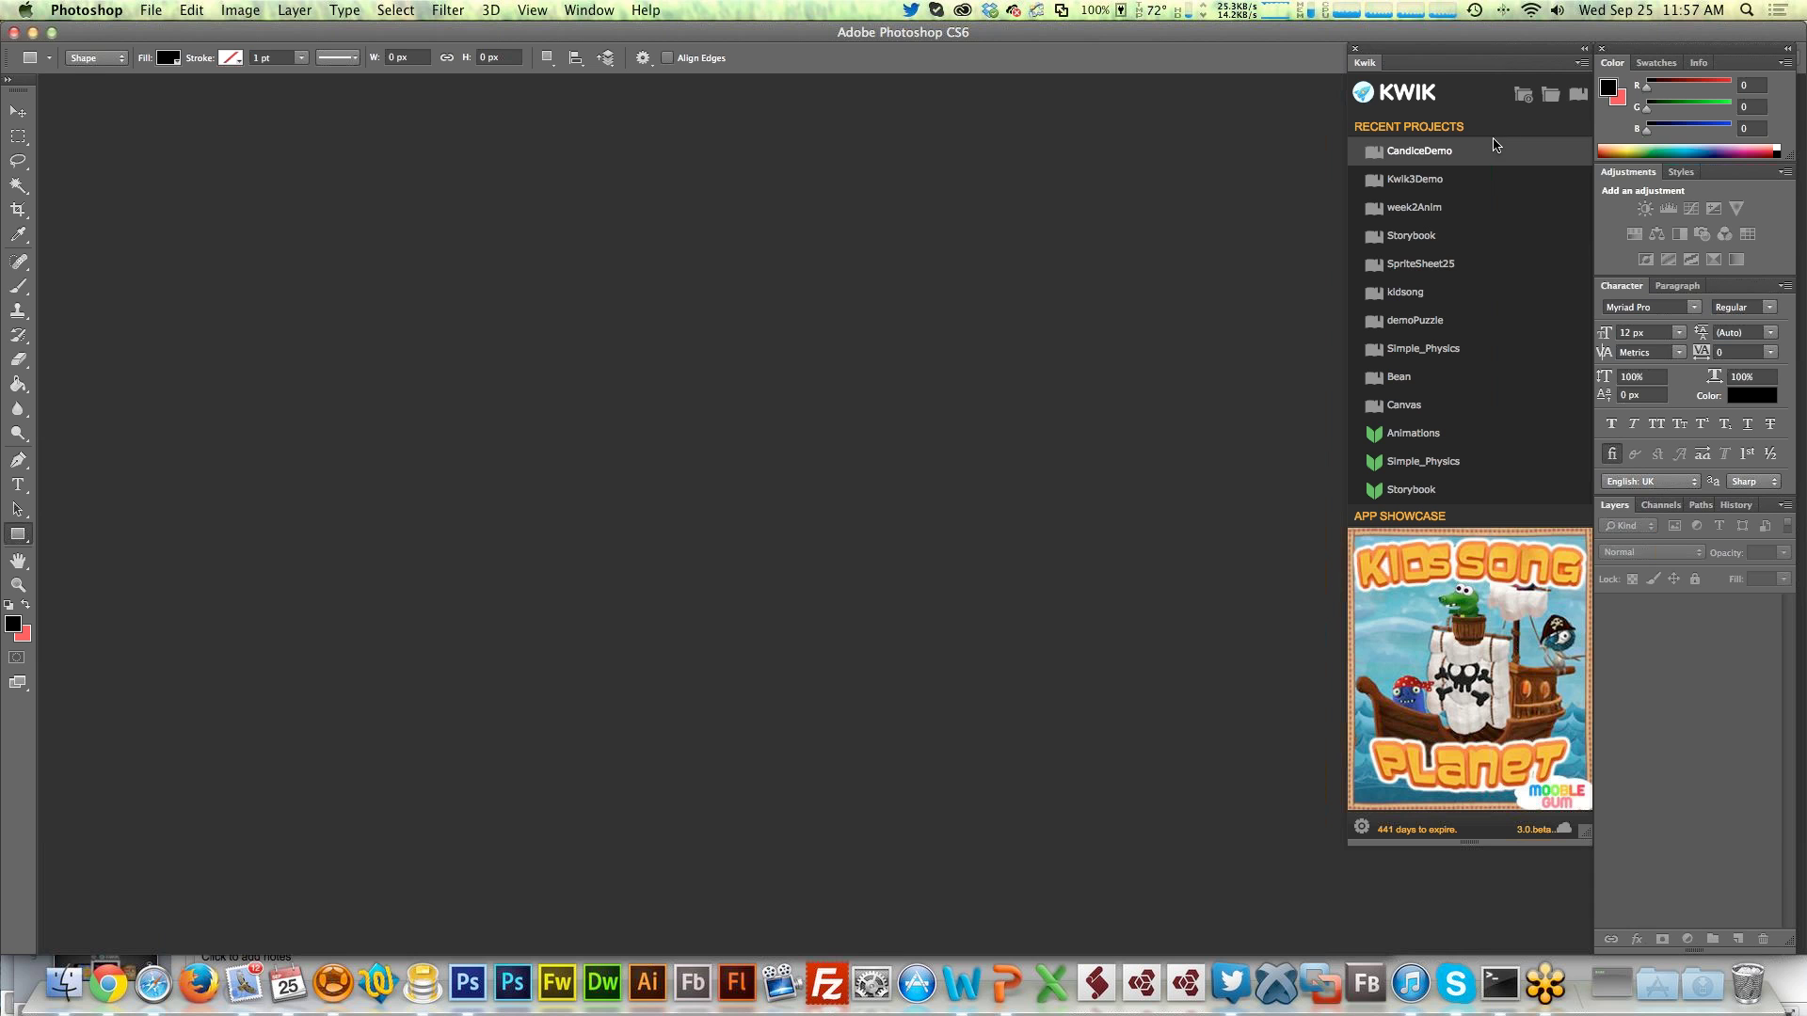
left_click(1523, 95)
left_click_drag(1212, 213, 841, 288)
left_click(910, 371)
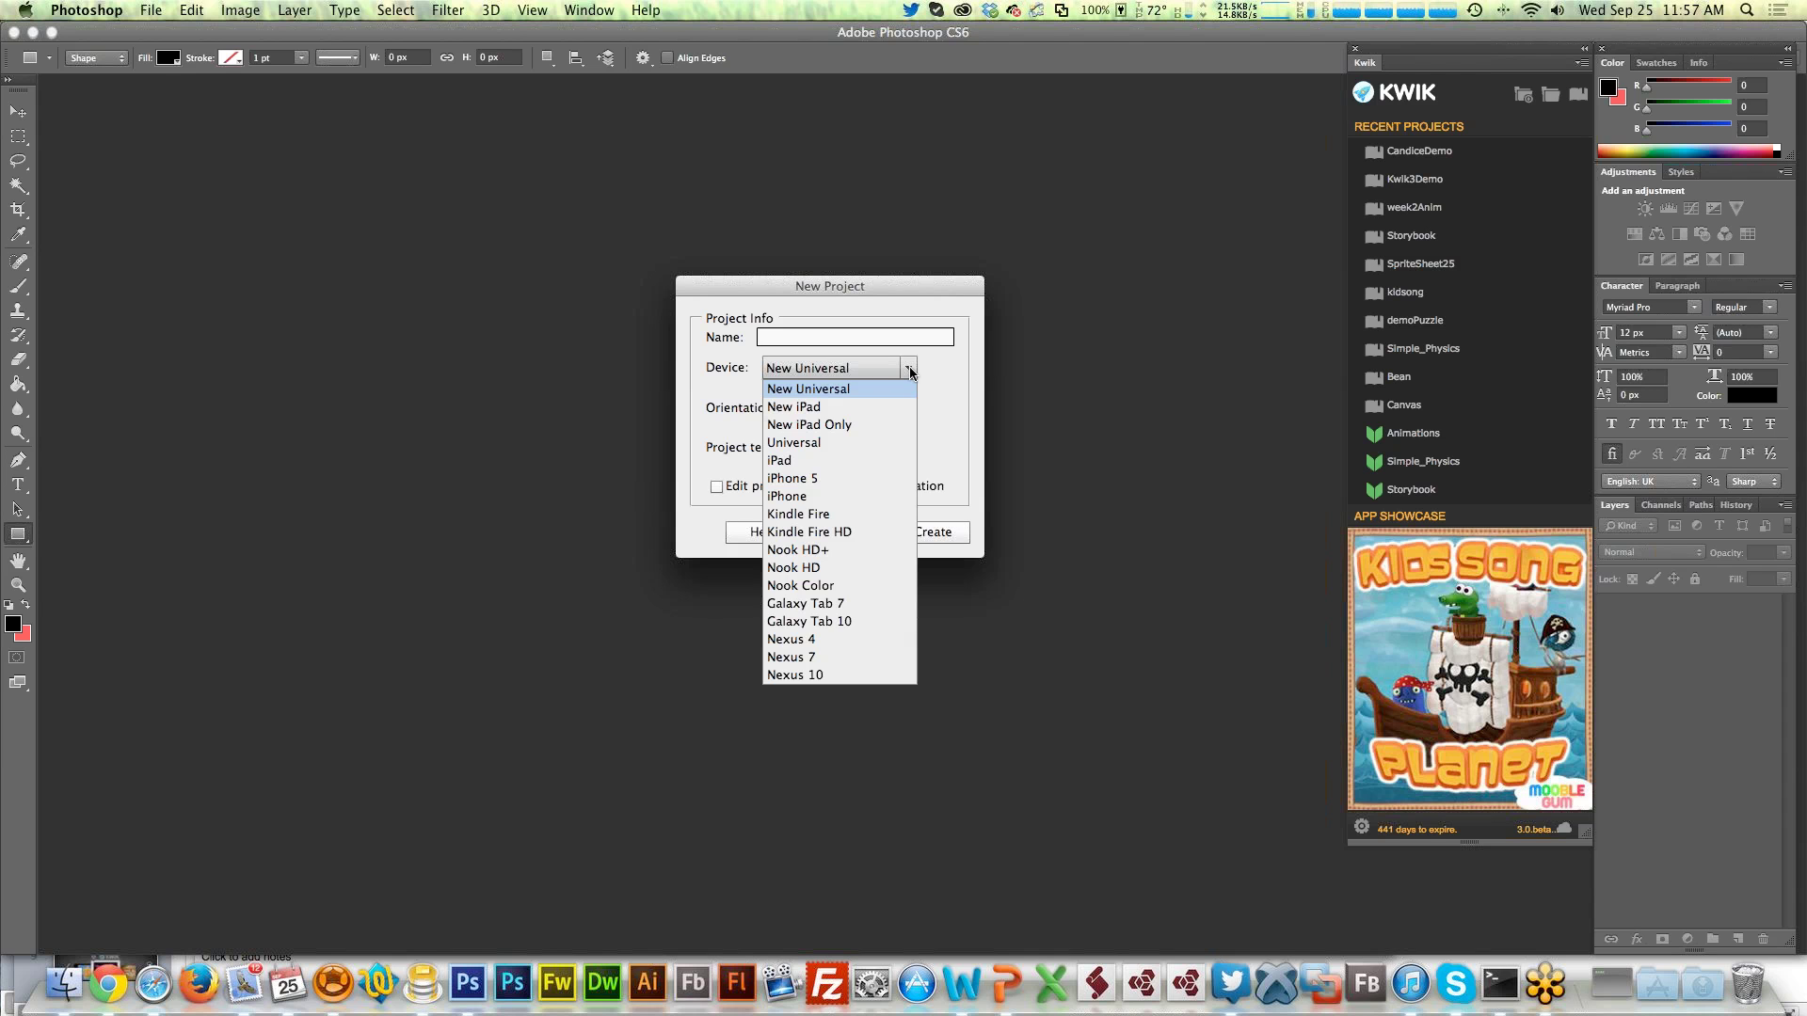
left_click(786, 338)
type("new")
type("pad")
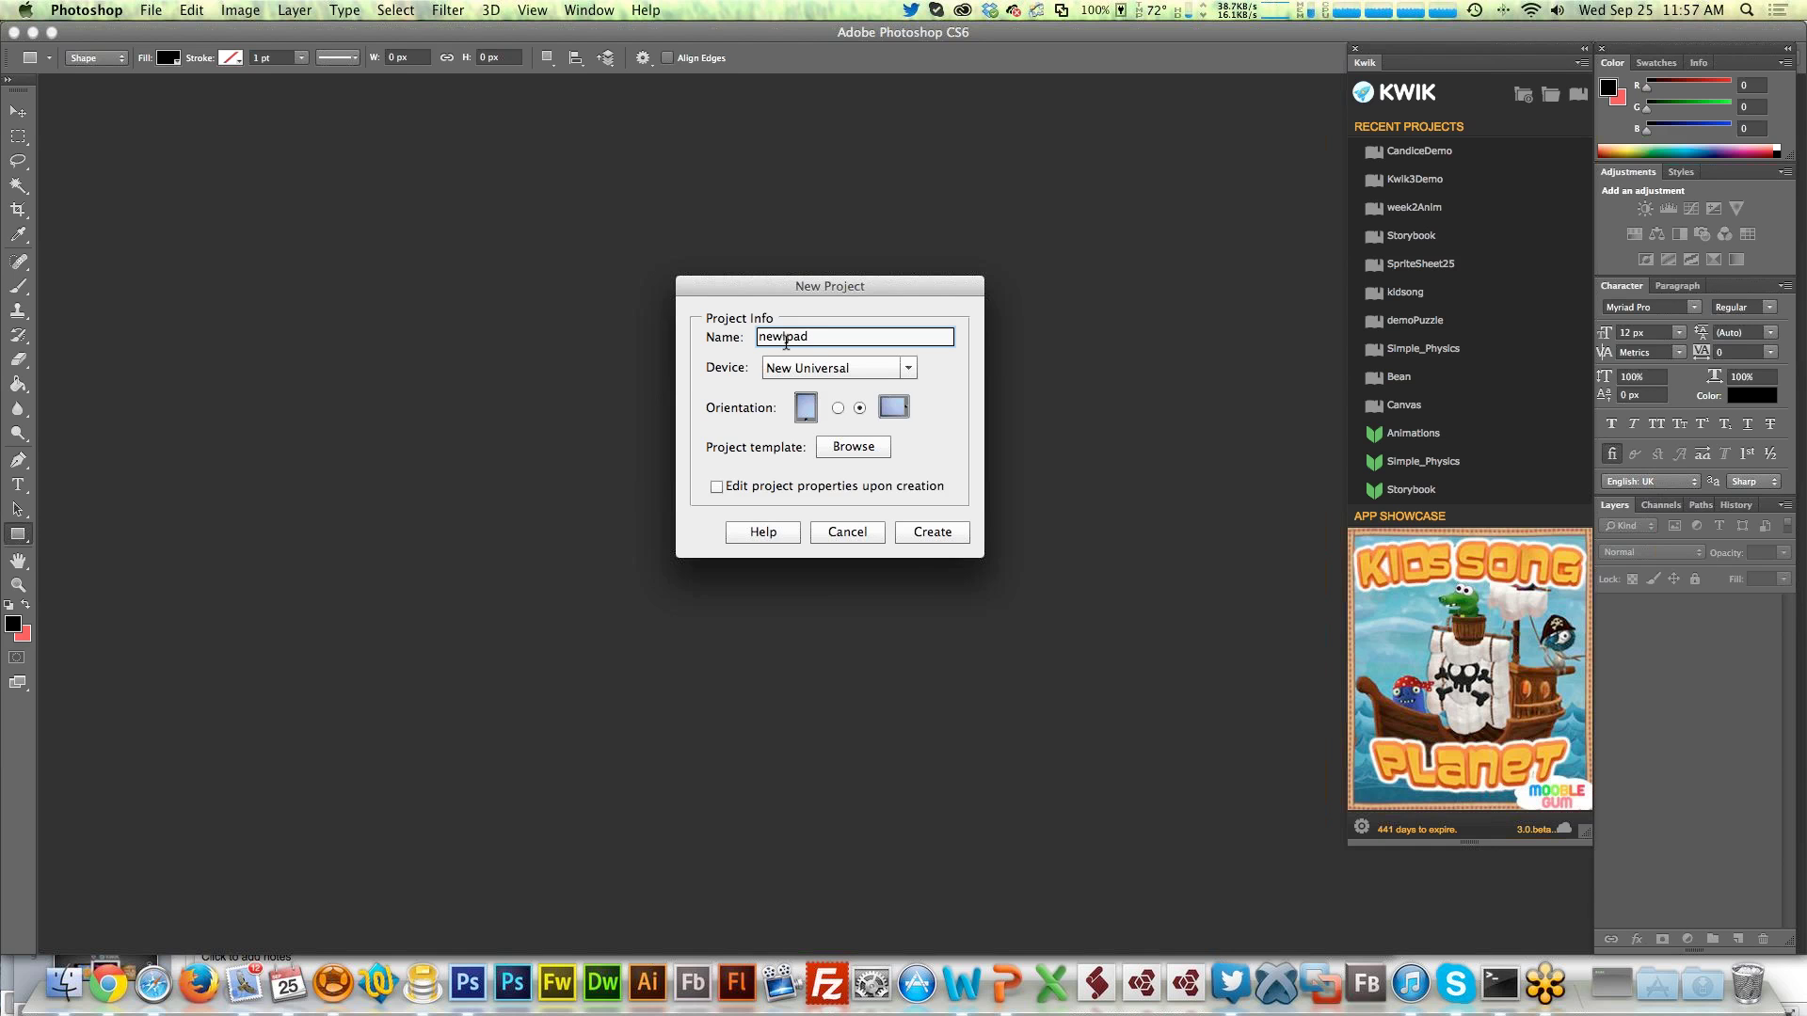
left_click(831, 369)
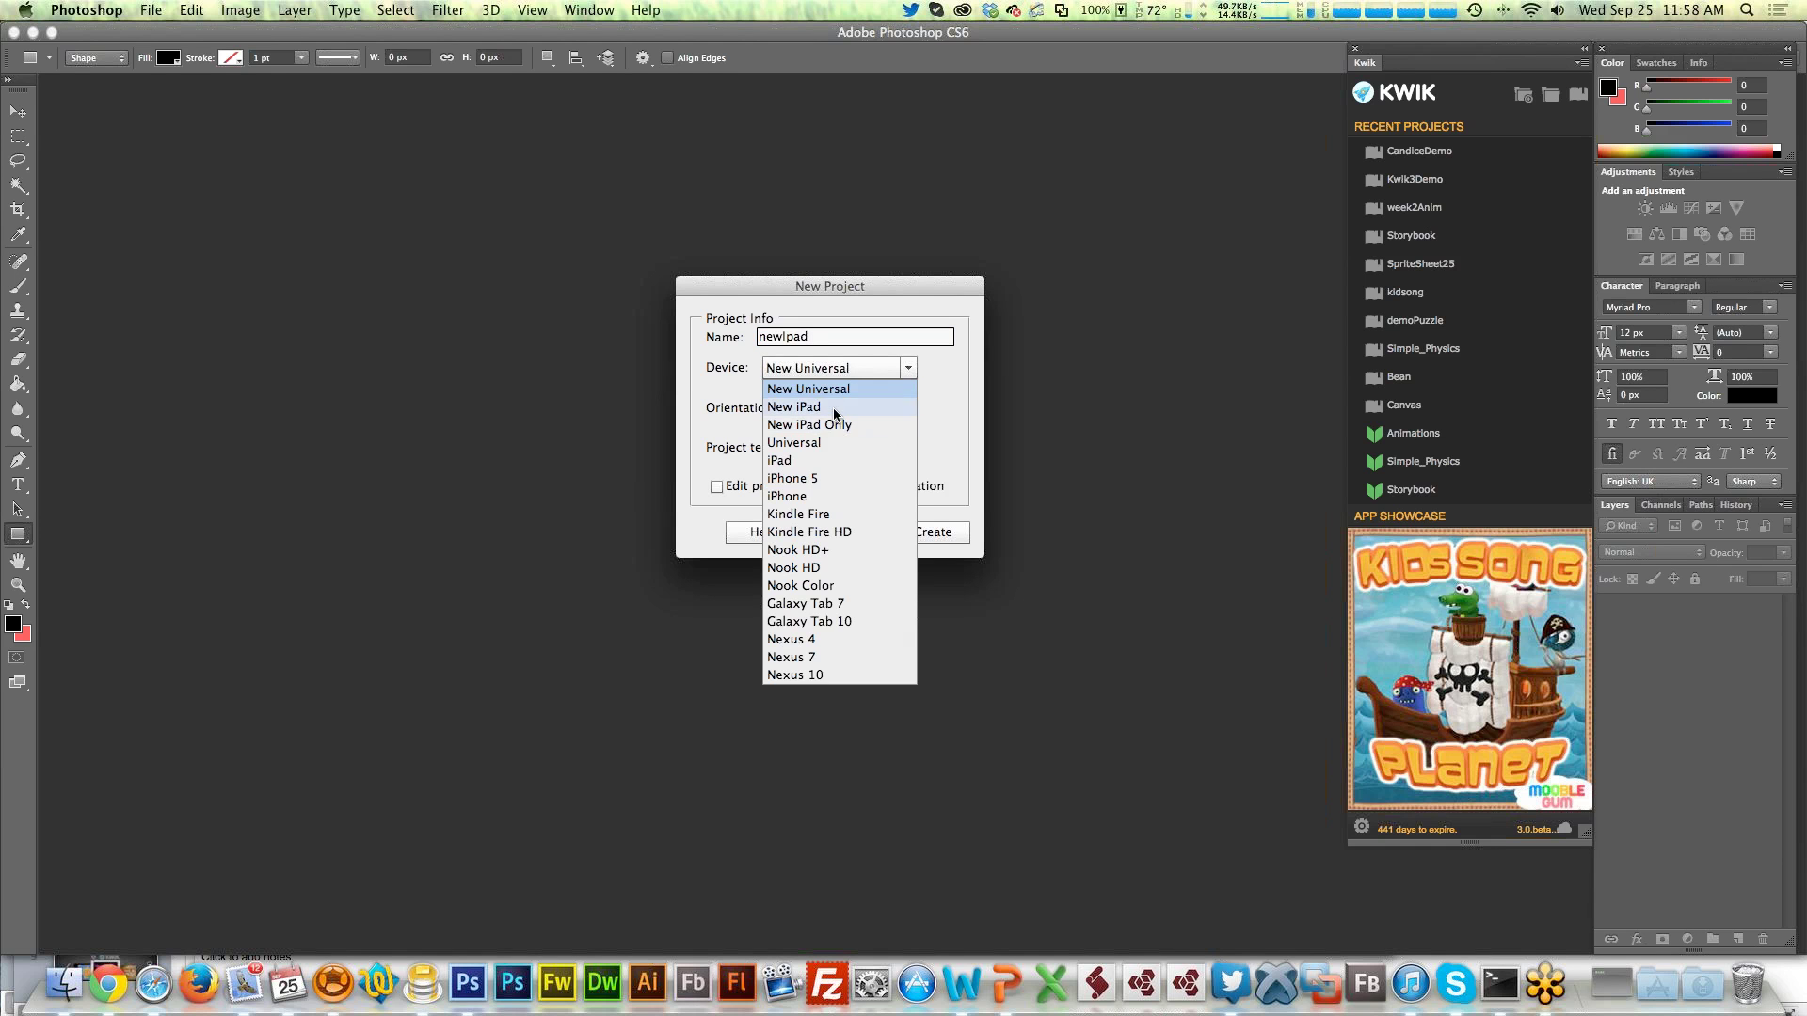
left_click(834, 414)
left_click(966, 533)
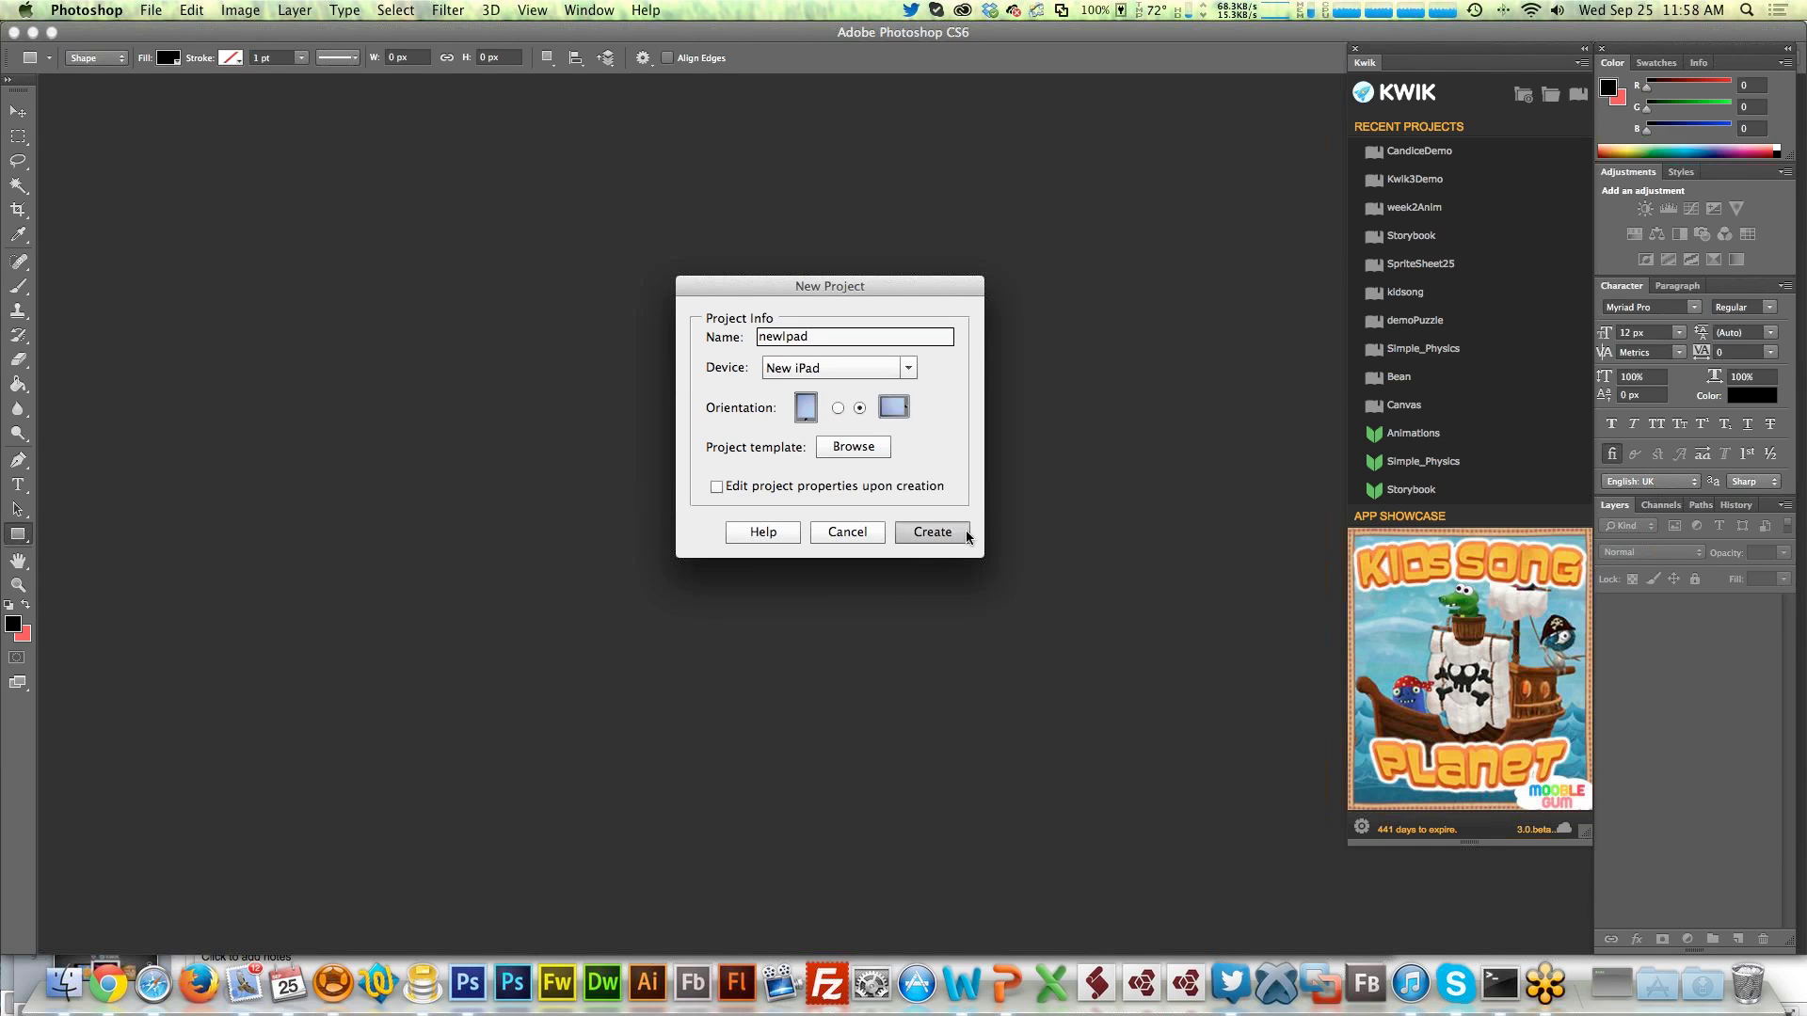
Fill page1 with the black foreground colour using the Paint Bucket and publish the newIpad project
left_click(19, 384)
left_click(1041, 363)
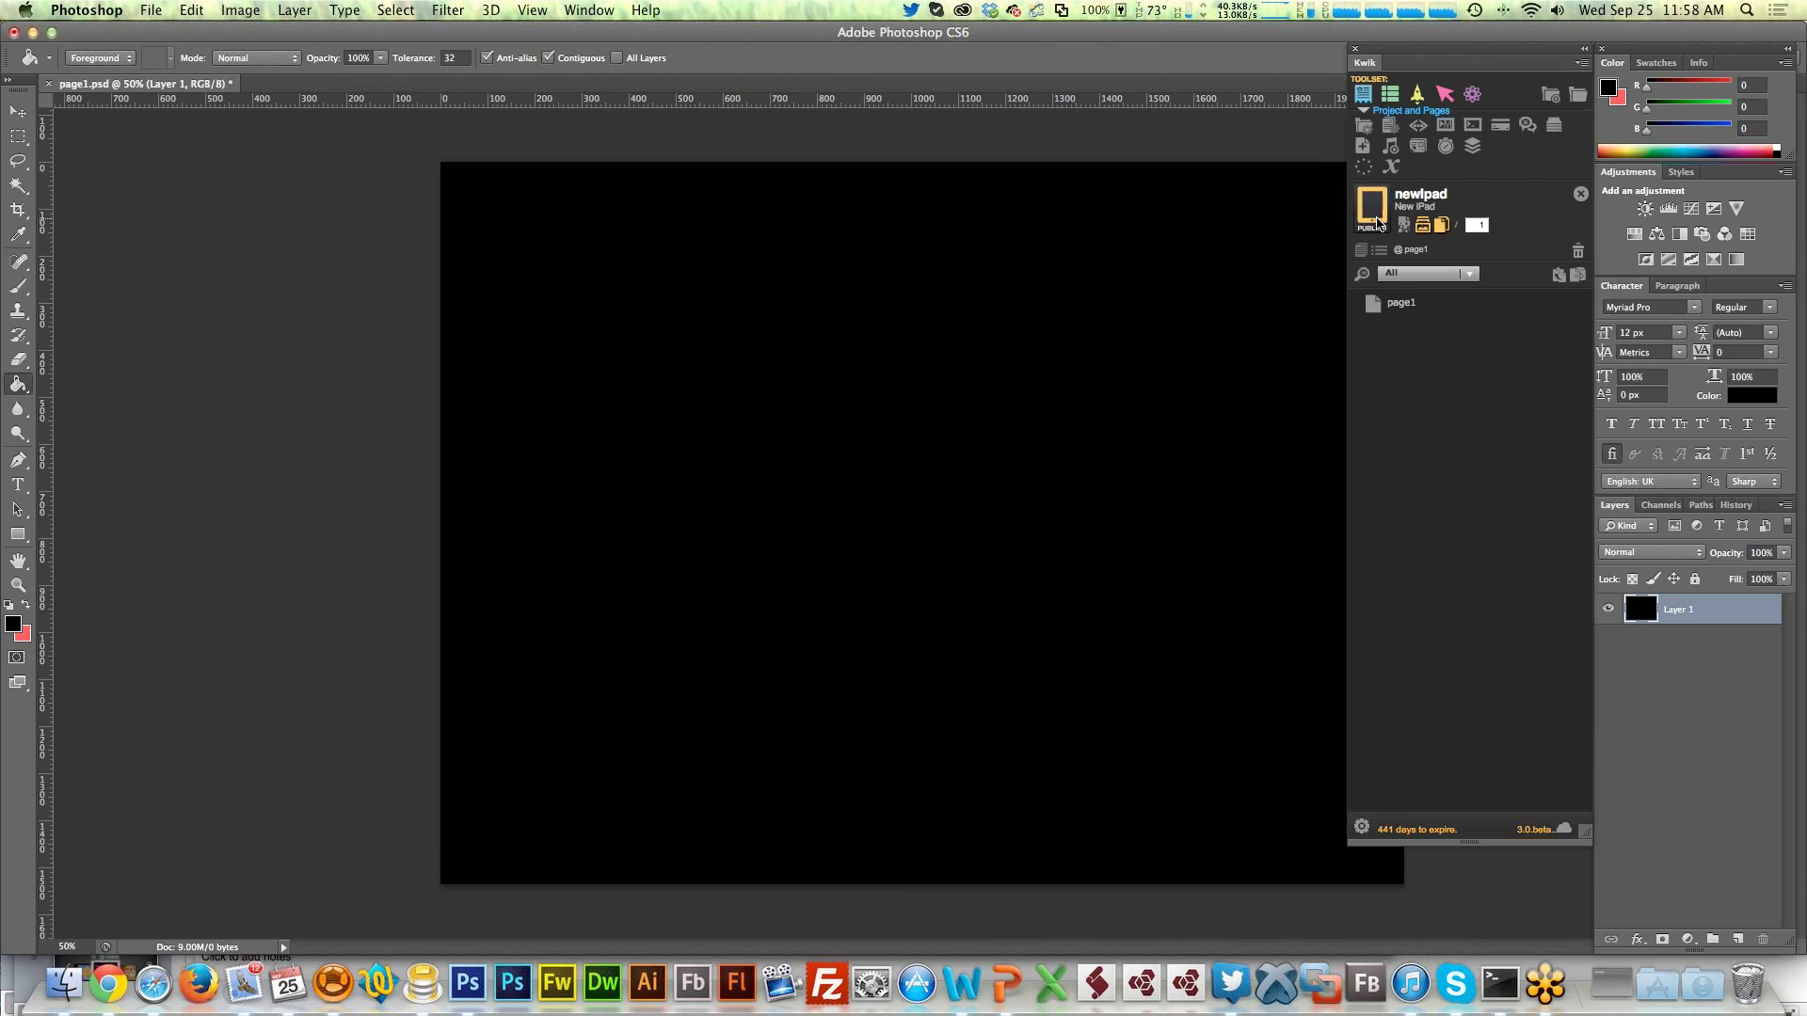
left_click(1377, 222)
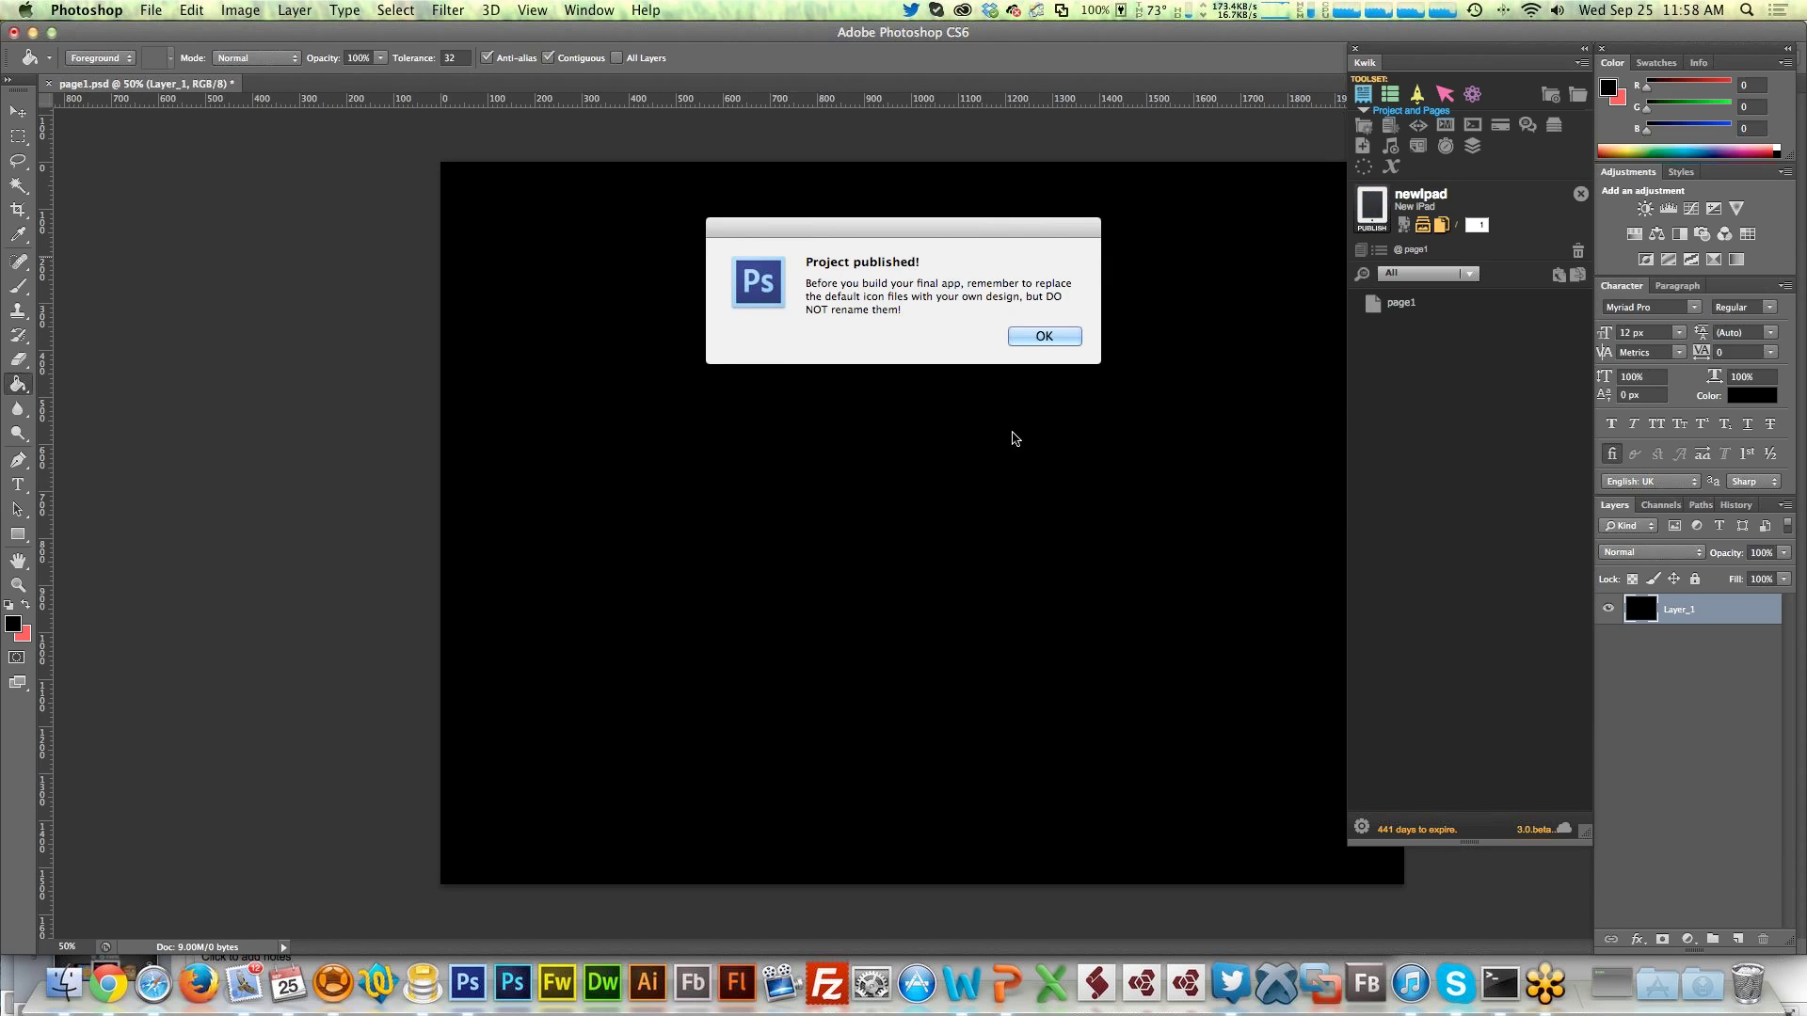
left_click(1042, 336)
Switch to Finder and move the Latam New Markets folder window fully into view
key("super+Tab")
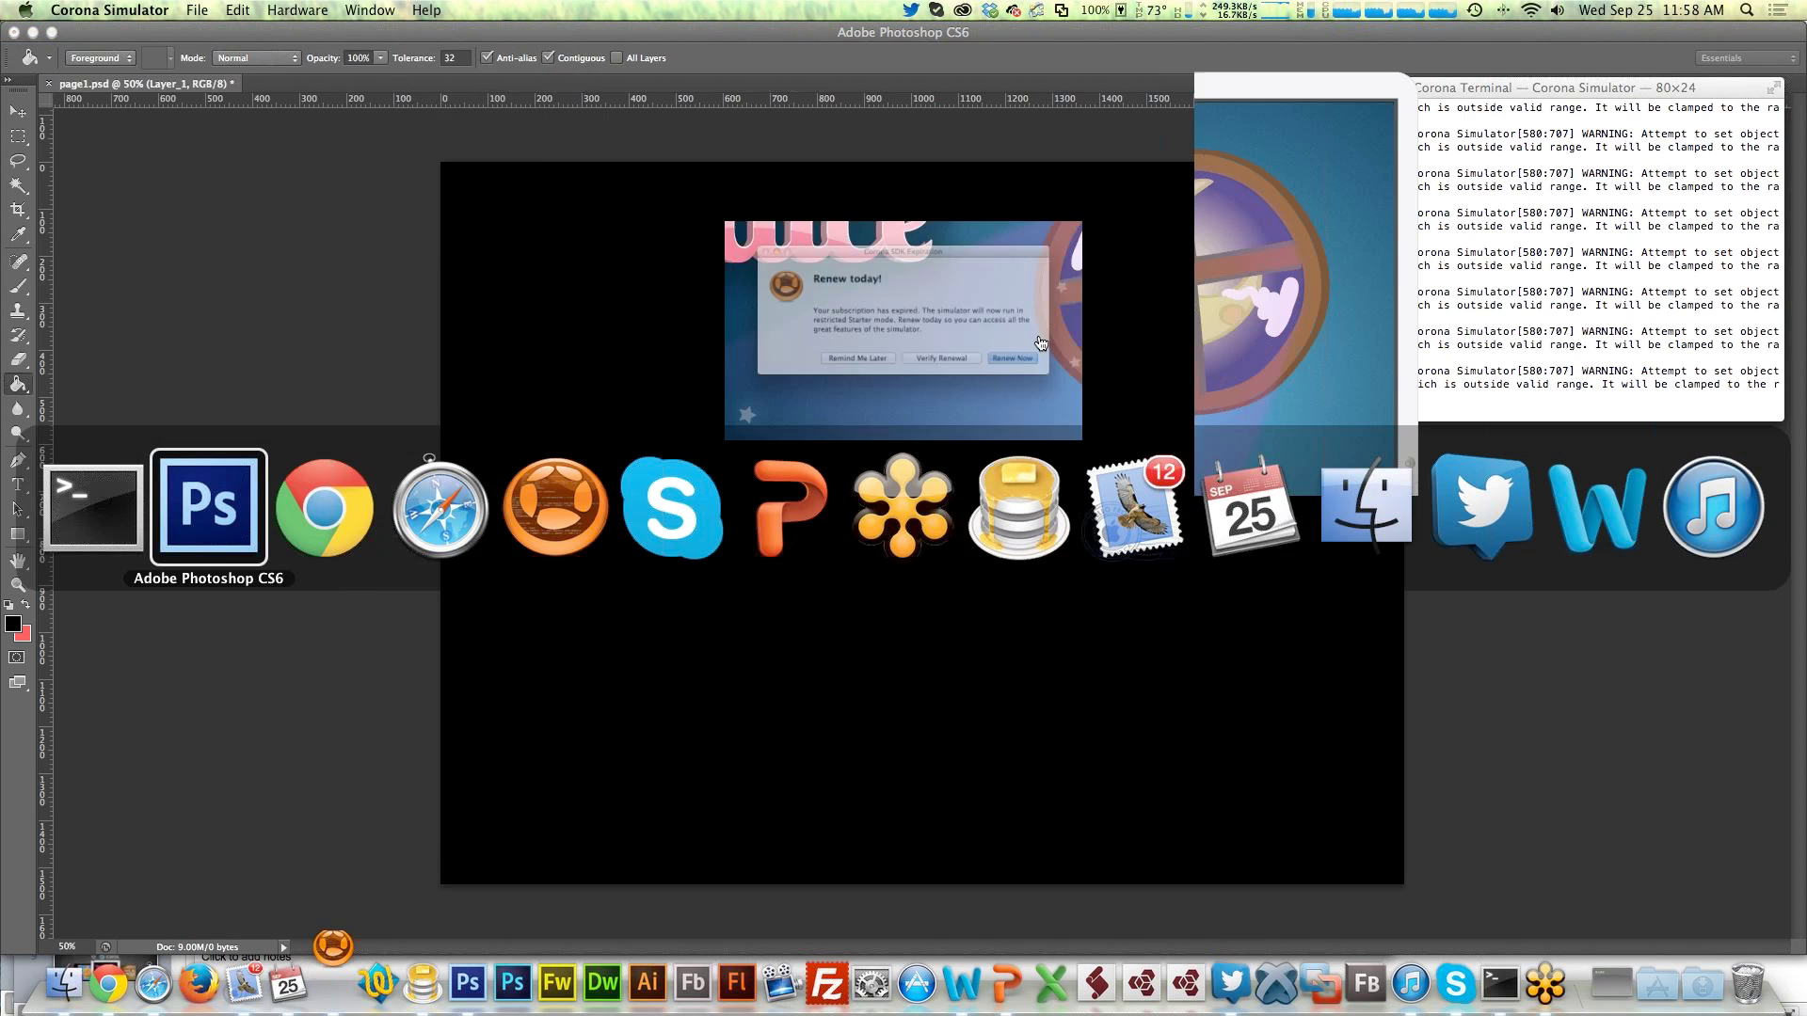
key("super+Tab")
key("super+Tab")
key("super+Tab")
key("super+Tab")
key("super+Tab")
key("super+Tab")
key("super+Tab")
key("super+Tab")
key("super+Tab")
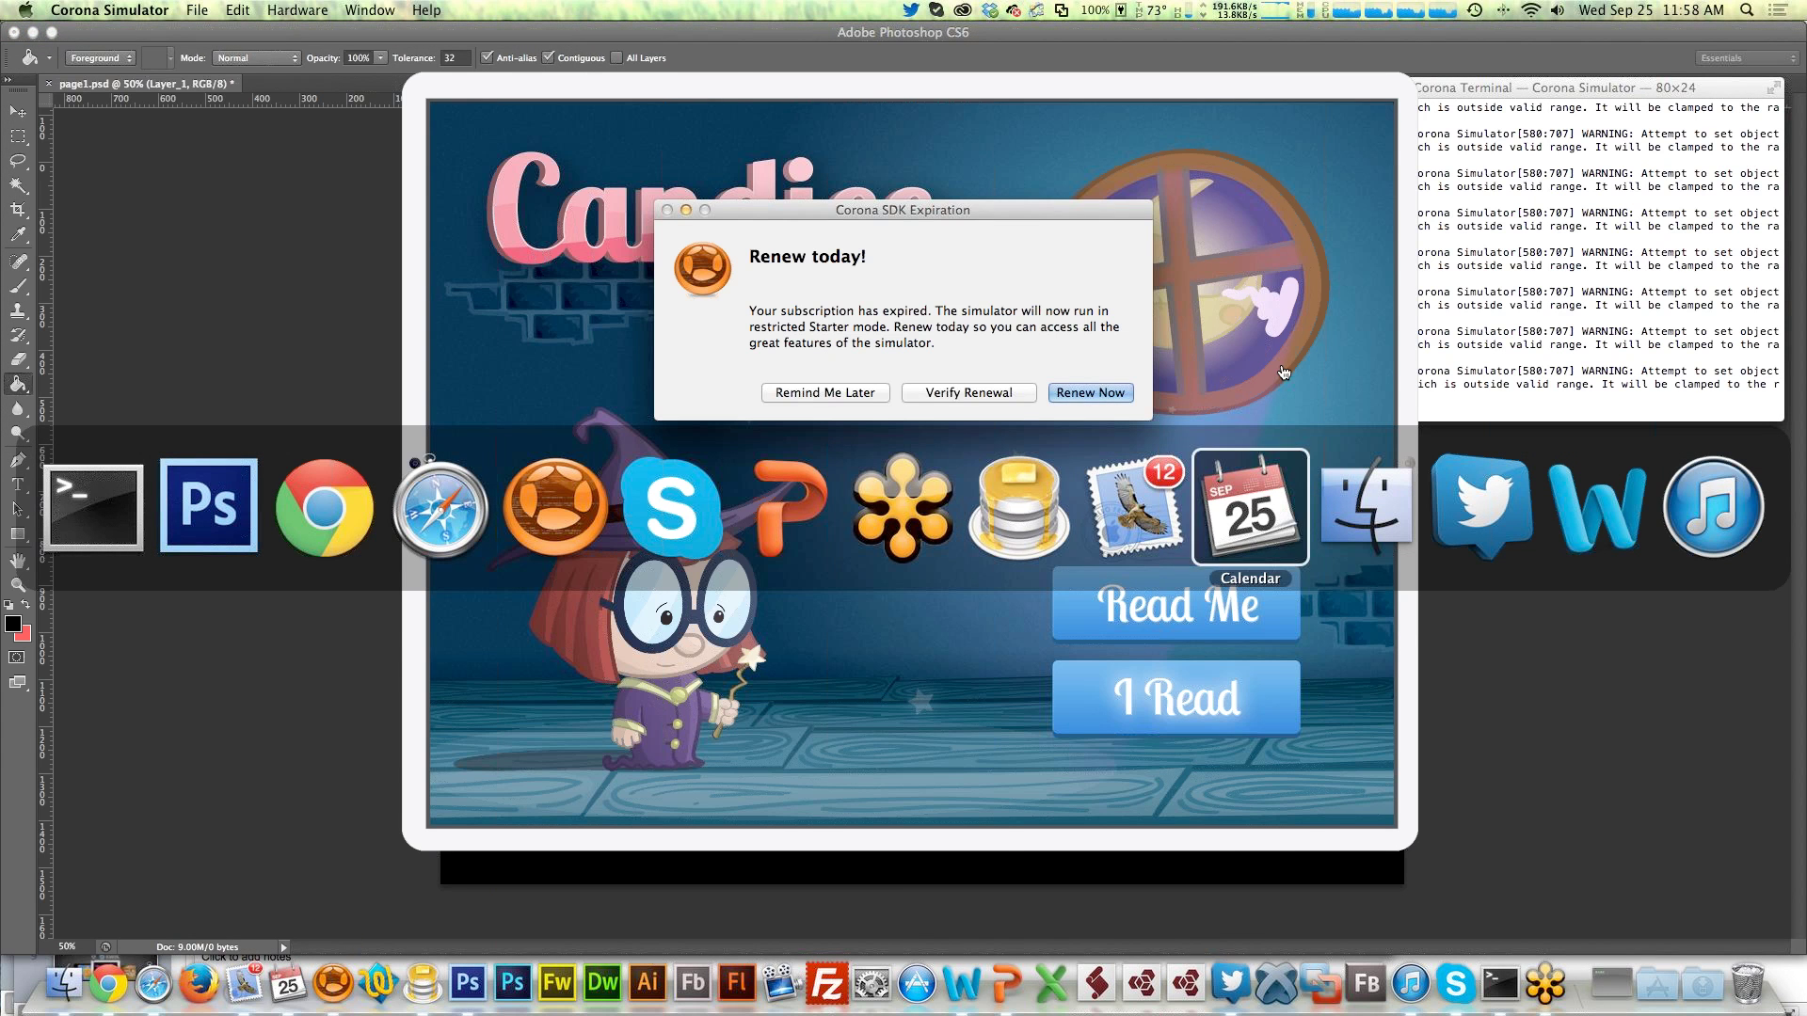
key("super+Tab")
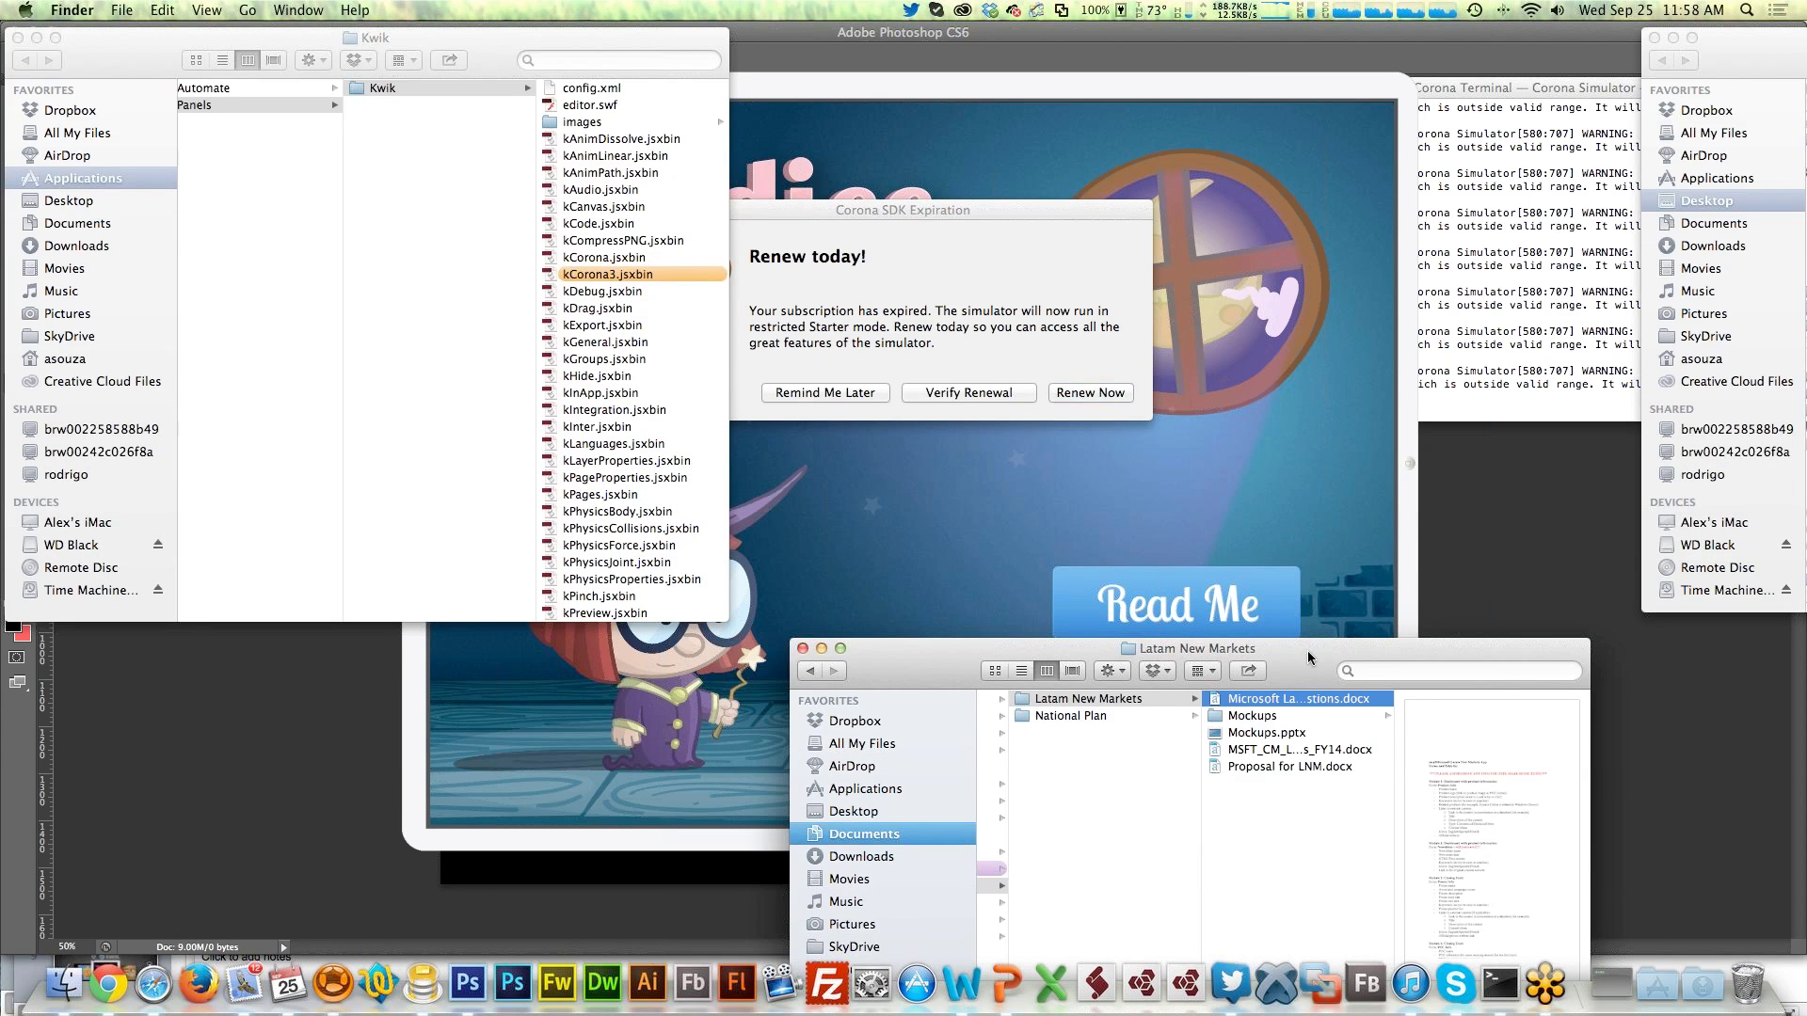
left_click_drag(1308, 657, 1060, 315)
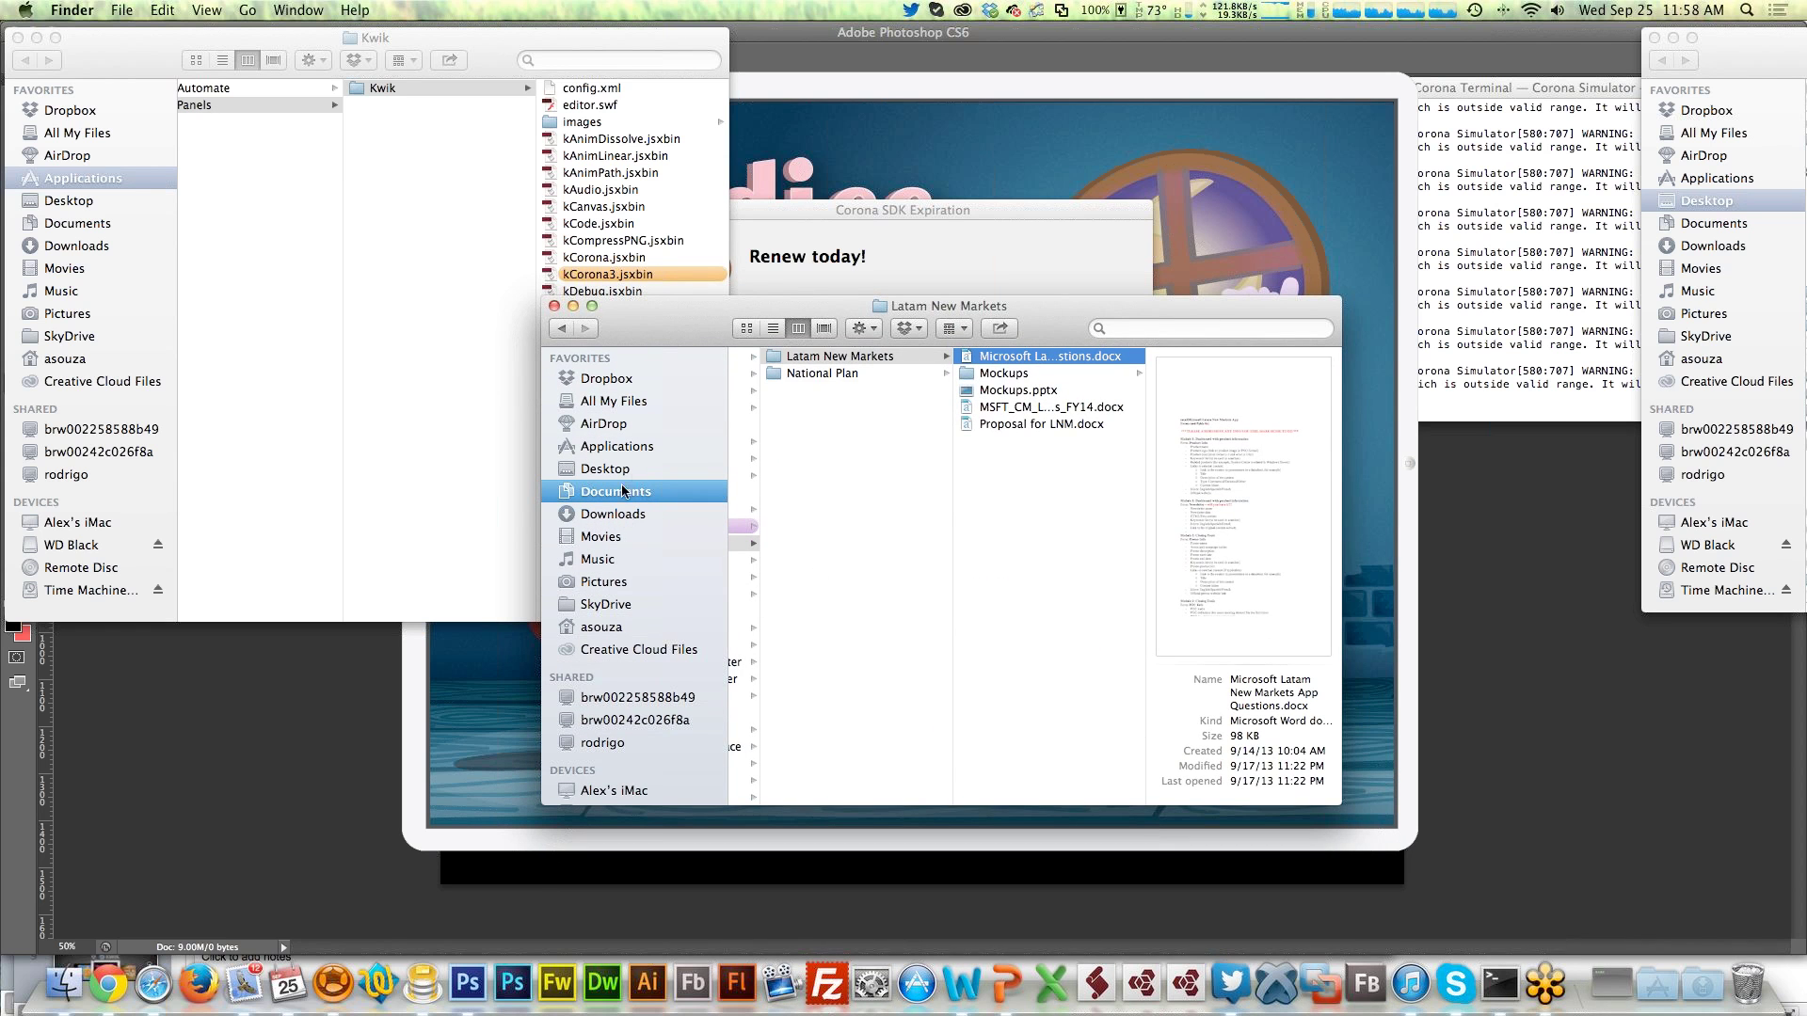
Browse from the K3 folder into the newIpad project's build folder and open its images folder
scroll(800, 497, "left", 5)
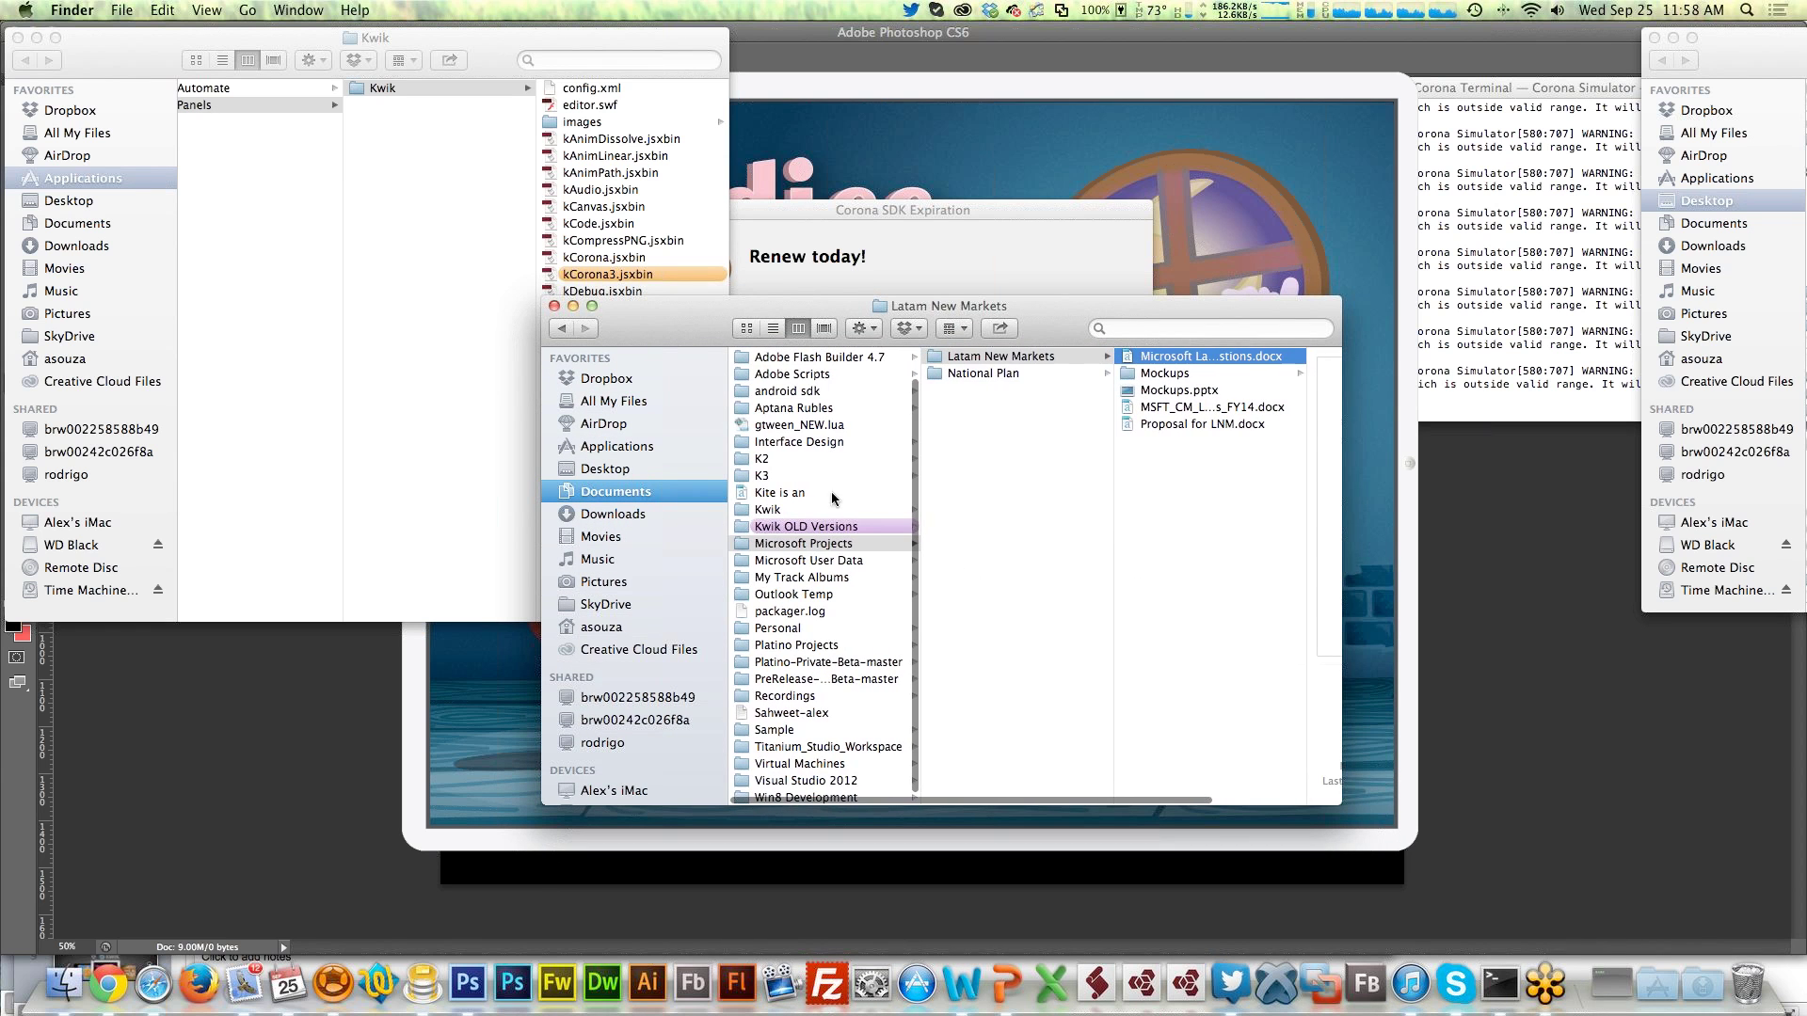
left_click(775, 477)
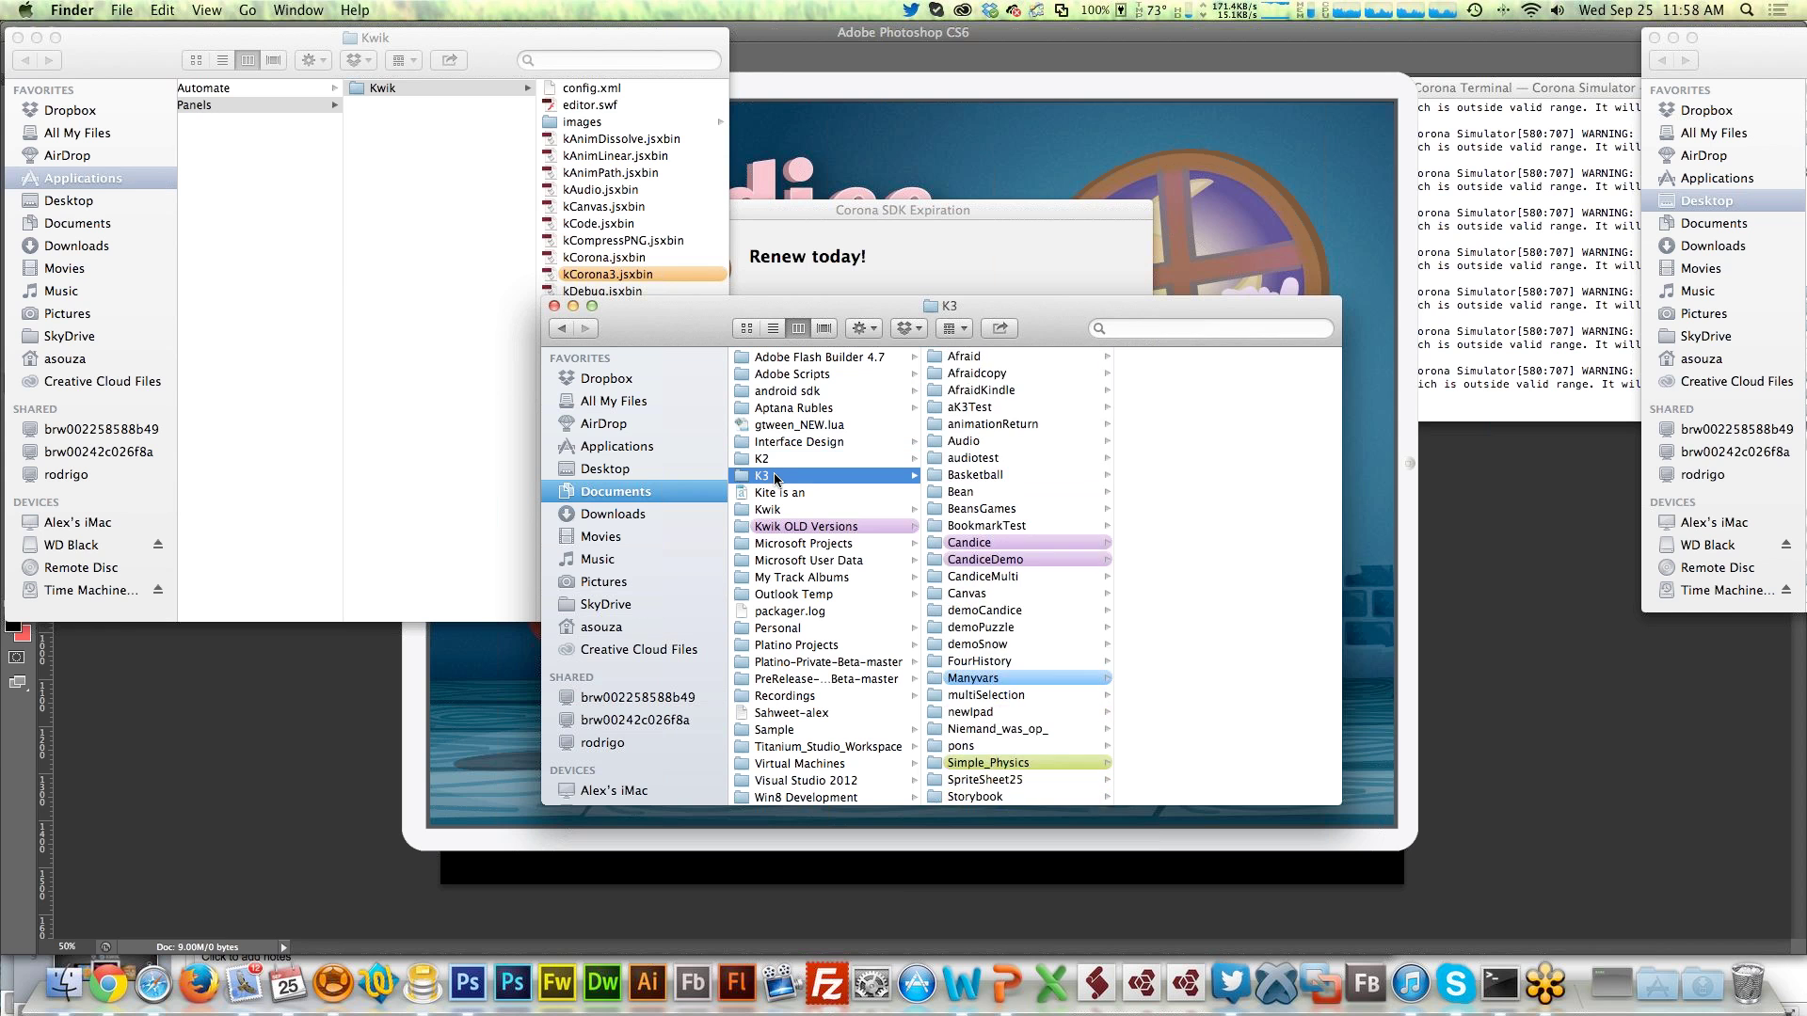
scroll(1000, 560, "down", 5)
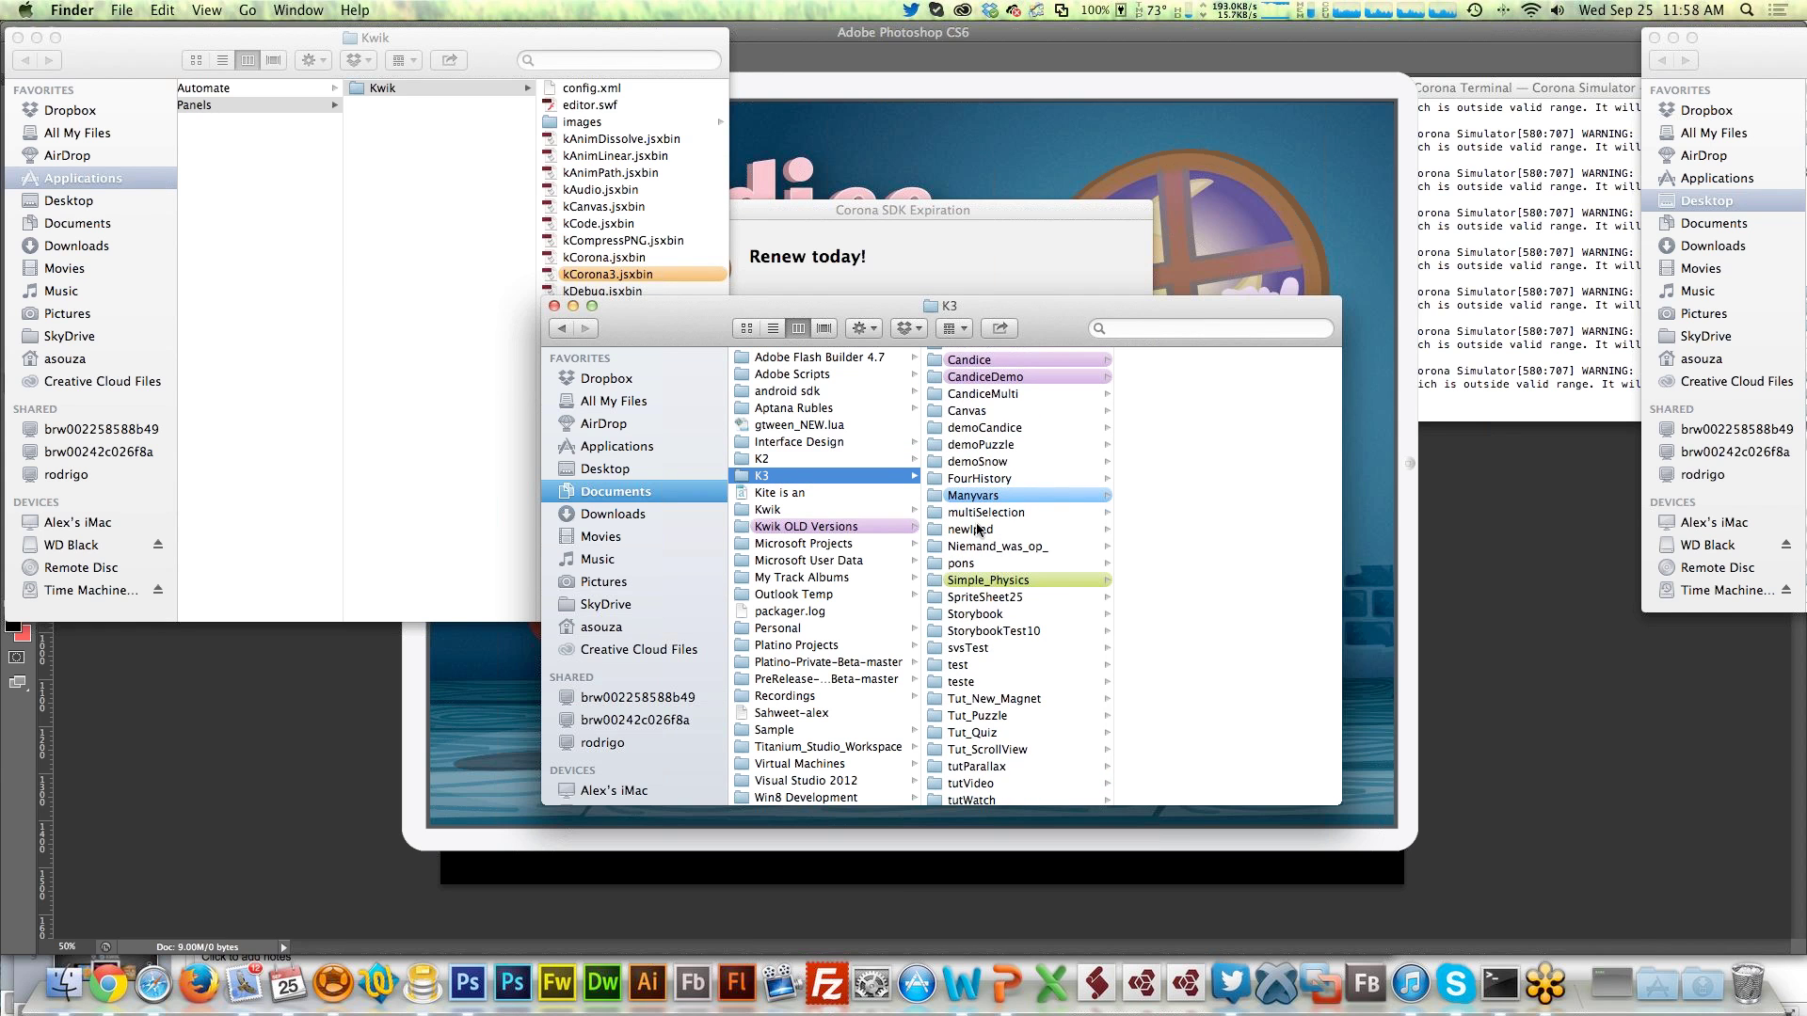
left_click(984, 530)
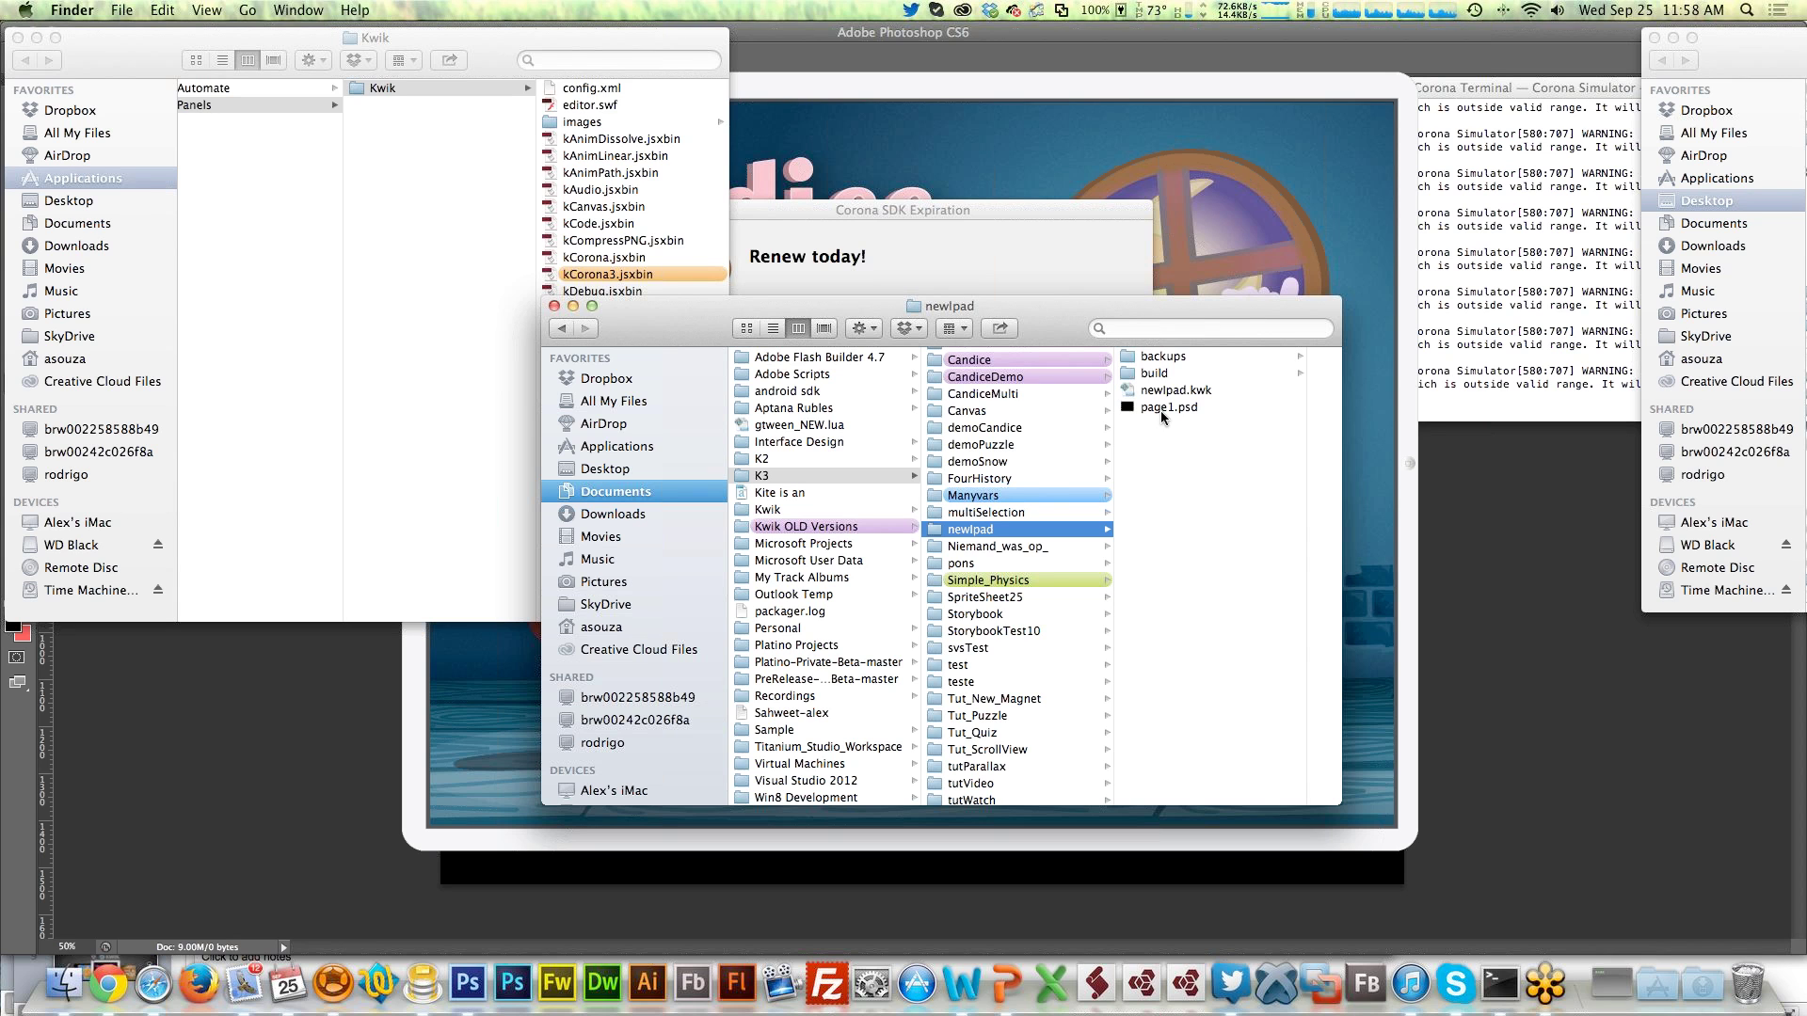
left_click(1157, 373)
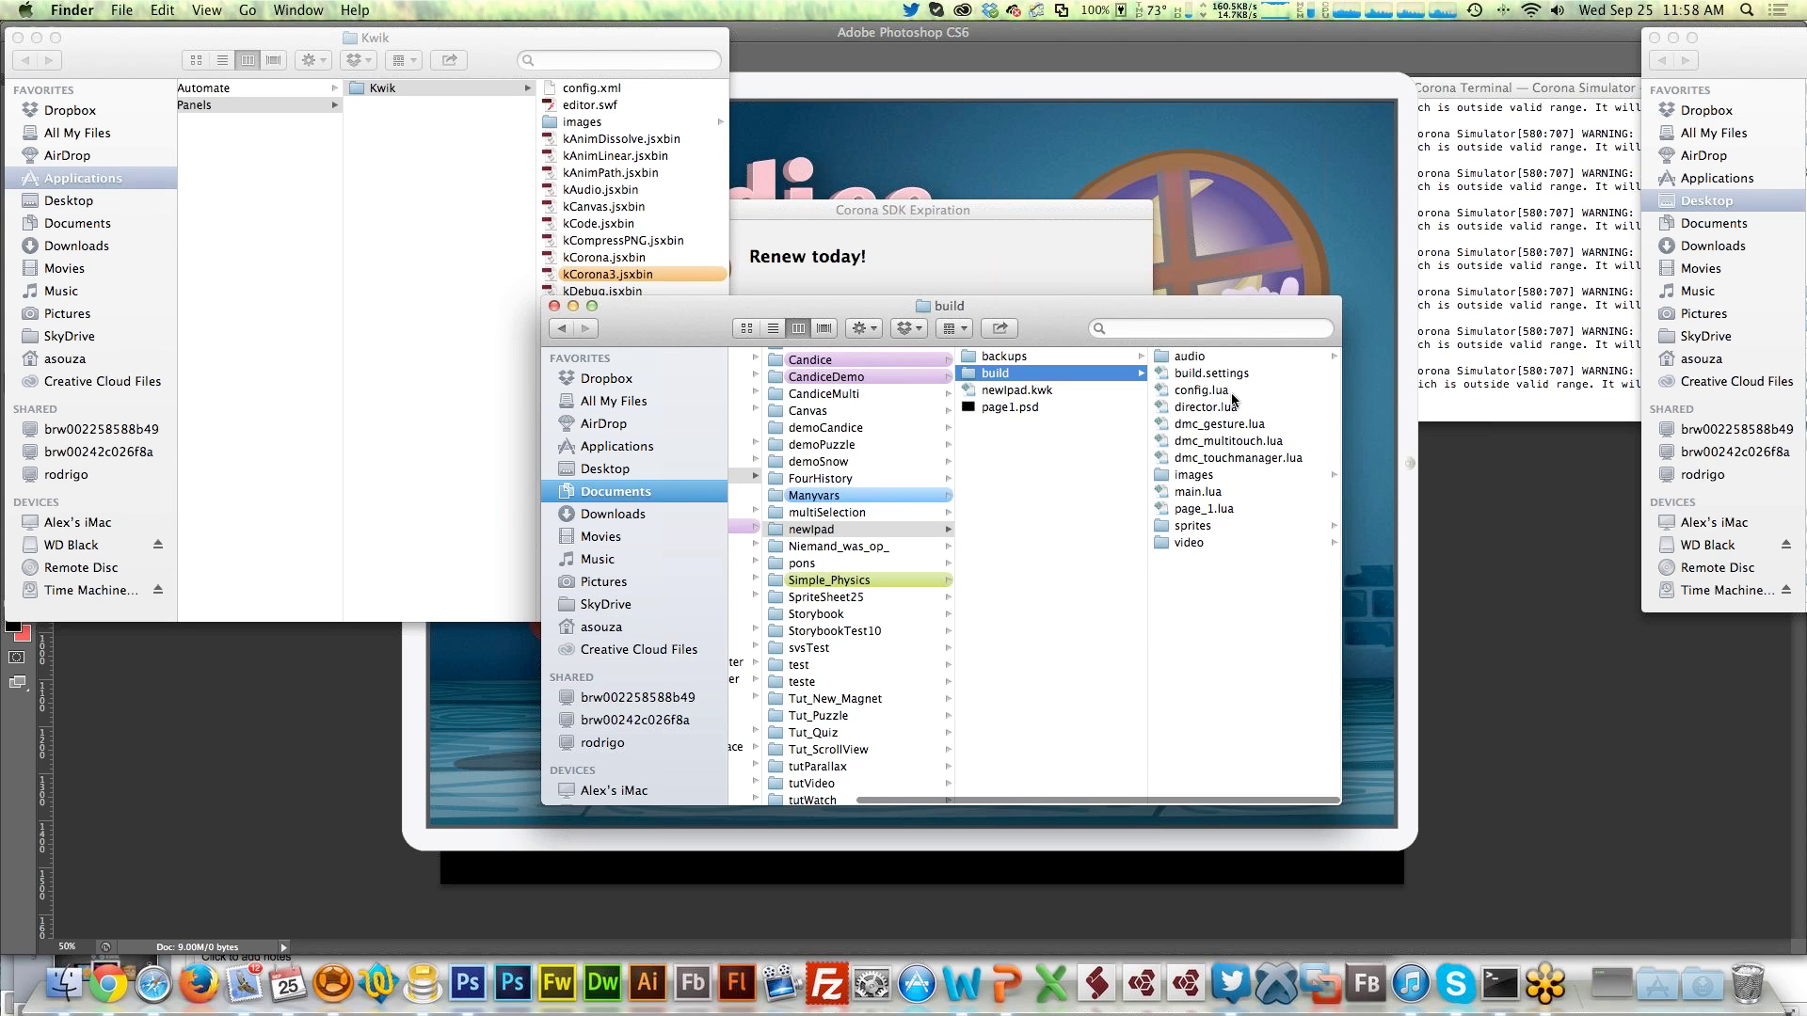
left_click(1203, 477)
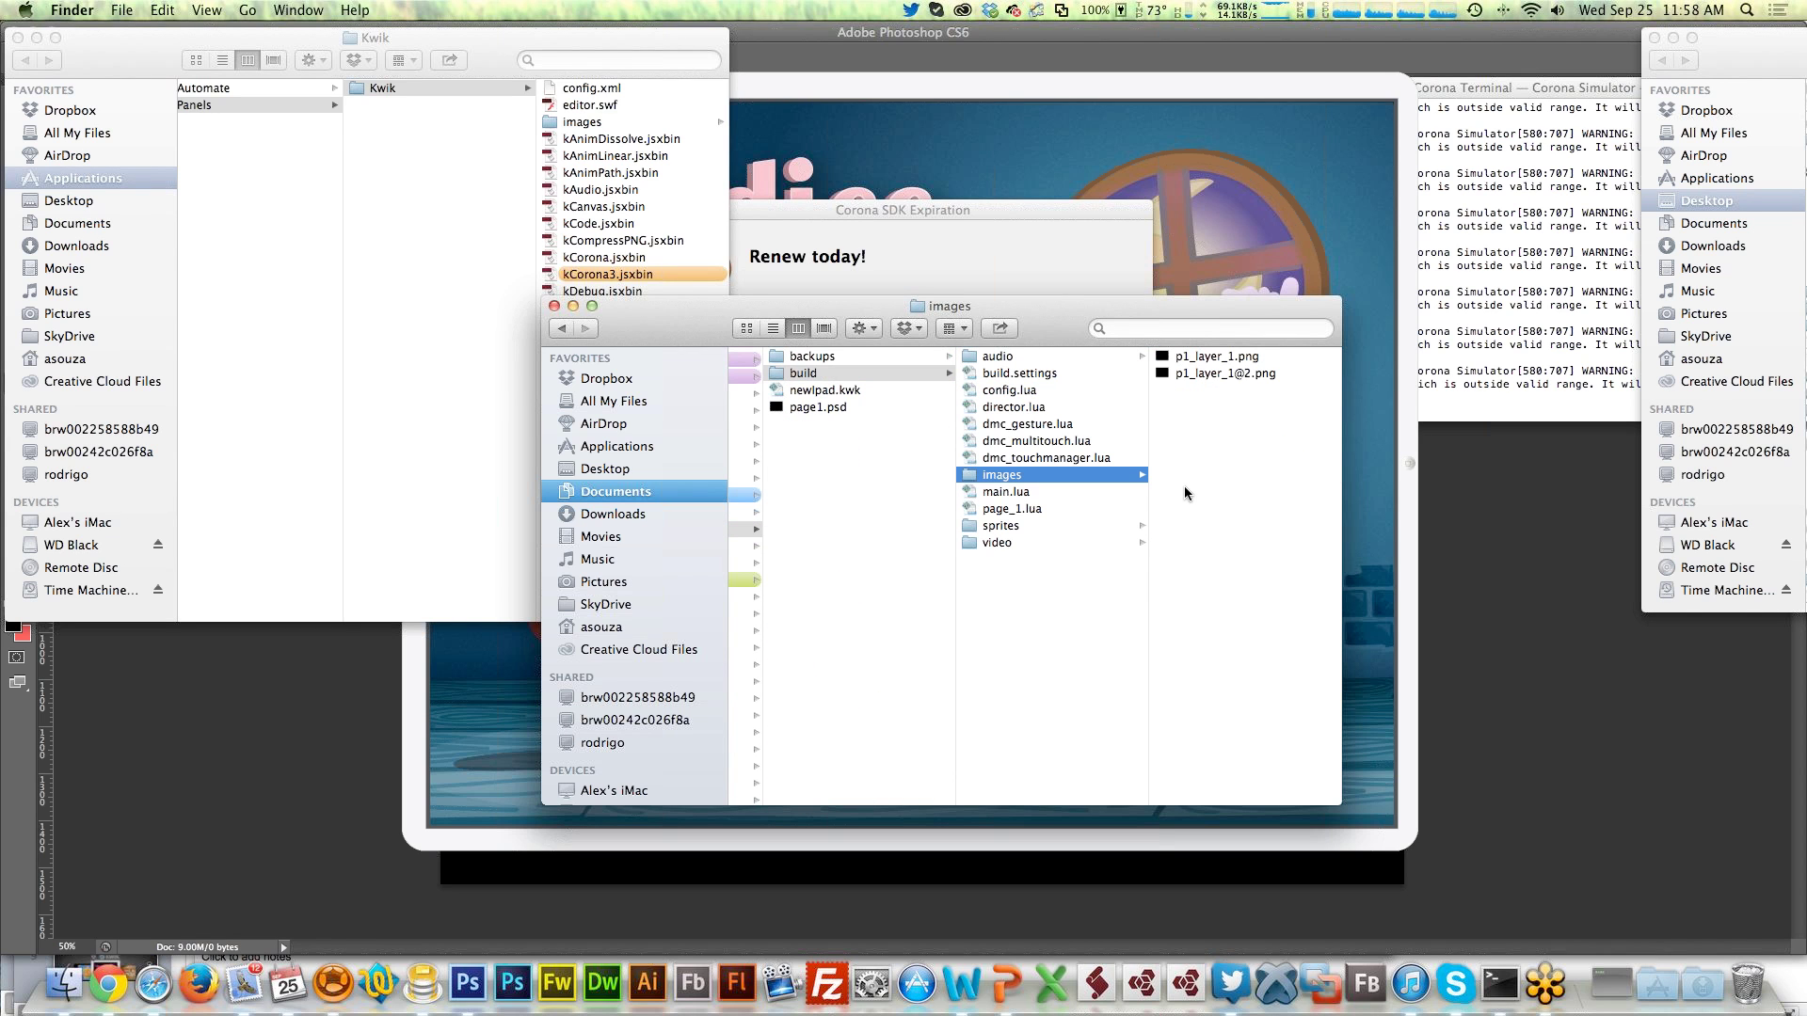
left_click(1209, 358)
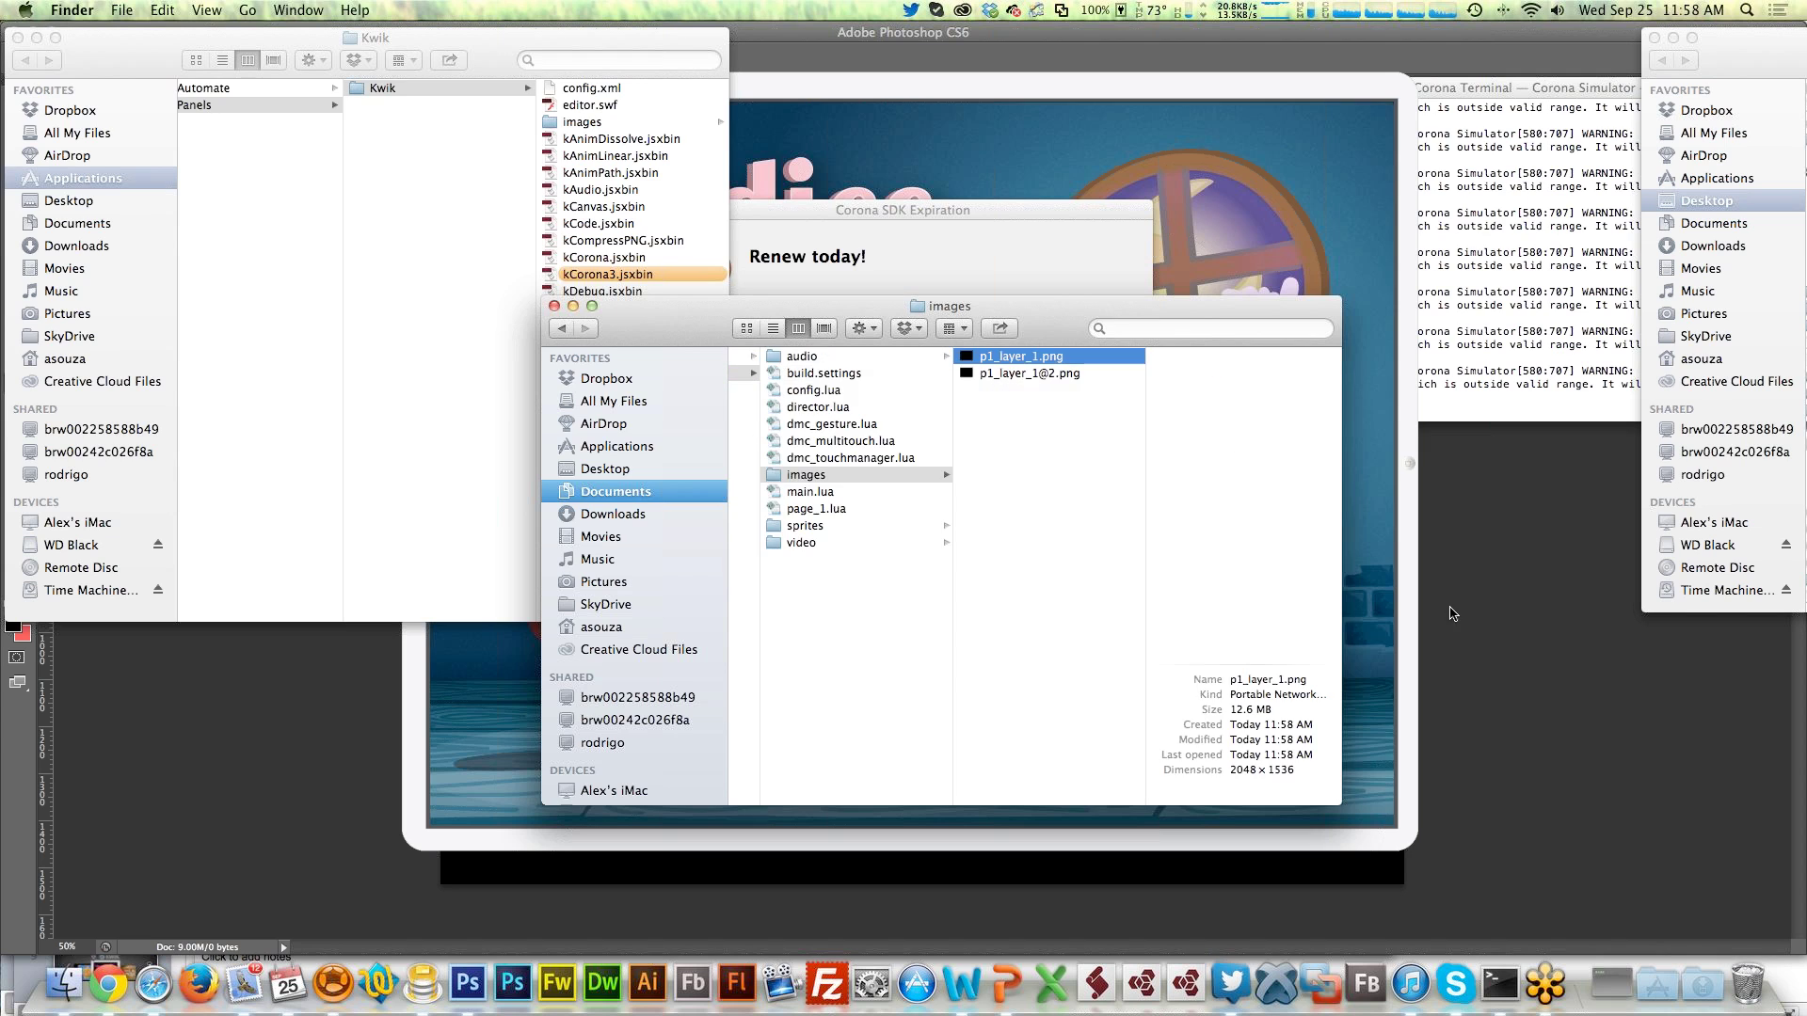
left_click(1454, 614)
key("super+Tab")
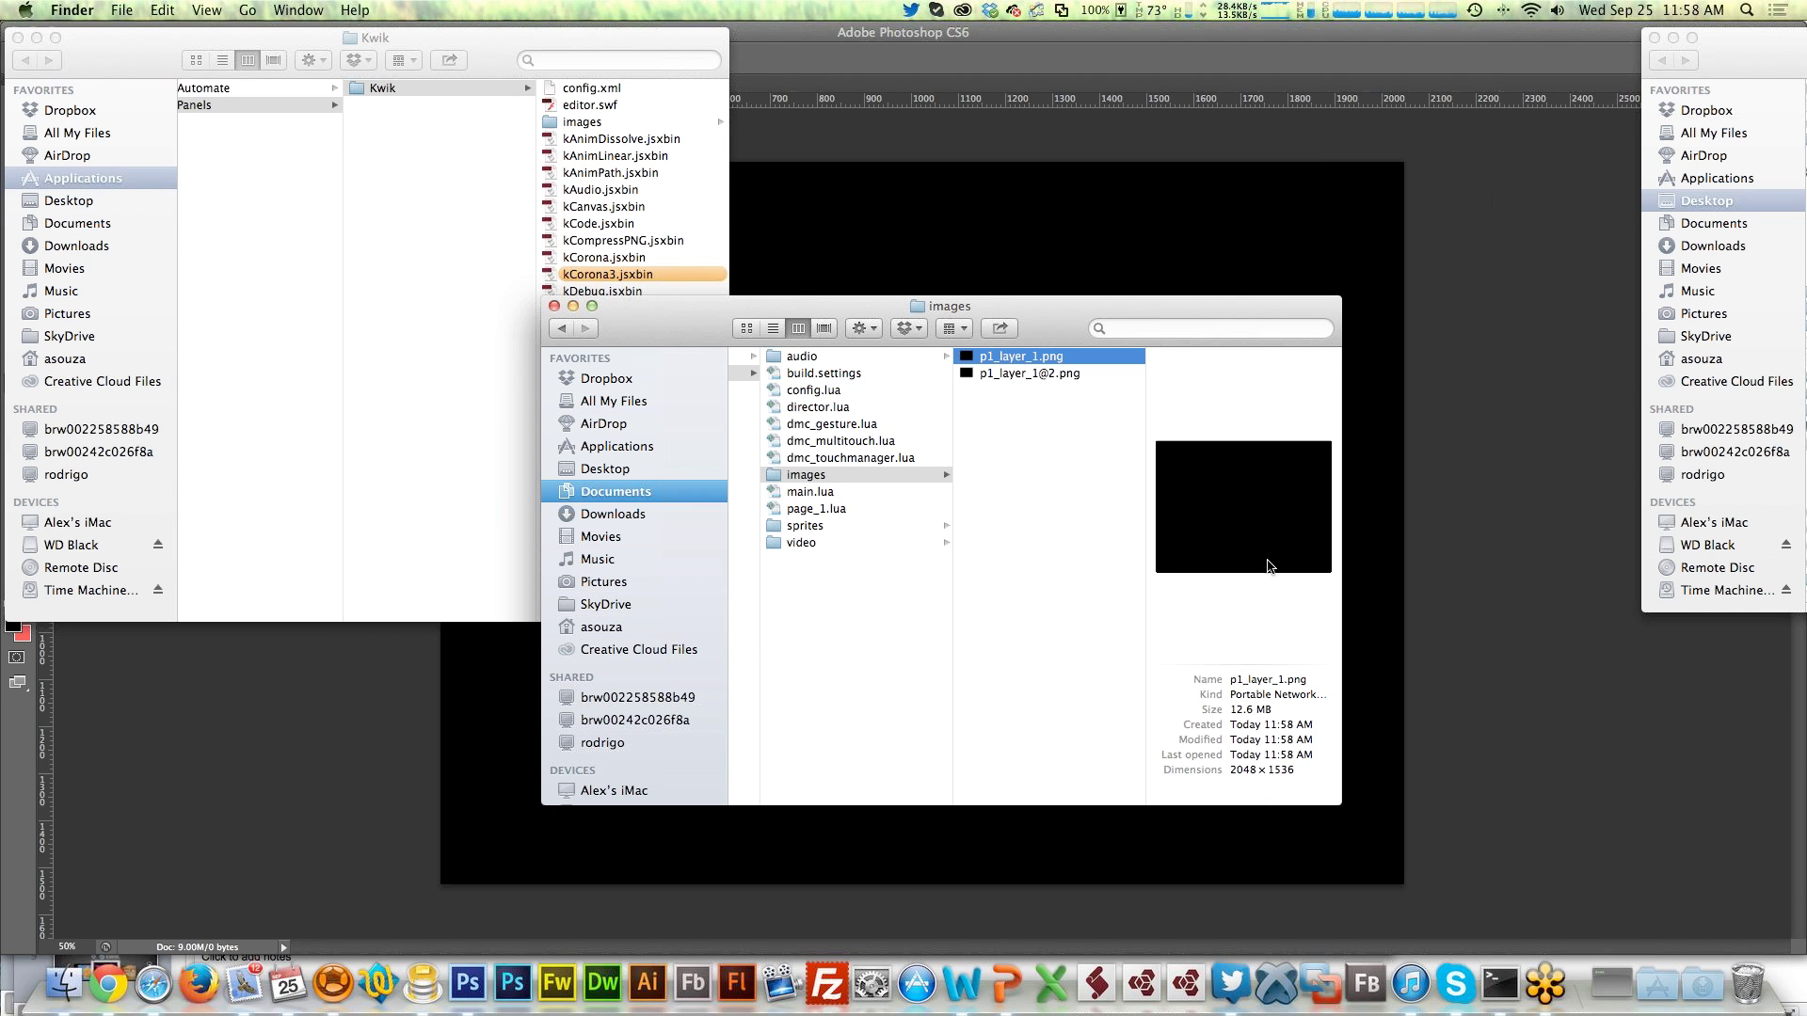
left_click(1000, 374)
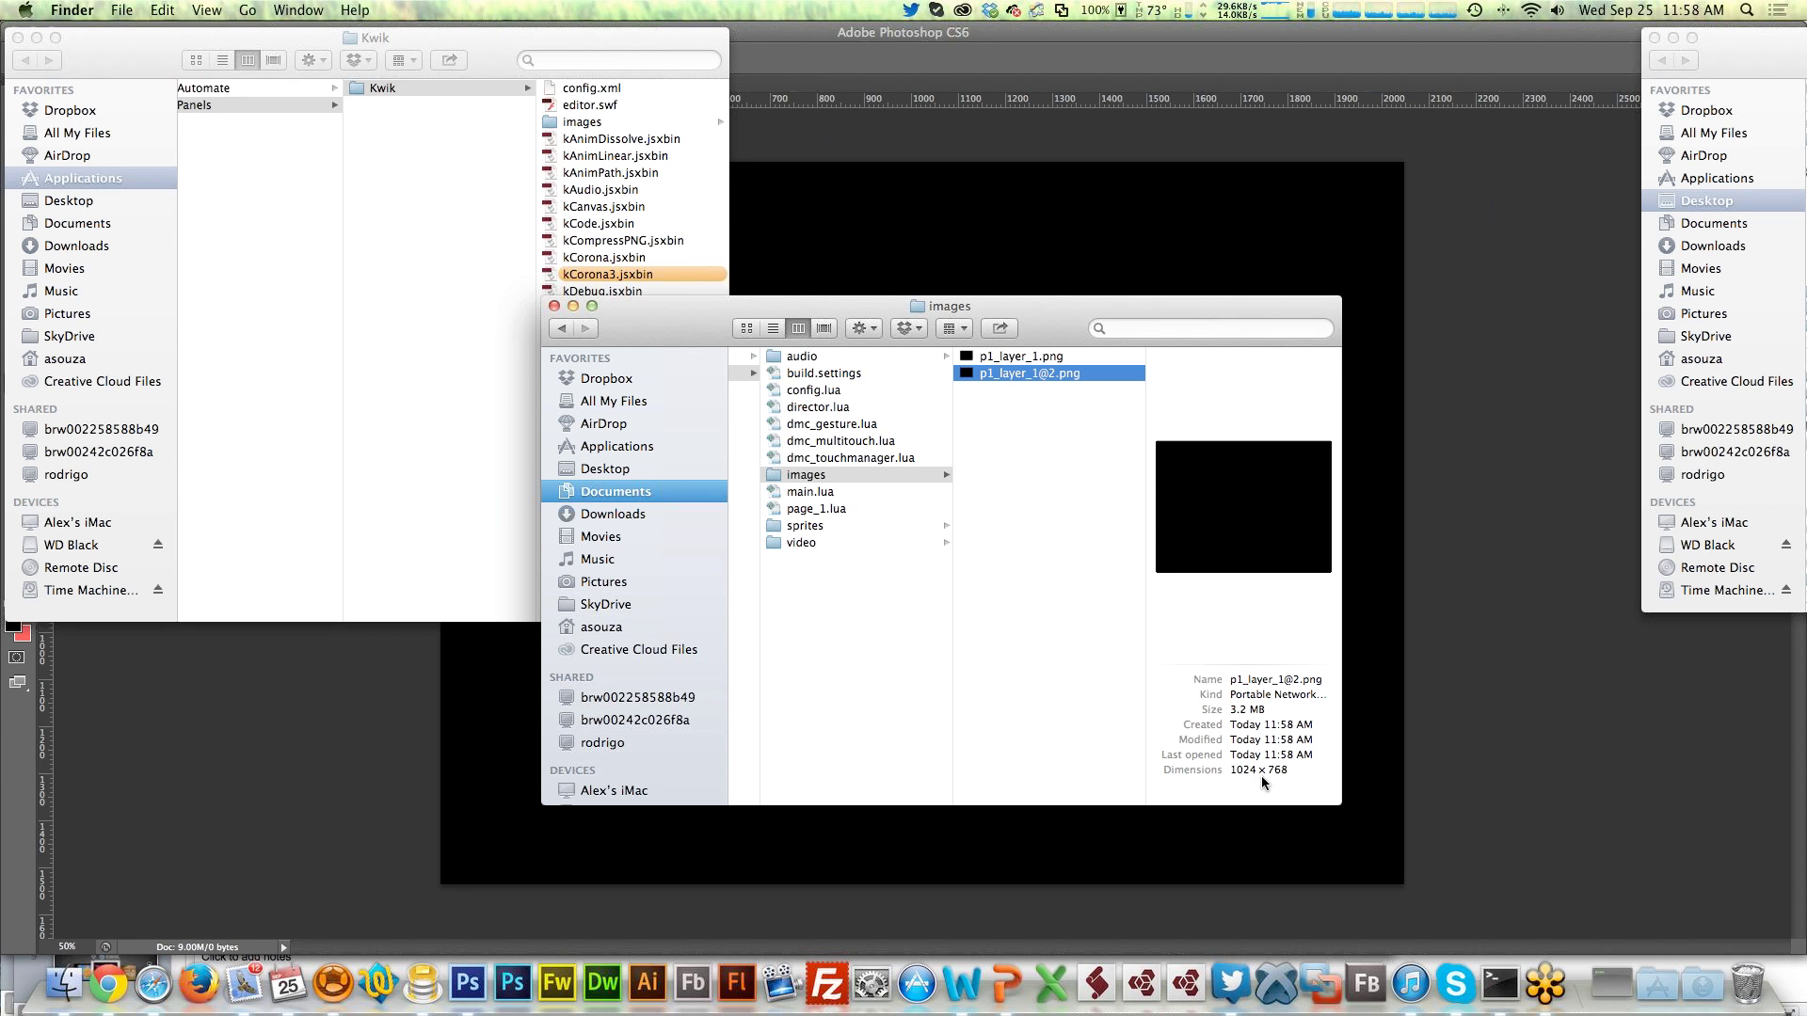
left_click(1063, 358)
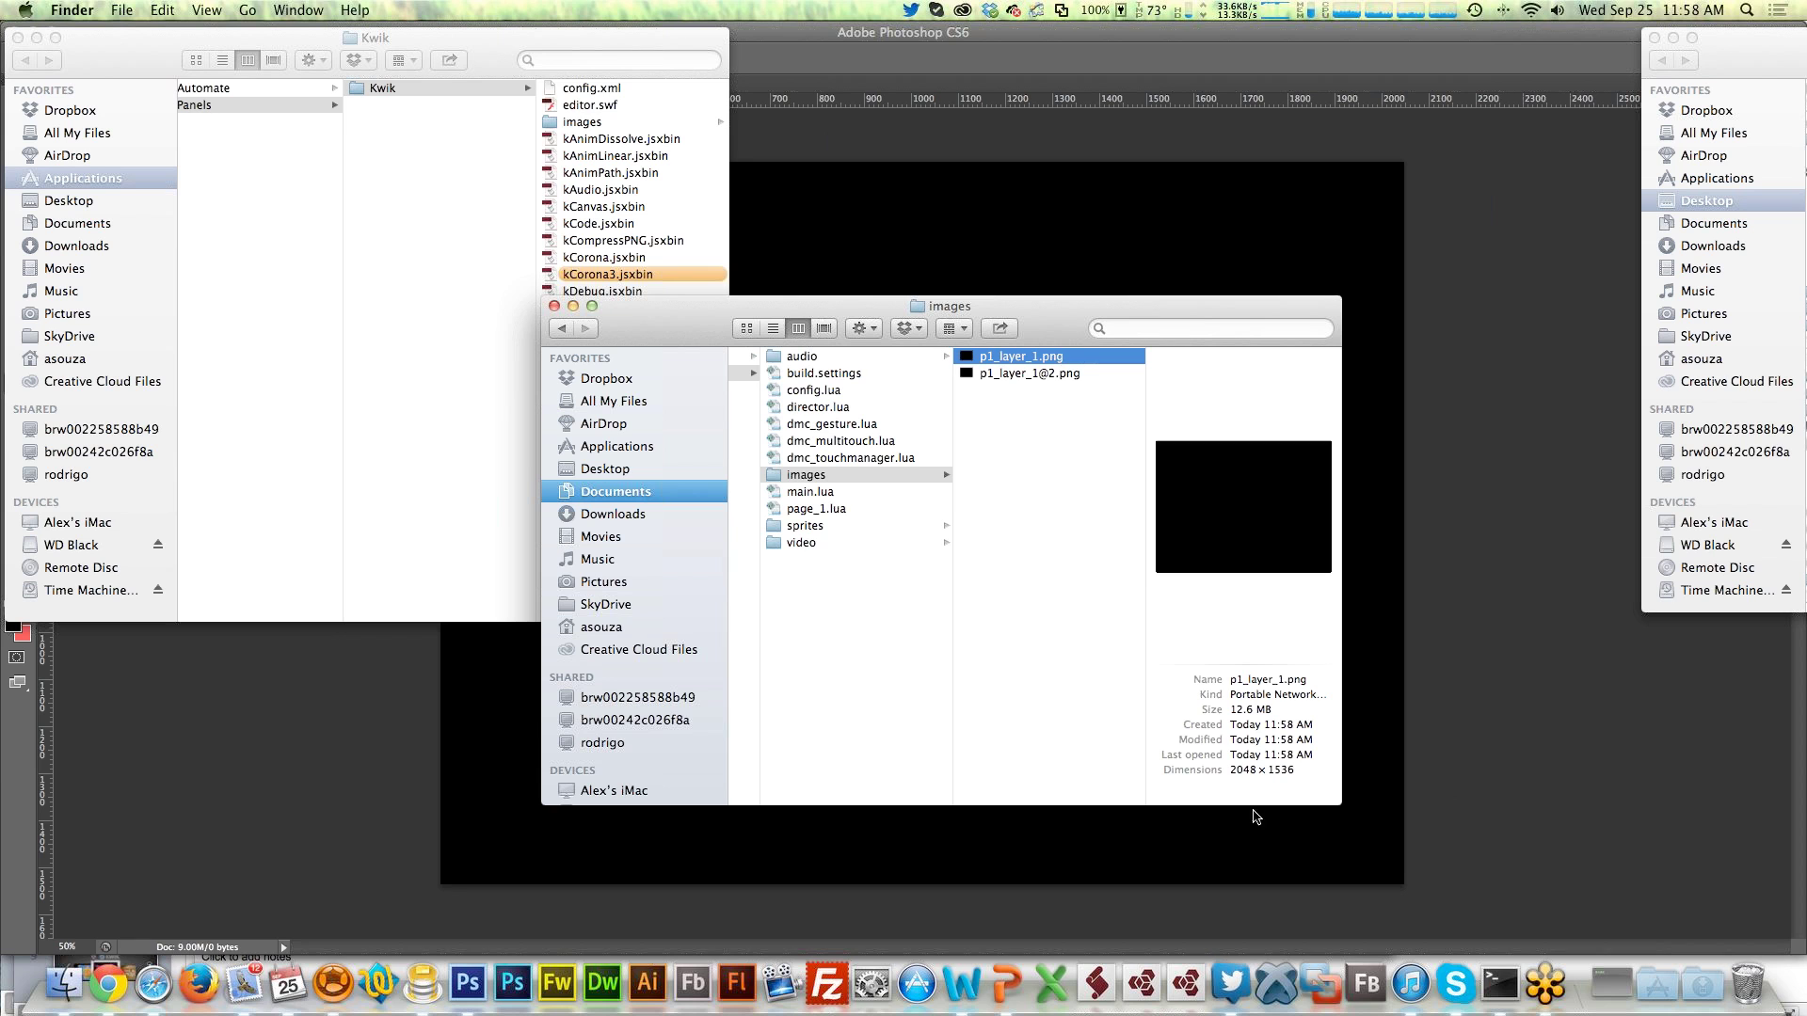
left_click(1064, 373)
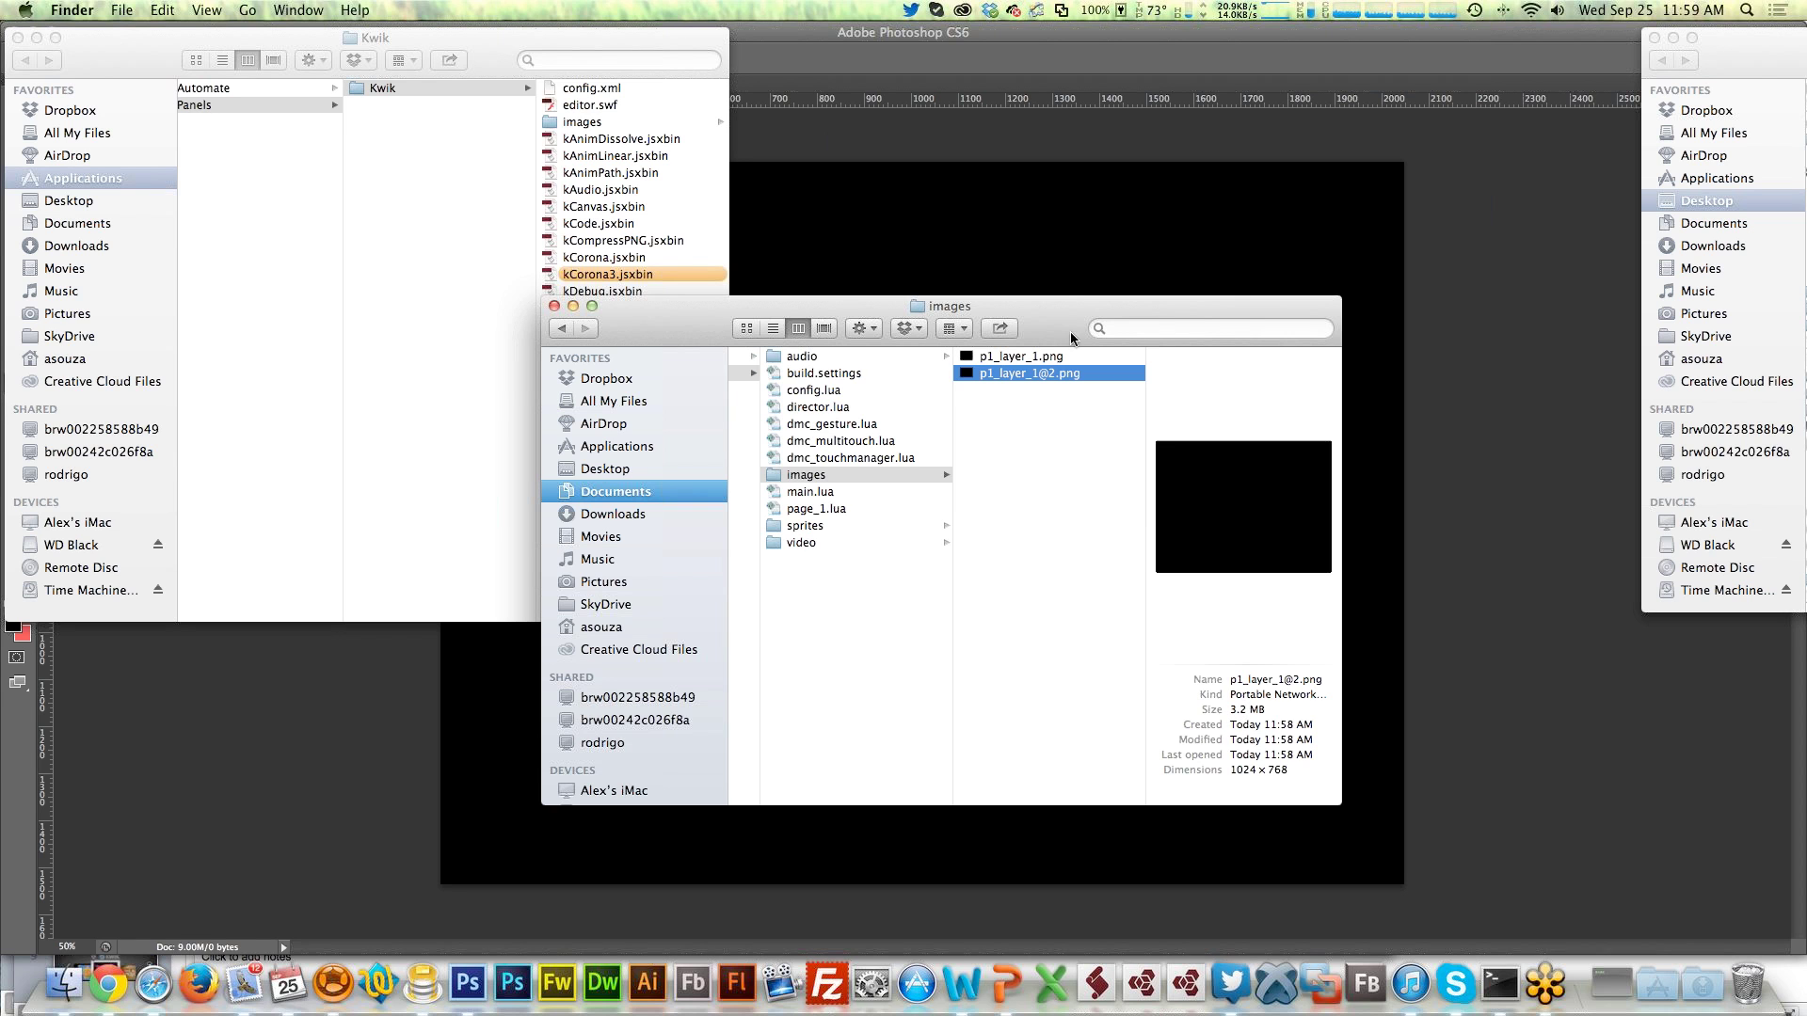
left_click(1052, 359)
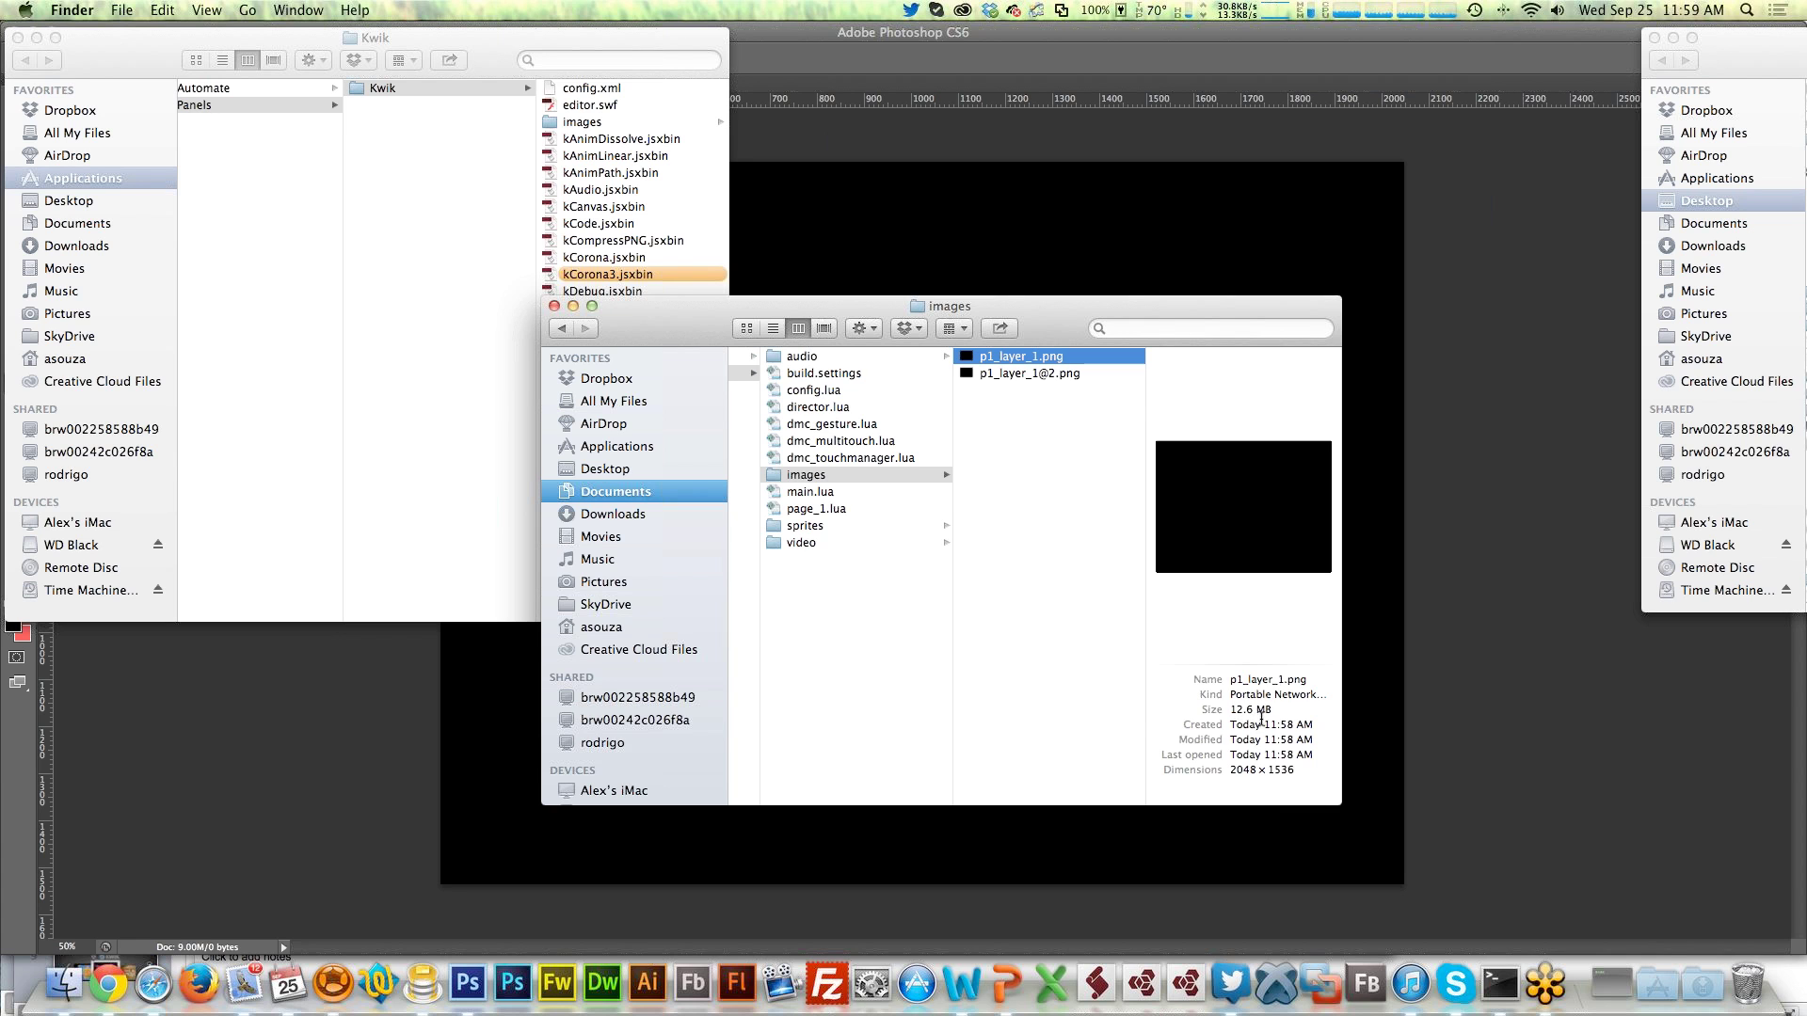
left_click_drag(1231, 770, 1293, 769)
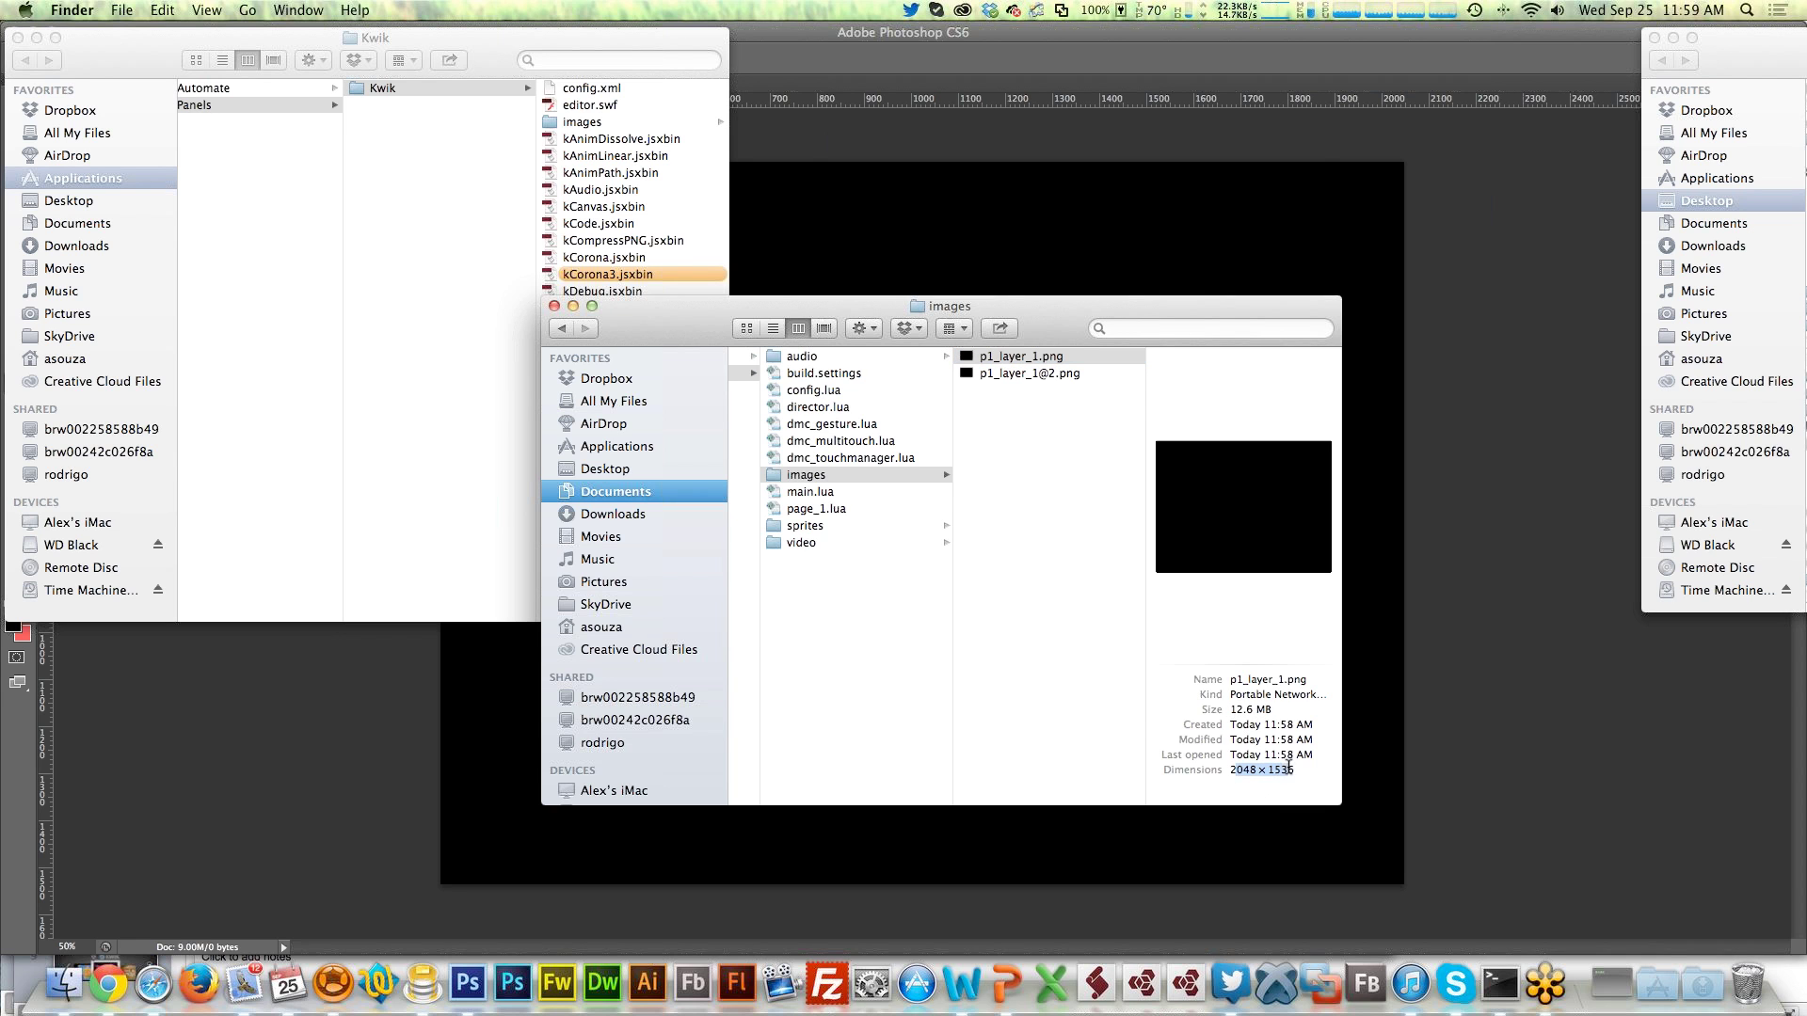
left_click_drag(1230, 709, 1269, 710)
left_click(1039, 557)
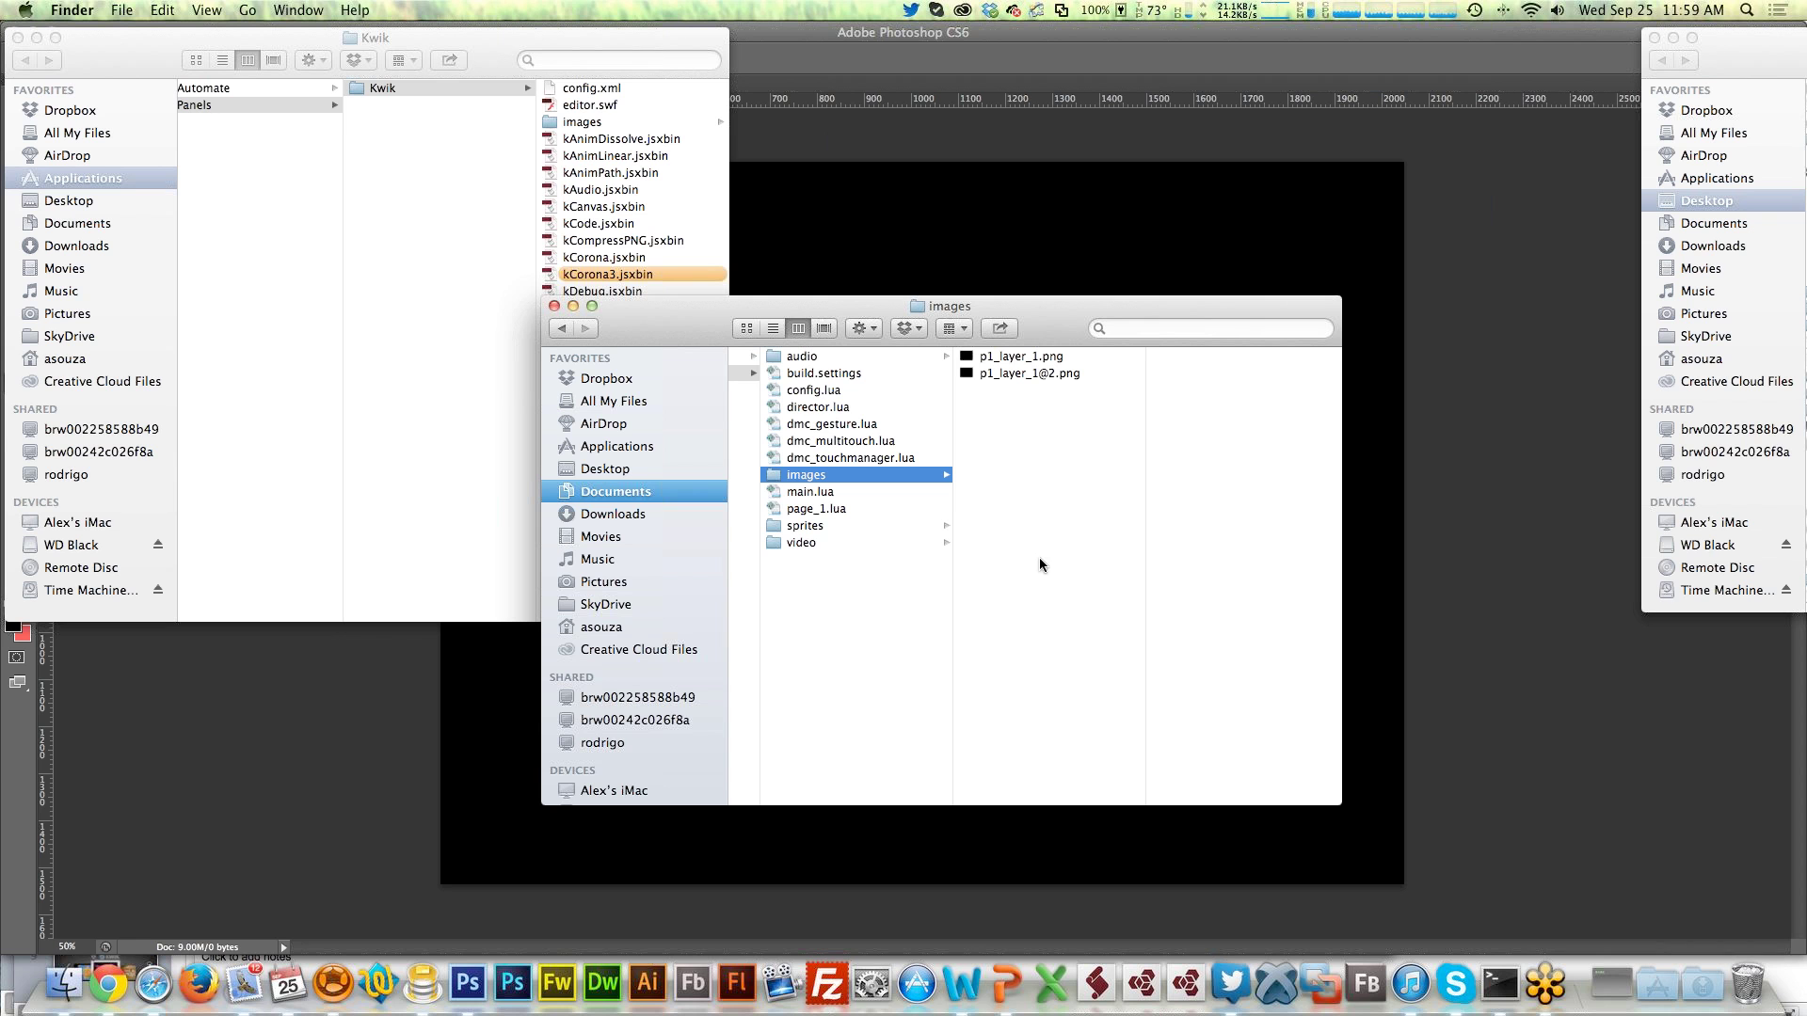
Return to Photoshop and close the newIpad project without saving the changes to page1.psd
left_click(1420, 483)
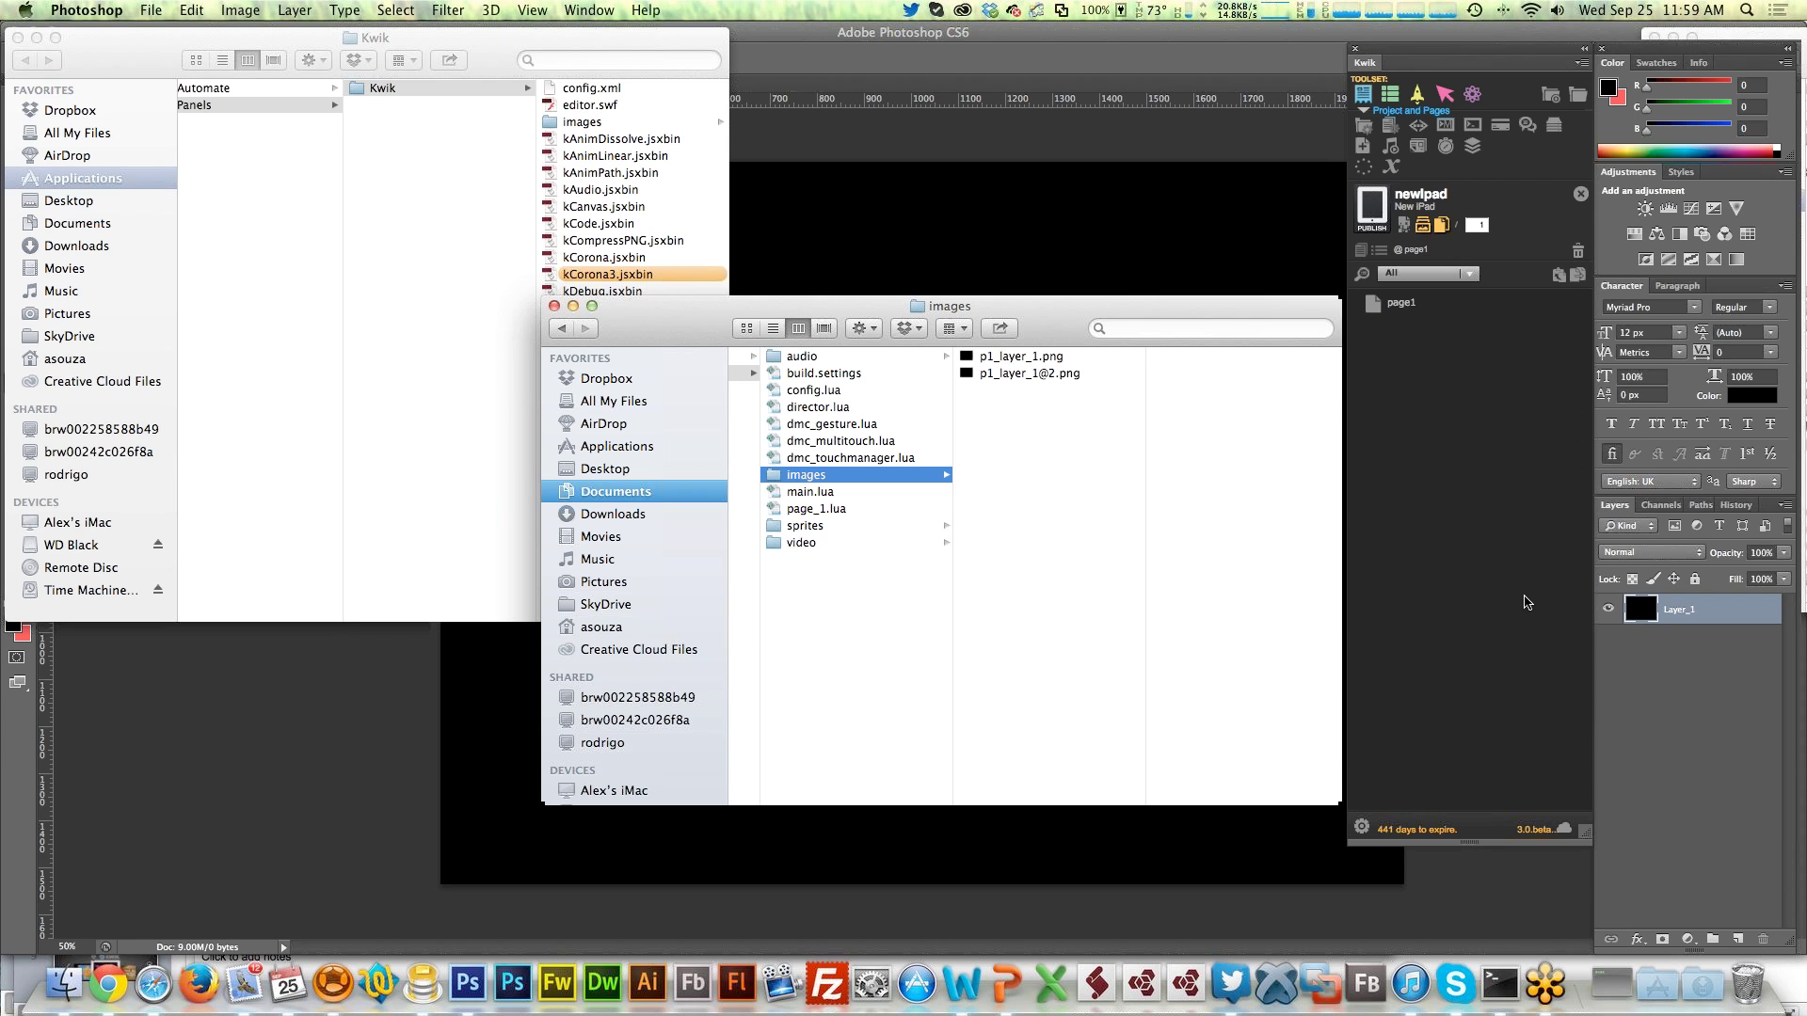
left_click(1581, 194)
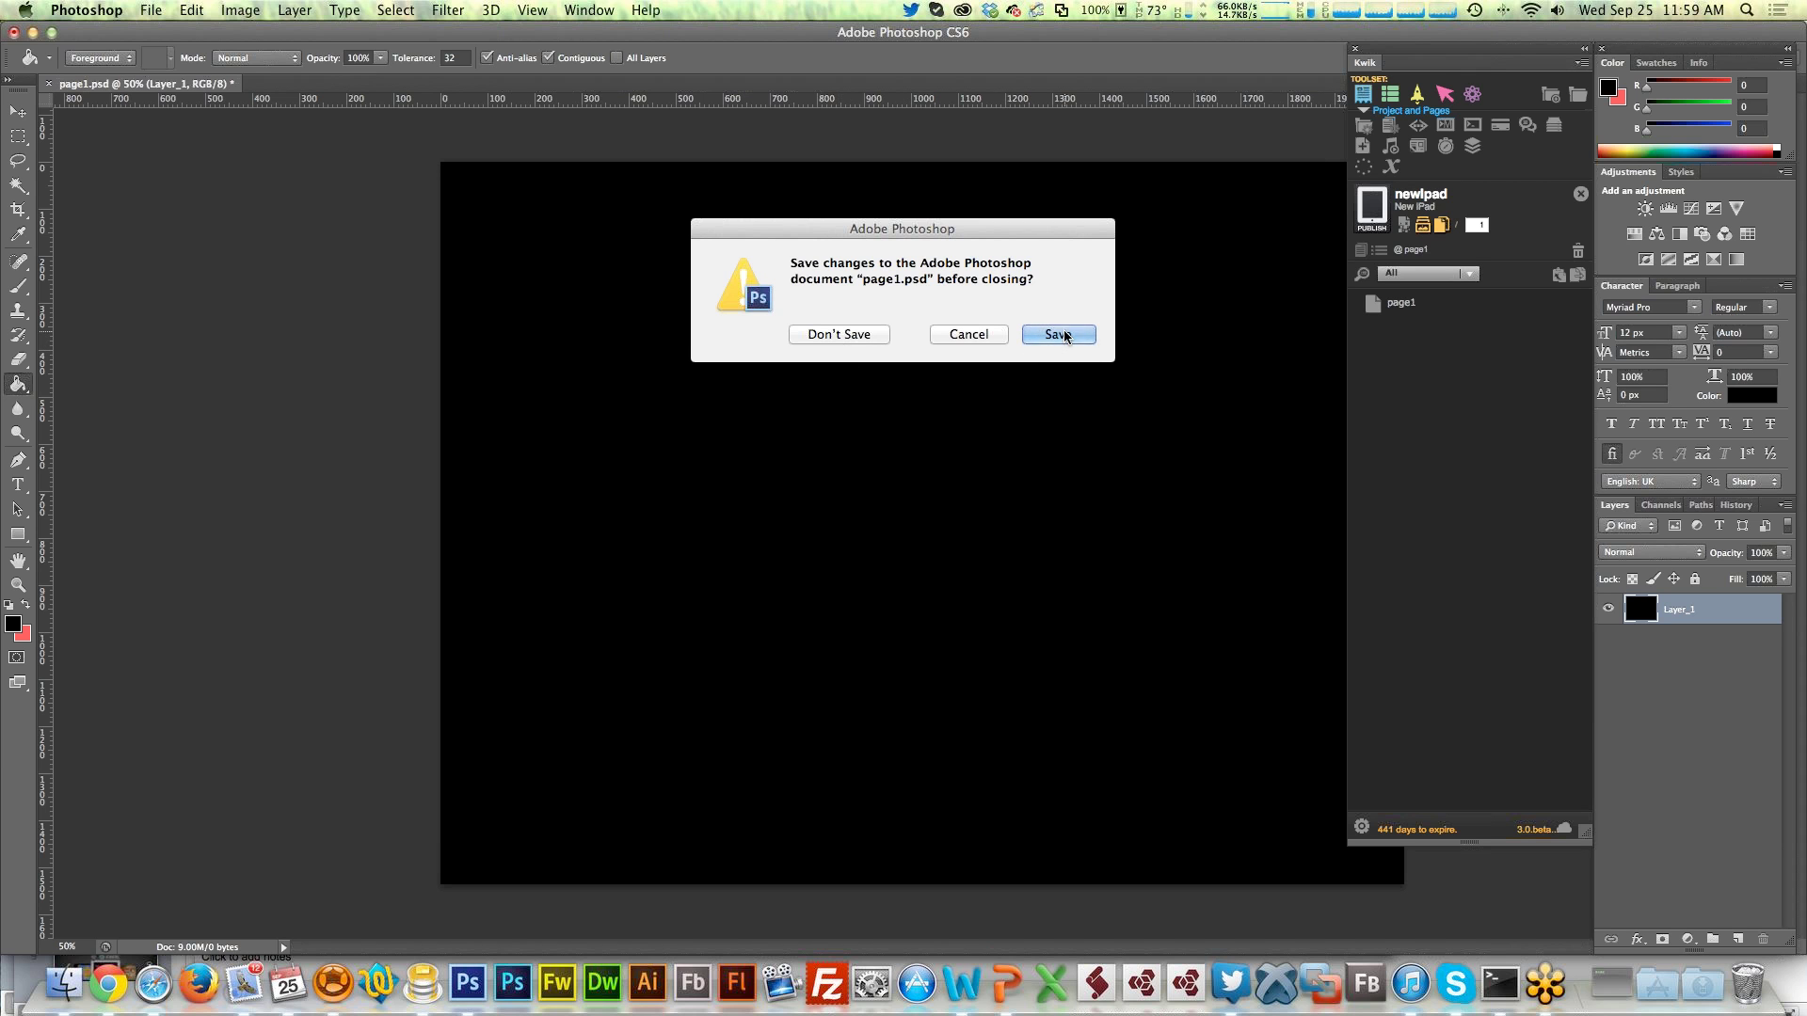
left_click(838, 336)
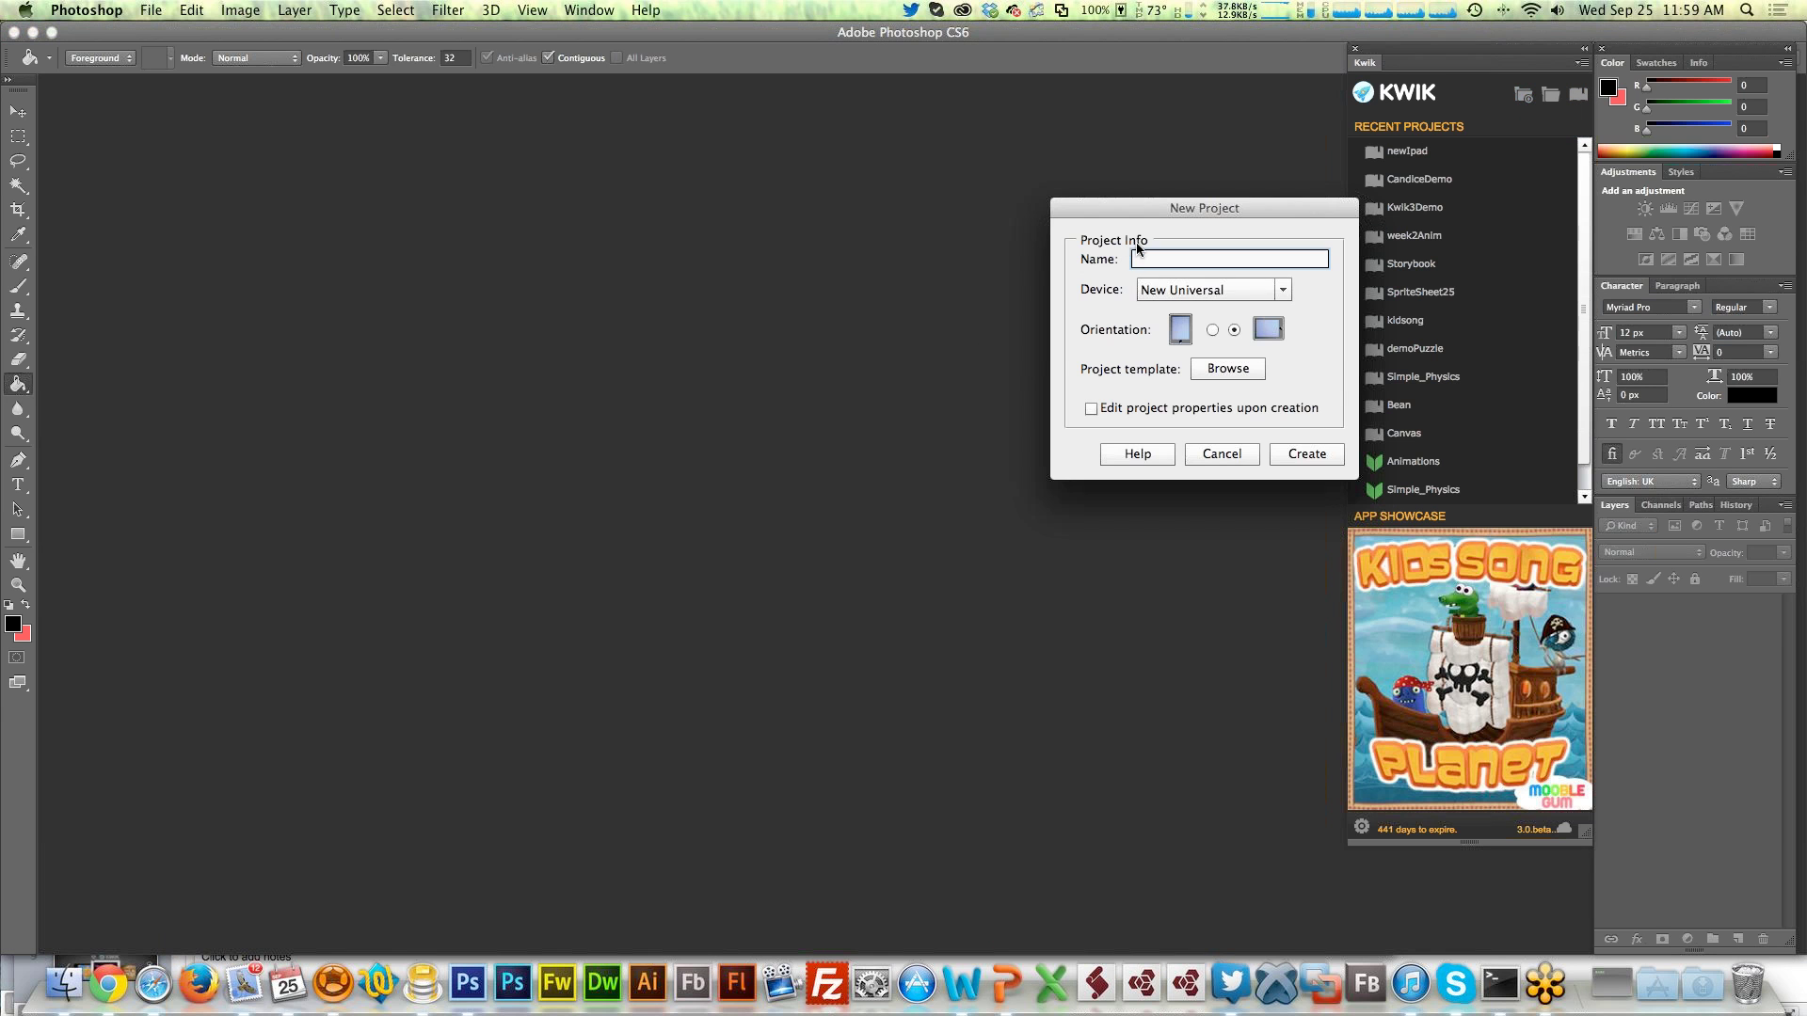
Create a new Kwik project named iPad for the New iPad Only device
type("iPad")
left_click(1189, 292)
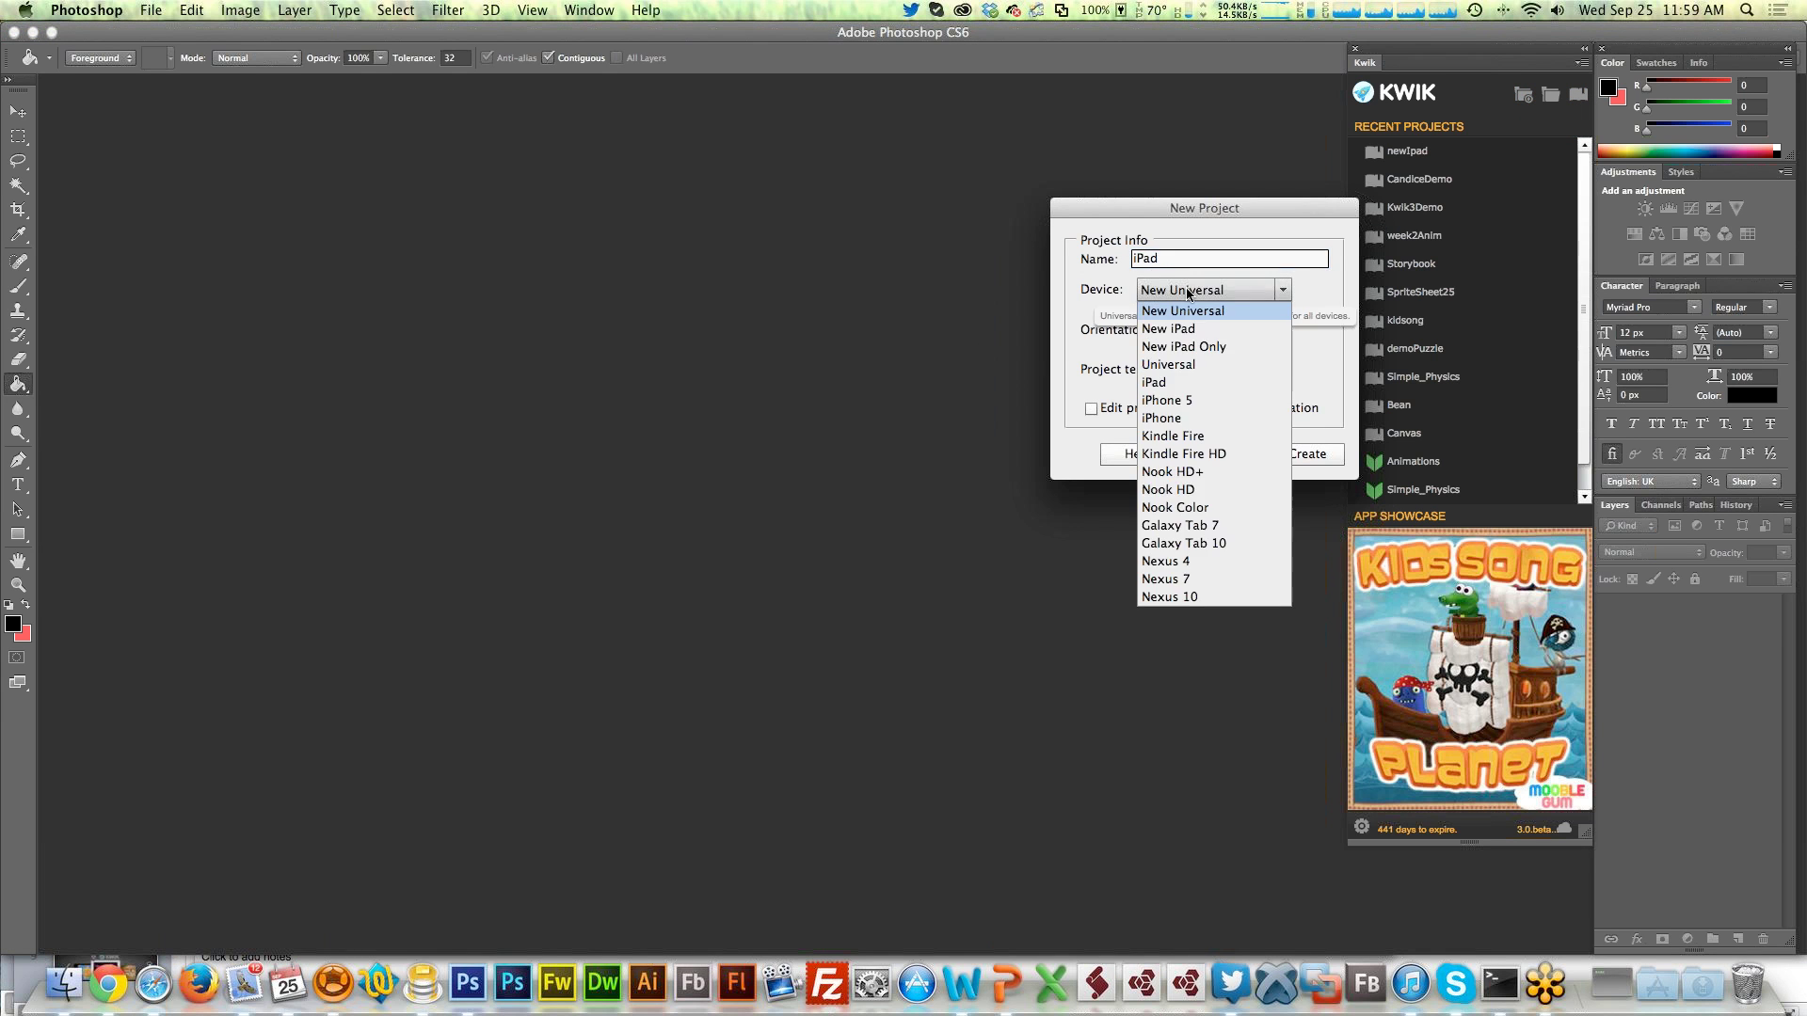
left_click(1203, 347)
left_click(1306, 453)
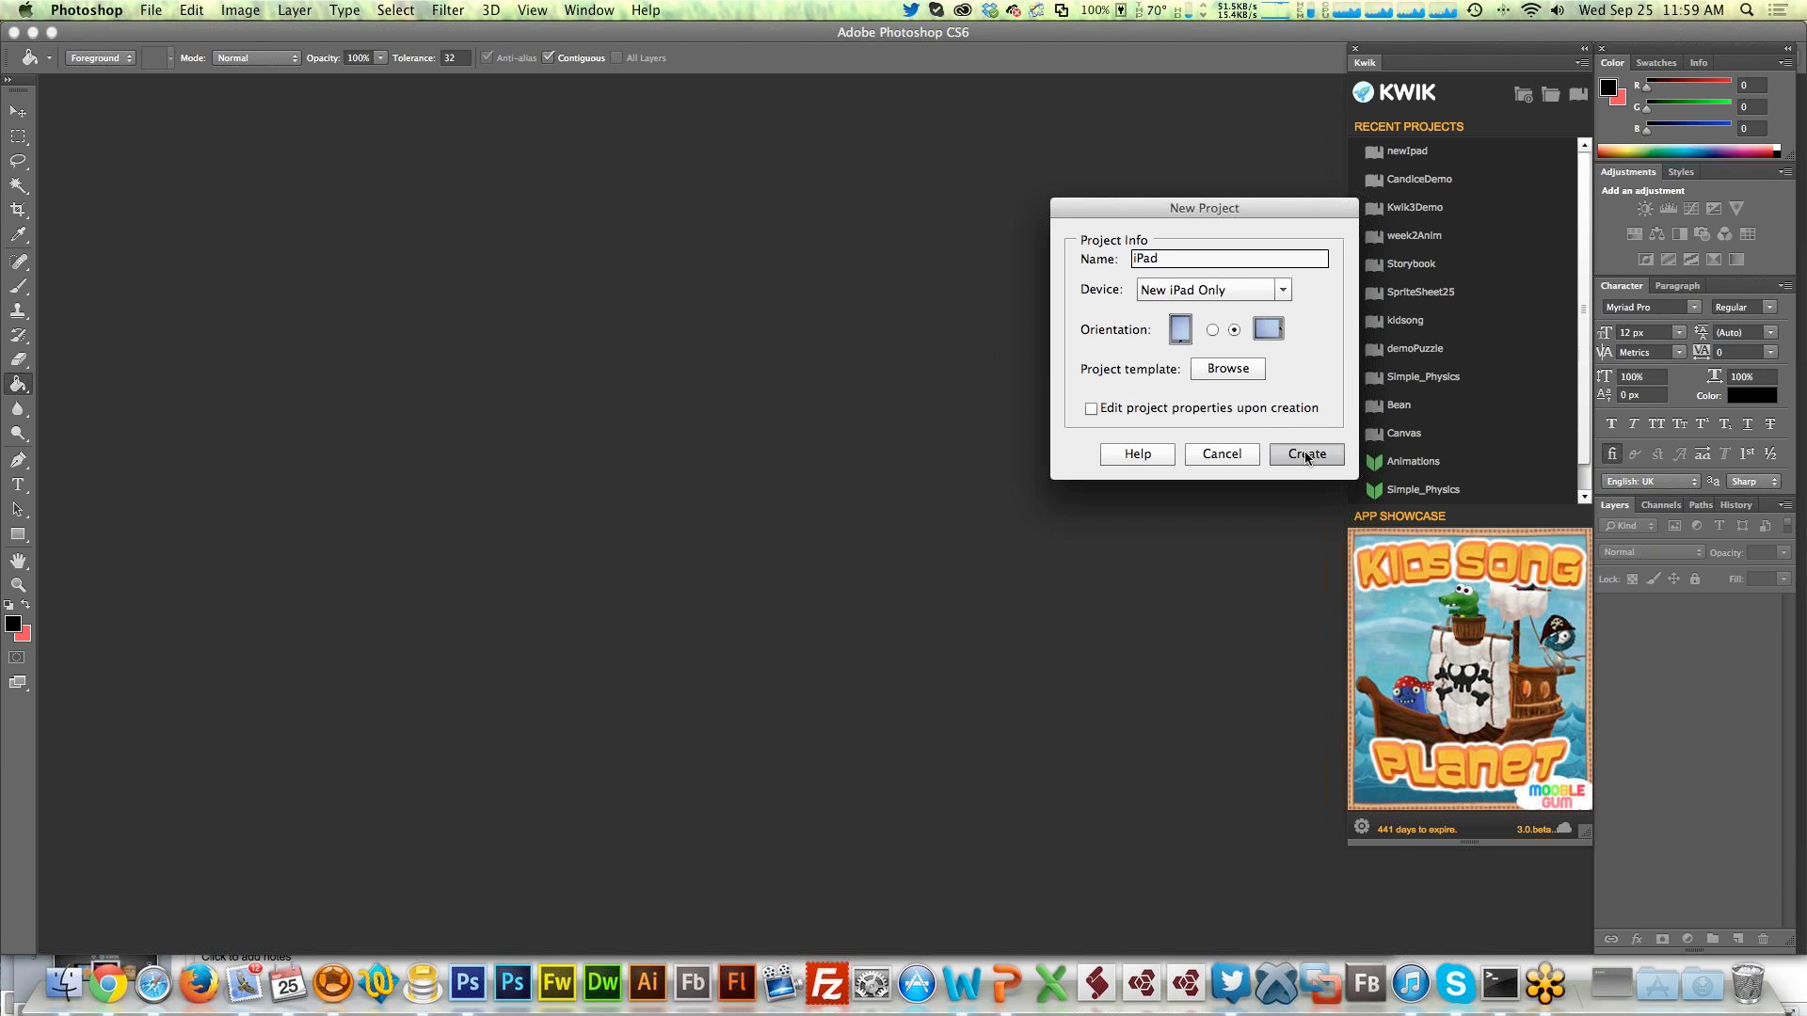
Swap the foreground colour to red, fill page1 with the Paint Bucket and publish the iPad project
left_click(26, 605)
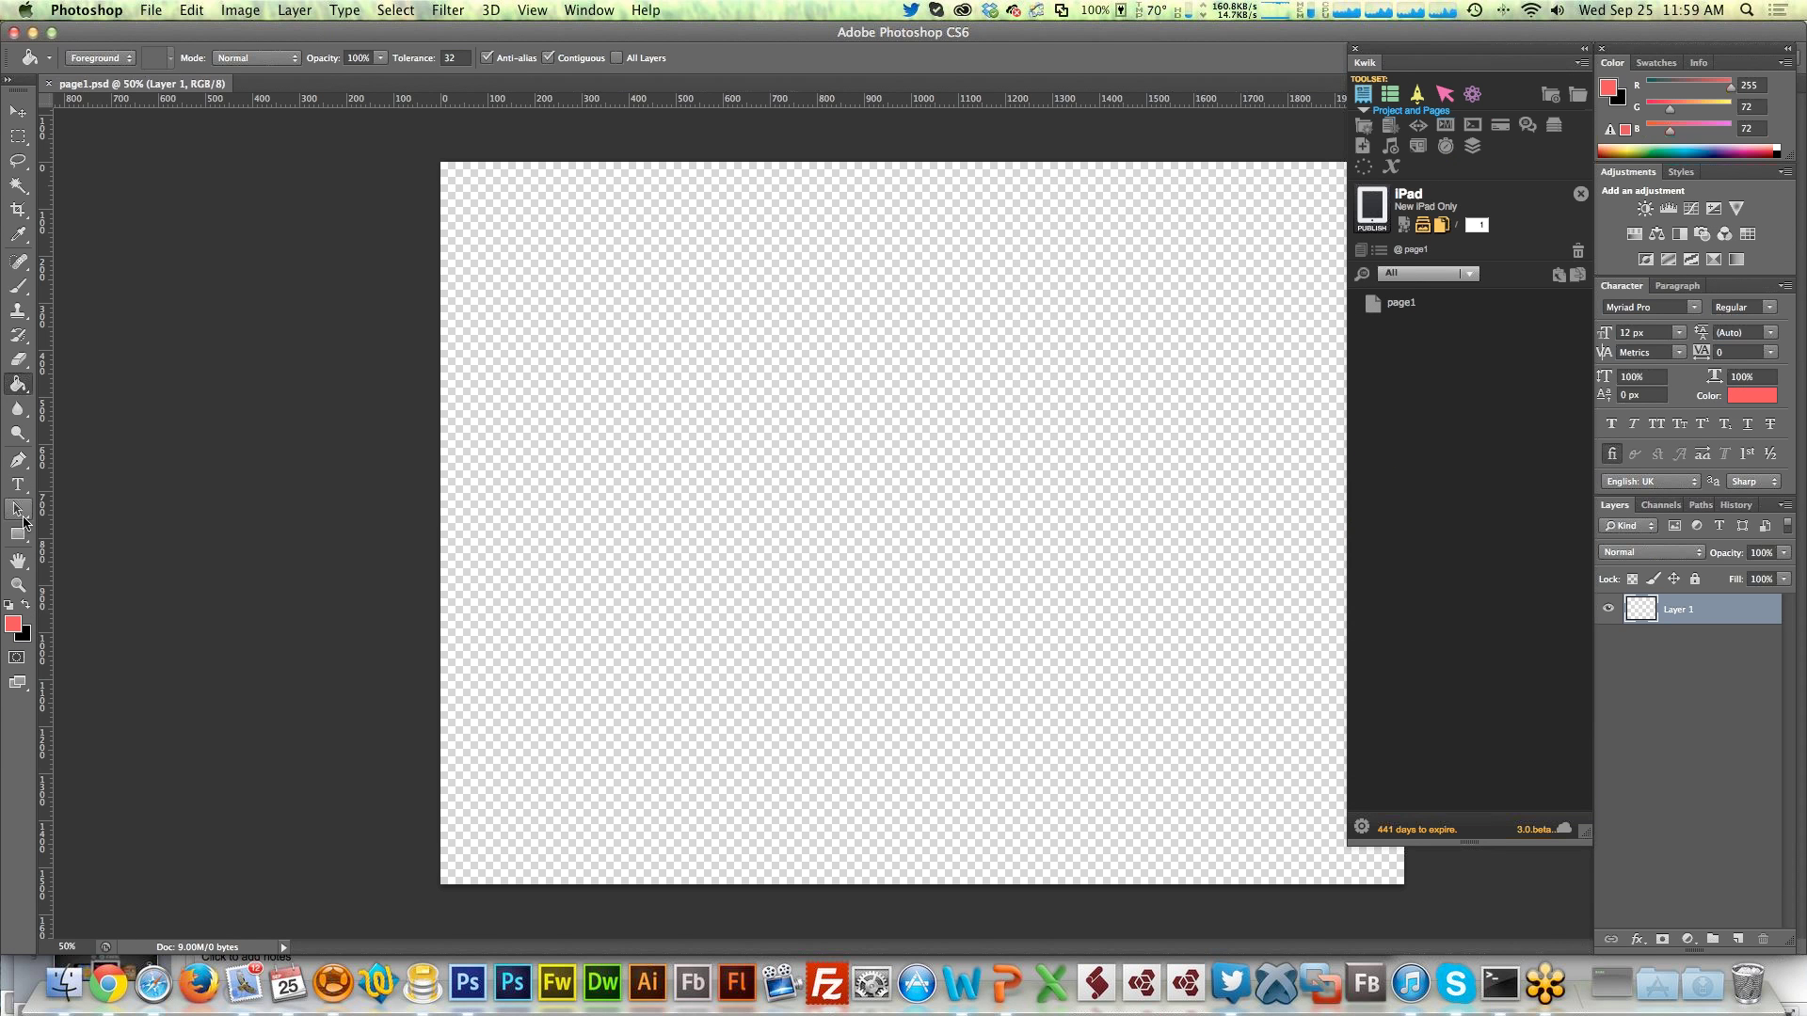
left_click(657, 422)
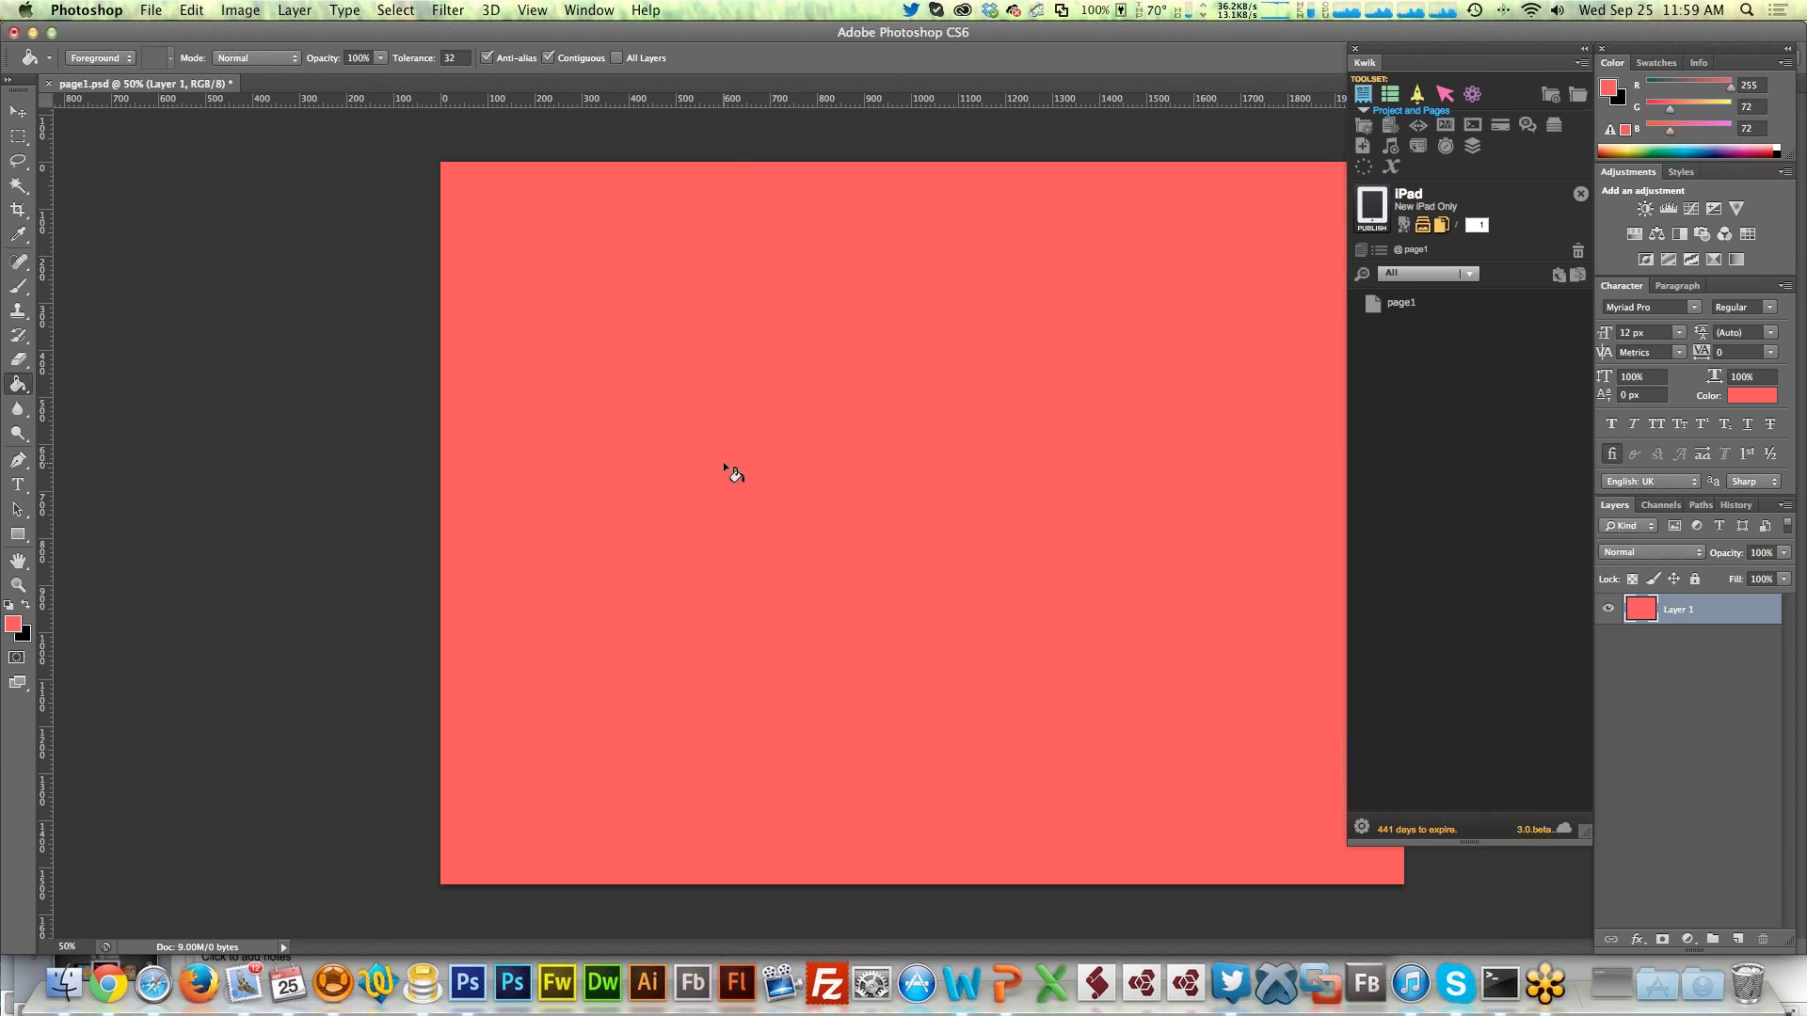
left_click(1371, 207)
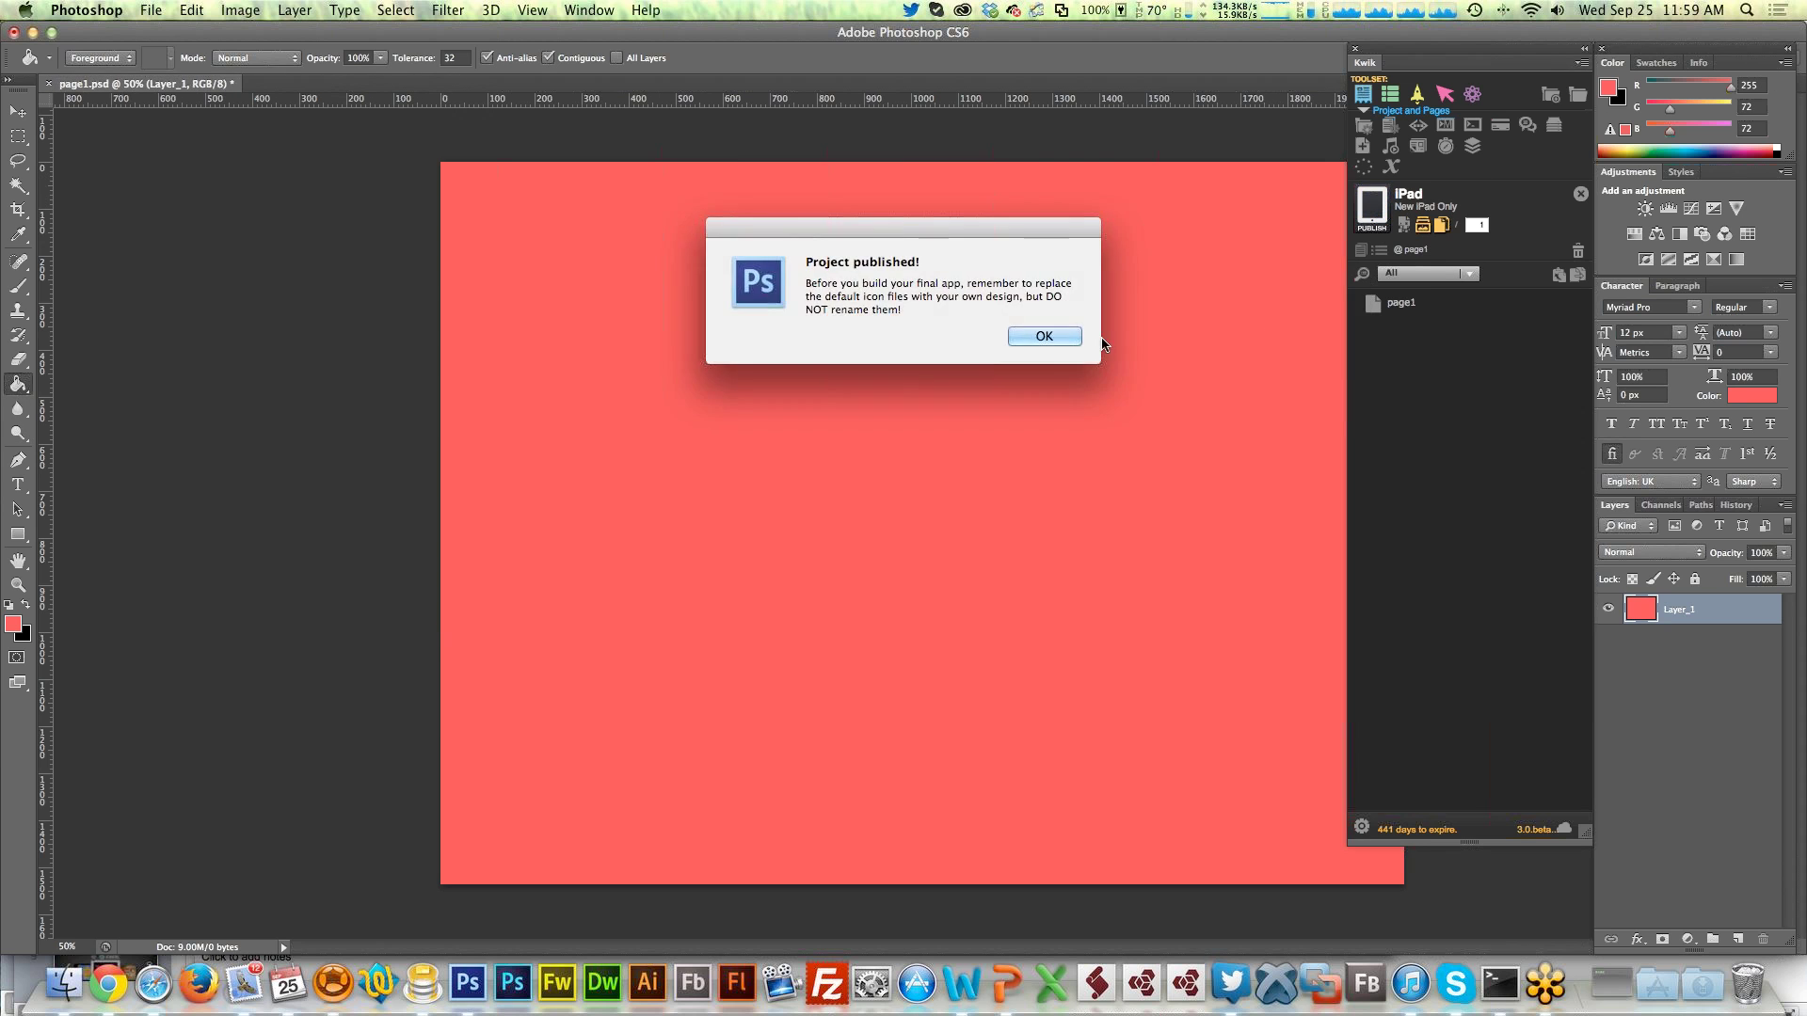
left_click(1042, 337)
Switch to Finder, open the iPad project's build images folder and examine the details of p1_layer_1.png
key("super+Tab")
key("super+Tab")
key("super+Tab")
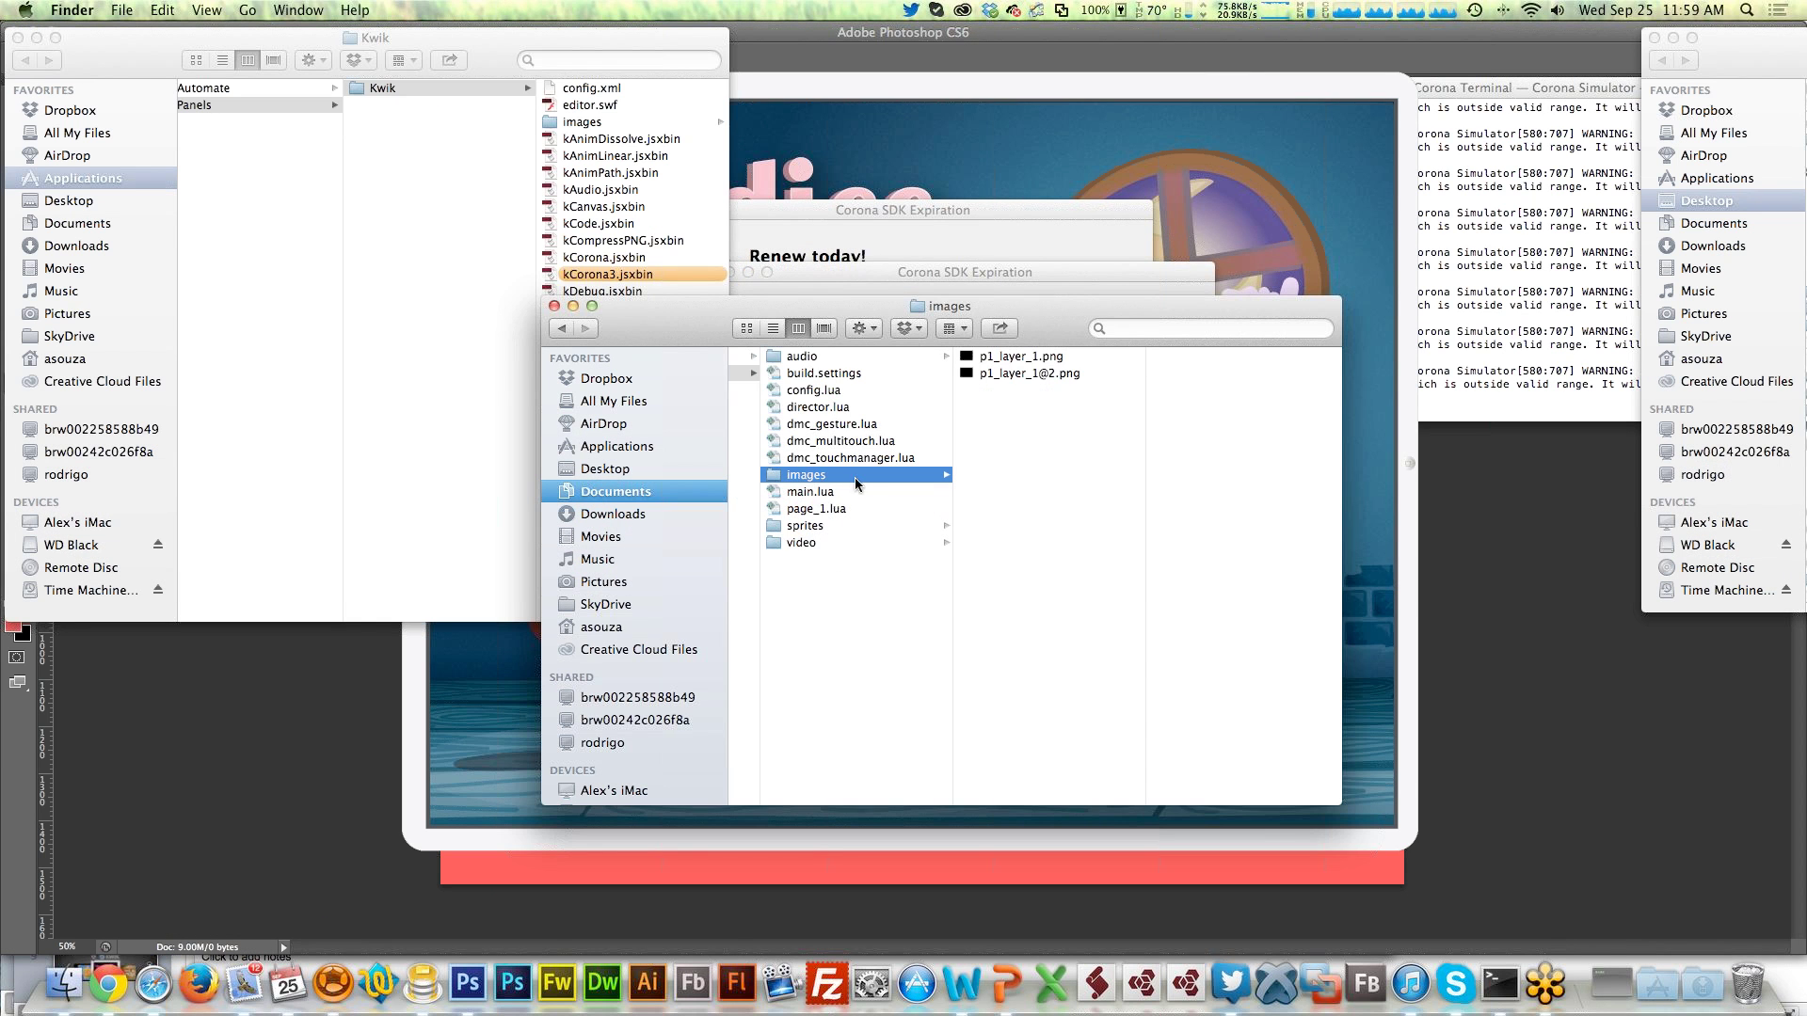
scroll(887, 487, "left", 5)
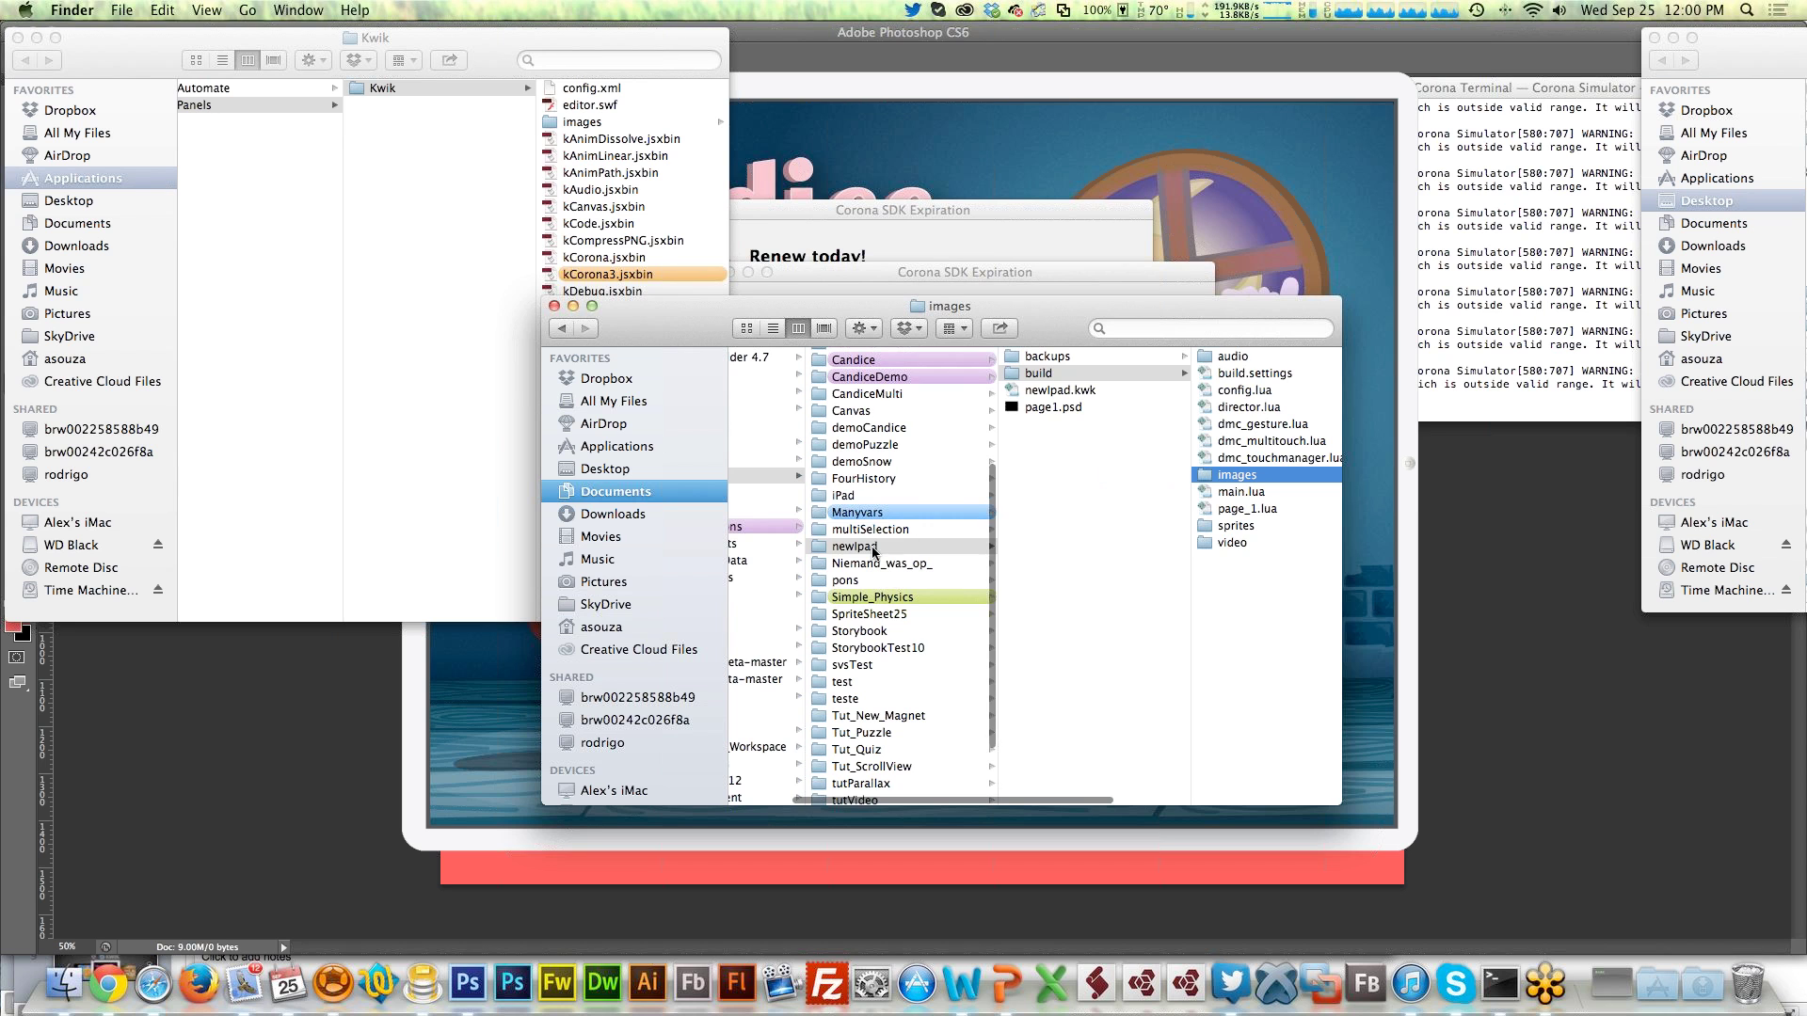
left_click(866, 498)
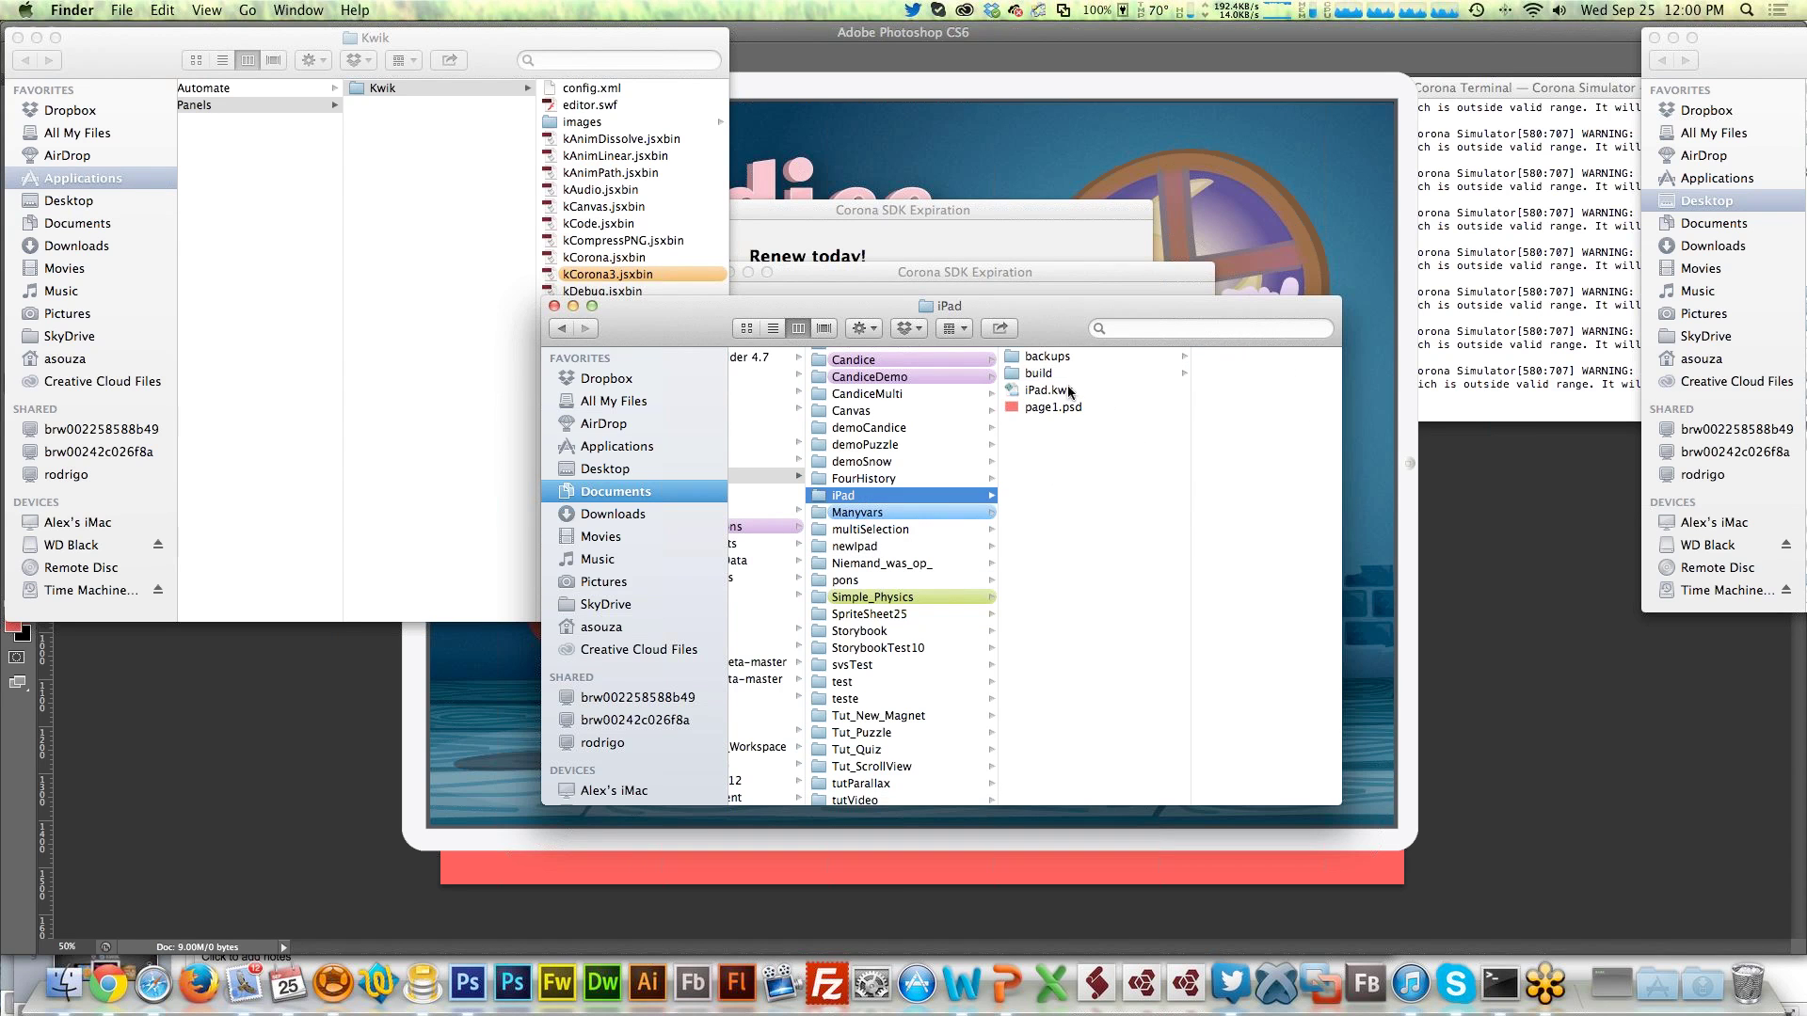
left_click(1058, 375)
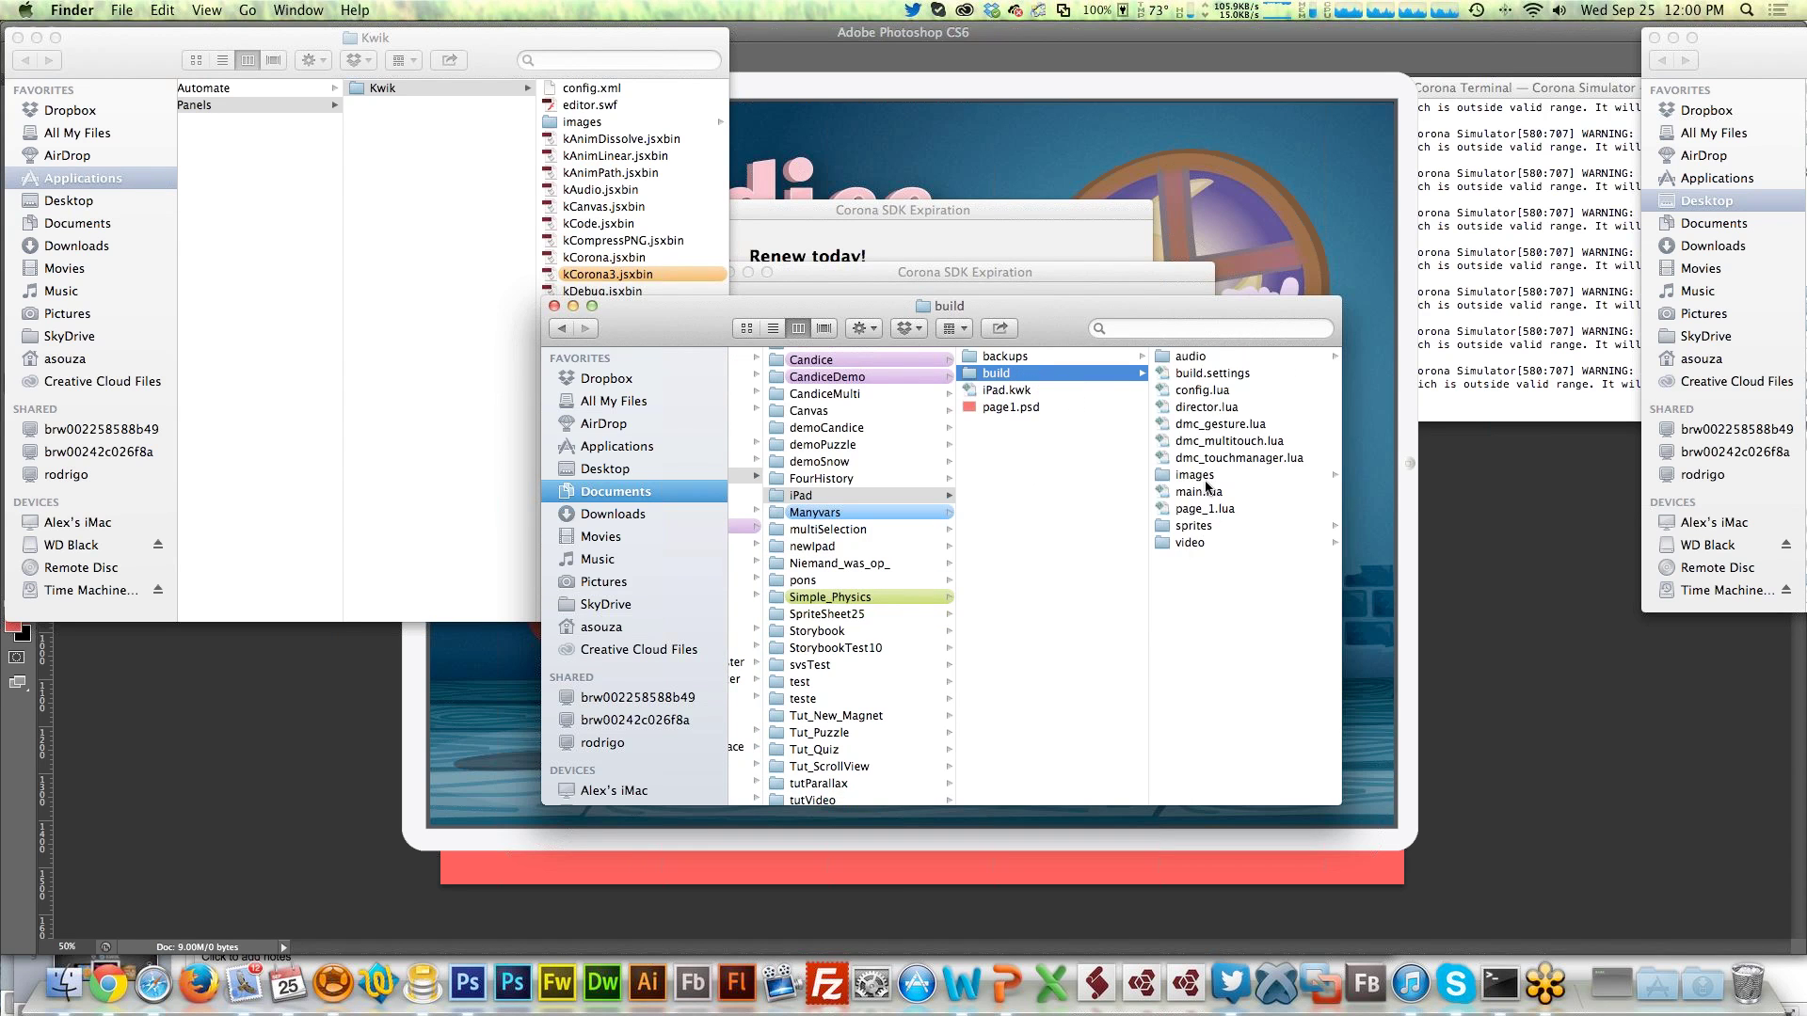
left_click(1209, 476)
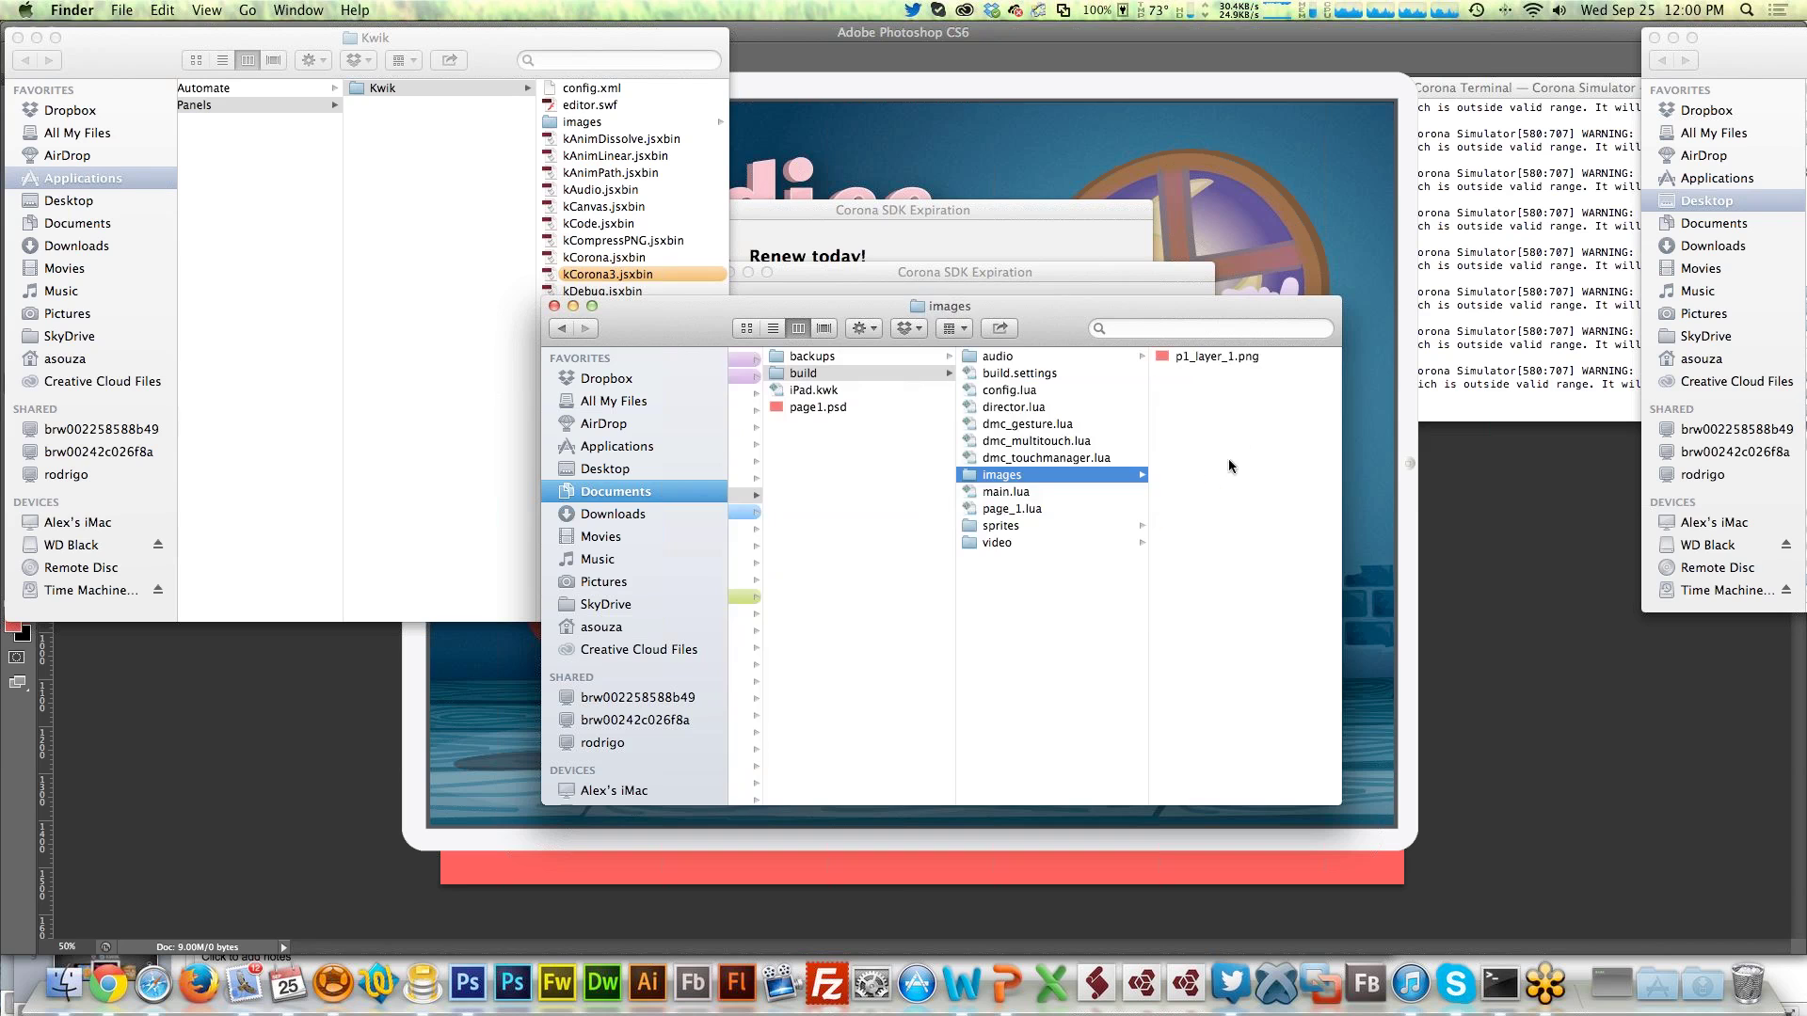
left_click(1209, 353)
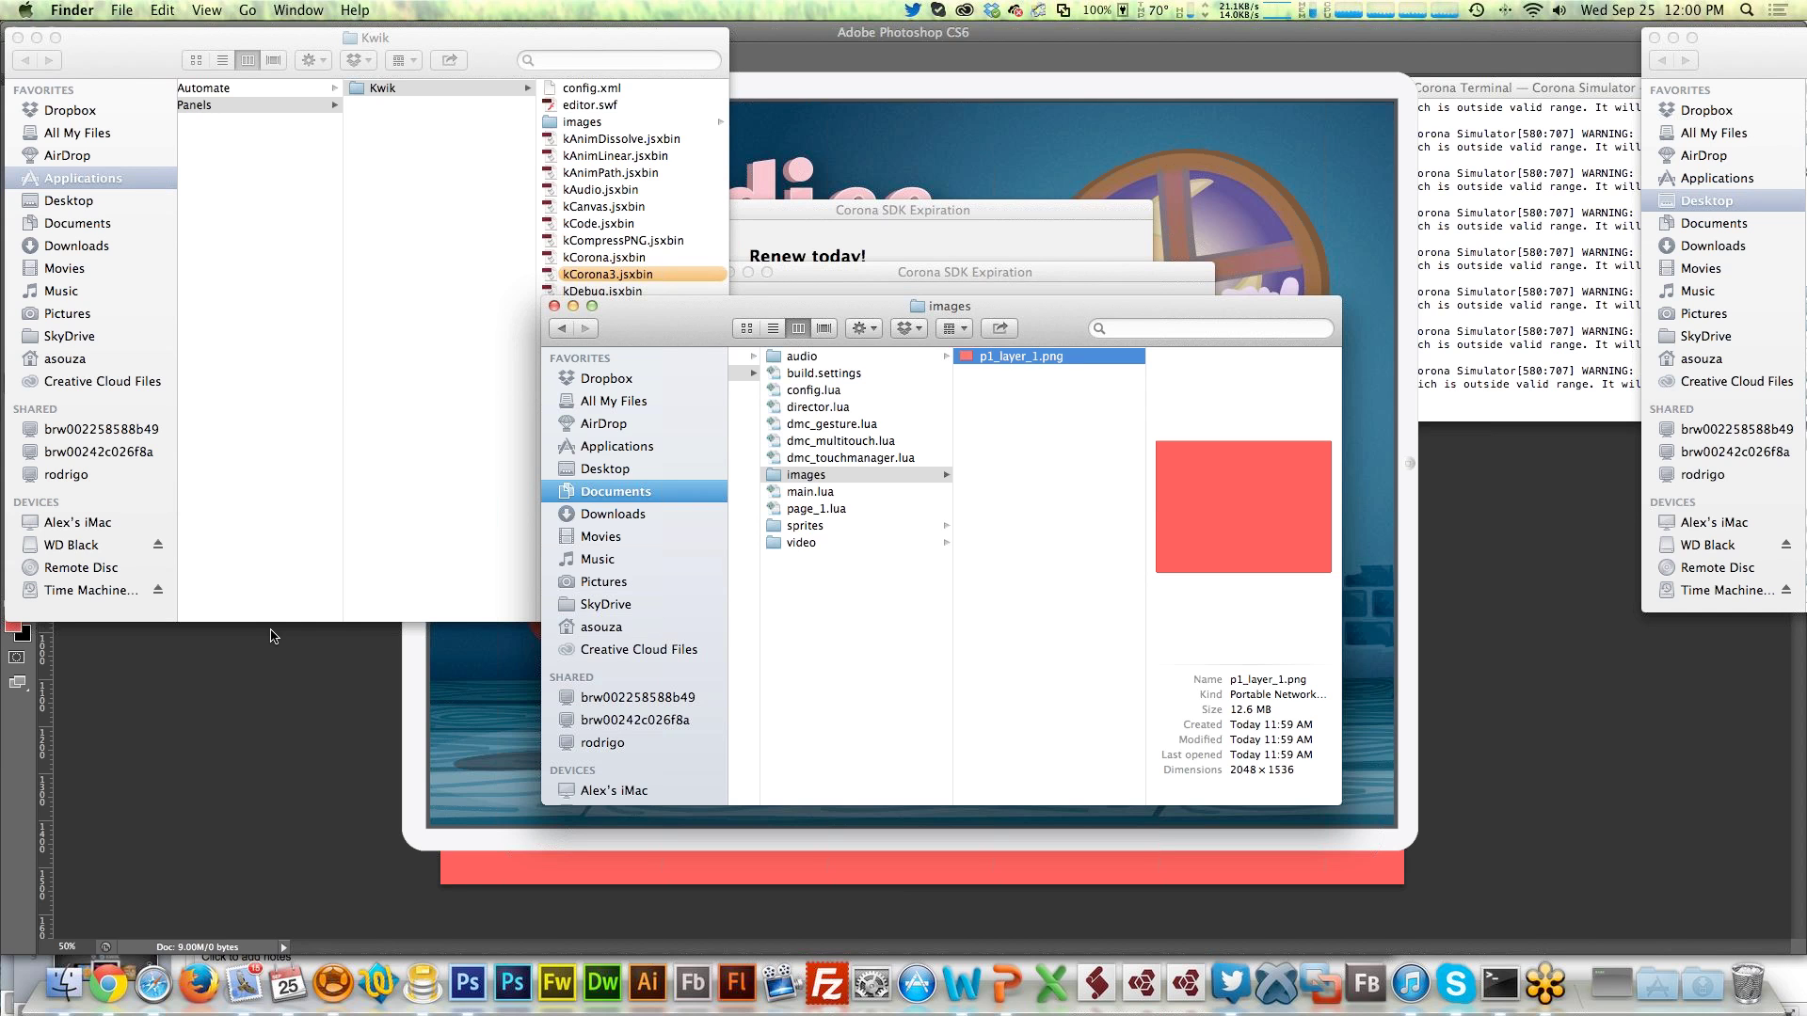
Switch to Finder, open the Original files folder in Official Course and preview Cena-1.ai and Cena-2.ai
left_click(1457, 808)
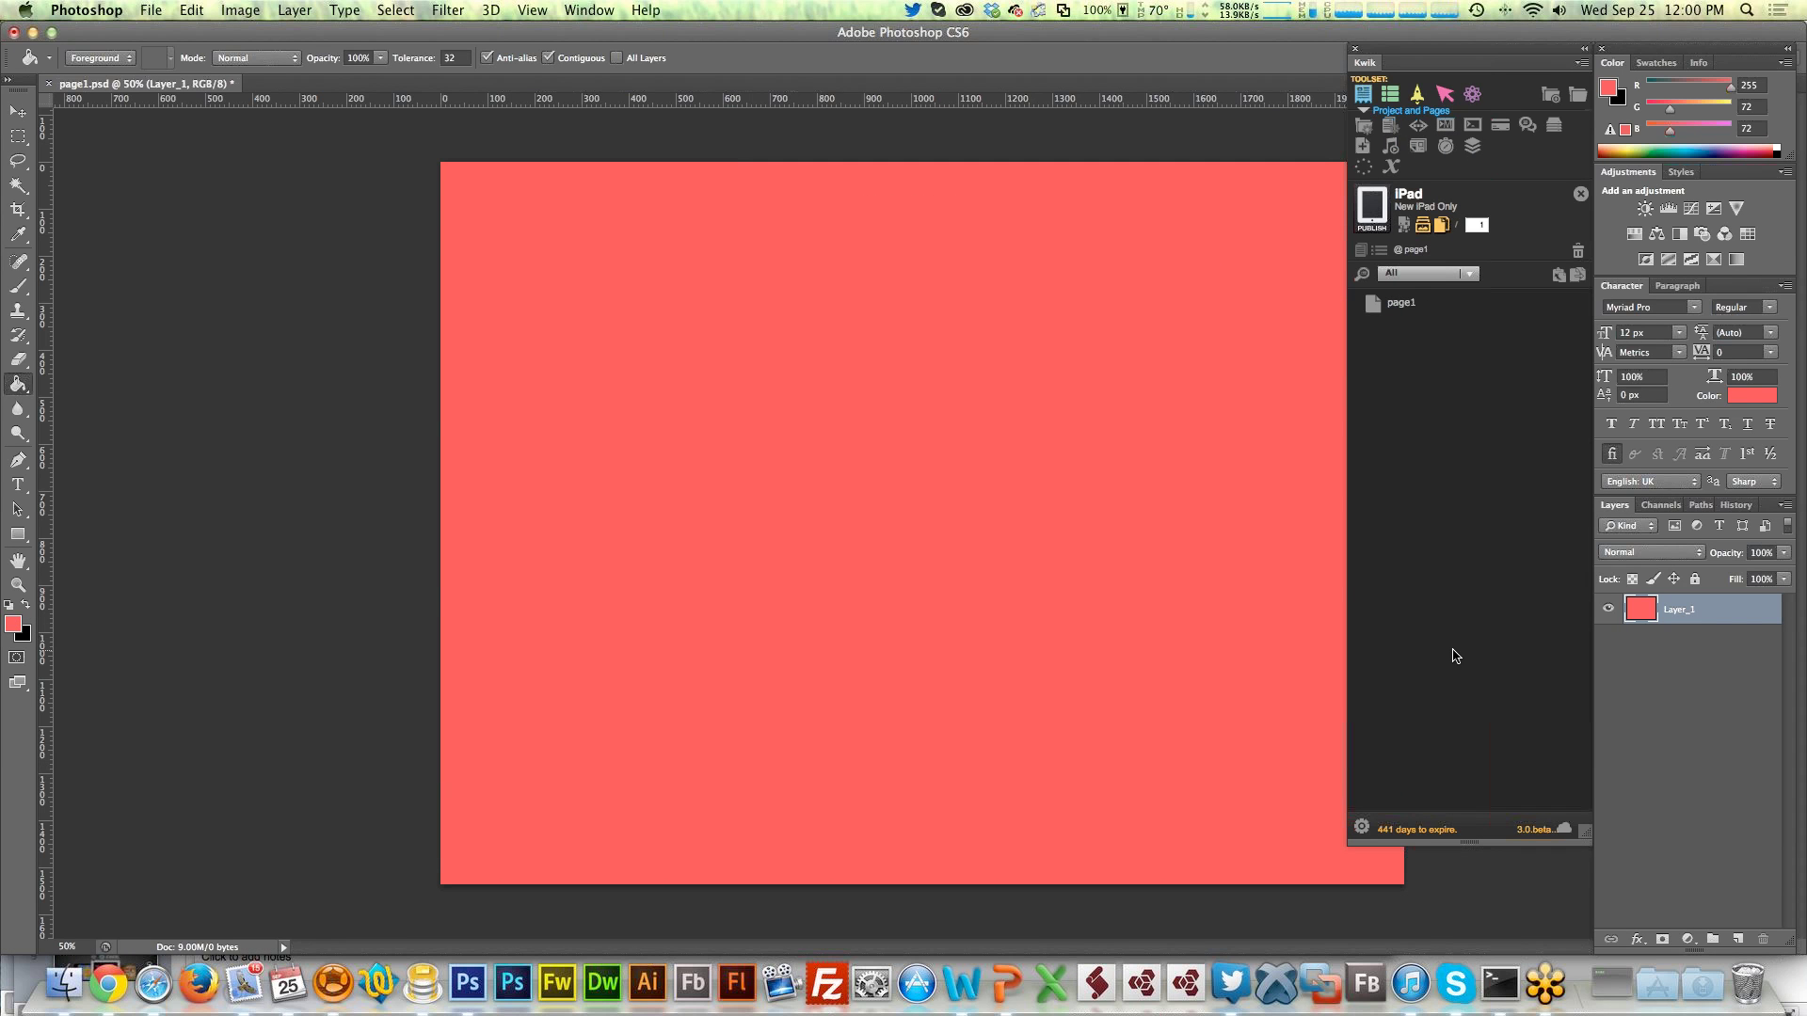
key("super+Tab")
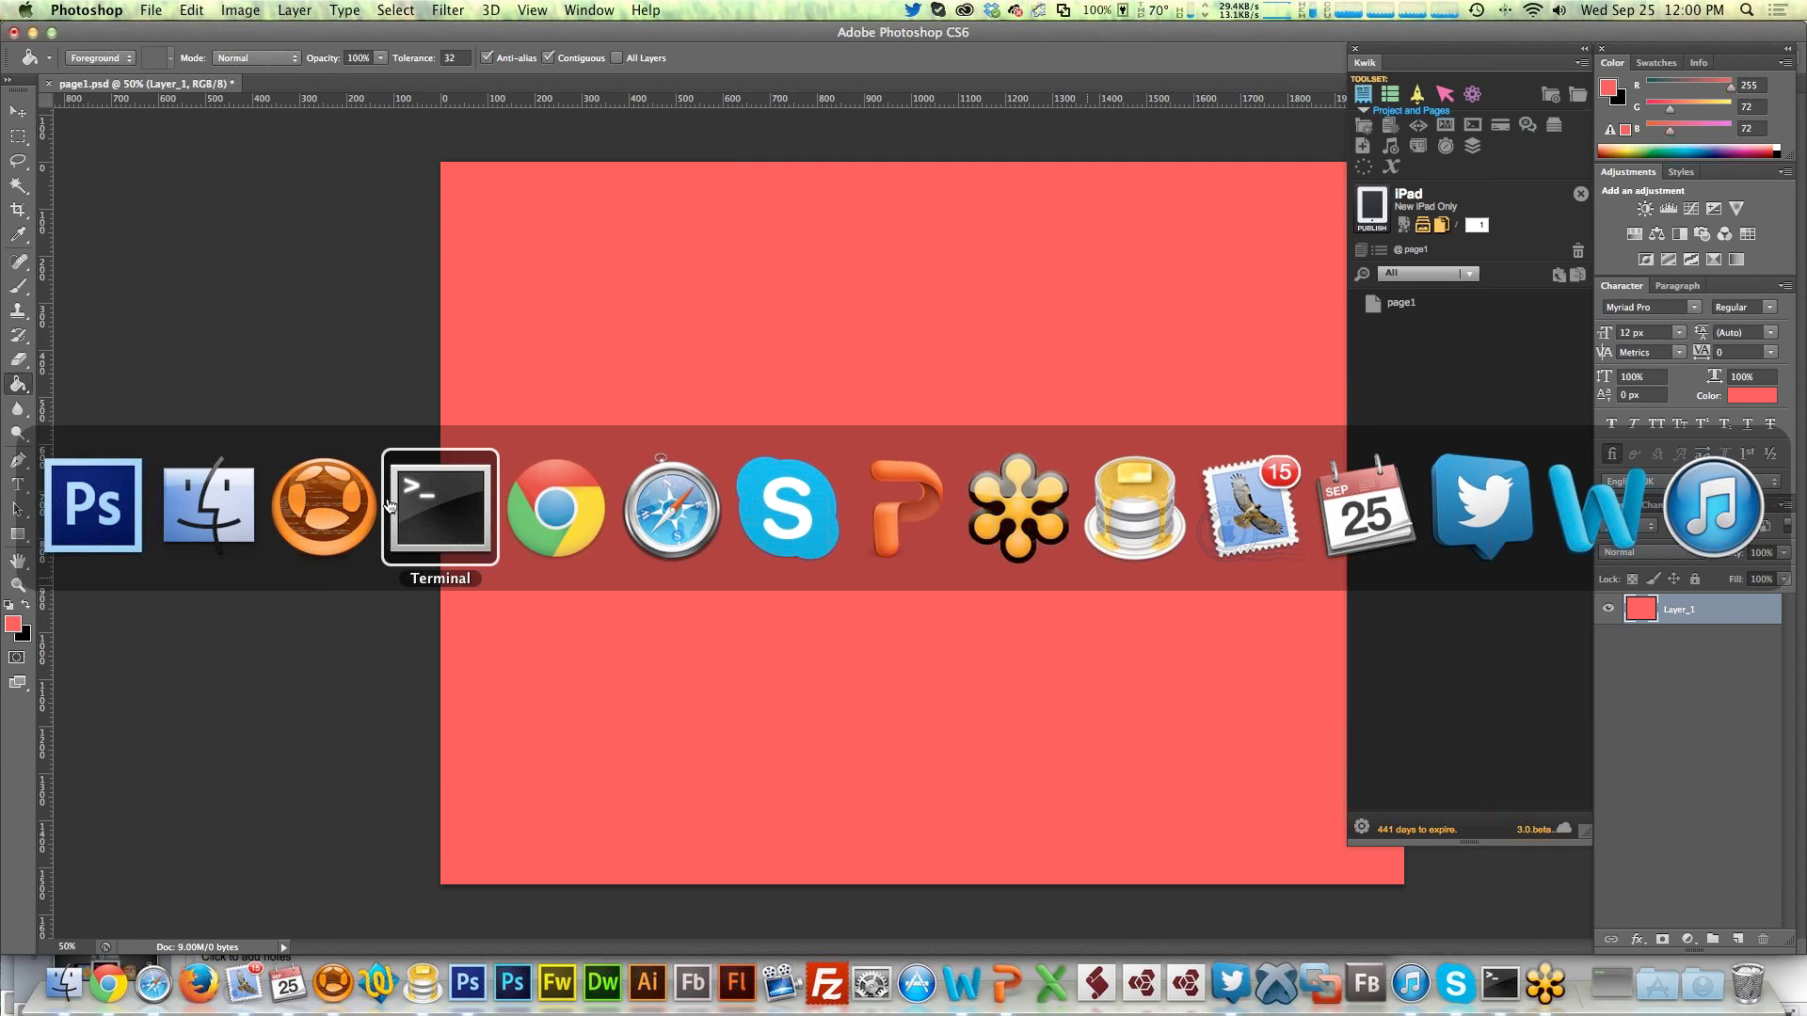
left_click(191, 524)
left_click_drag(1744, 36, 1027, 38)
scroll(1396, 461, "down", 3)
scroll(1369, 384, "down", 5)
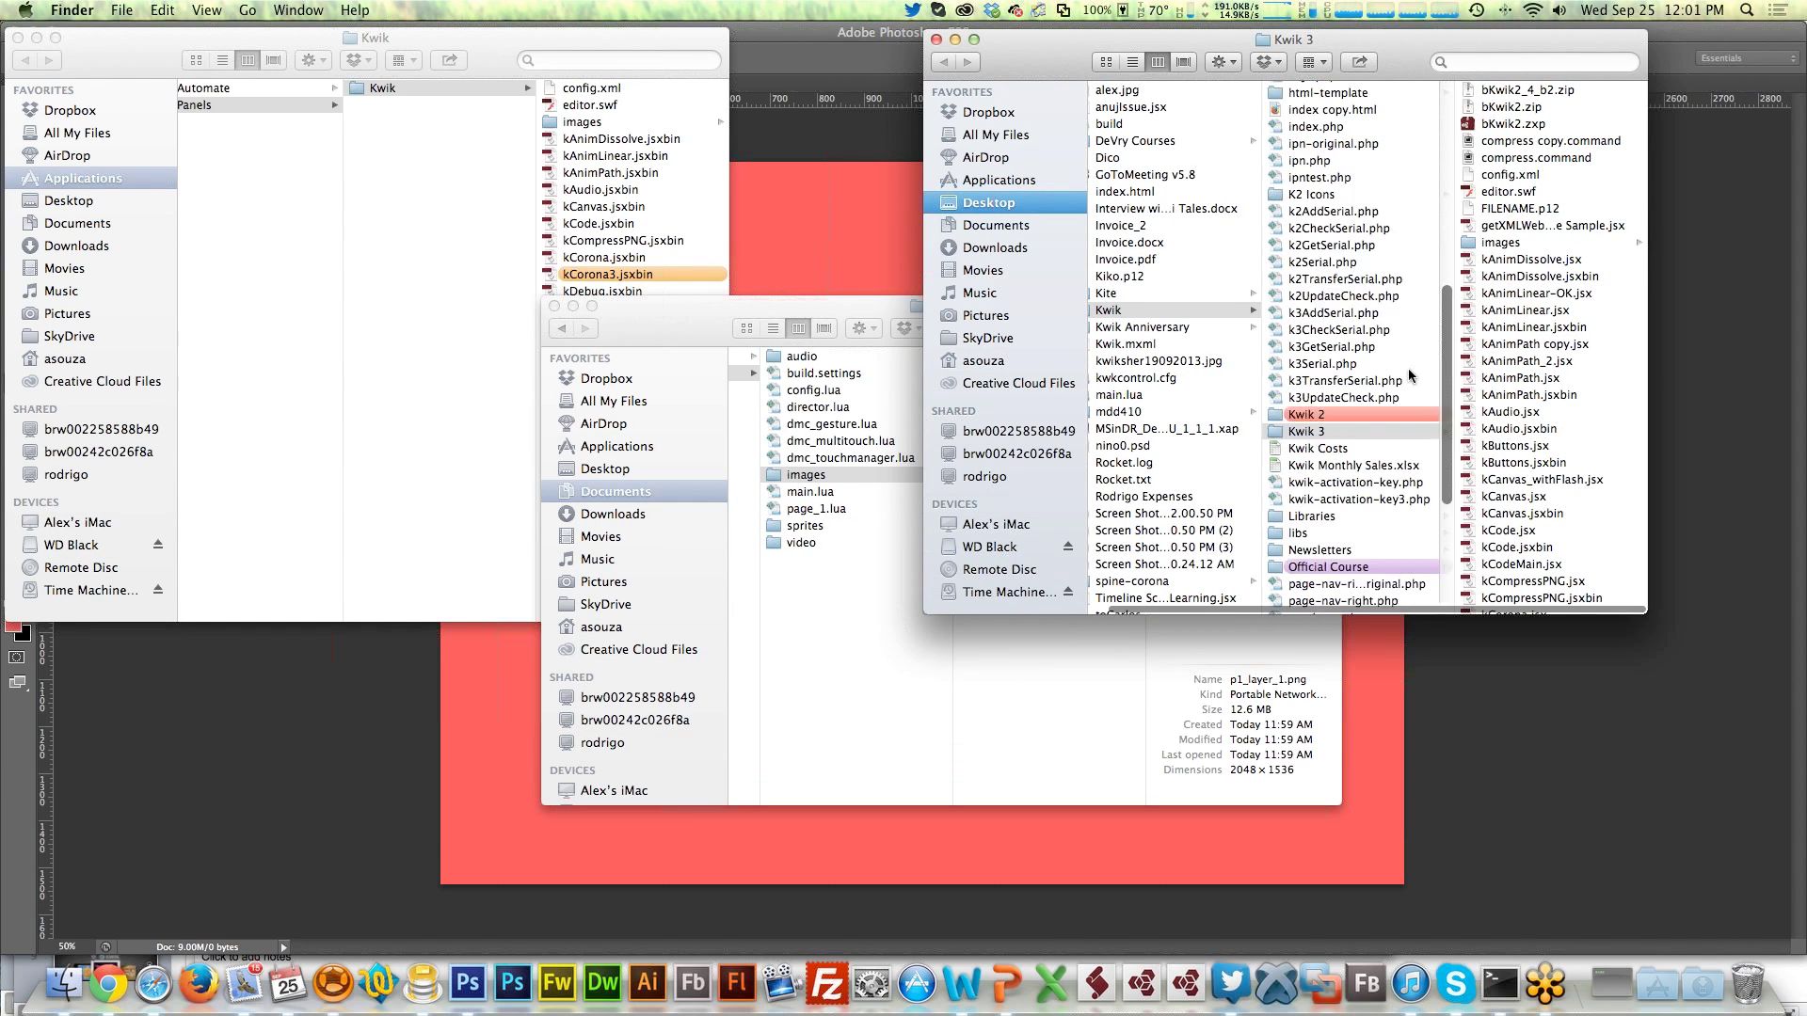
left_click(1377, 365)
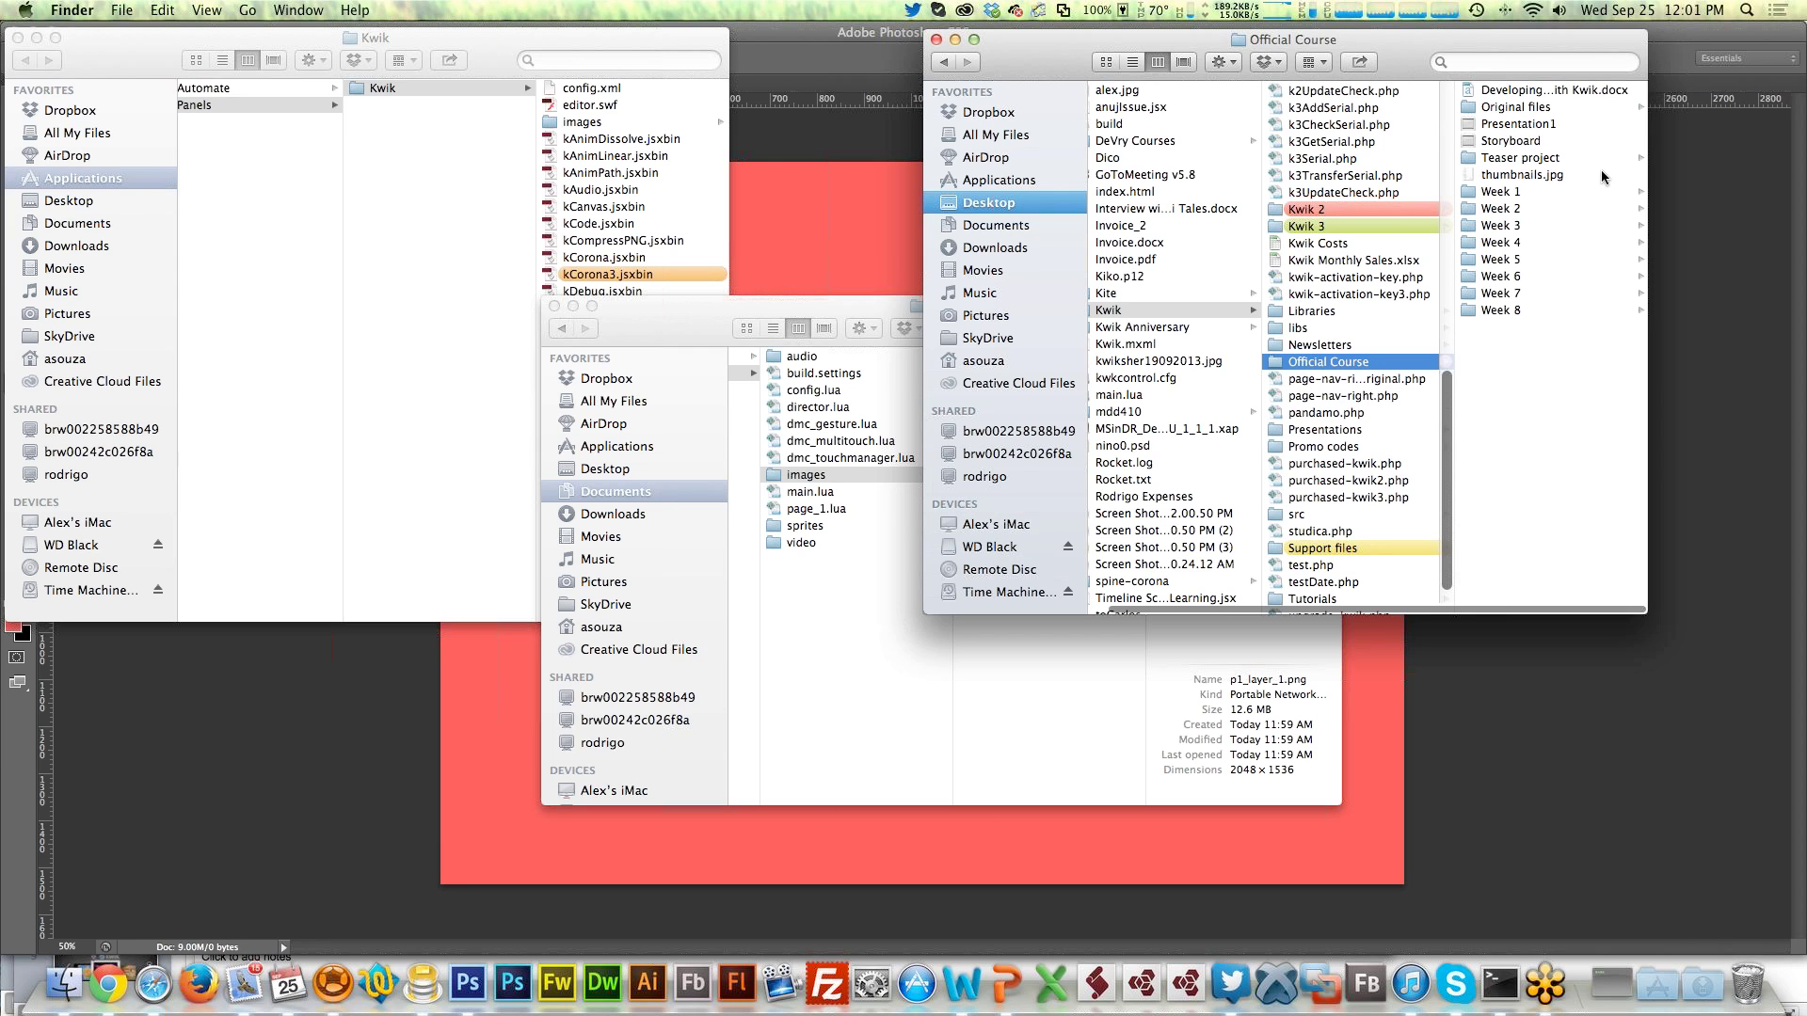
left_click(1549, 106)
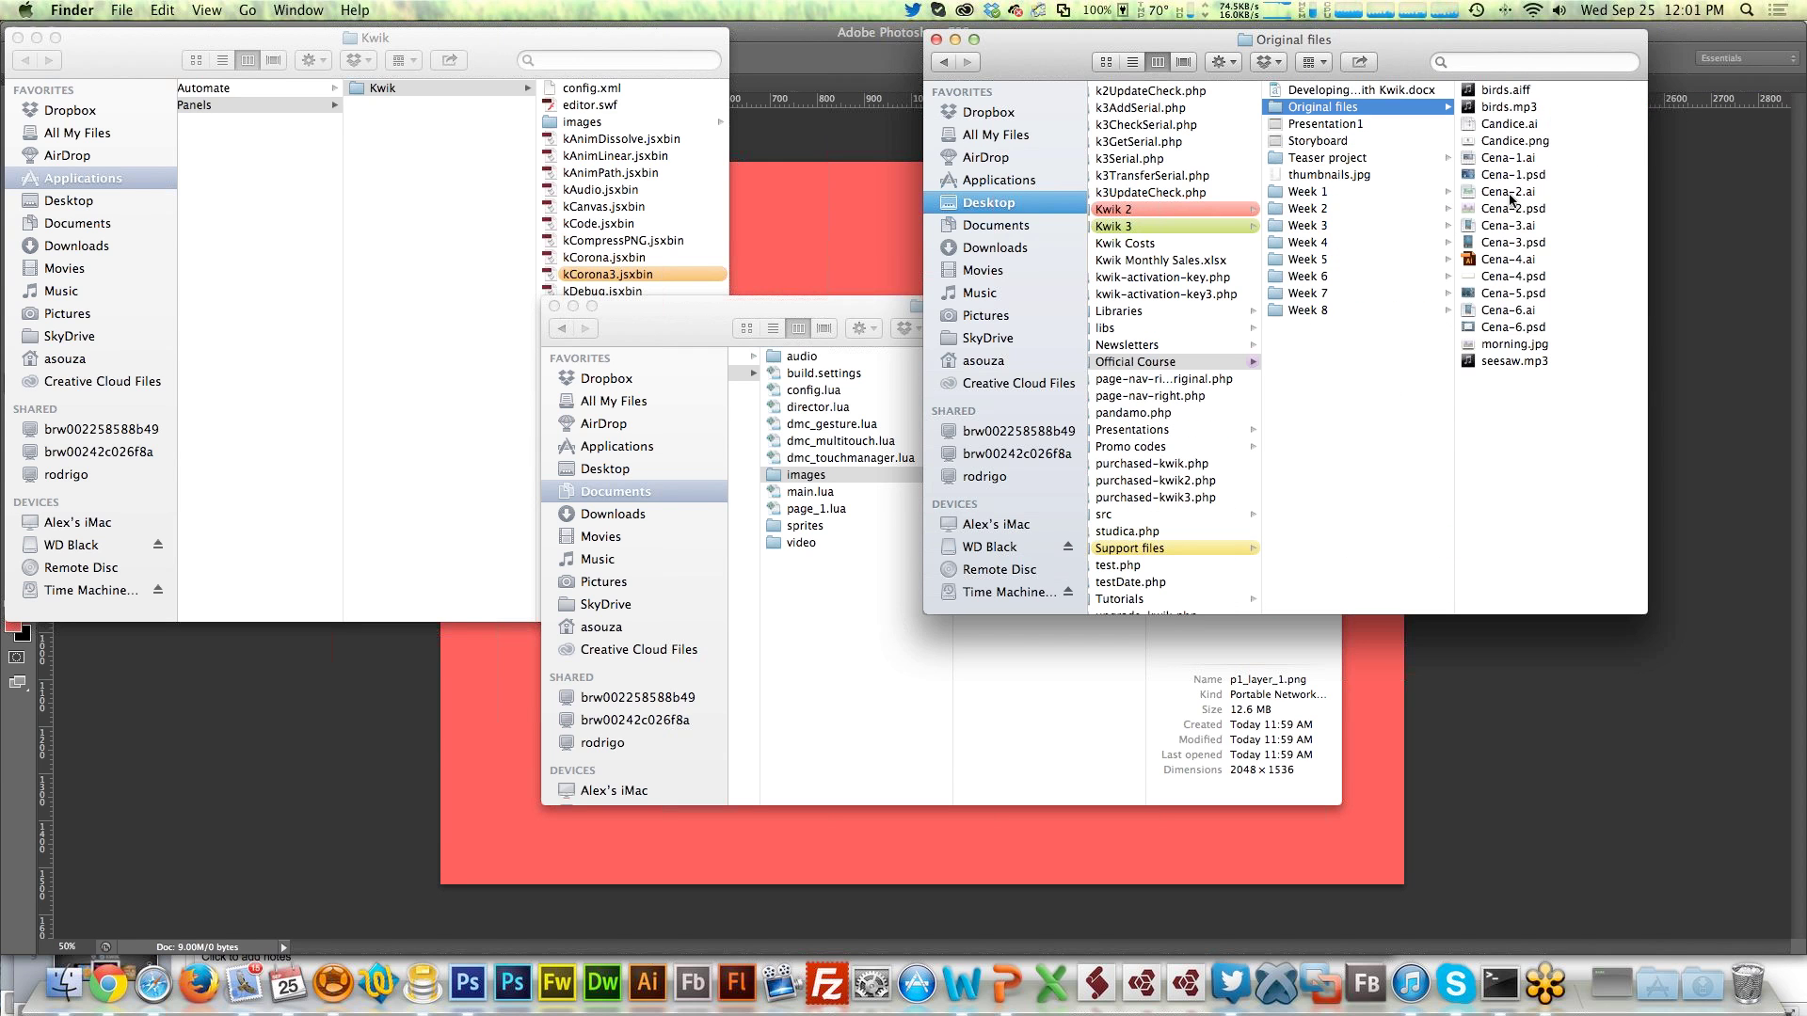
left_click(1513, 158)
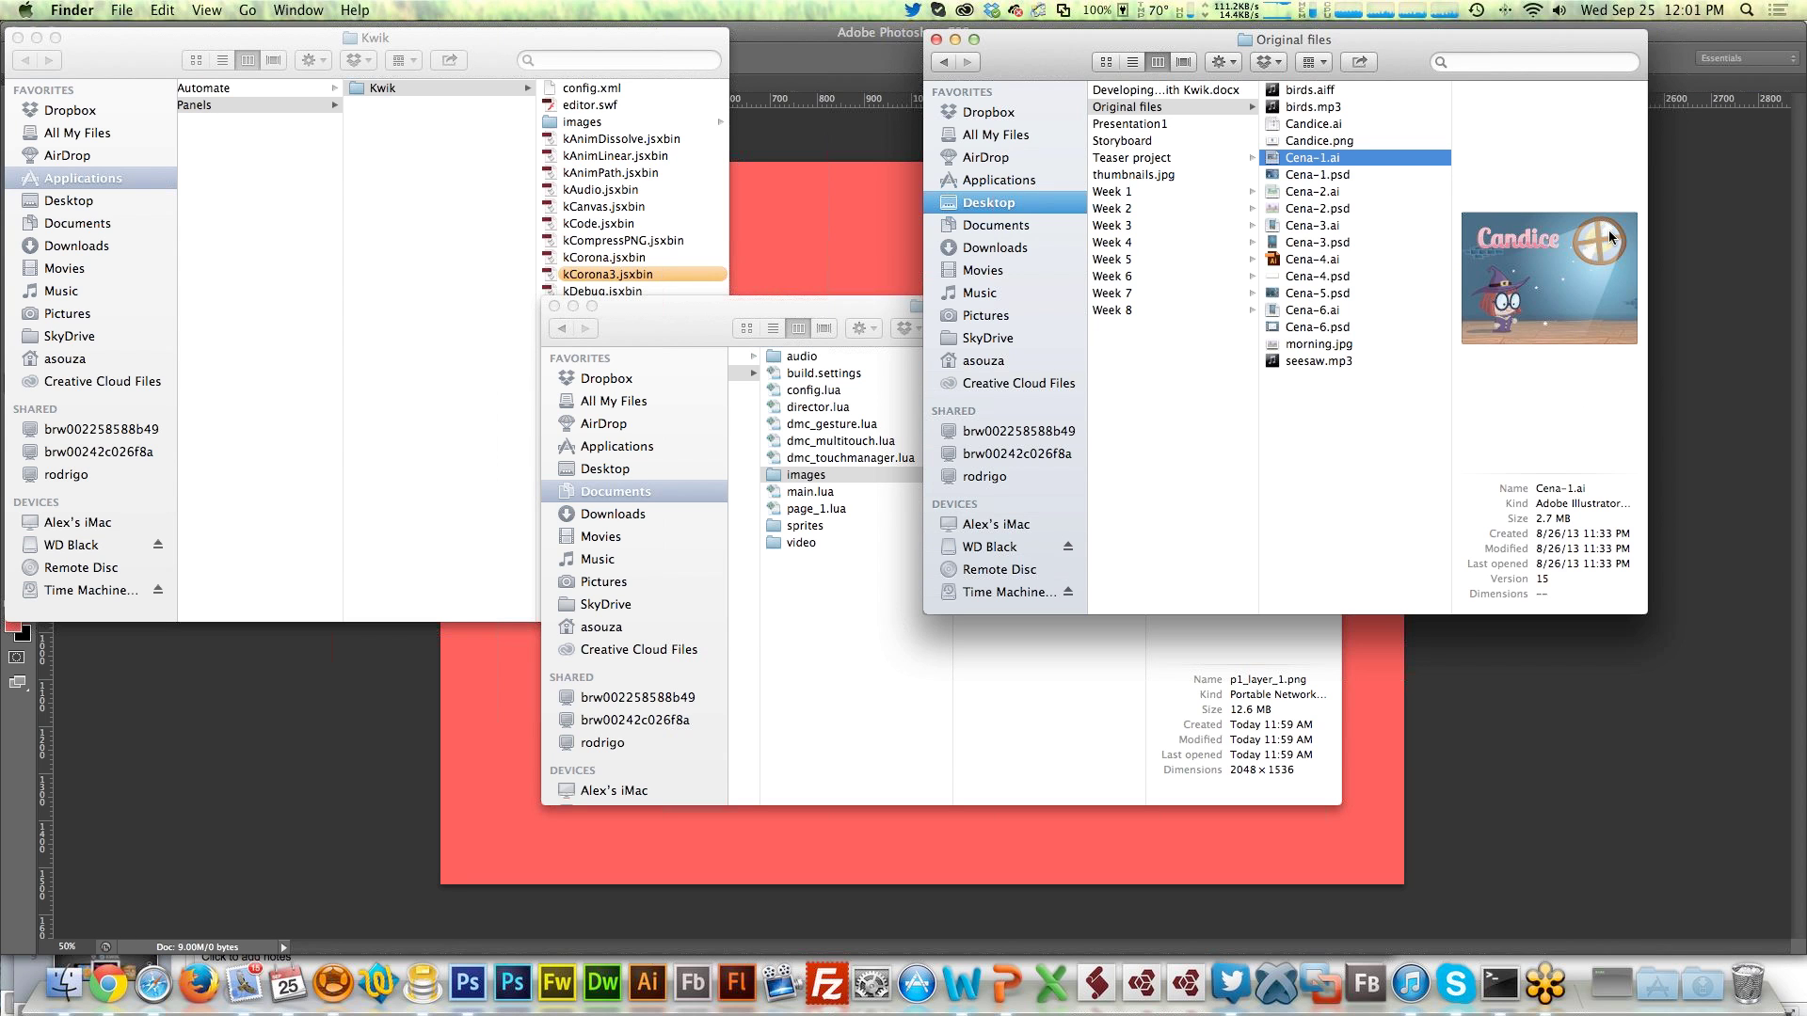
left_click(1327, 193)
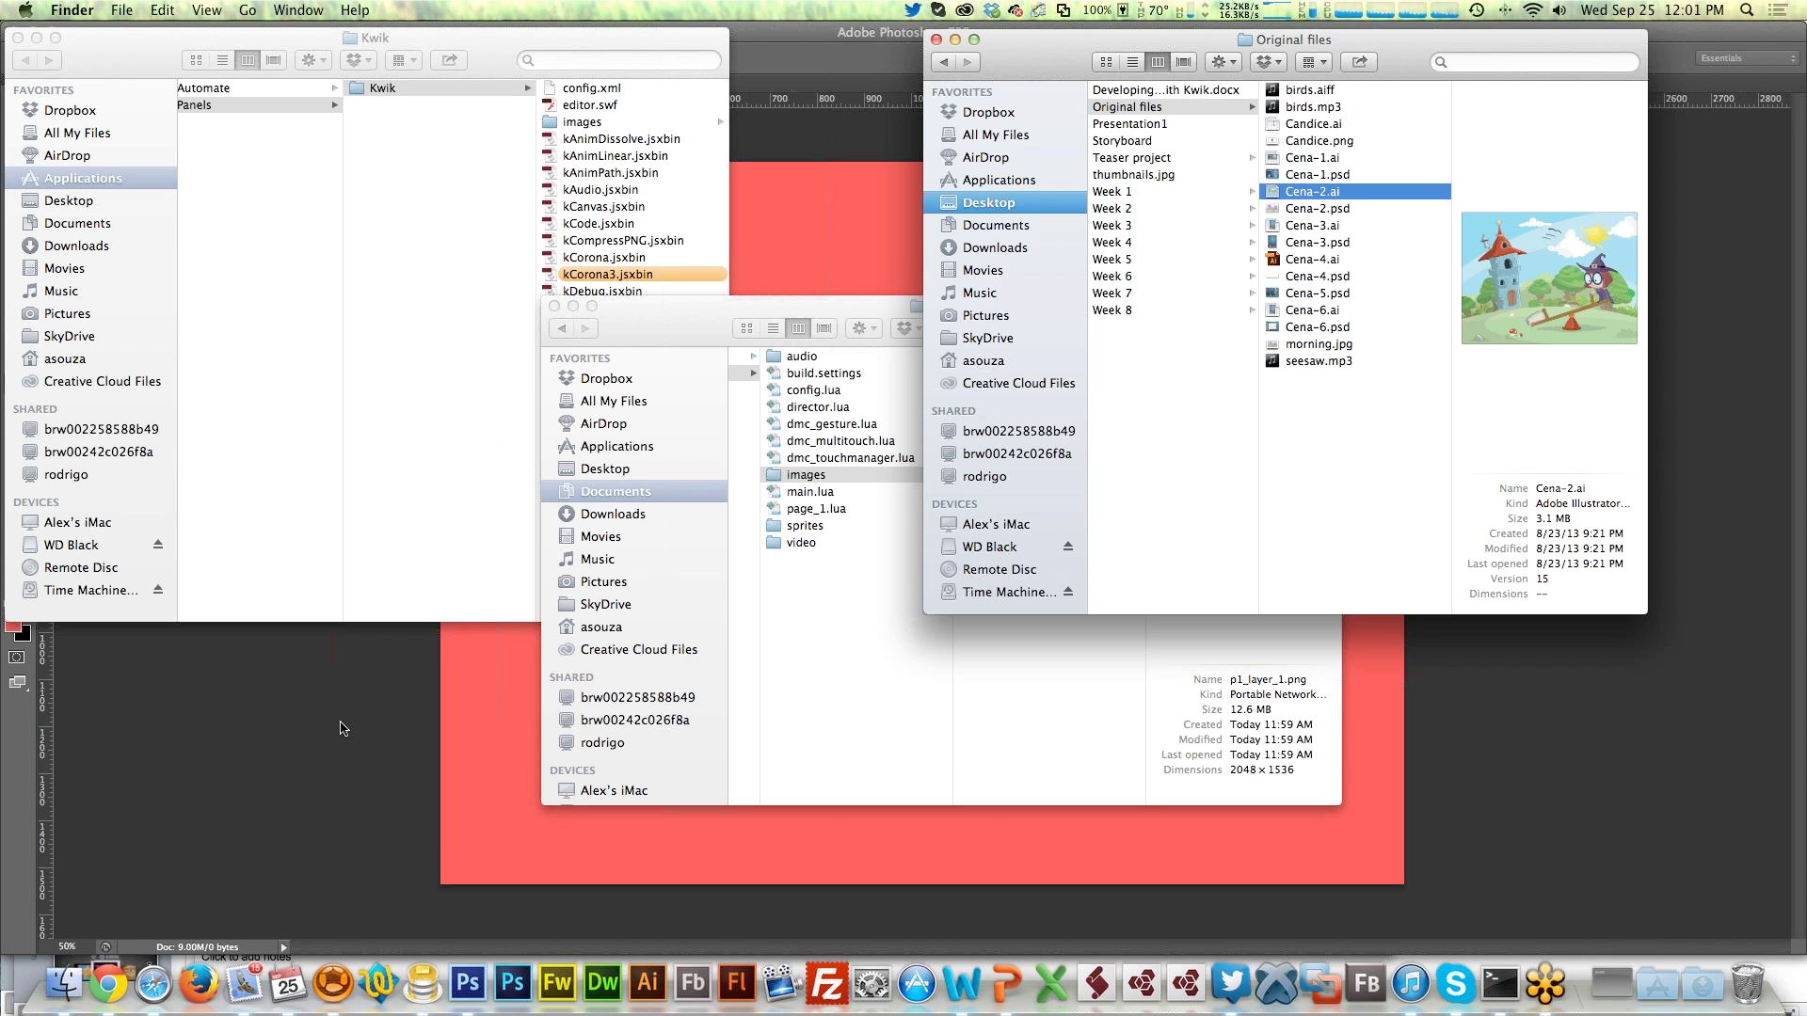
left_click_drag(1444, 44, 1593, 36)
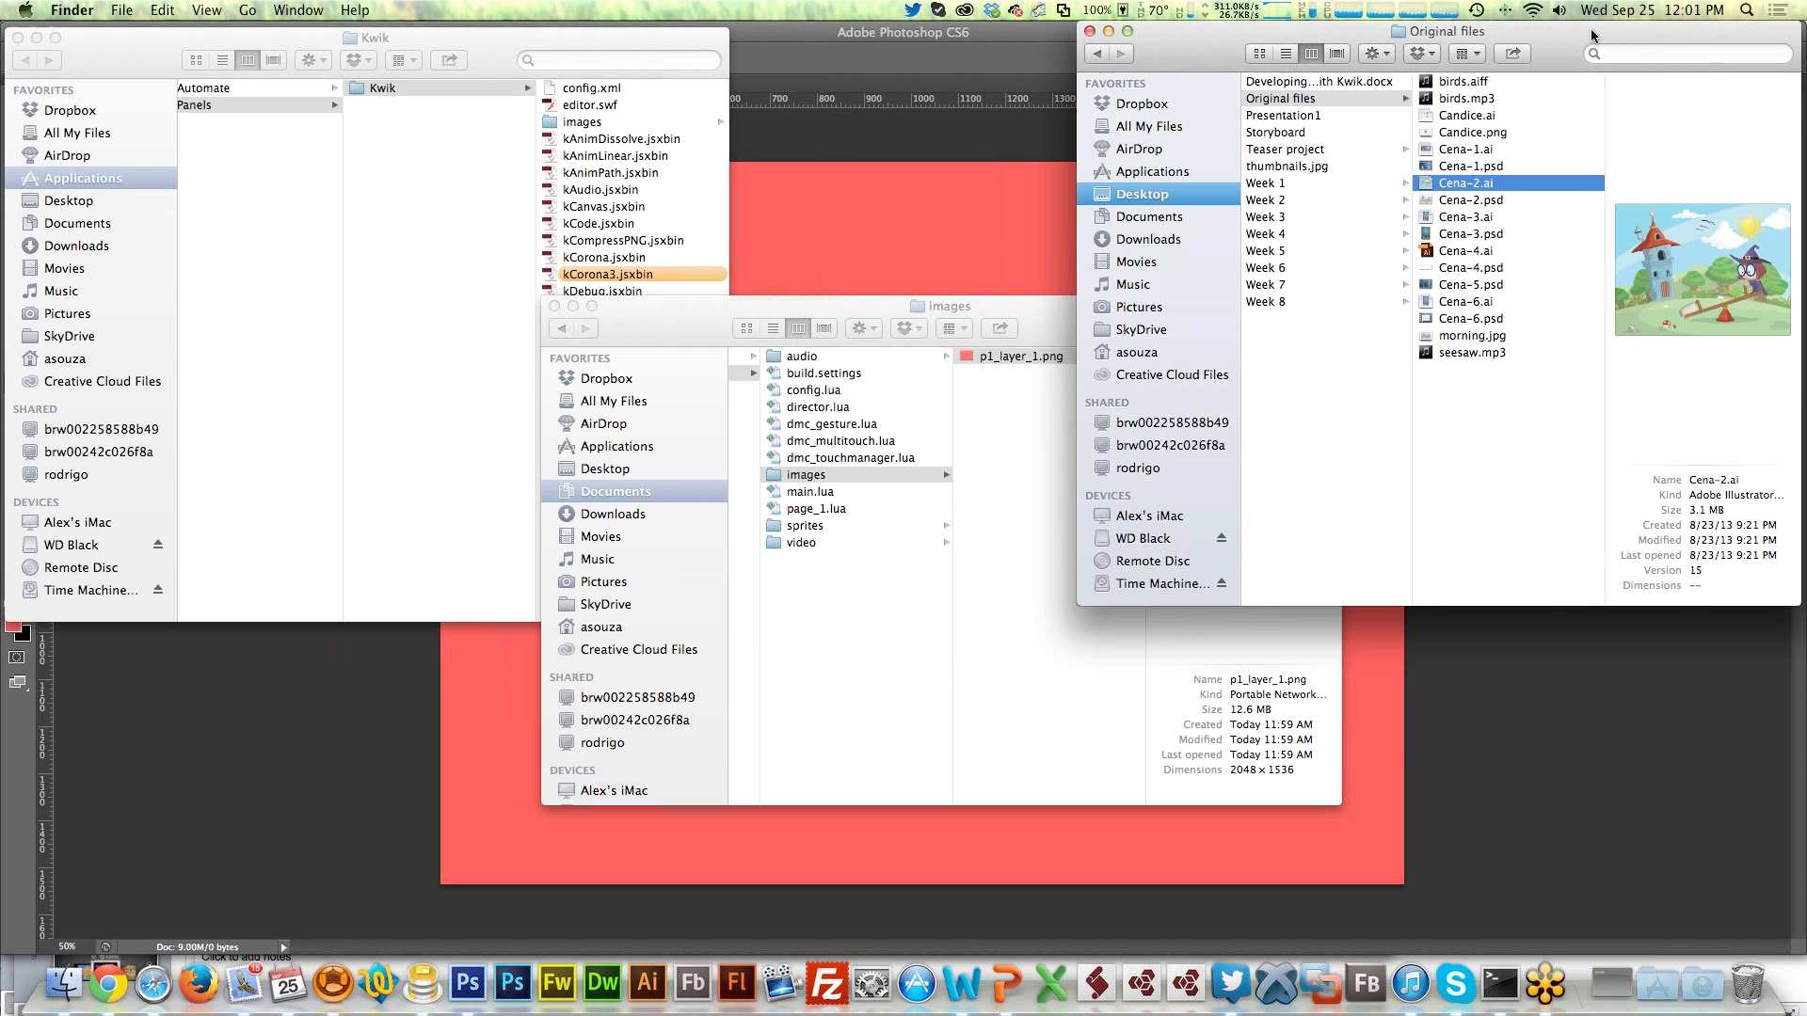
left_click(286, 883)
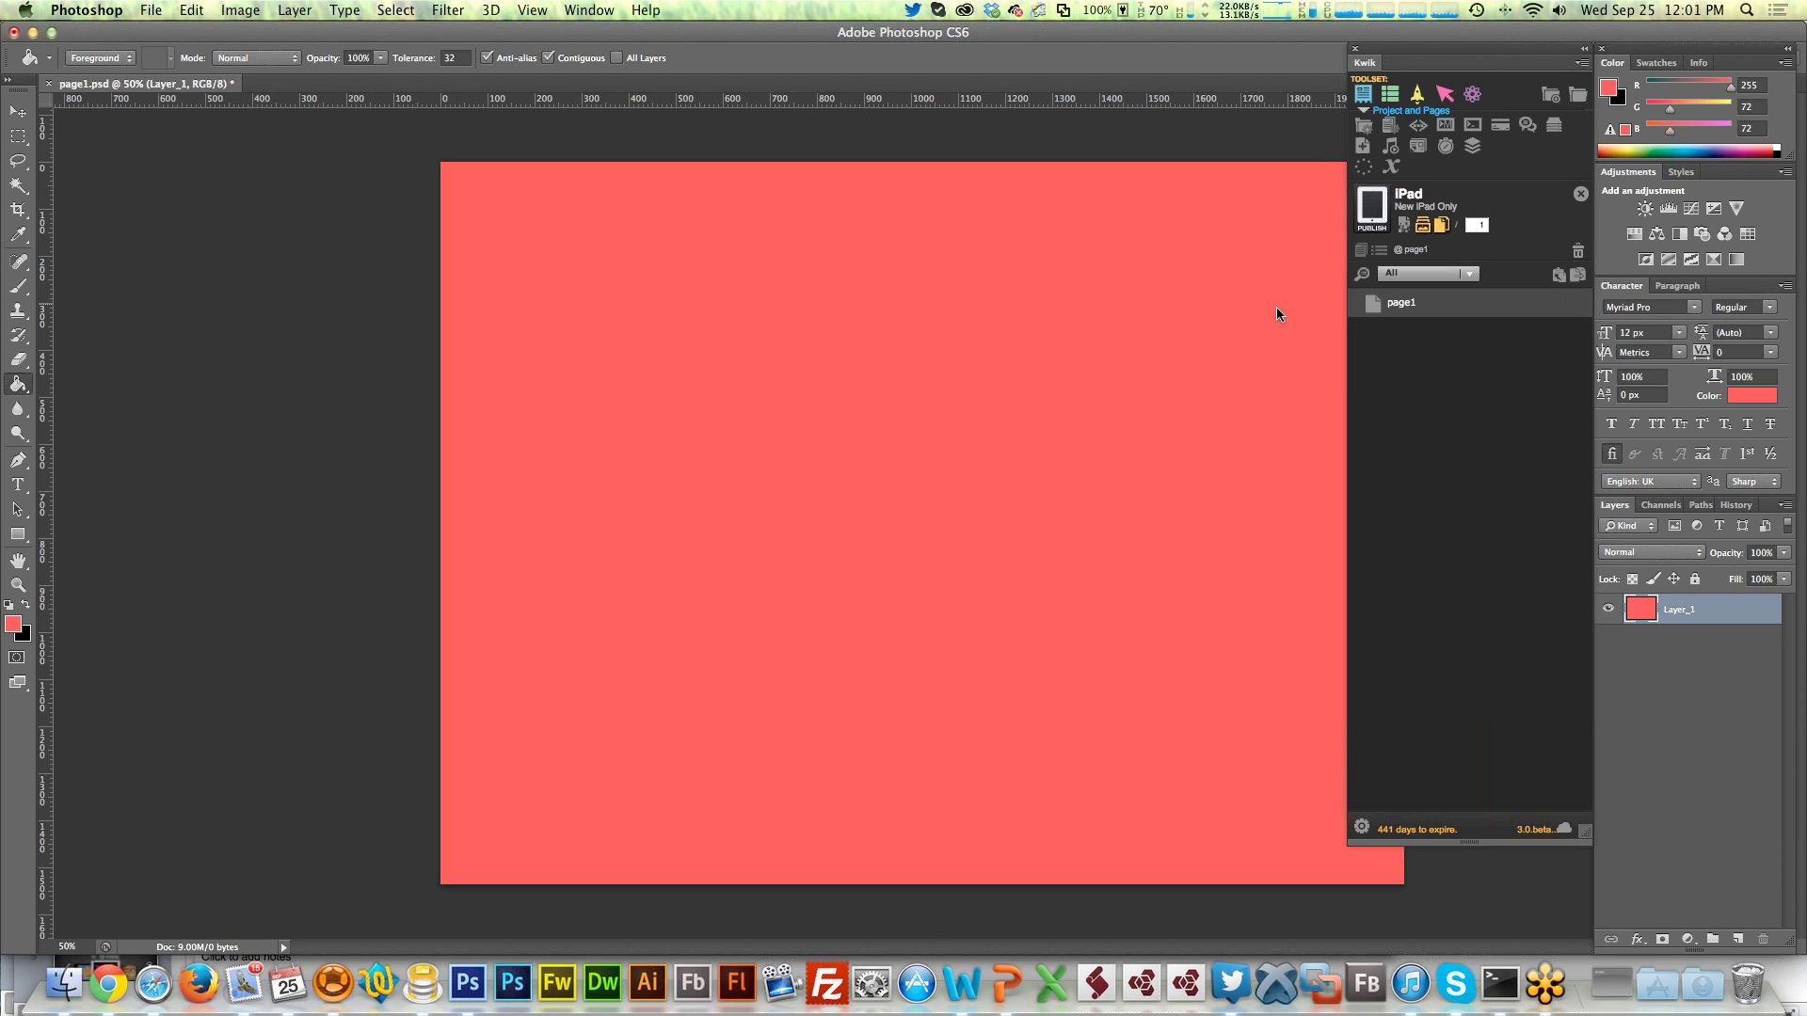
key("super+Tab")
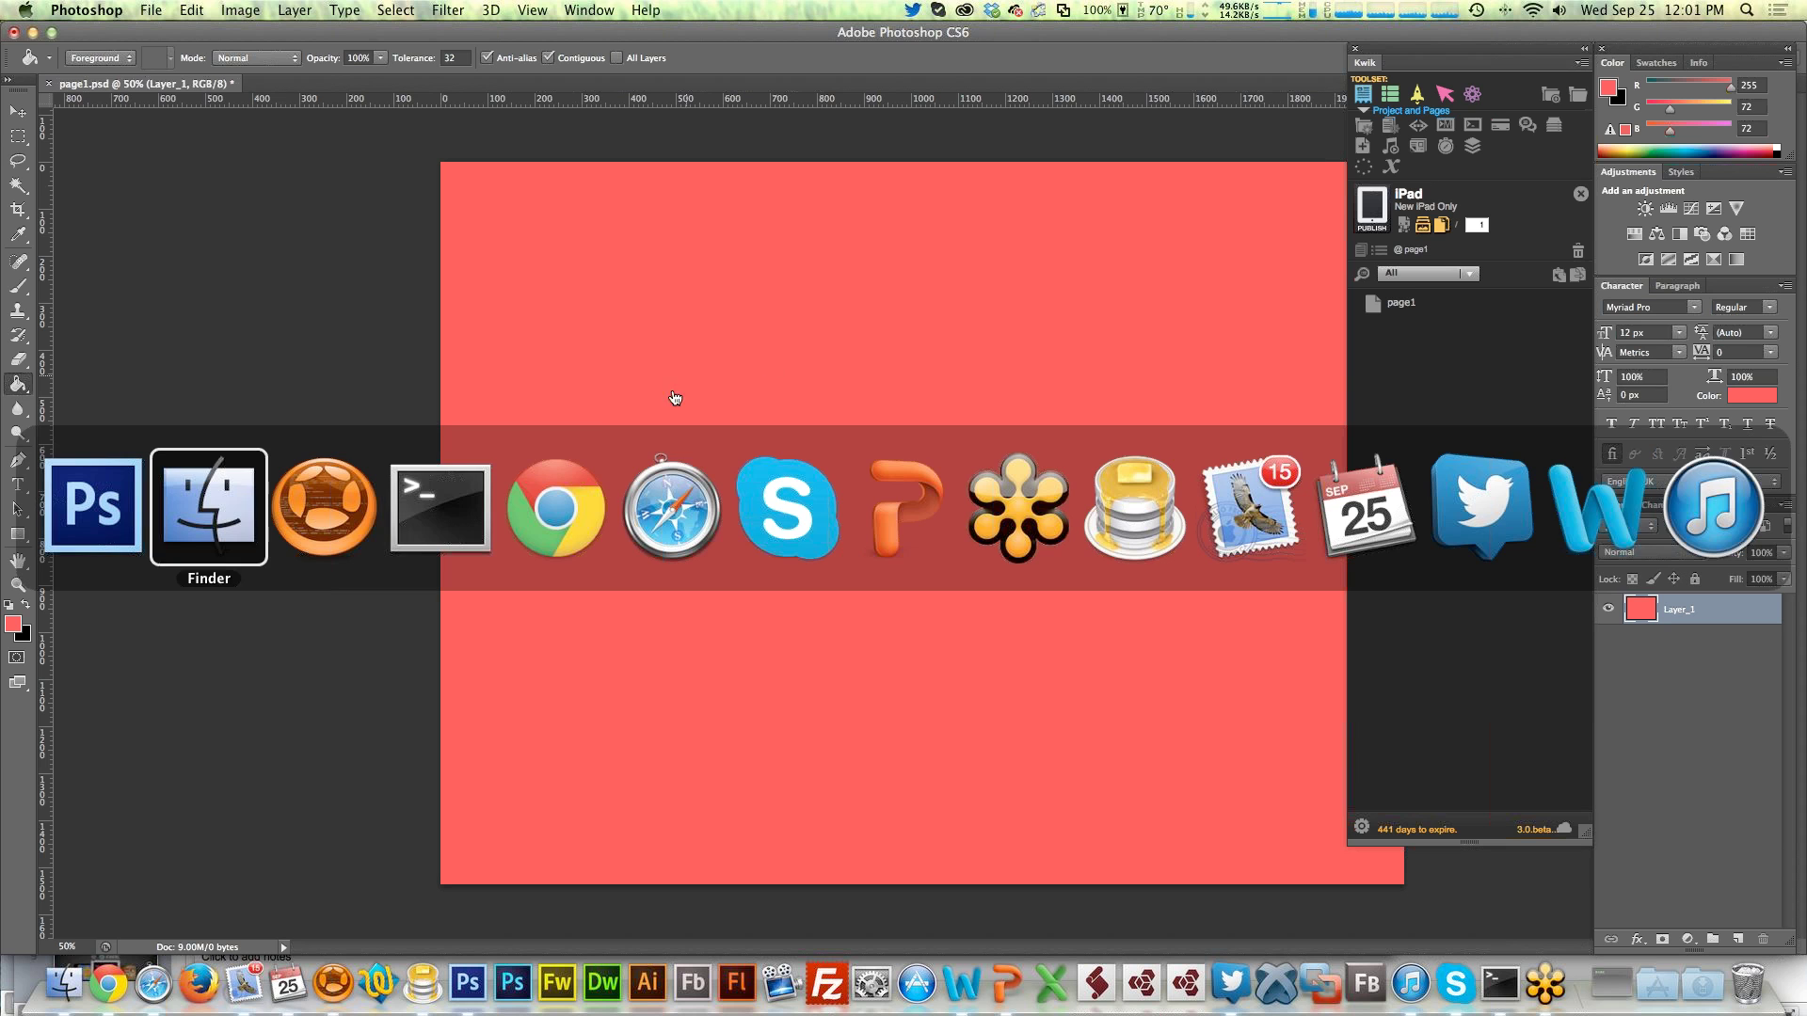
left_click(211, 554)
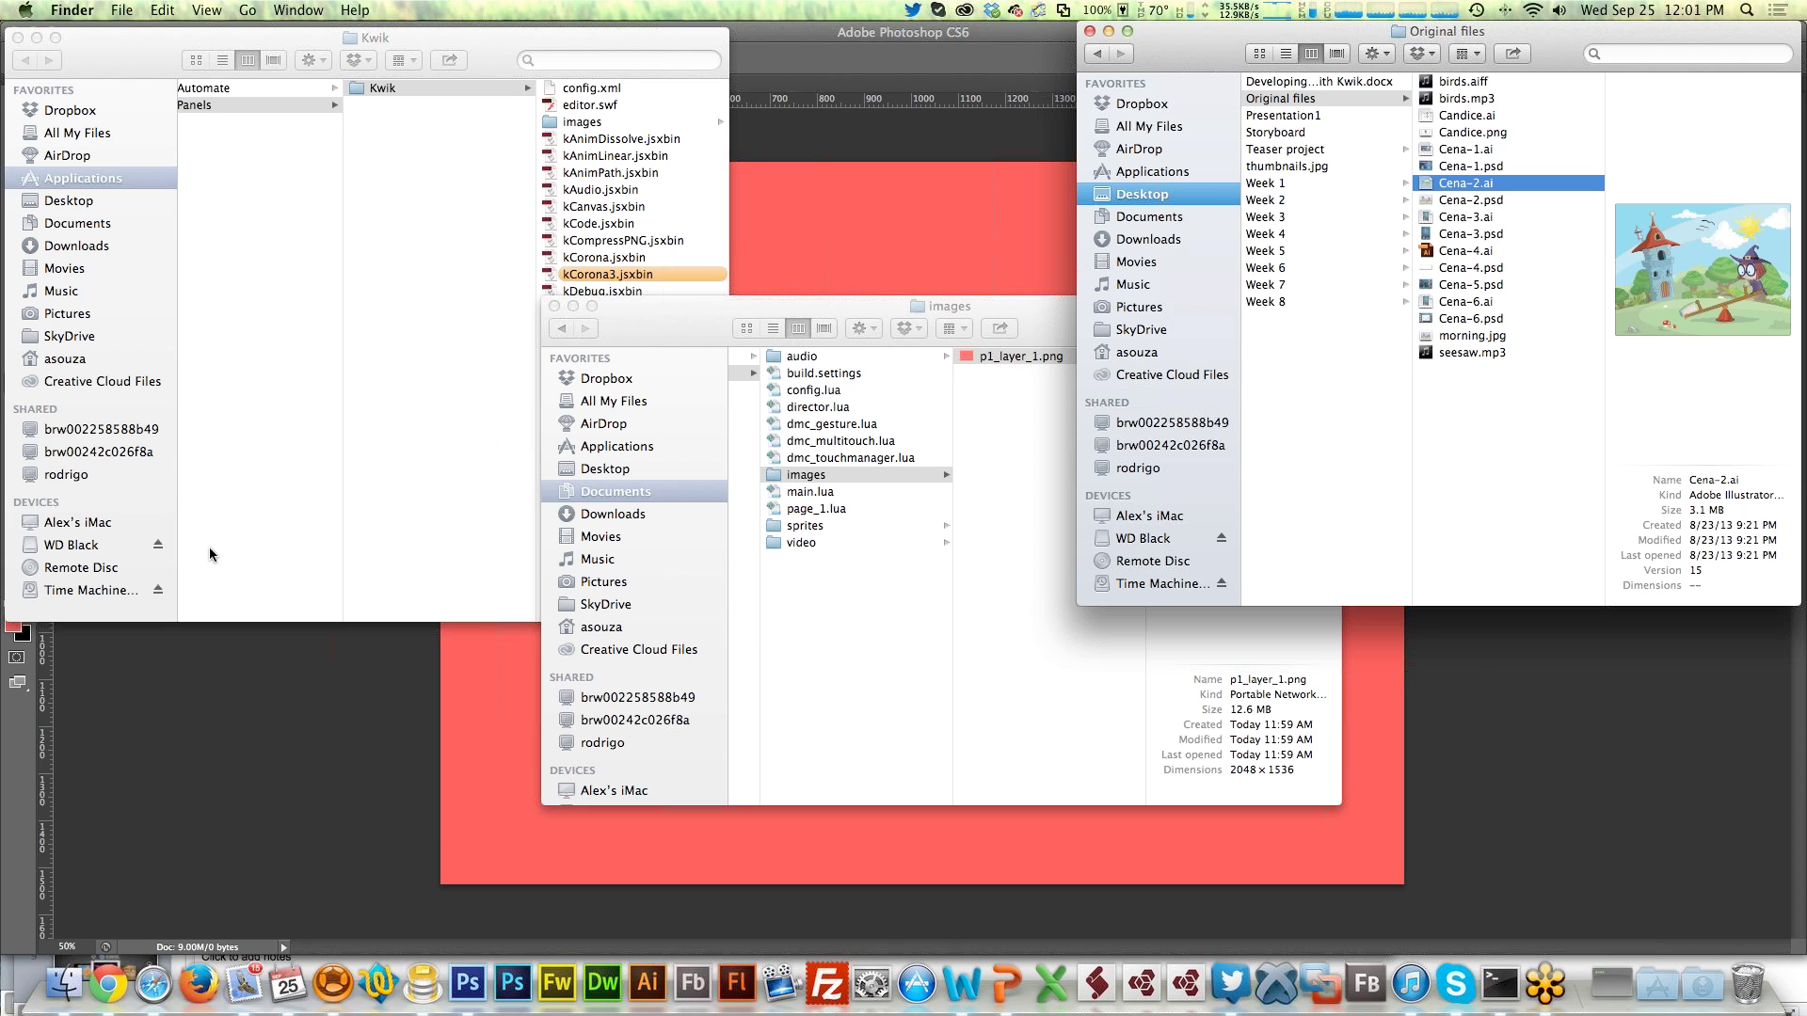
Return to Photoshop, close the iPad project without saving page1.psd and reopen the recent newIpad project
left_click(758, 239)
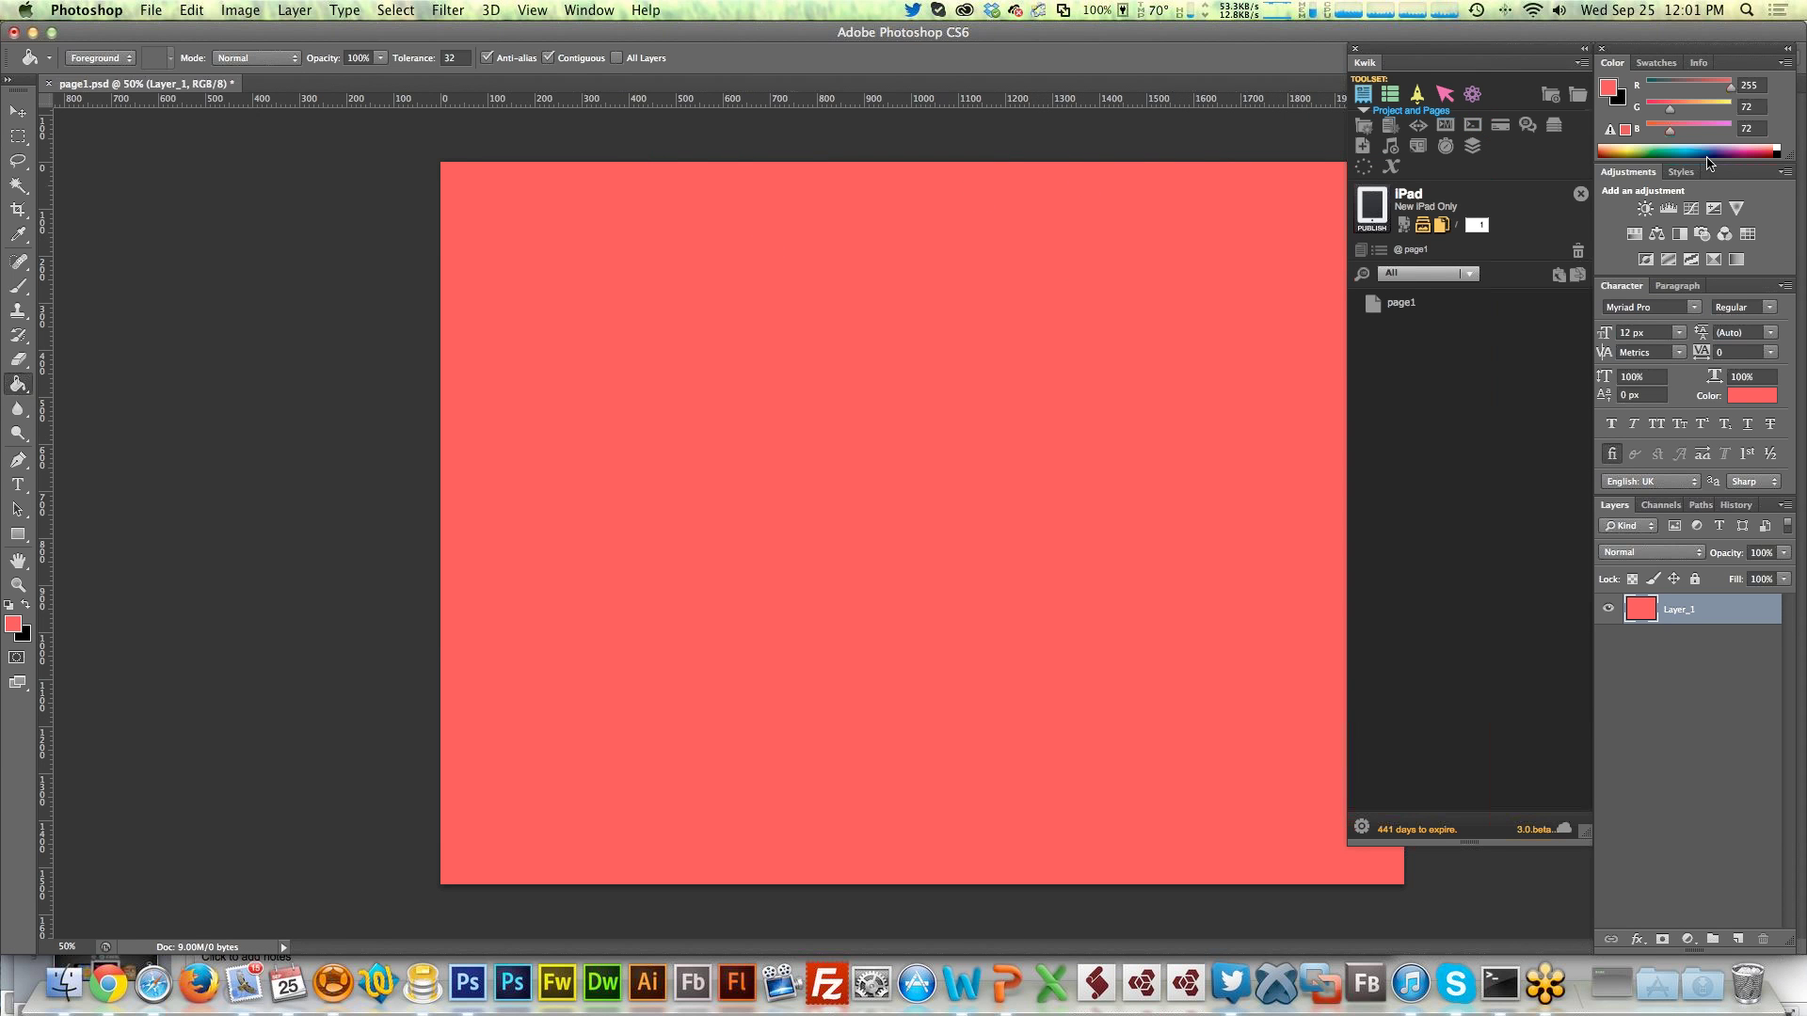
left_click(1582, 194)
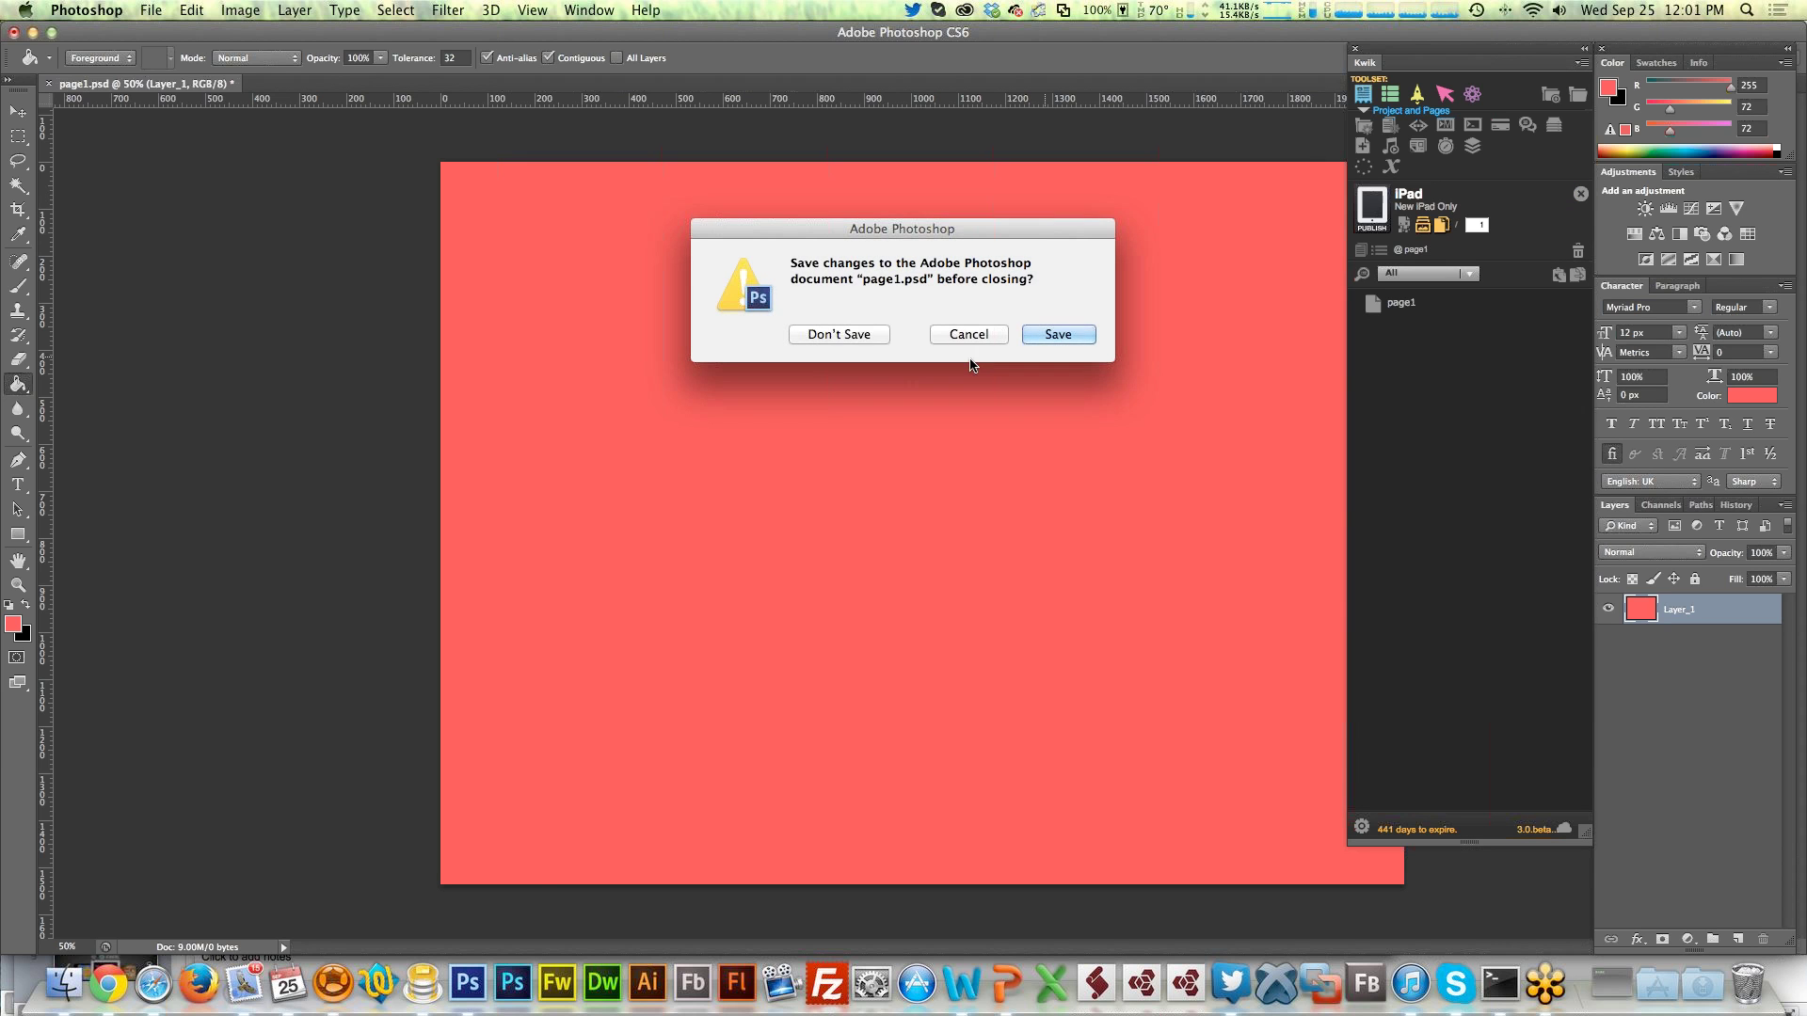
left_click(834, 336)
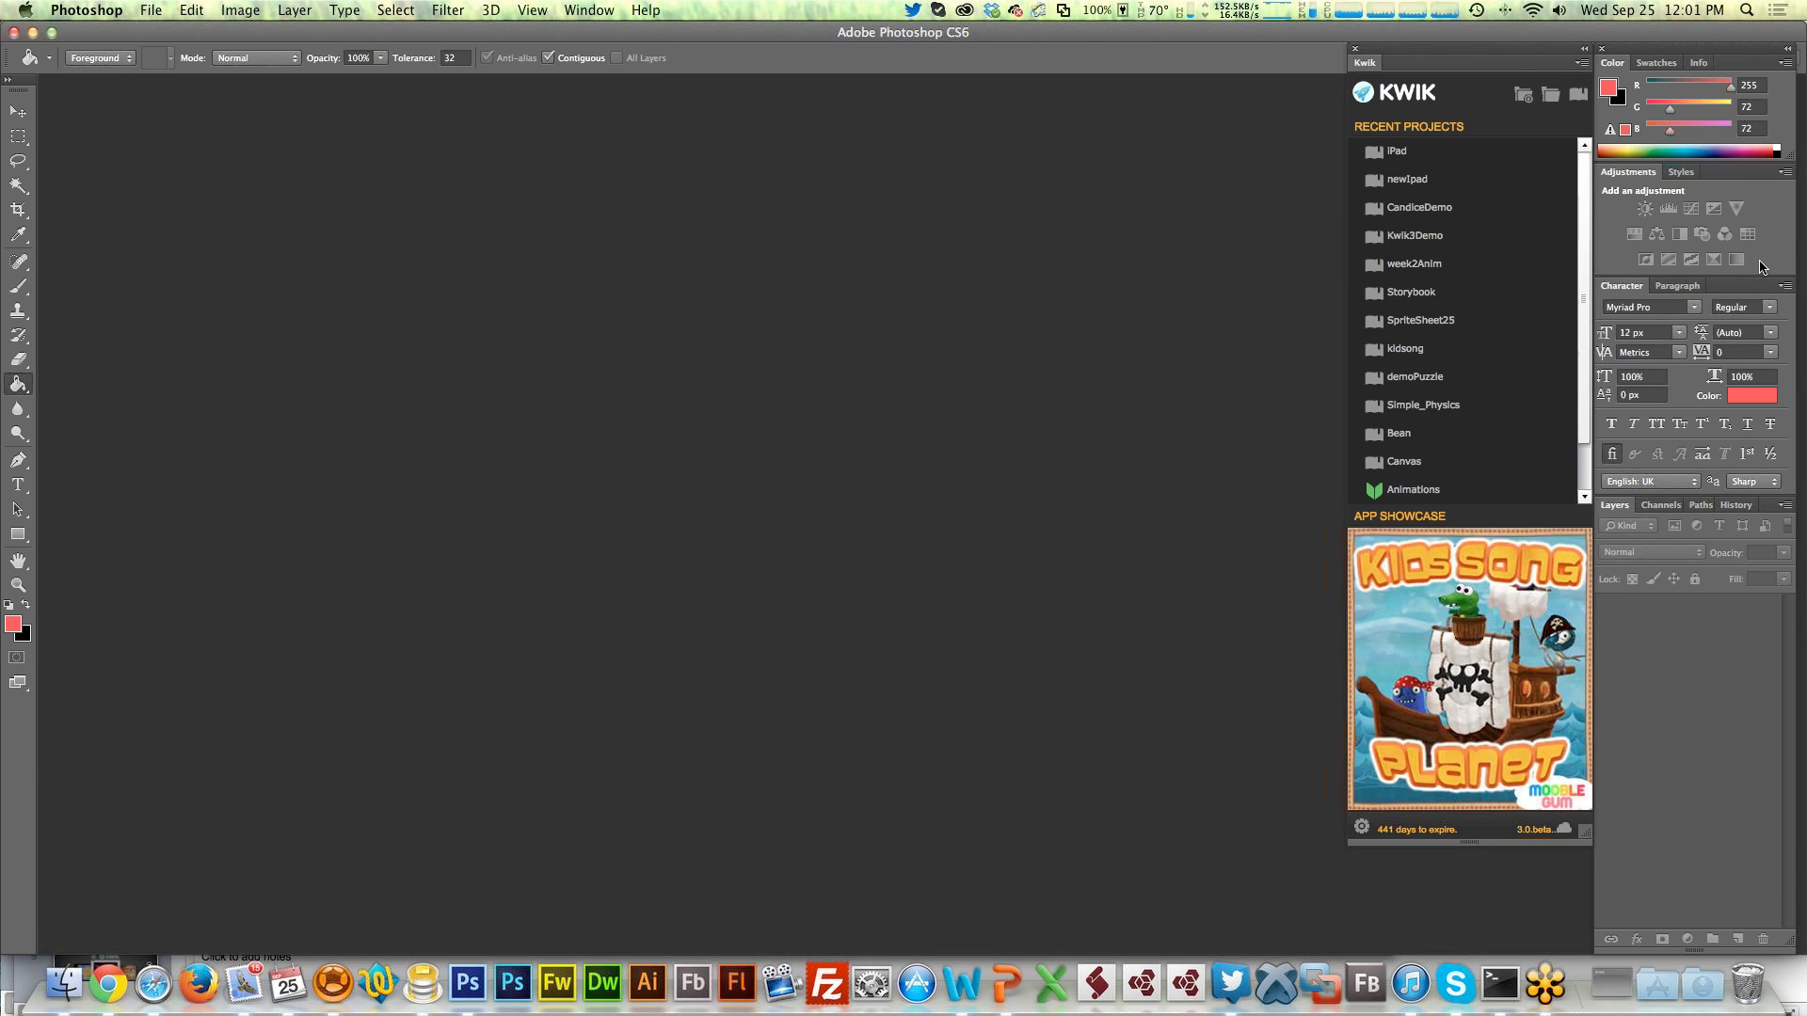
double_click(1407, 178)
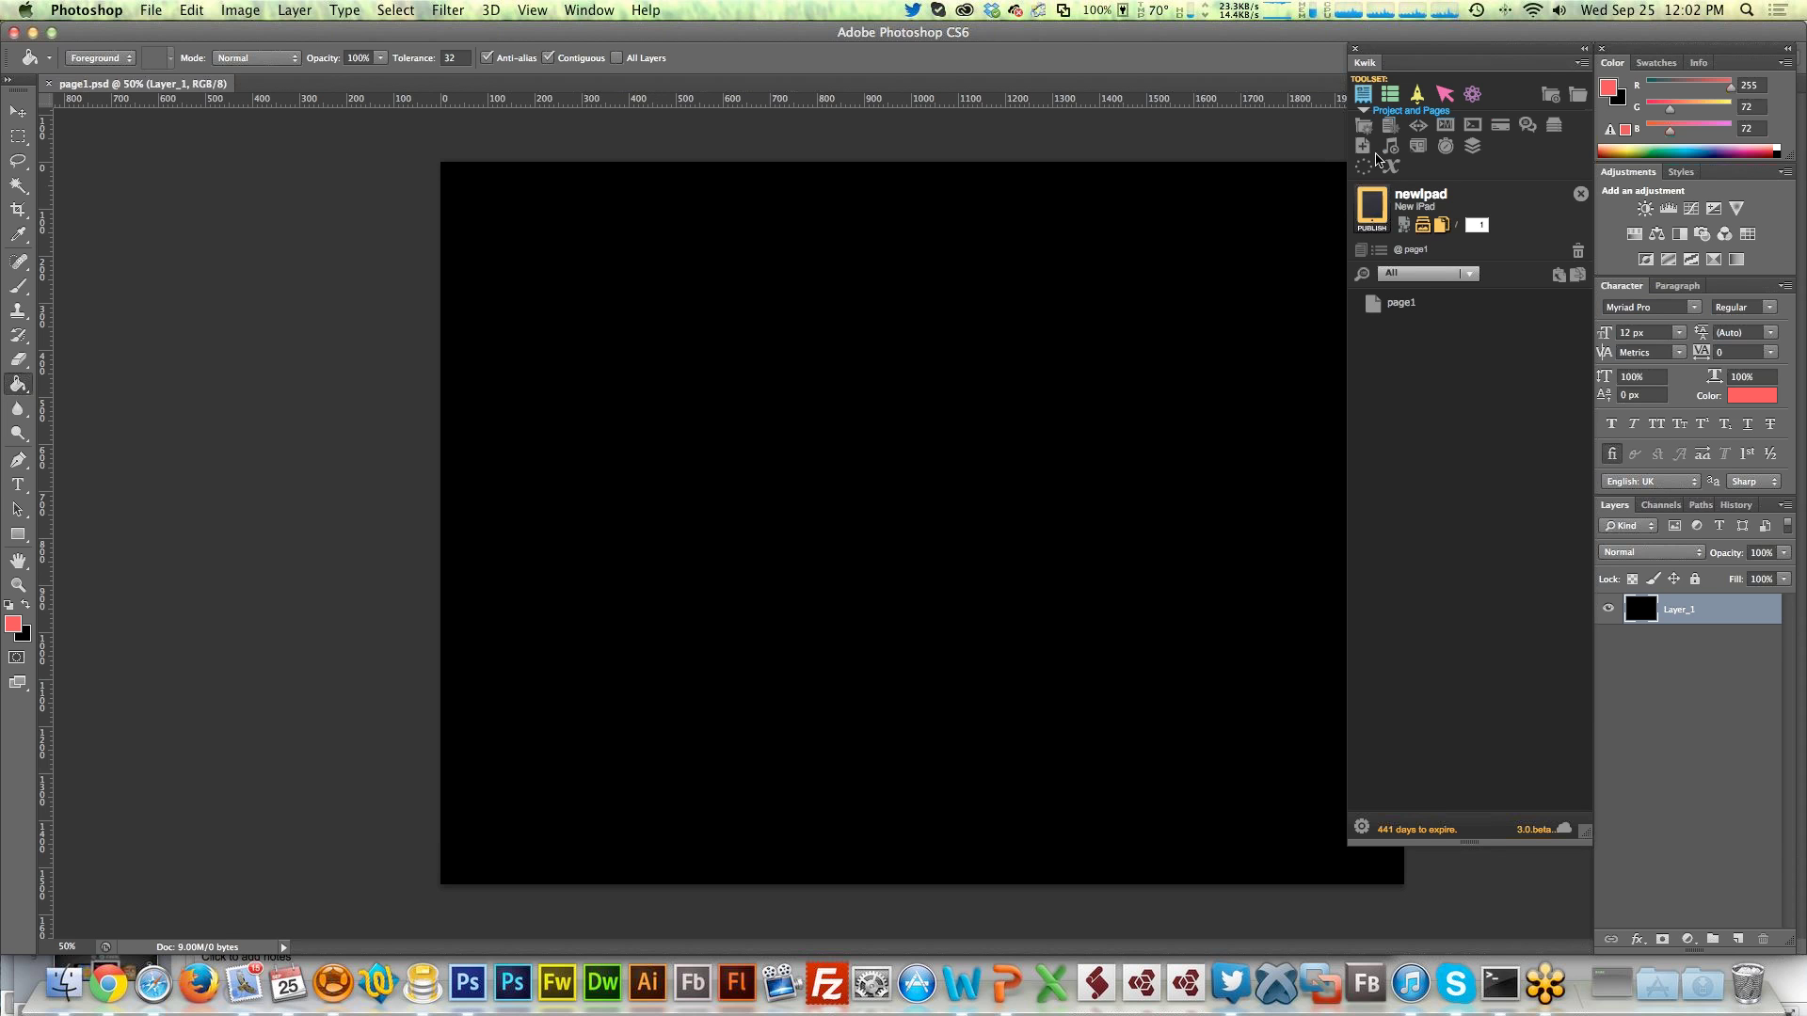
Set Layer_1 to export as a .jpg image in its layer properties and publish the newIpad project
left_click(1390, 95)
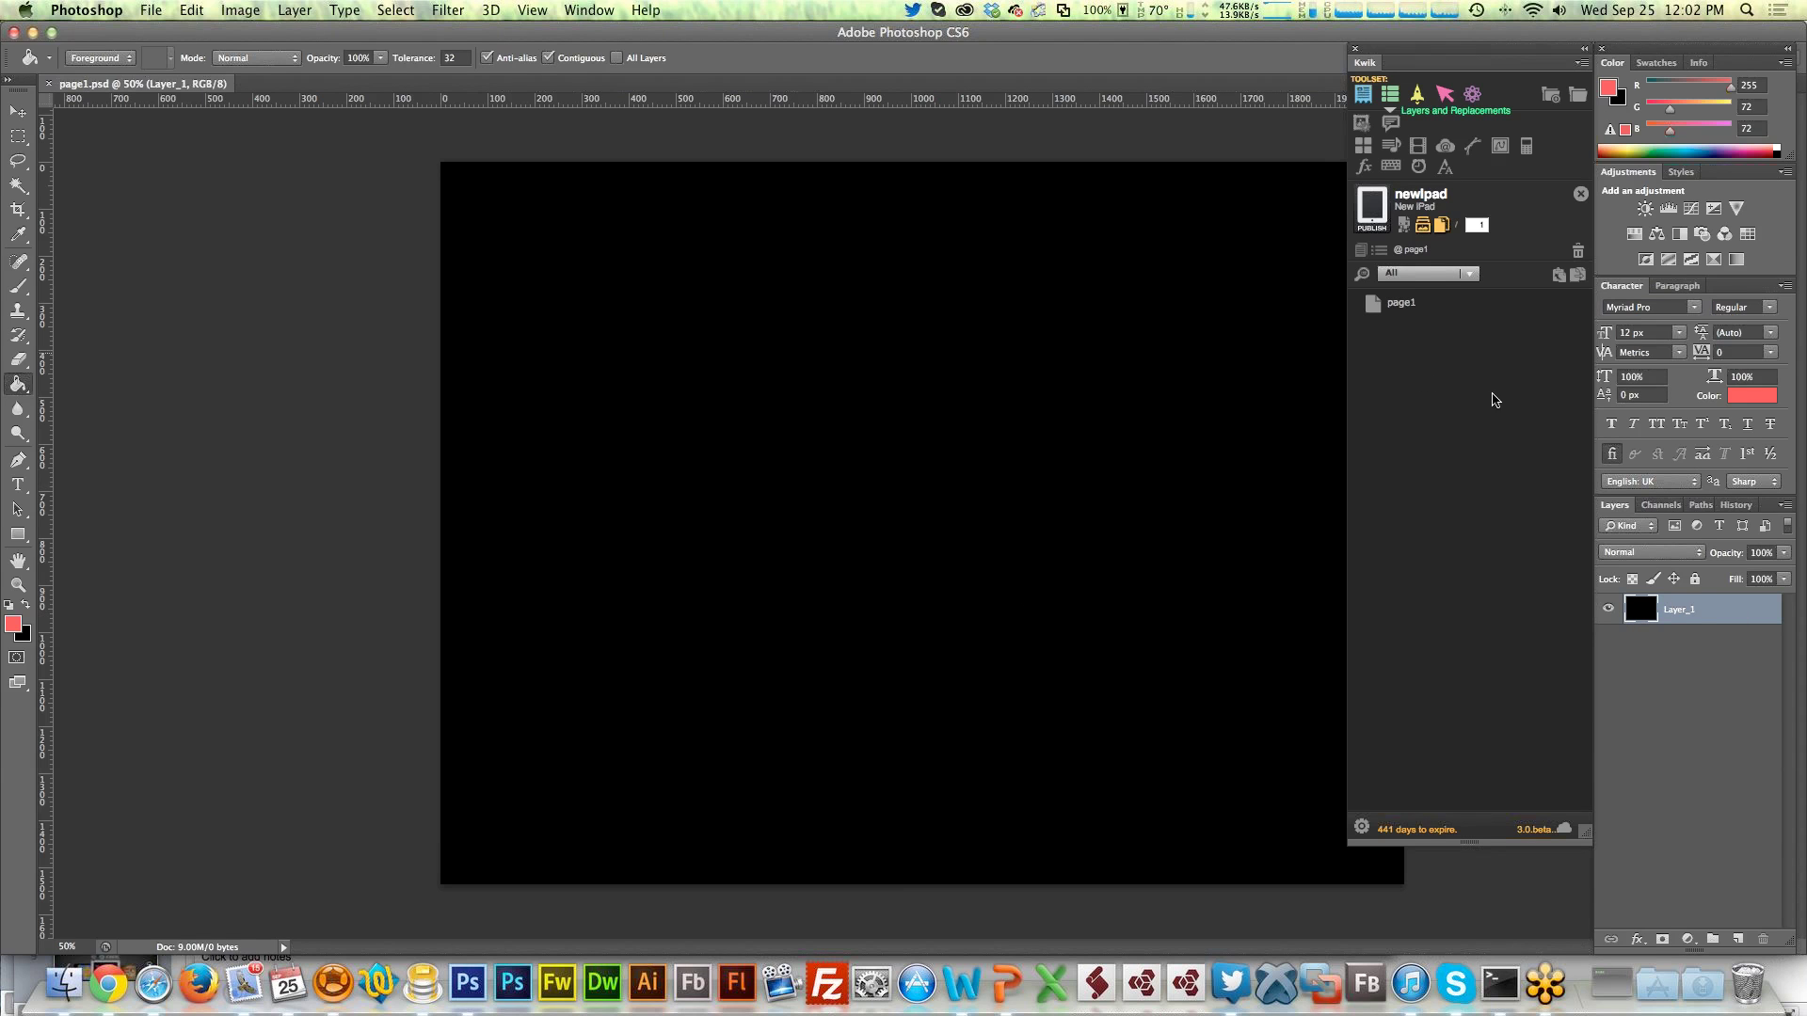
key("v")
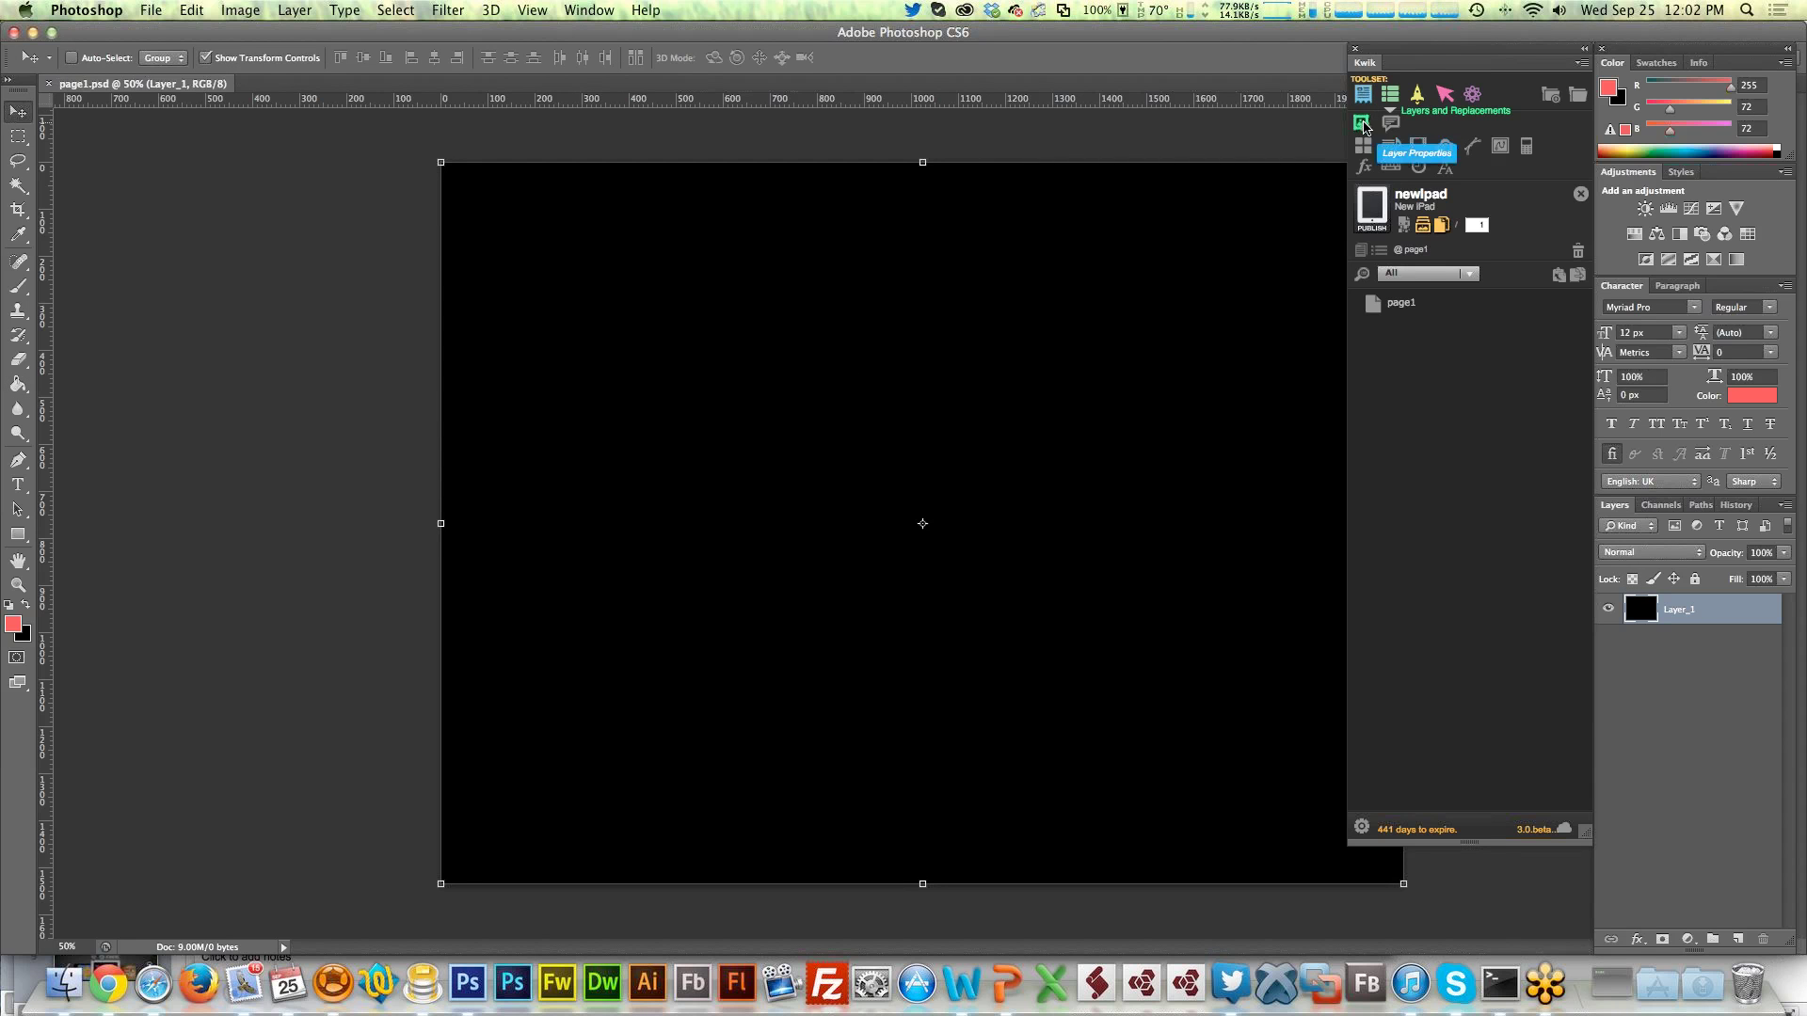
left_click(1362, 123)
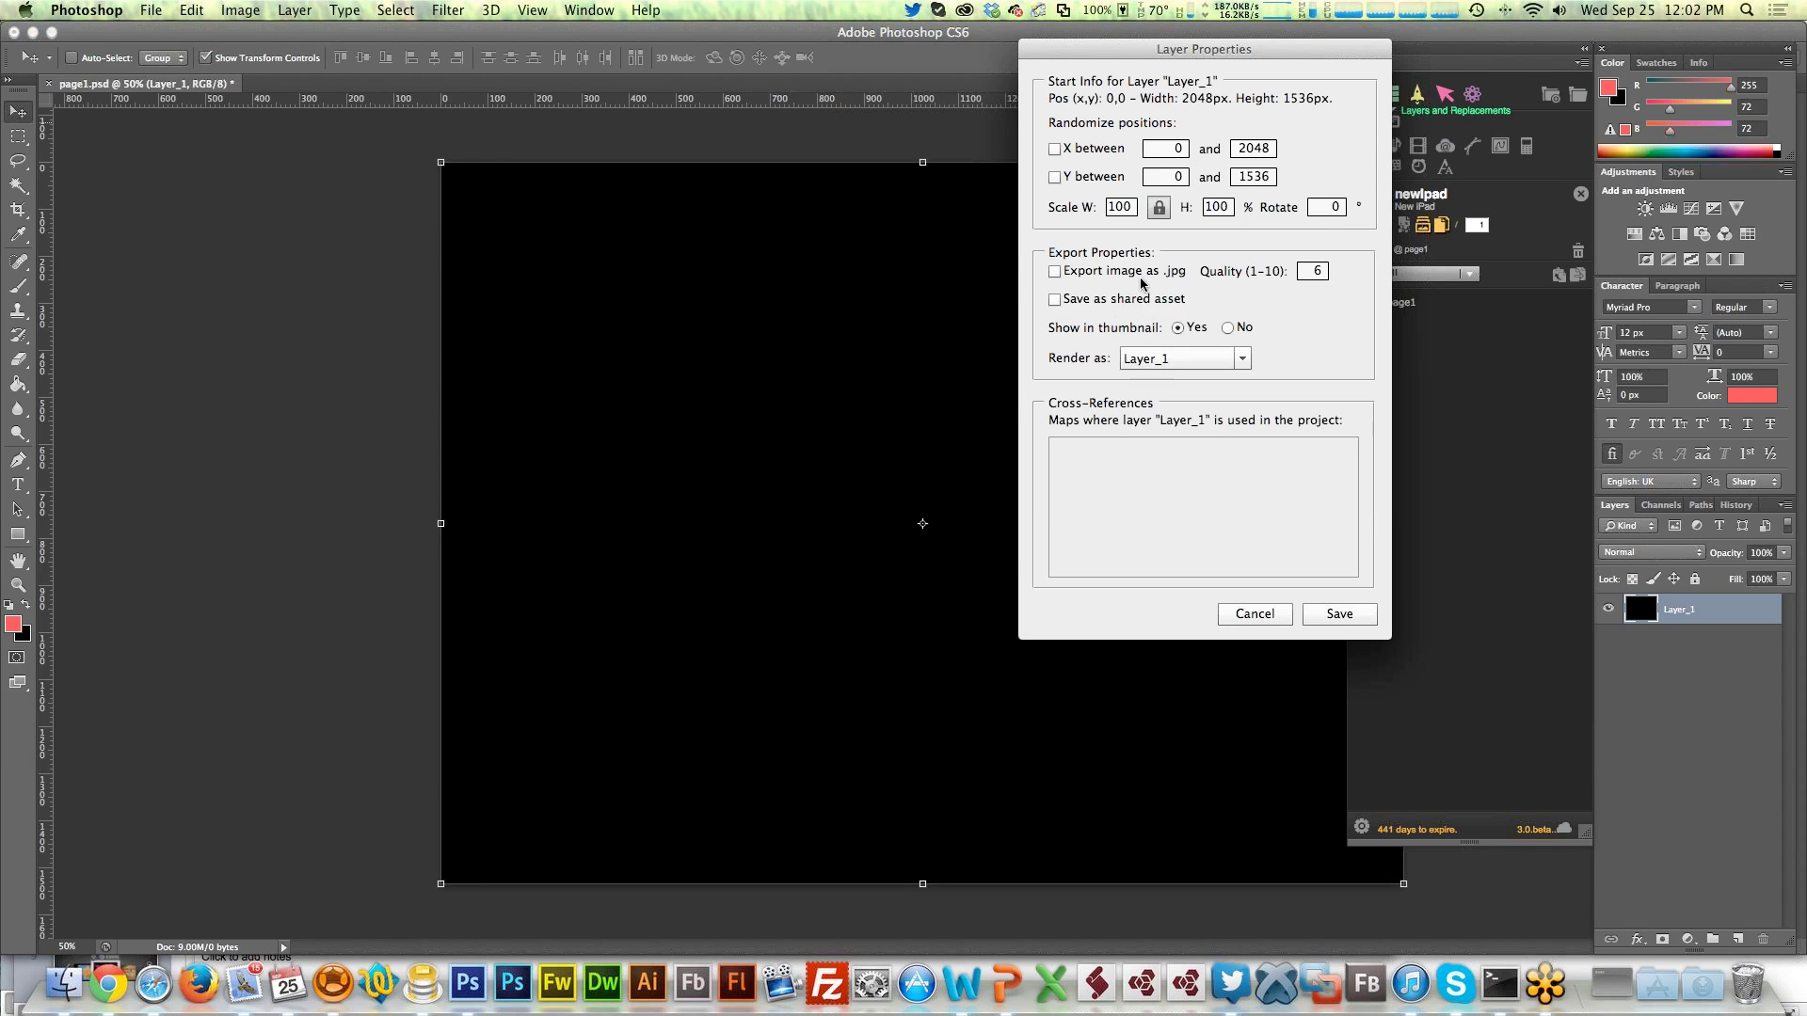
left_click(1092, 275)
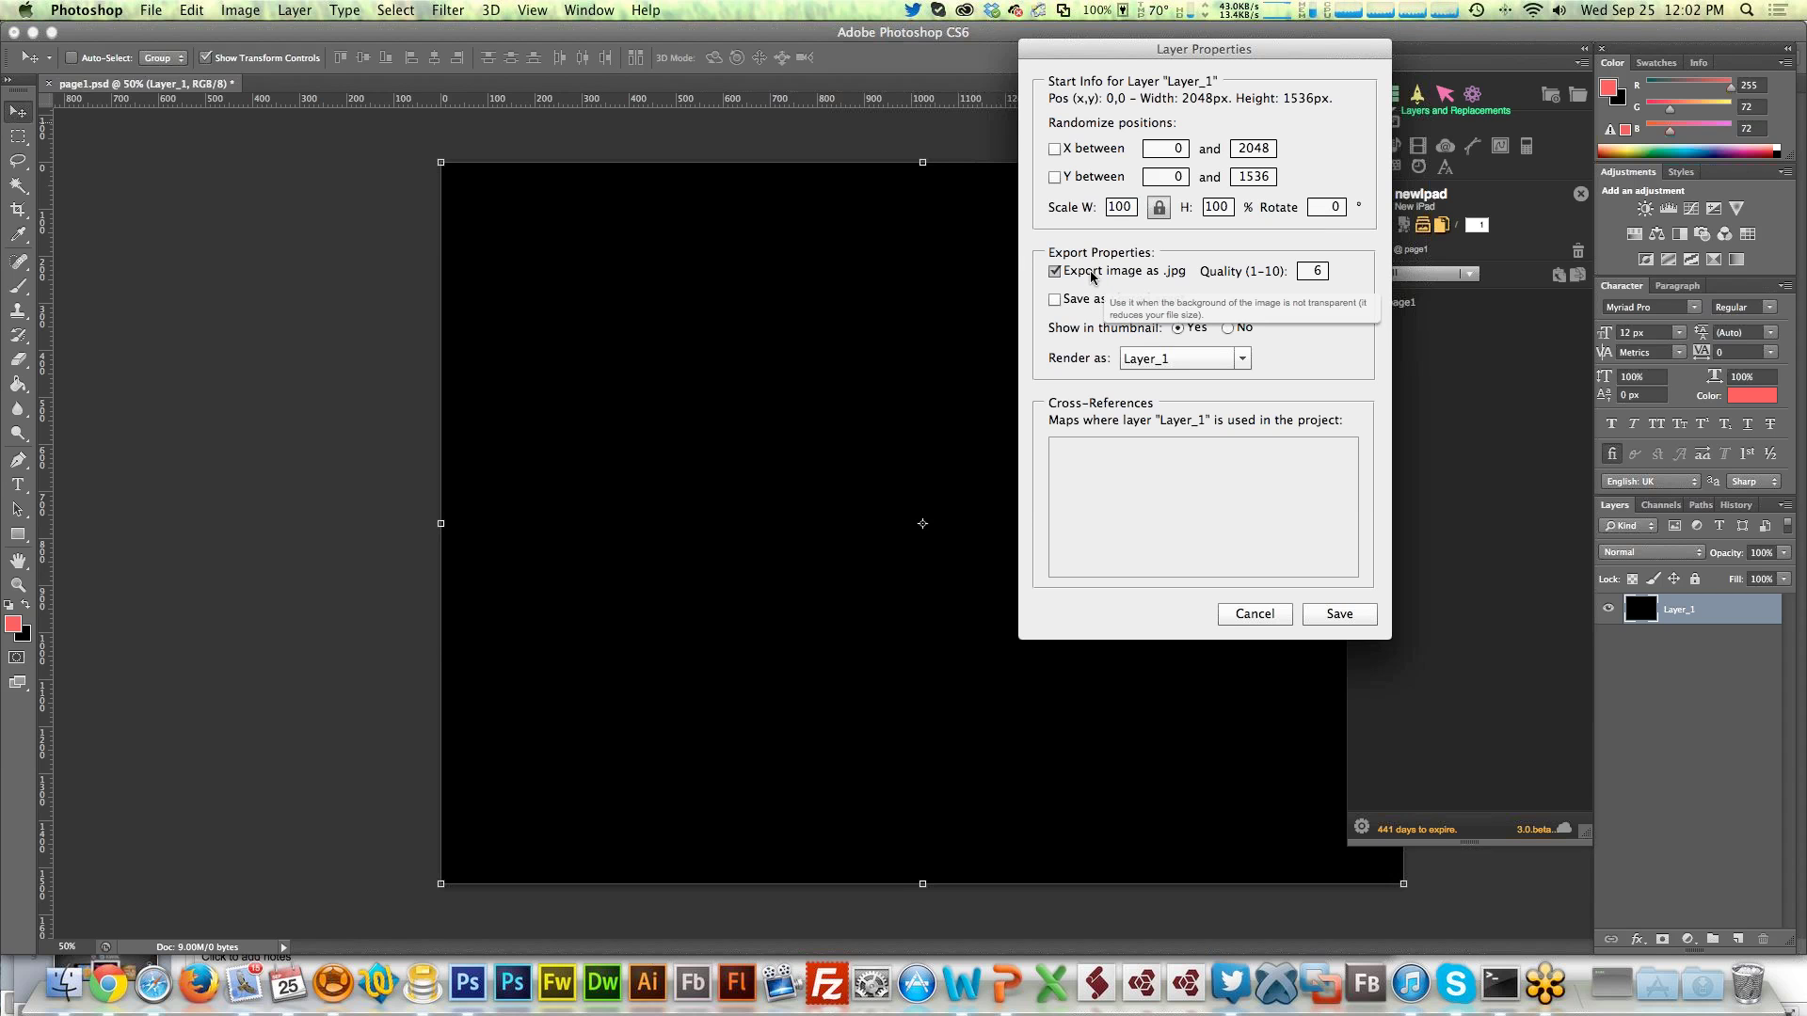
left_click(1337, 614)
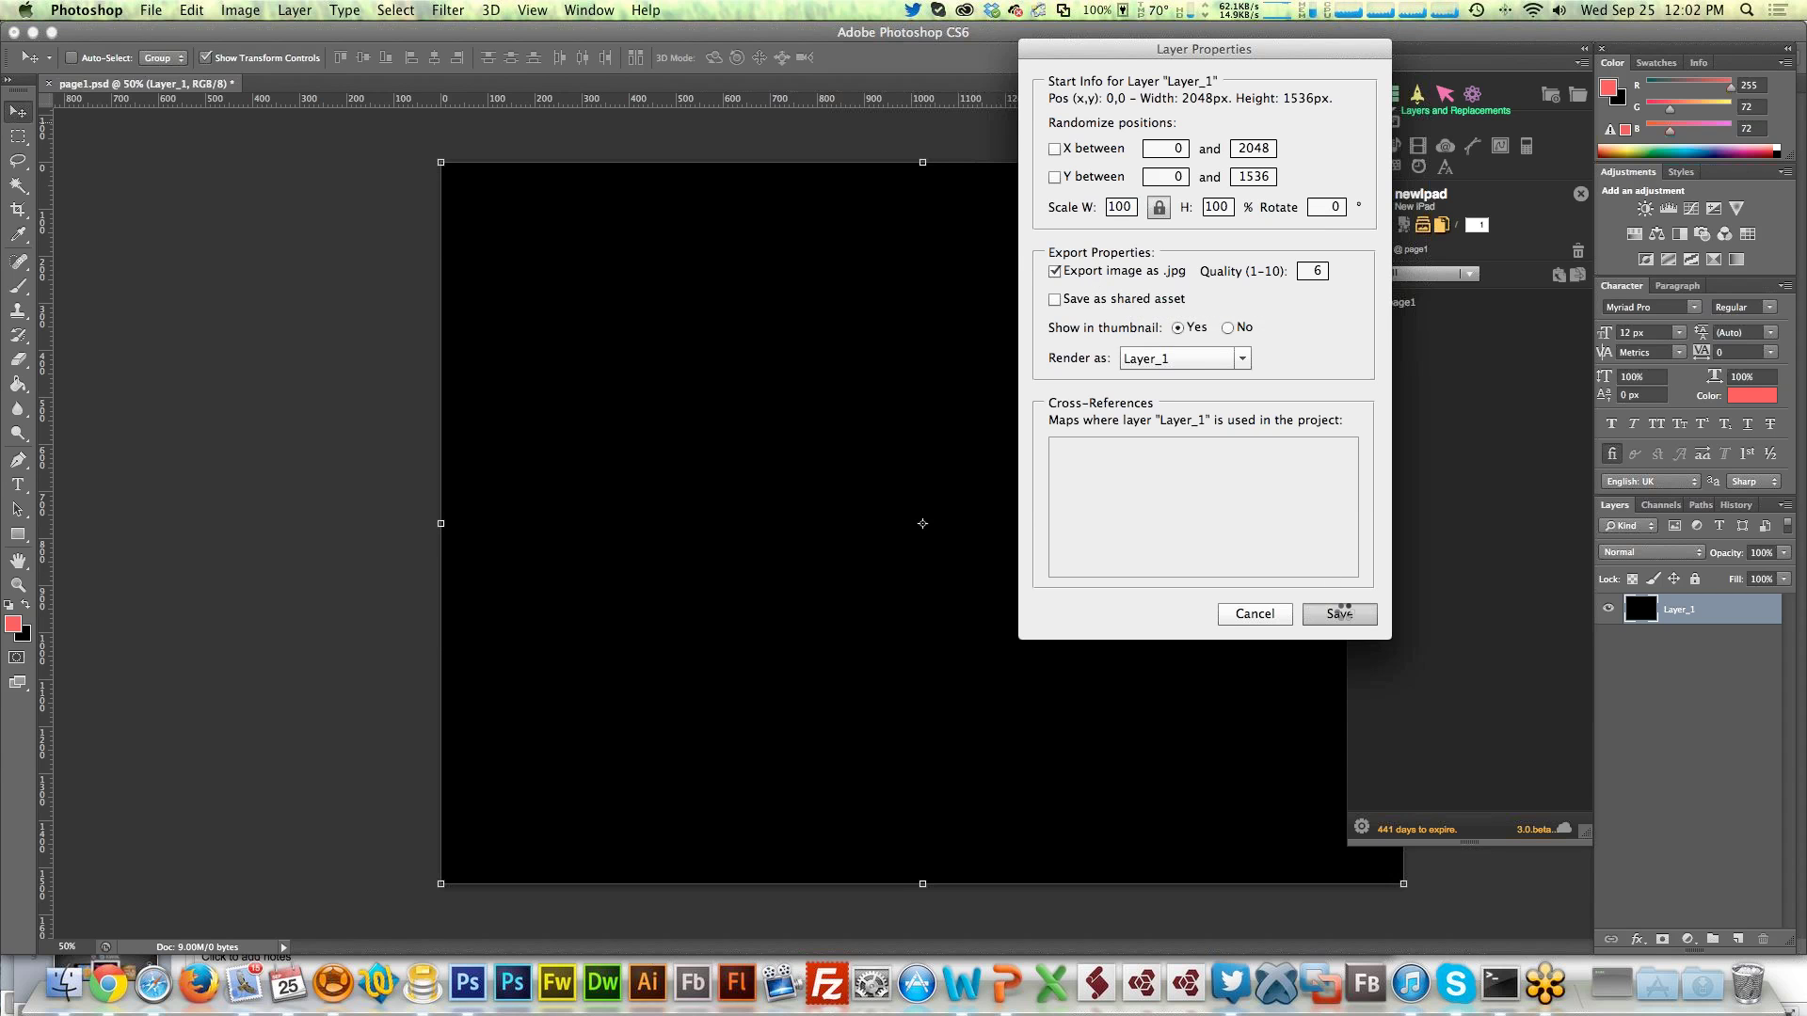
left_click(1417, 152)
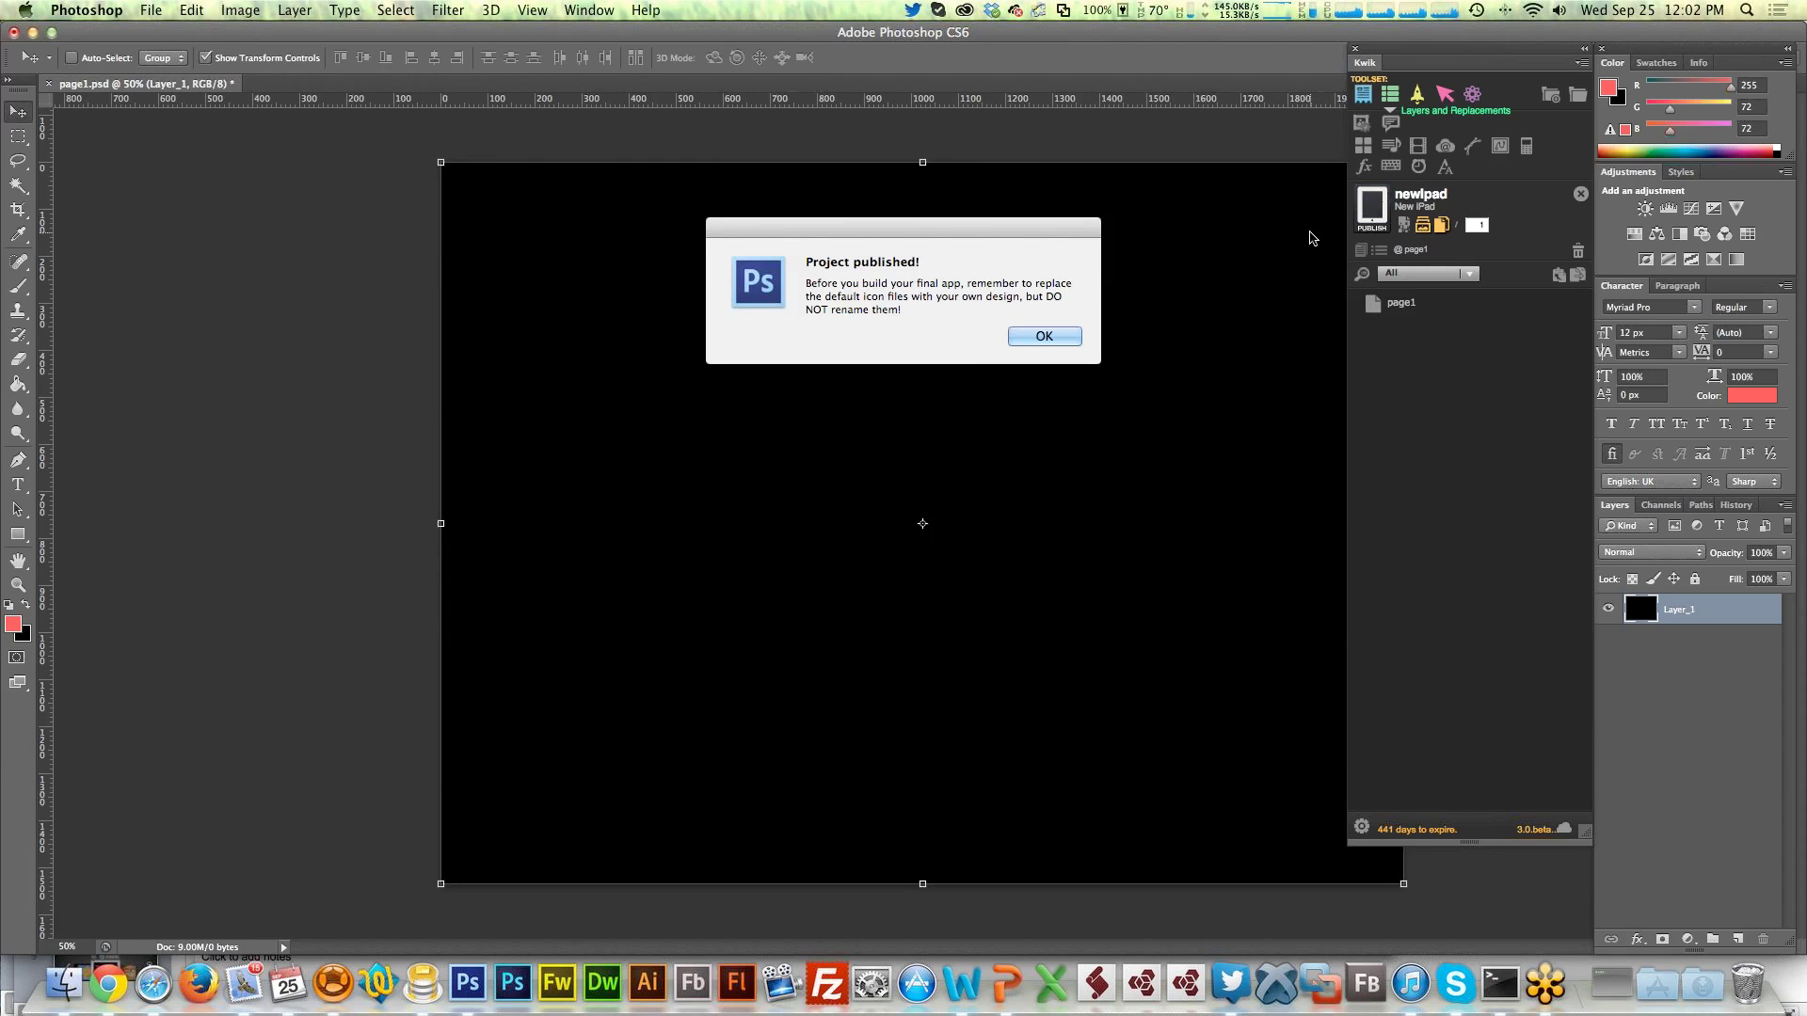
left_click(1039, 337)
Switch to Finder and open the images folder inside the newIpad project's build folder
key("super+Tab")
key("super+Tab")
key("super+Tab")
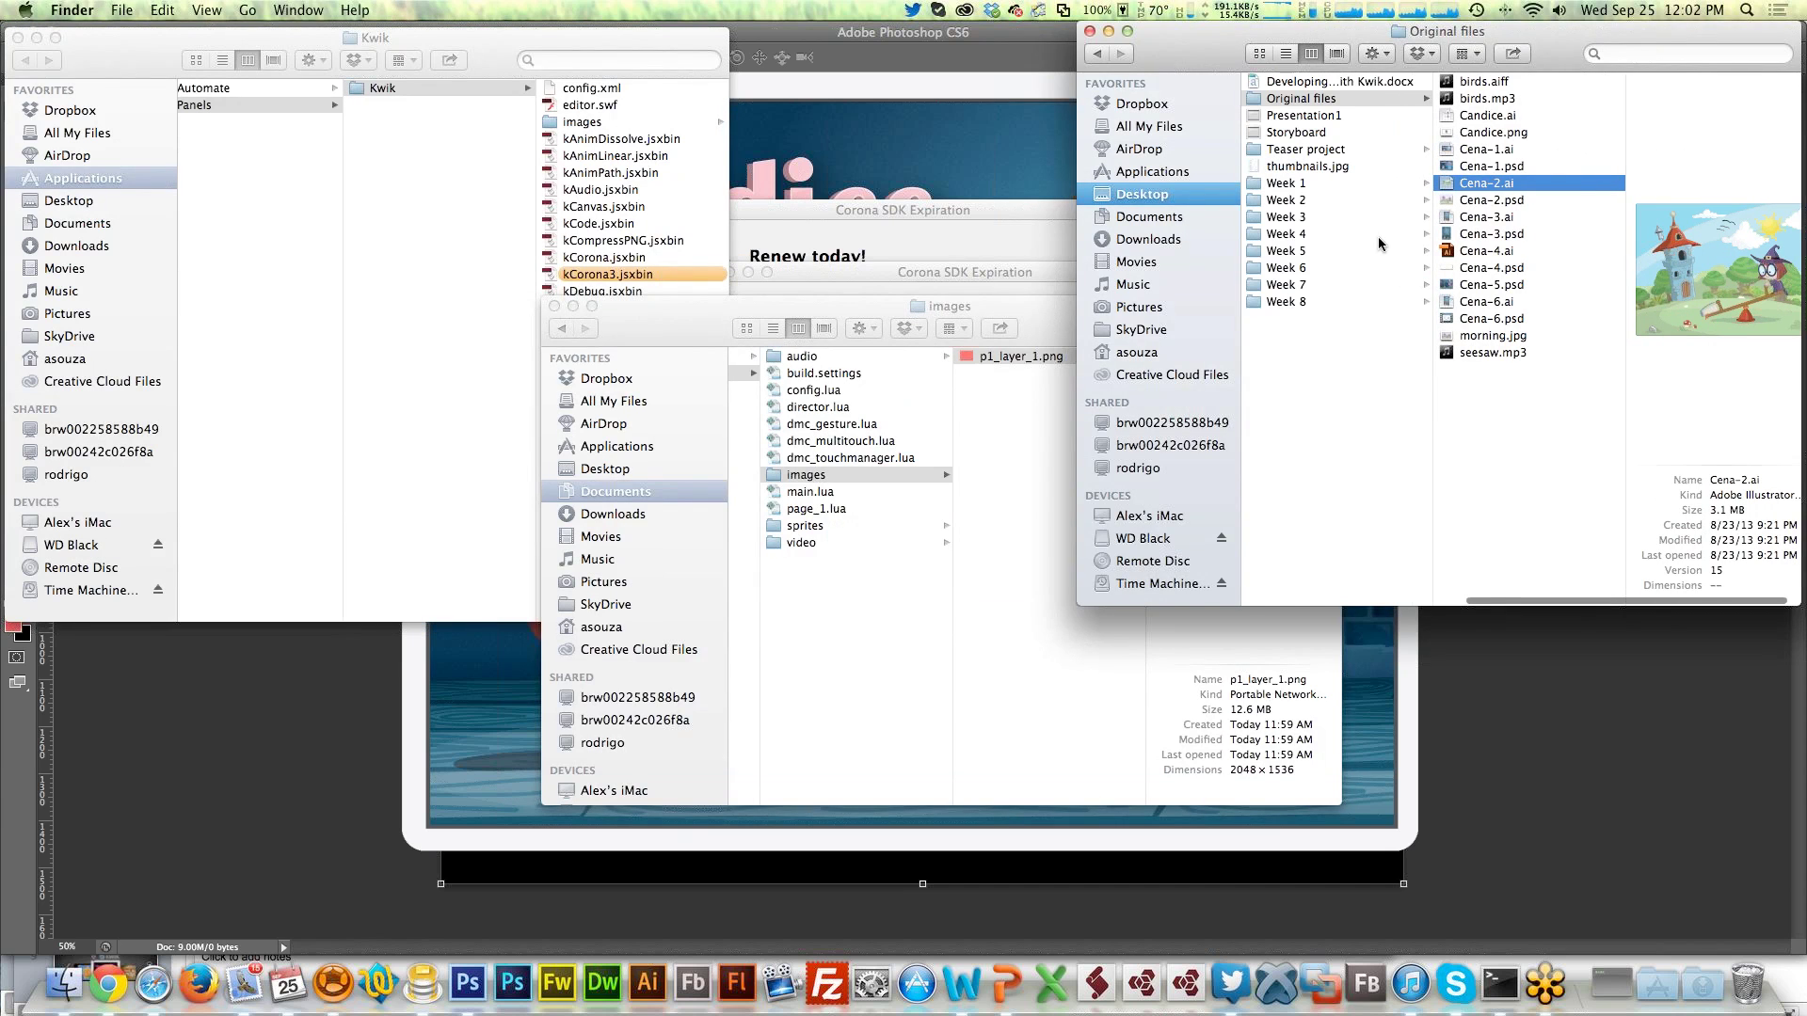
left_click(822, 602)
scroll(822, 602, "left", 10)
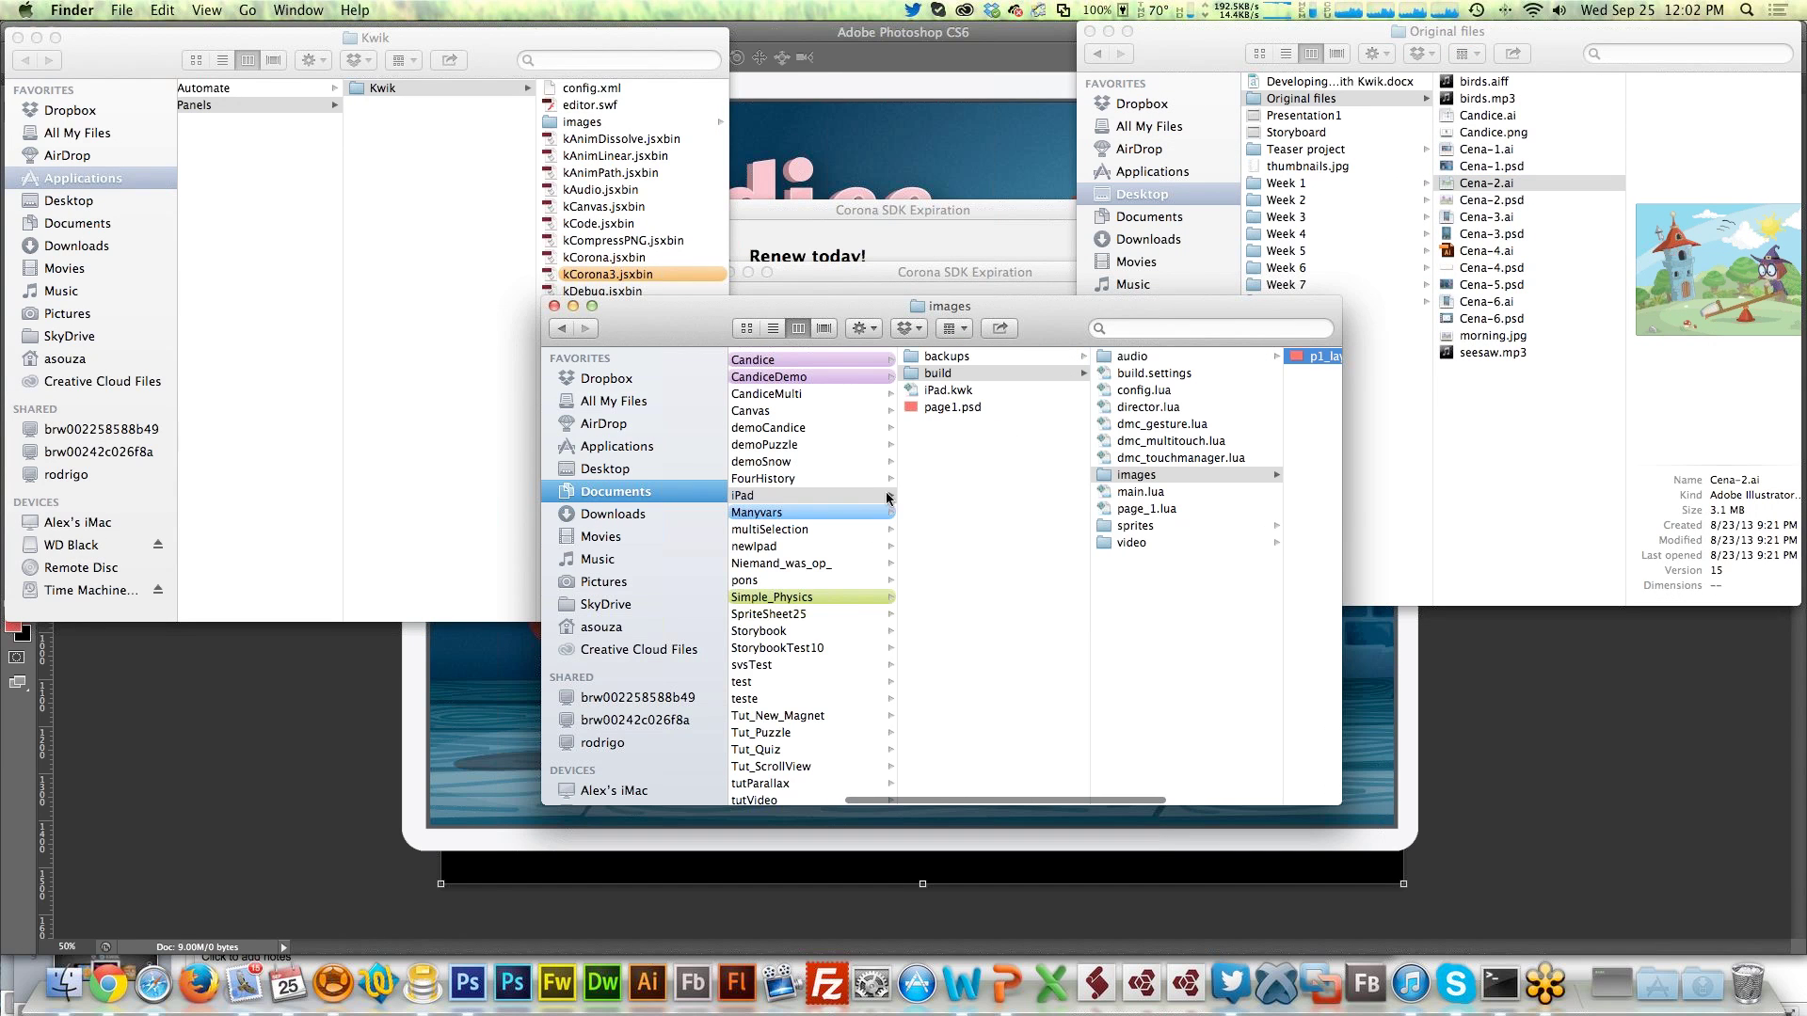
left_click(781, 547)
left_click(990, 375)
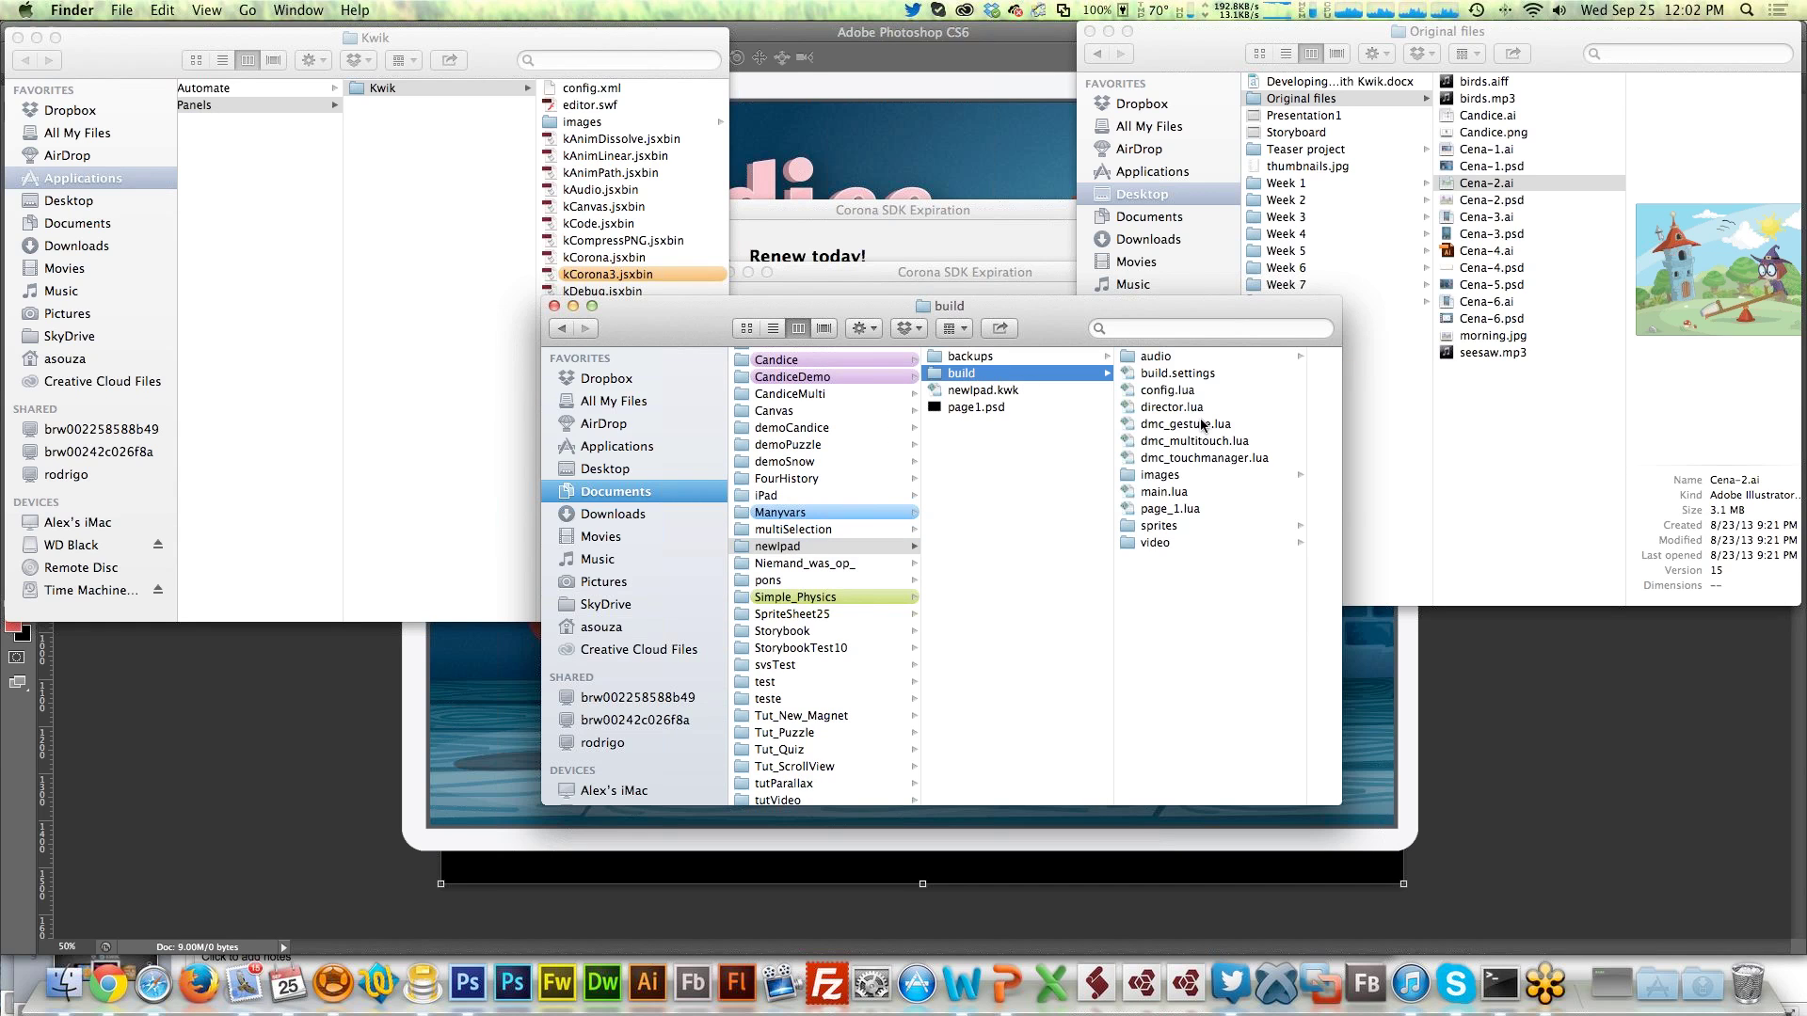
left_click(1163, 476)
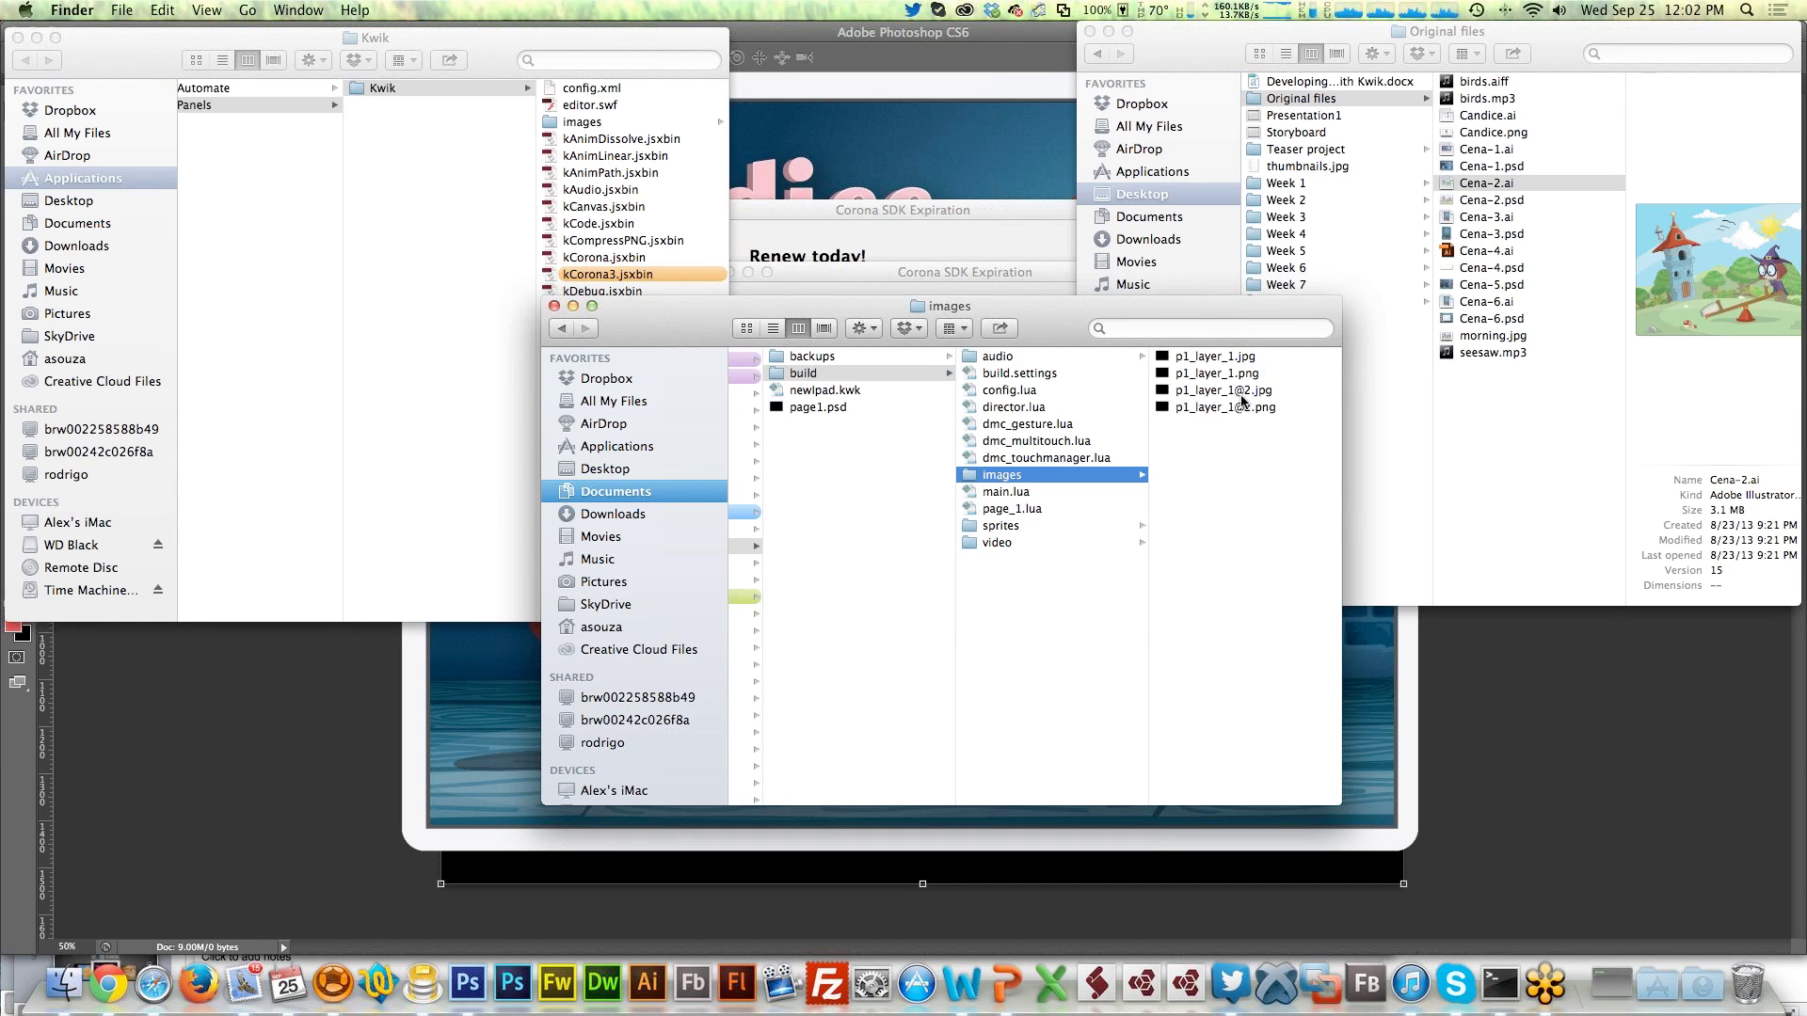
Compare the file sizes and dimensions of the JPG and PNG versions of p1_layer_1 and p1_layer_1@2, and return to Photoshop
left_click(1275, 387)
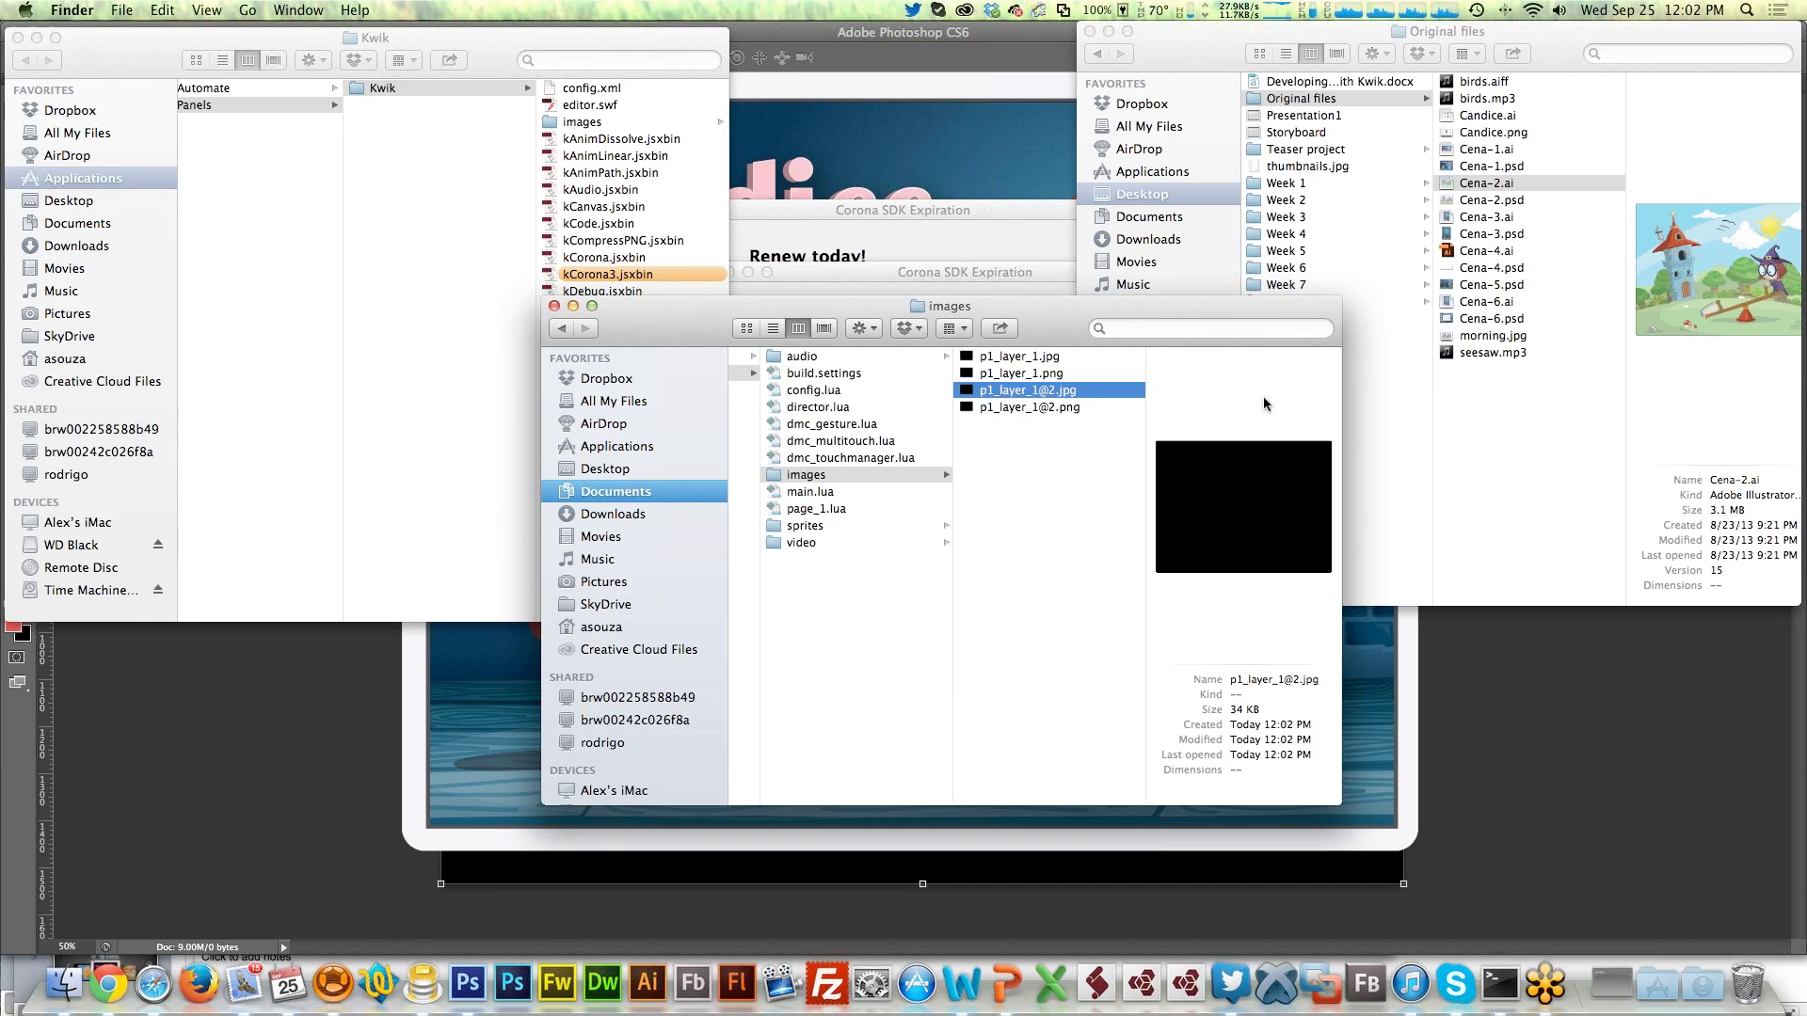
left_click(1052, 373)
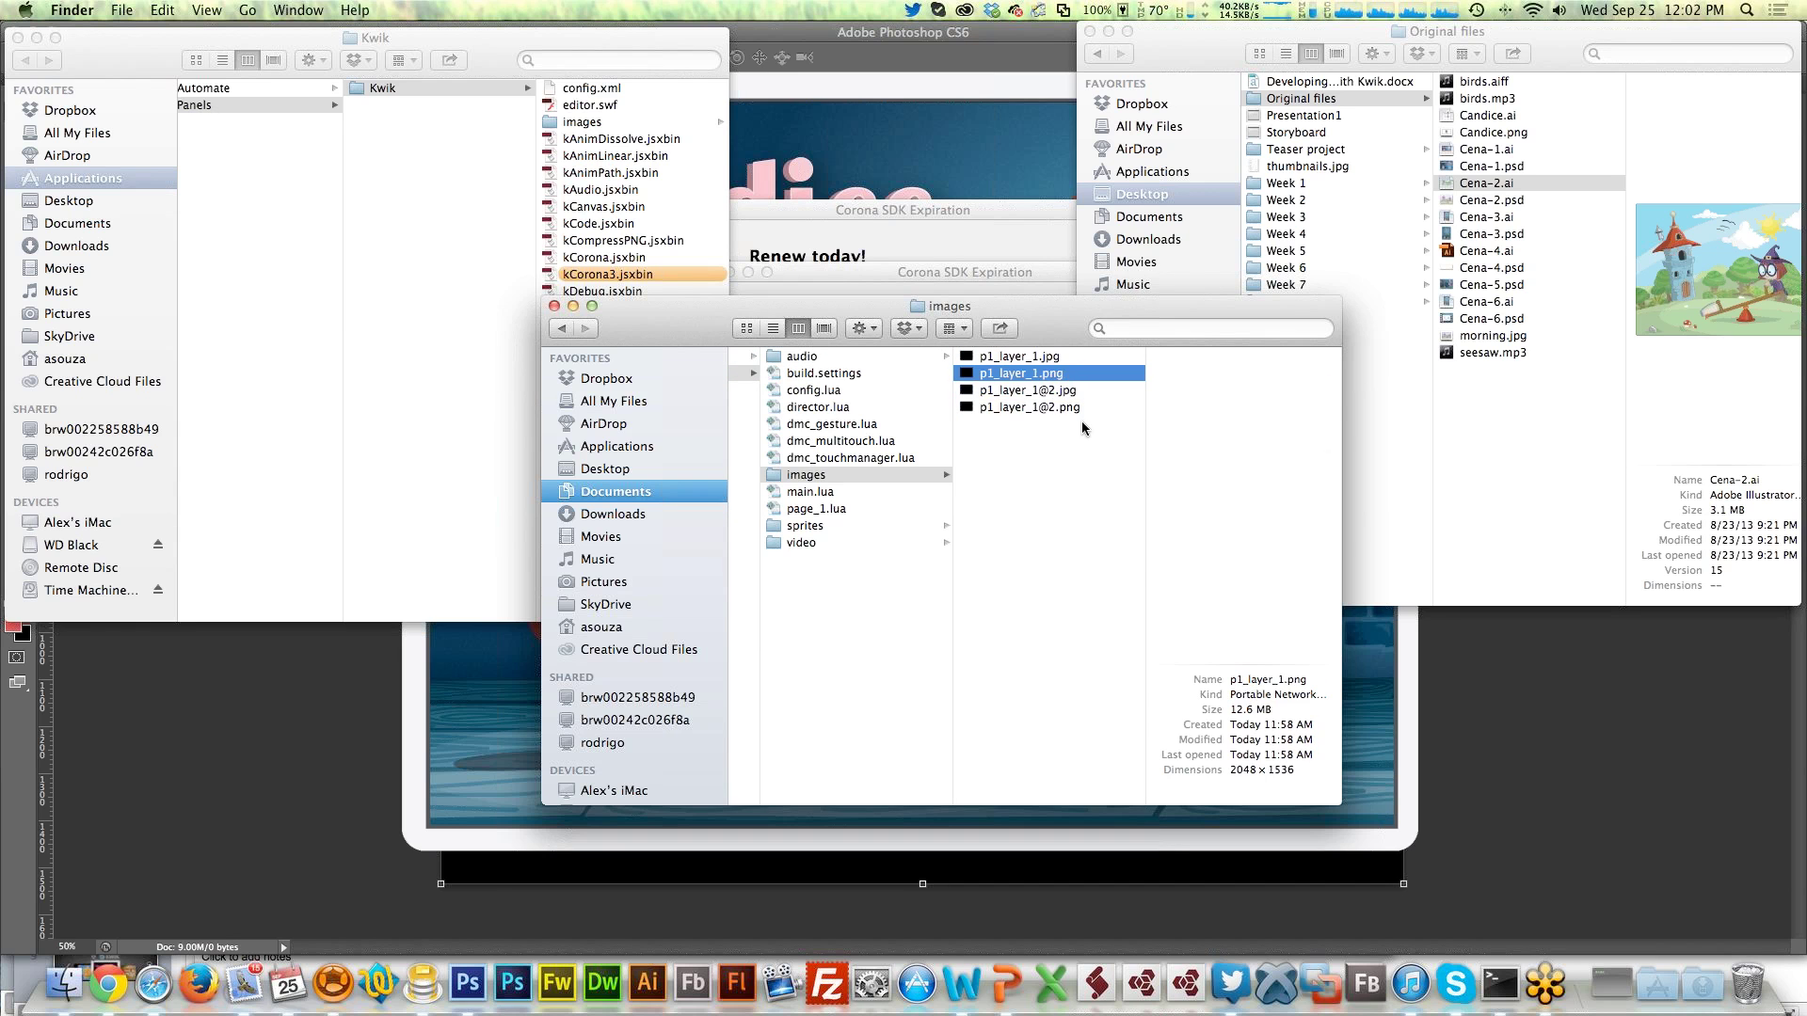
left_click(1069, 406)
left_click(1055, 374)
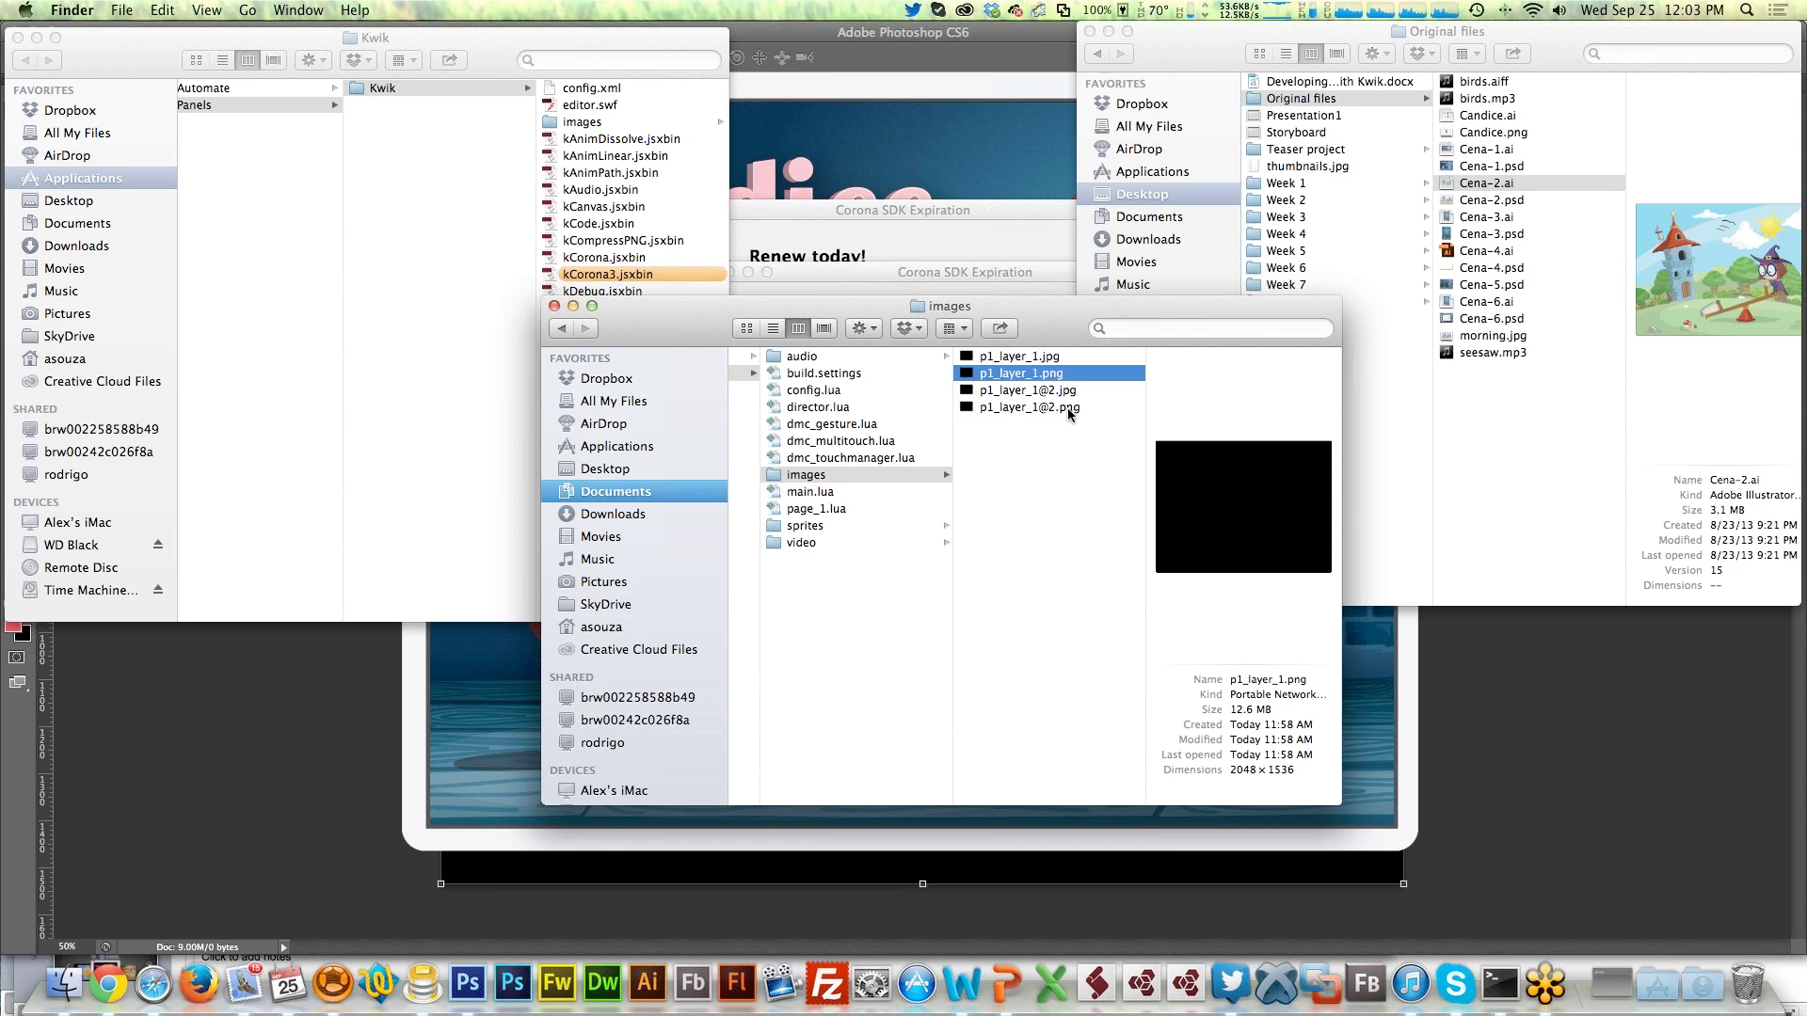
left_click(1068, 408)
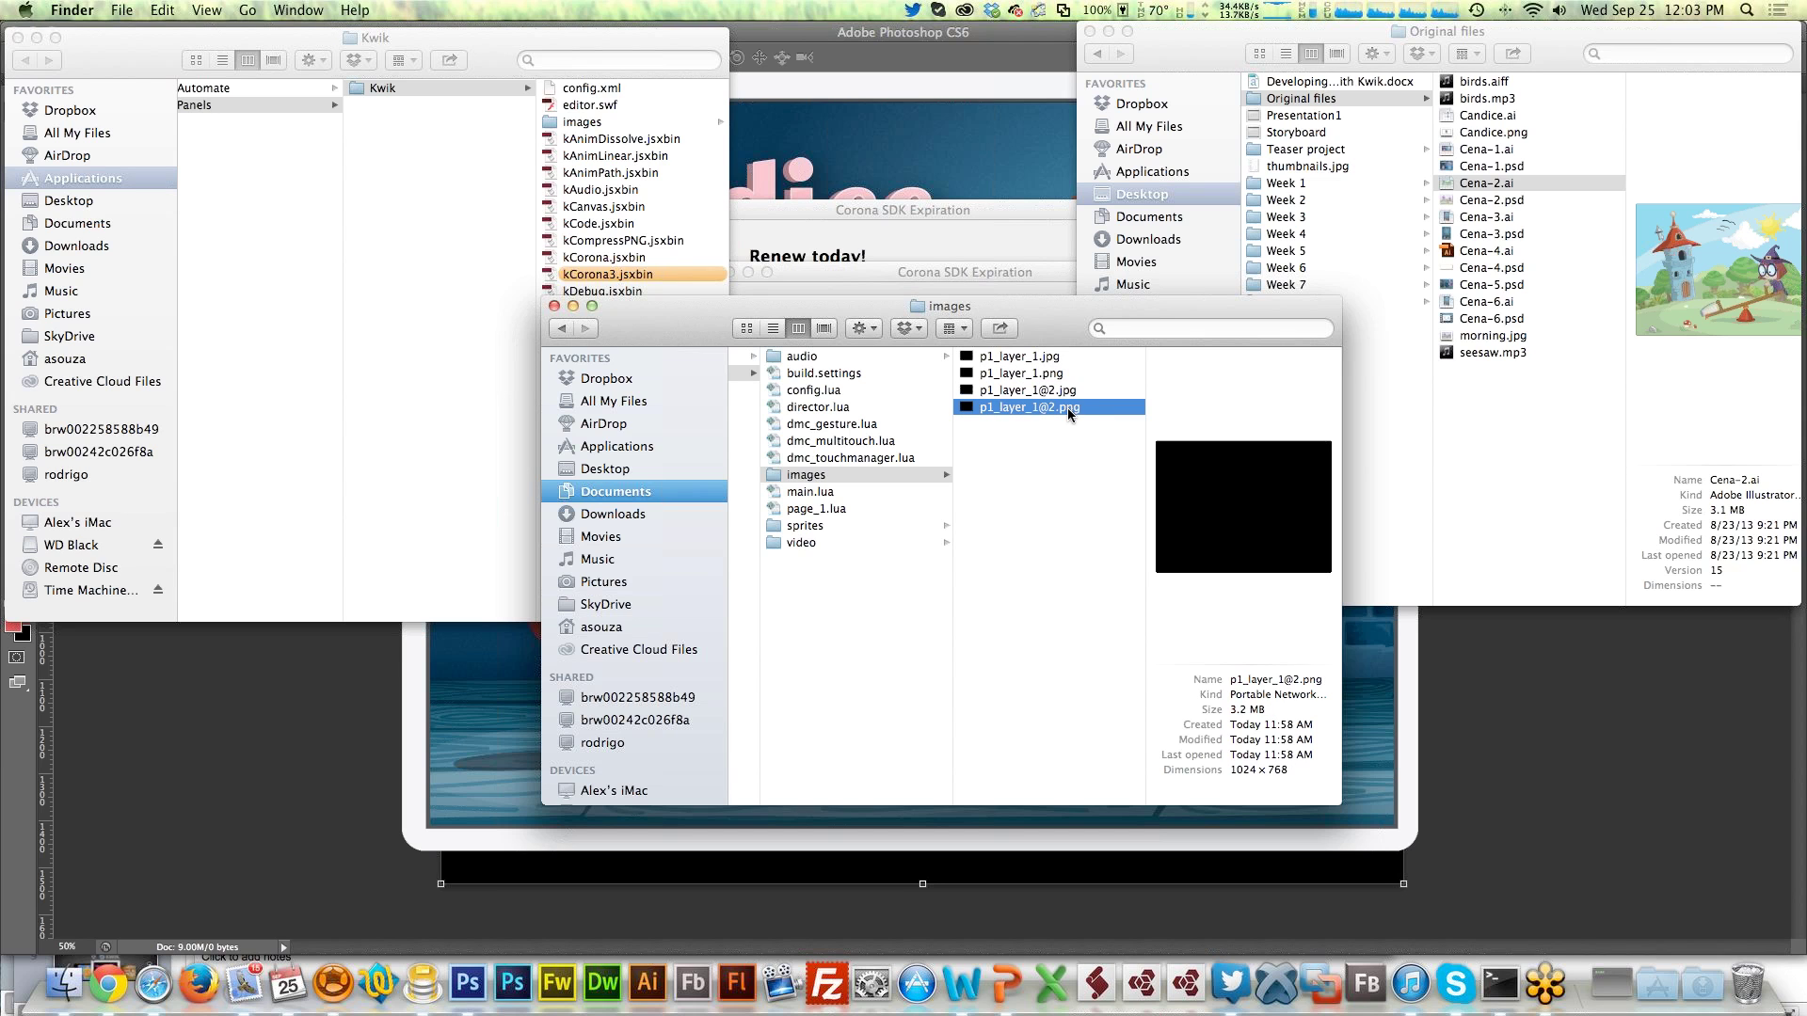
left_click(1073, 390)
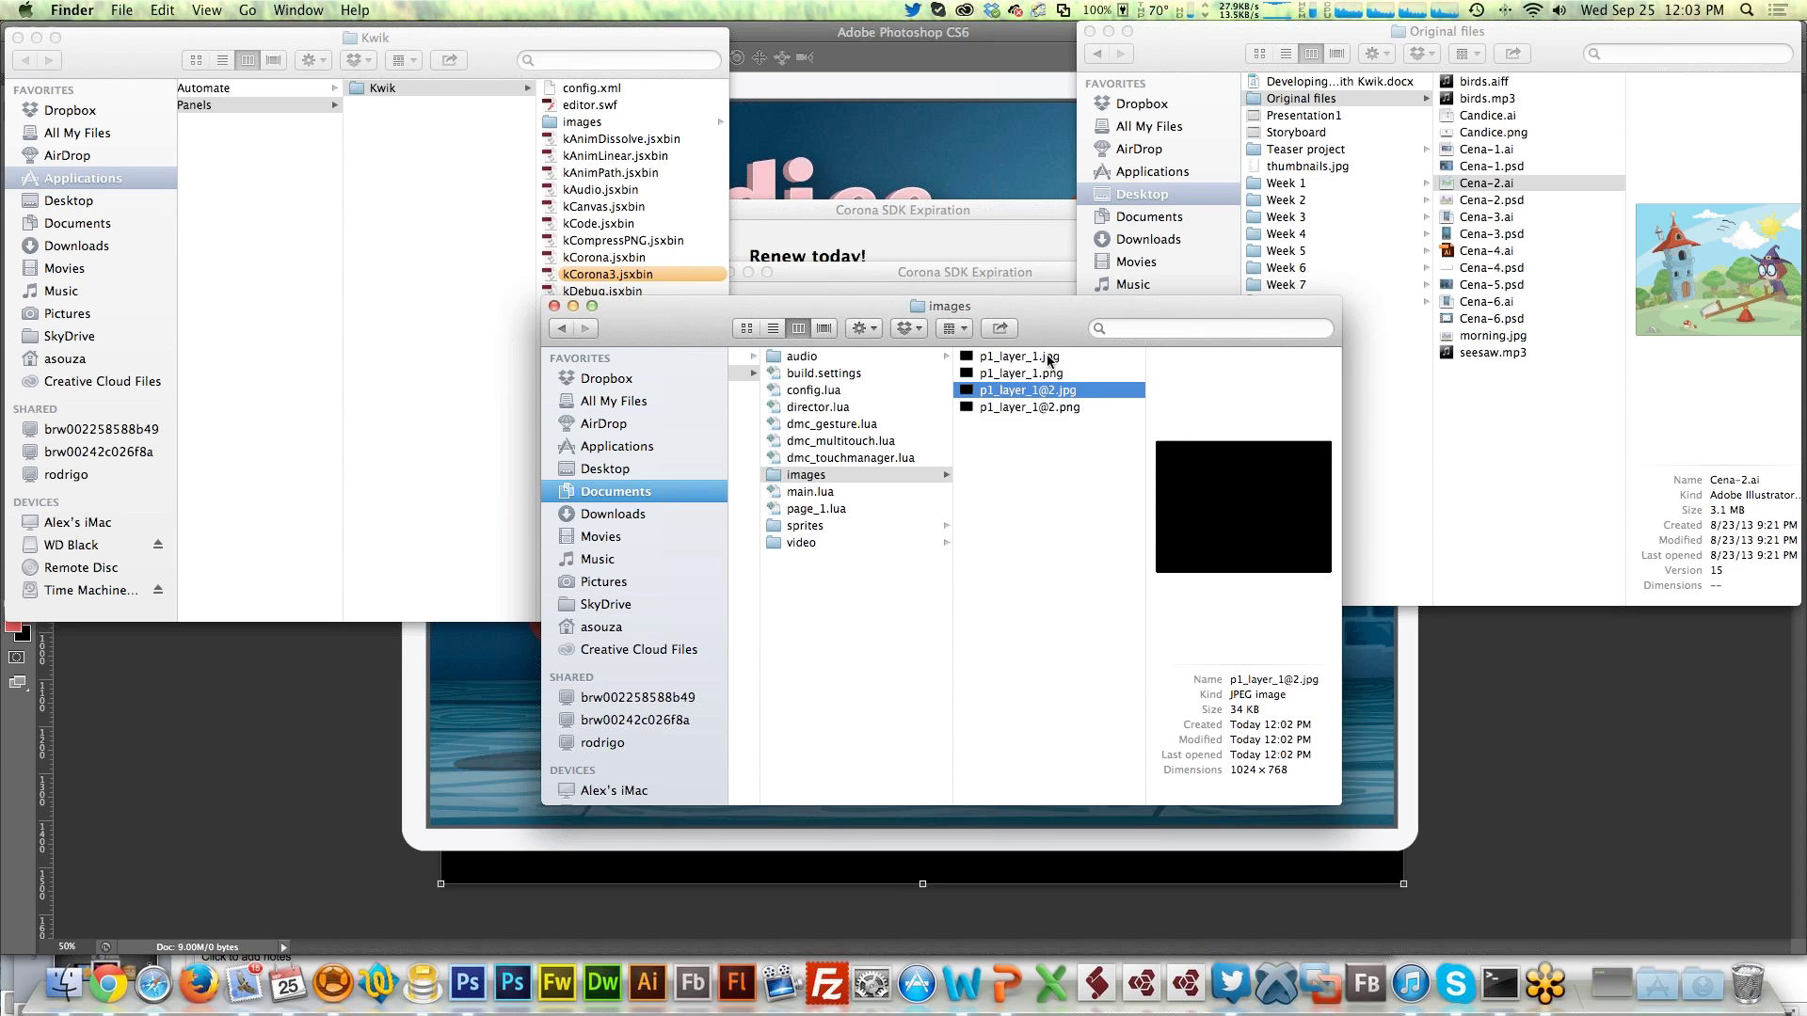
left_click(1061, 410)
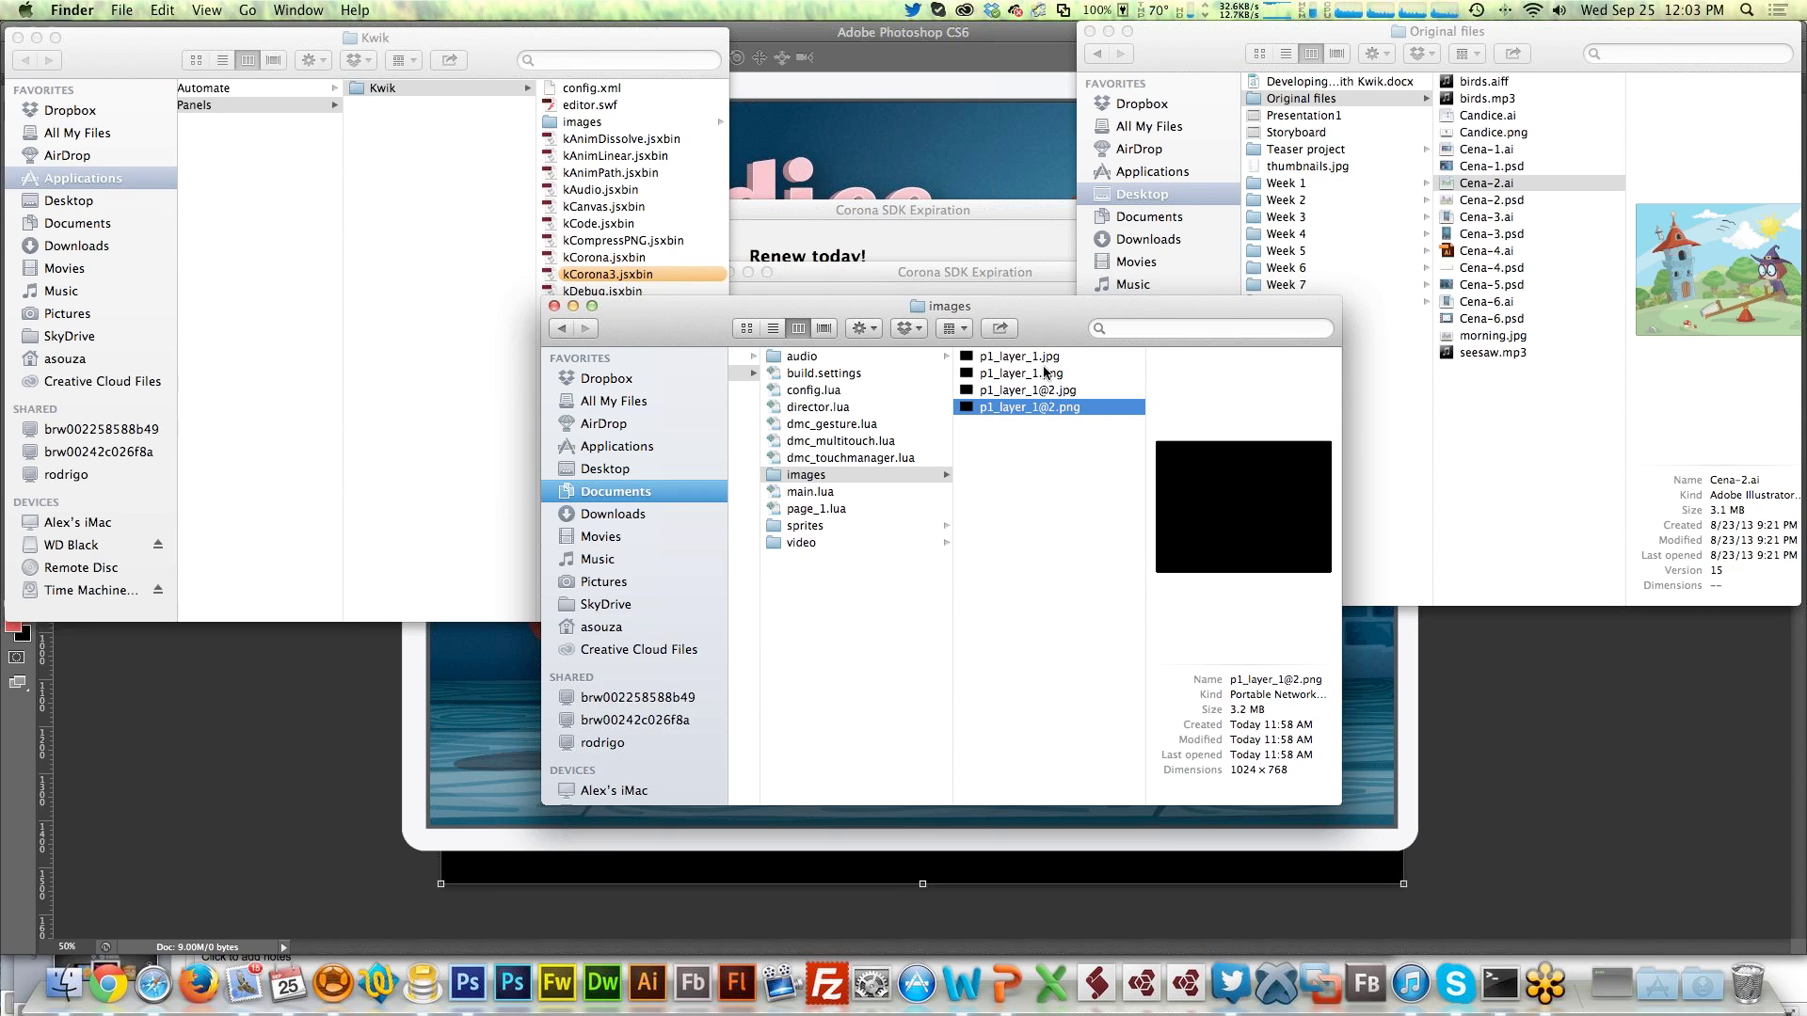
left_click(1044, 373)
left_click(1058, 357)
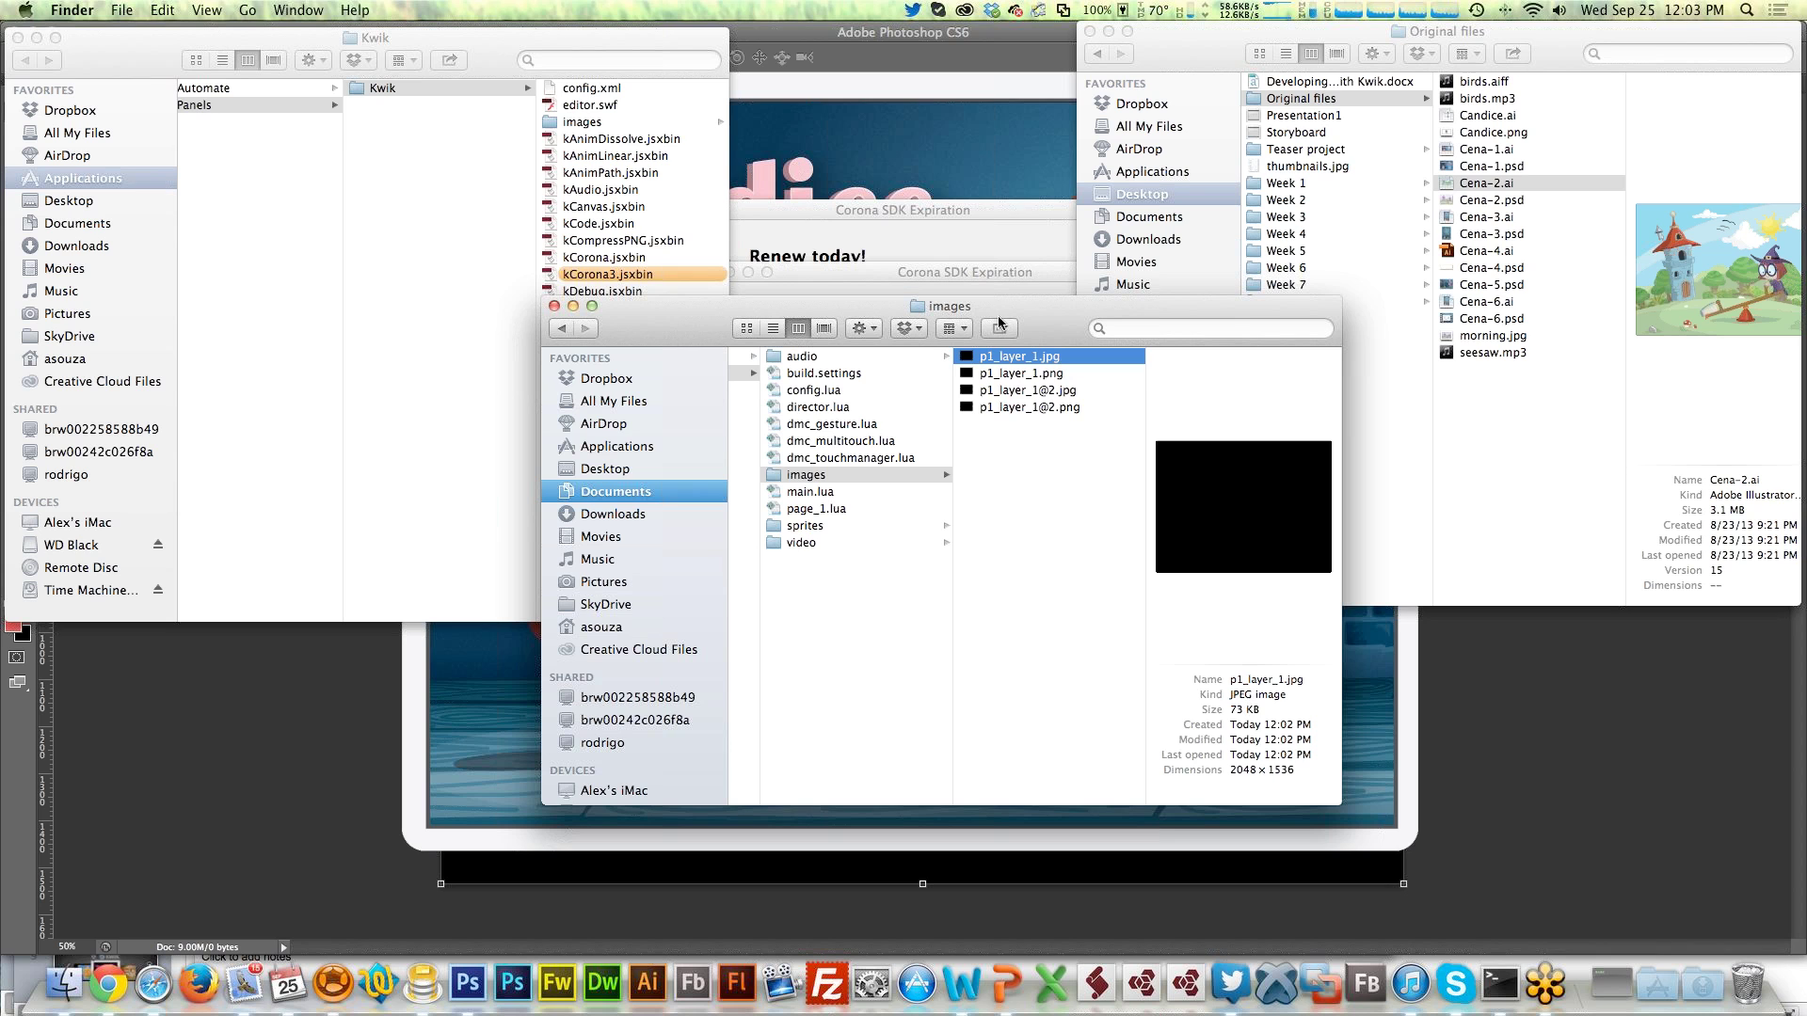
left_click(1049, 374)
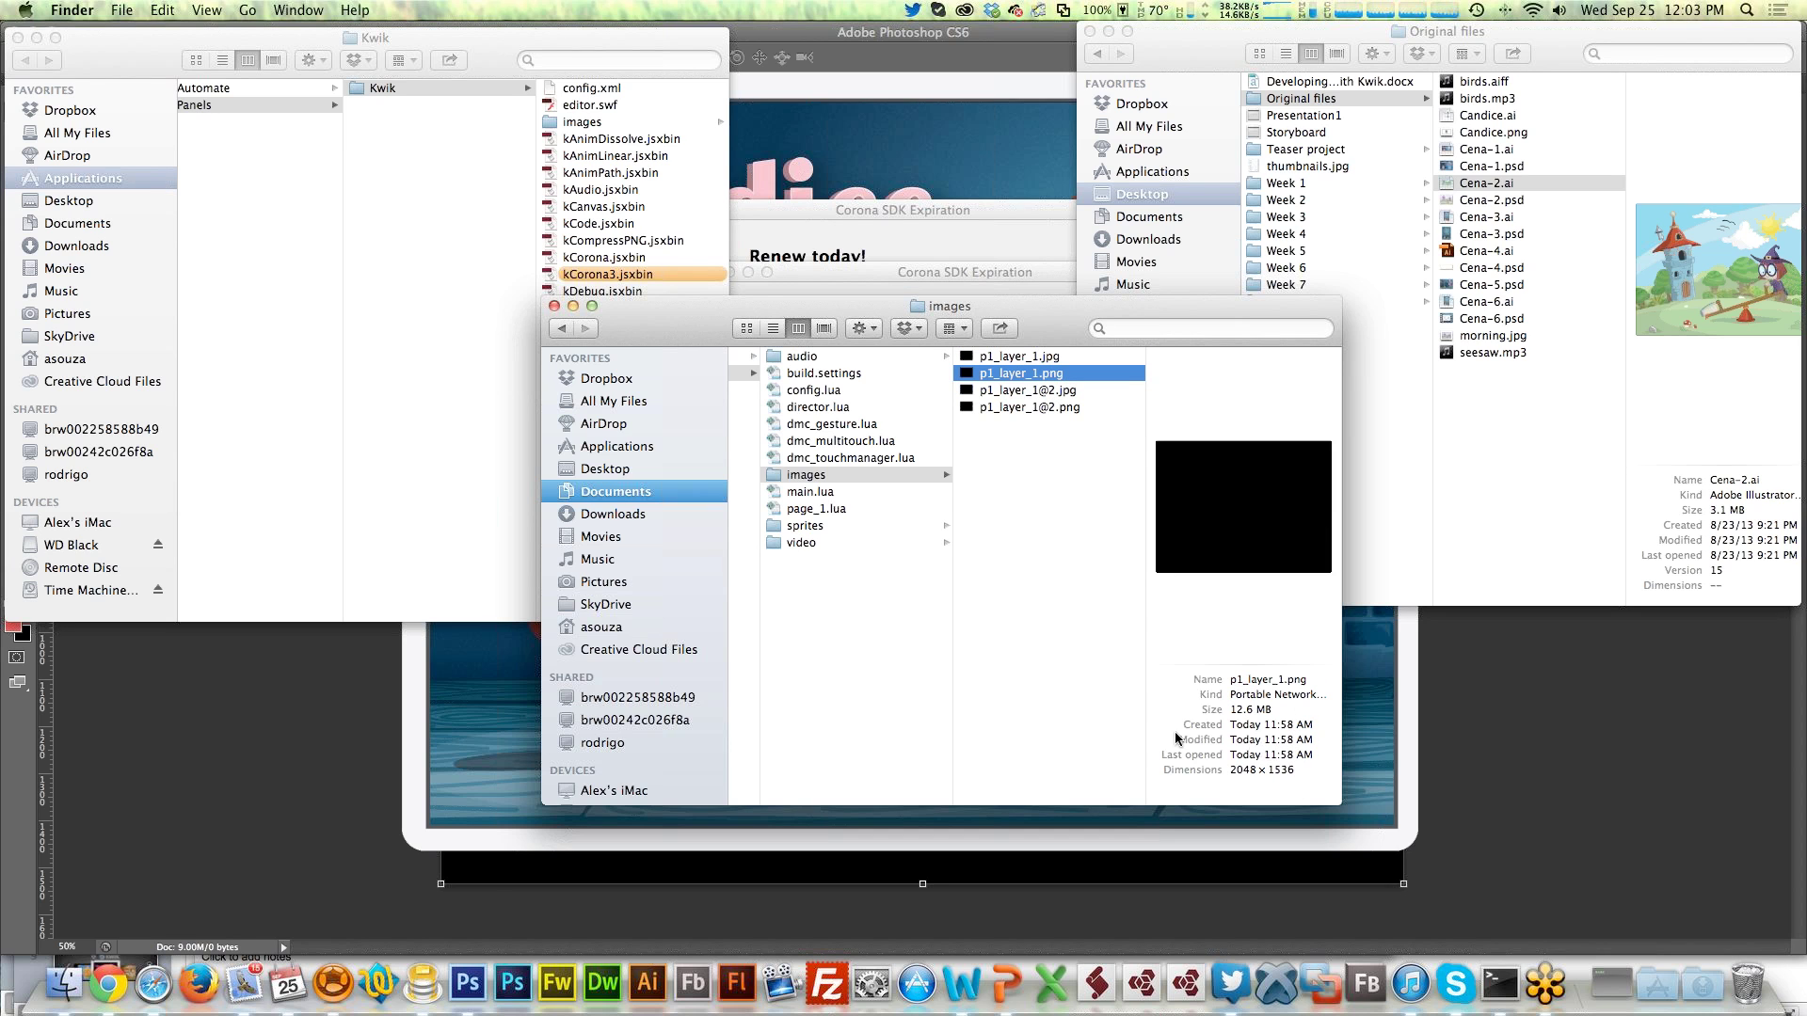
left_click(1050, 463)
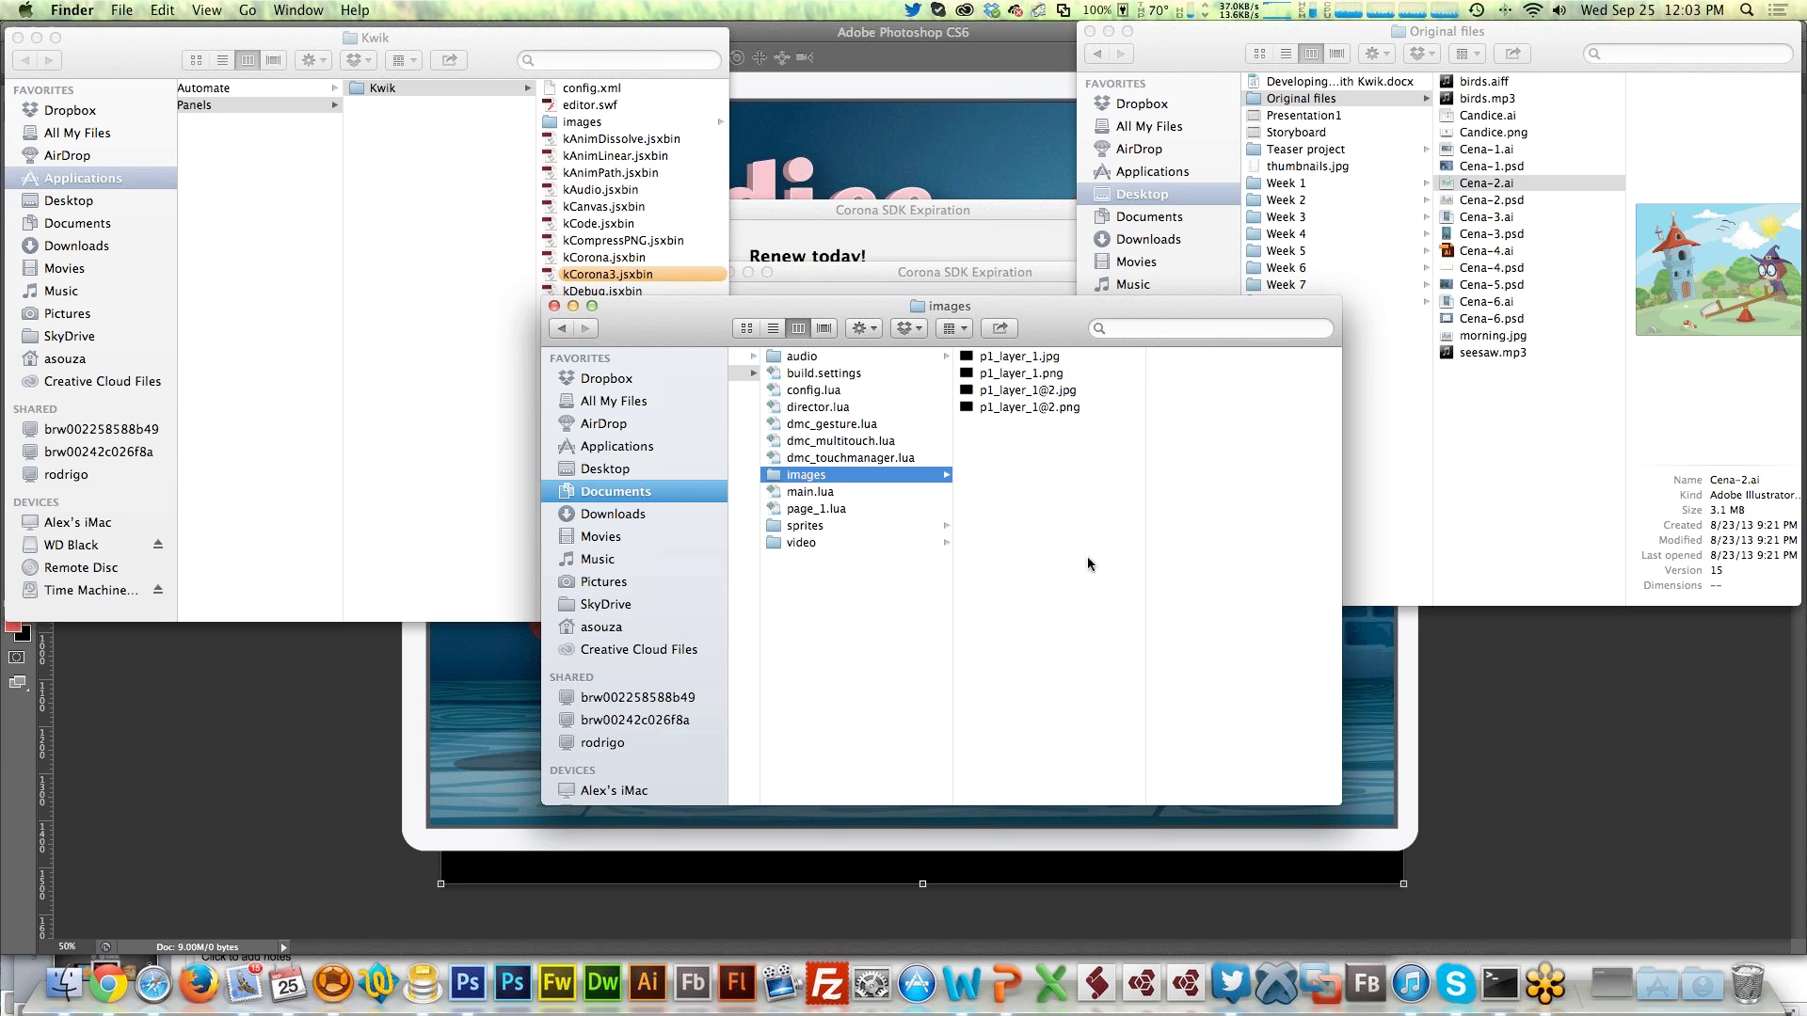
left_click(1487, 806)
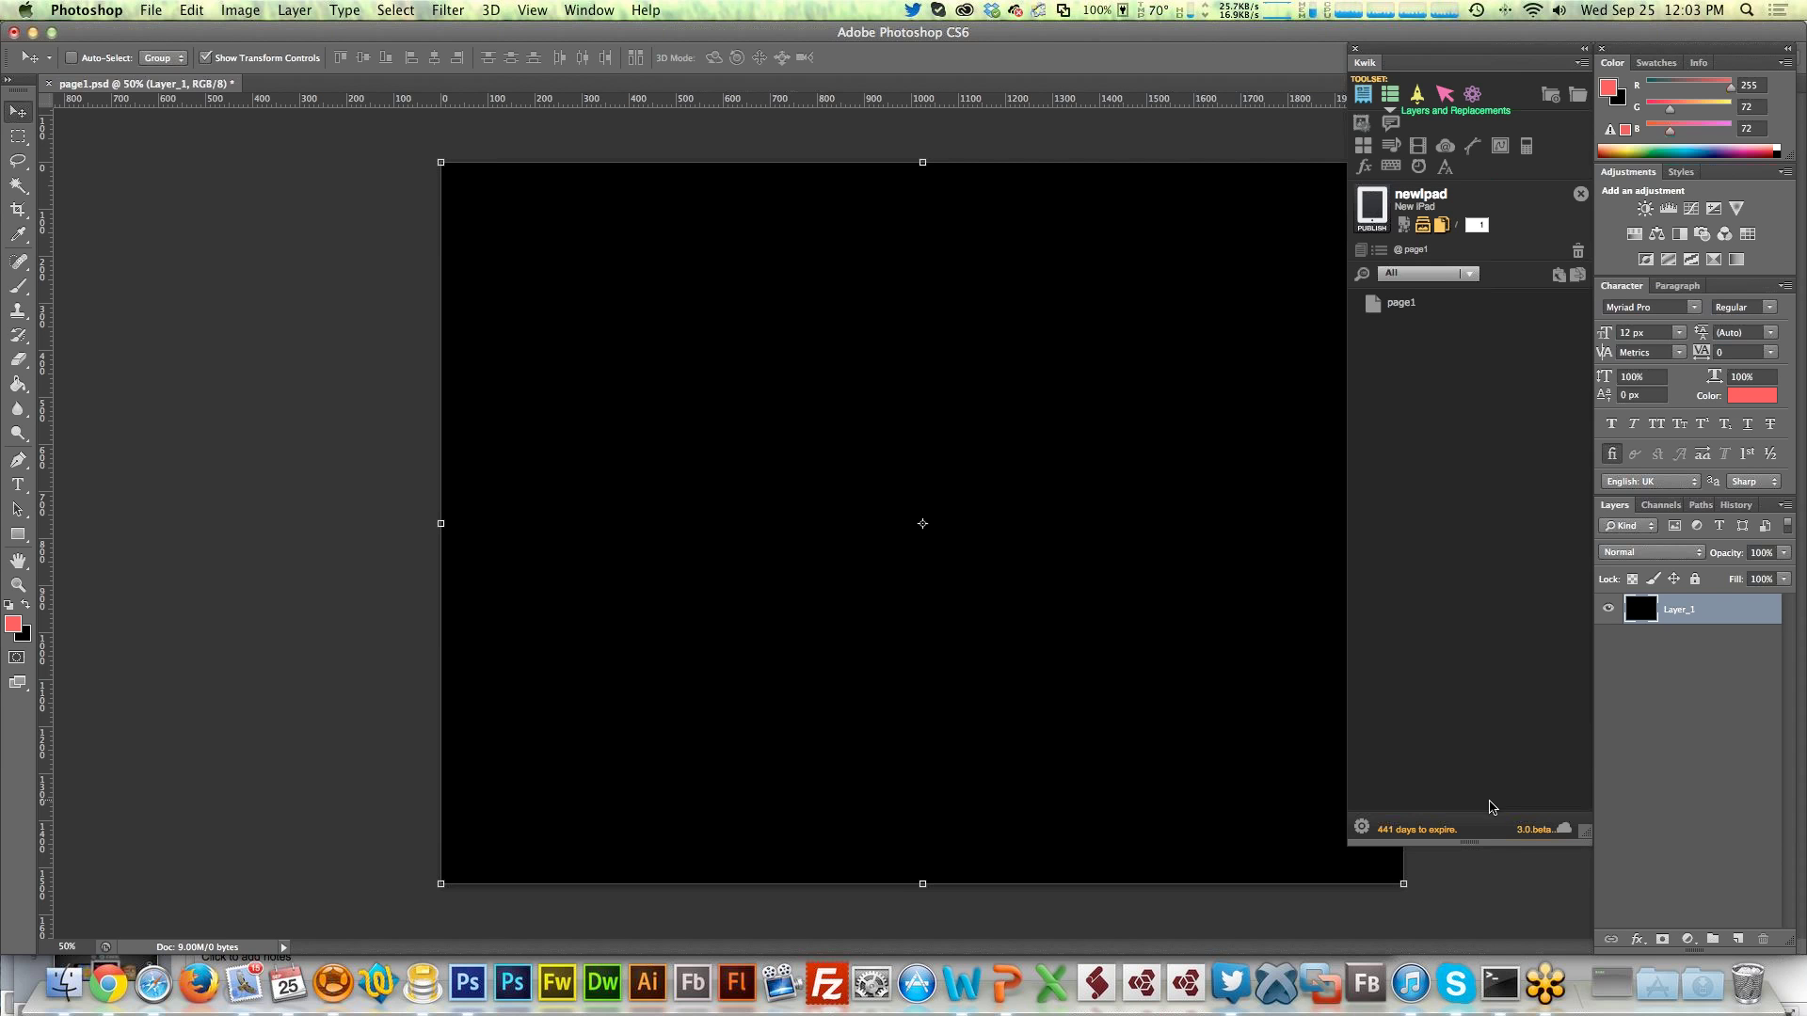
Turn off the .jpg export option in Layer_1's layer properties, save them, and switch to Finder
left_click(1361, 133)
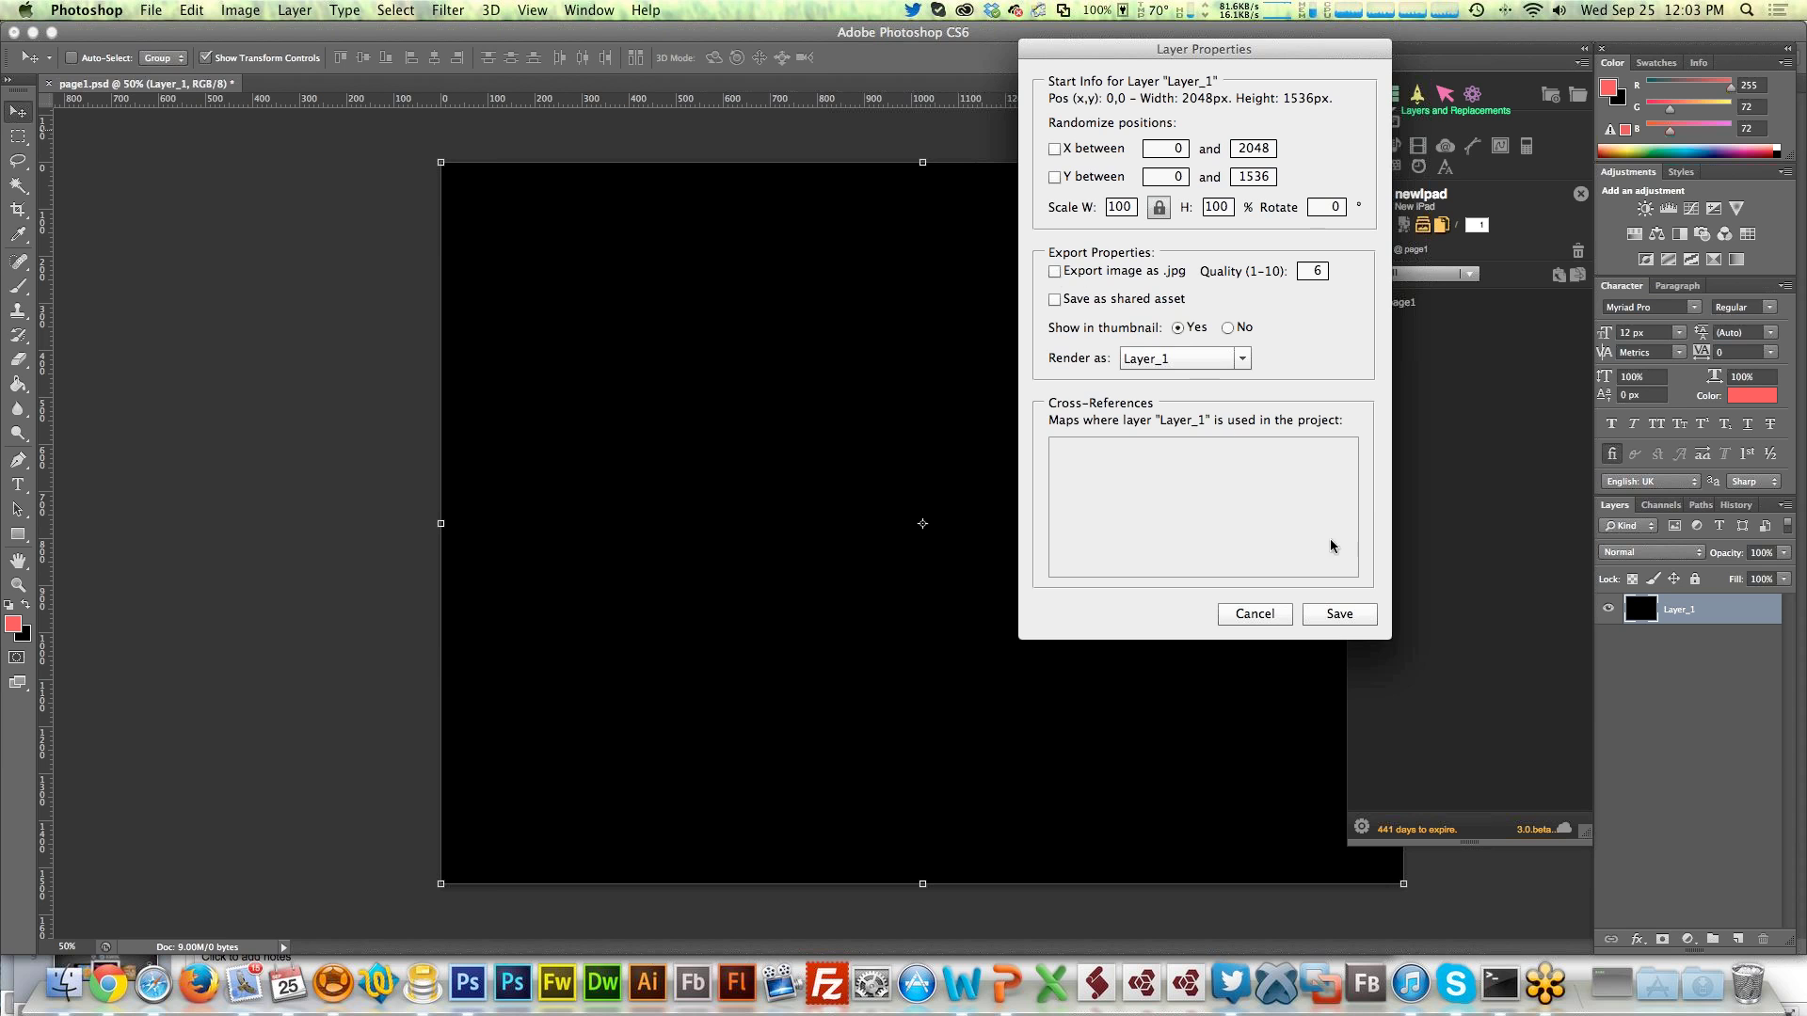
left_click(1337, 616)
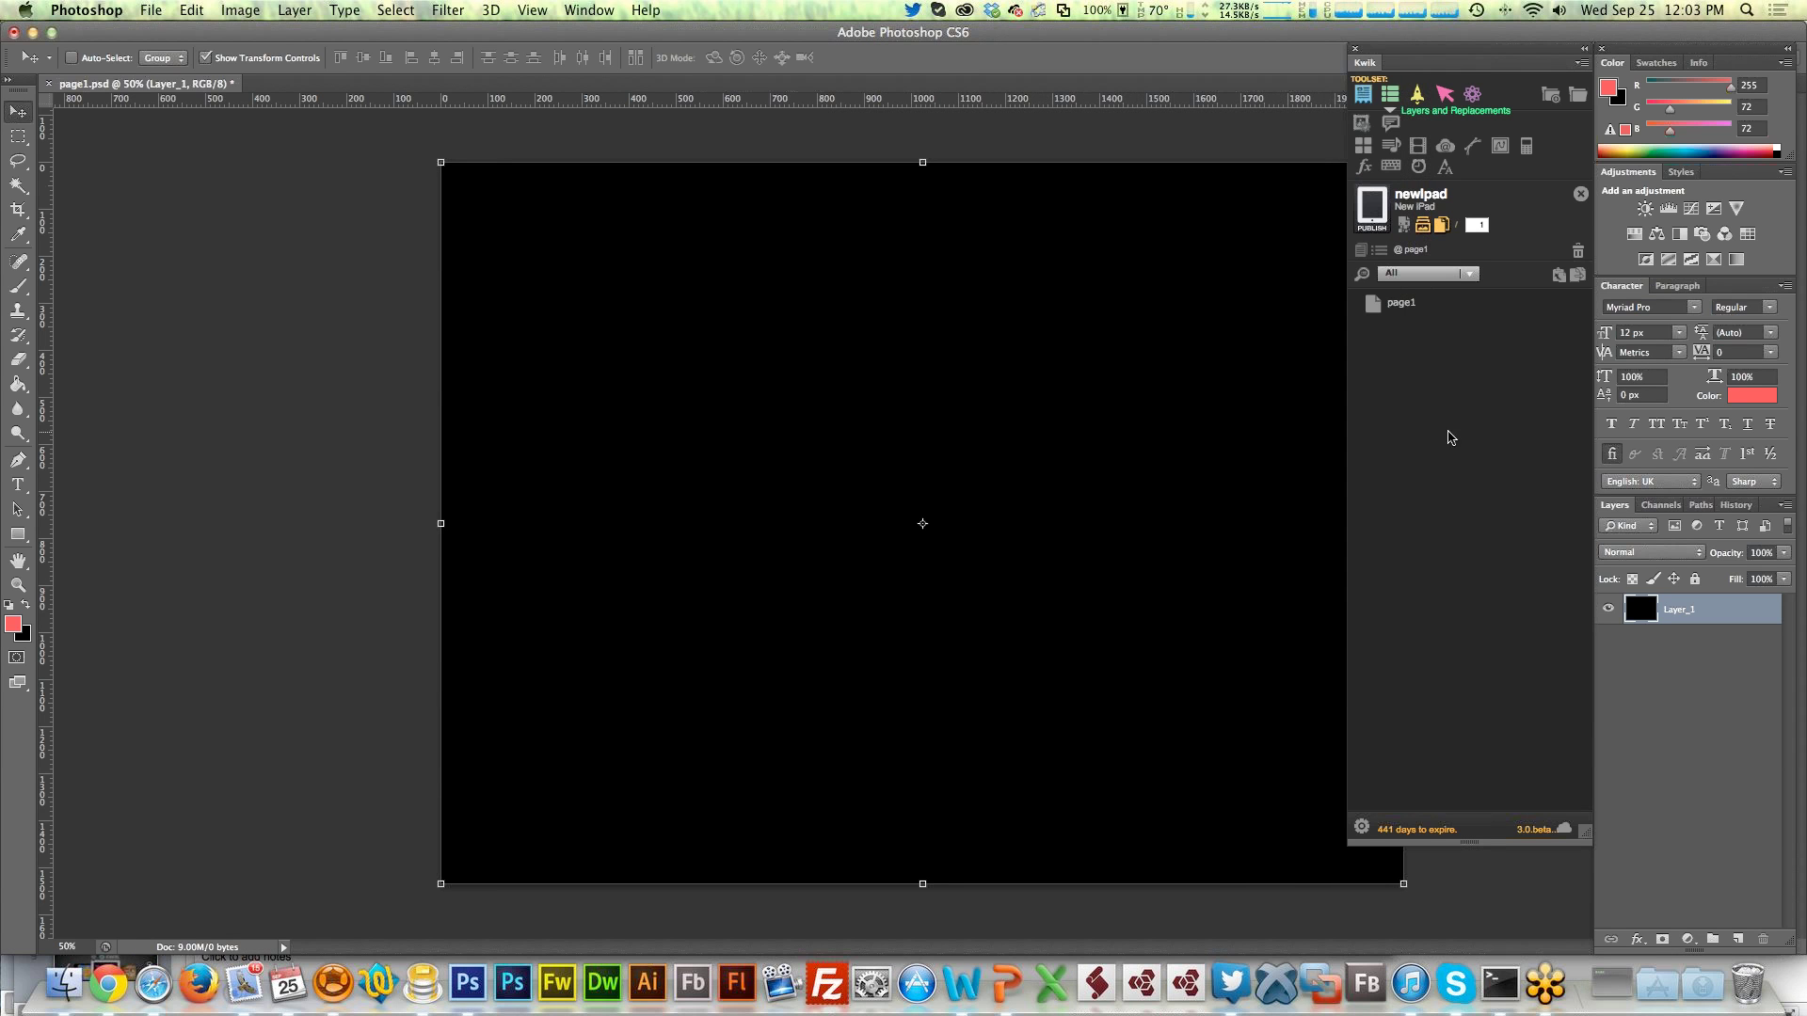
key("super+Tab")
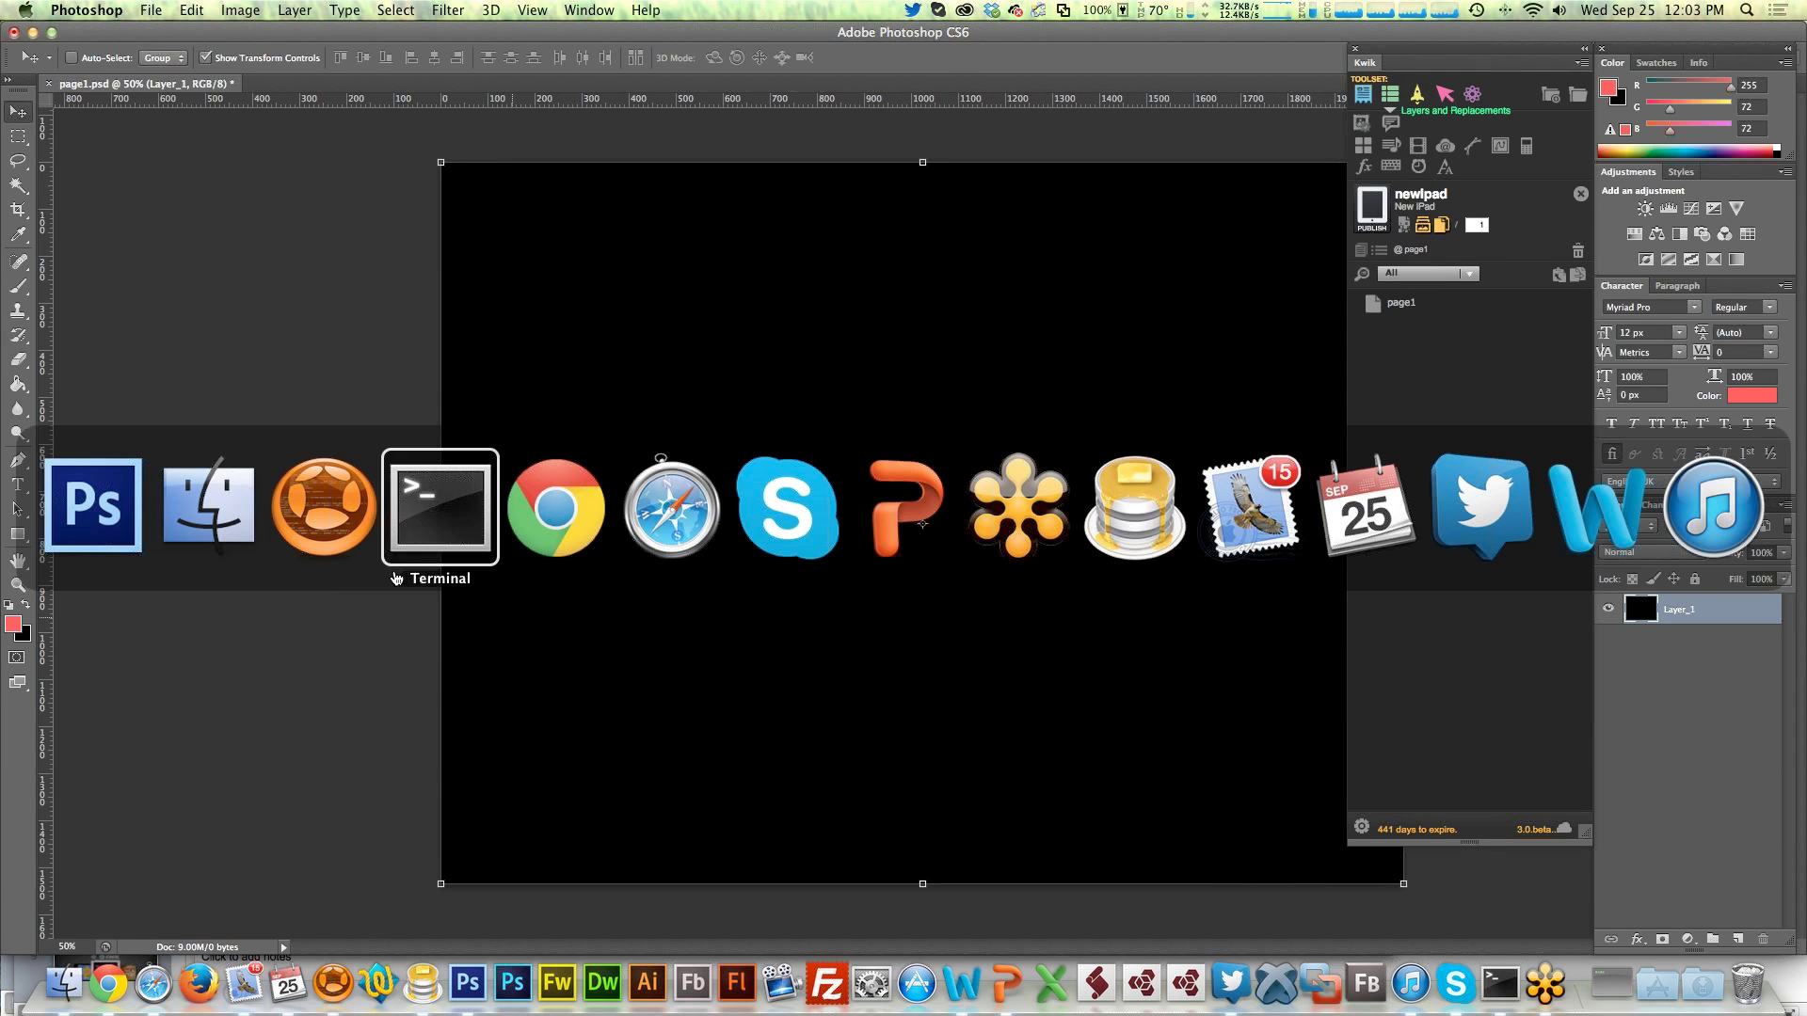
left_click(208, 505)
left_click(1058, 388)
left_click(1053, 357, "super")
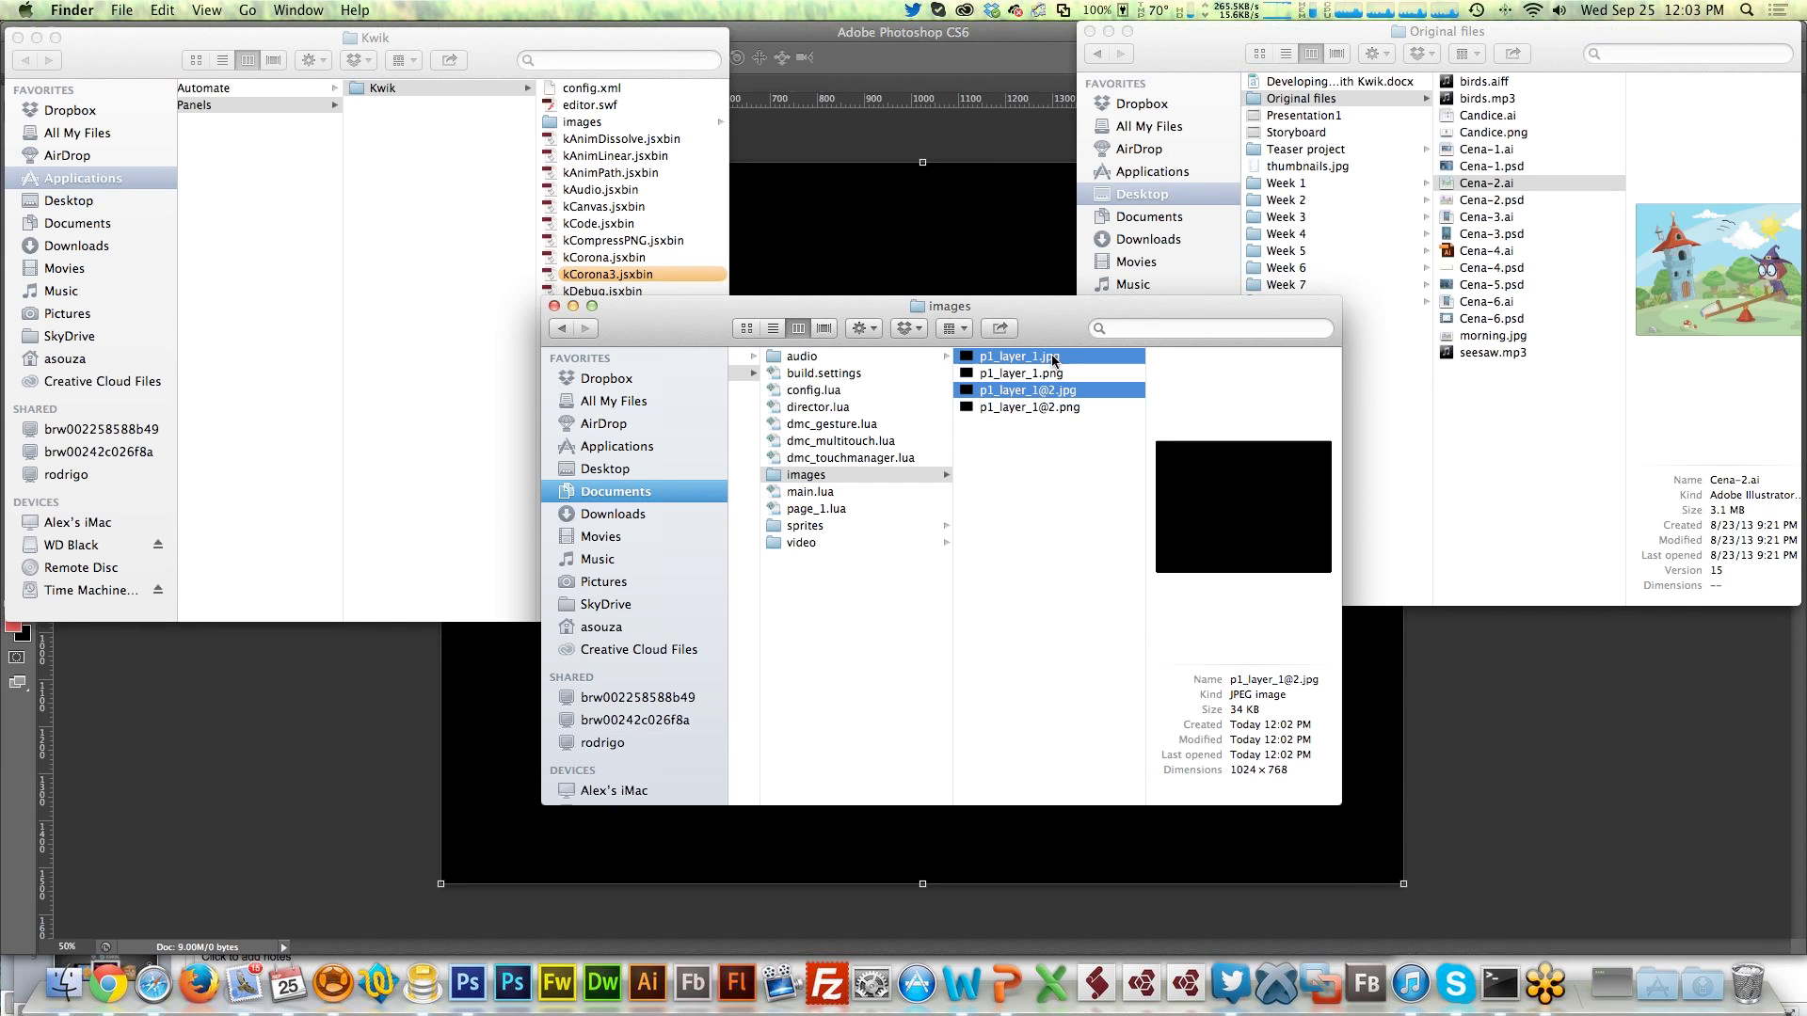
right_click(1054, 354)
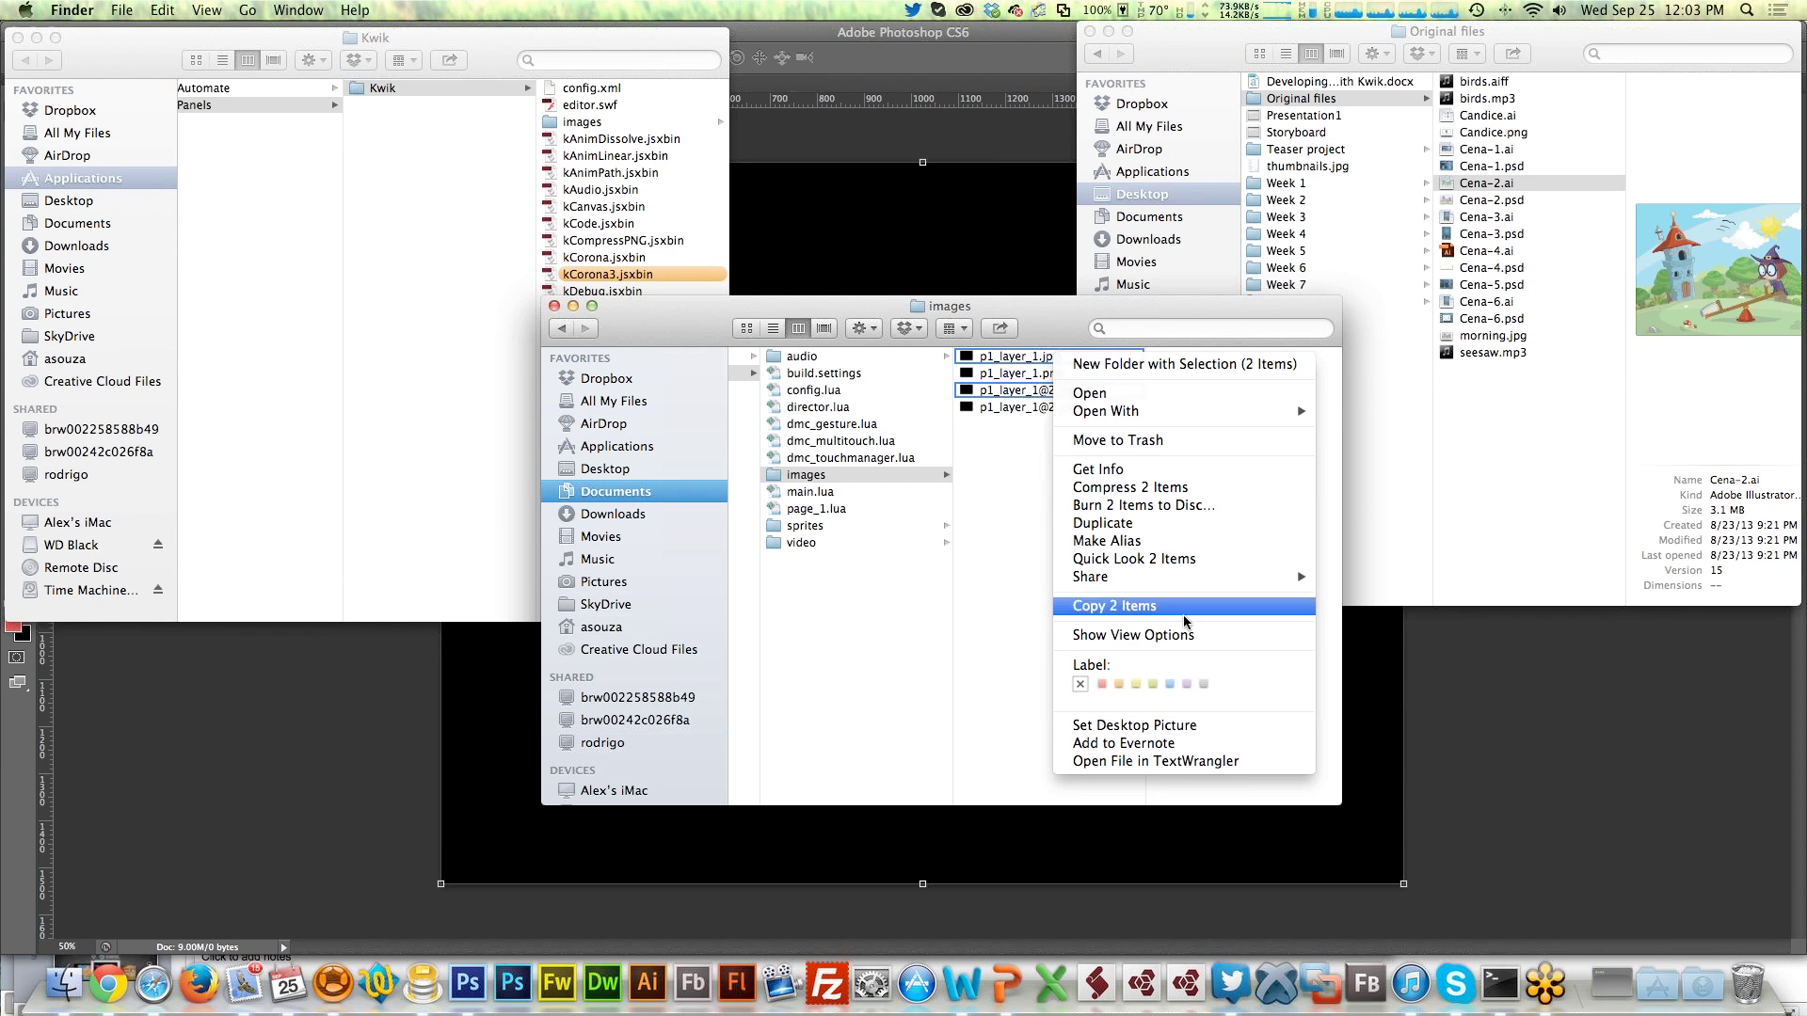
left_click(1152, 442)
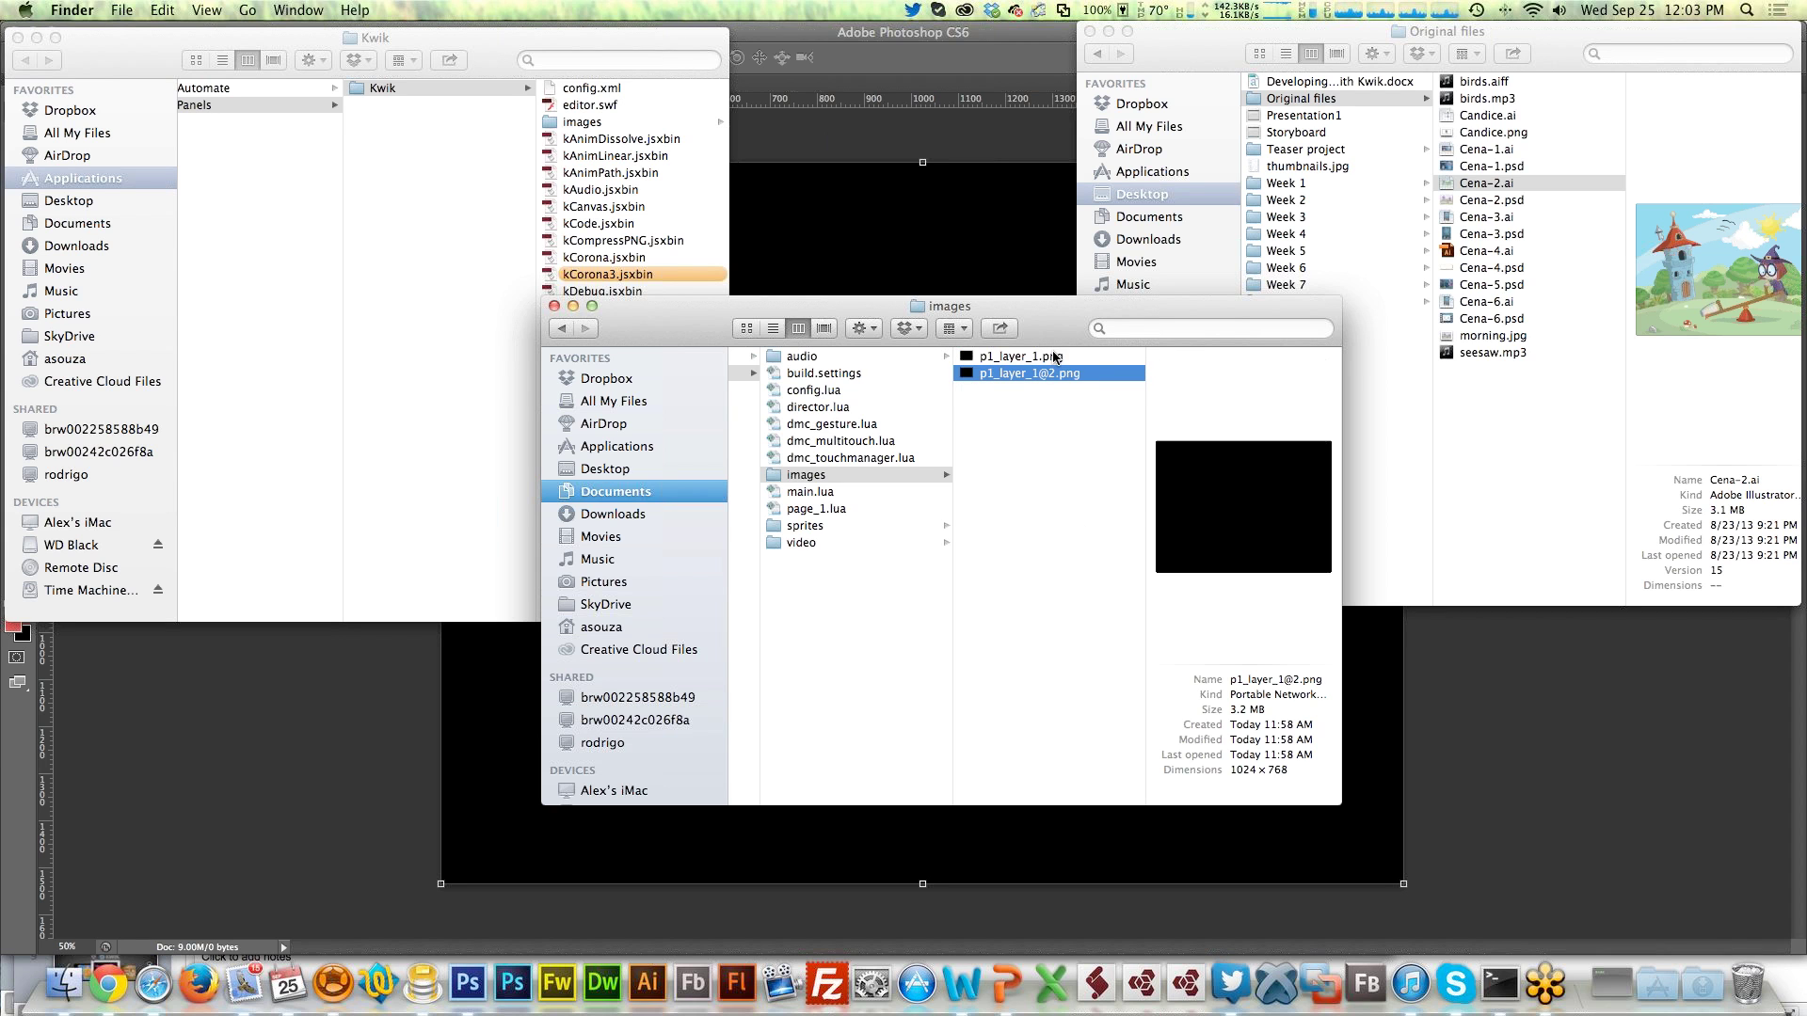
left_click(1055, 358)
left_click(1070, 375)
left_click(1064, 363)
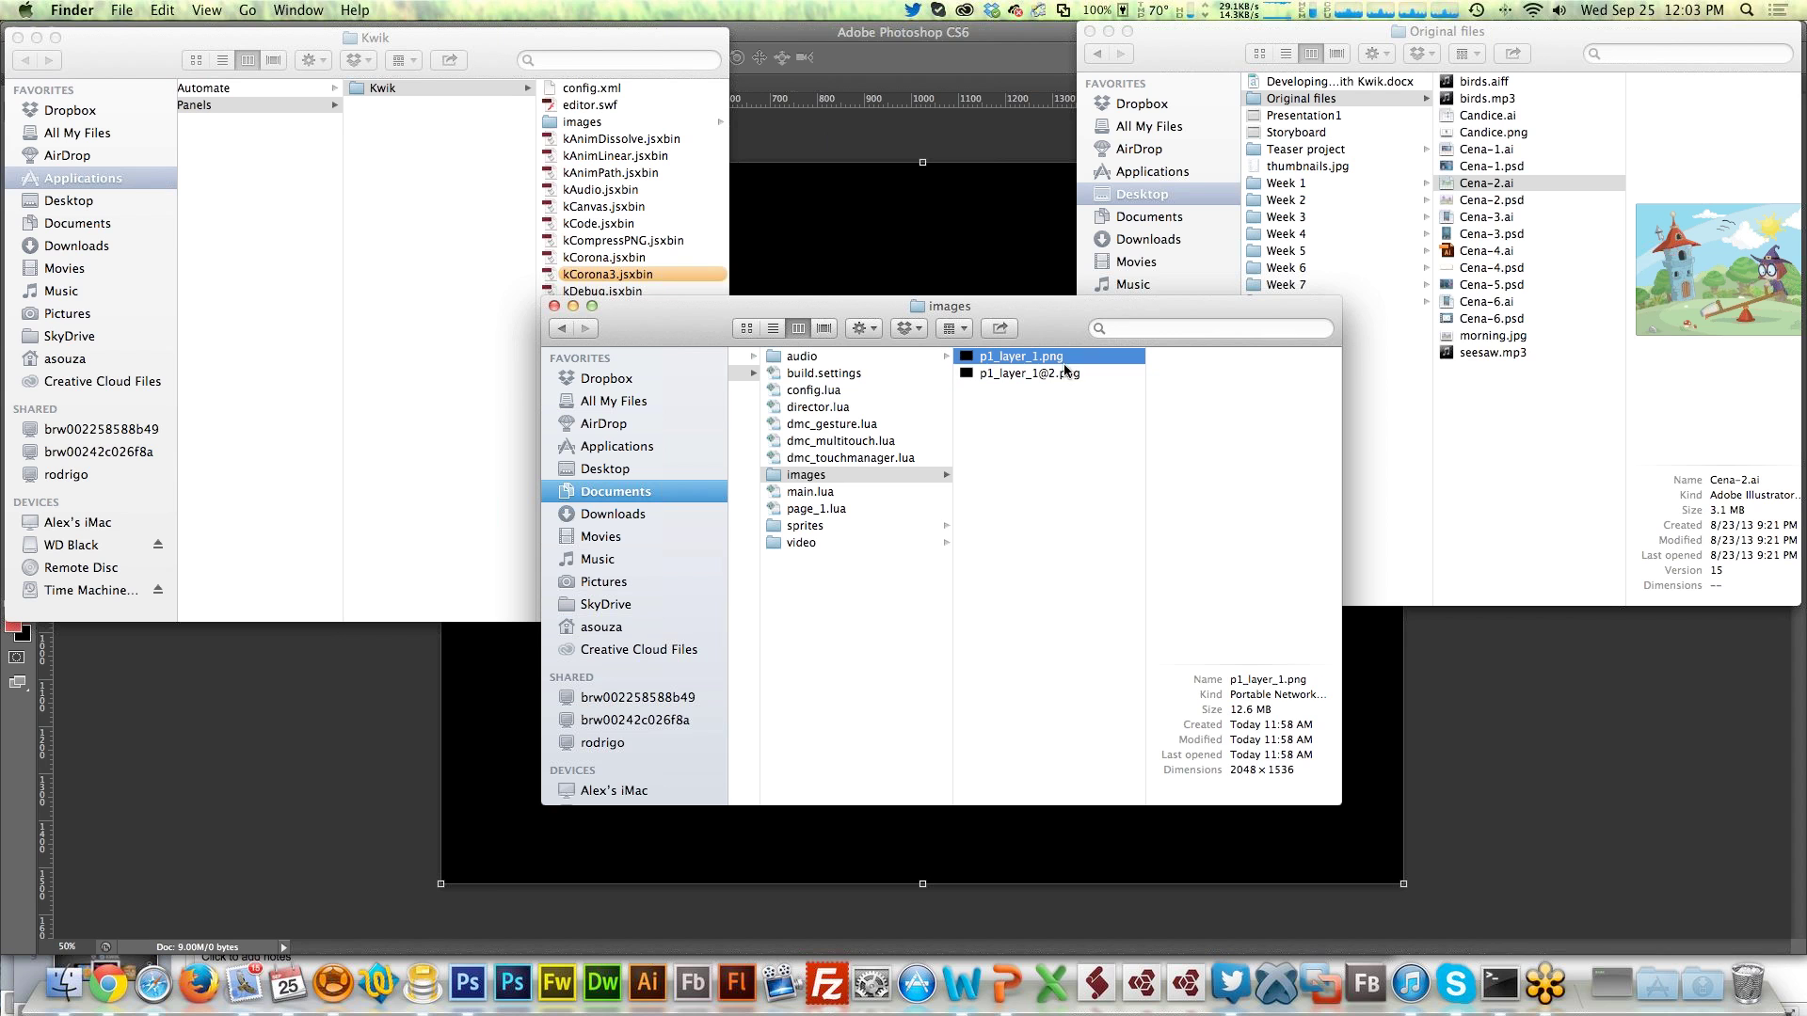
left_click(1025, 373, "shift")
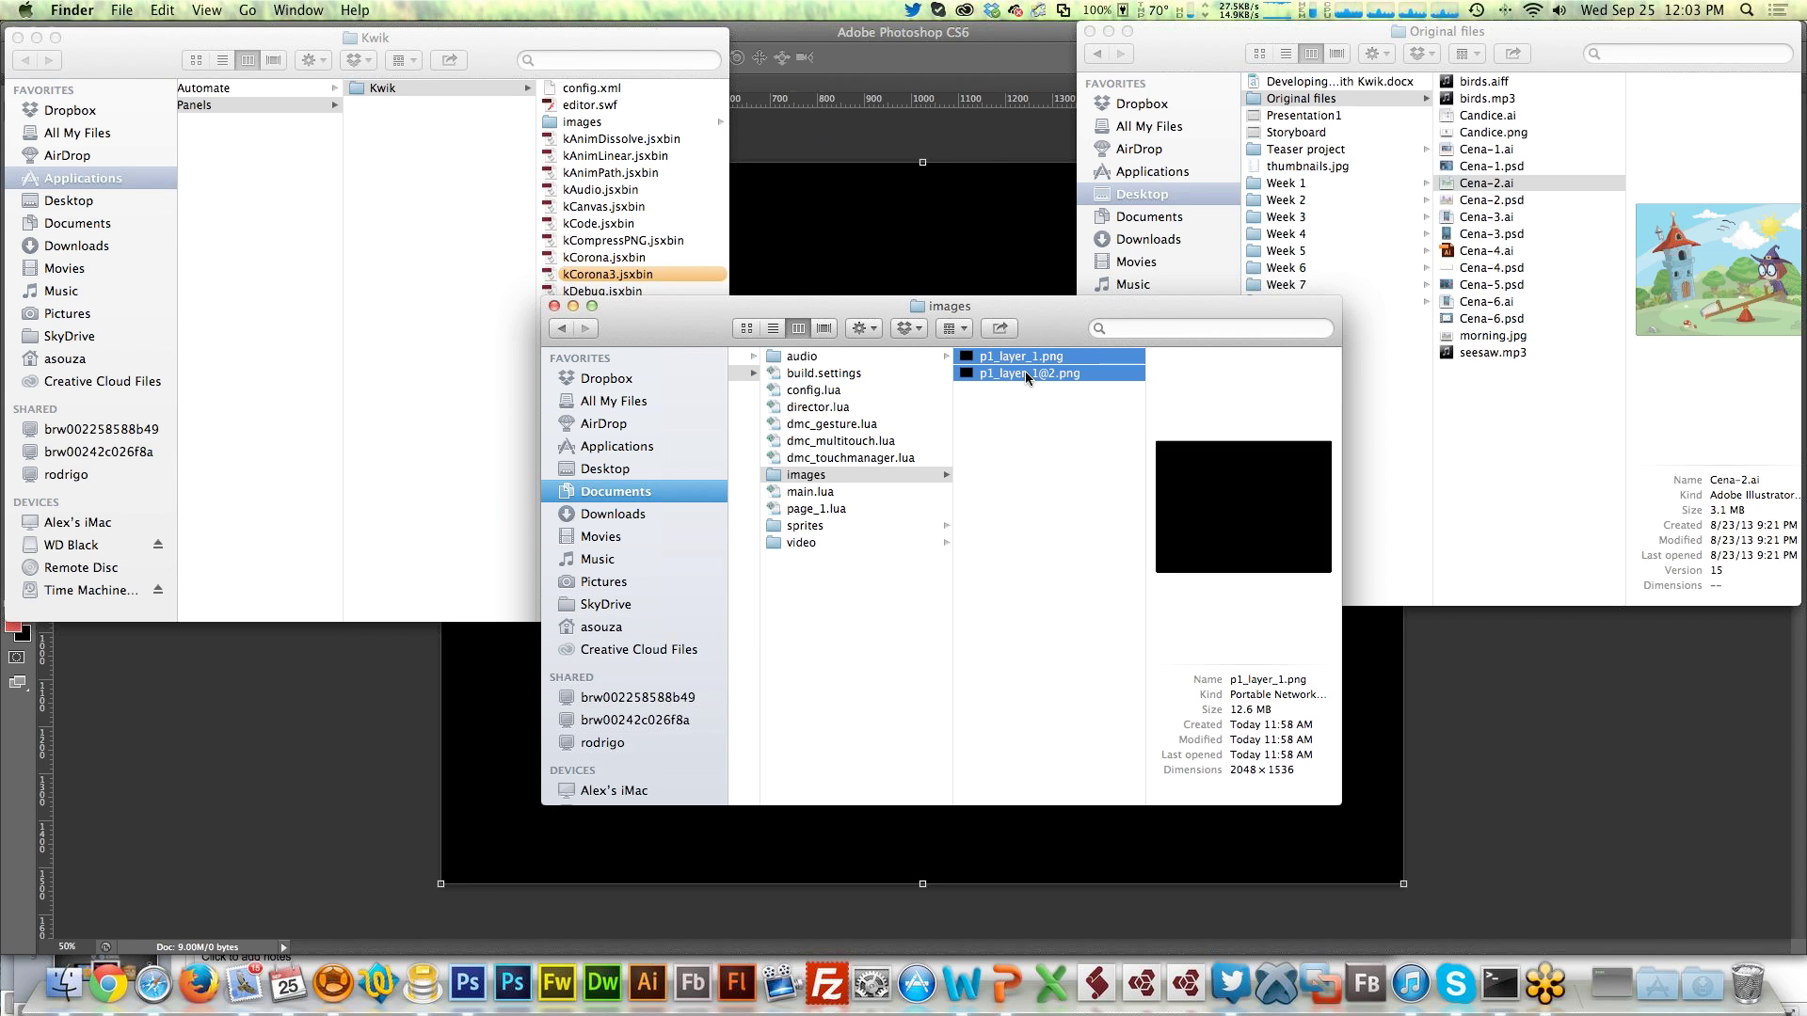
key("super+i")
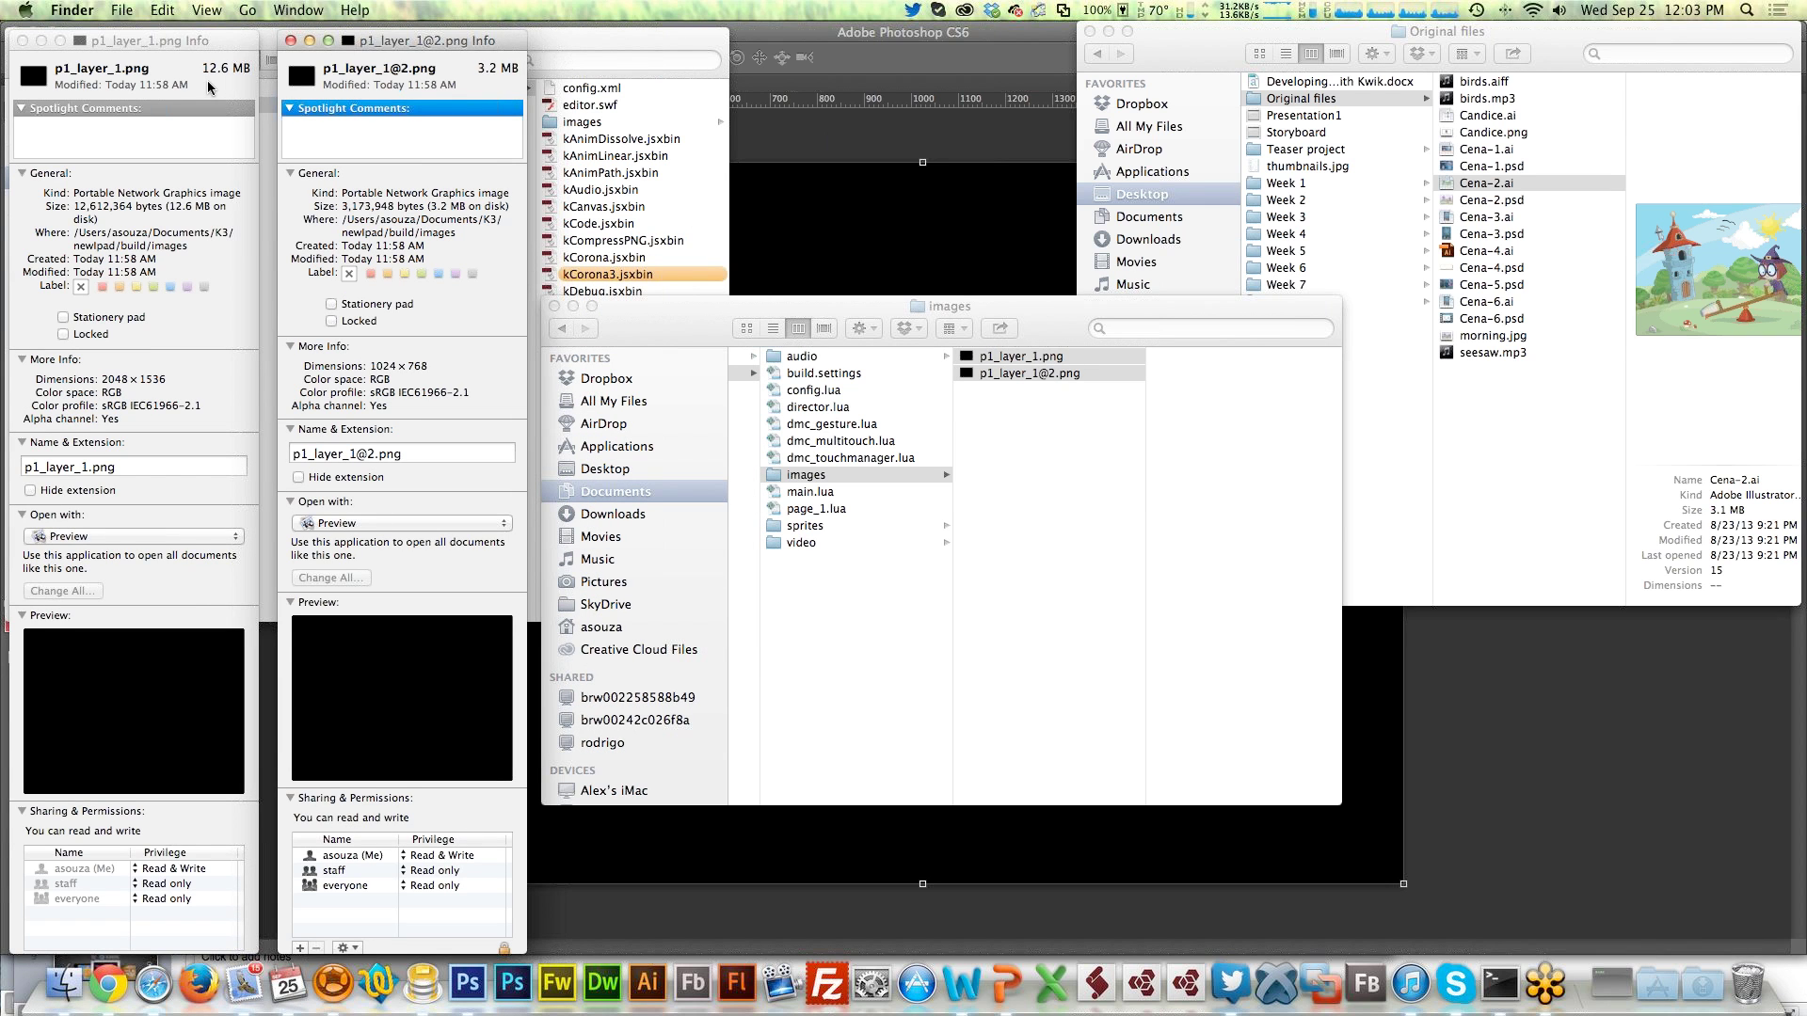
left_click(291, 41)
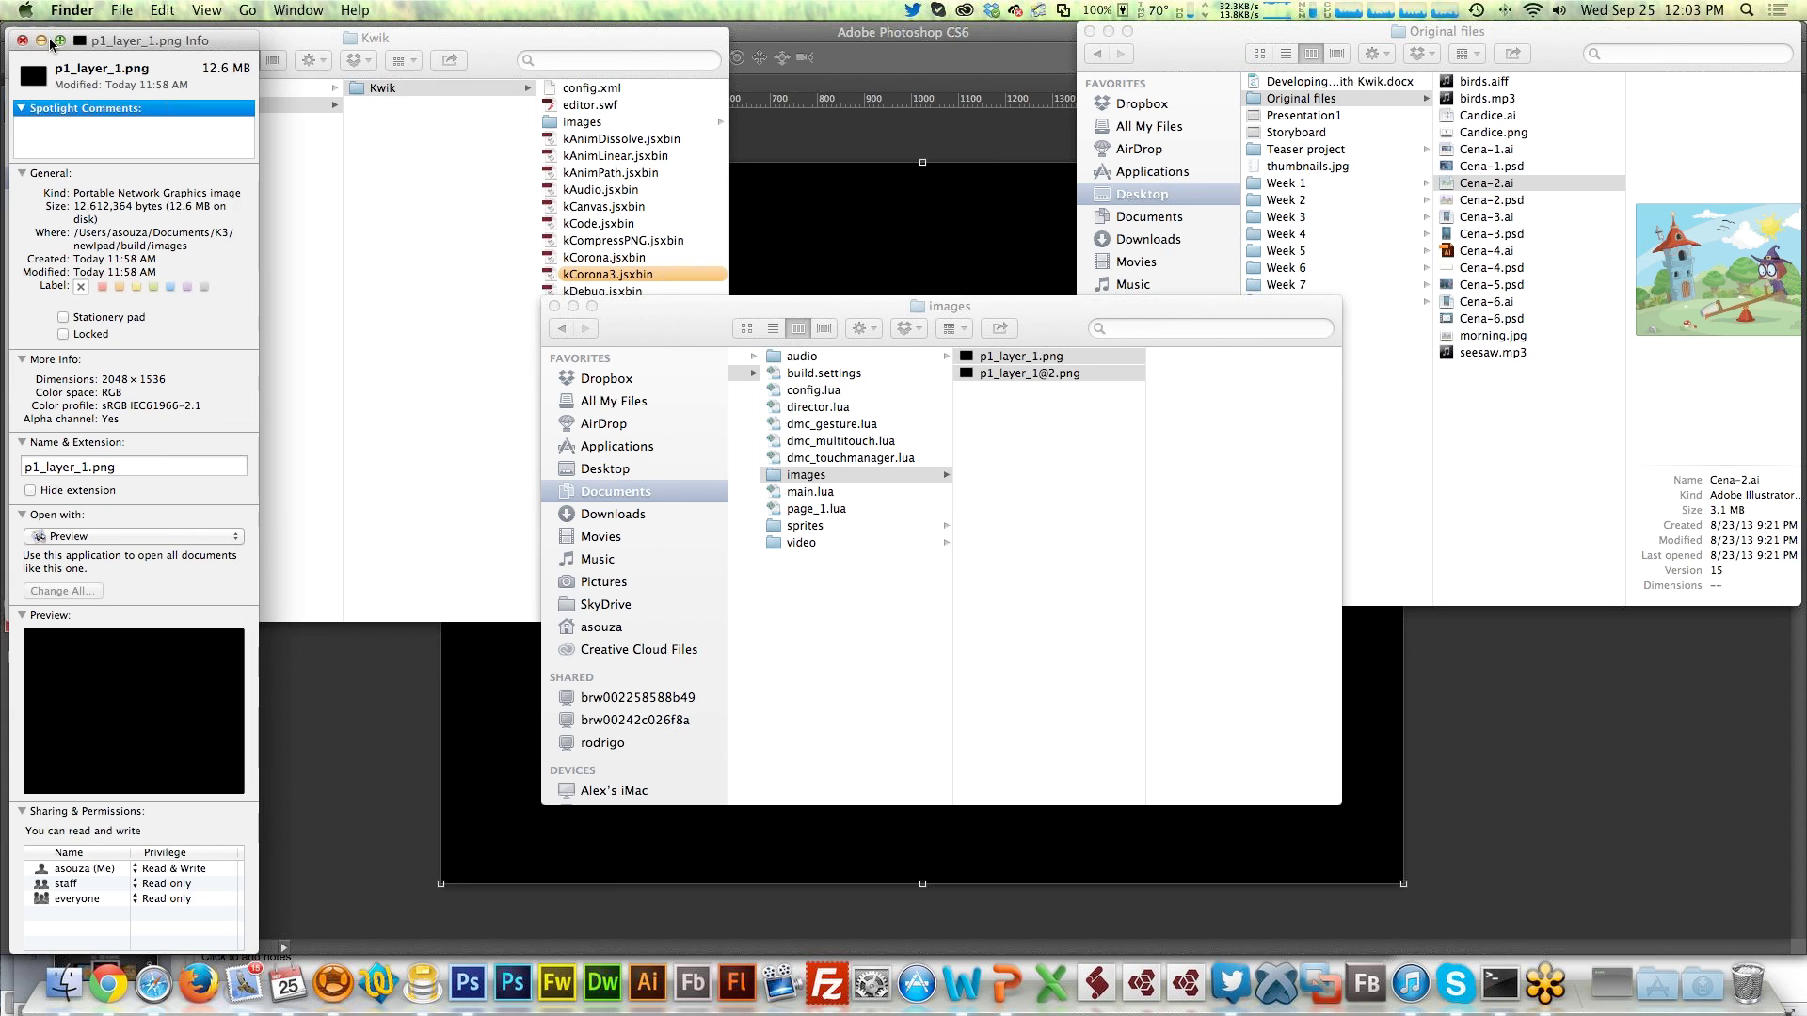
left_click(23, 41)
left_click(1086, 576)
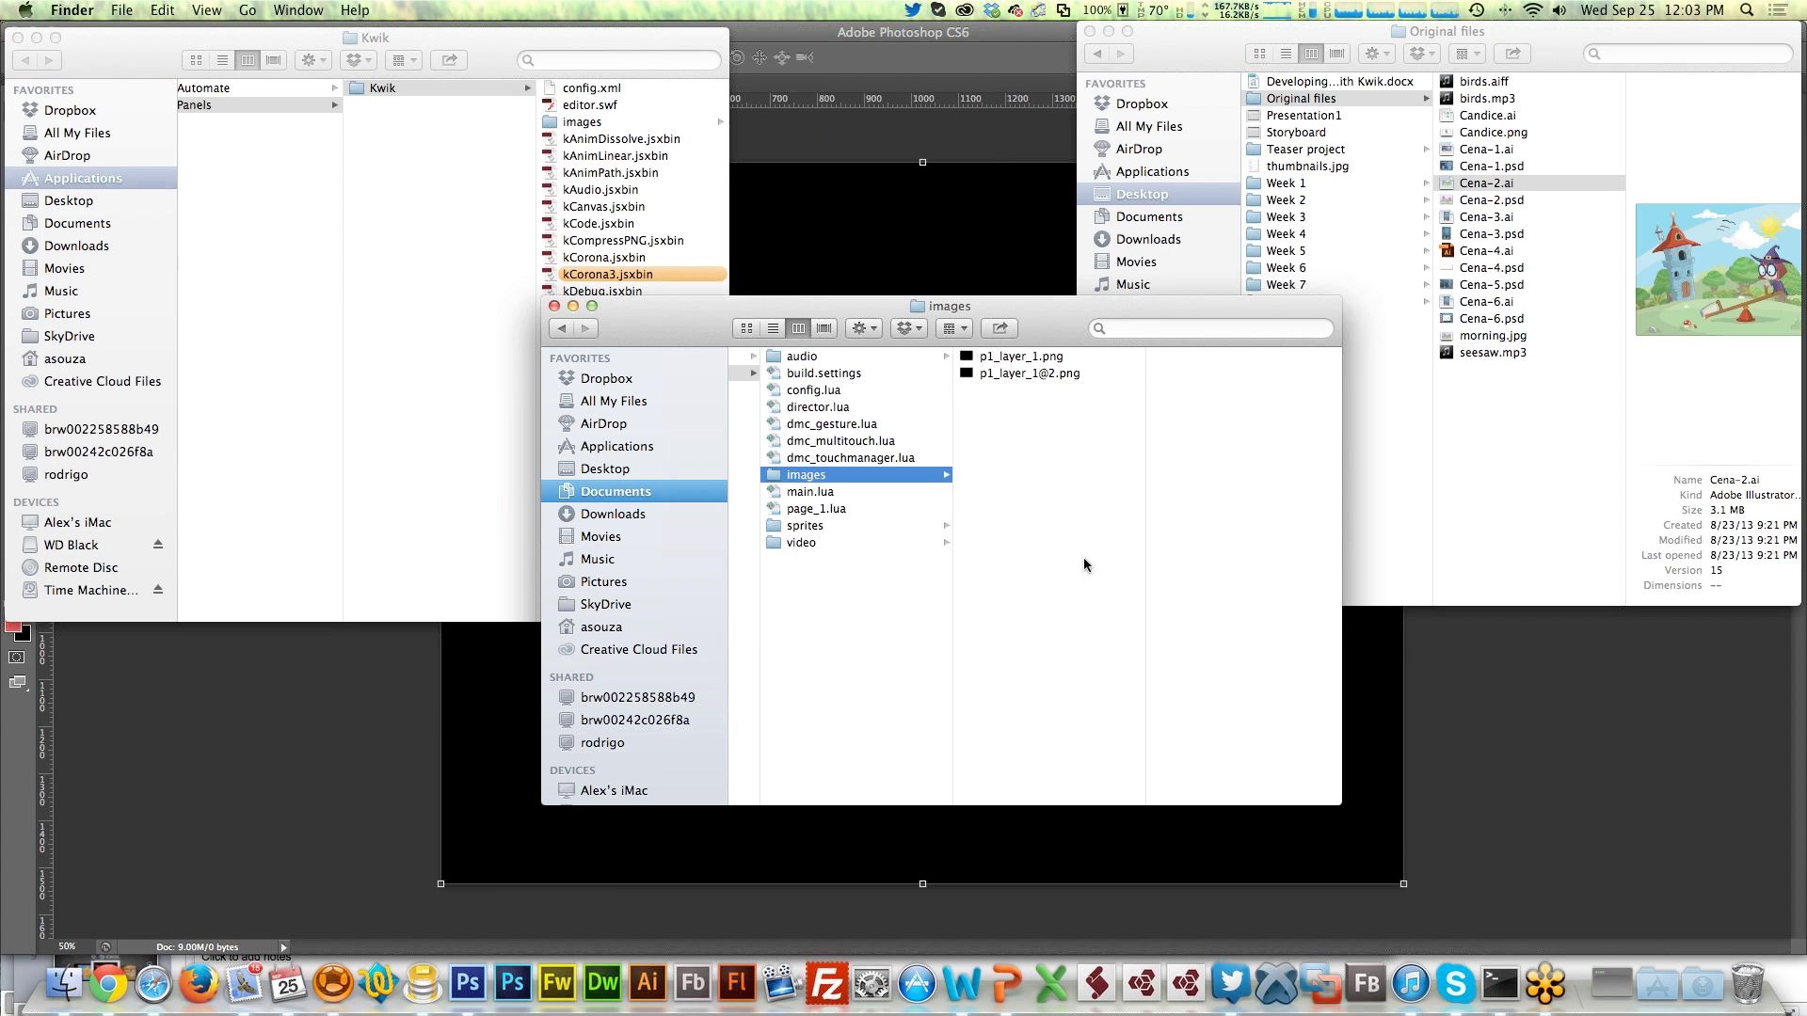
Compress the newIpad project's PNG files with Kwik in Photoshop and switch back to Finder
key("super+Tab")
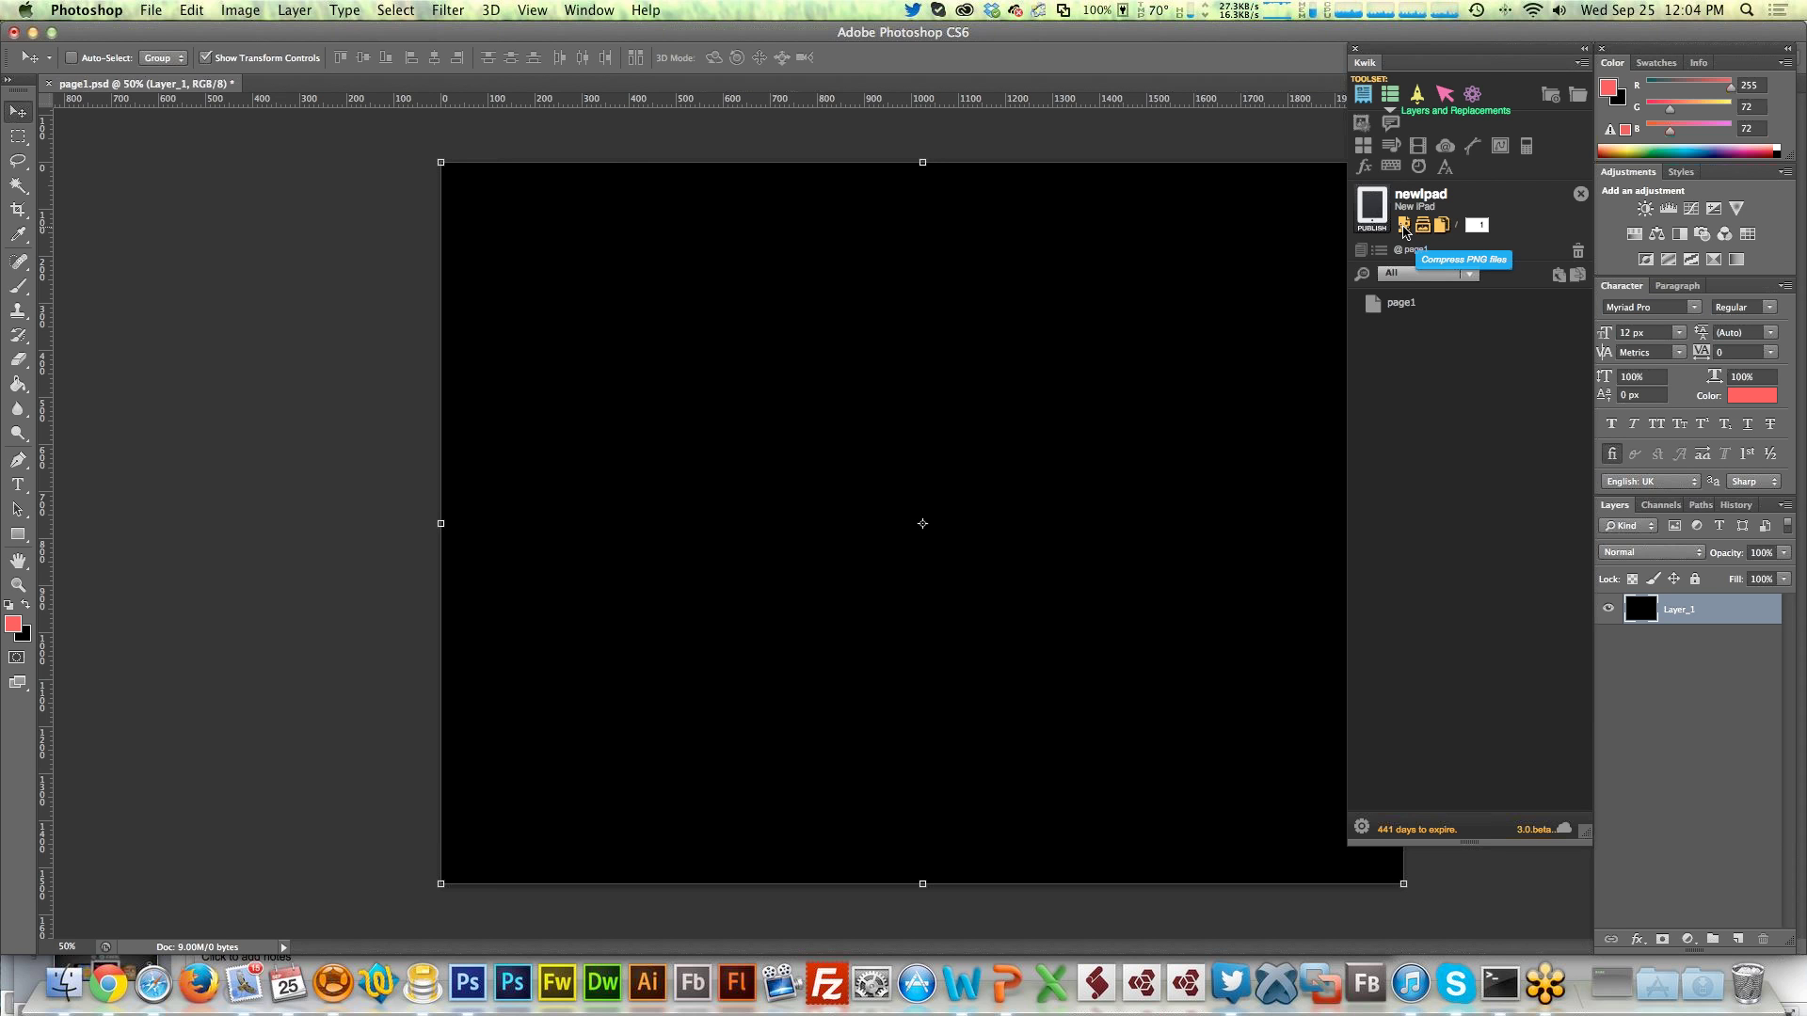
left_click(1404, 227)
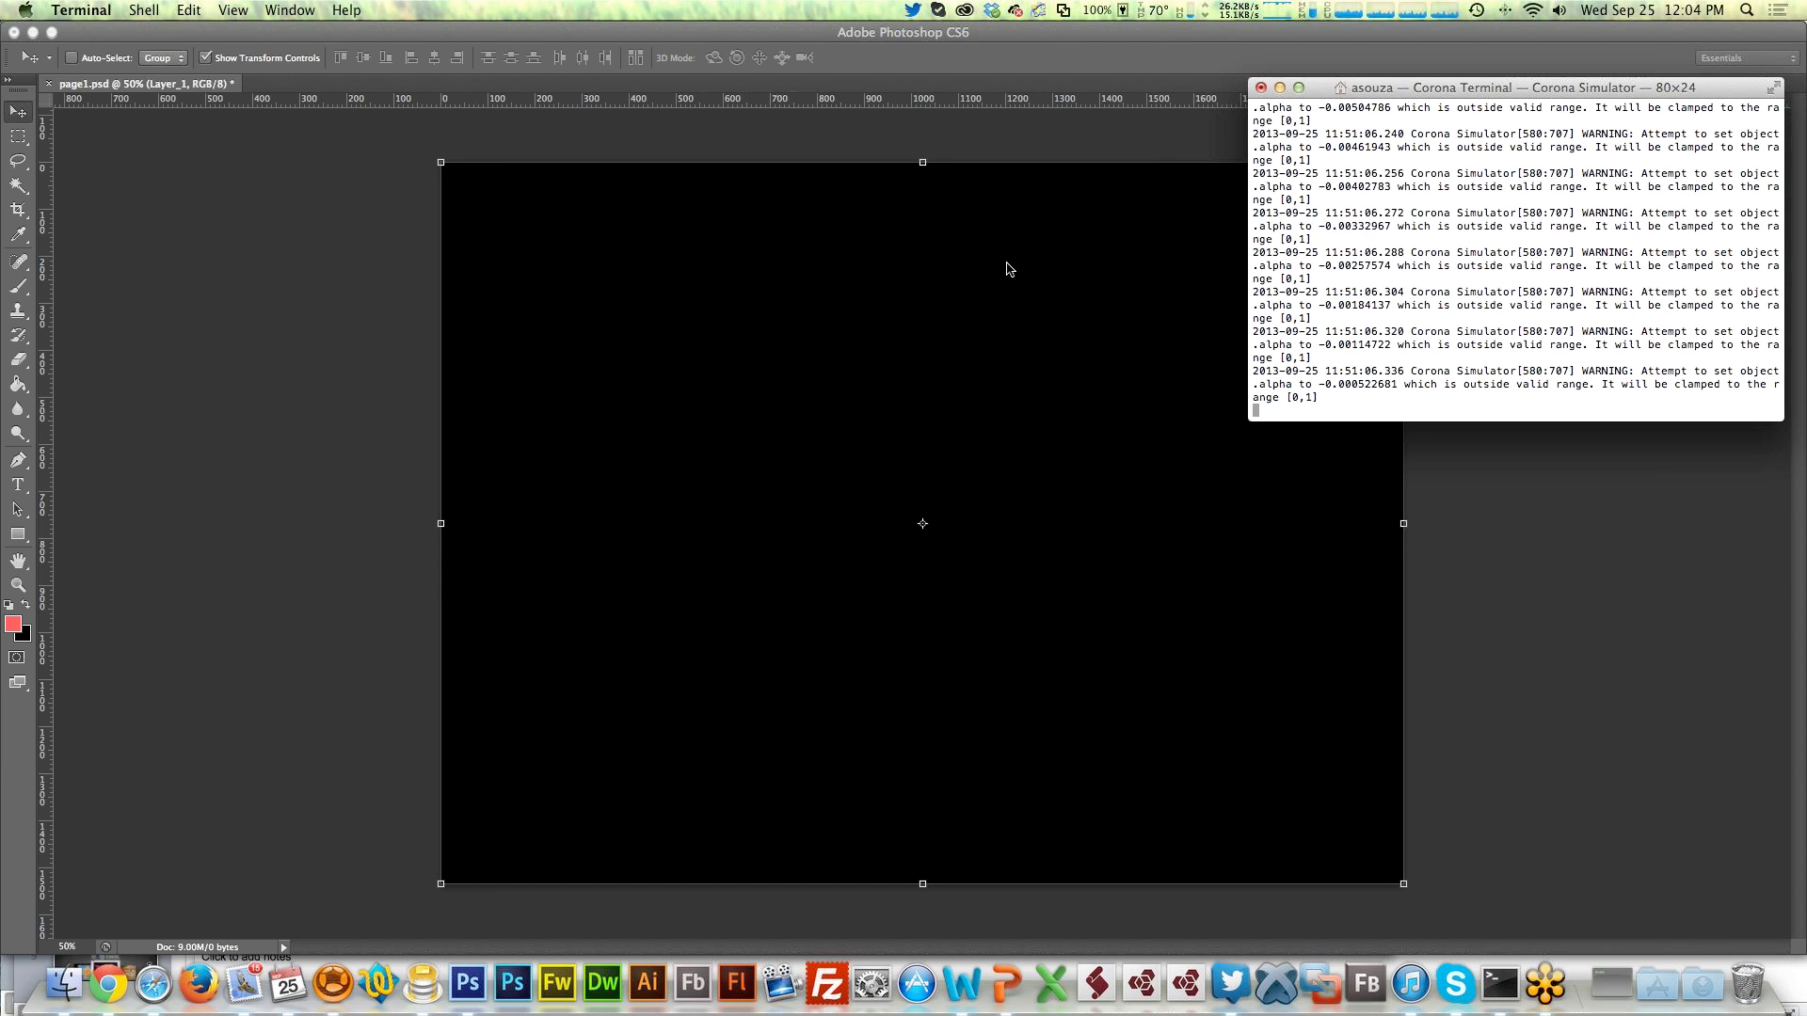
key("super+Tab")
key("super+Tab")
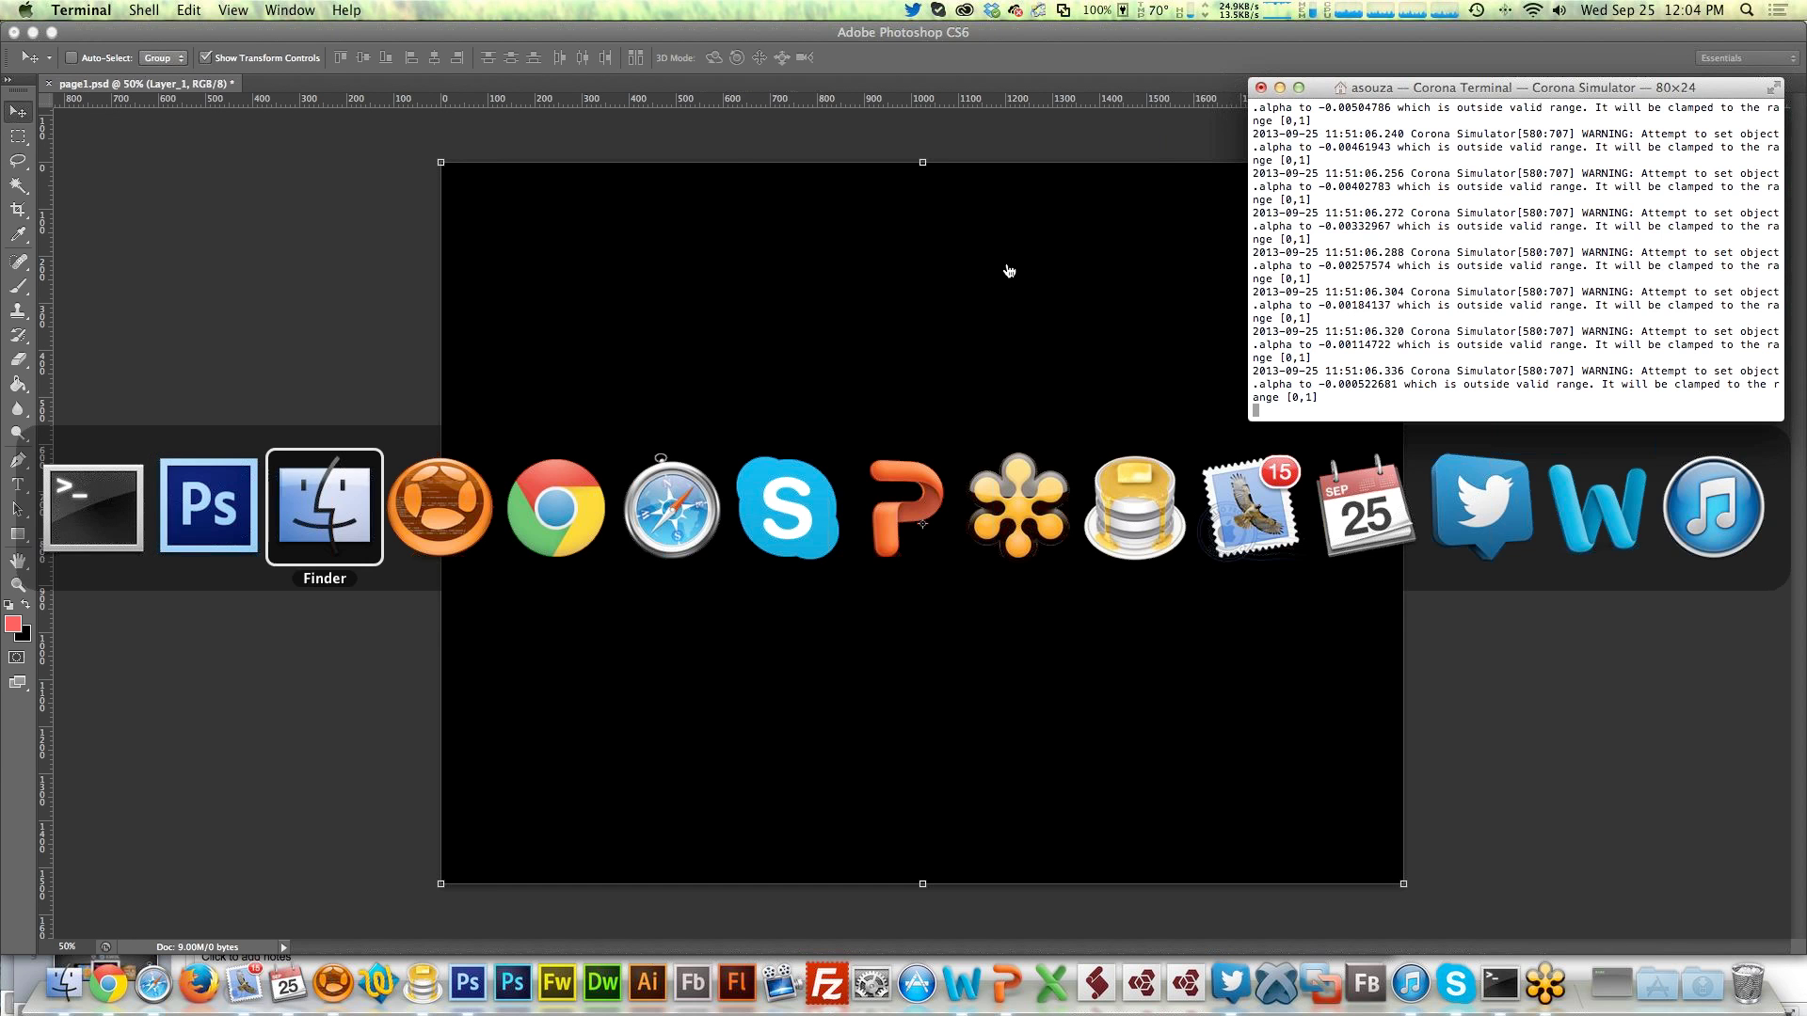
left_click(1037, 374)
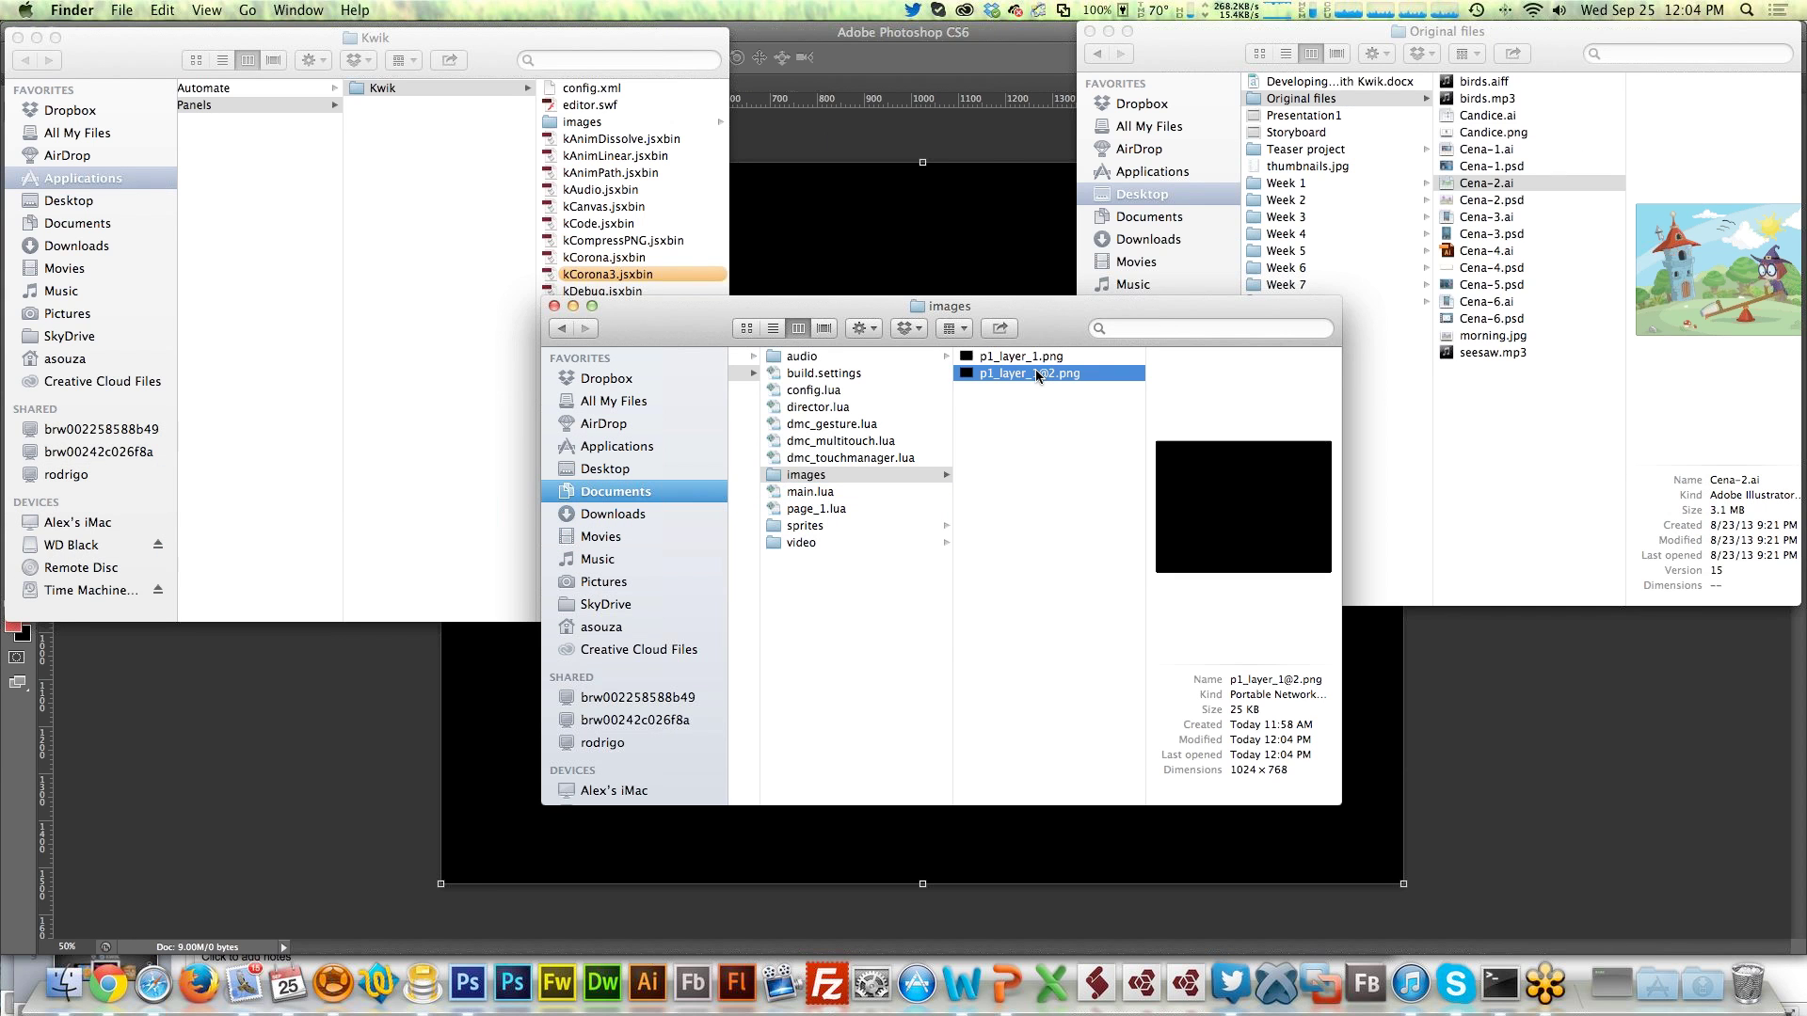
key("super+a")
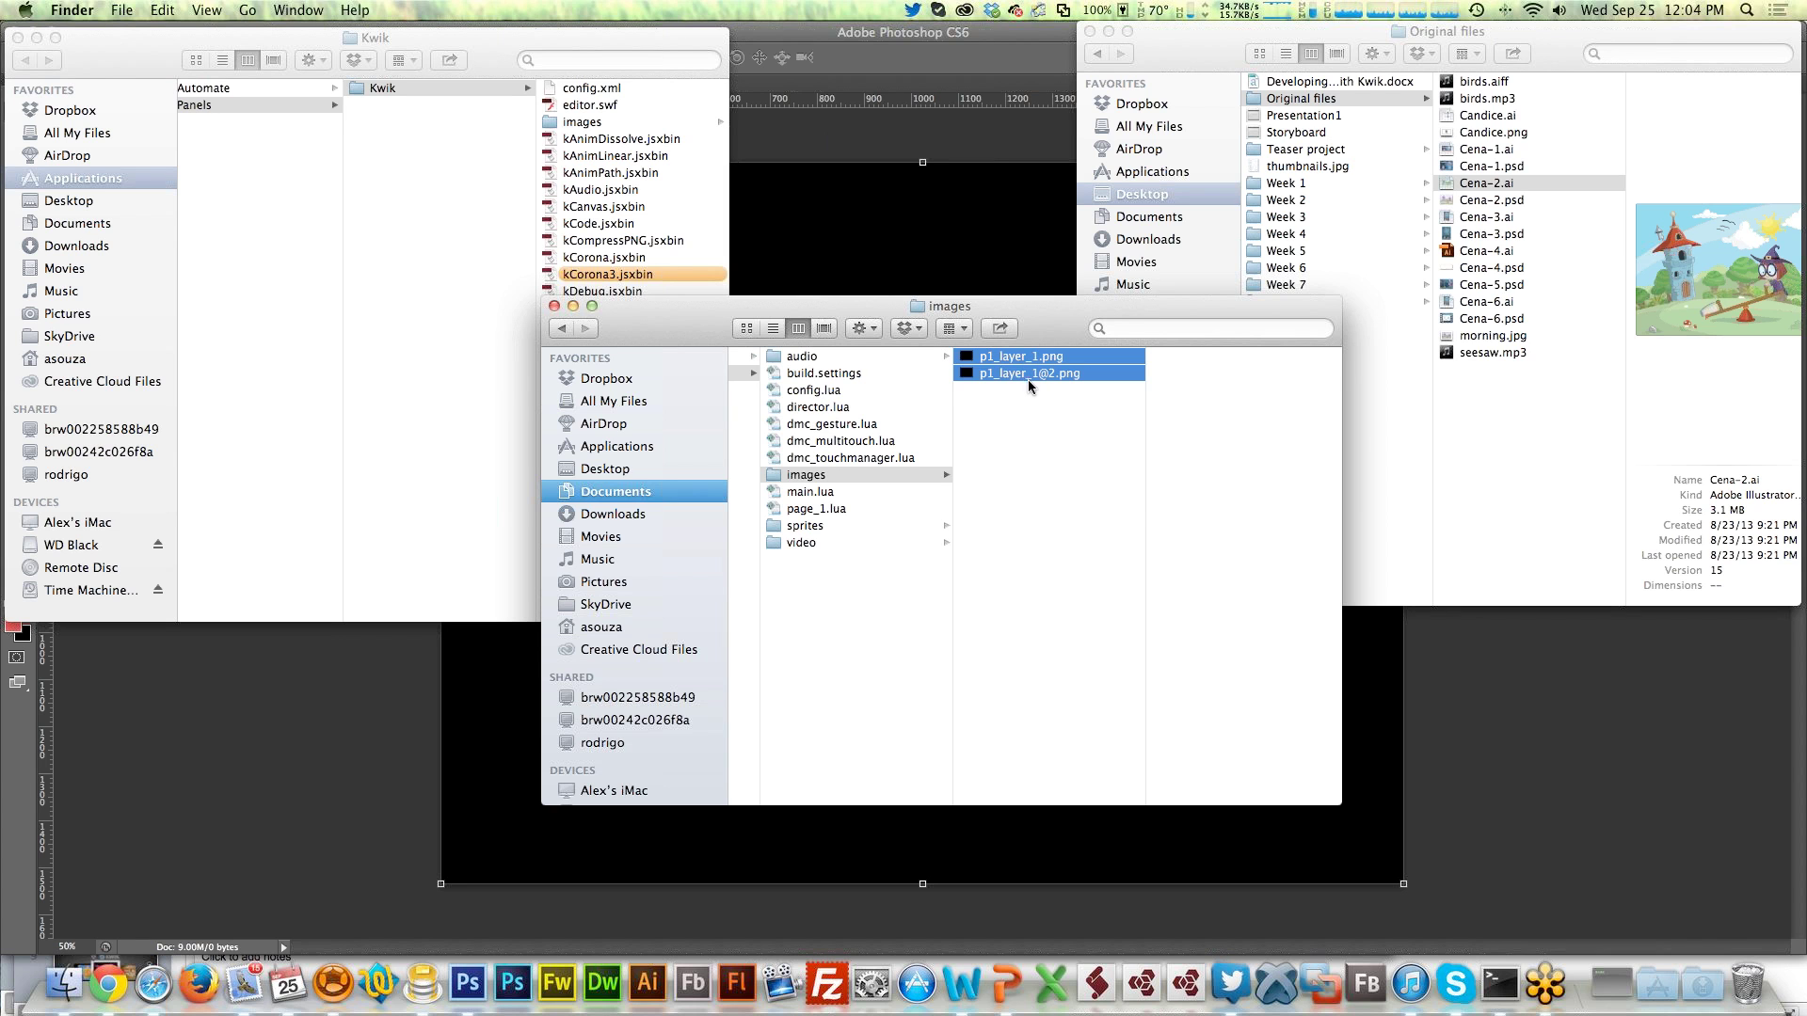
left_click(1005, 359)
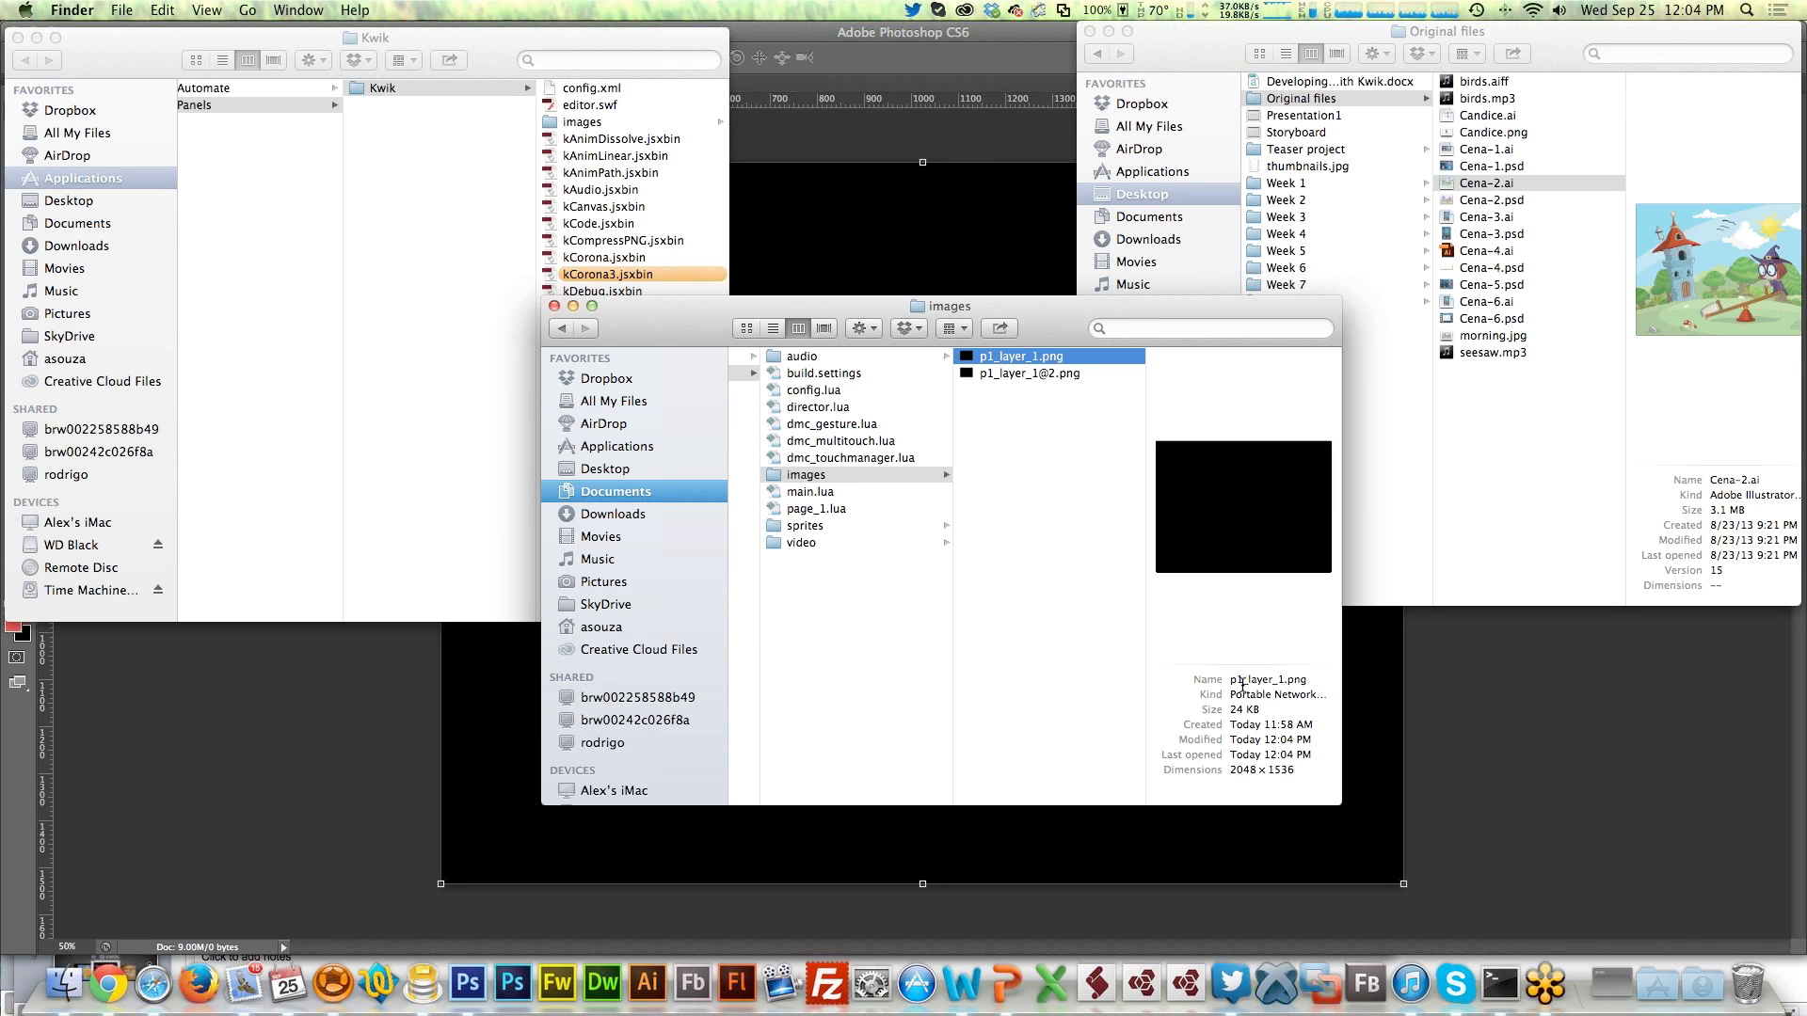
left_click(1042, 367)
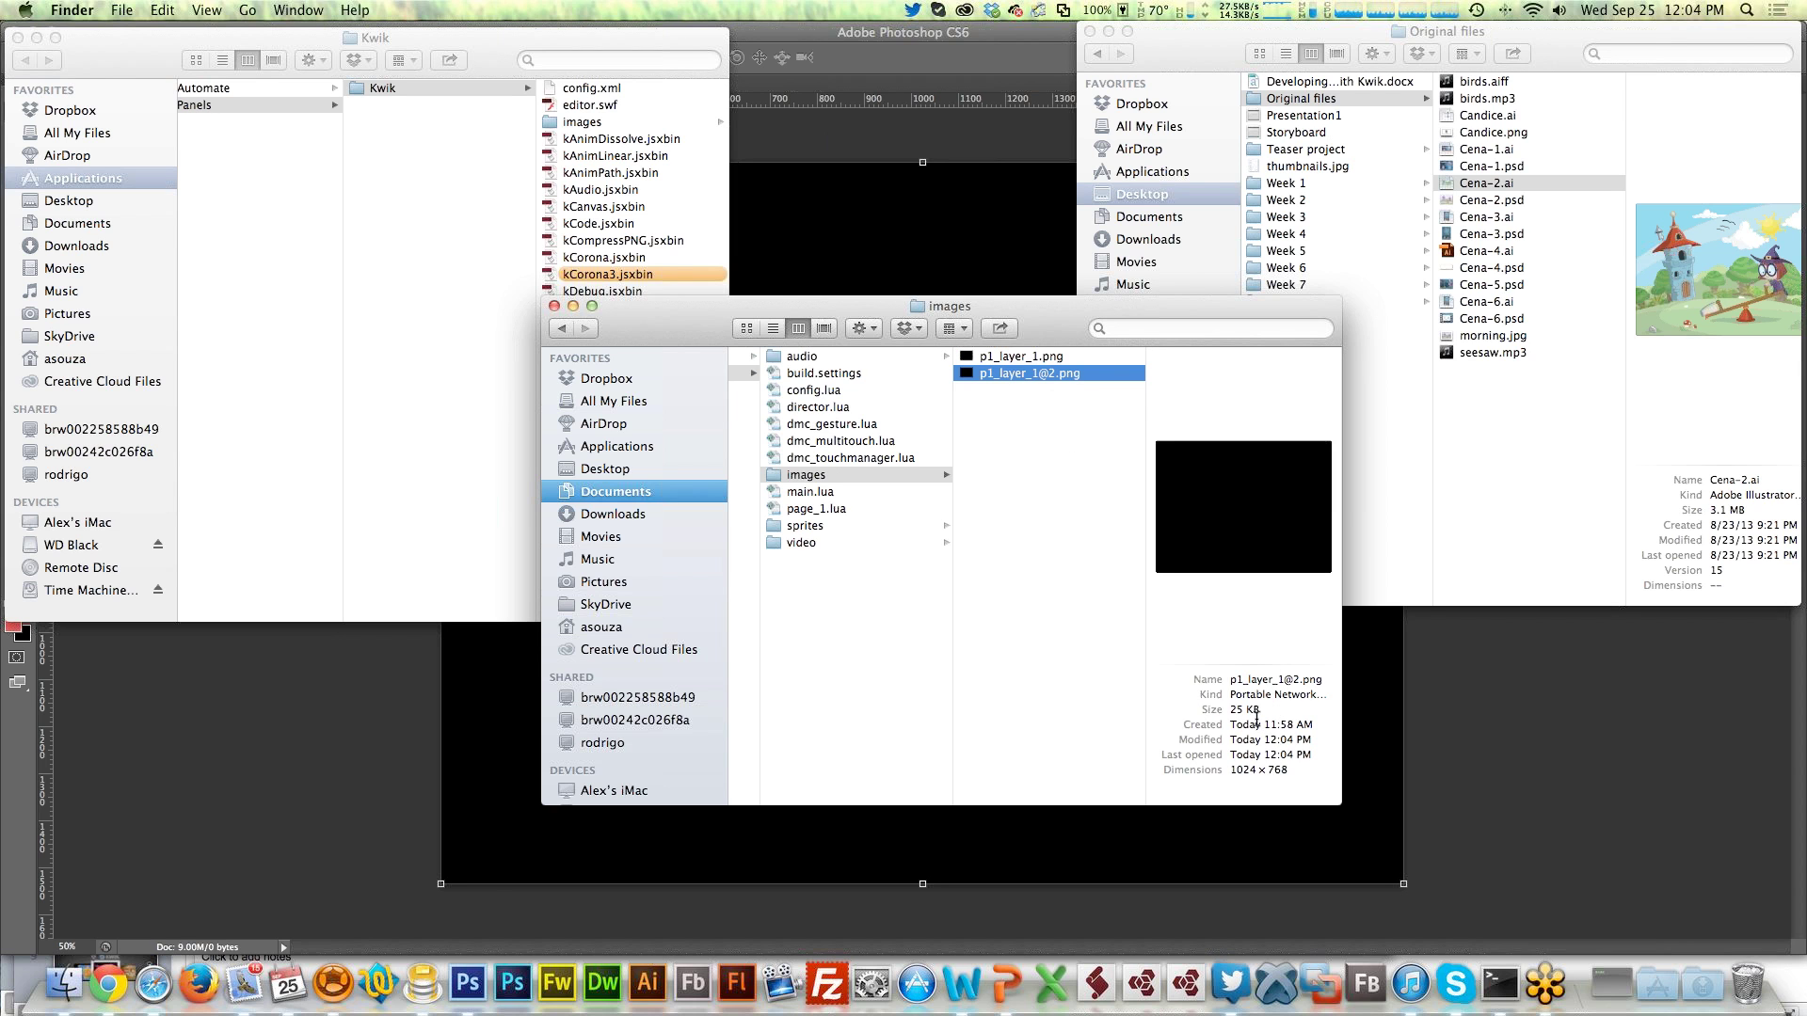
left_click(1067, 358)
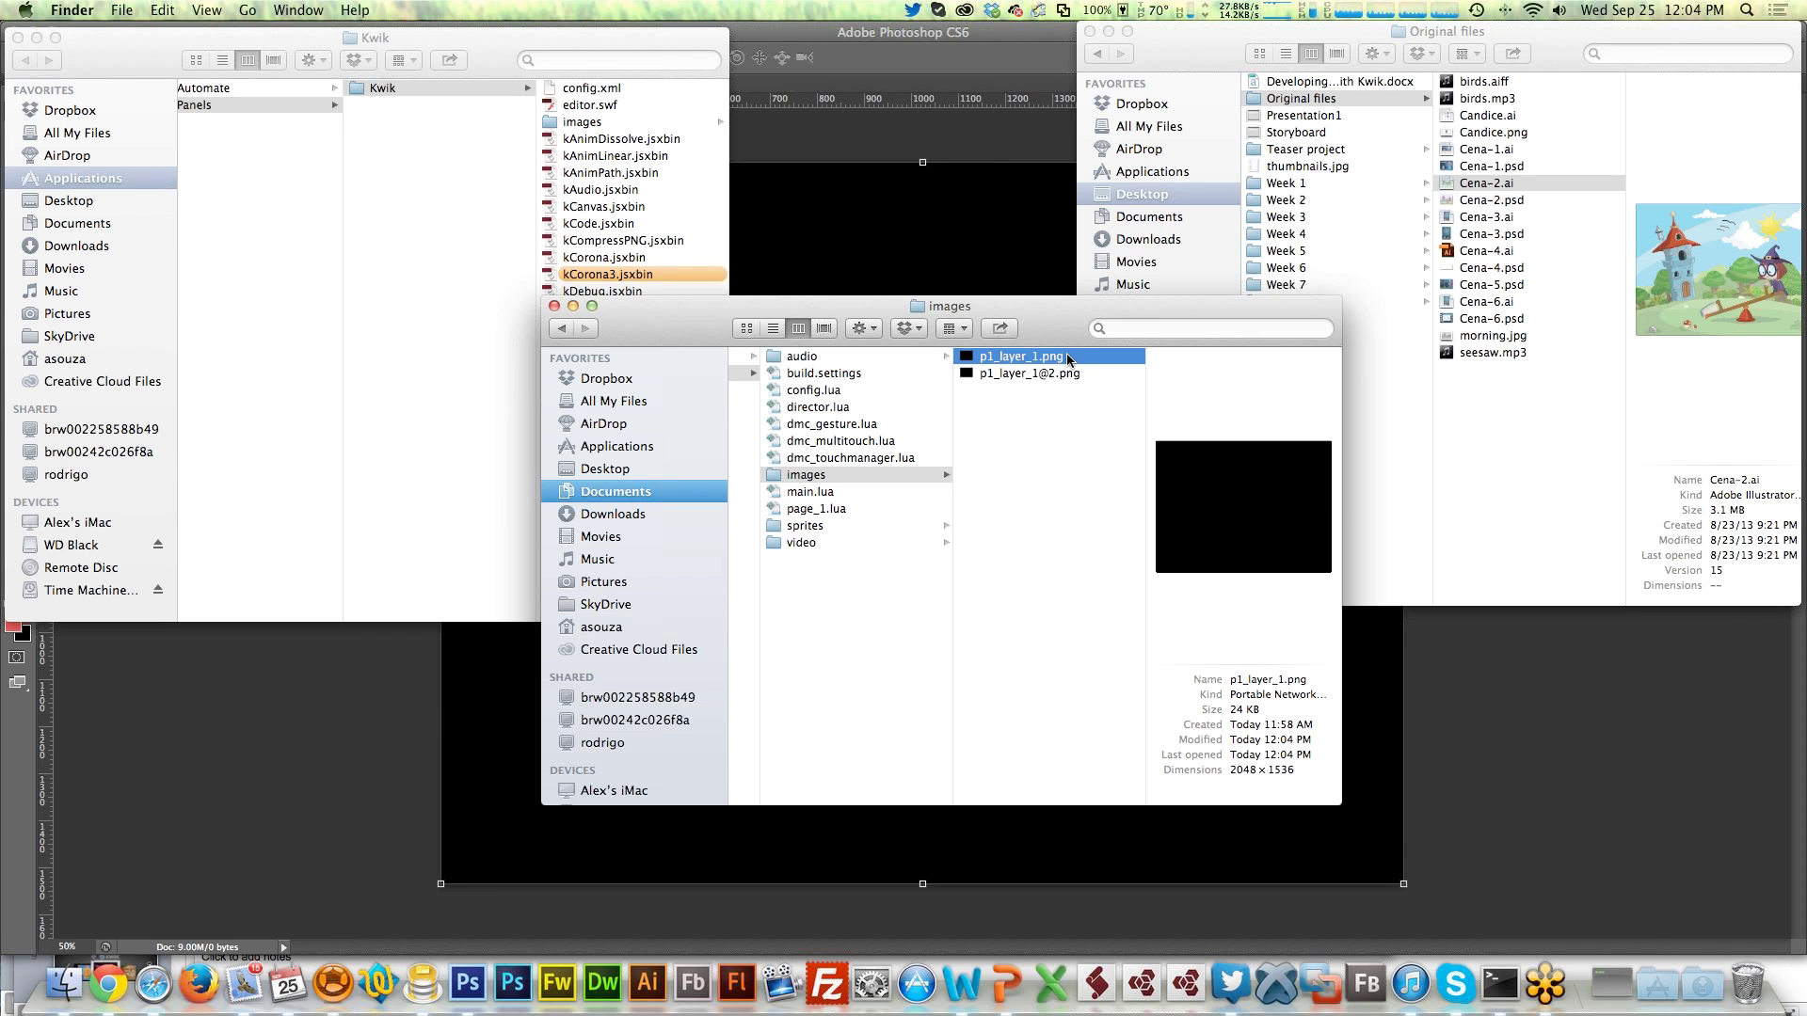
left_click(1468, 716)
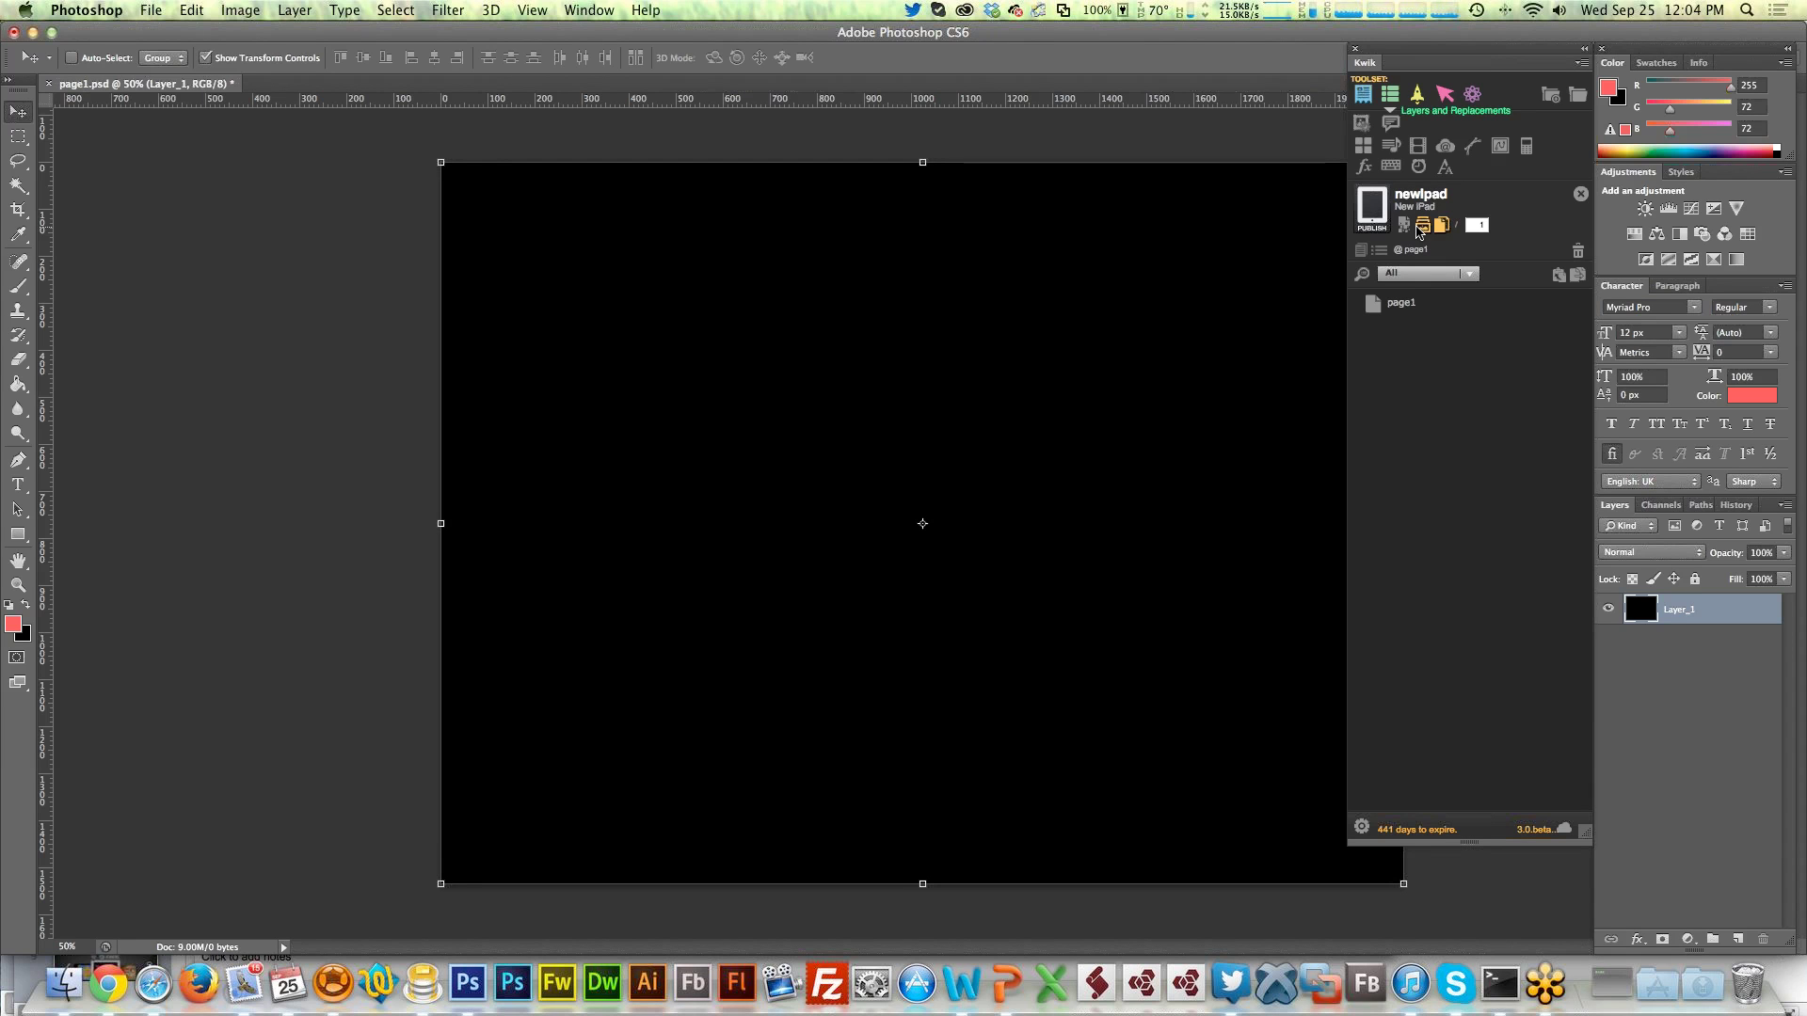
key("super+Tab")
key("super+Tab")
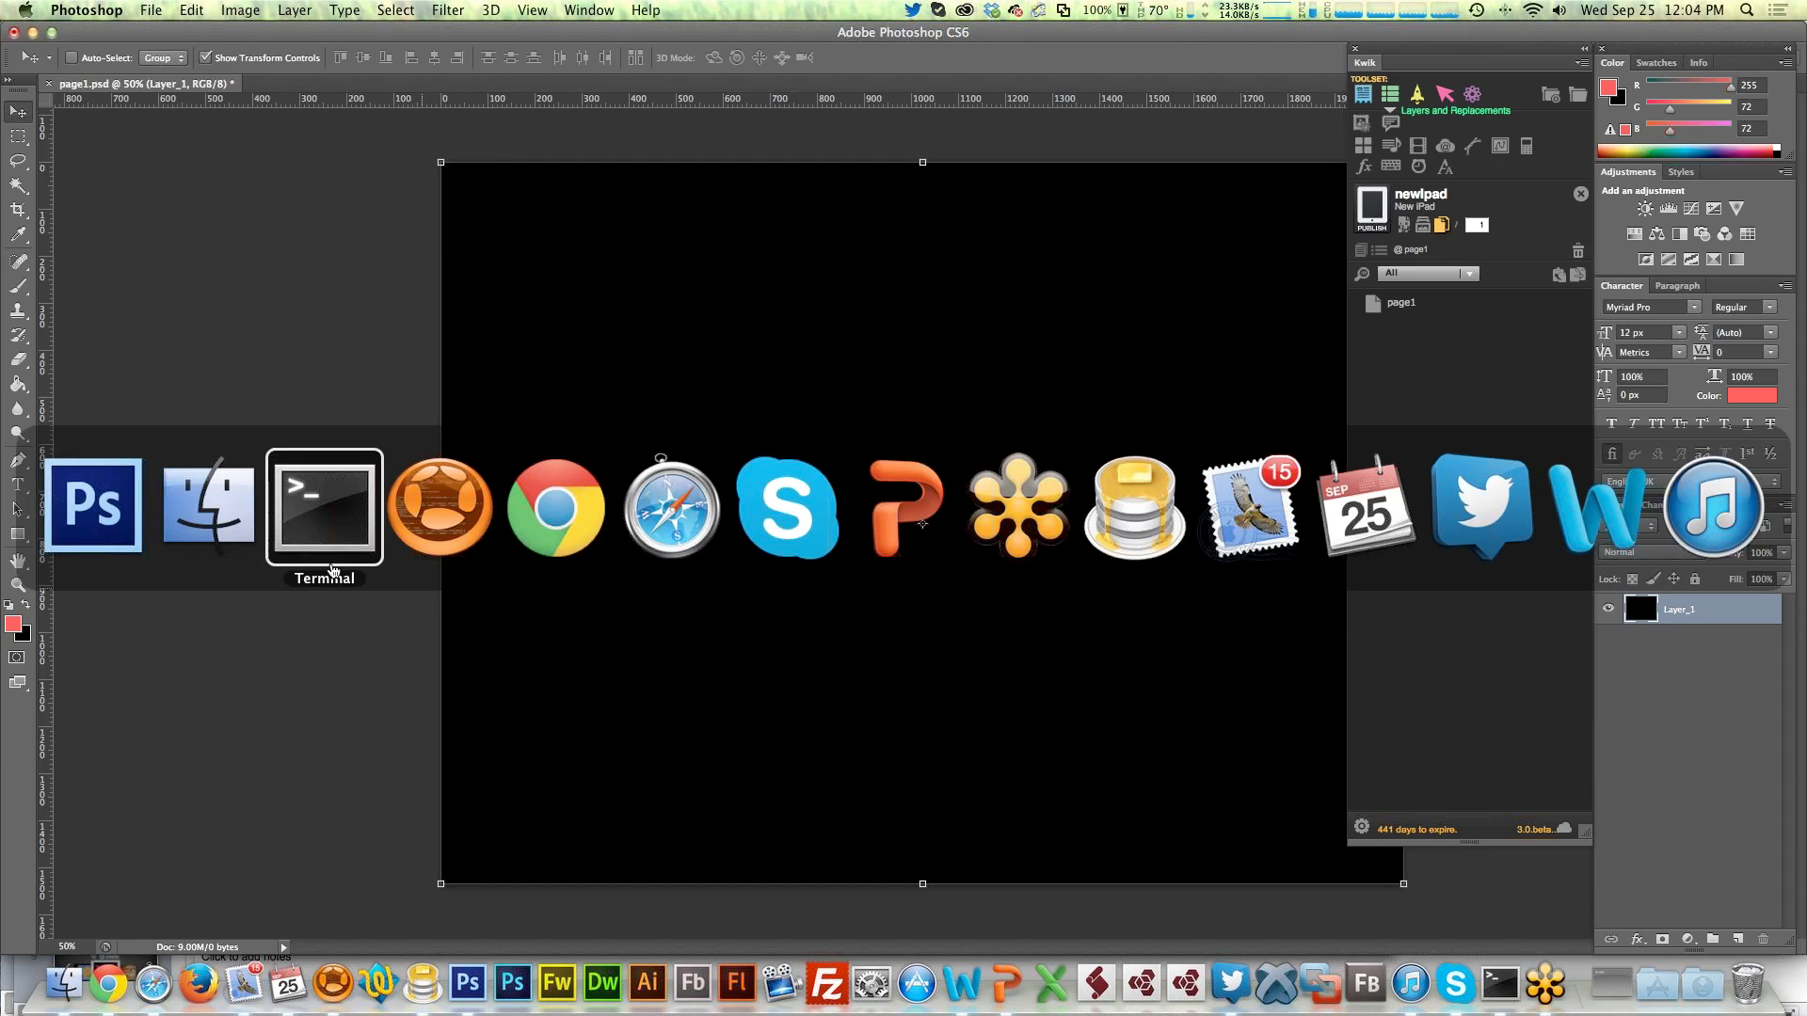
left_click(68, 530)
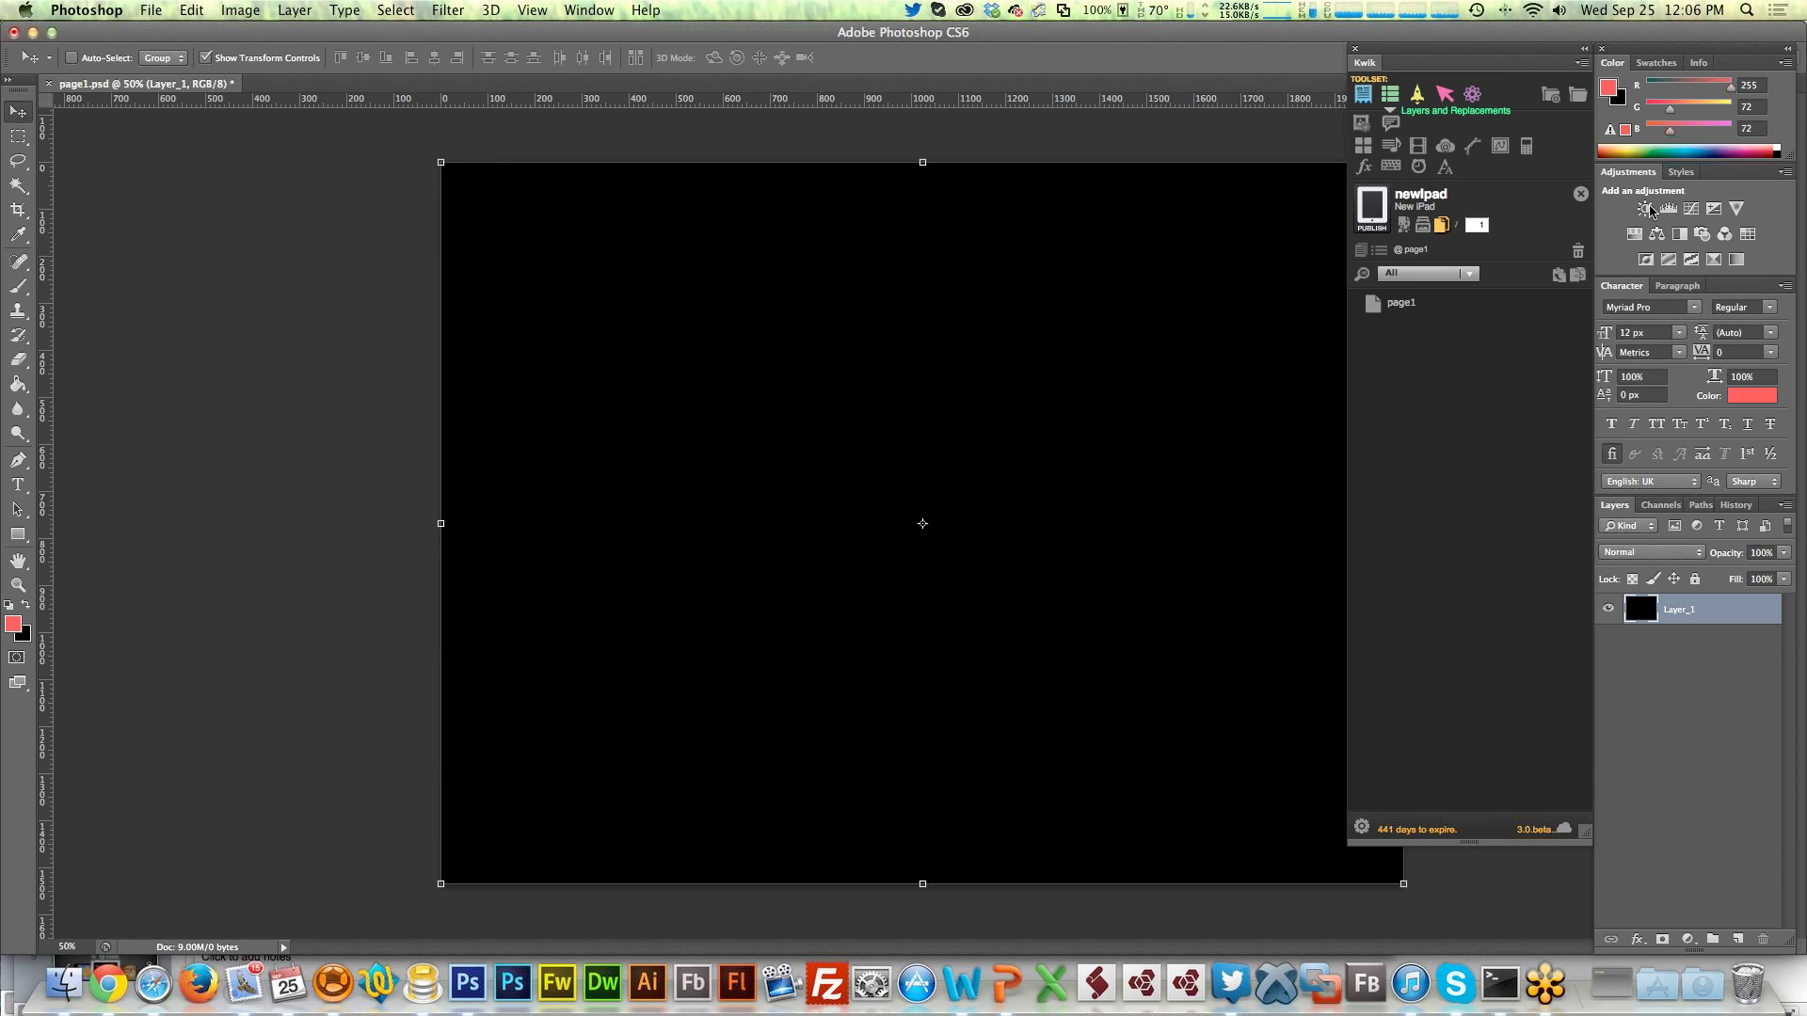
Close the newIpad project and its page1.psd document, and open the CandiceDemo project
left_click(1579, 194)
left_click(830, 335)
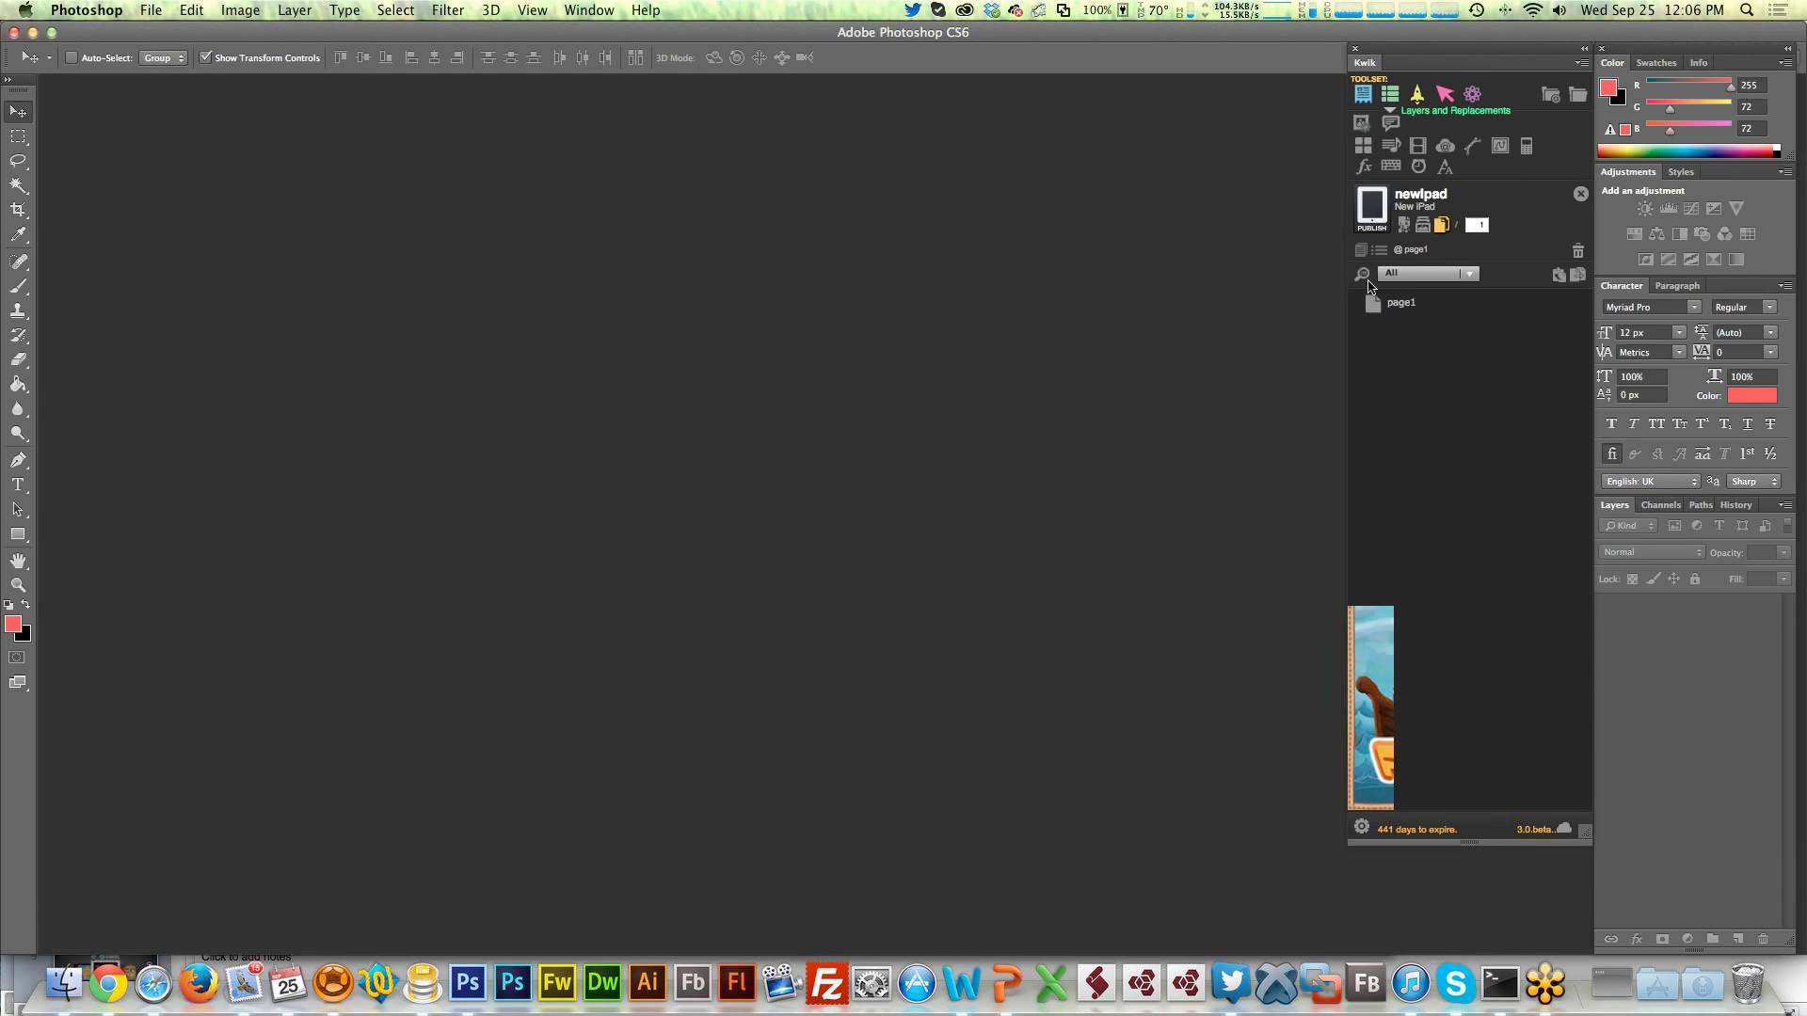
left_click(1430, 209)
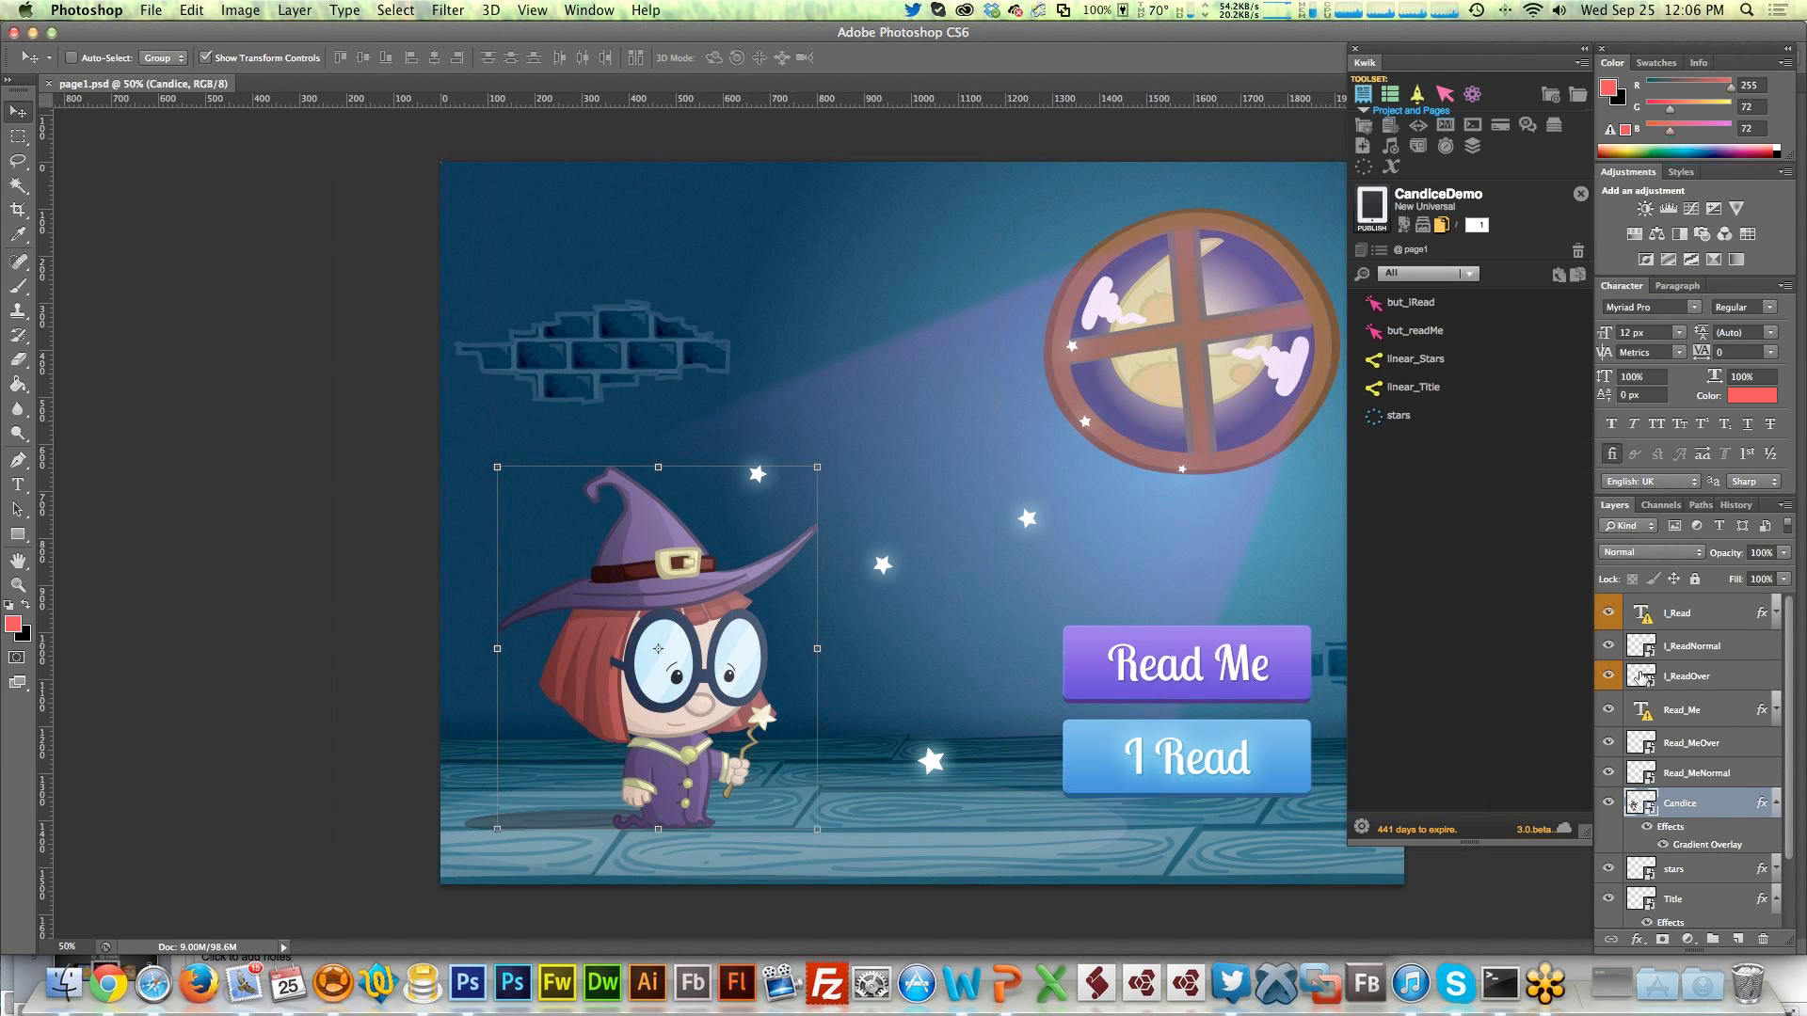
View the contents of the I_ReadOver layer's smart object and close its document to return to page1.psd
left_click(1640, 678)
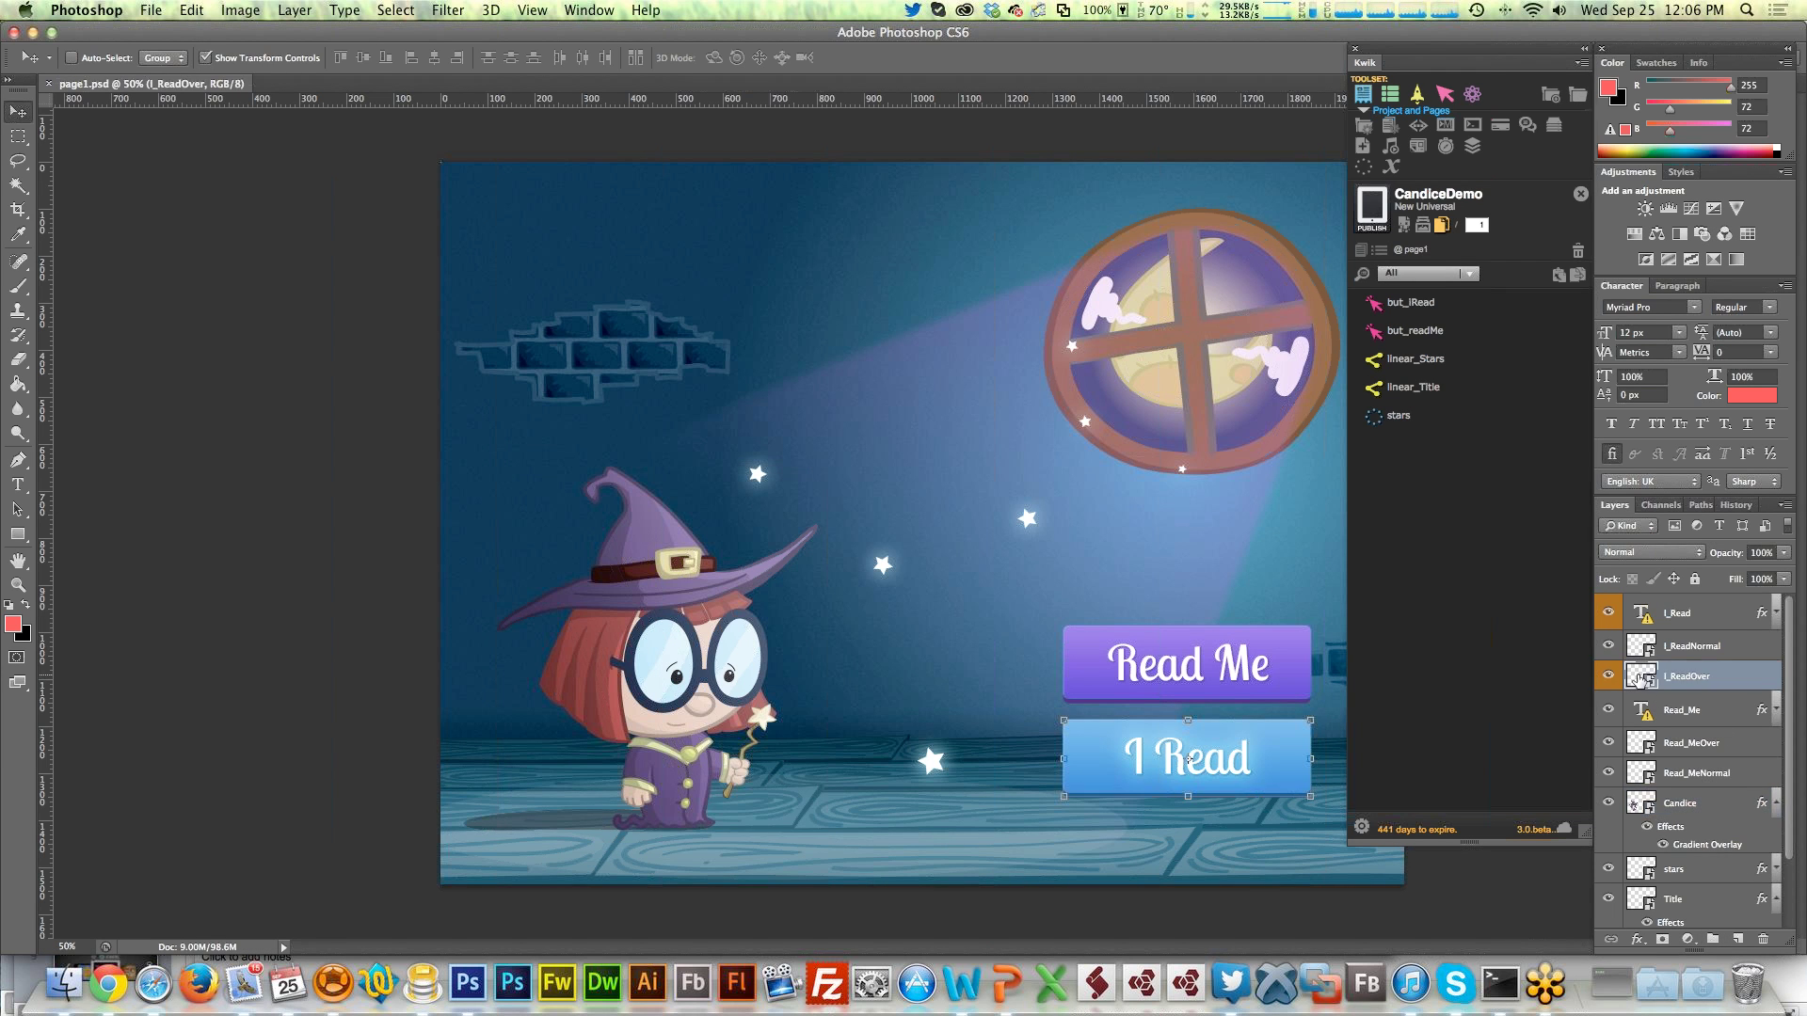
double_click(1640, 679)
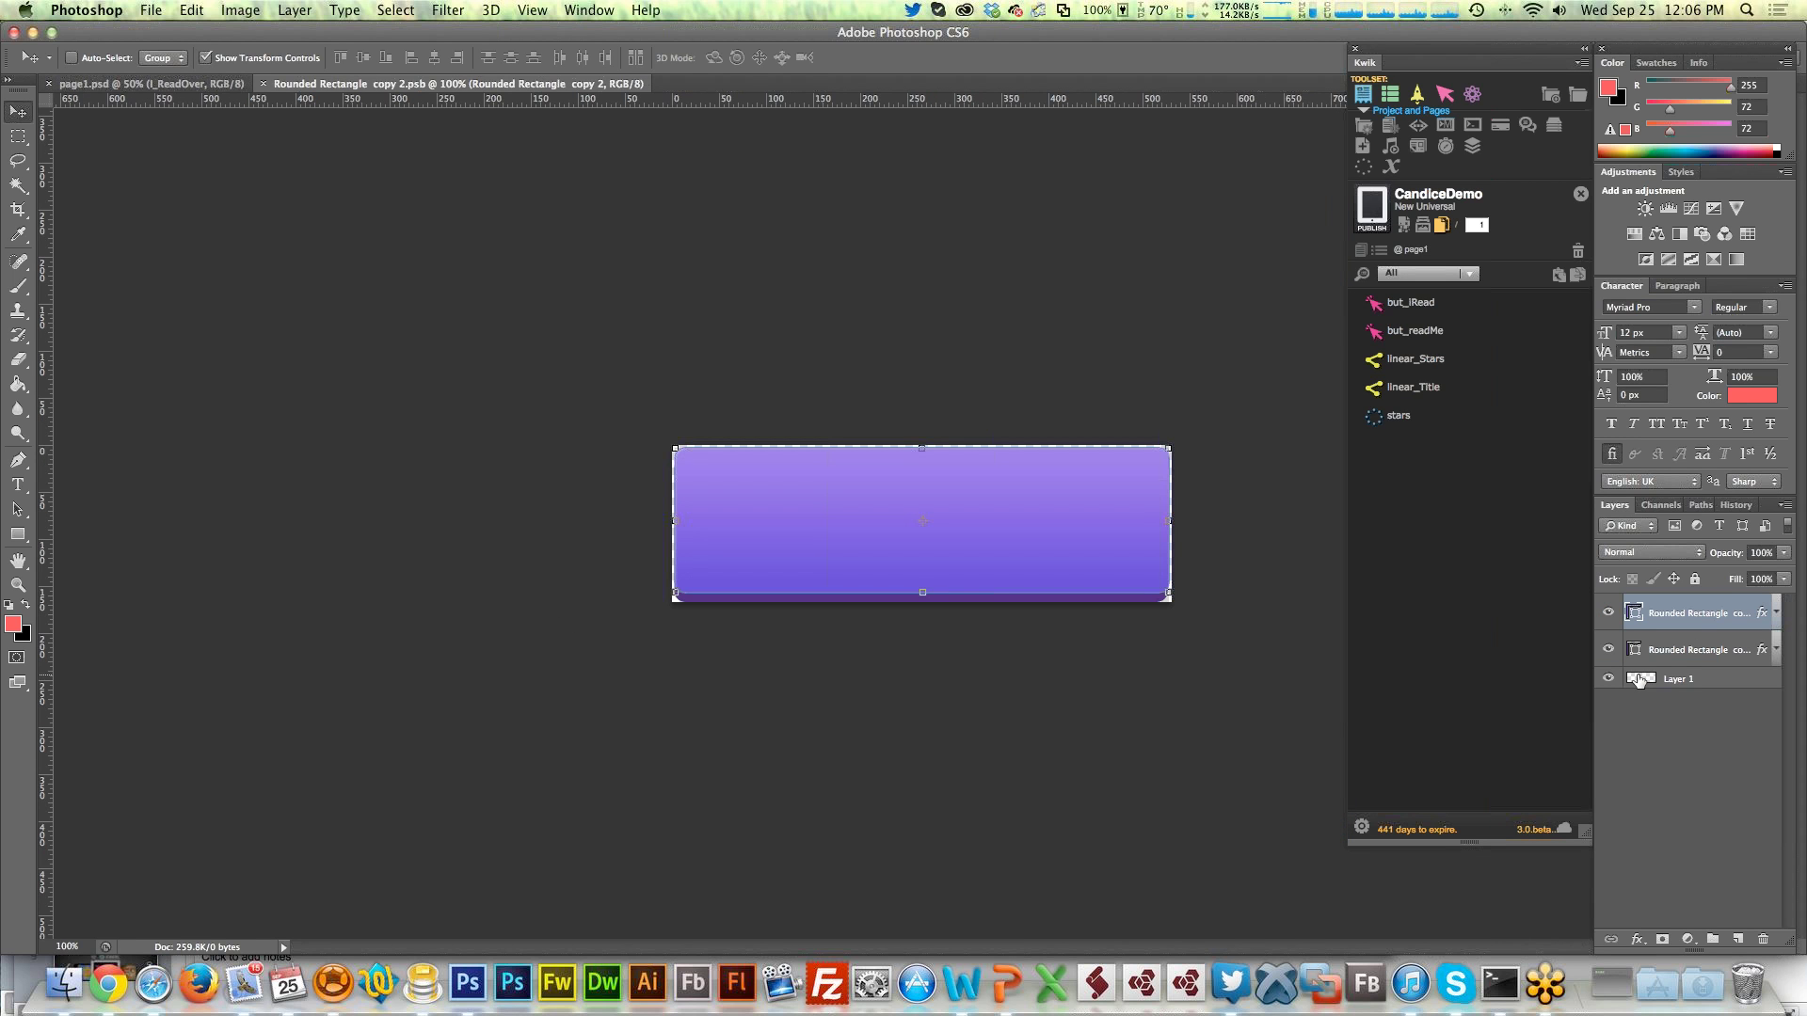
left_click(263, 83)
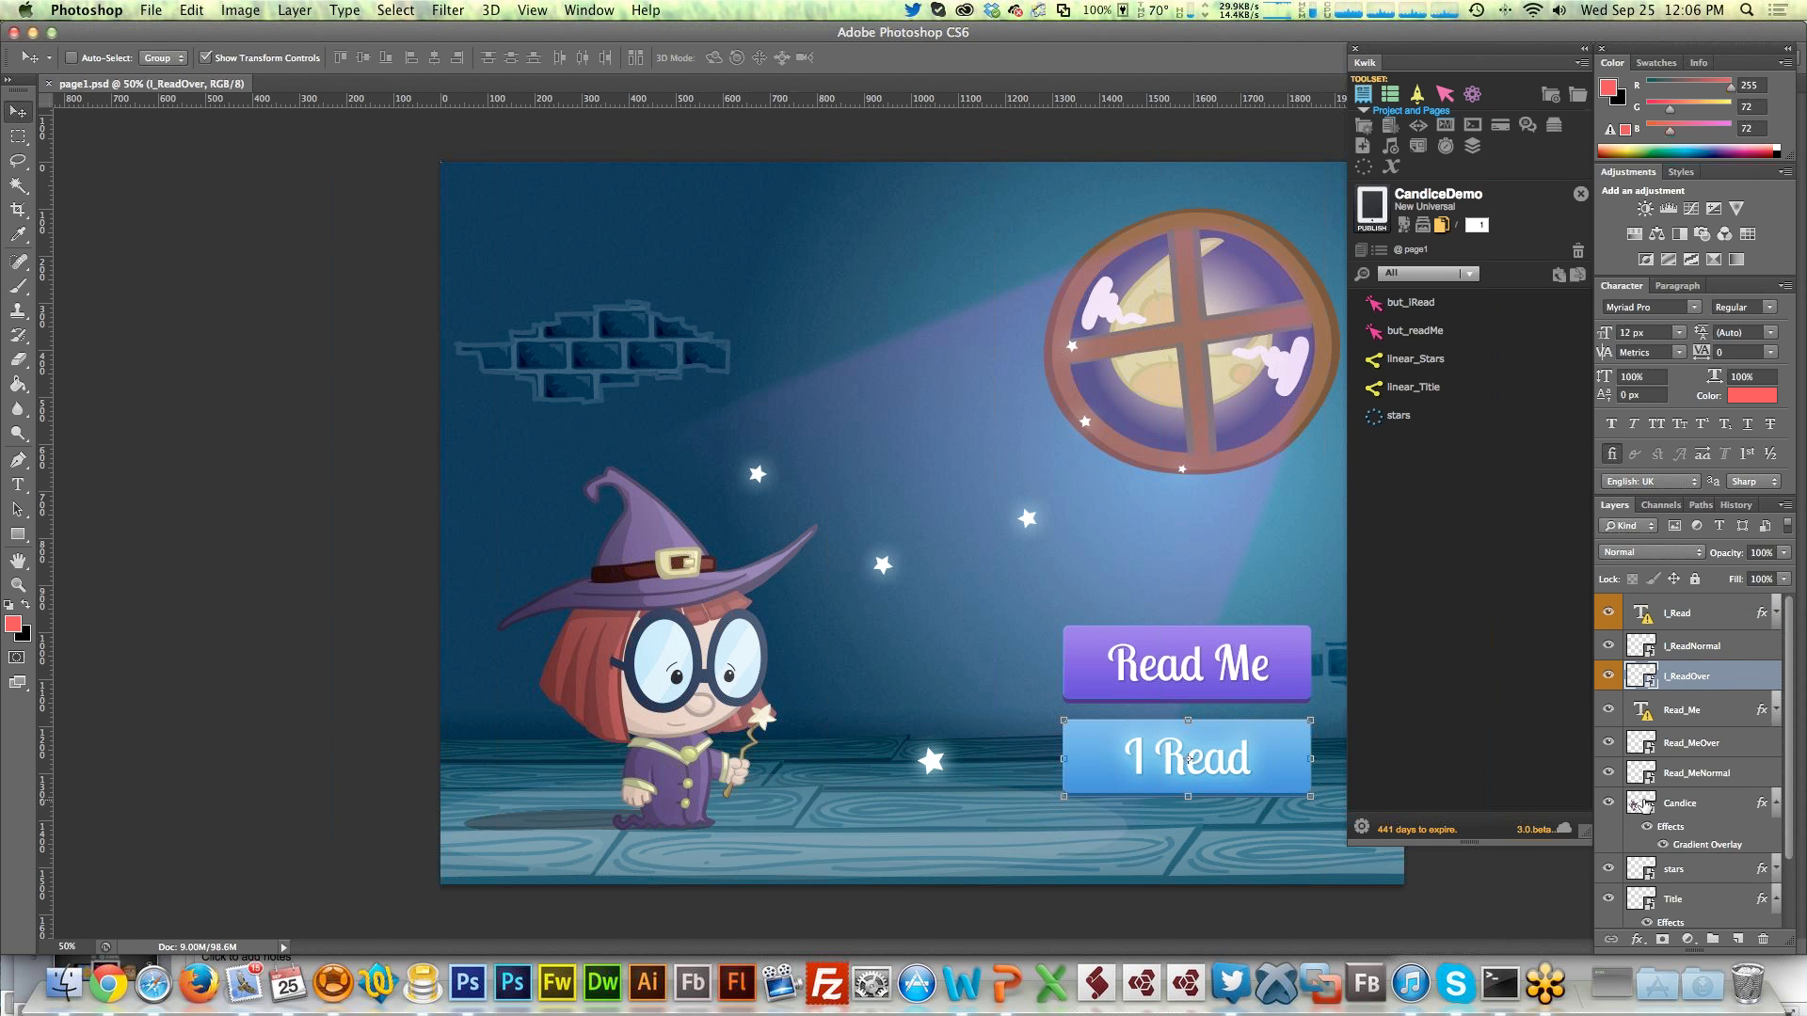
Open the Candice layer's vector smart object for editing in Illustrator
left_click(1644, 805)
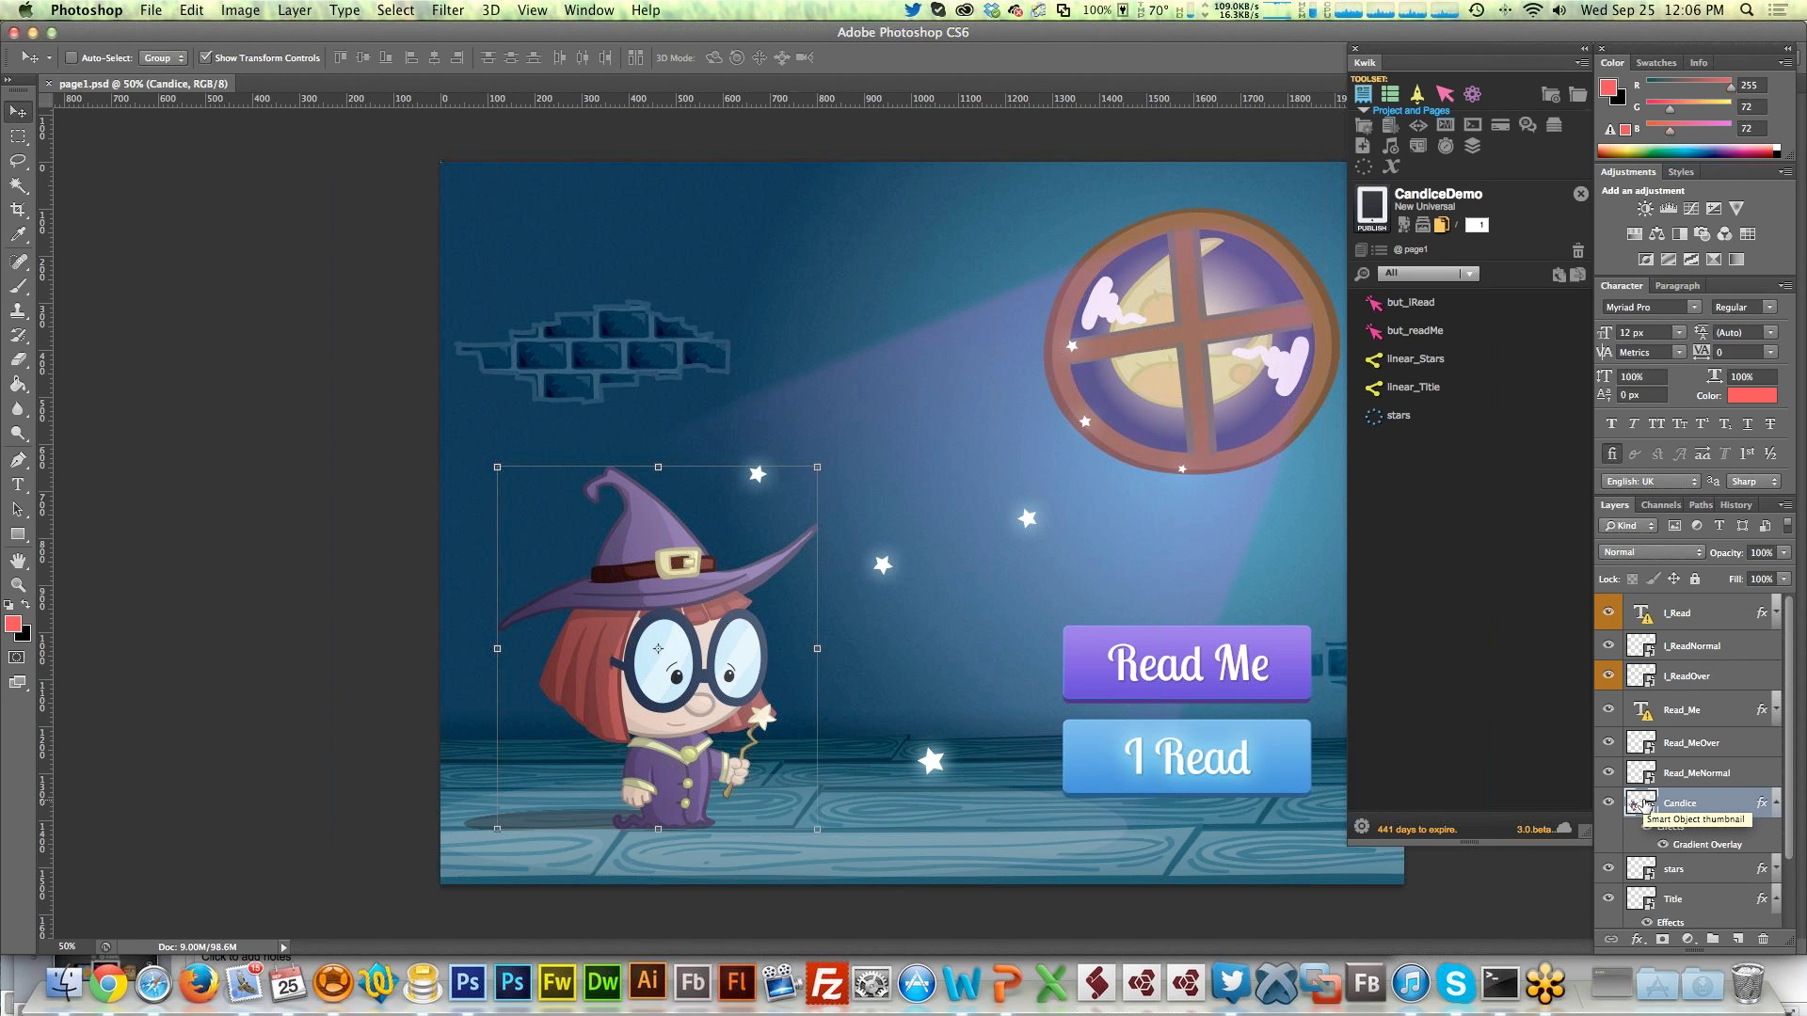
key("Tab")
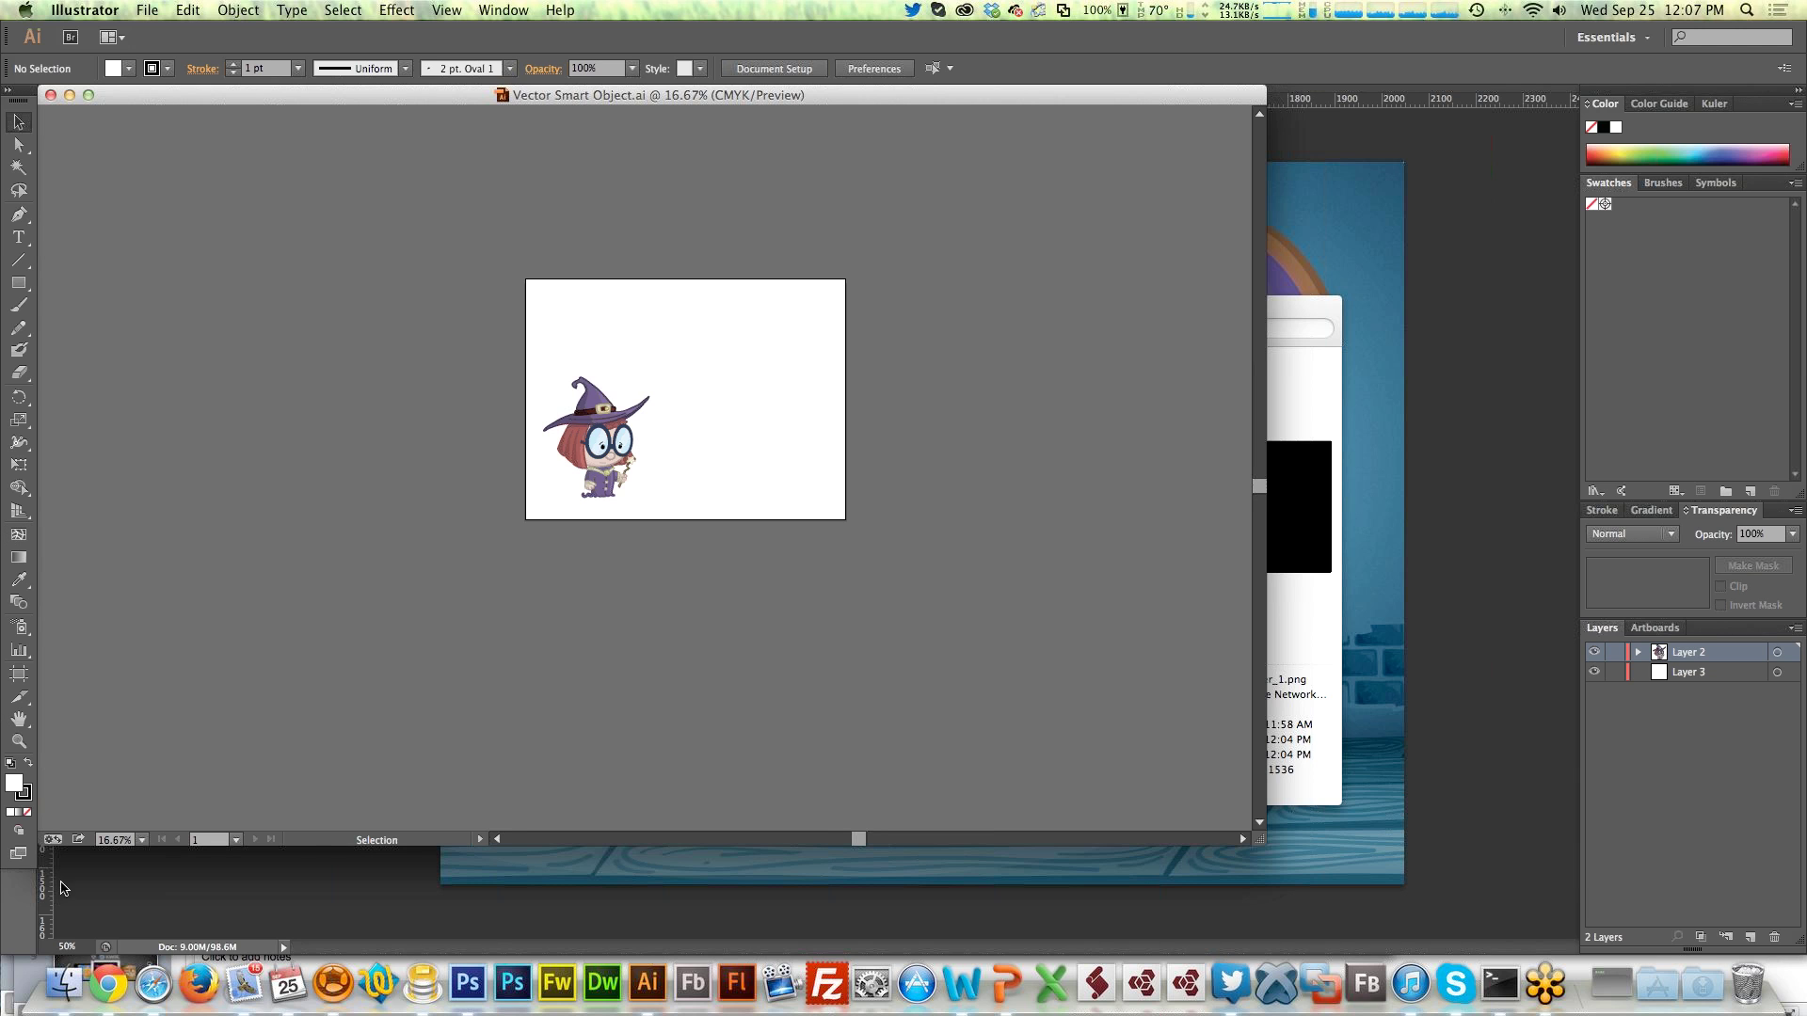
Change the fill of the curled shading shape on the witch's hat to light blue
left_click(19, 741)
left_click(632, 418)
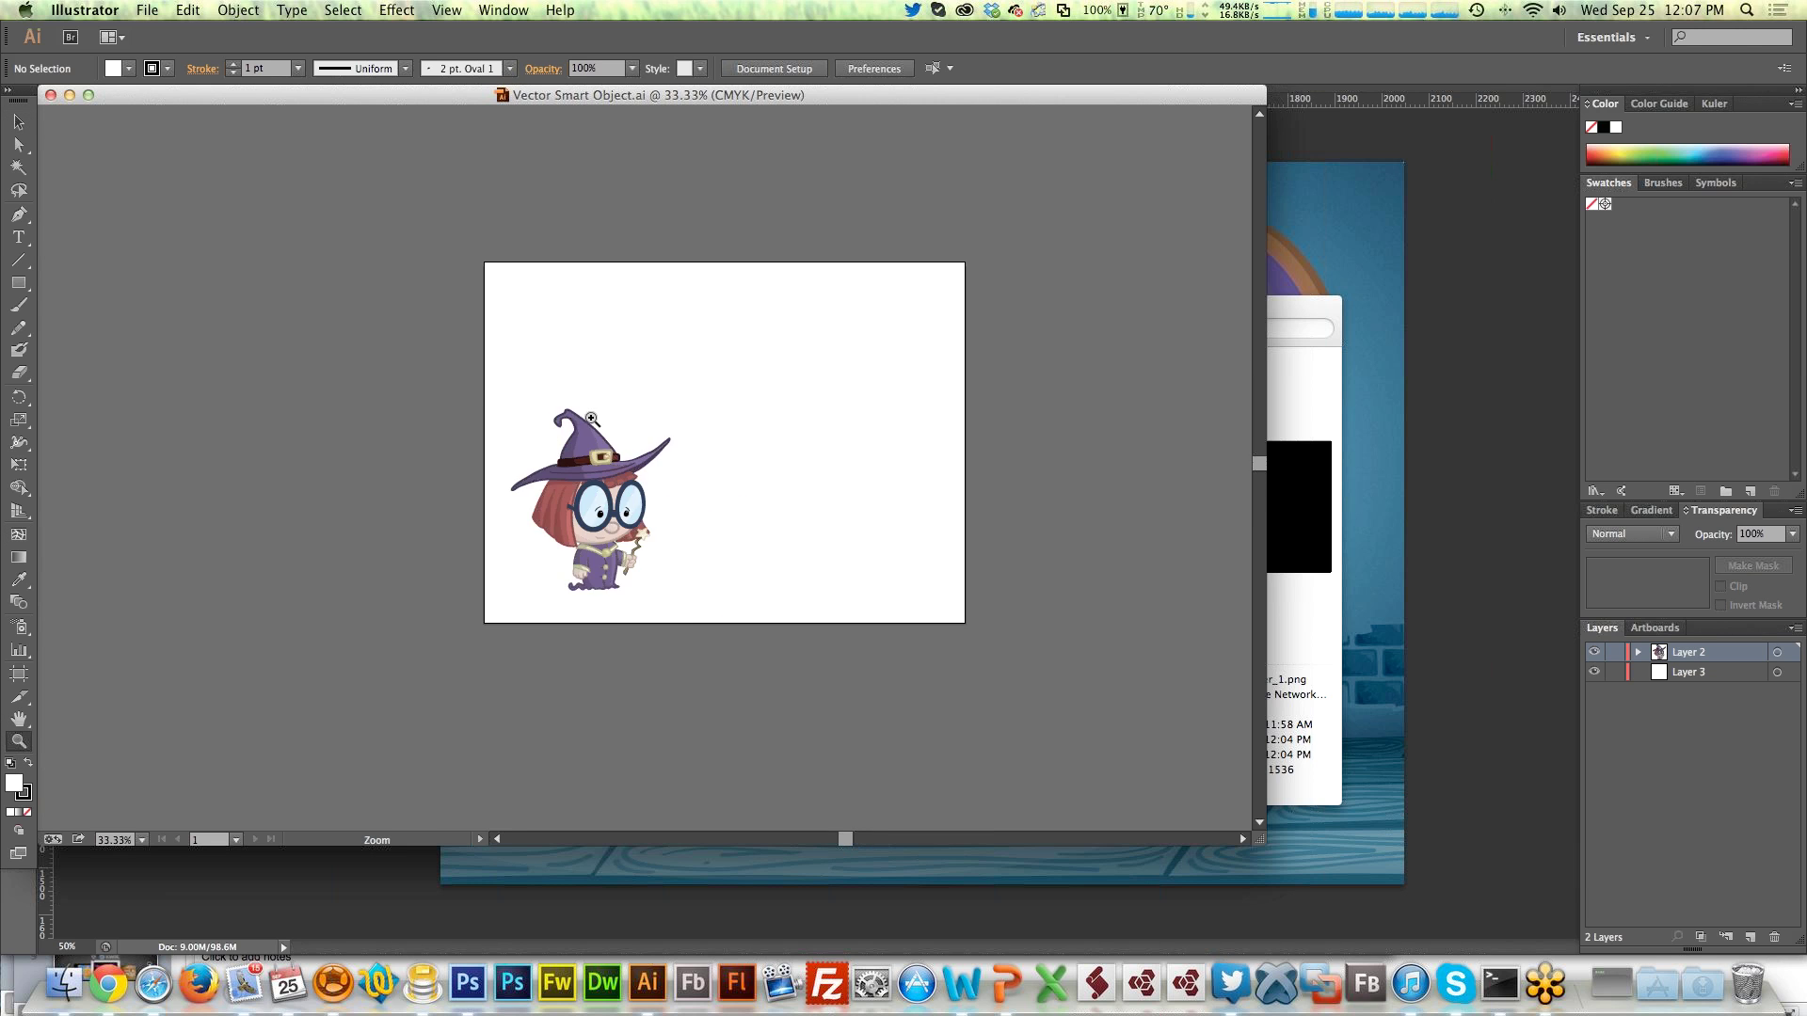
left_click(593, 419)
left_click(589, 476)
key("v")
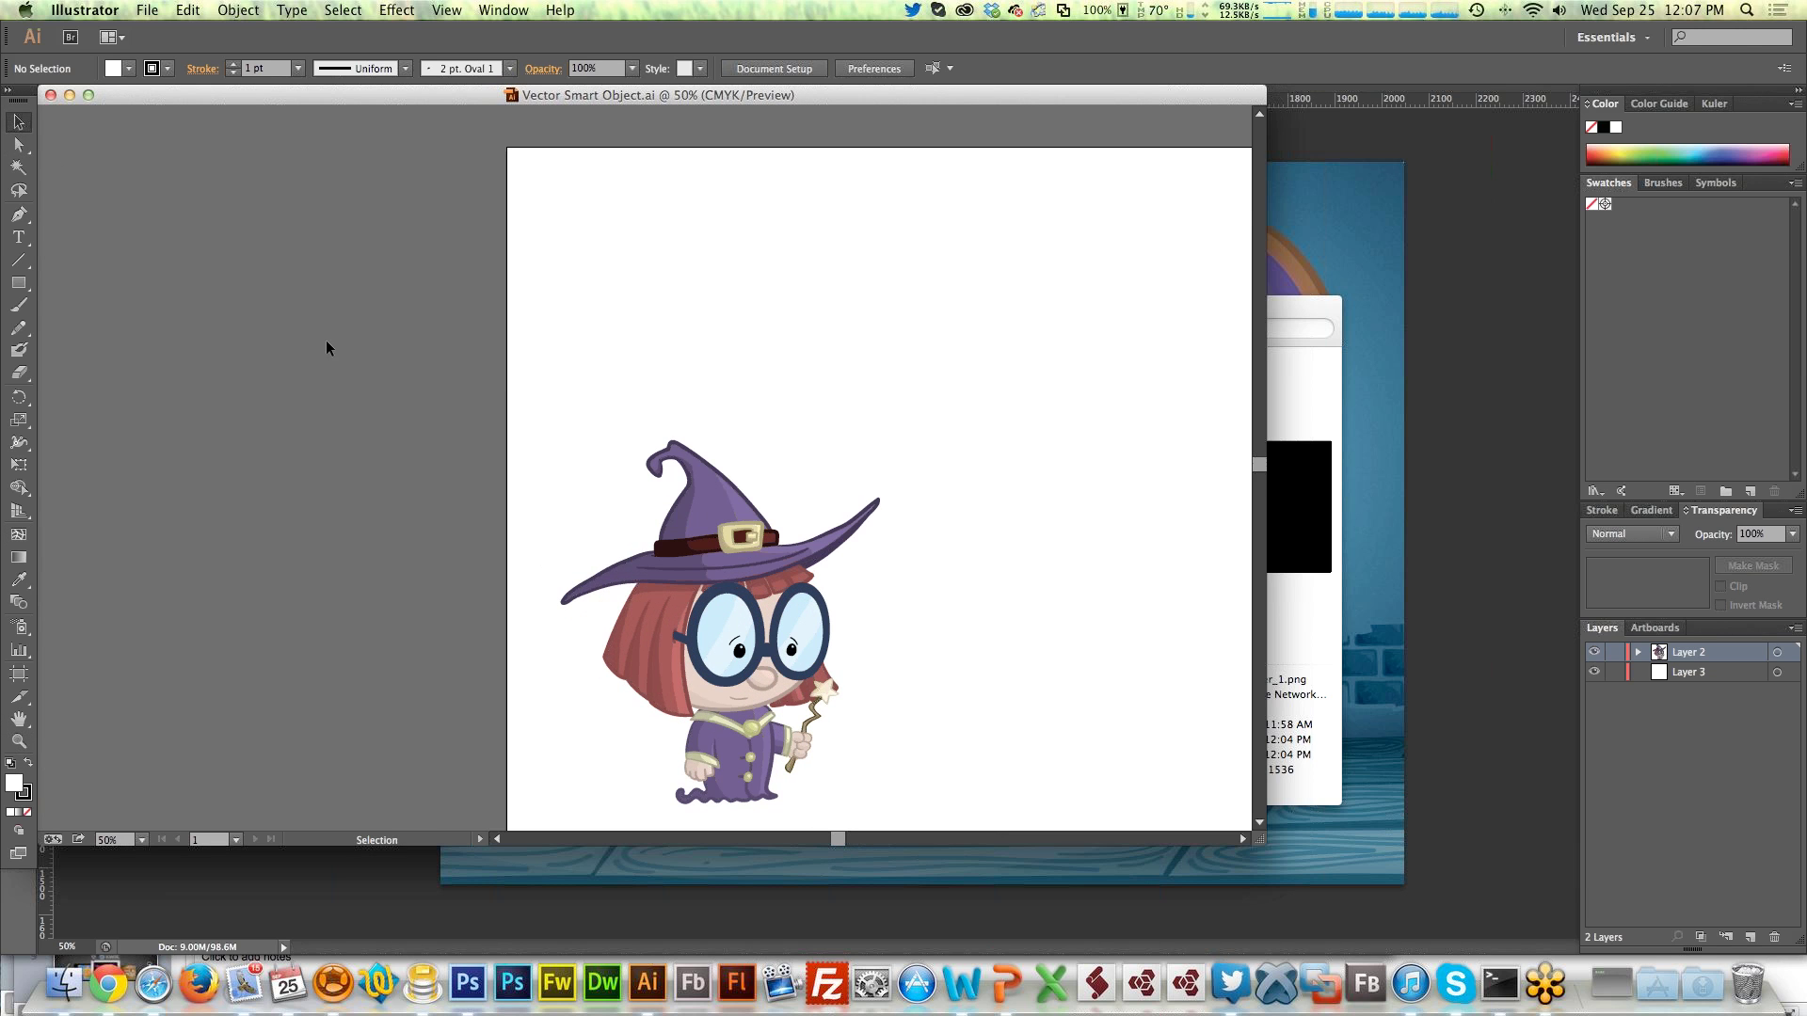
left_click(676, 529)
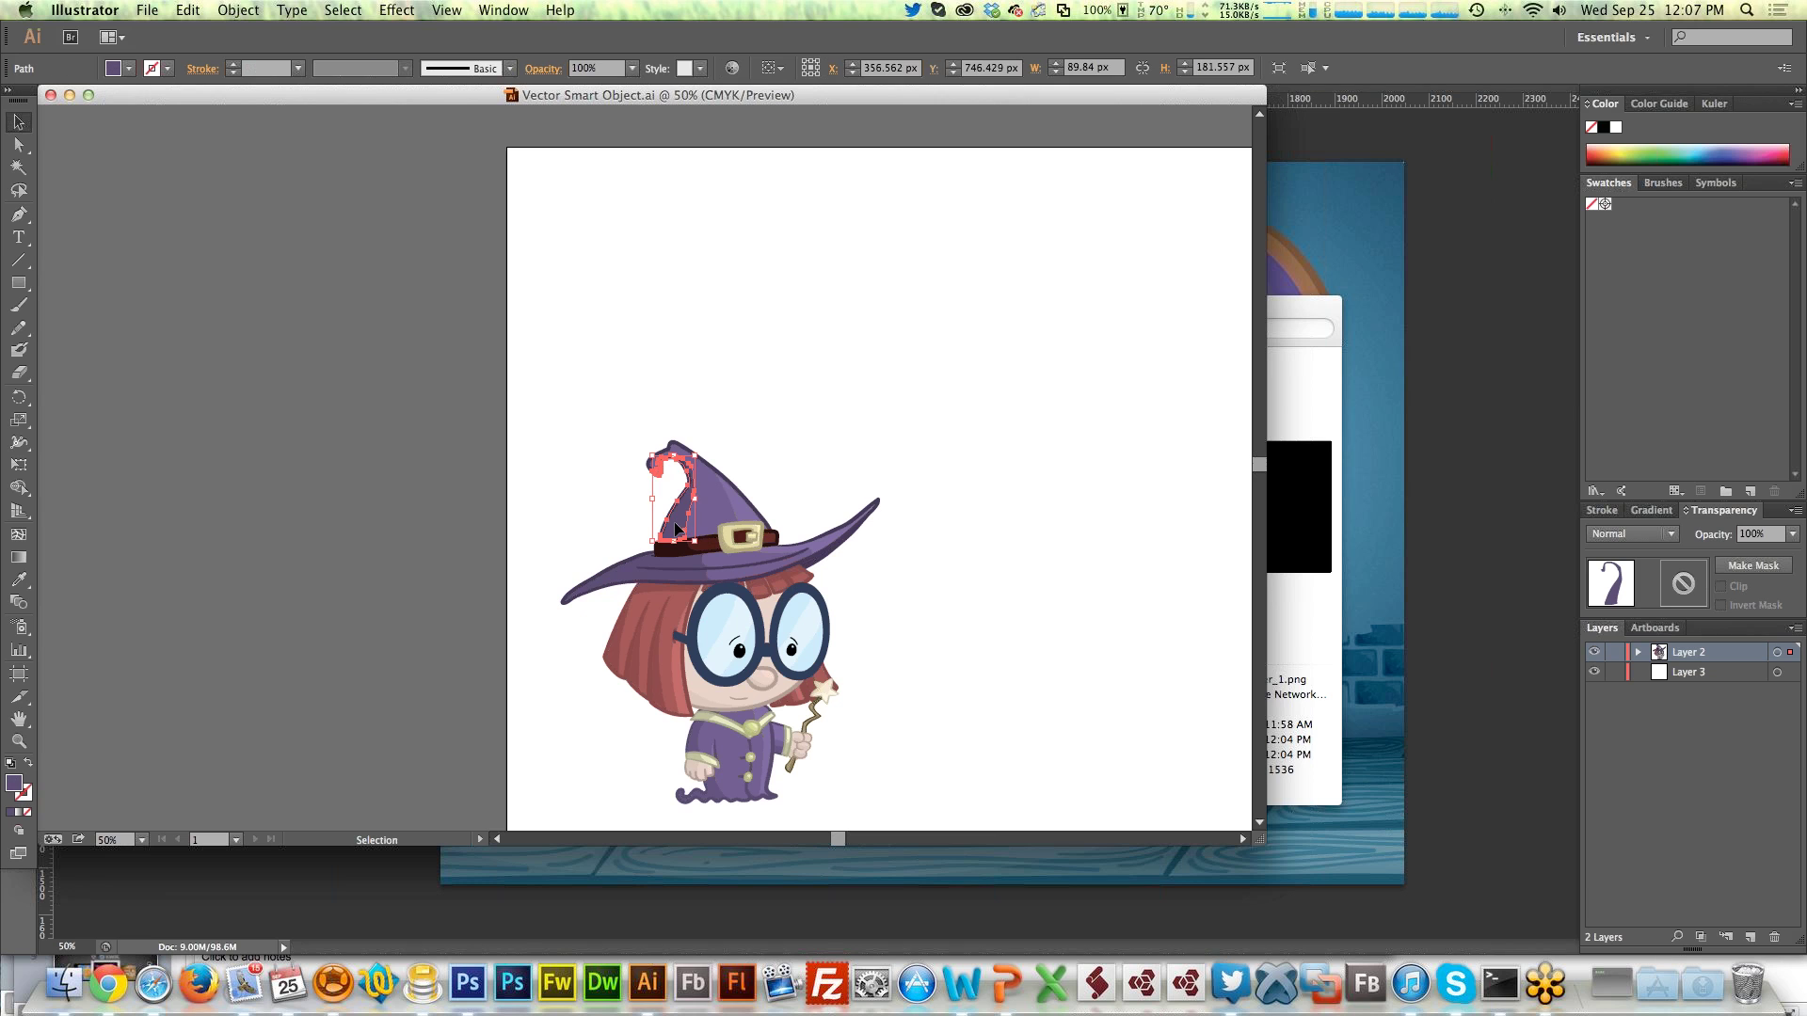
double_click(14, 783)
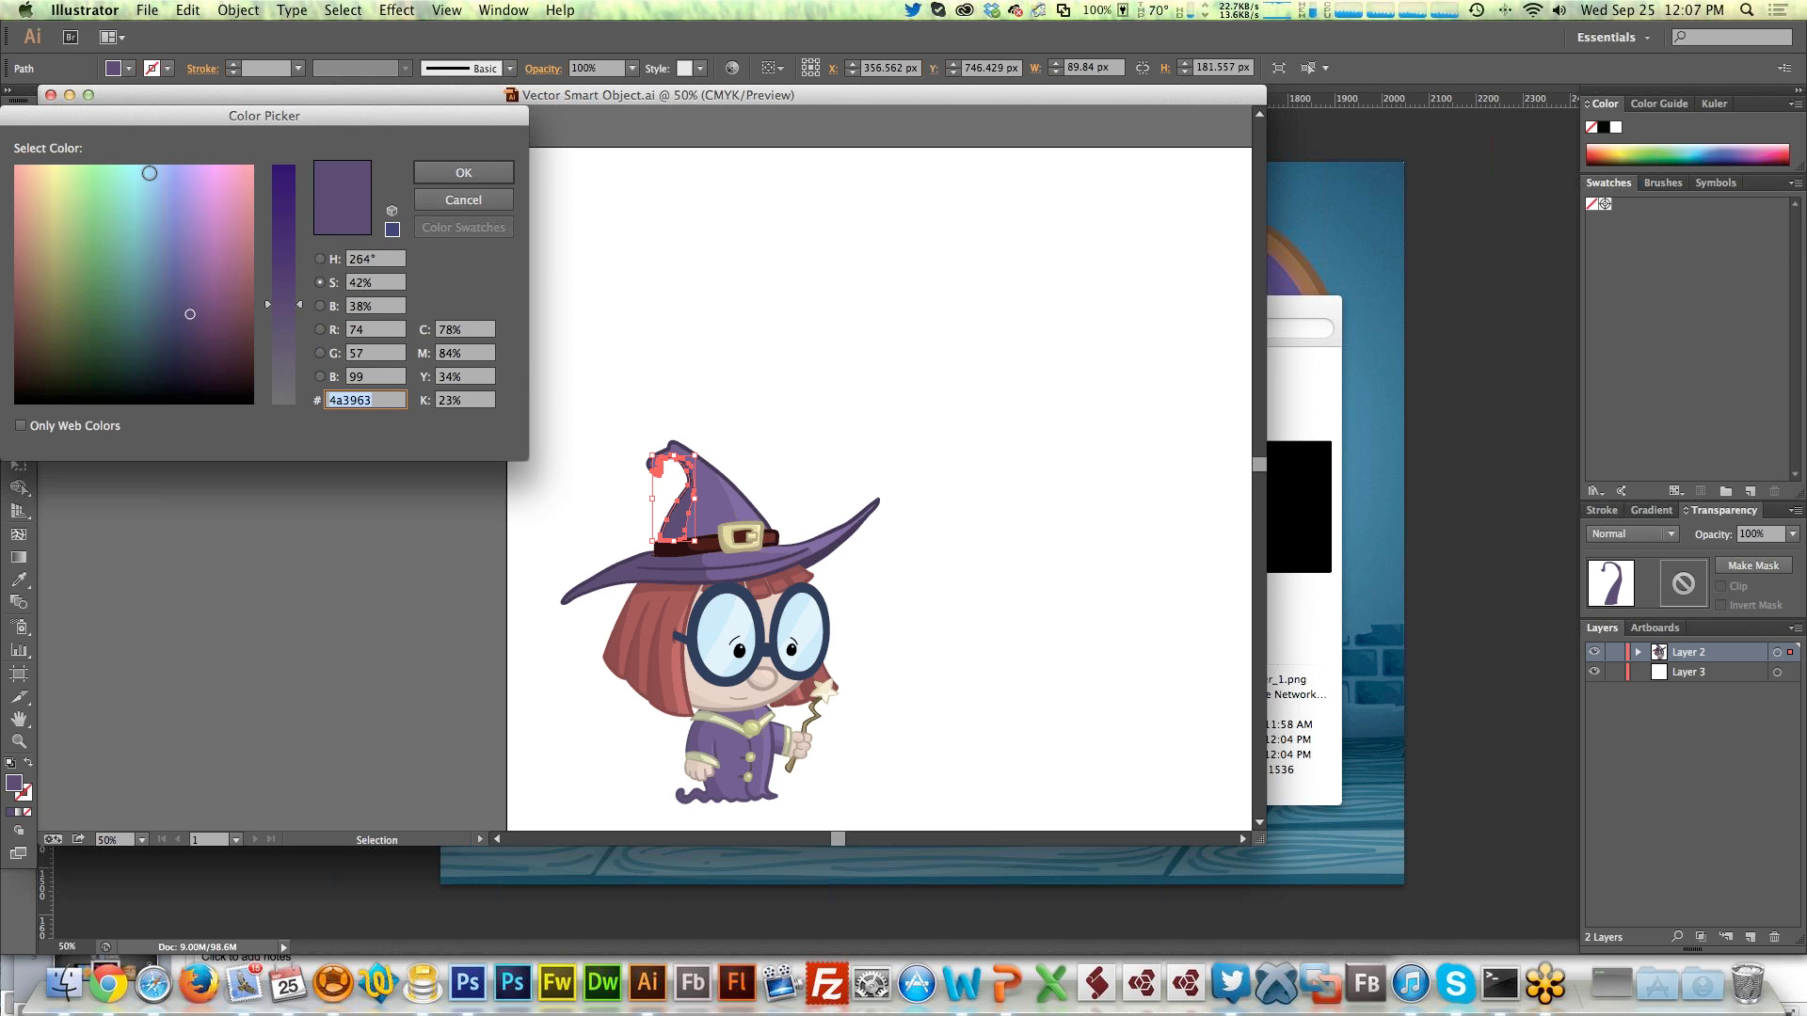
left_click(138, 176)
left_click(496, 166)
Save the edited Vector Smart Object.ai and return to Photoshop to update the Candice layer
key("a")
key("v")
key("super+s")
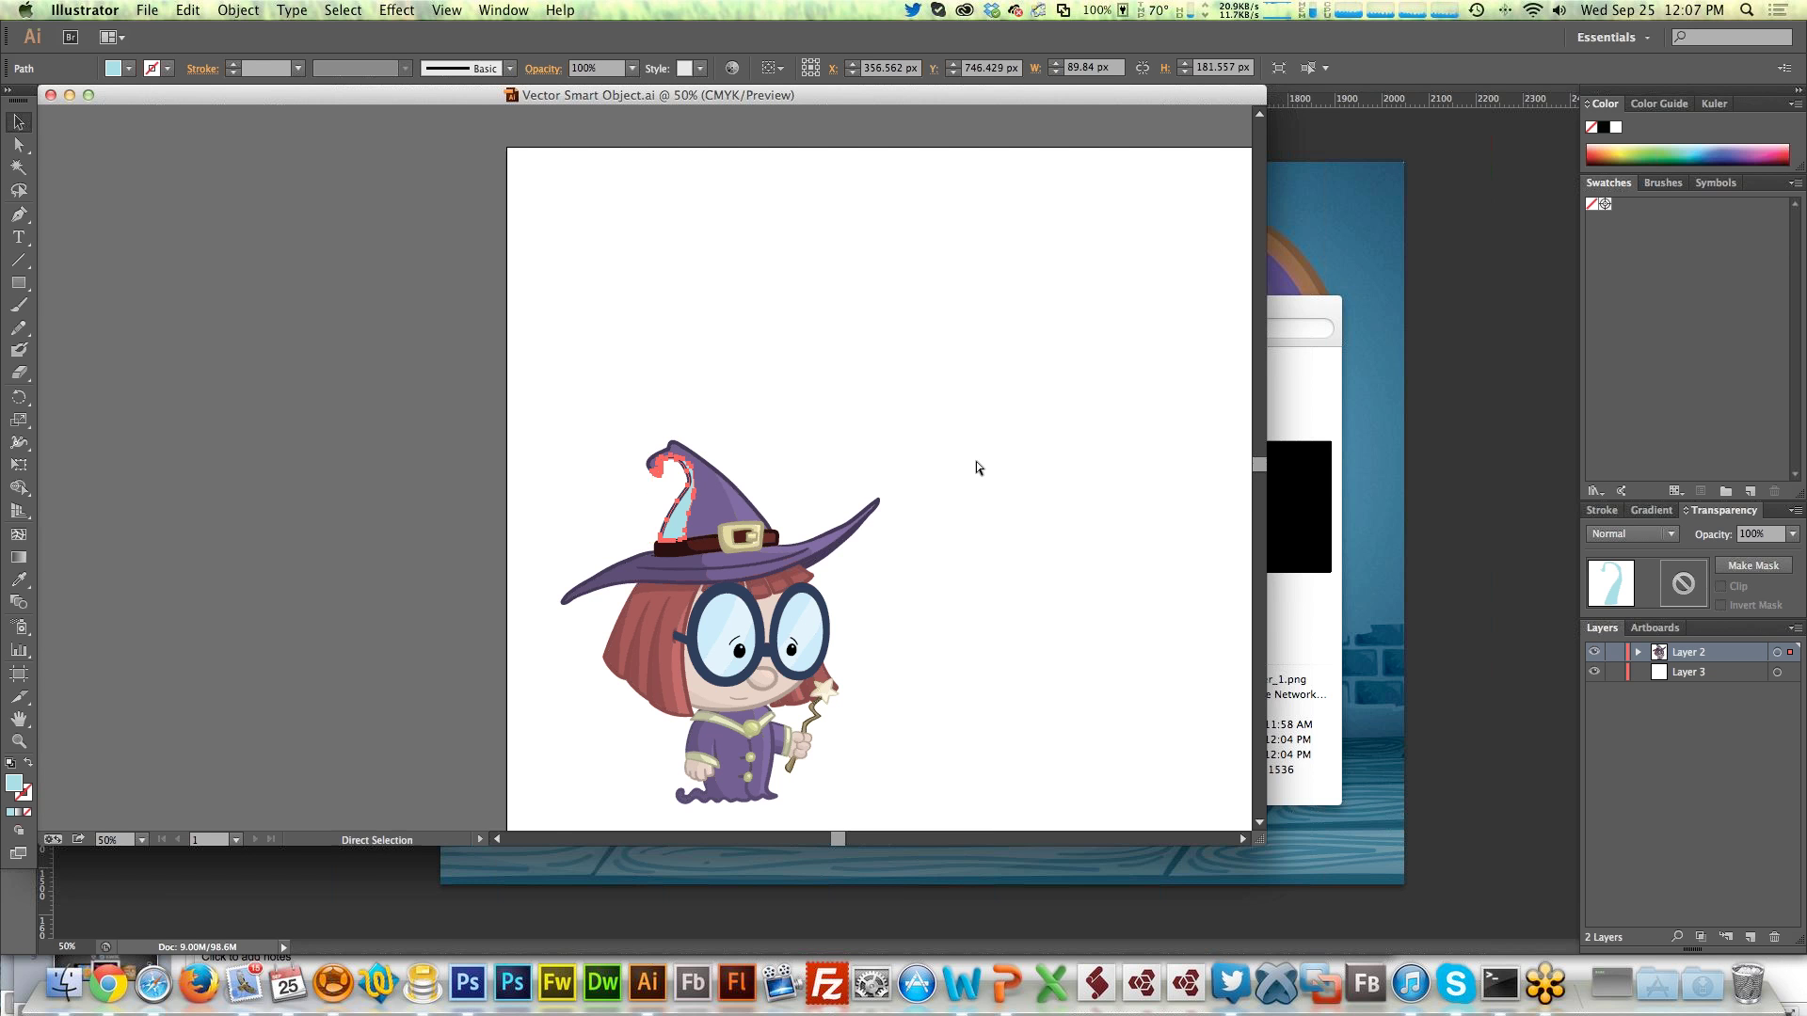
key("super+Tab")
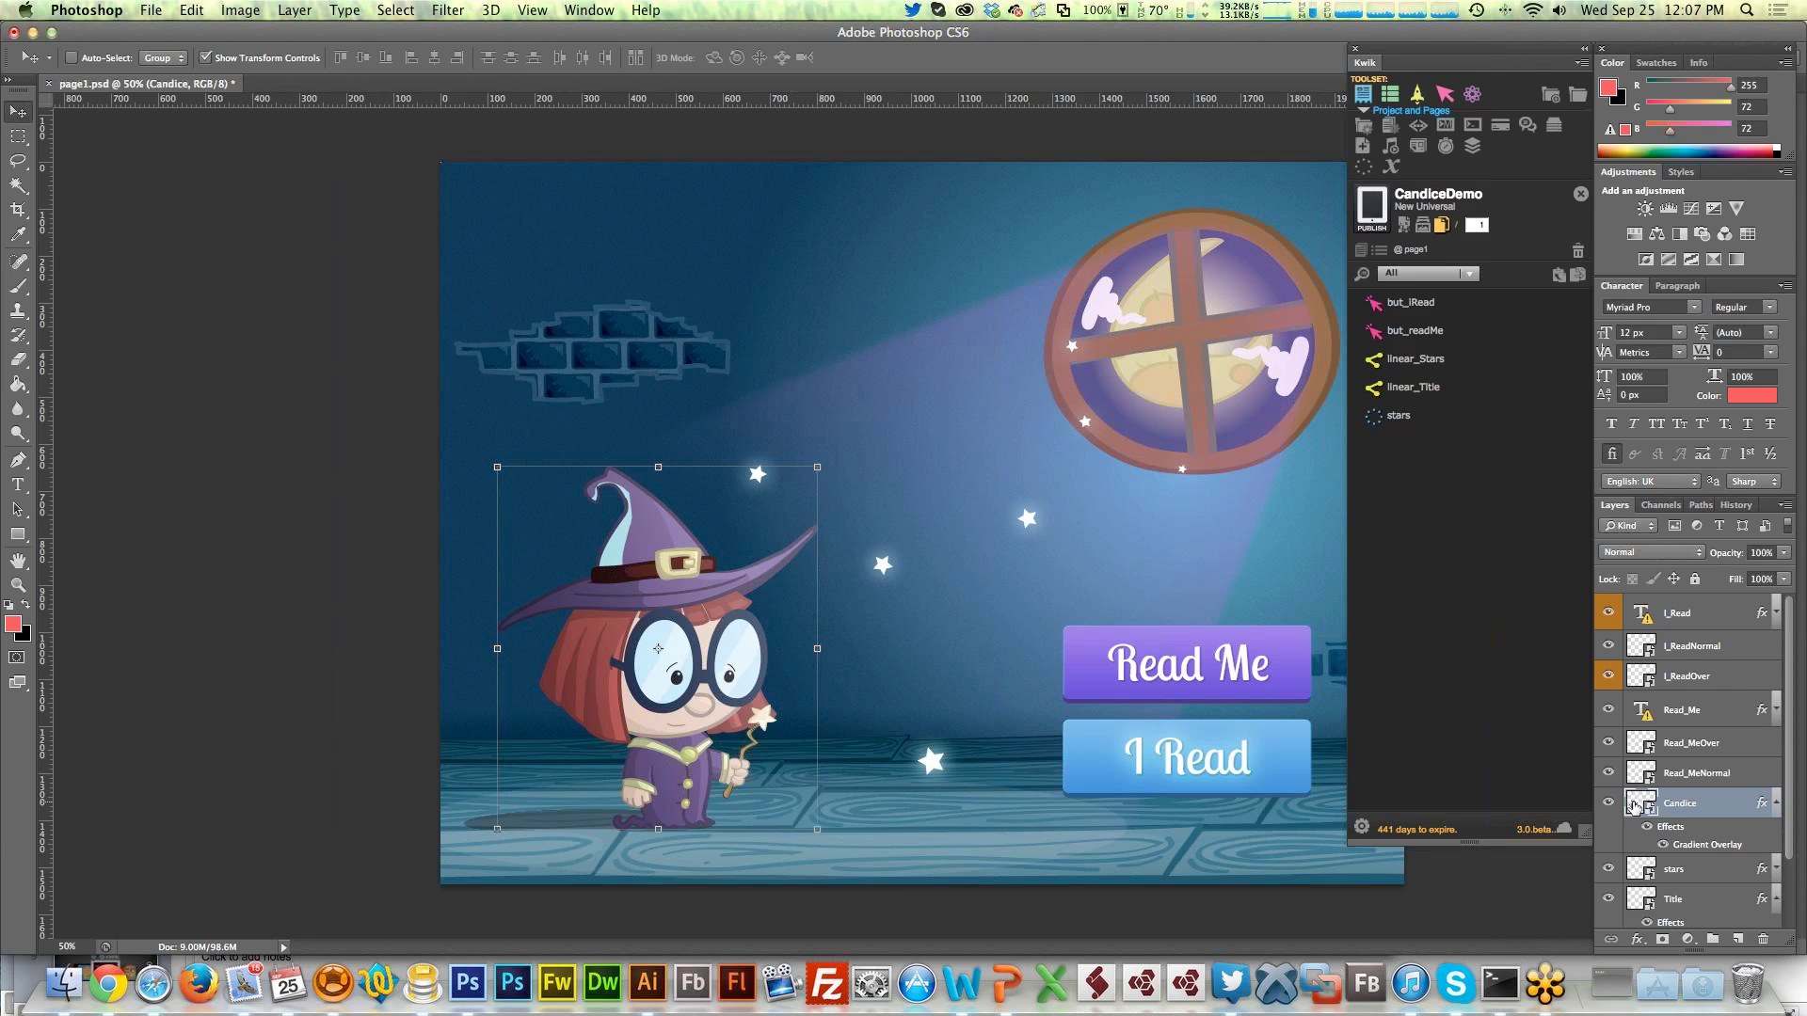
Open the Candice layer's vector smart object in Illustrator and set the hat's curled shading shape fill to 4a3963
double_click(1634, 807)
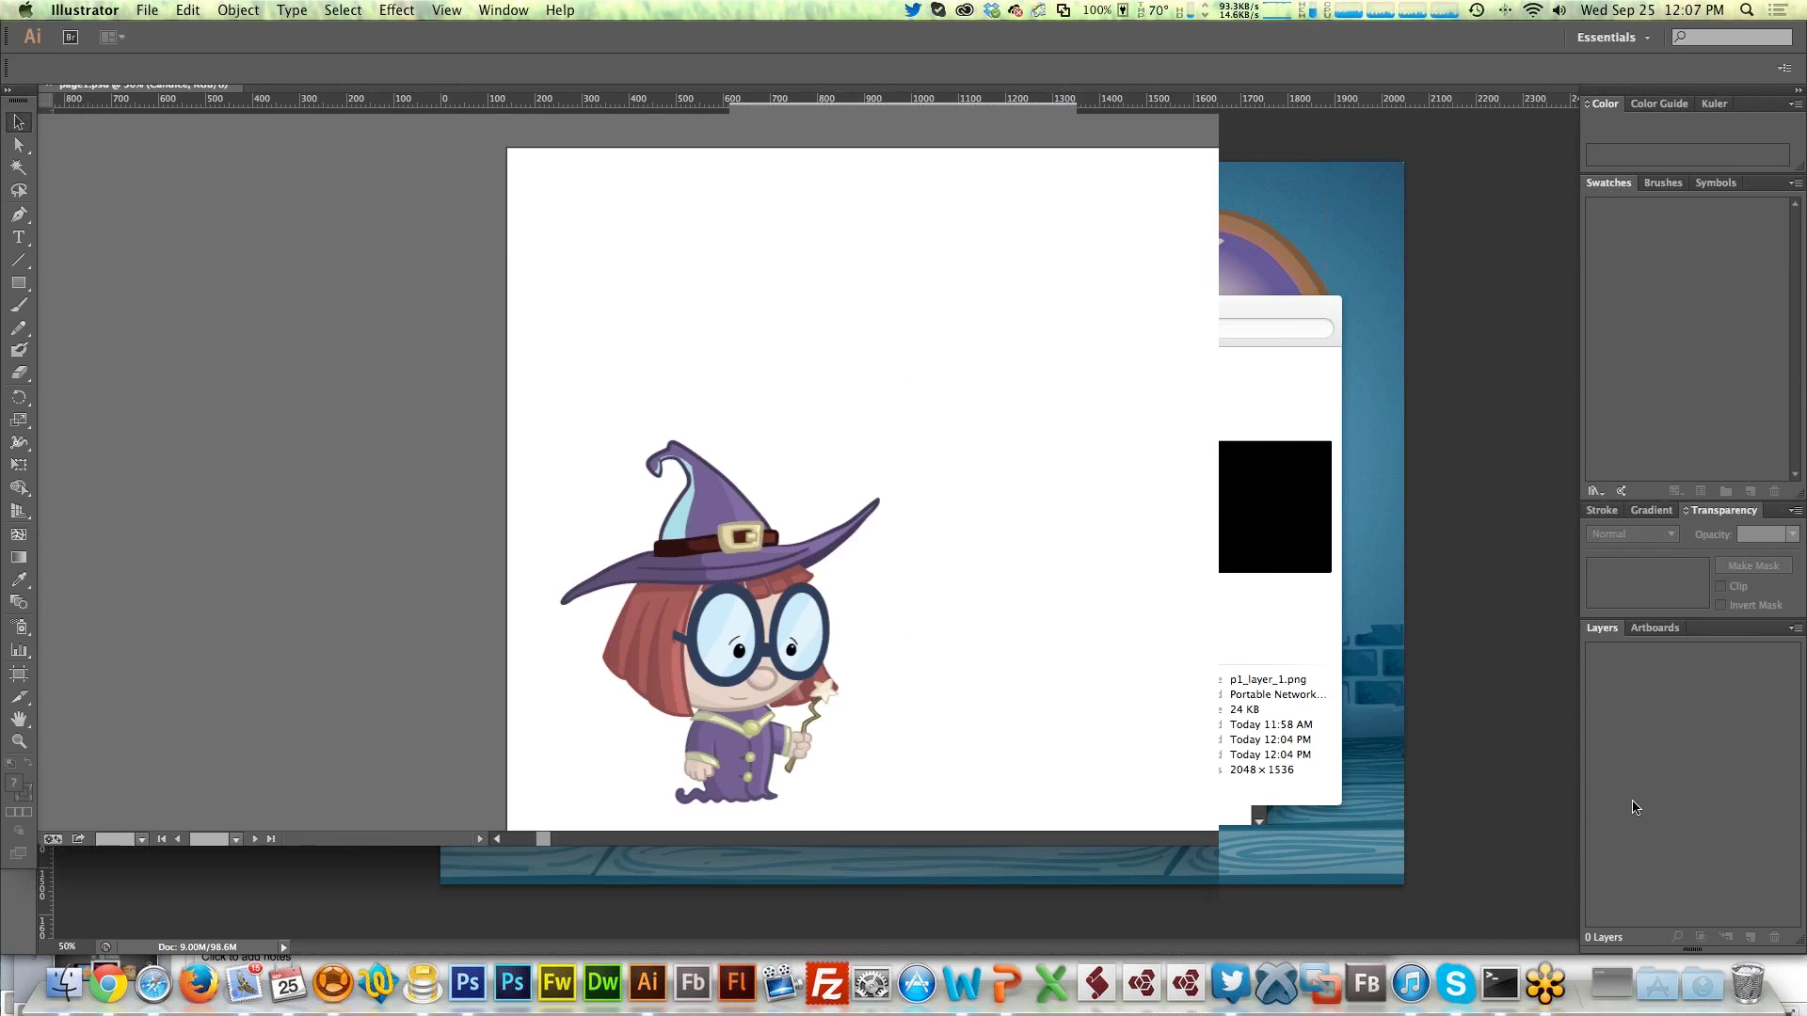
left_click(671, 517)
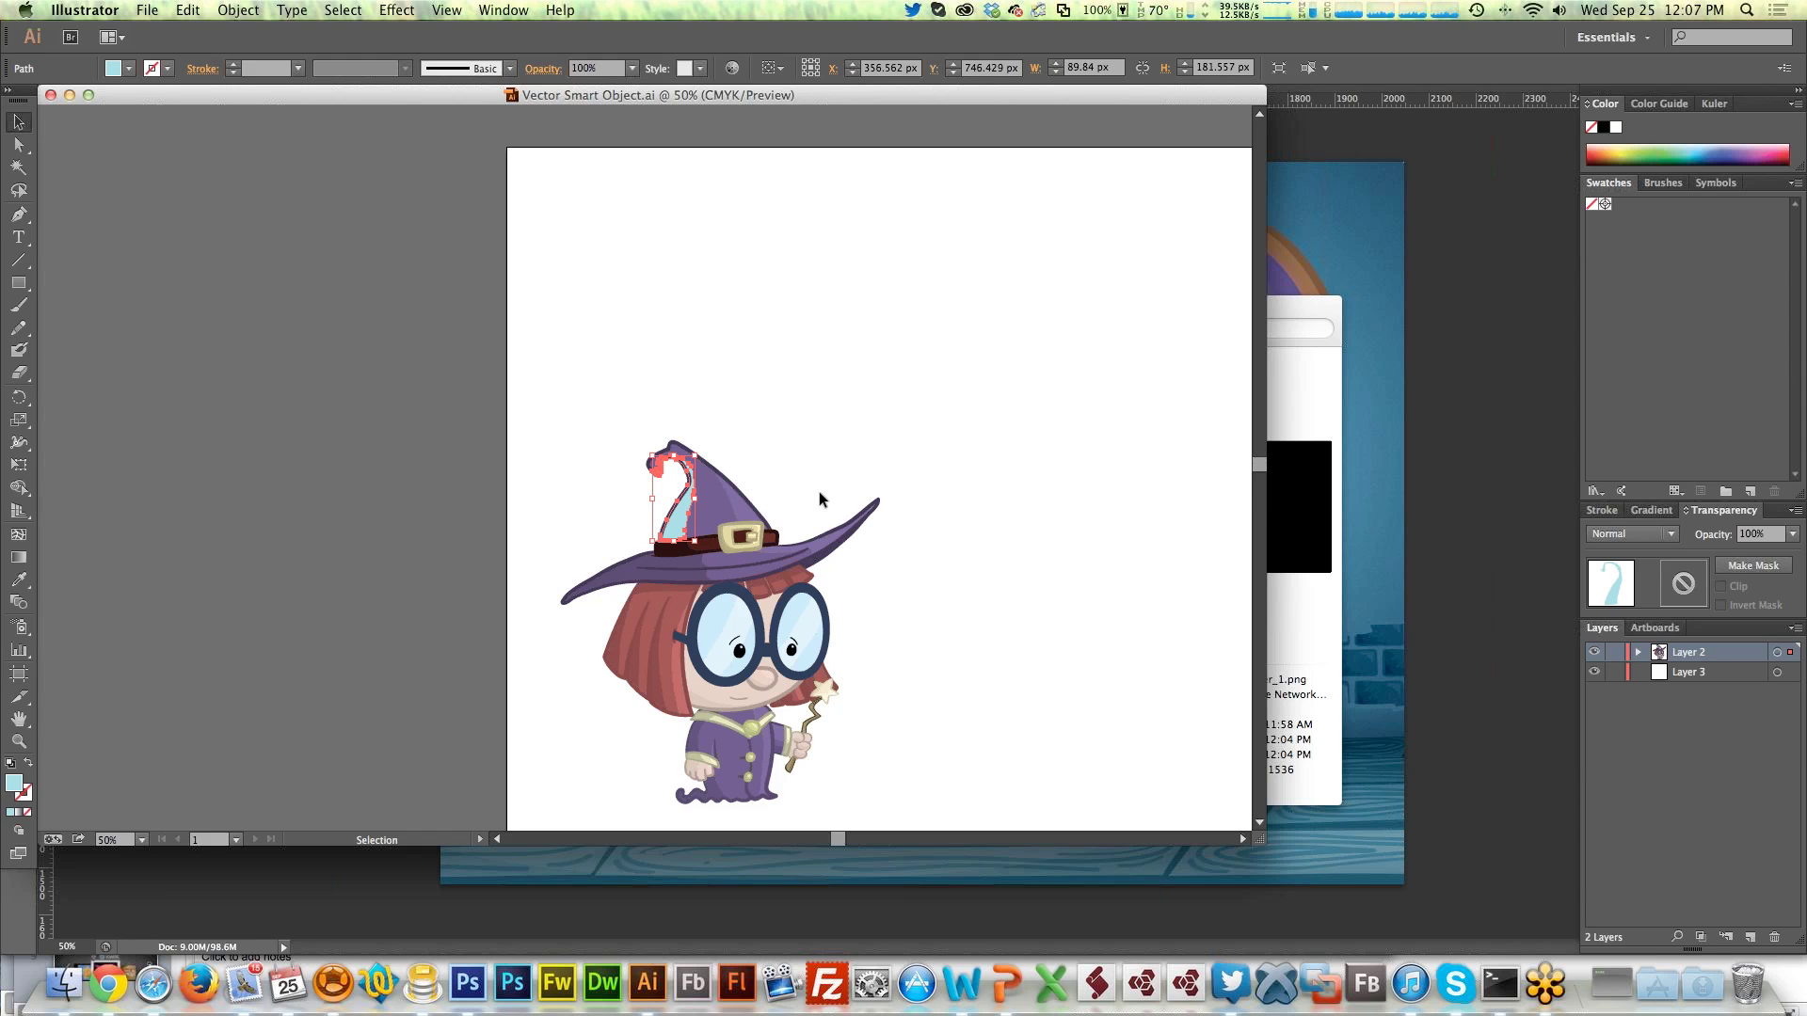
double_click(10, 788)
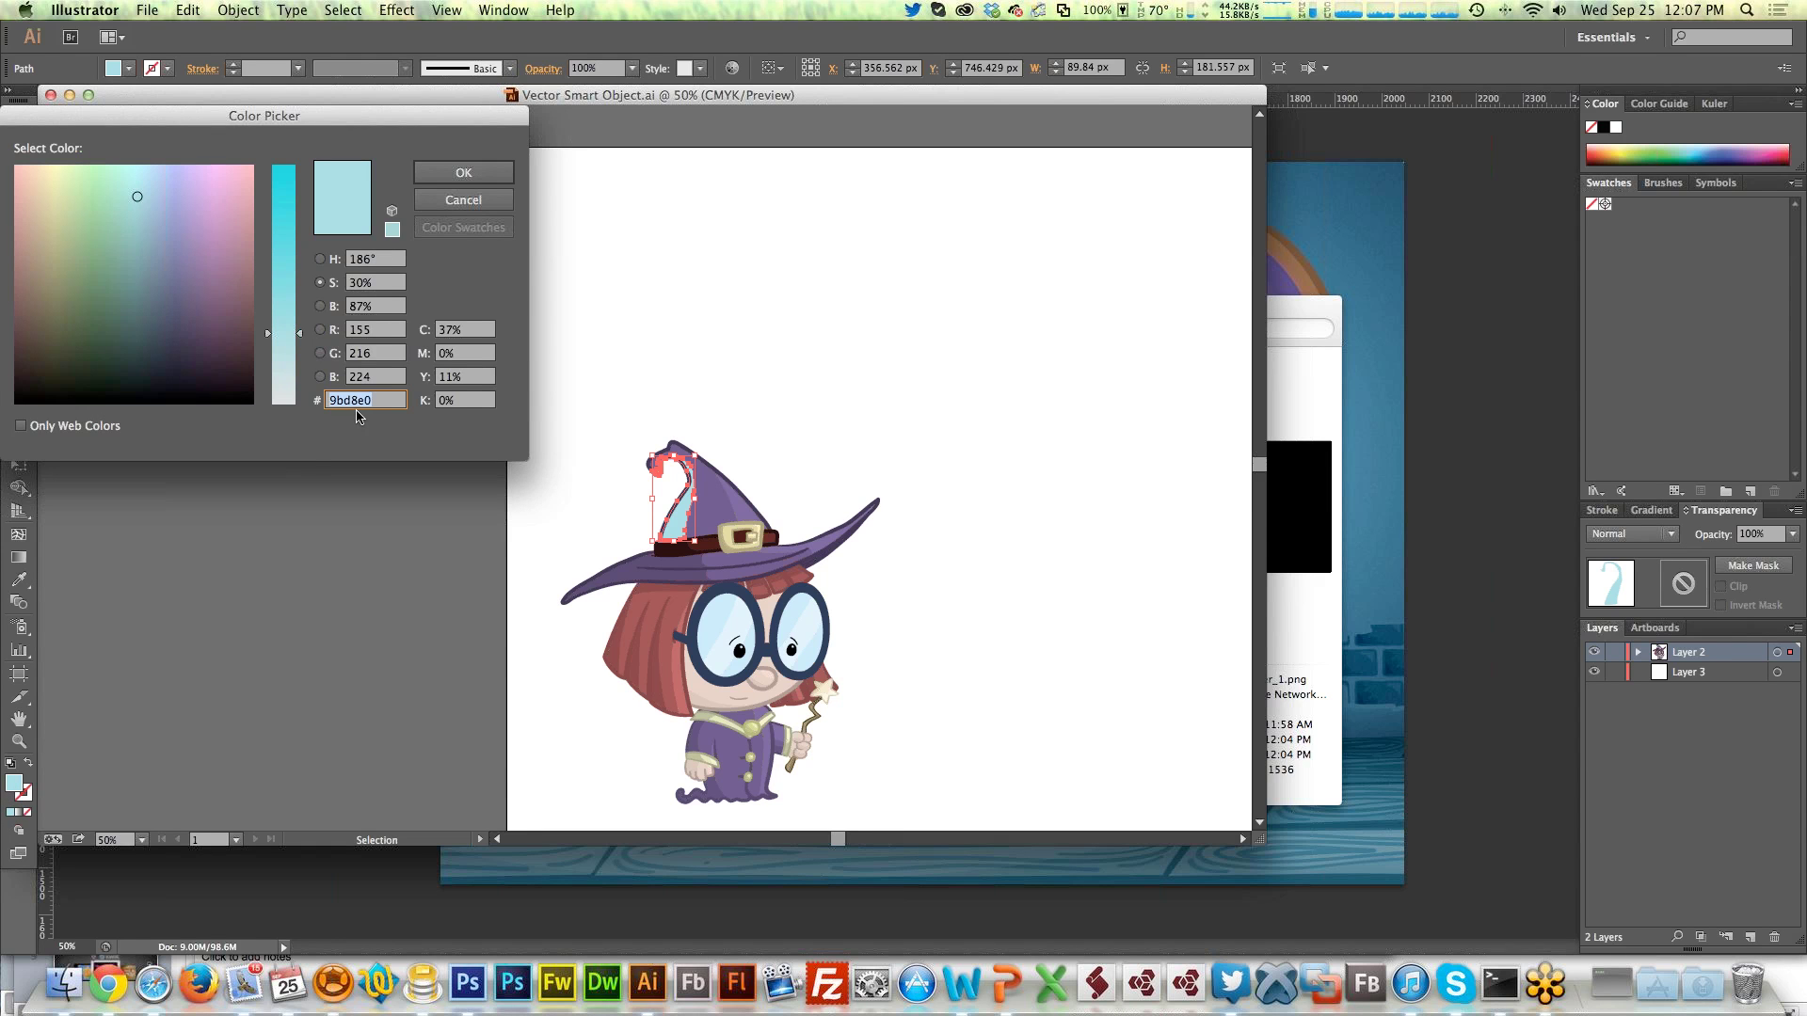
type("4a3963")
left_click(463, 174)
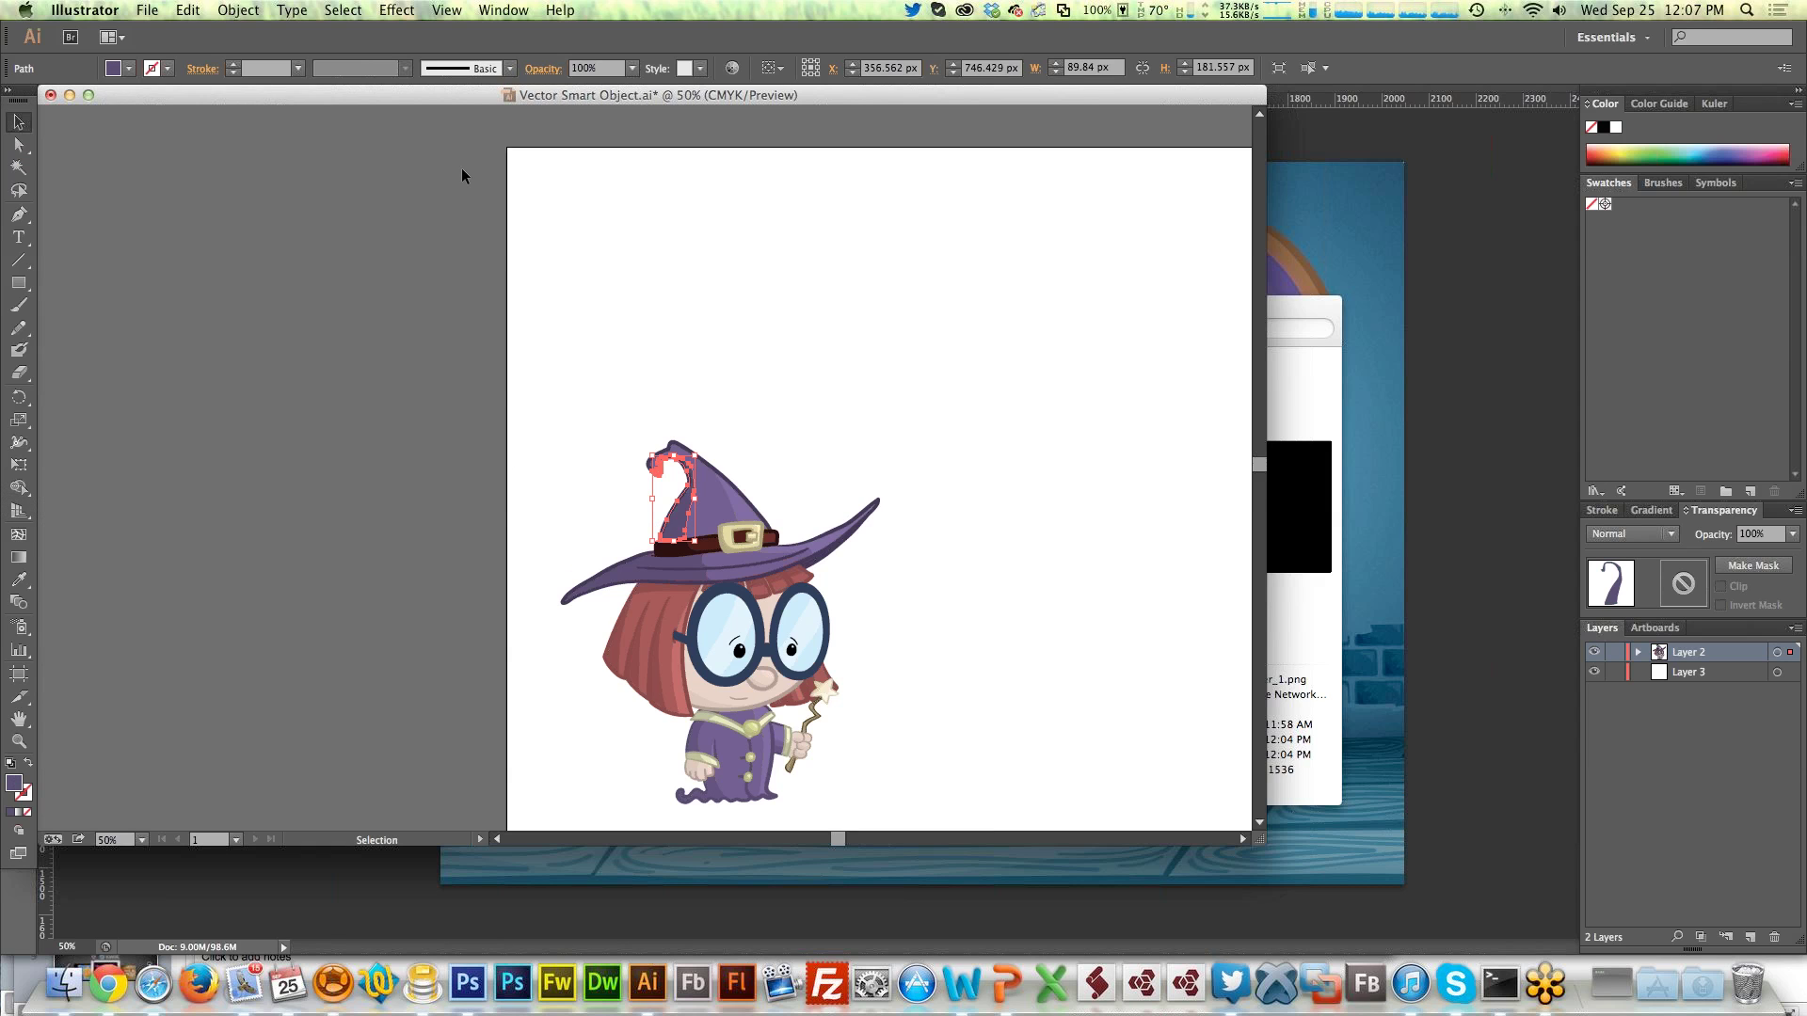
Save and close Vector Smart Object.ai with the shape deselected, and switch back to page1.psd in Photoshop
left_click(156, 281)
key("super+s")
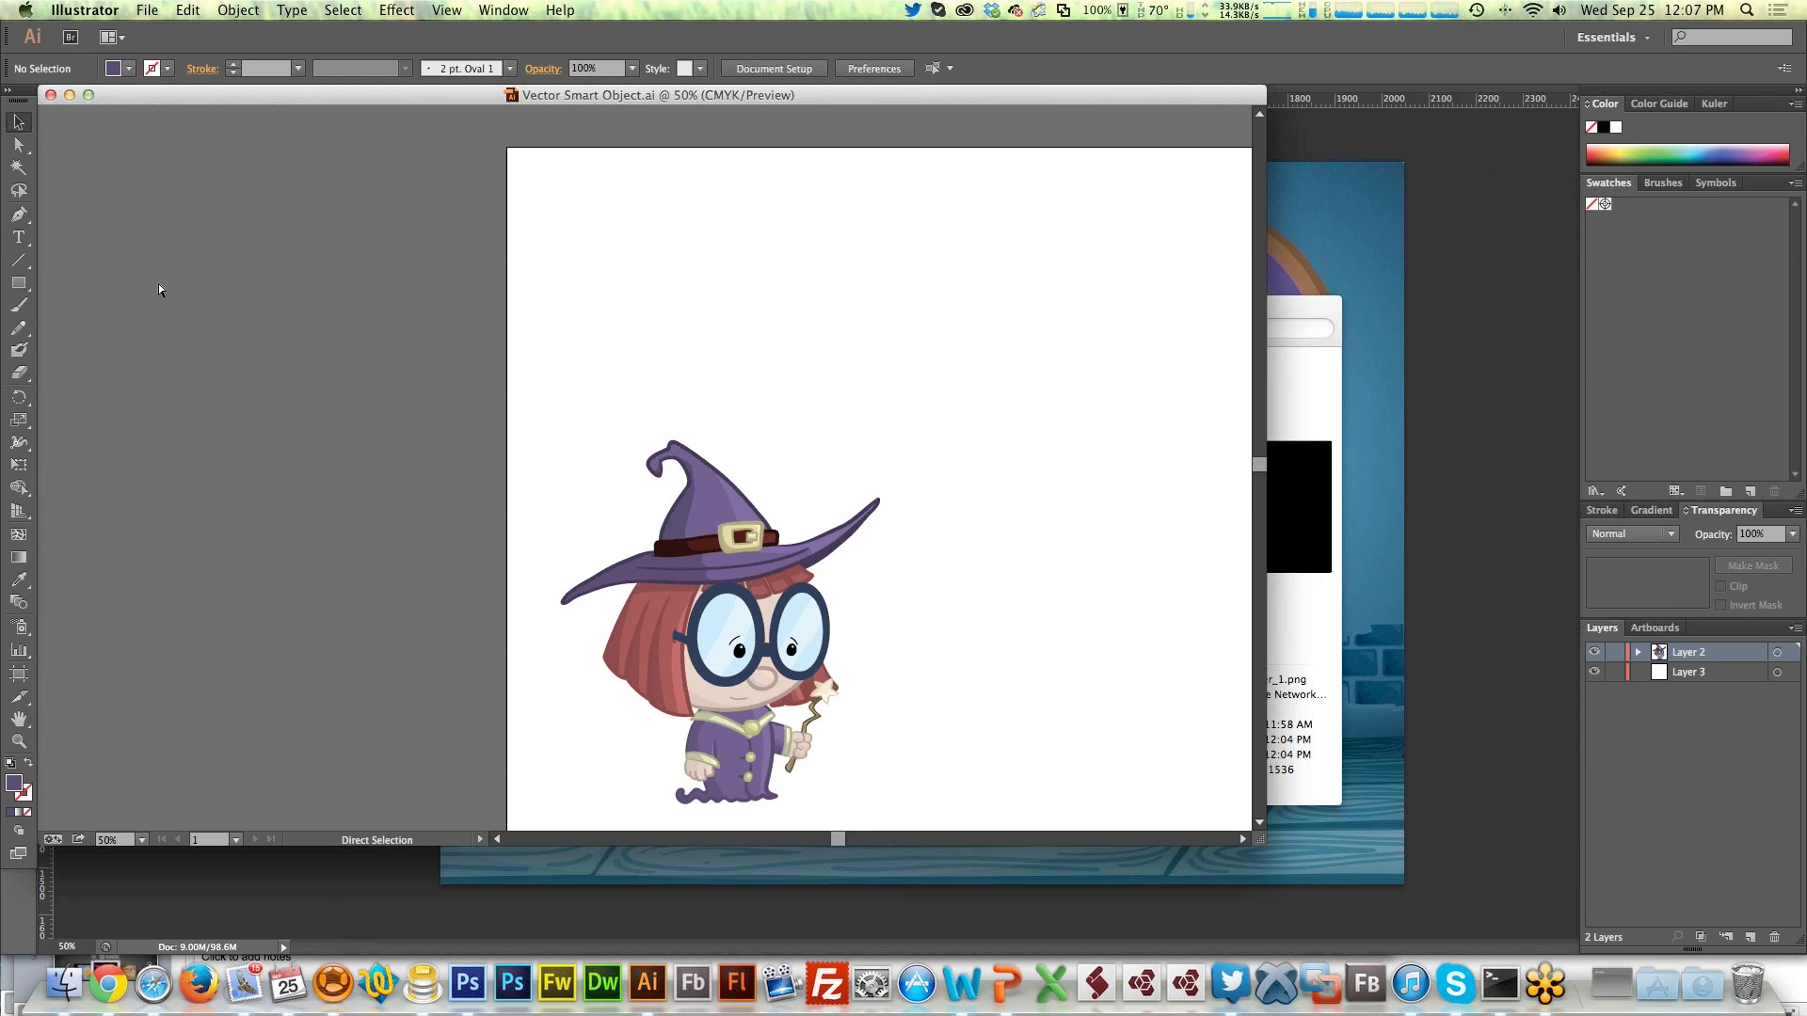
key("super+w")
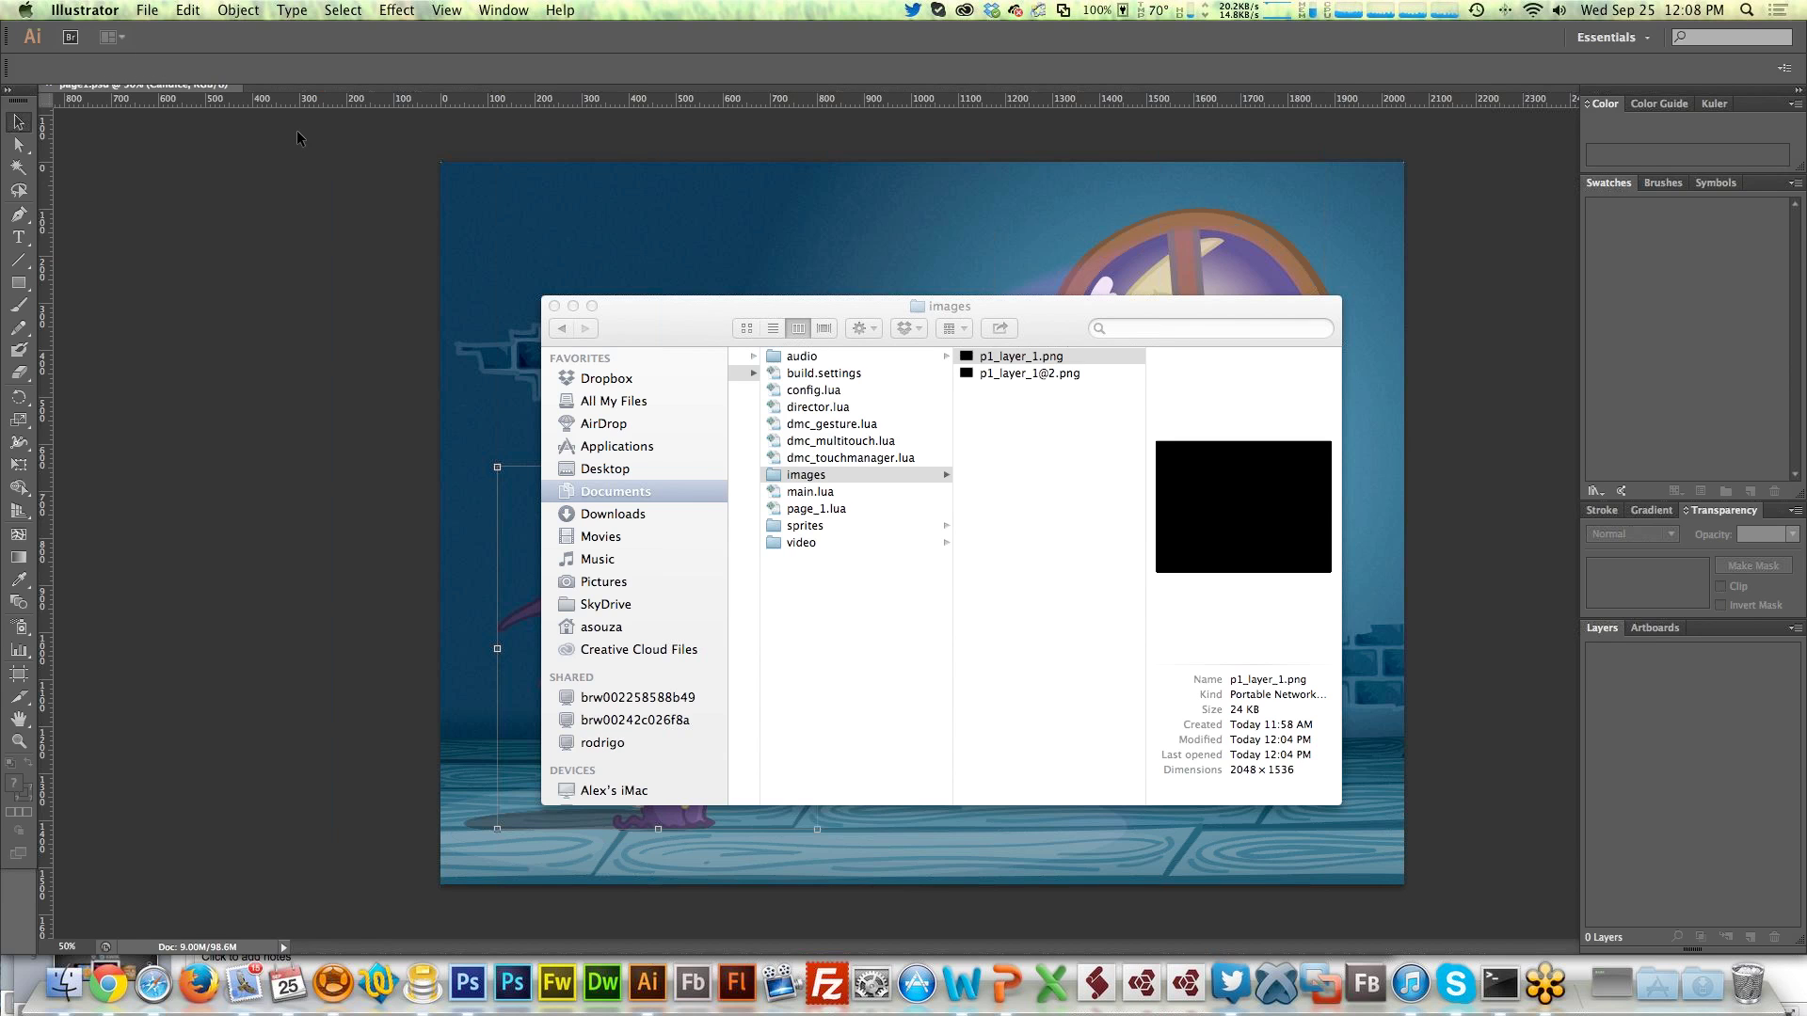
key("super+Tab")
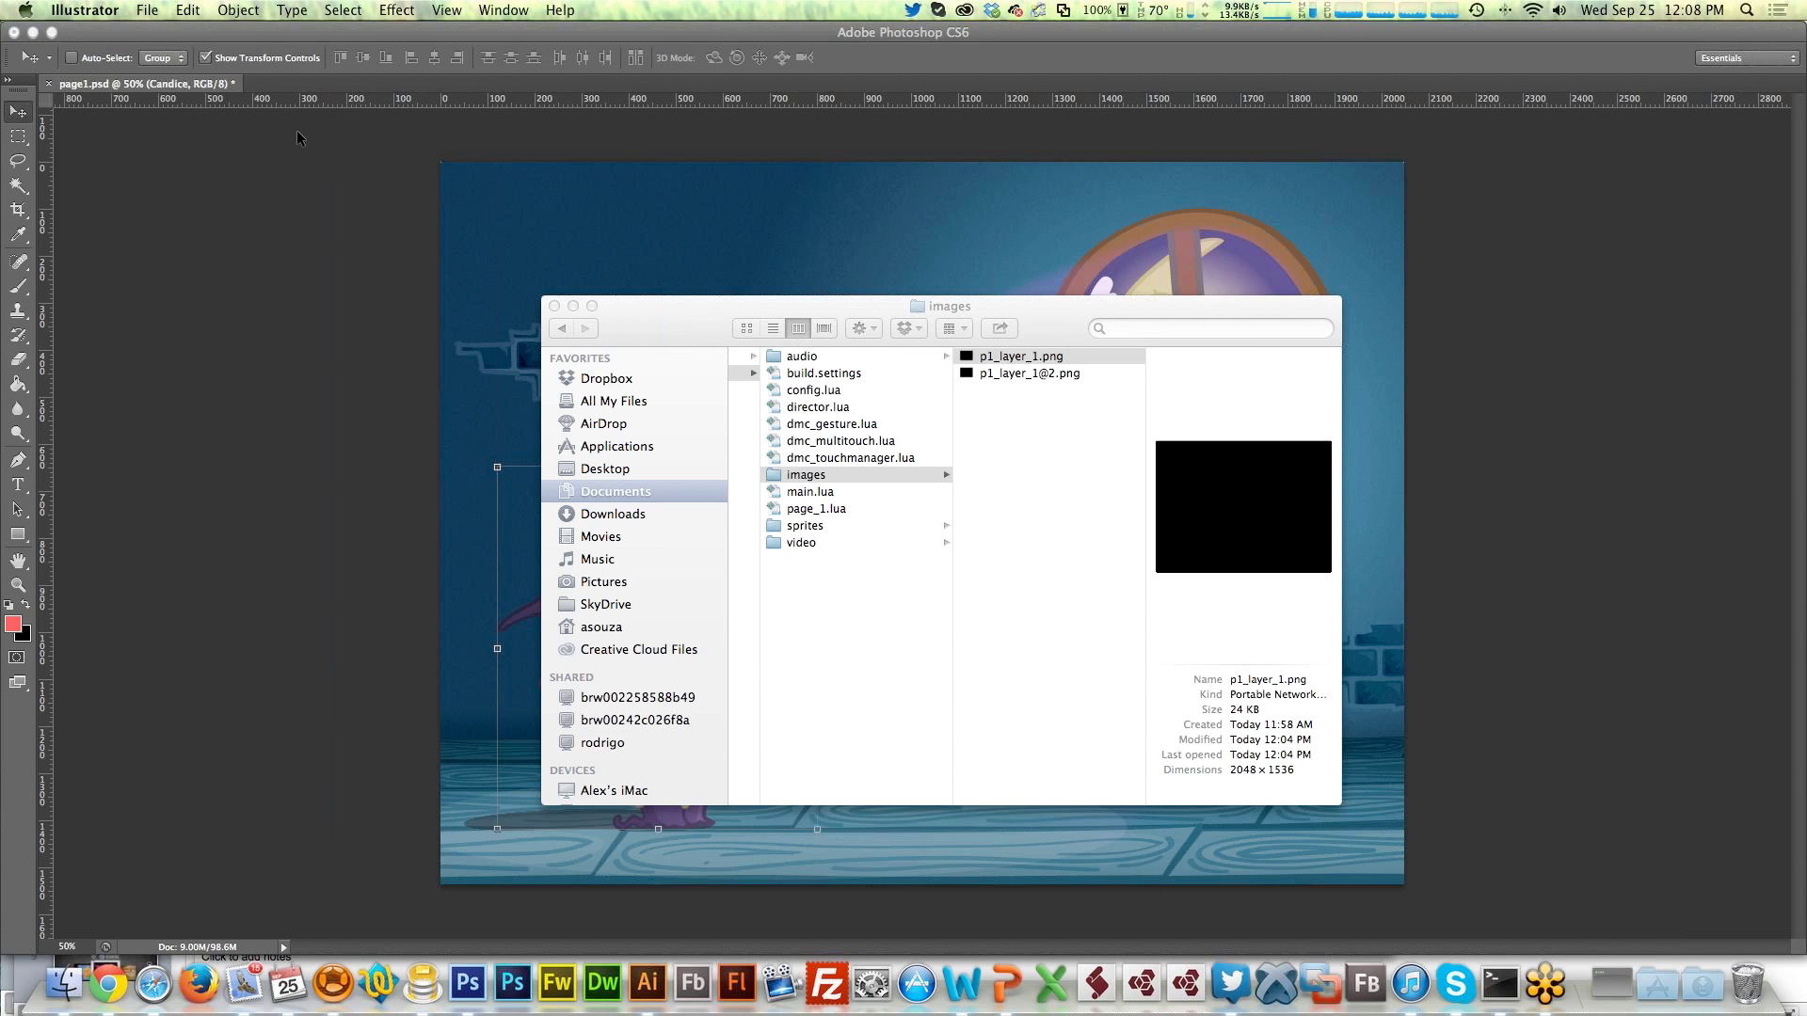